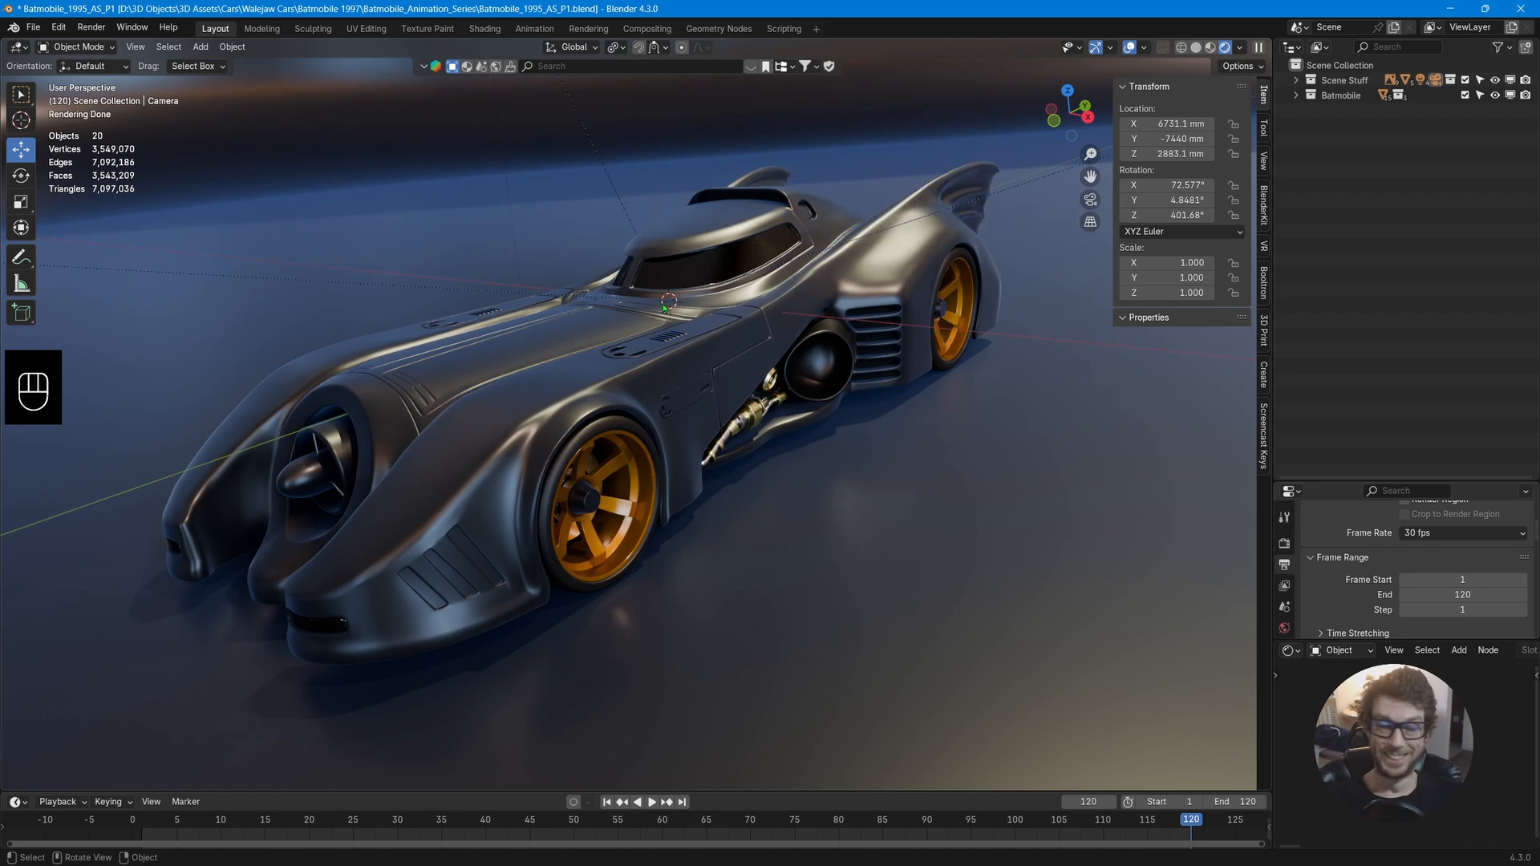
Select the Batmobile body, orbit around the car, and hide the Scene Stuff collection.
click(771, 409)
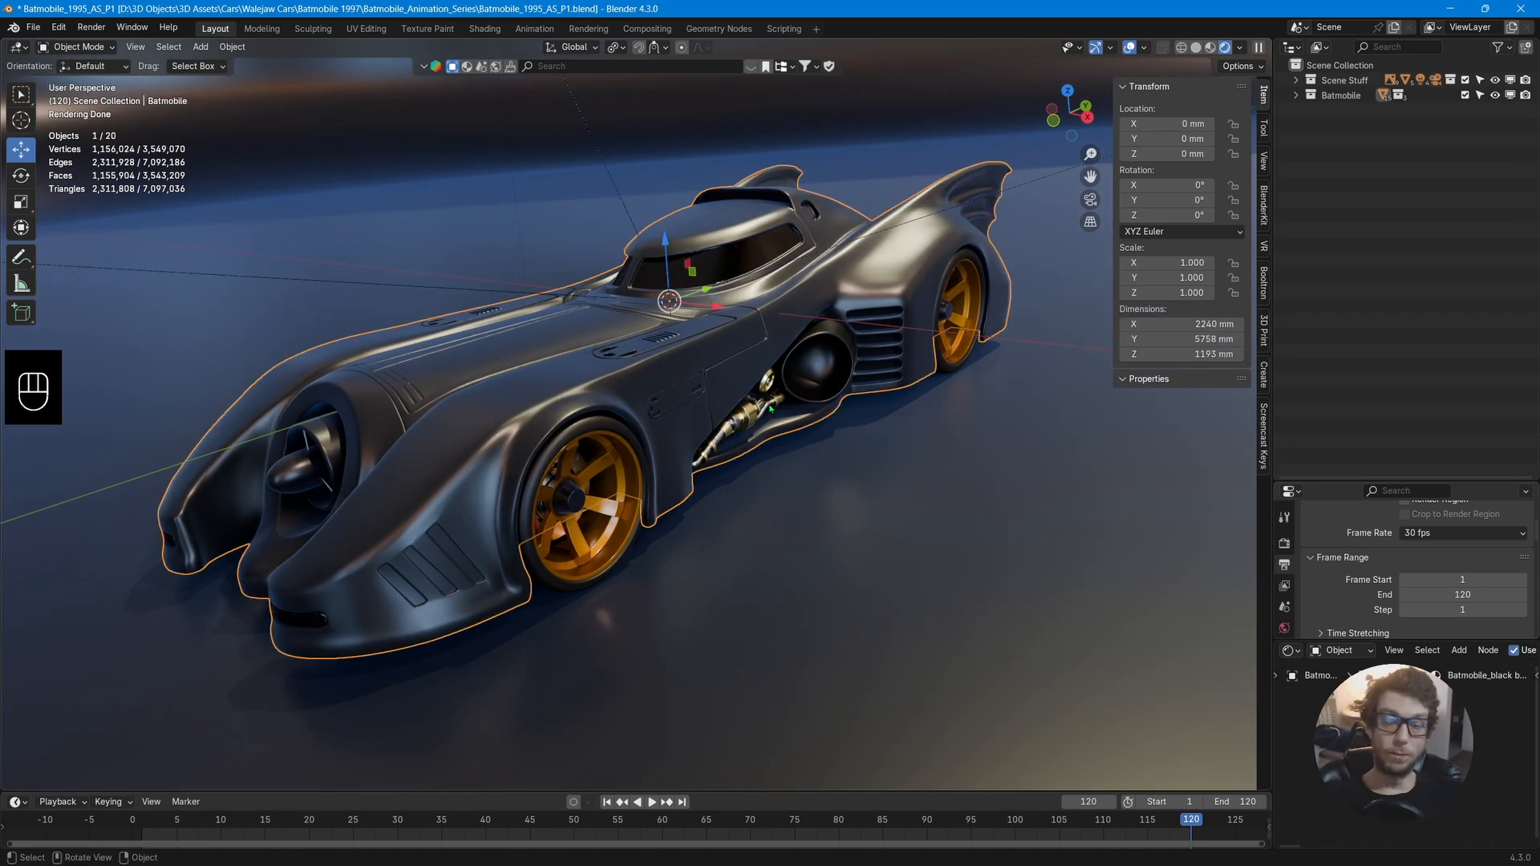
mouse_move(771, 410)
middle_down()
mouse_move(827, 407)
mouse_move(759, 419)
middle_up()
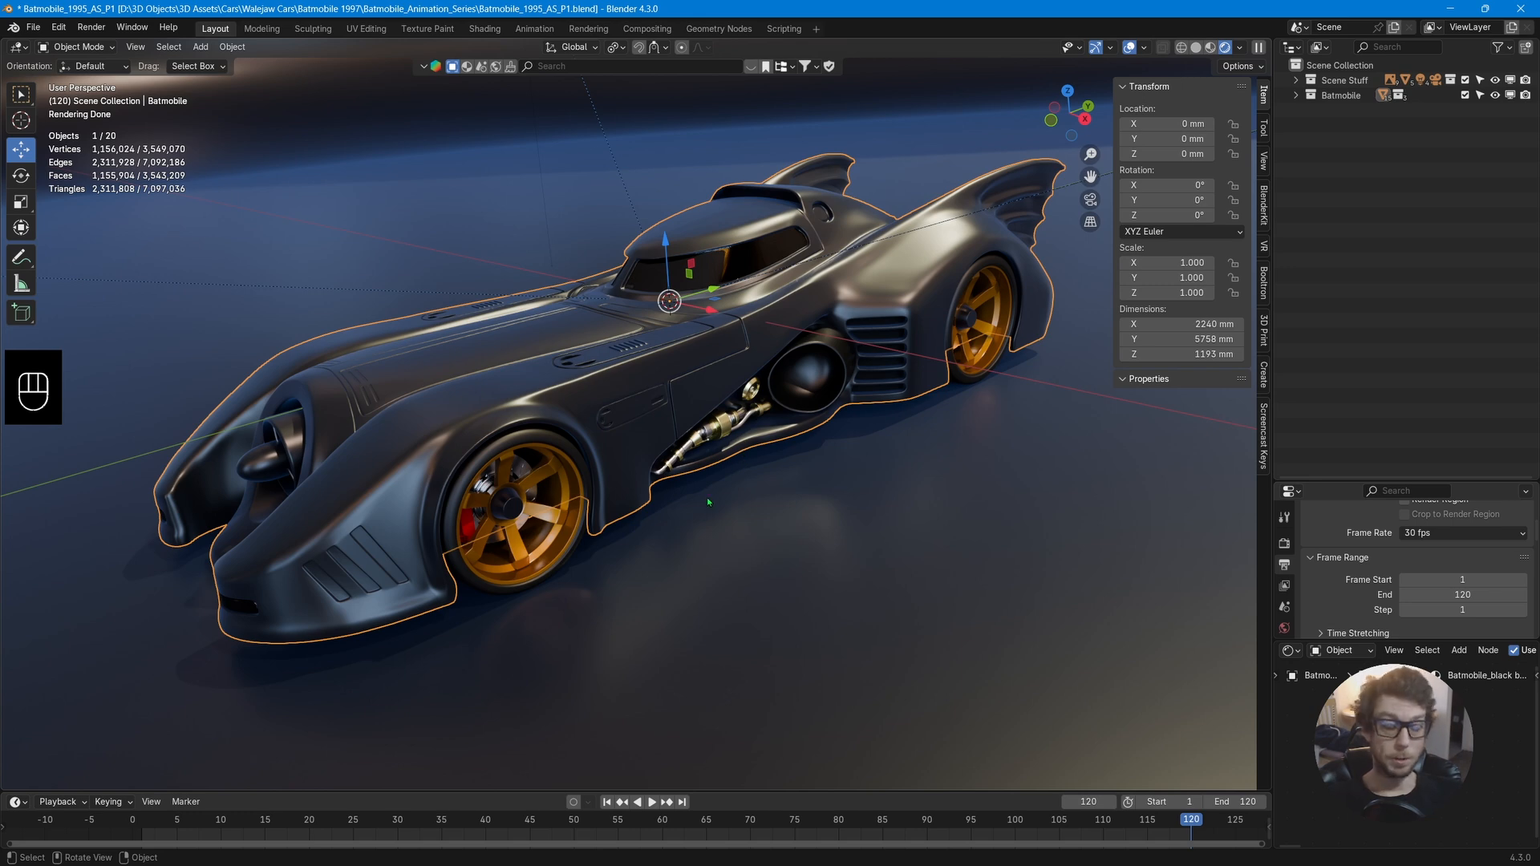
middle_drag(706, 498, 753, 484)
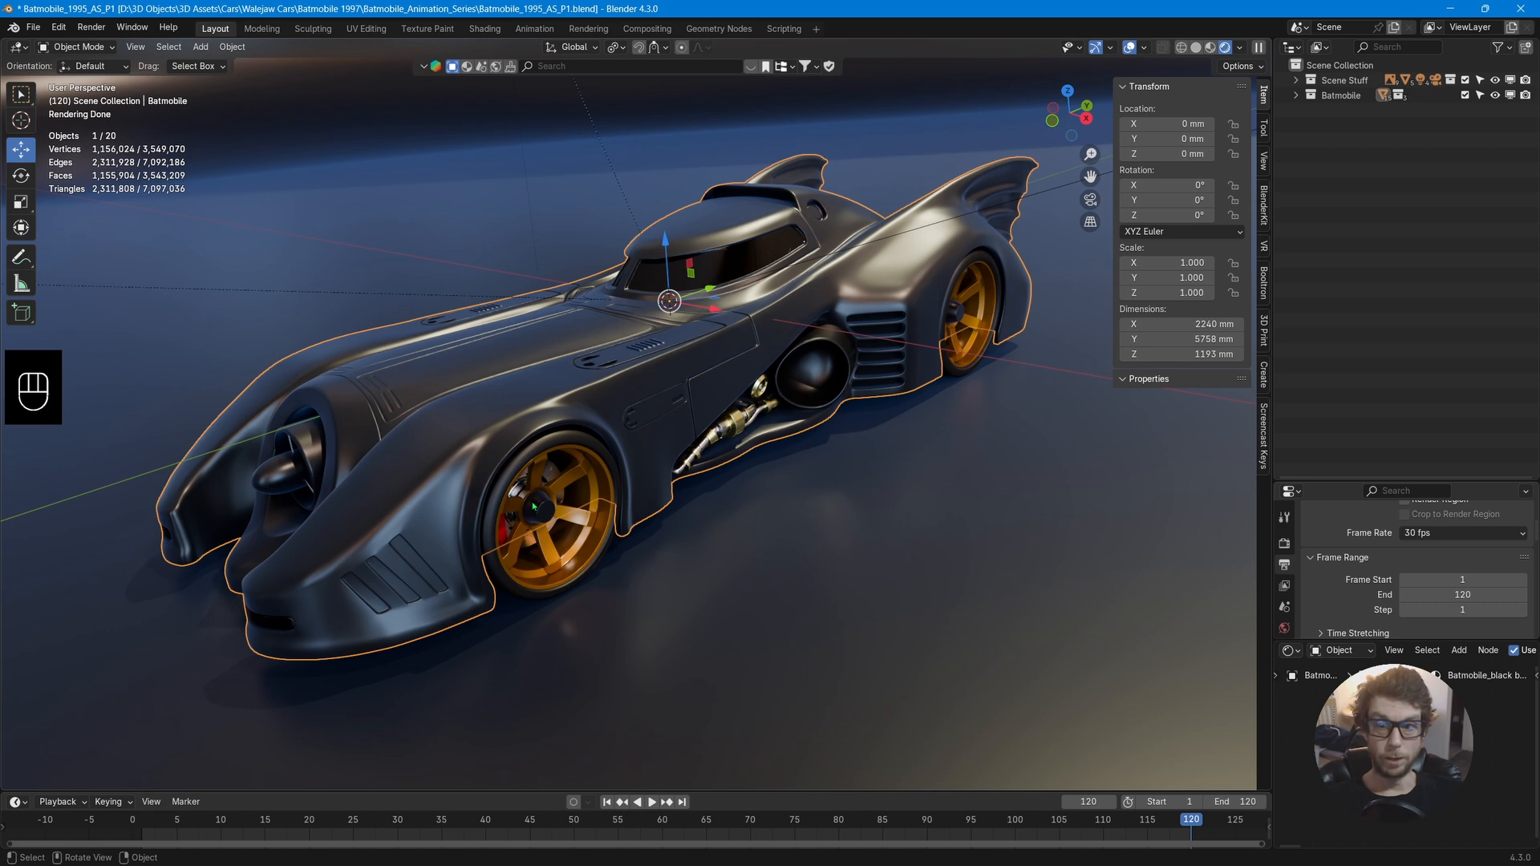
middle_drag(655, 474, 641, 454)
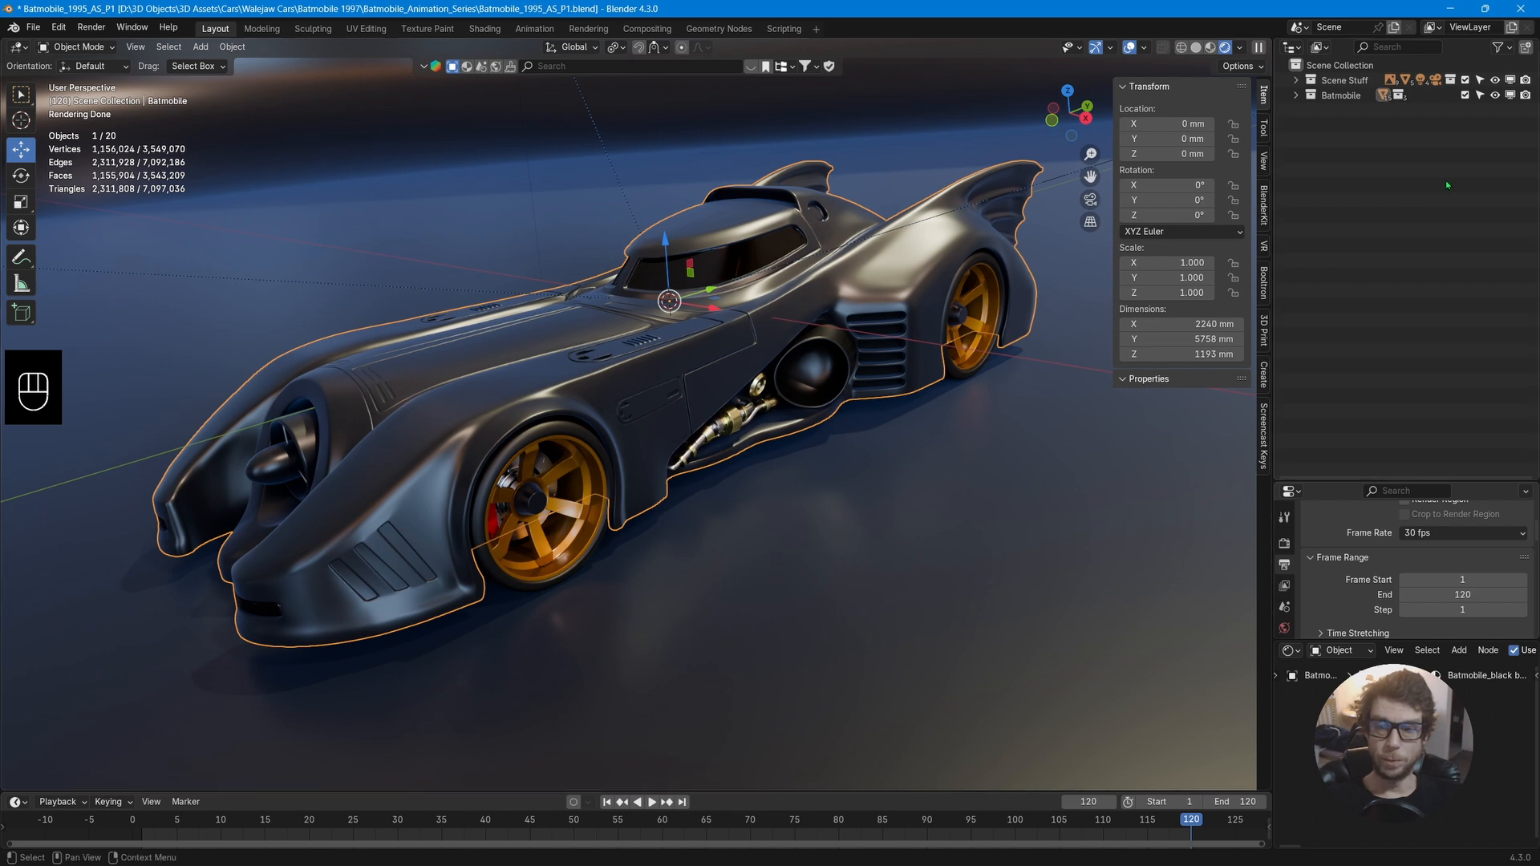
click(1465, 80)
Select the front-left wheel and isolate it in local view, orbiting around it.
middle_drag(844, 484, 834, 433)
click(633, 548)
middle_drag(895, 499, 764, 500)
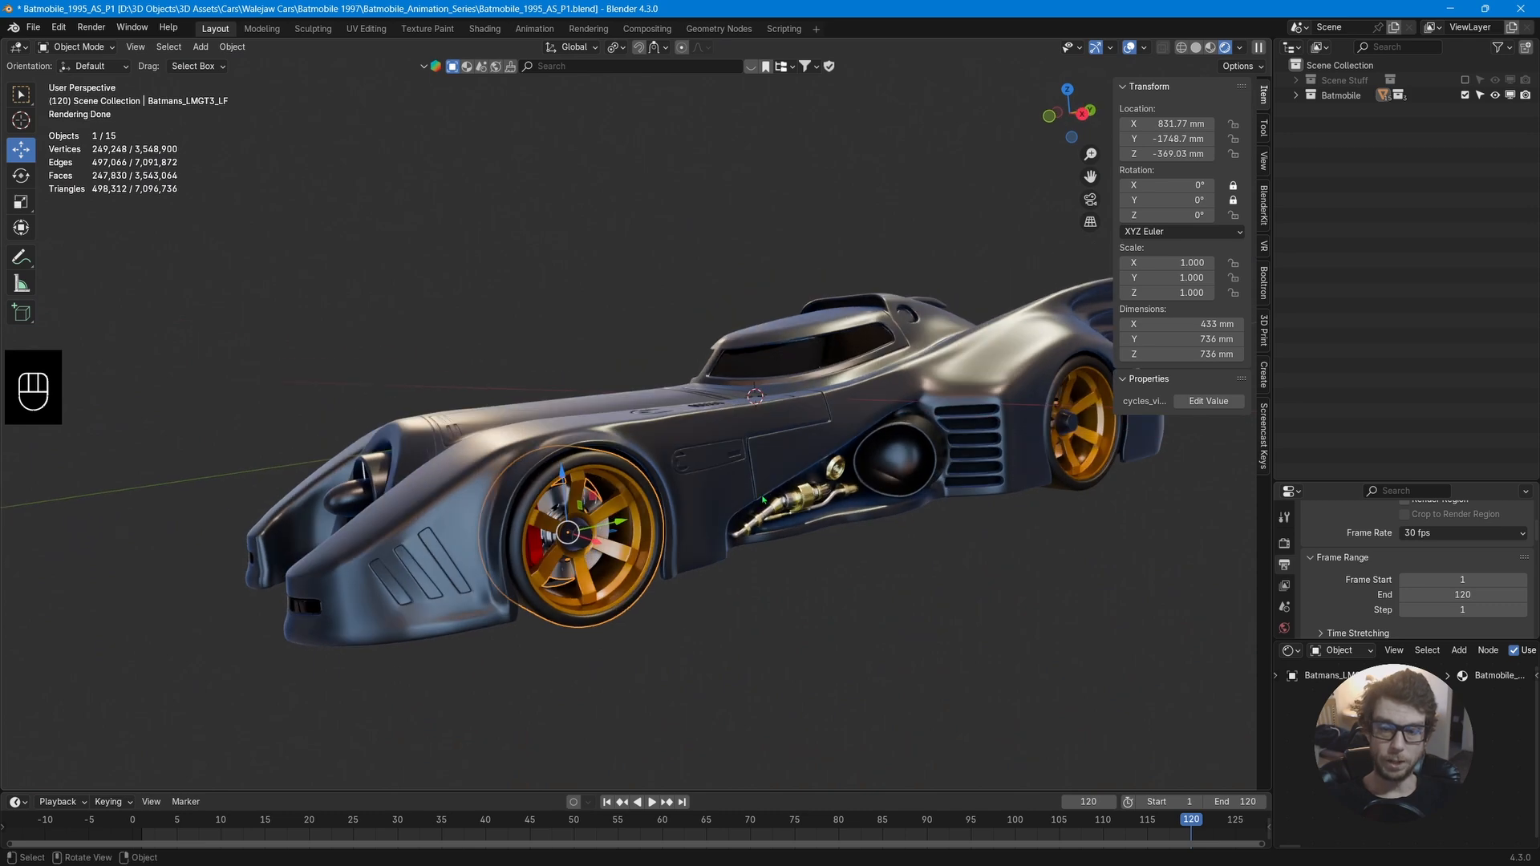
key(slash)
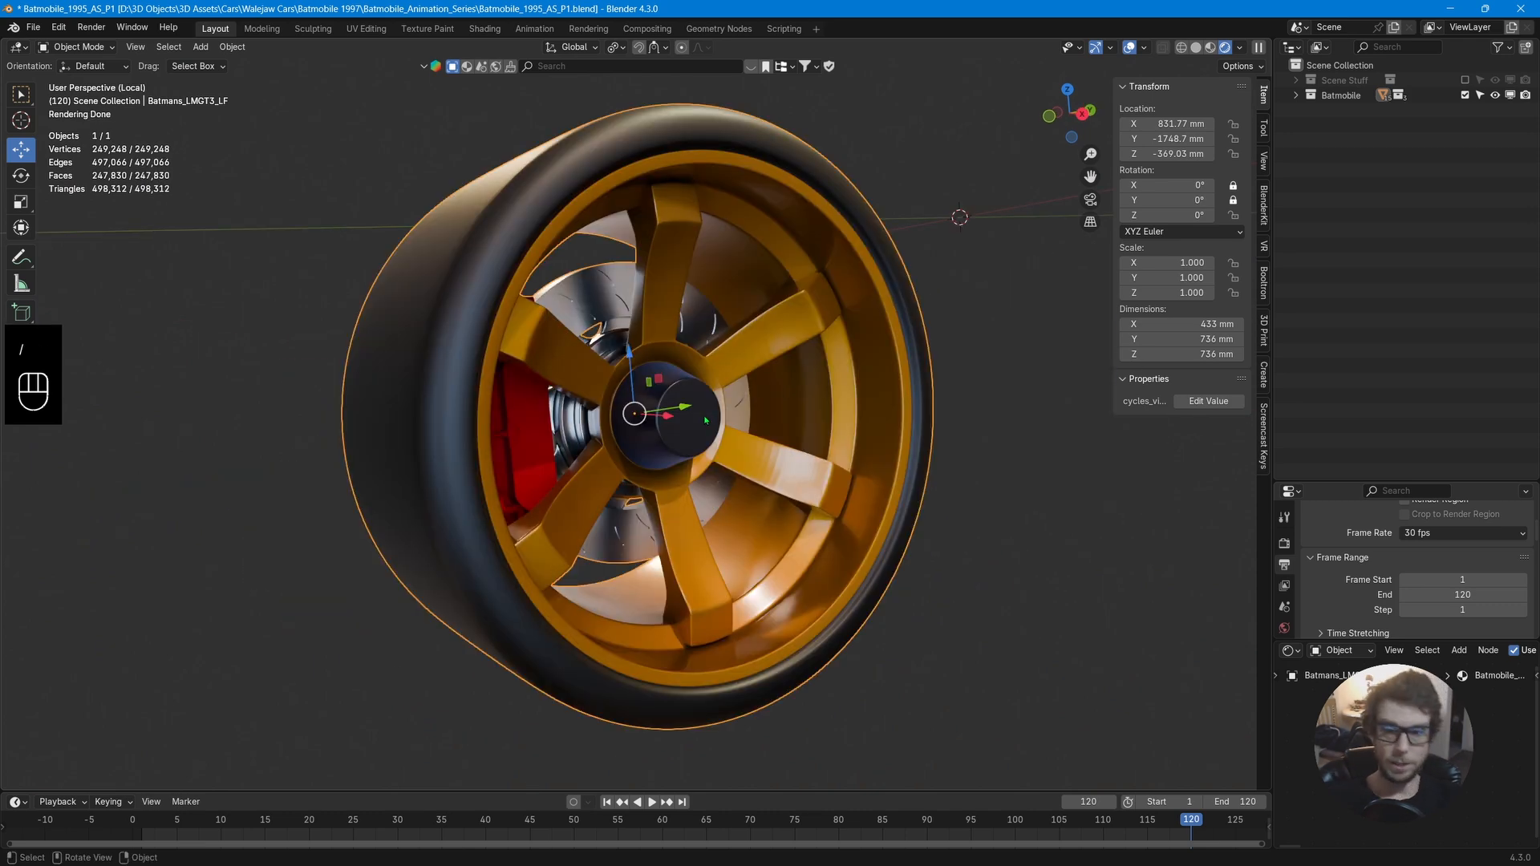
middle_drag(706, 420, 637, 298)
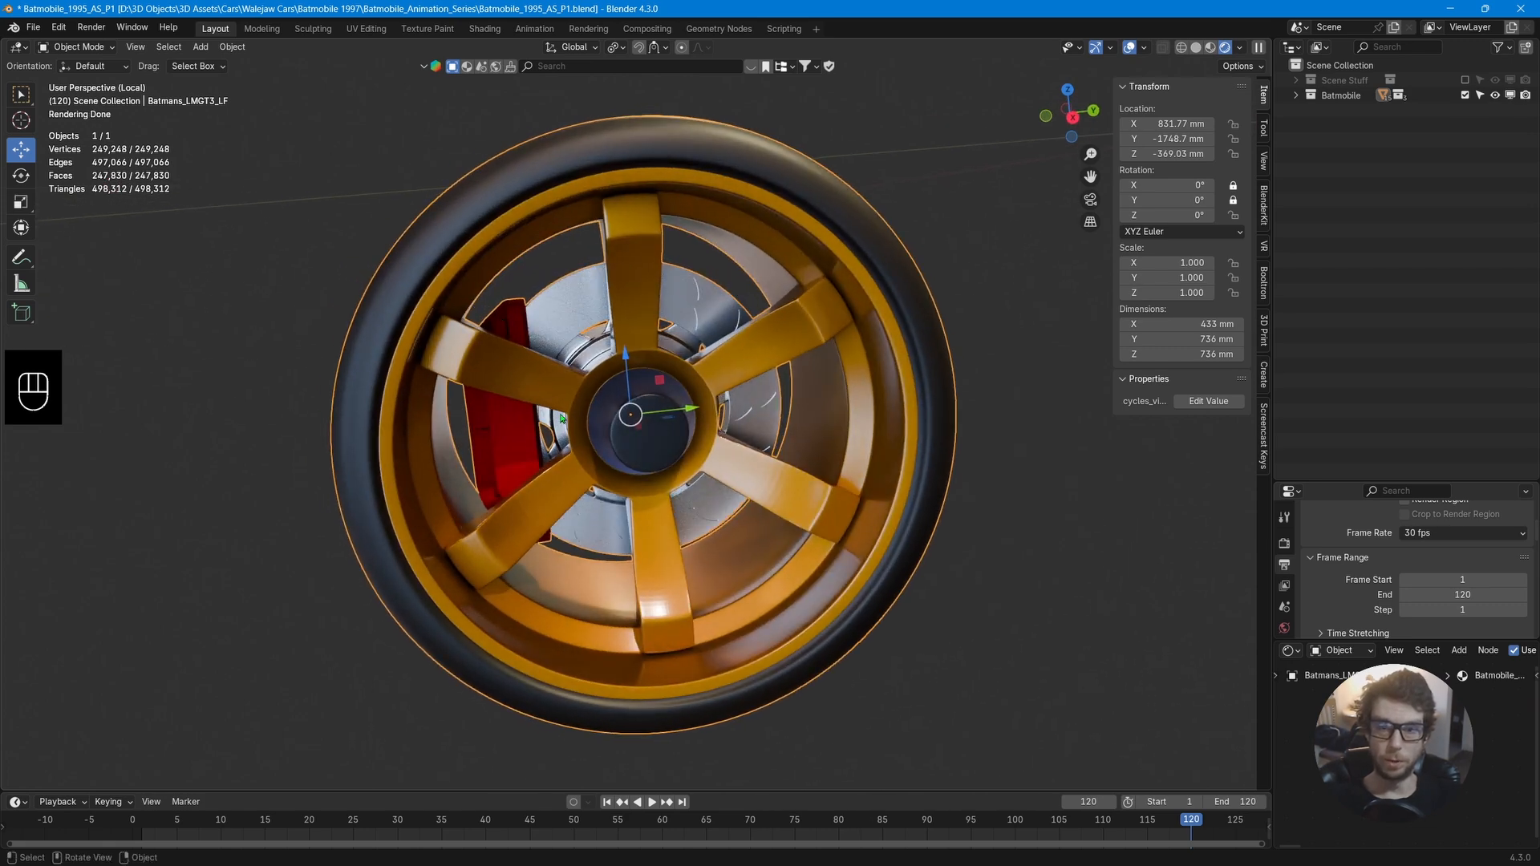
middle_drag(737, 307, 736, 360)
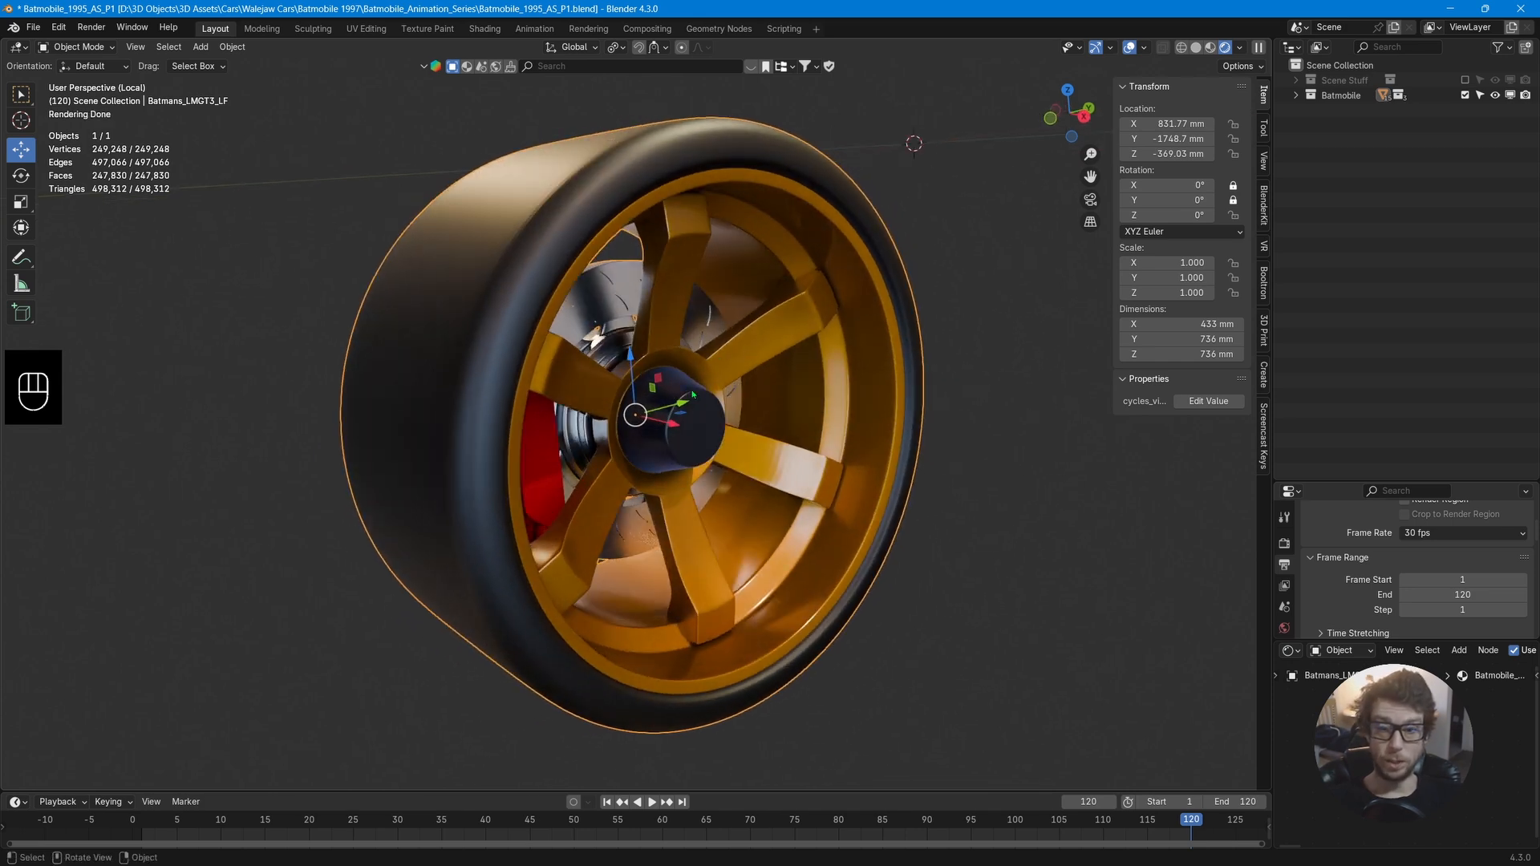
In Edit Mode, select the brake disc's linked geometry and separate it into its own object.
key(Tab)
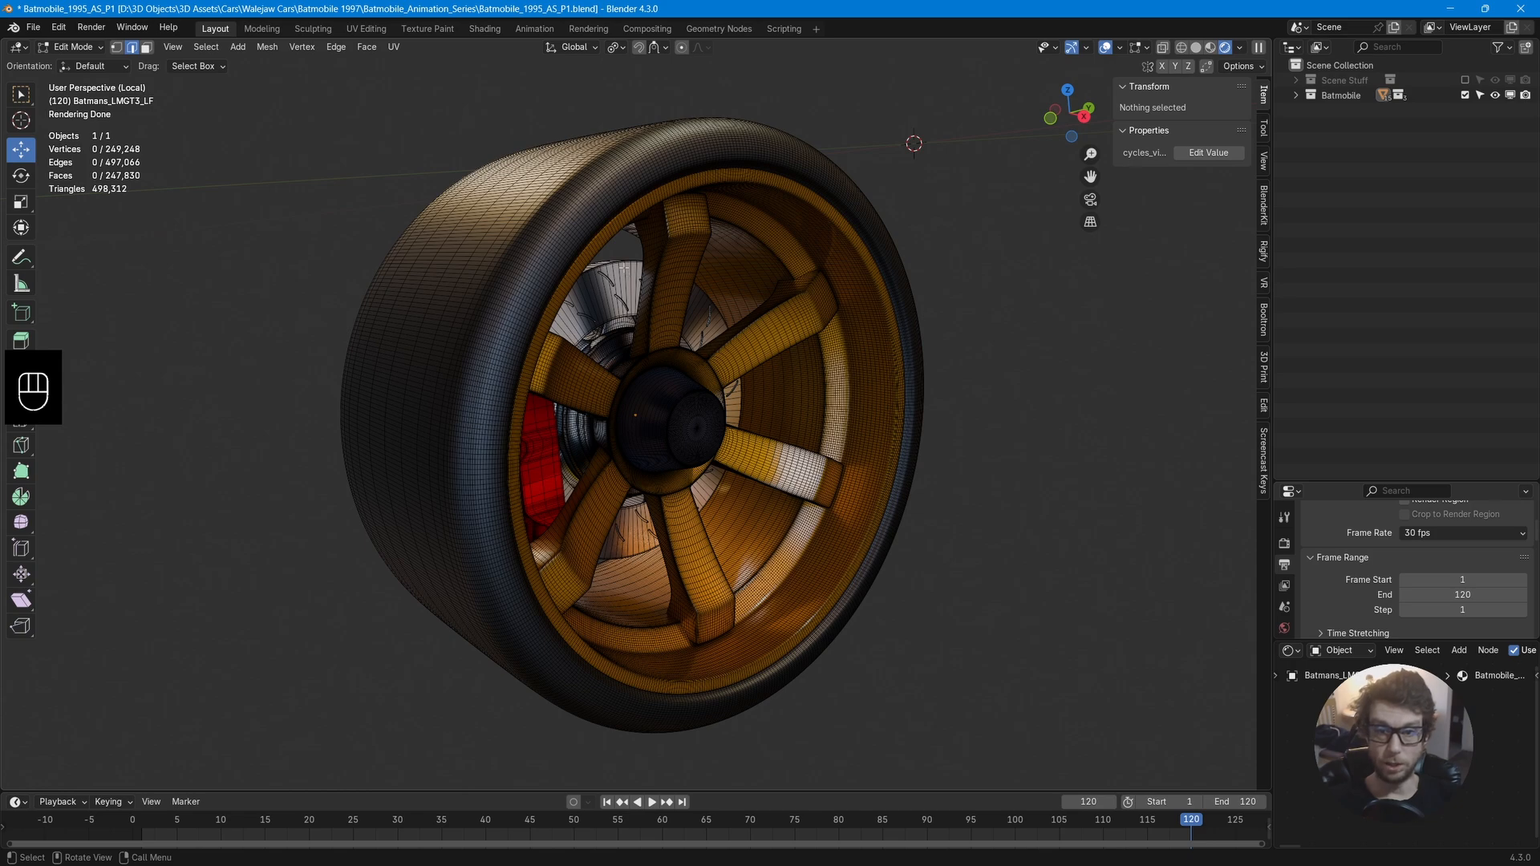
key(l)
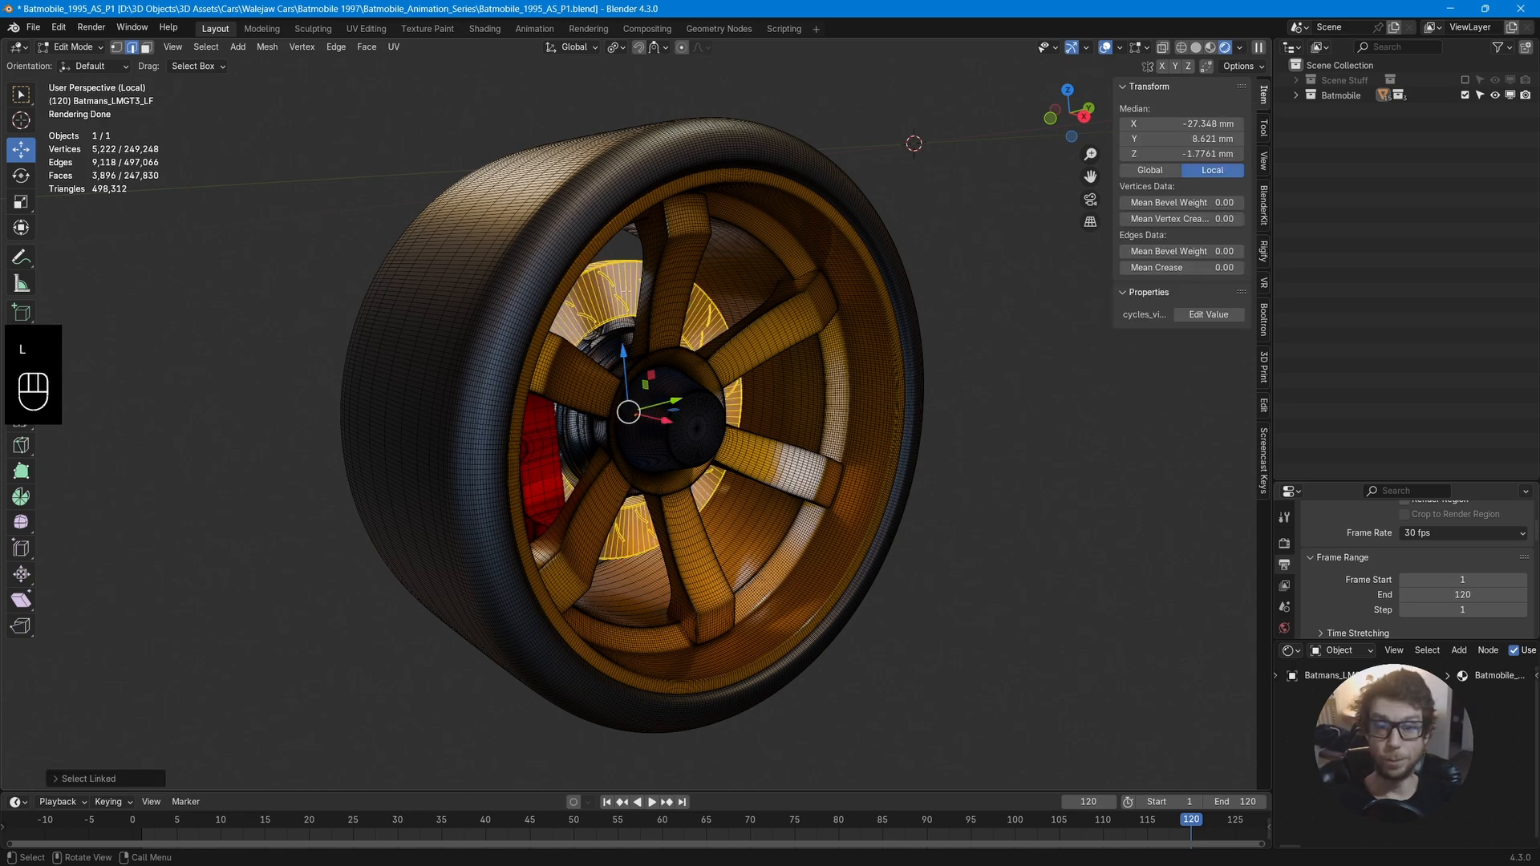
key(l)
mouse_move(607, 340)
middle_down()
mouse_move(213, 336)
mouse_move(595, 354)
middle_up()
key(p)
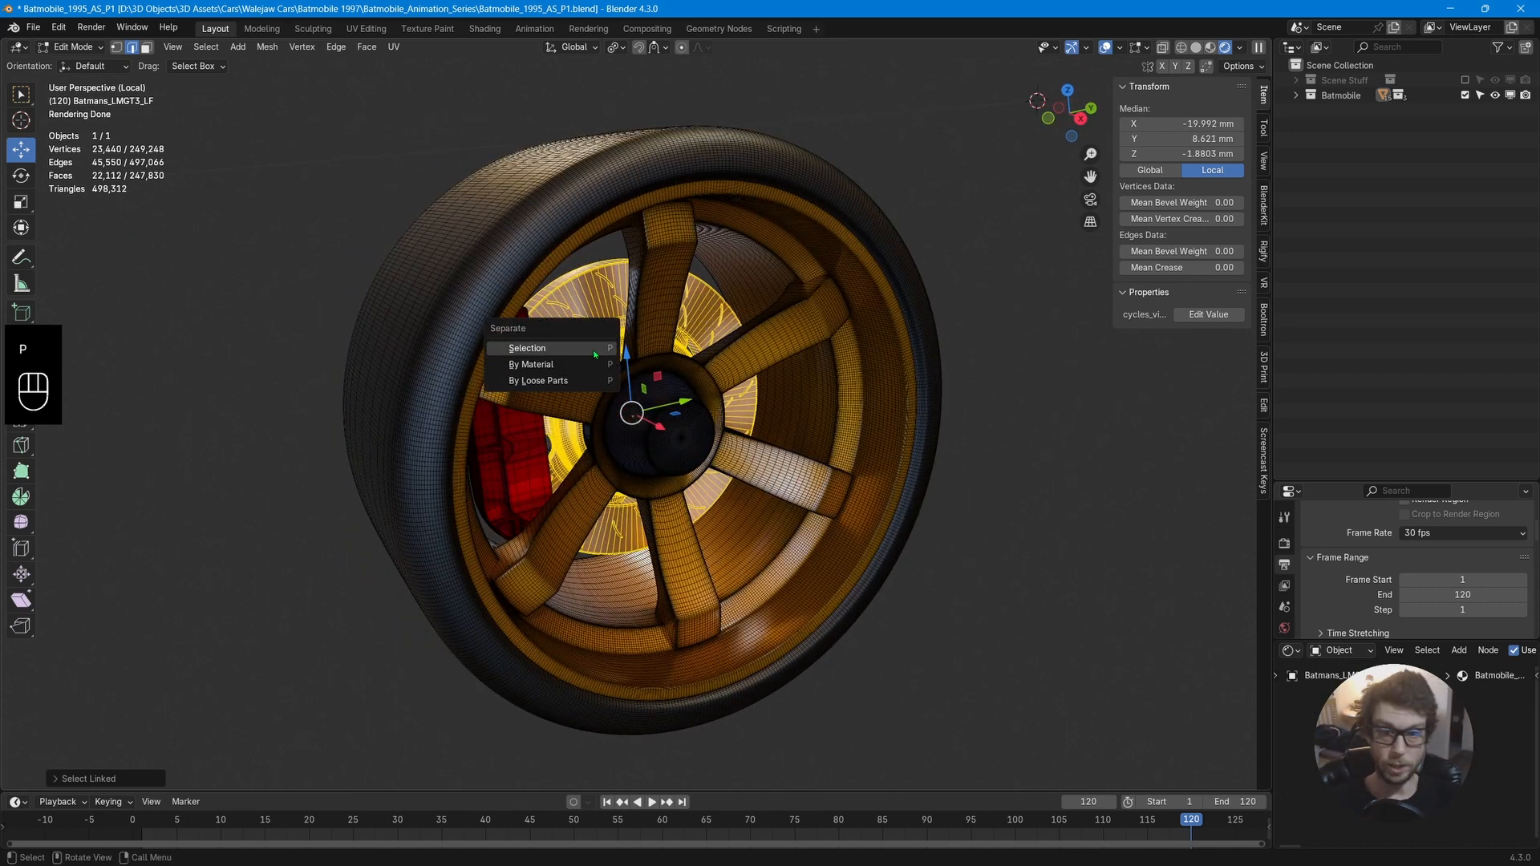
click(595, 353)
Rename the separated object Batmans_LMGT3_LF.BrakeDisc.
click(1296, 95)
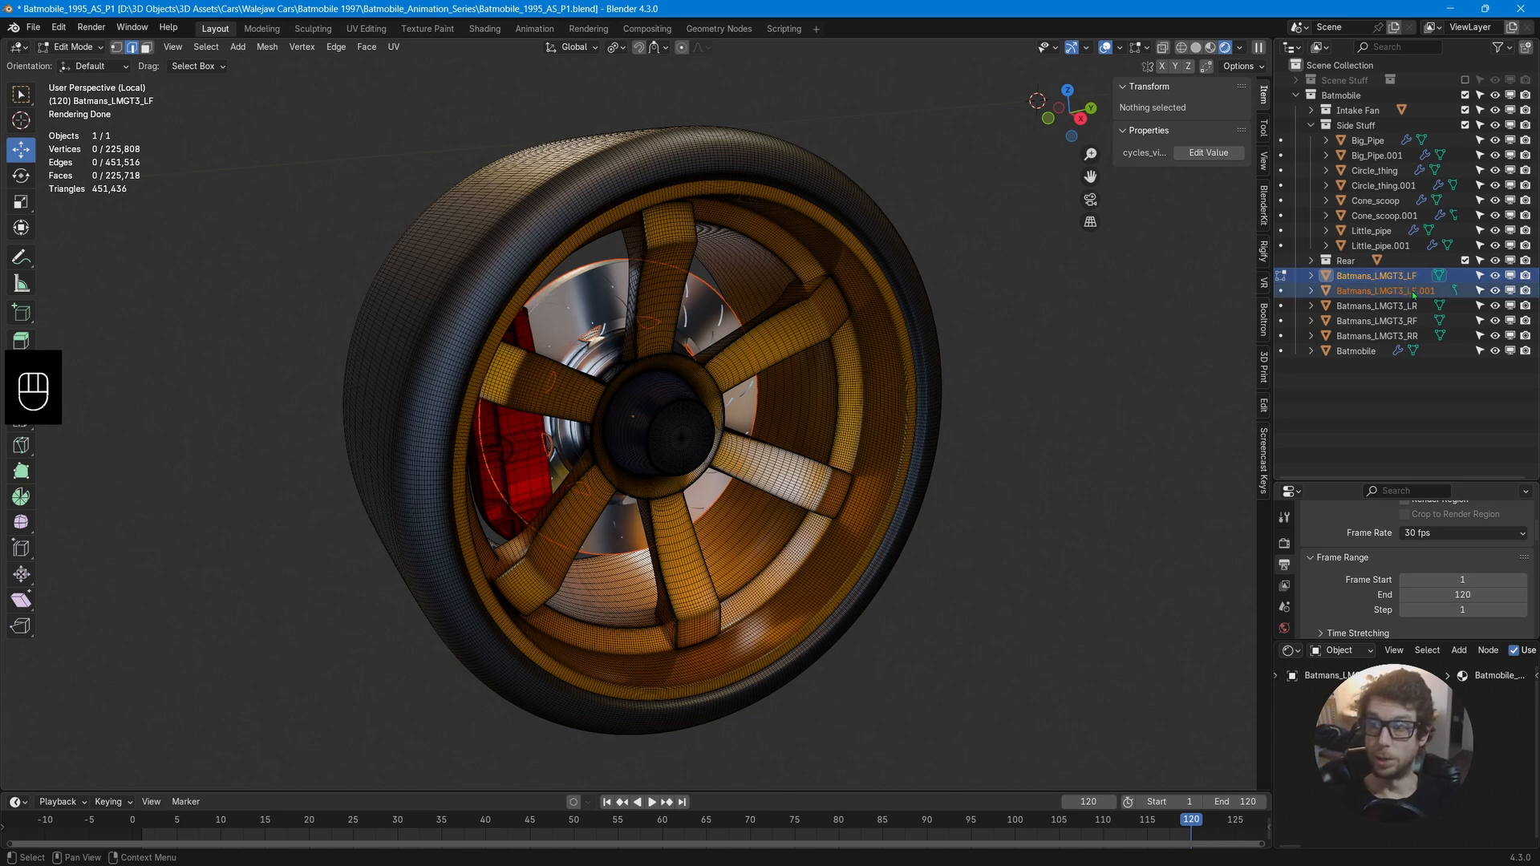
double_click(1424, 293)
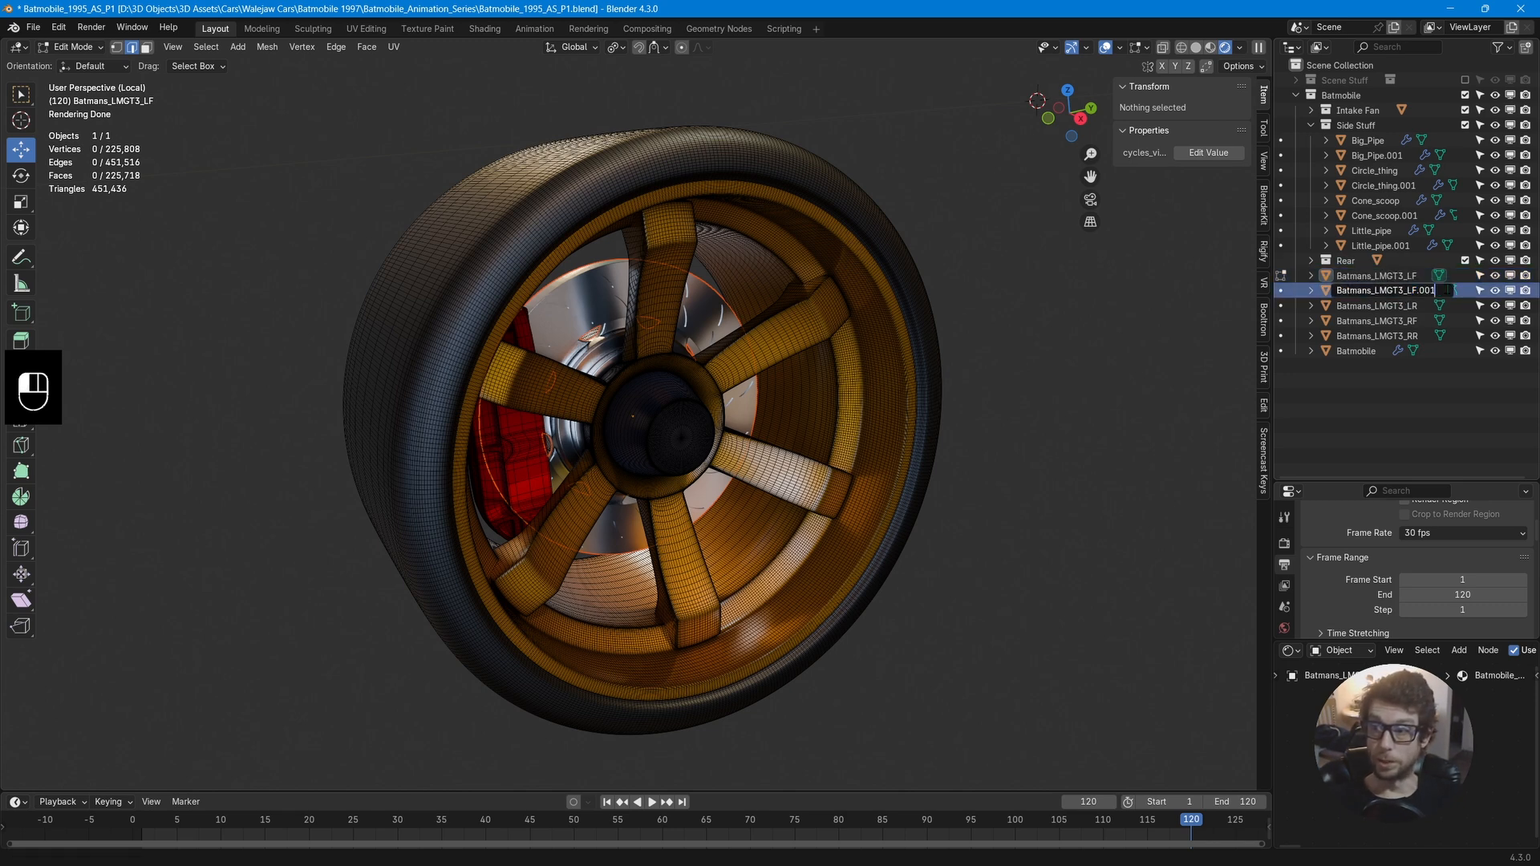
key(BackSpace)
key(BackSpace)
key(BackSpace)
text(BrakeDisc)
key(Return)
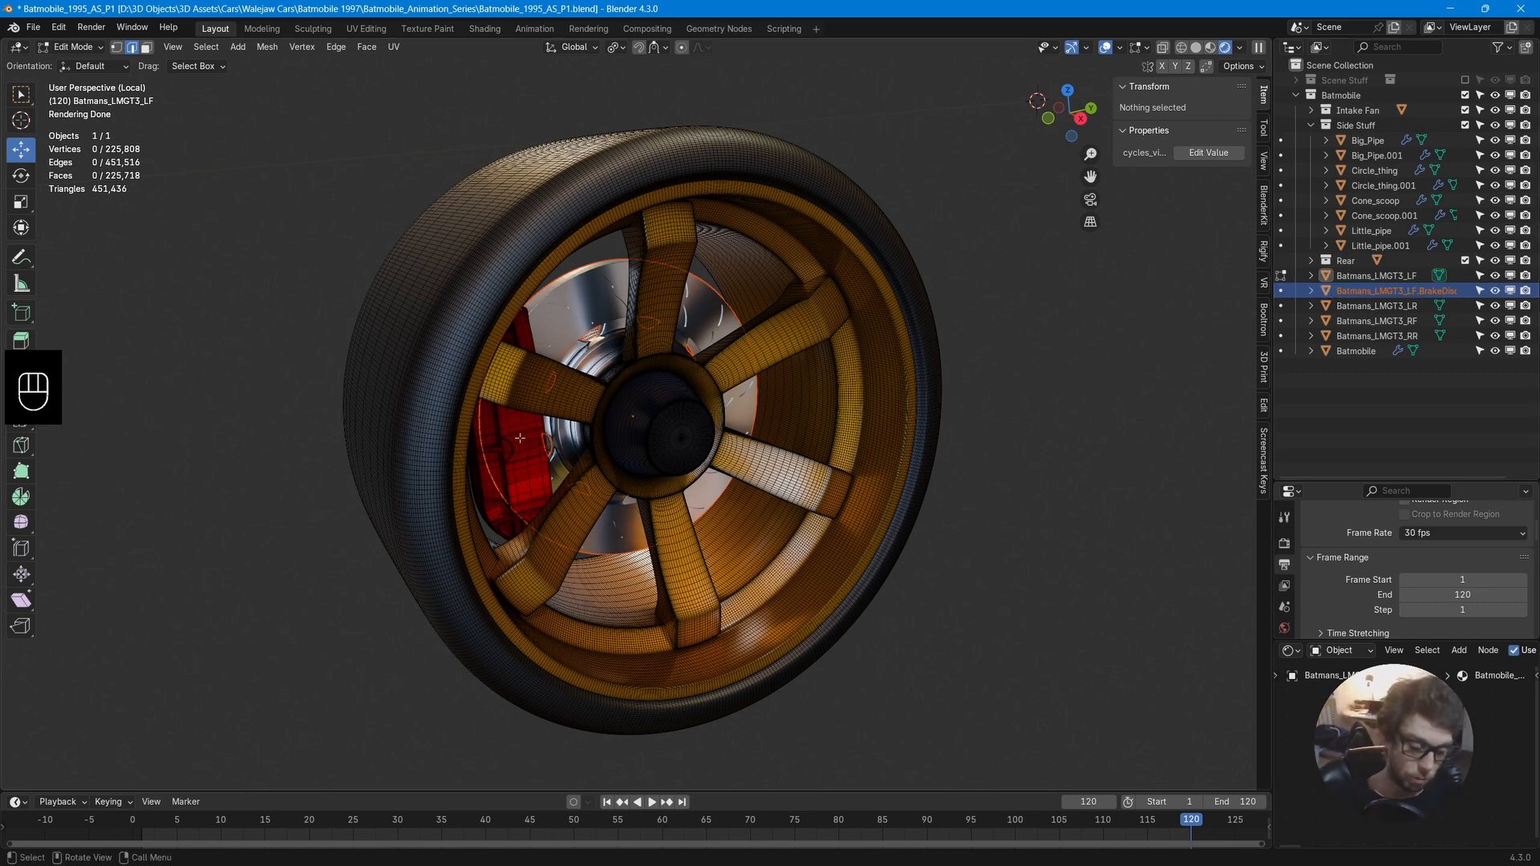
Select the caliper's linked geometry, separate it, and rename the new object Batmans_LMGT3_LF.Caliper.
key(l)
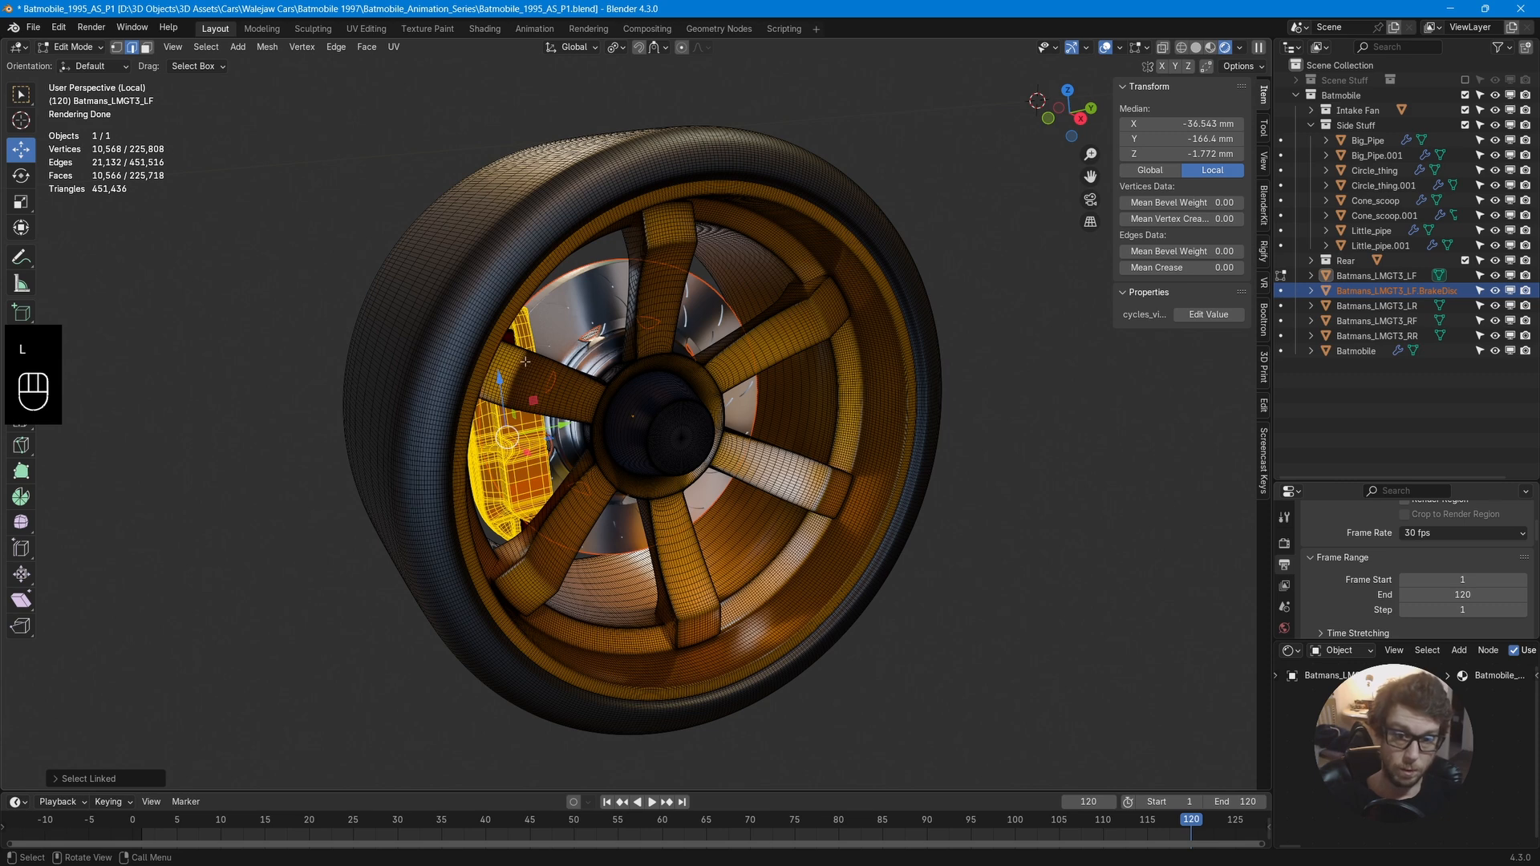
key(p)
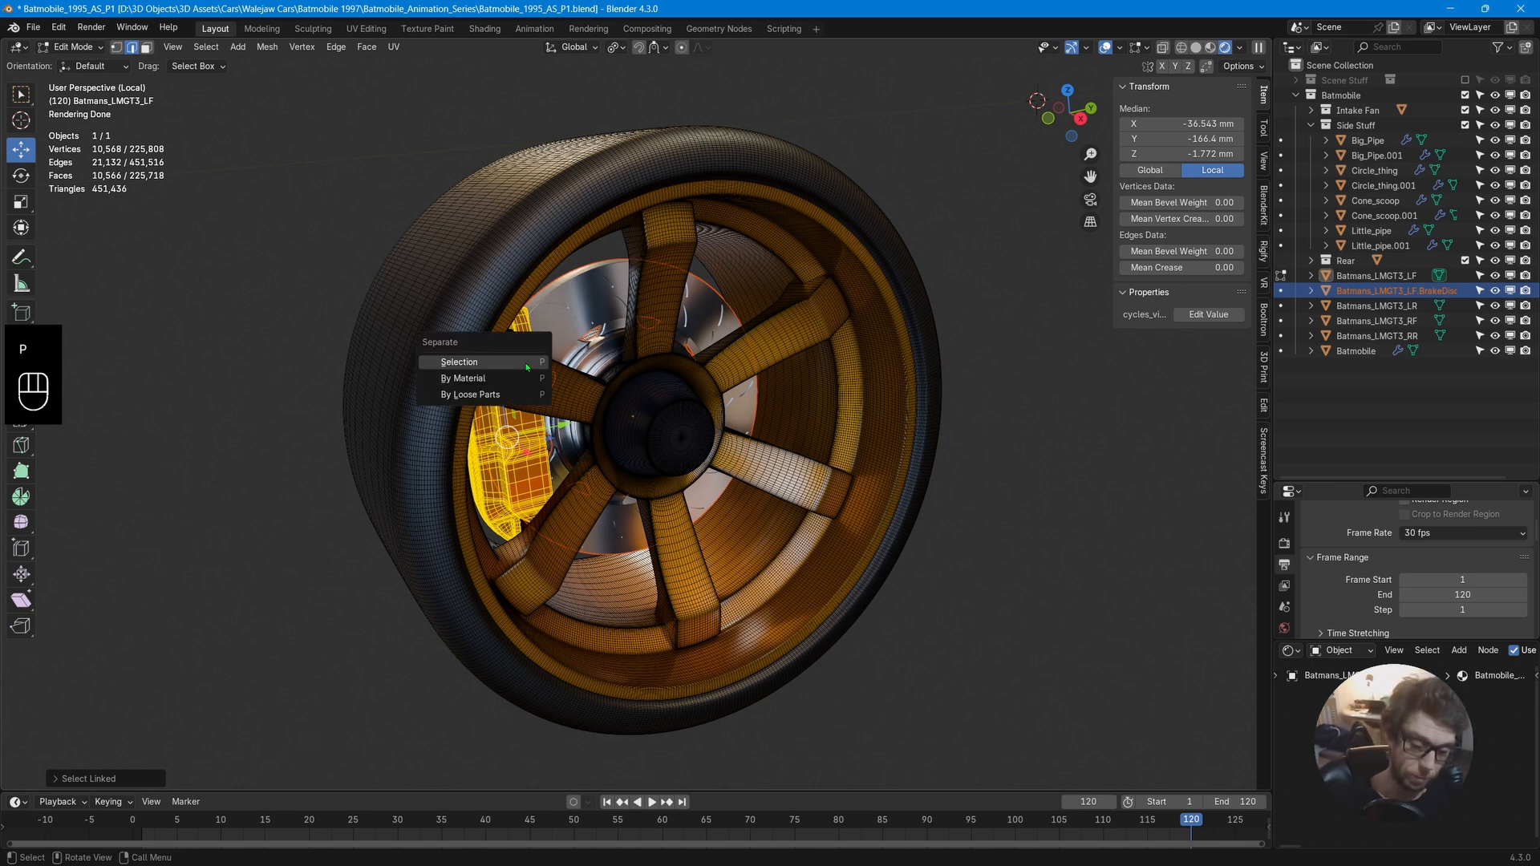
click(527, 368)
double_click(1451, 291)
key(BackSpace)
key(BackSpace)
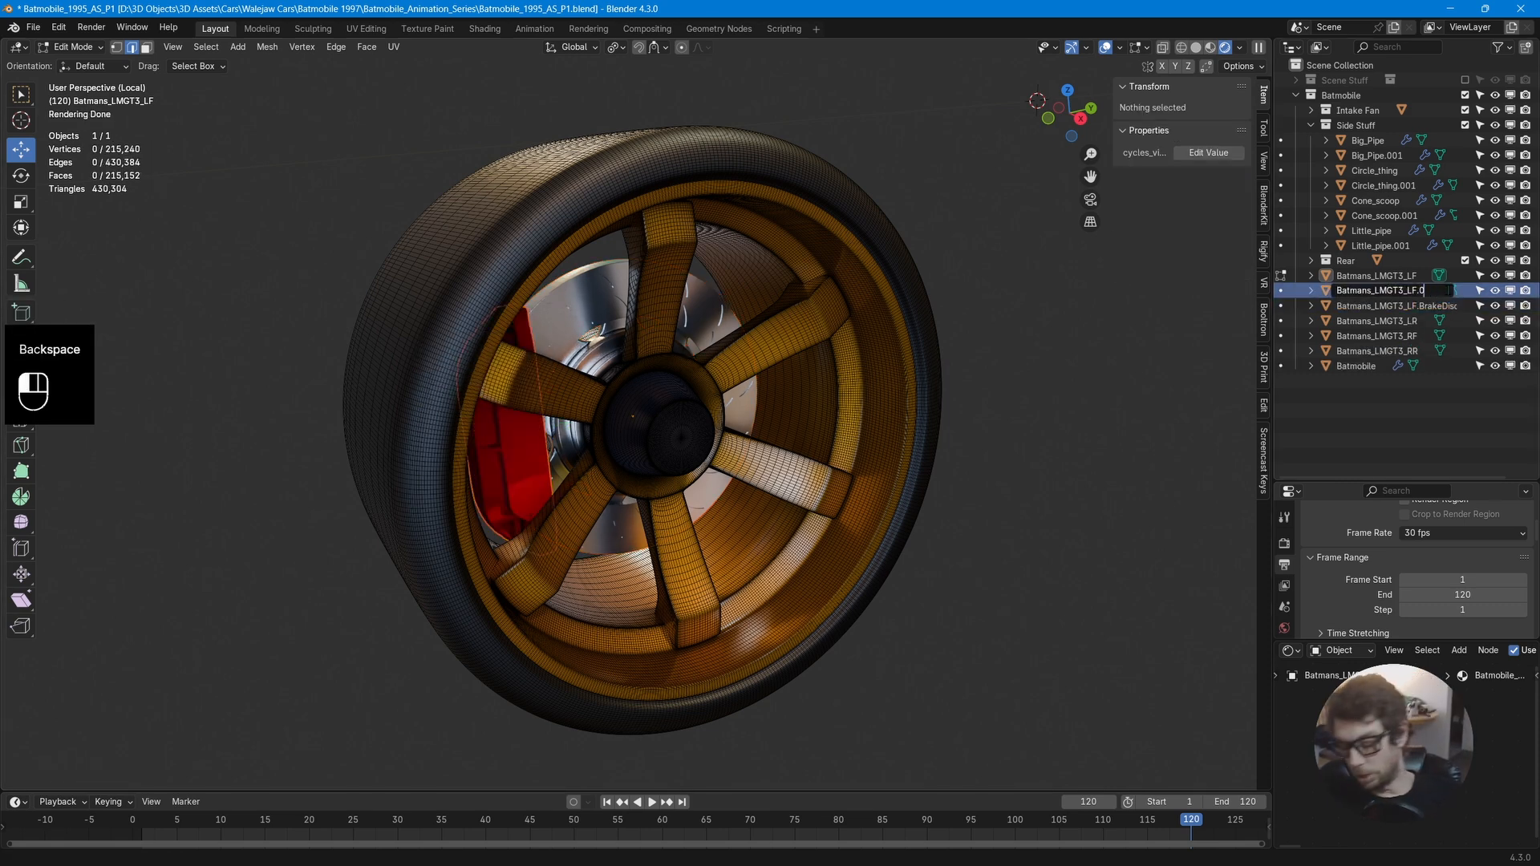
text(.Caliper)
key(Return)
Return to Object Mode and toggle the visibility of the wheel and its new parts to check the separation.
key(Tab)
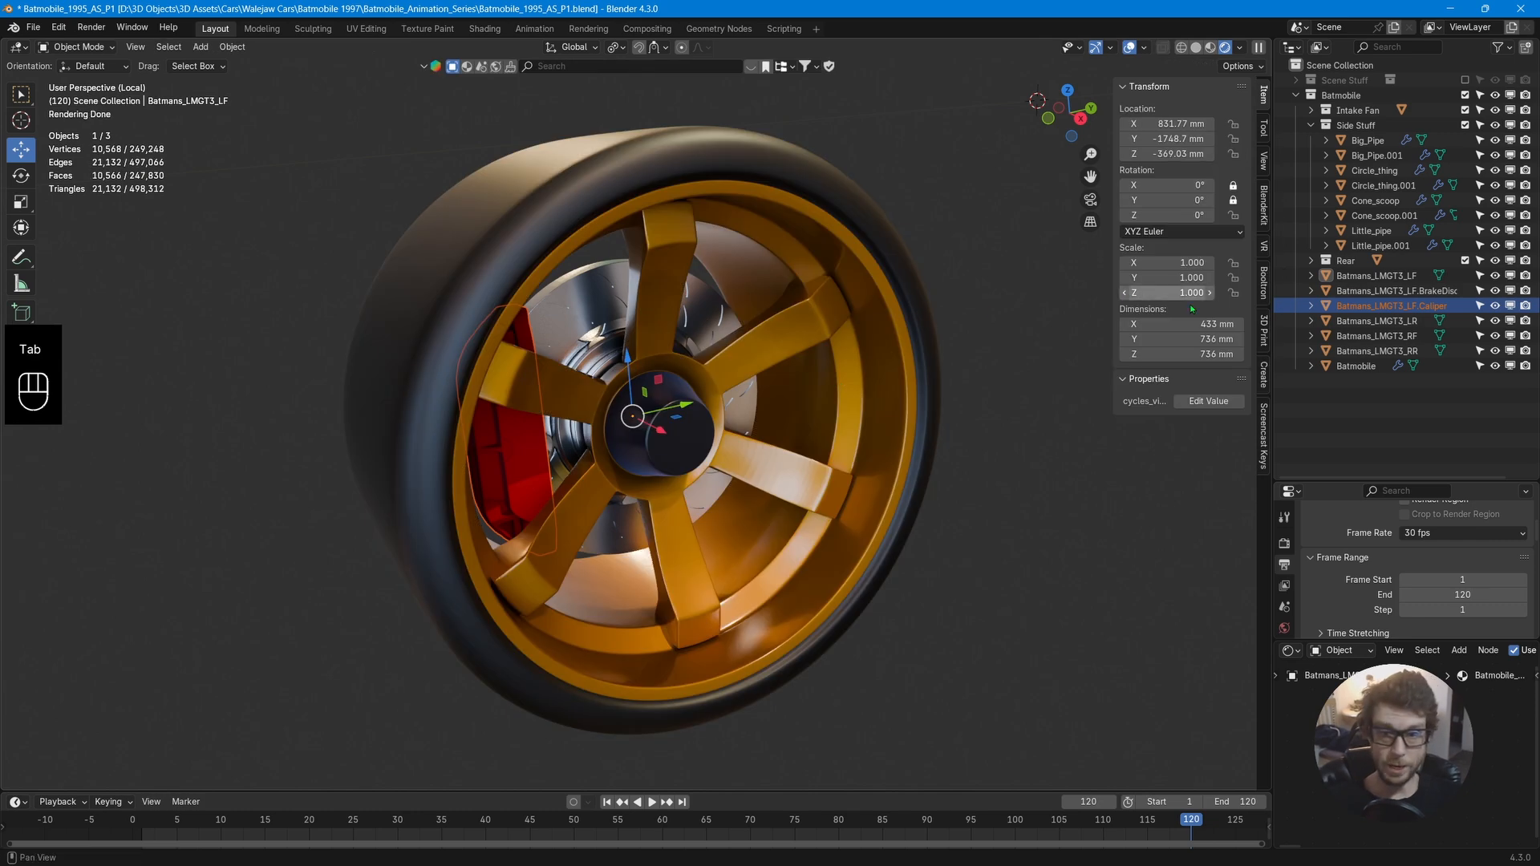
click(1496, 276)
click(1495, 276)
click(1495, 276)
click(1496, 276)
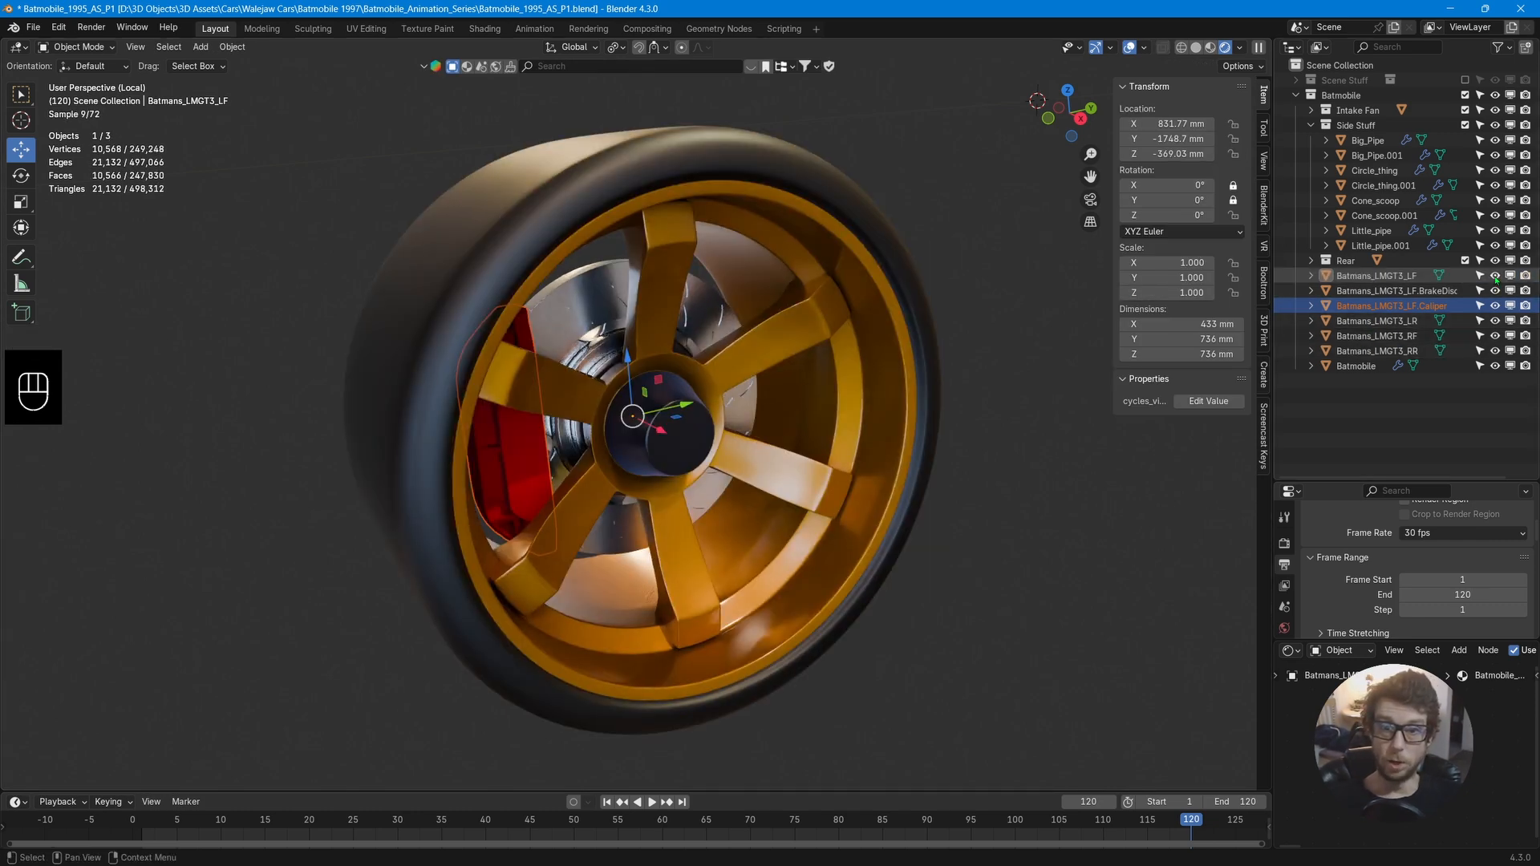
click(1495, 276)
click(1496, 290)
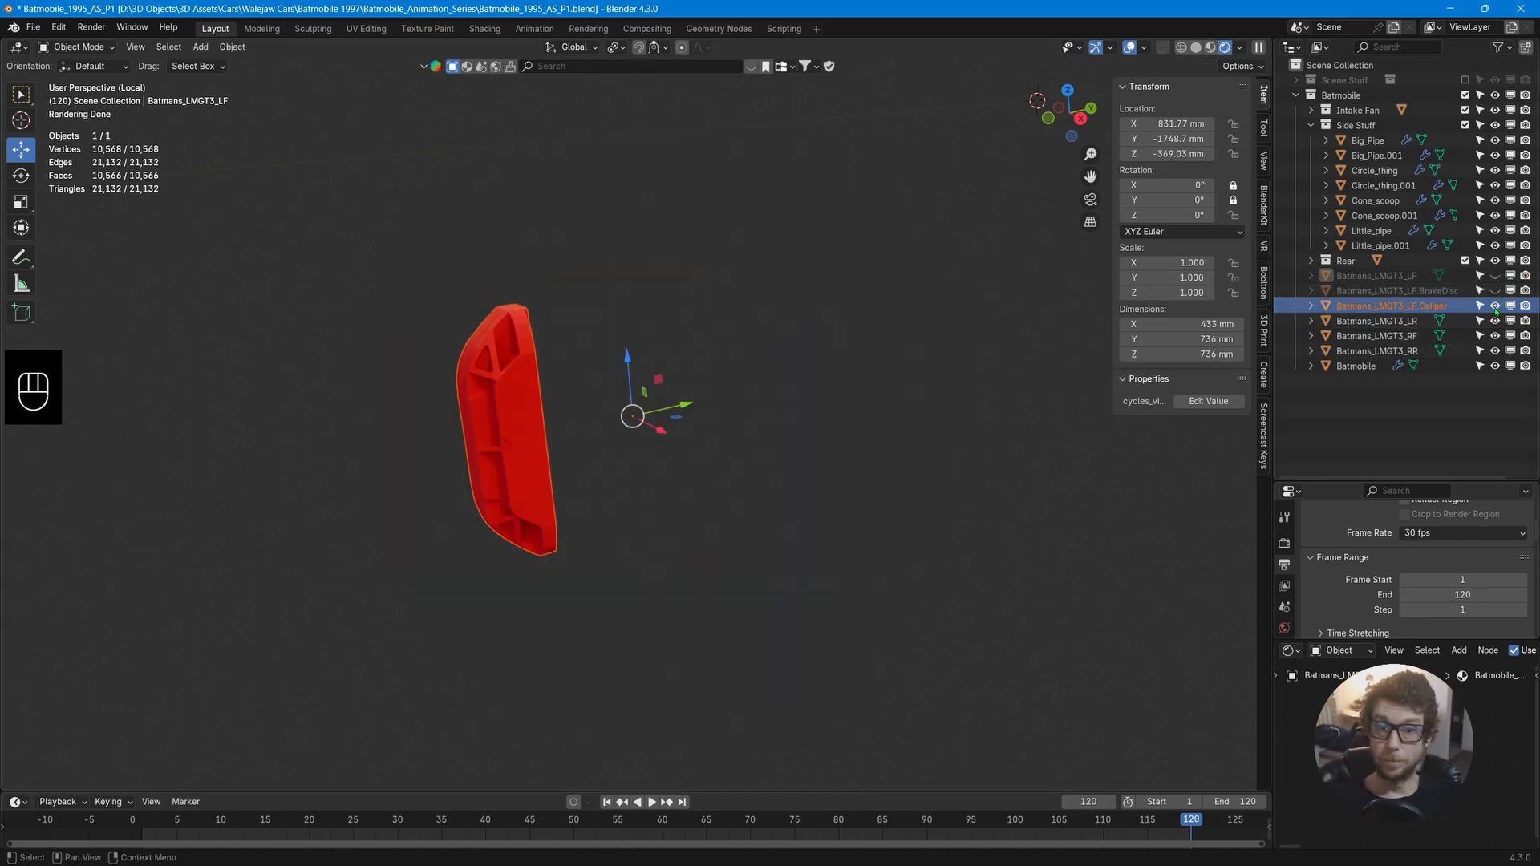
click(1496, 290)
click(1495, 276)
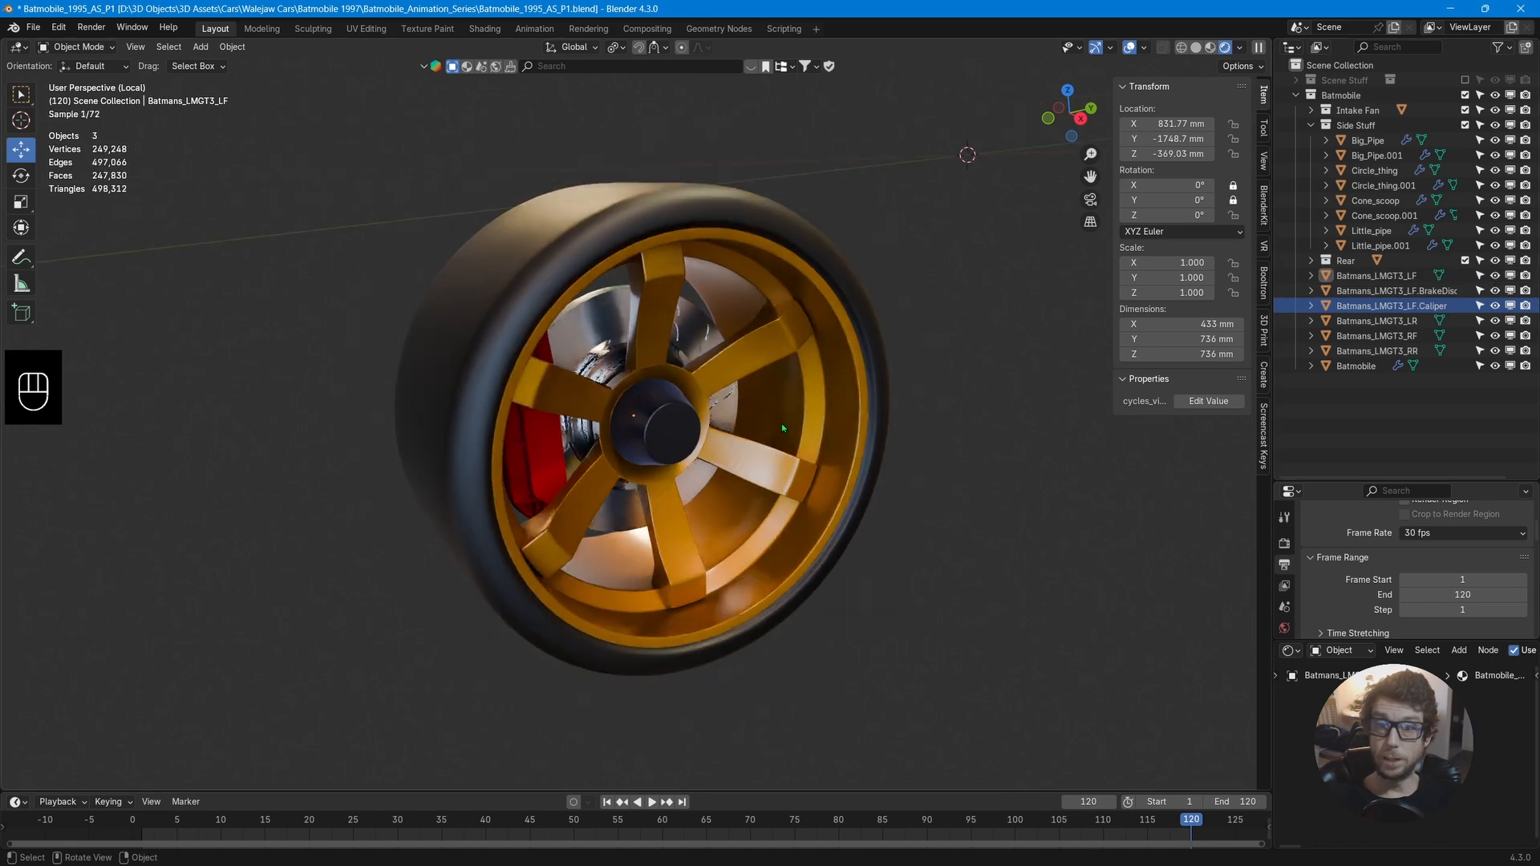
Leave local view, reselect the front-left wheel, and inspect its geometry in Edit Mode inside local view.
scroll(783, 429, down, 6)
key(KP_Divide)
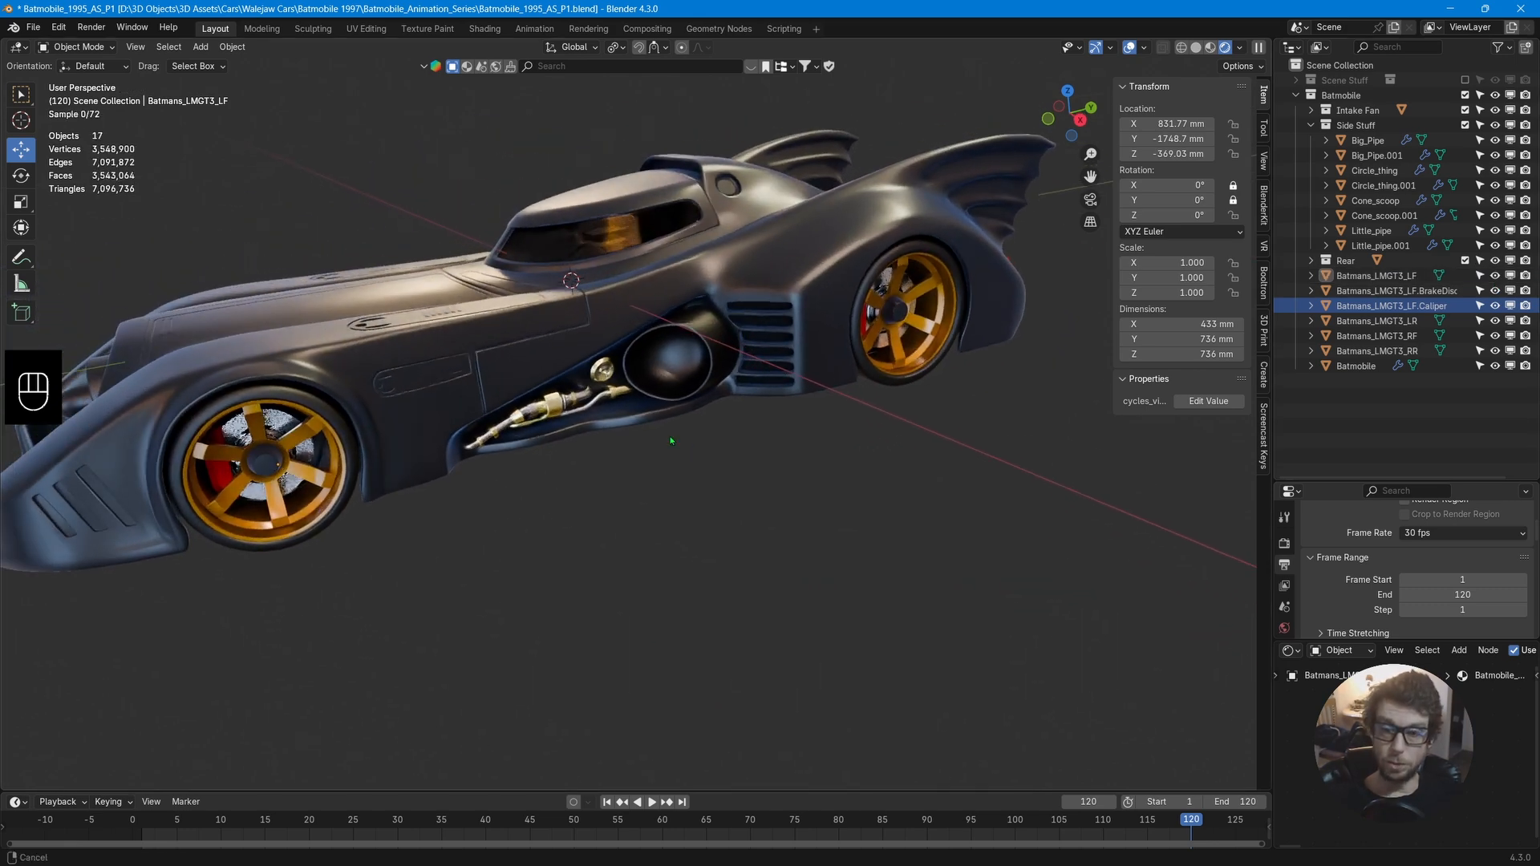
middle_drag(672, 441, 687, 444)
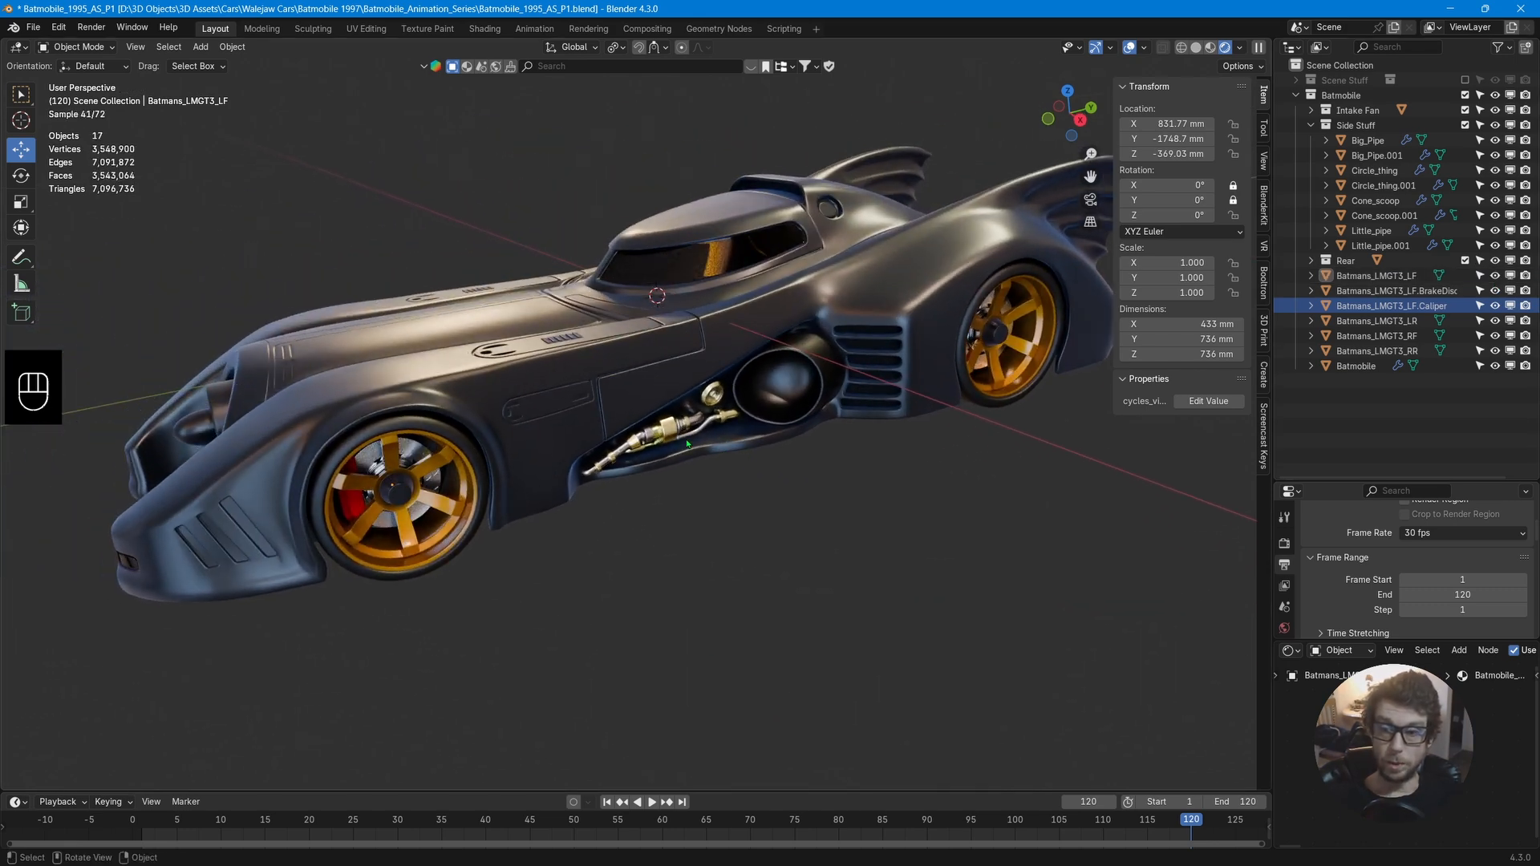
click(434, 503)
key(KP_Divide)
key(Tab)
mouse_move(876, 516)
middle_down()
mouse_move(970, 516)
mouse_move(988, 531)
mouse_move(901, 526)
mouse_move(878, 515)
mouse_move(883, 495)
middle_up()
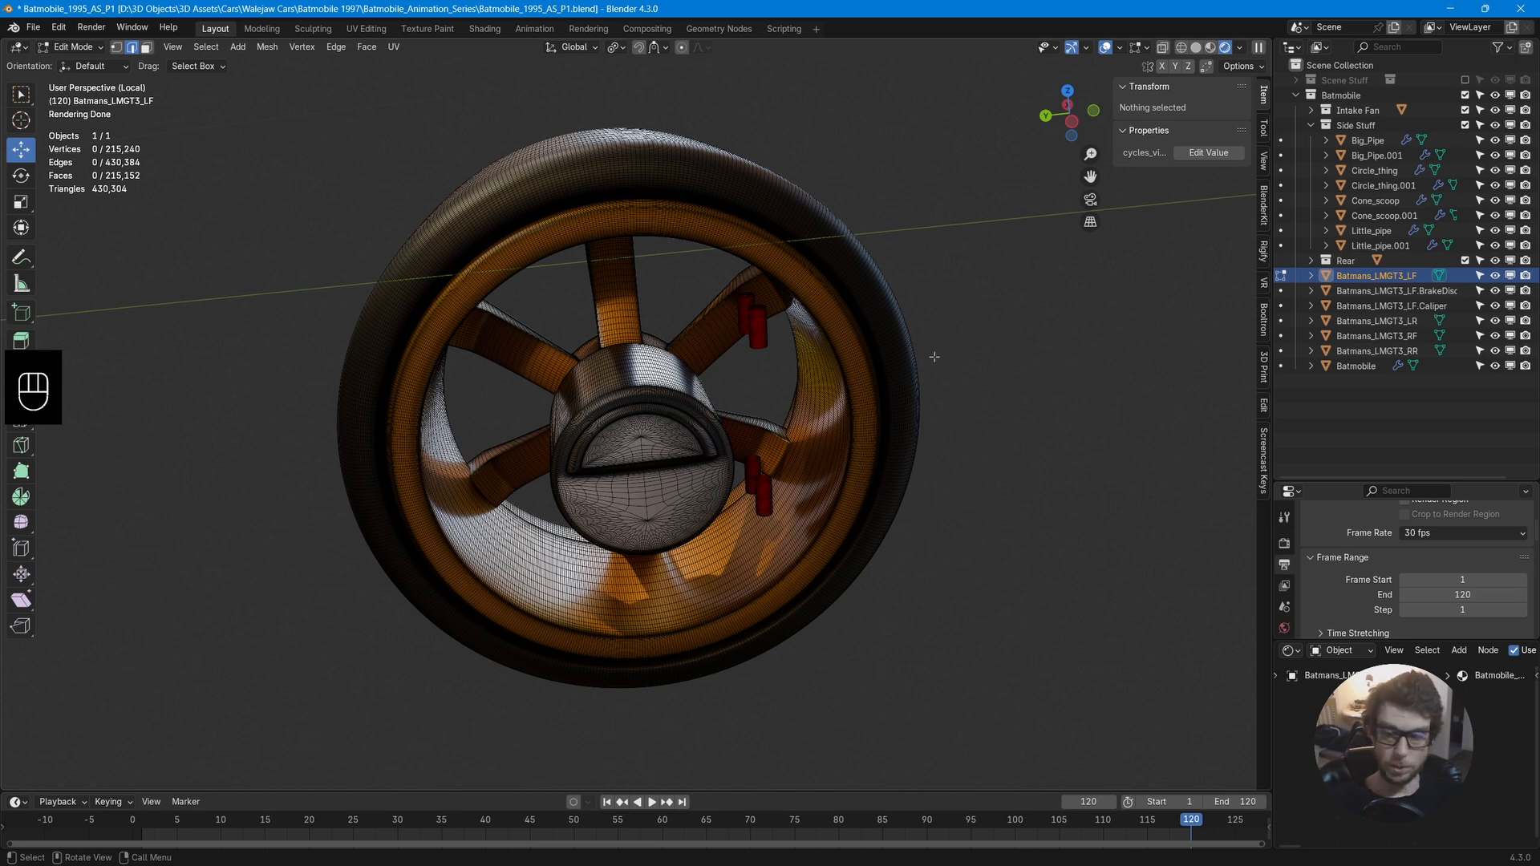
middle_drag(935, 357, 1242, 357)
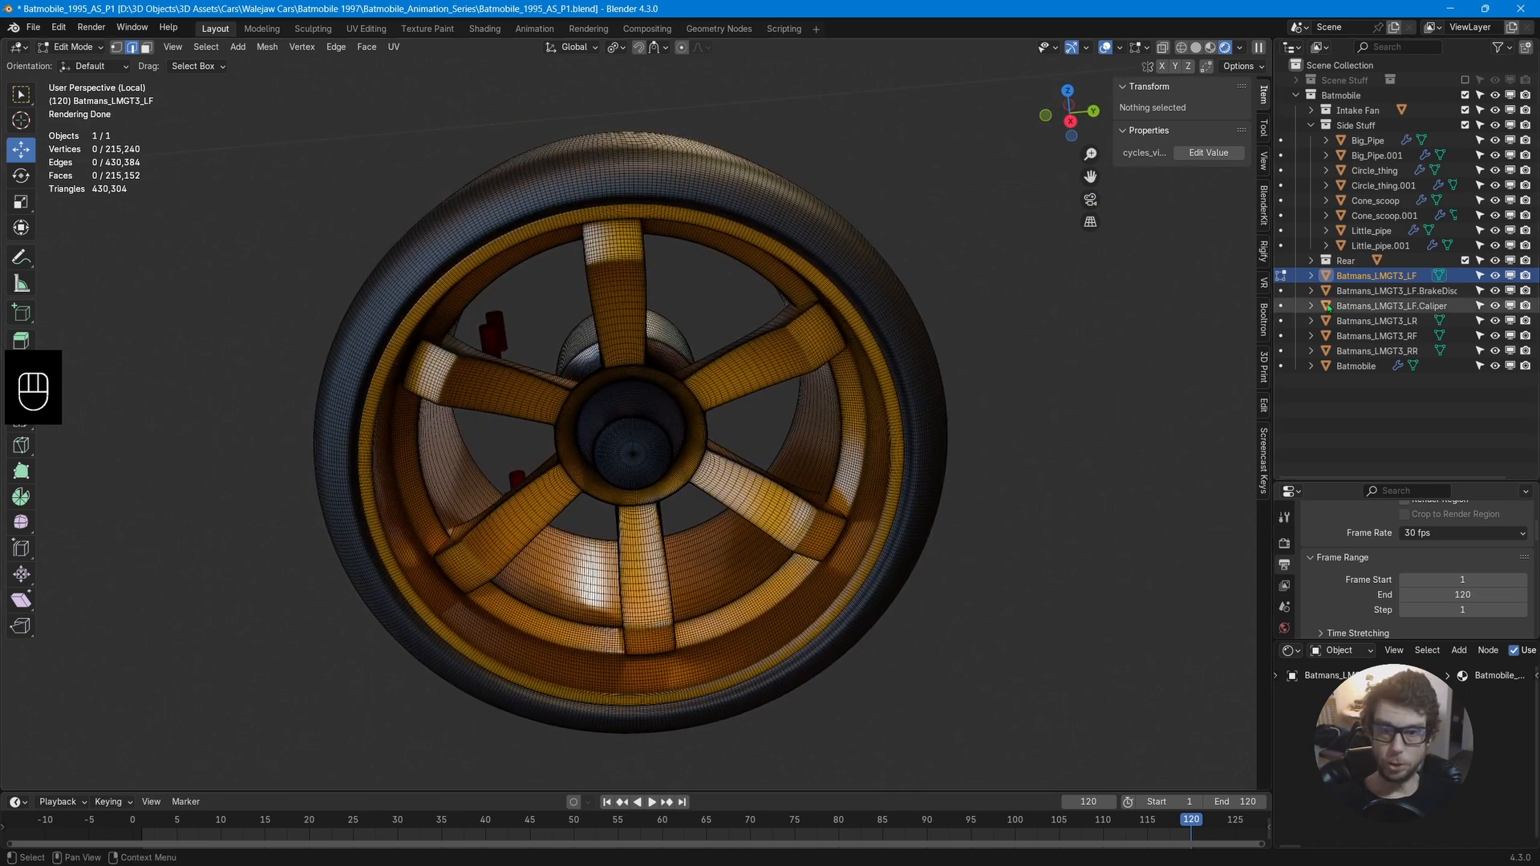
key(KP_Divide)
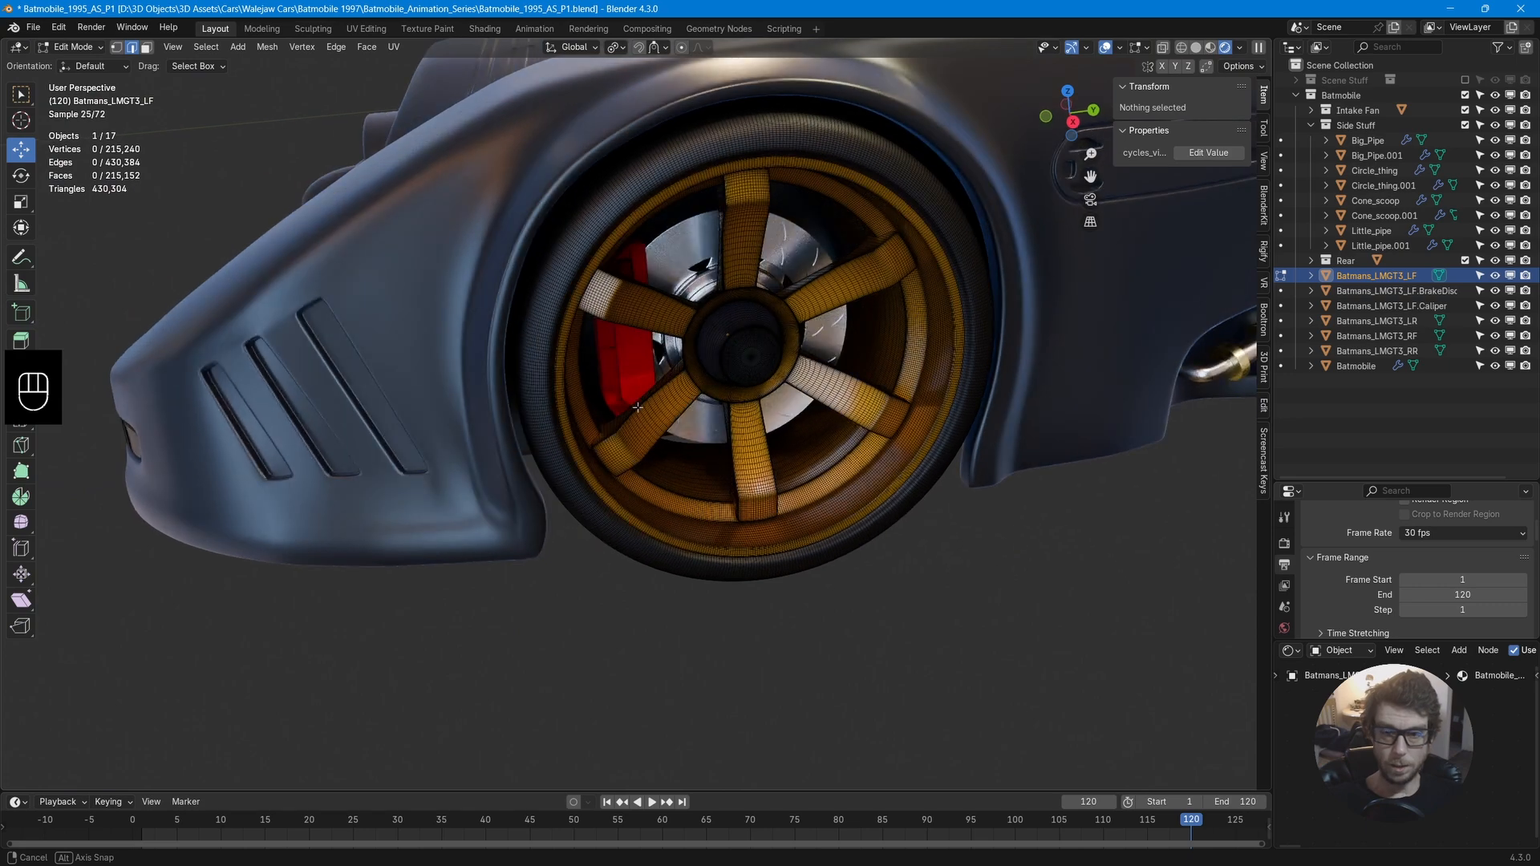
Undo the changes back to before the caliper separation.
key(ctrl+z)
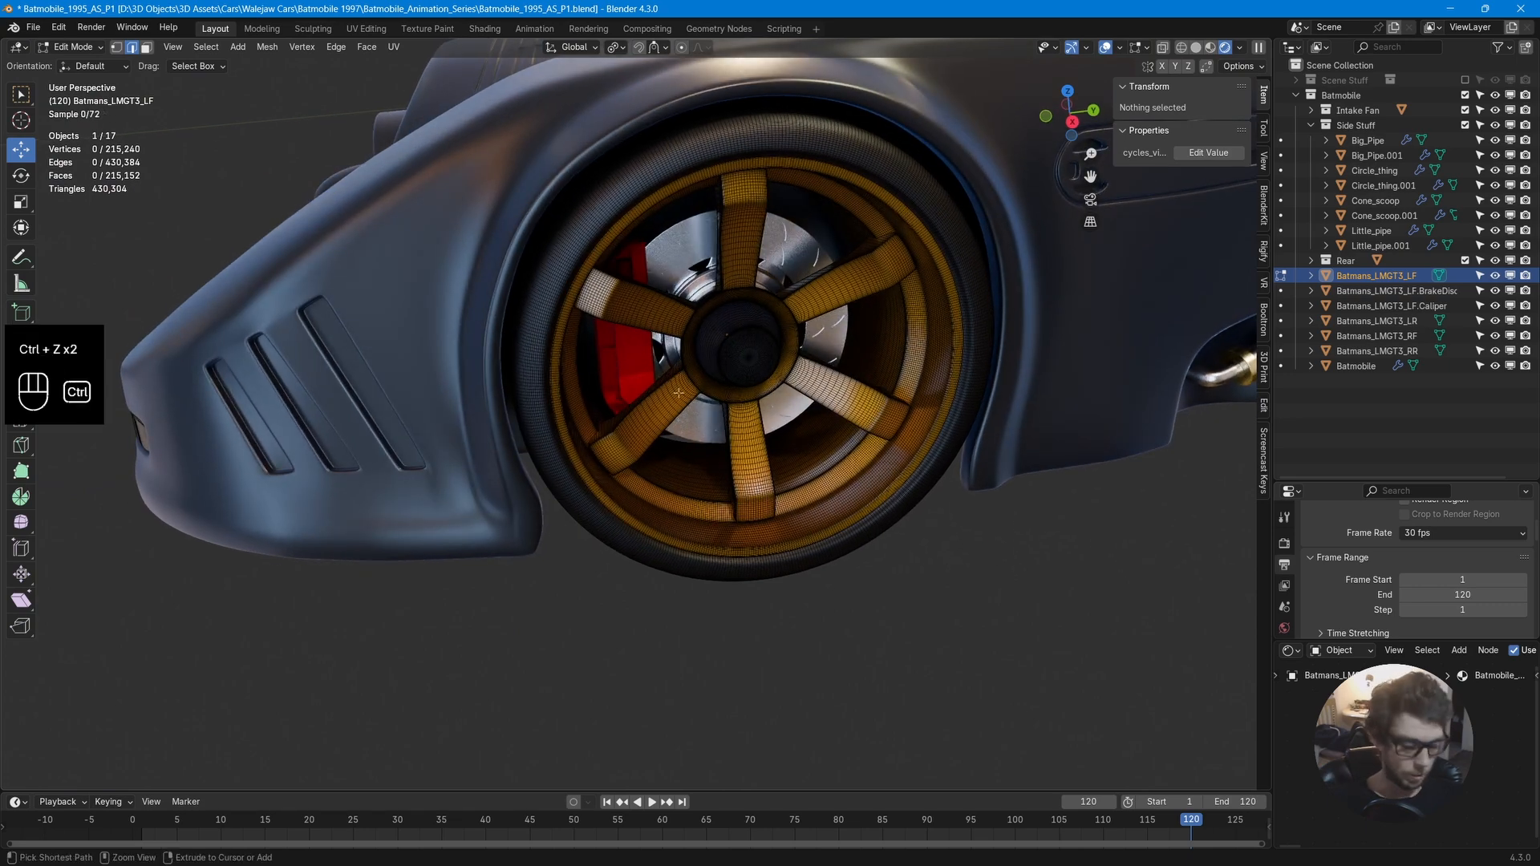
key(ctrl+z)
key(ctrl+z)
key(ctrl+z)
key(ctrl+z)
key(ctrl+z)
key(ctrl+z)
key(ctrl+z)
key(ctrl+z)
key(ctrl+z)
key(ctrl+z)
key(ctrl+z)
key(ctrl+z)
key(ctrl+z)
key(ctrl+z)
key(ctrl+z)
key(ctrl+z)
key(ctrl+z)
key(ctrl+z)
key(ctrl+z)
key(ctrl+z)
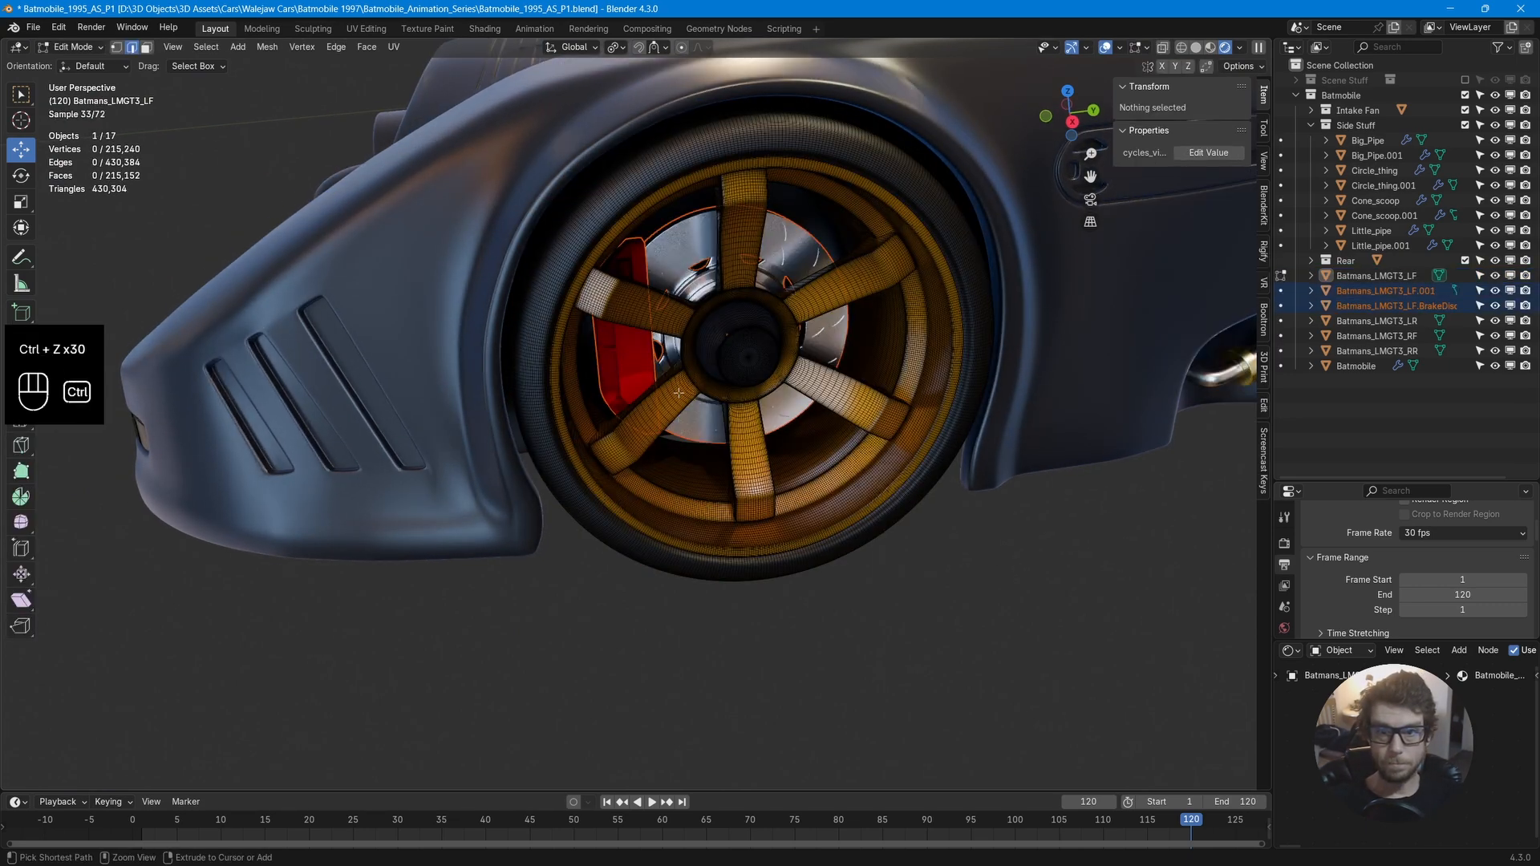
key(ctrl+z)
Isolate the wheel again, select the caliper with its bolt geometry, and separate them into a new object.
key(KP_Divide)
scroll(678, 393, up, 4)
middle_drag(679, 393, 594, 337)
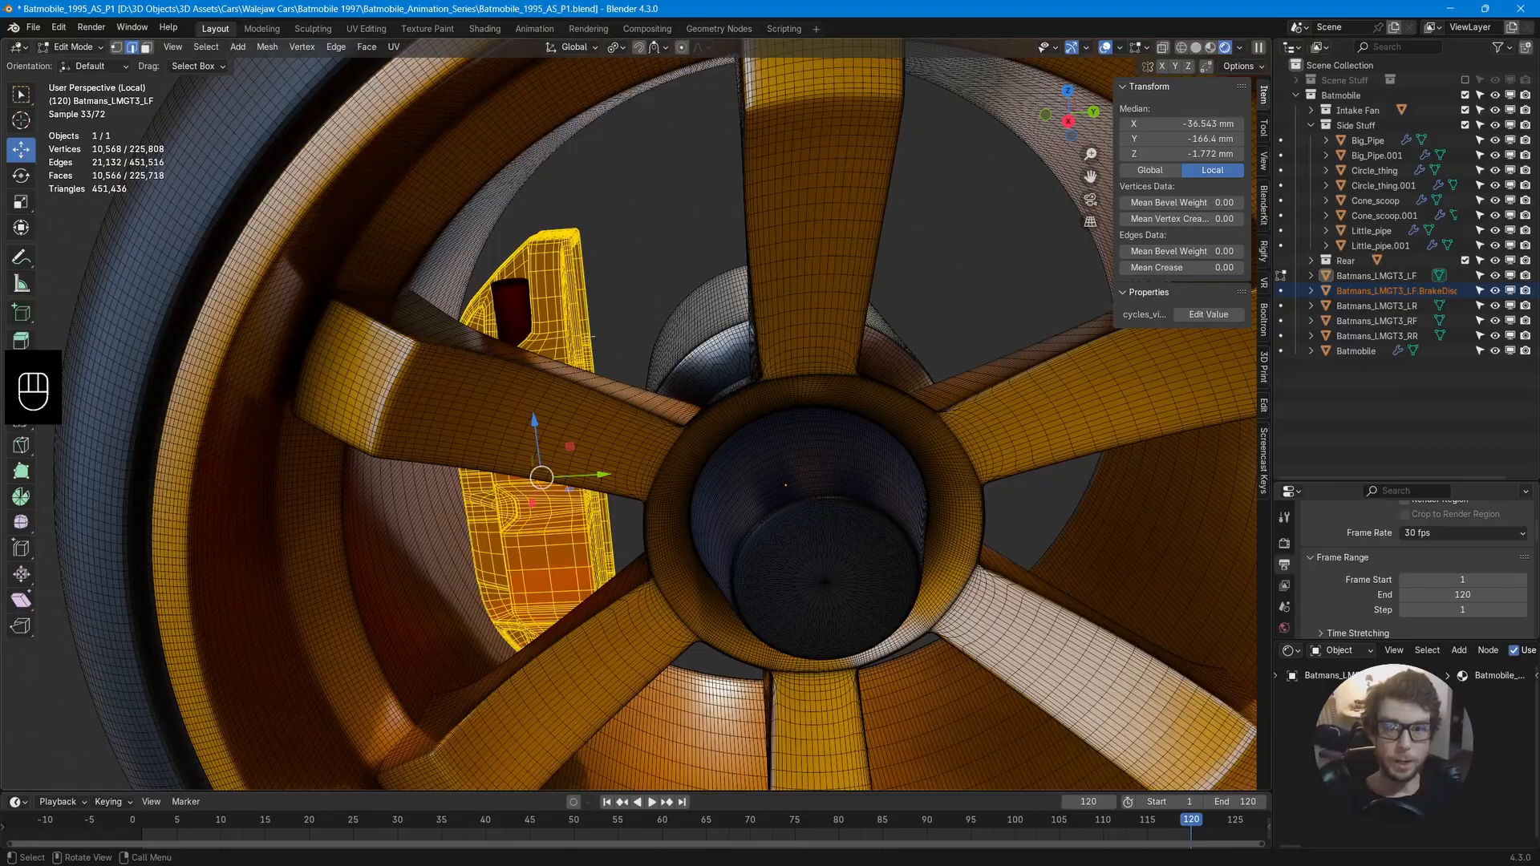
key(l)
middle_drag(520, 298, 465, 241)
key(l)
key(semicolon)
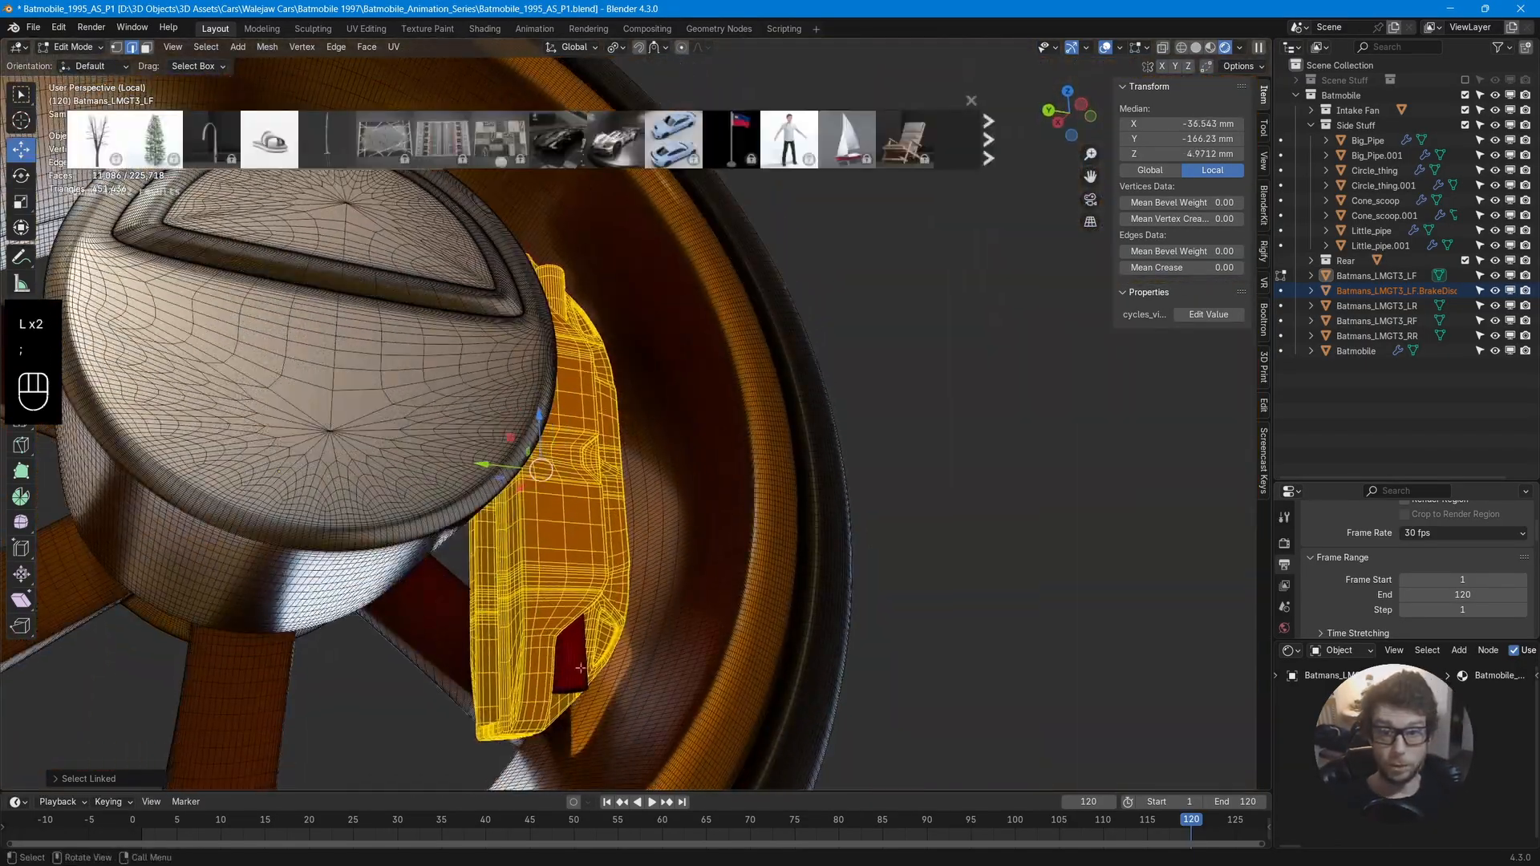
key(l)
middle_drag(580, 668, 595, 455)
key(l)
key(p)
click(690, 498)
Select the leftover linked mesh piece behind the upper spoke and delete it.
scroll(595, 455, down, 2)
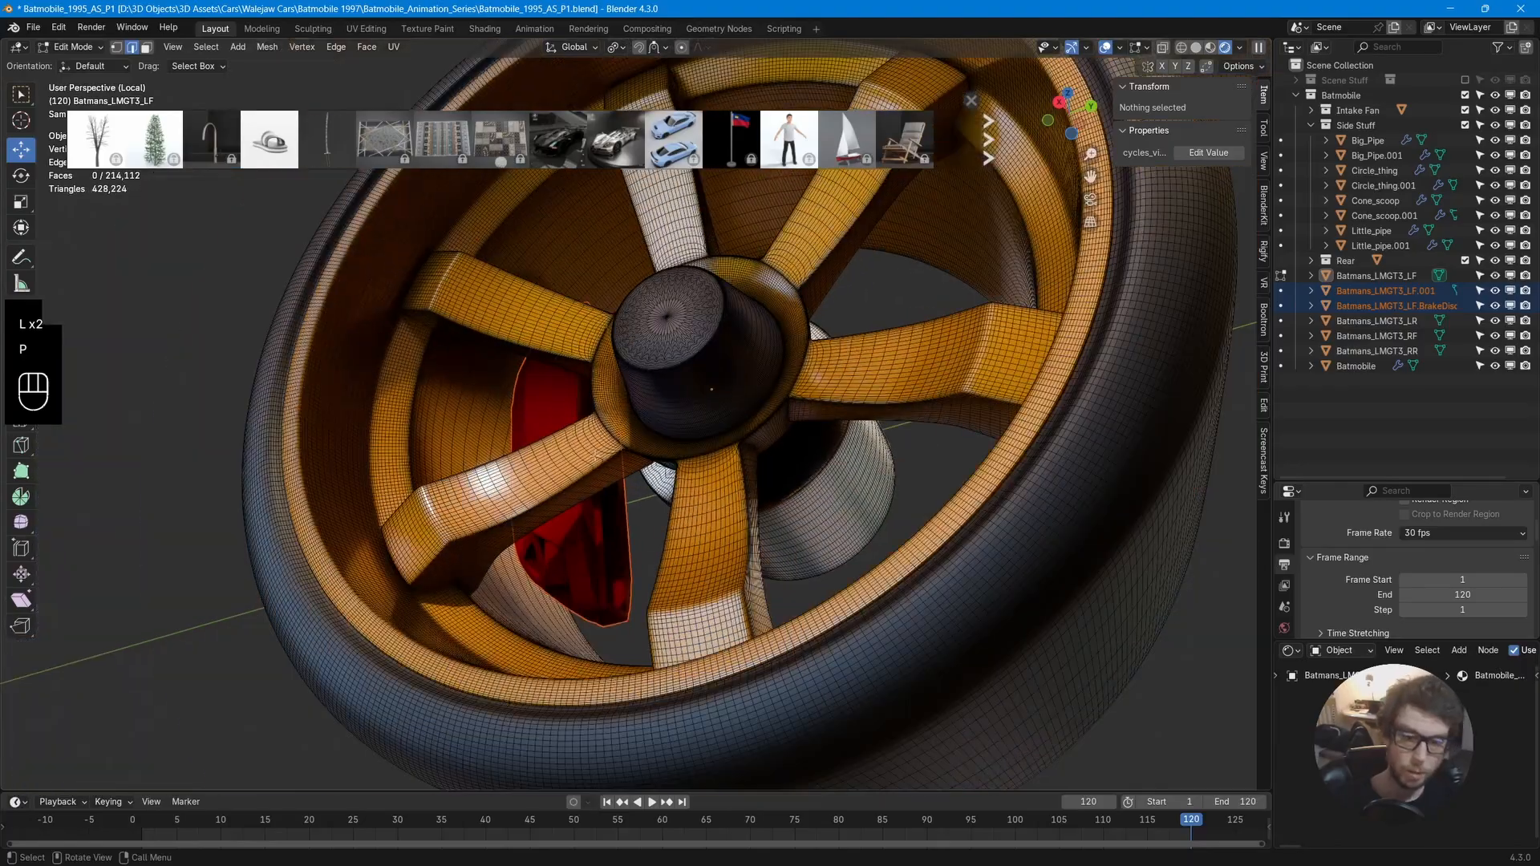
middle_drag(712, 389, 884, 473)
key(l)
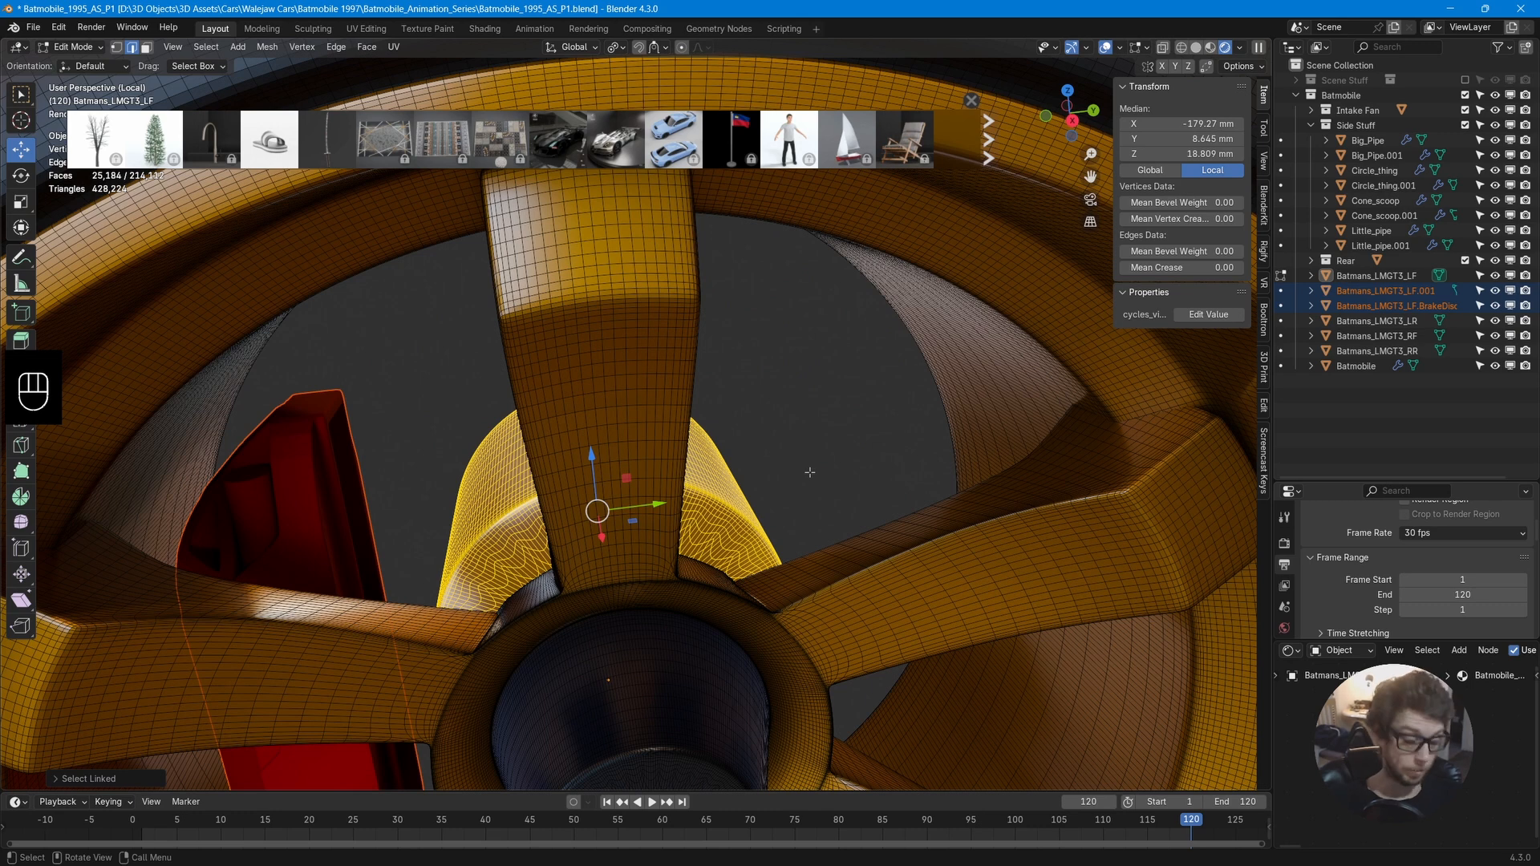
key(x)
click(810, 472)
Return to Object Mode, leave local view, and zoom in on the car's cockpit.
key(Home)
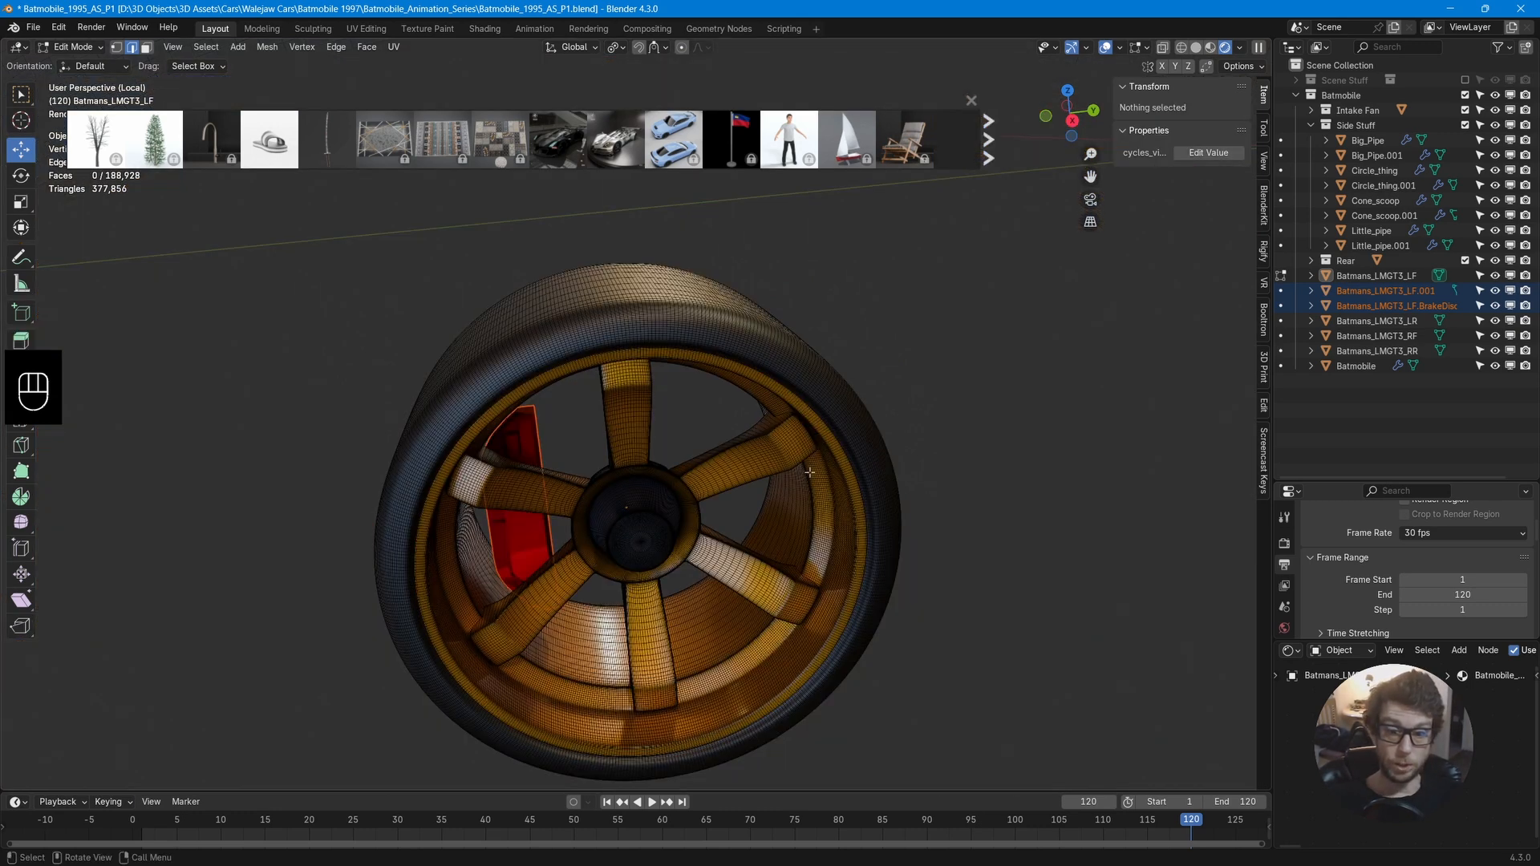
key(Tab)
key(KP_Divide)
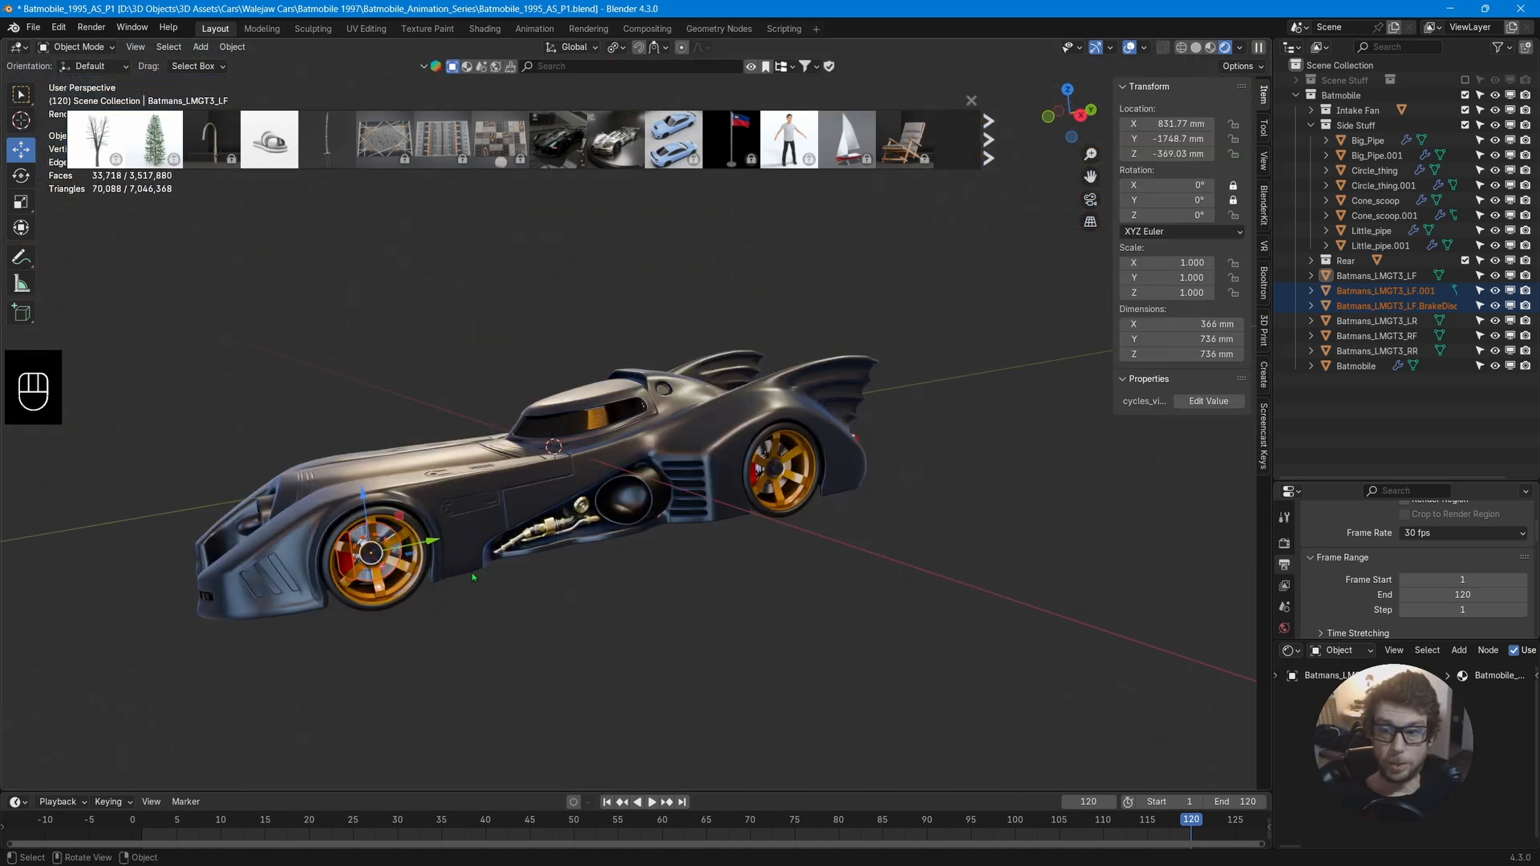
mouse_move(727, 516)
middle_down()
mouse_move(688, 522)
mouse_move(733, 574)
mouse_move(753, 563)
mouse_move(523, 584)
mouse_move(754, 515)
mouse_move(727, 515)
middle_up()
scroll(727, 515, up, 7)
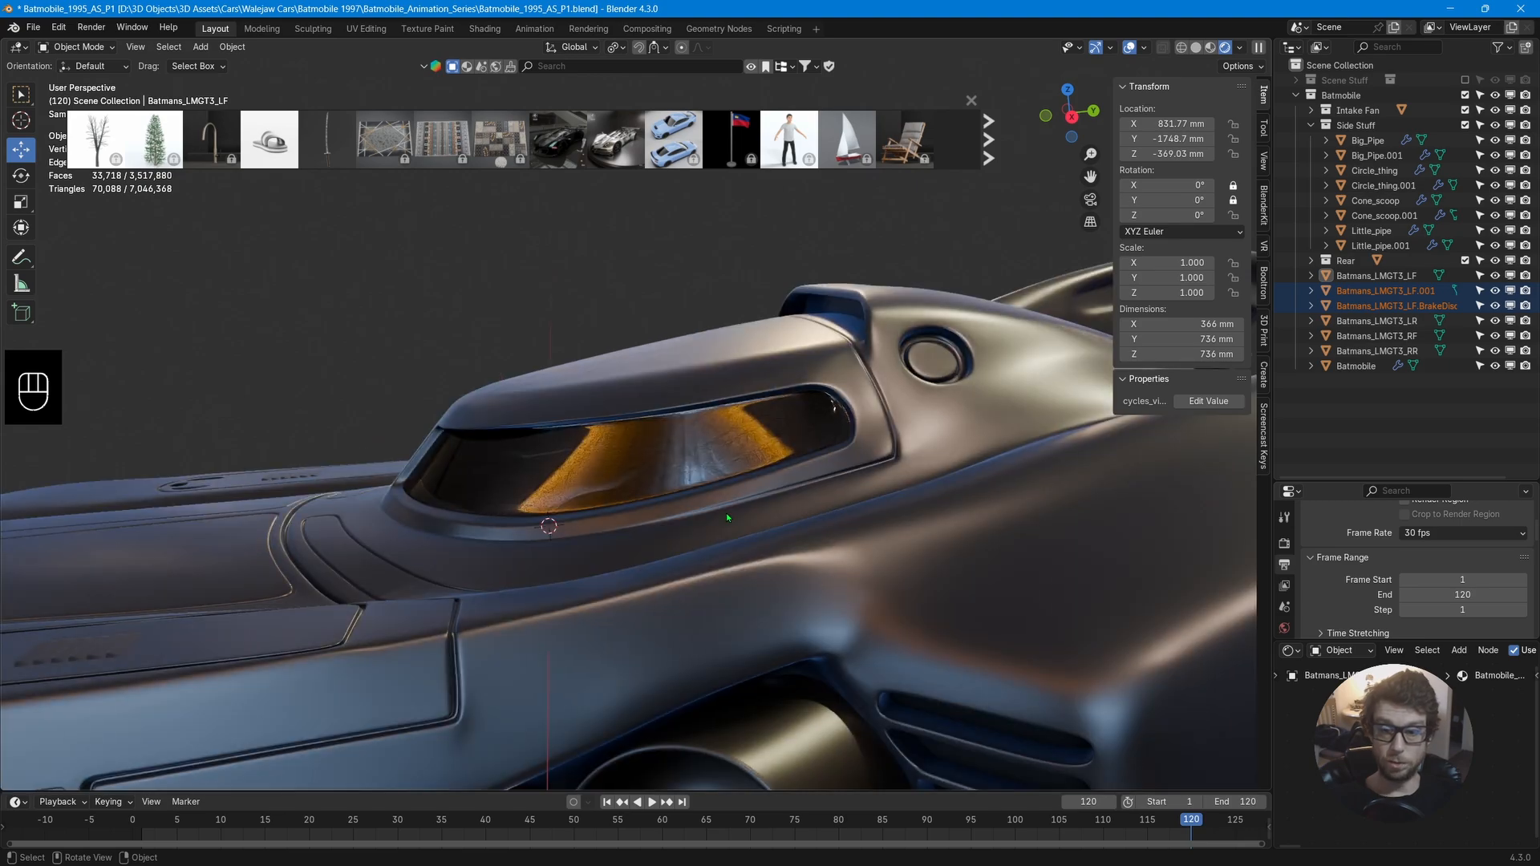
Expand the LR, LF, RF and RR wheel collections in the outliner to review their objects.
scroll(726, 515, down, 7)
scroll(726, 513, up, 5)
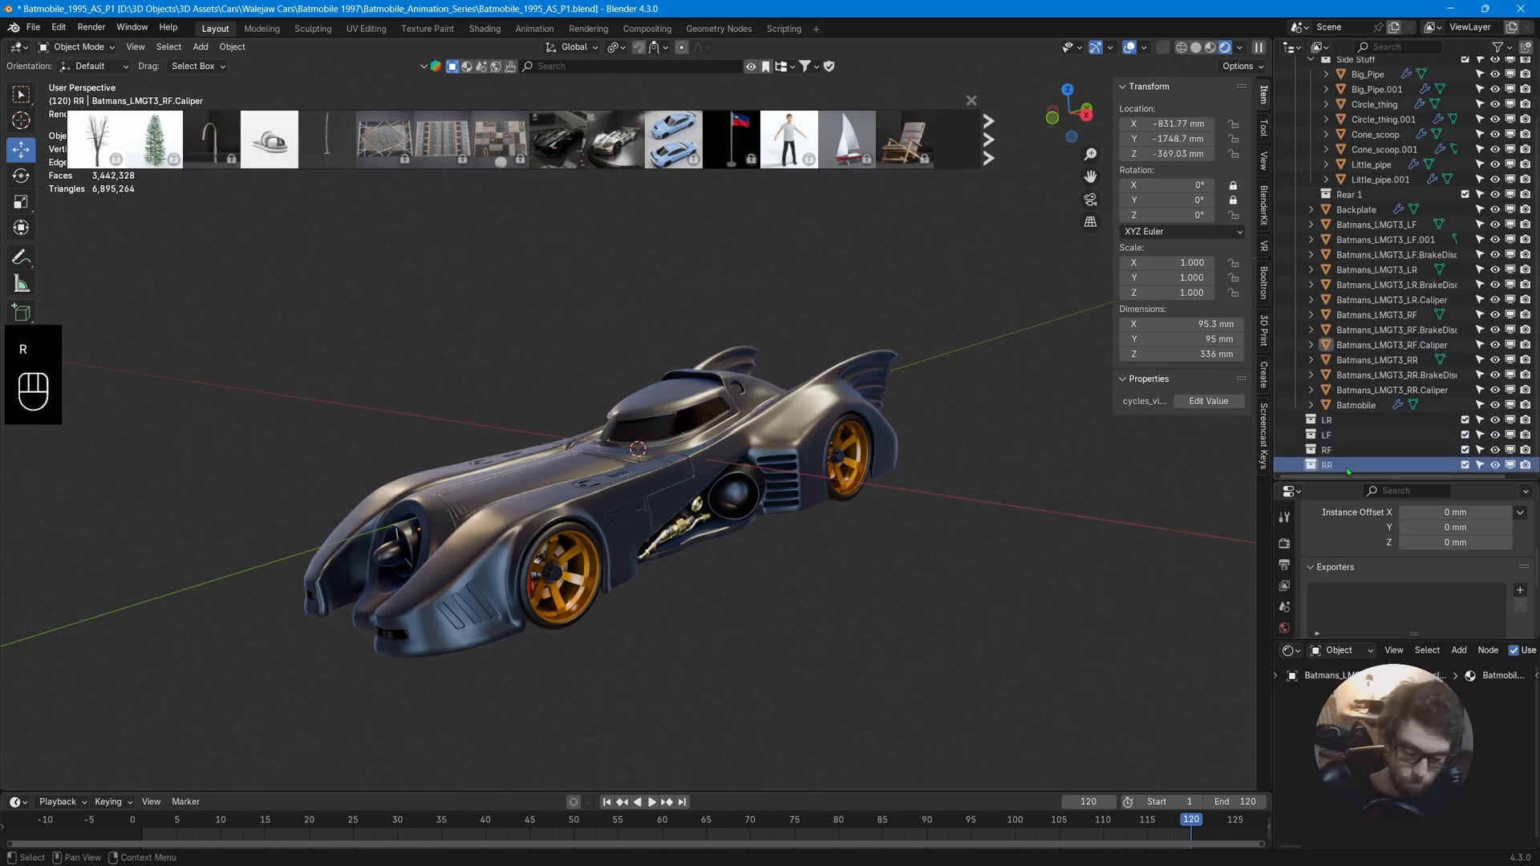
right_click(1342, 261)
click(1342, 261)
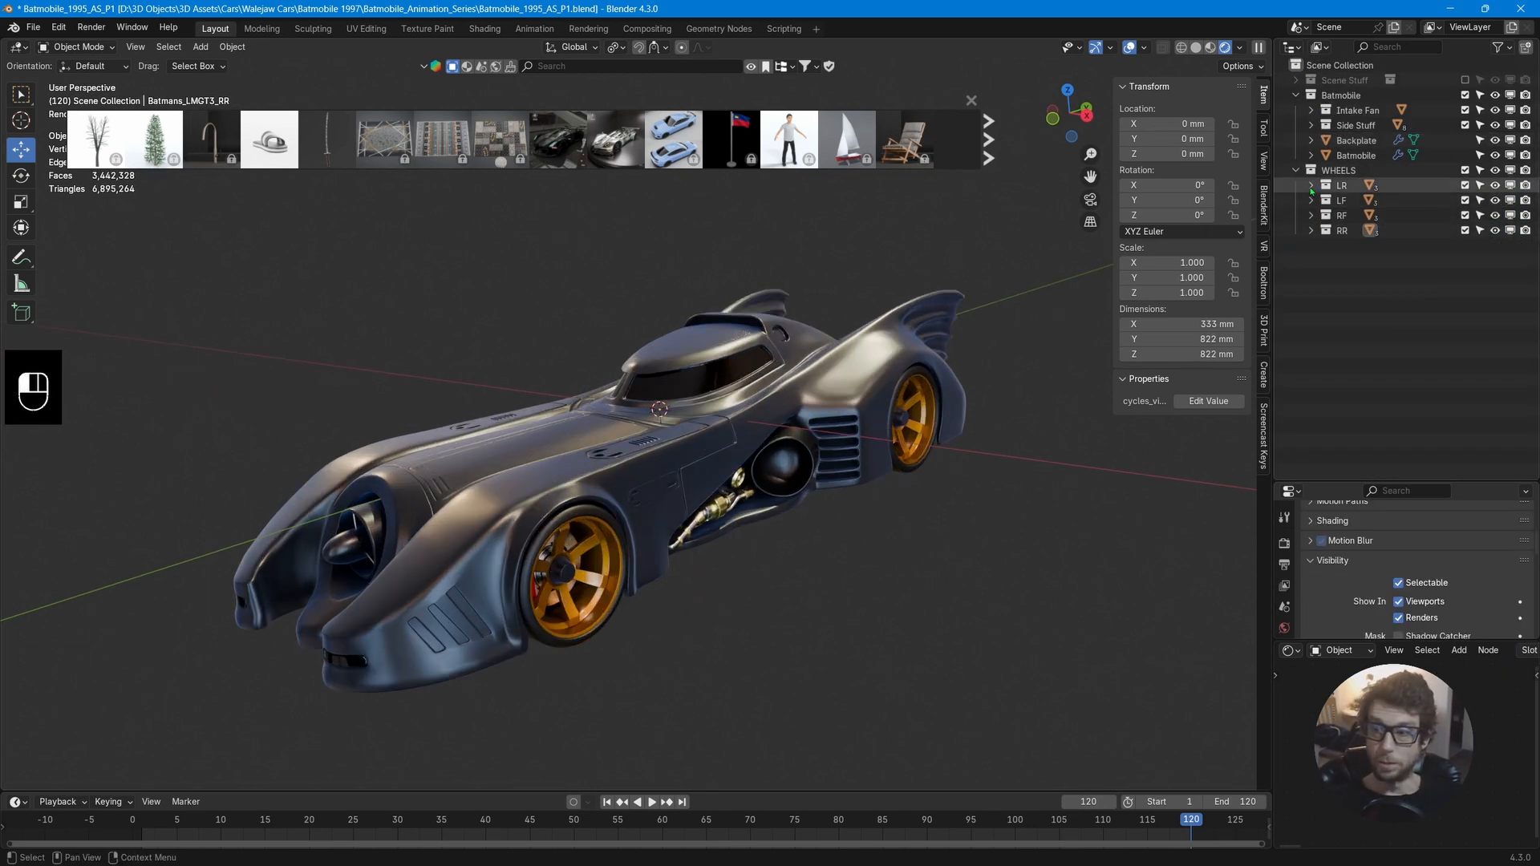
click(1310, 185)
click(1312, 246)
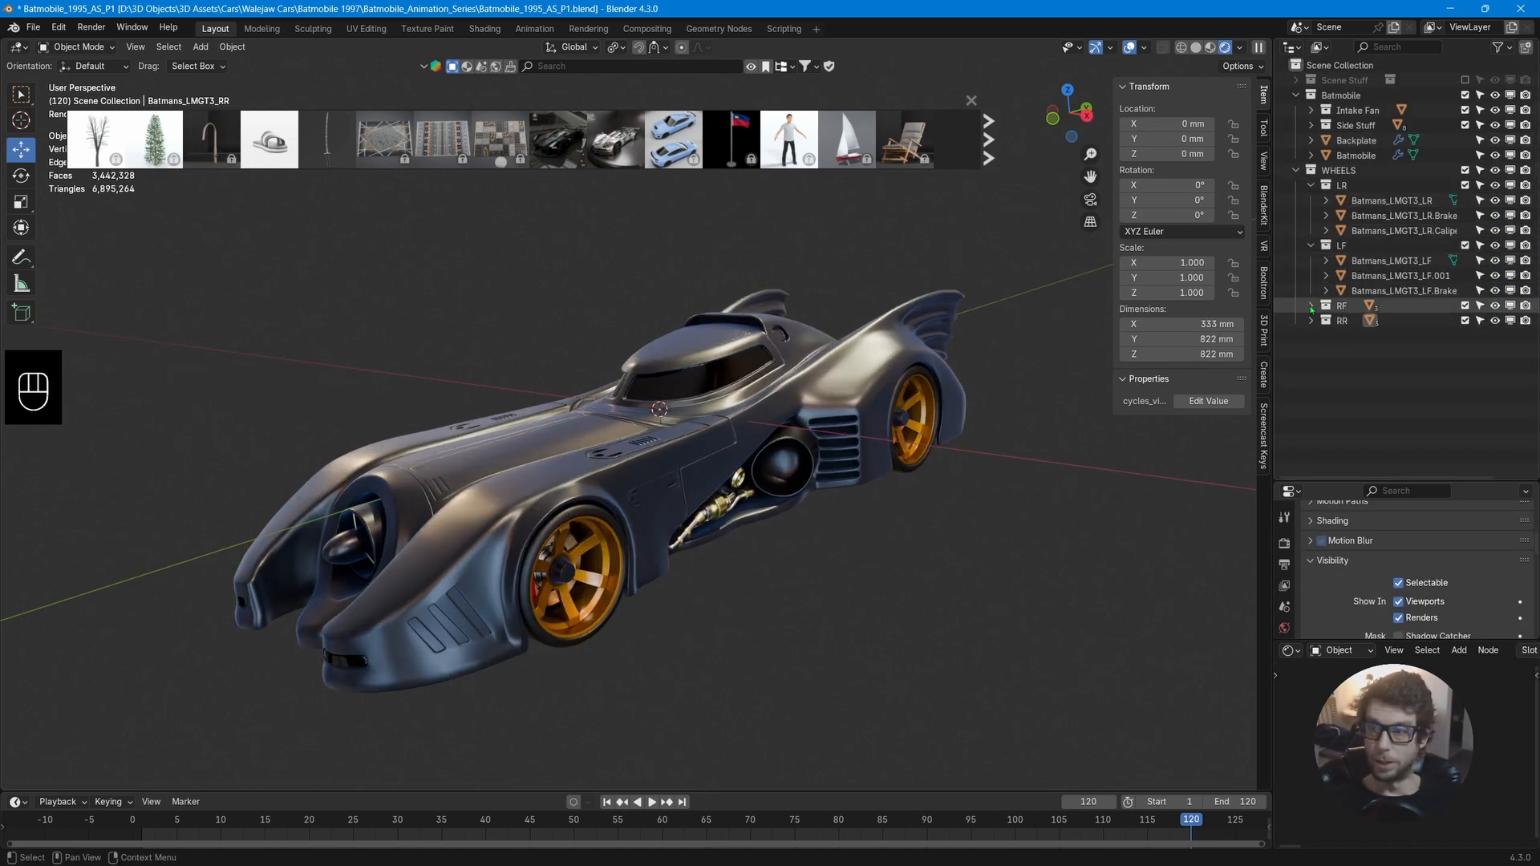
click(1312, 306)
click(1311, 366)
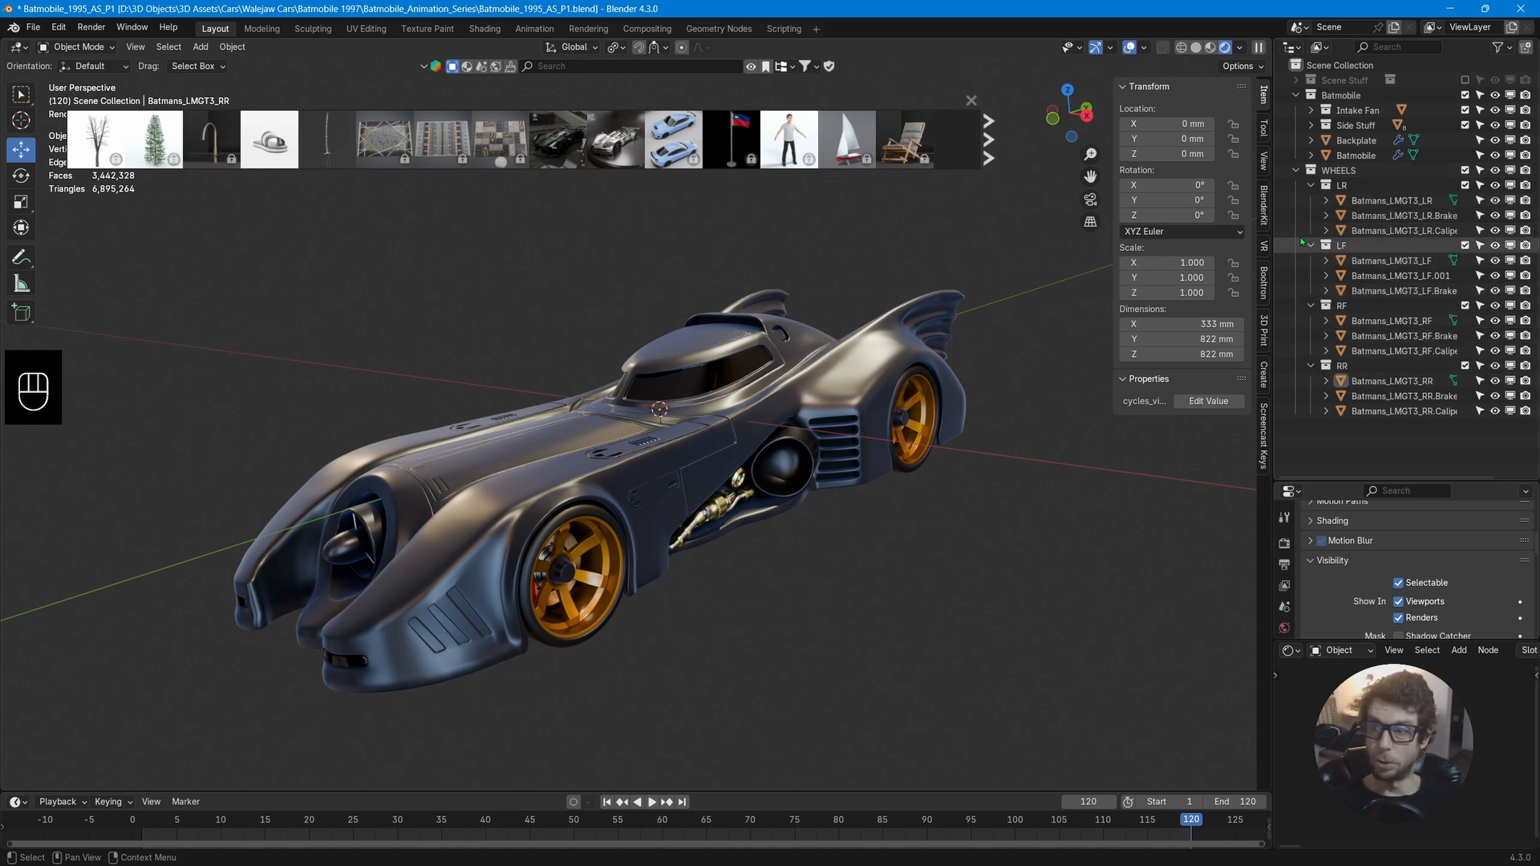
Collapse the WHEELS and Batmobile collections in the outliner.
click(1297, 170)
click(1297, 94)
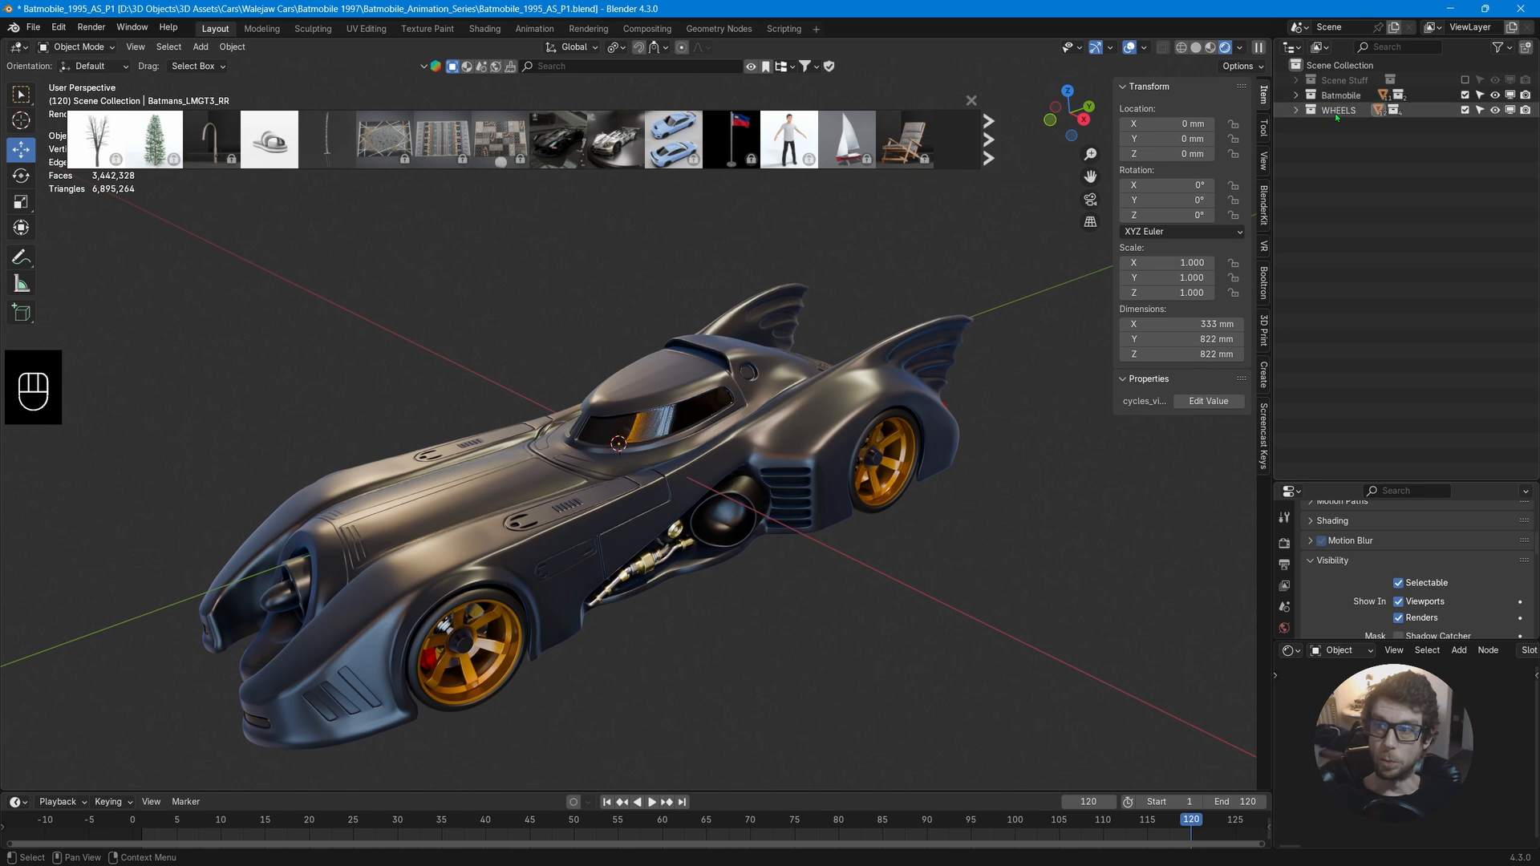
click(1297, 110)
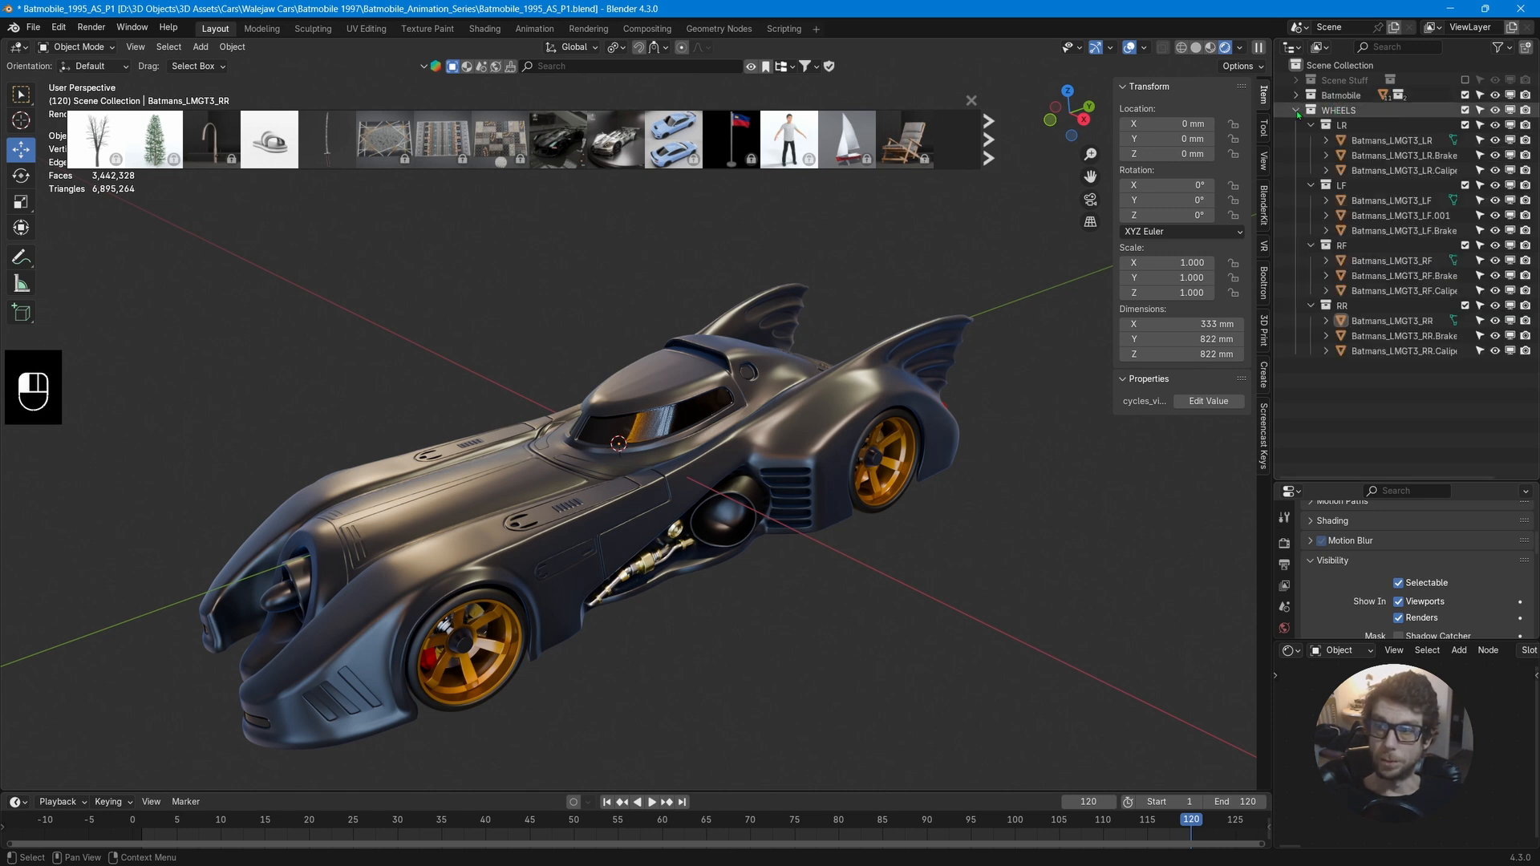
click(1297, 110)
click(1297, 94)
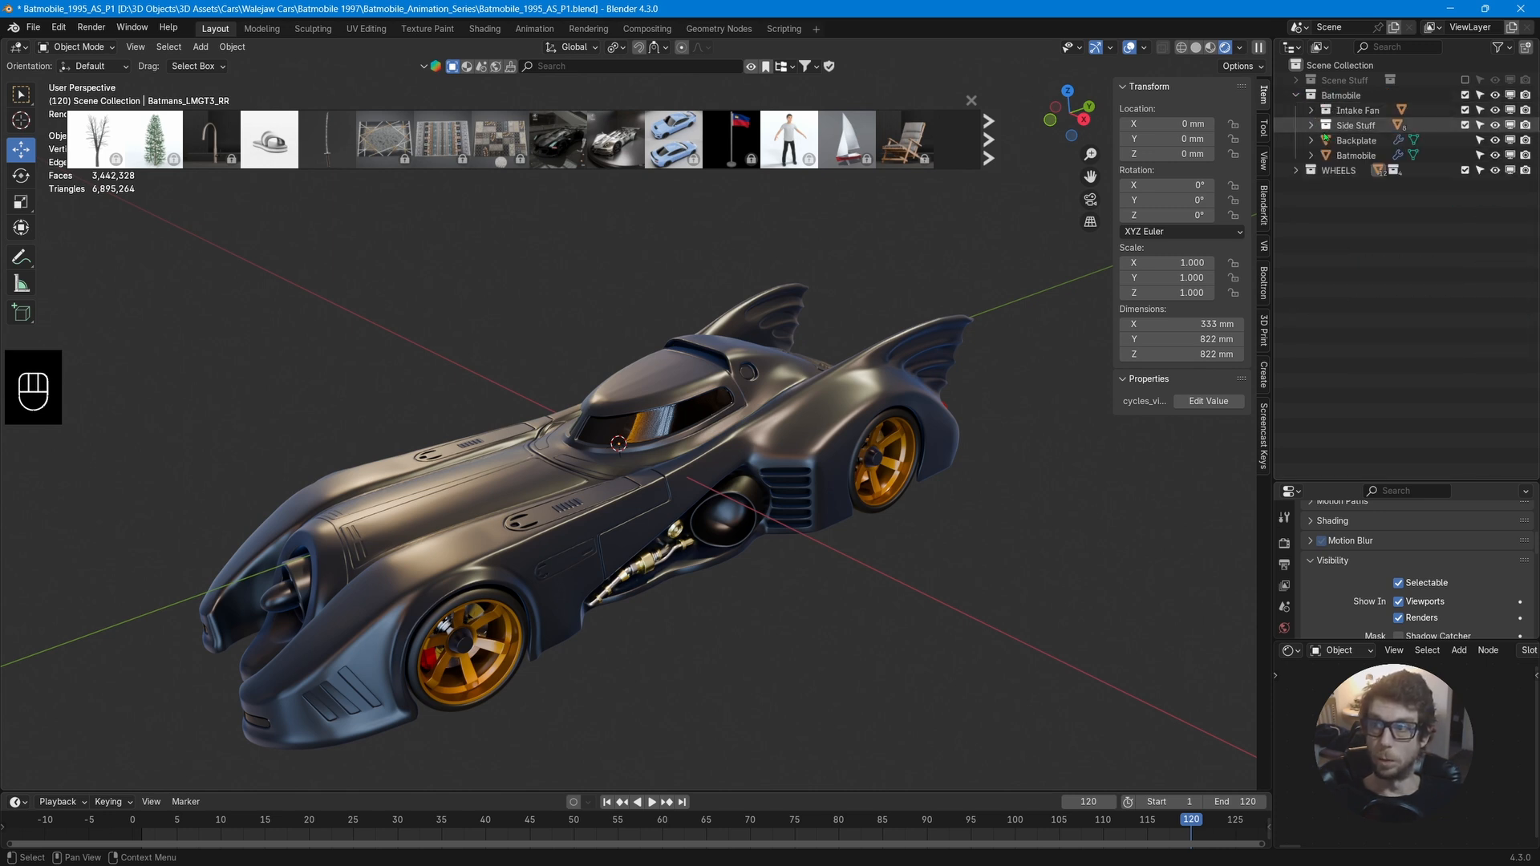
click(1297, 94)
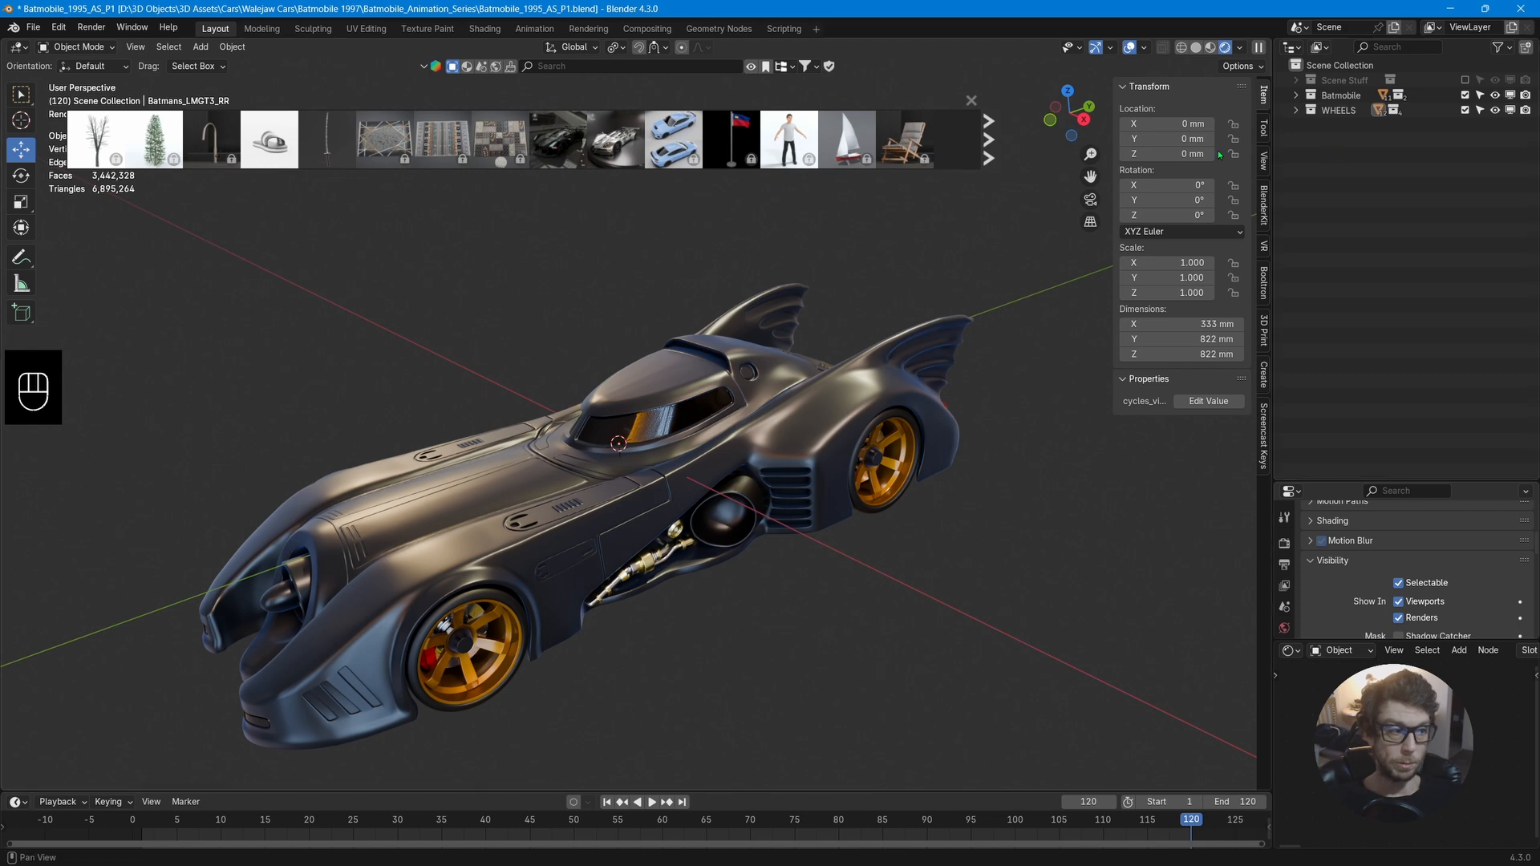
Inspect the car and its front-left wheel from several angles.
middle_drag(943, 412, 898, 421)
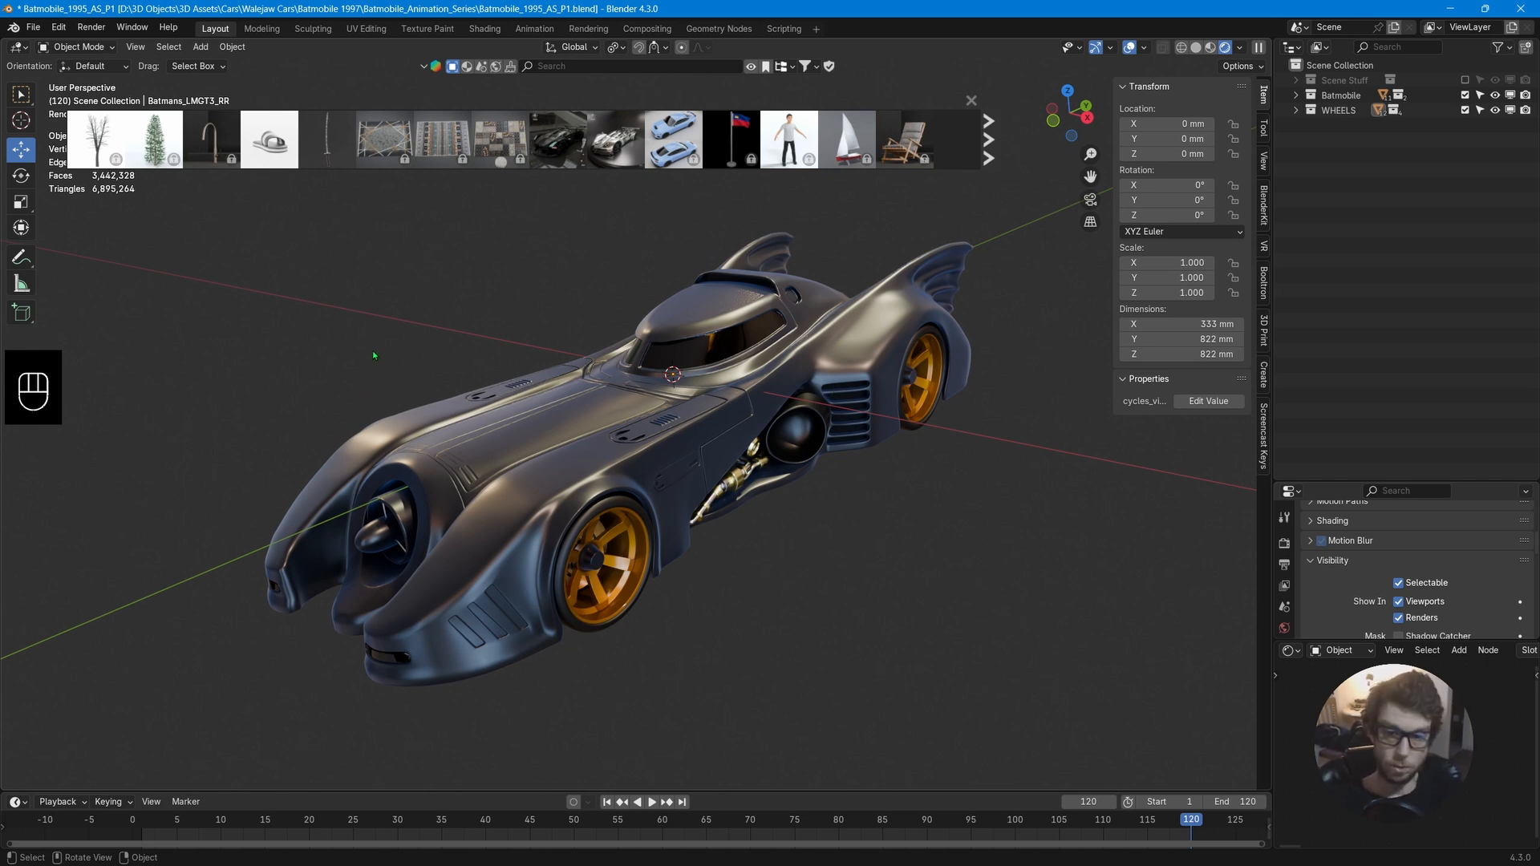
shift+right_click(340, 325)
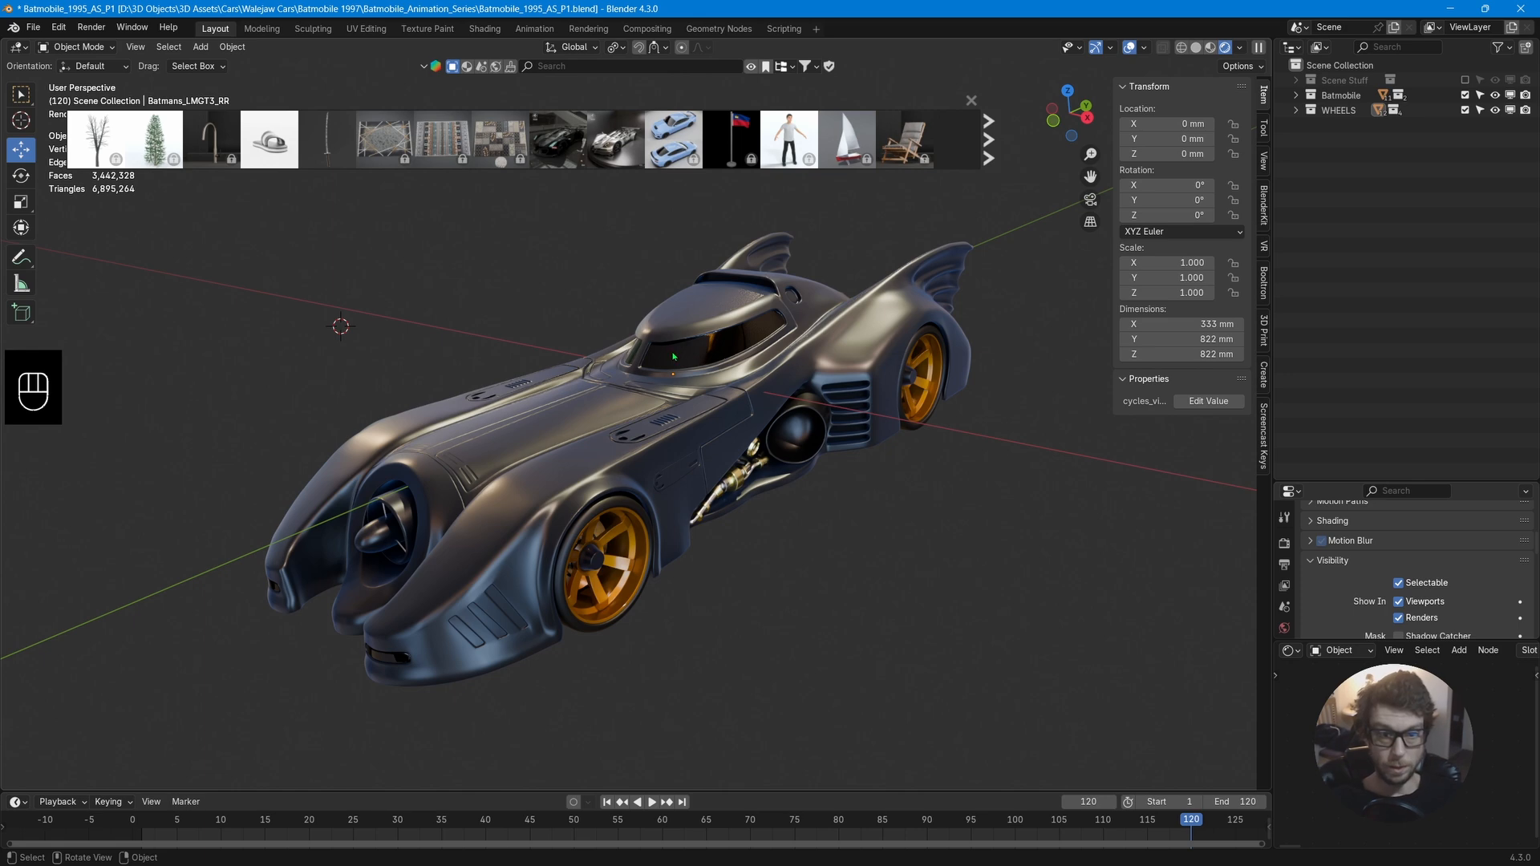
drag(687, 379, 654, 356)
scroll(698, 345, up, 6)
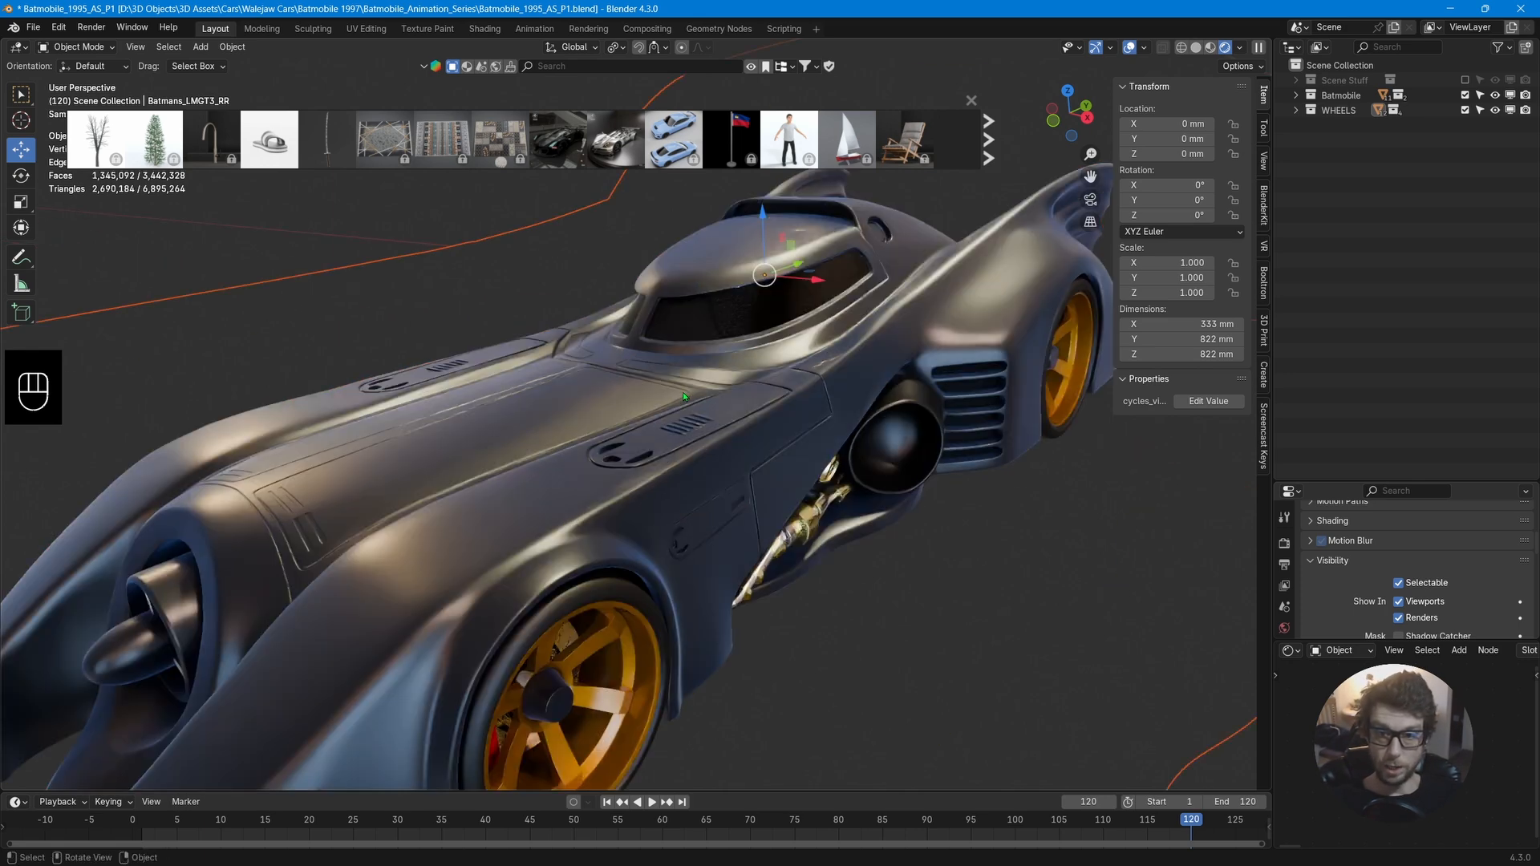
shift+middle_drag(822, 297, 729, 401)
scroll(764, 367, down, 8)
click(370, 542)
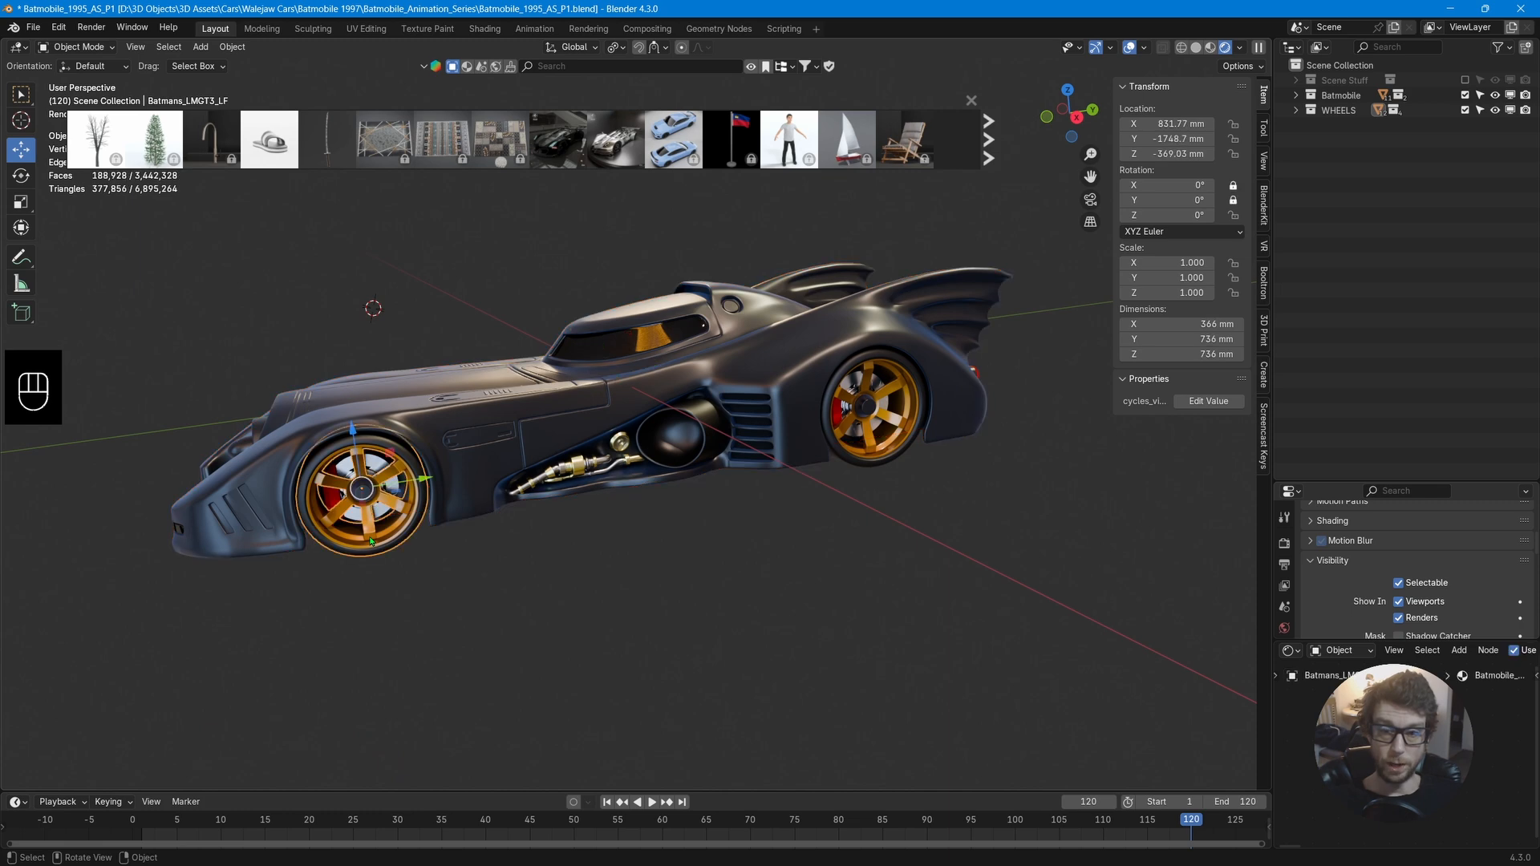
middle_drag(383, 510, 342, 512)
Select the rear-left wheel and snap the 3D cursor to the centre of its whole mesh in Edit Mode.
click(935, 496)
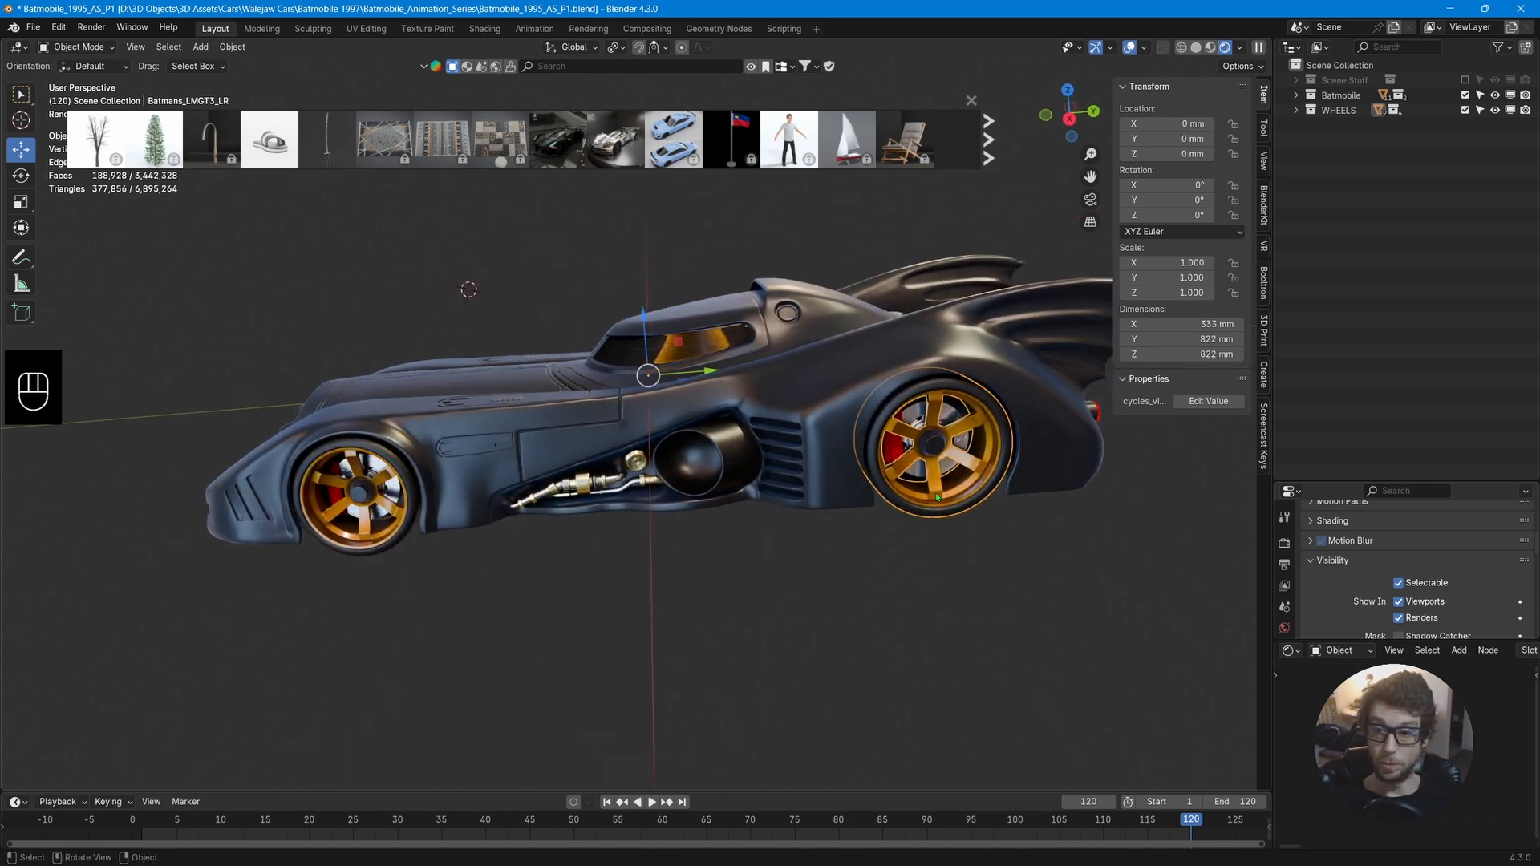
drag(568, 310, 729, 427)
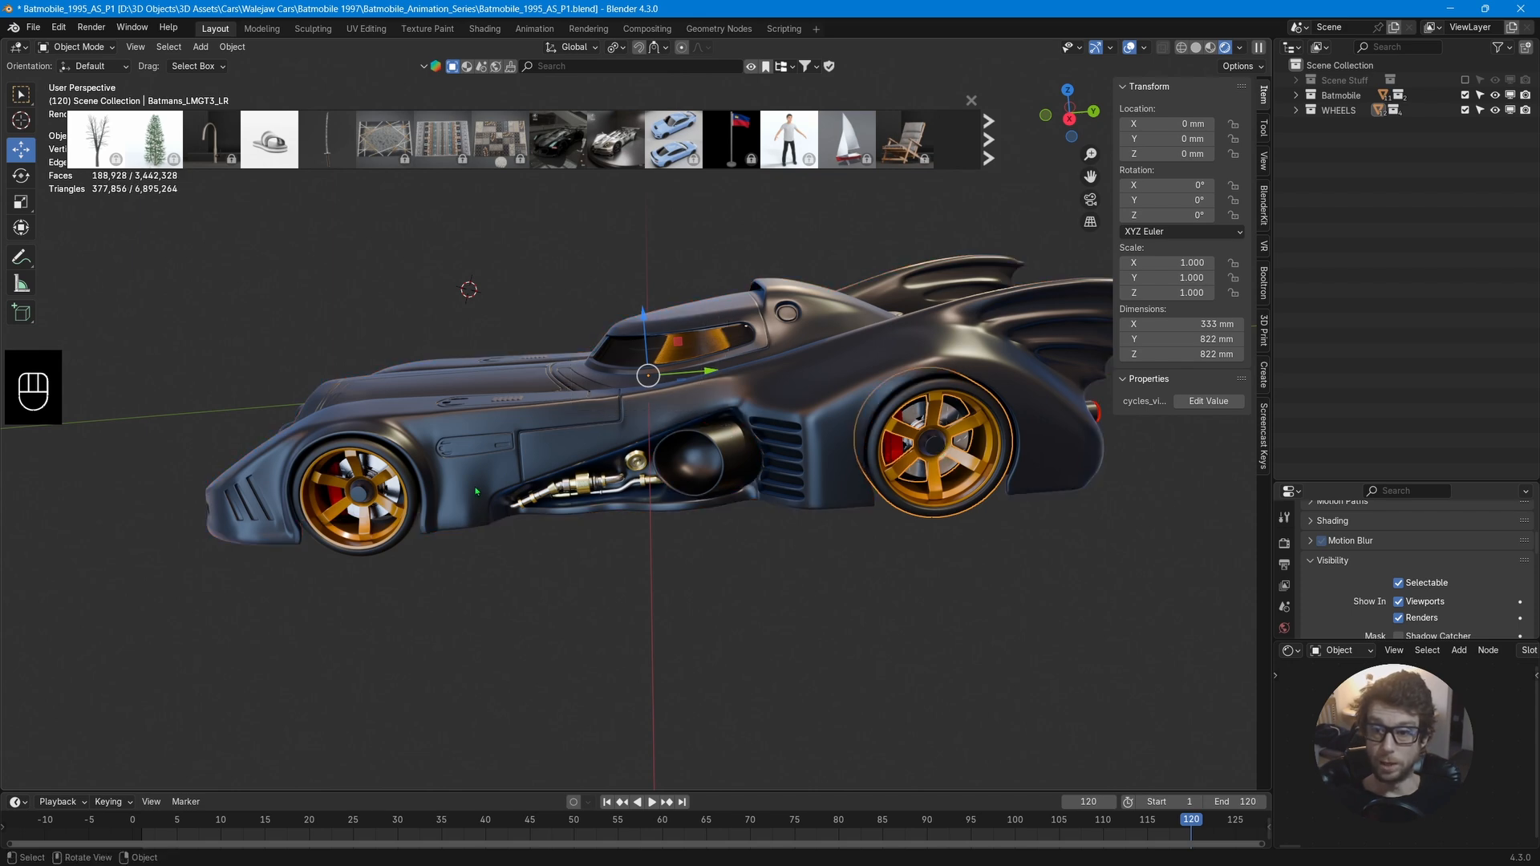
middle_drag(476, 491, 341, 515)
middle_drag(790, 481, 618, 478)
key(Tab)
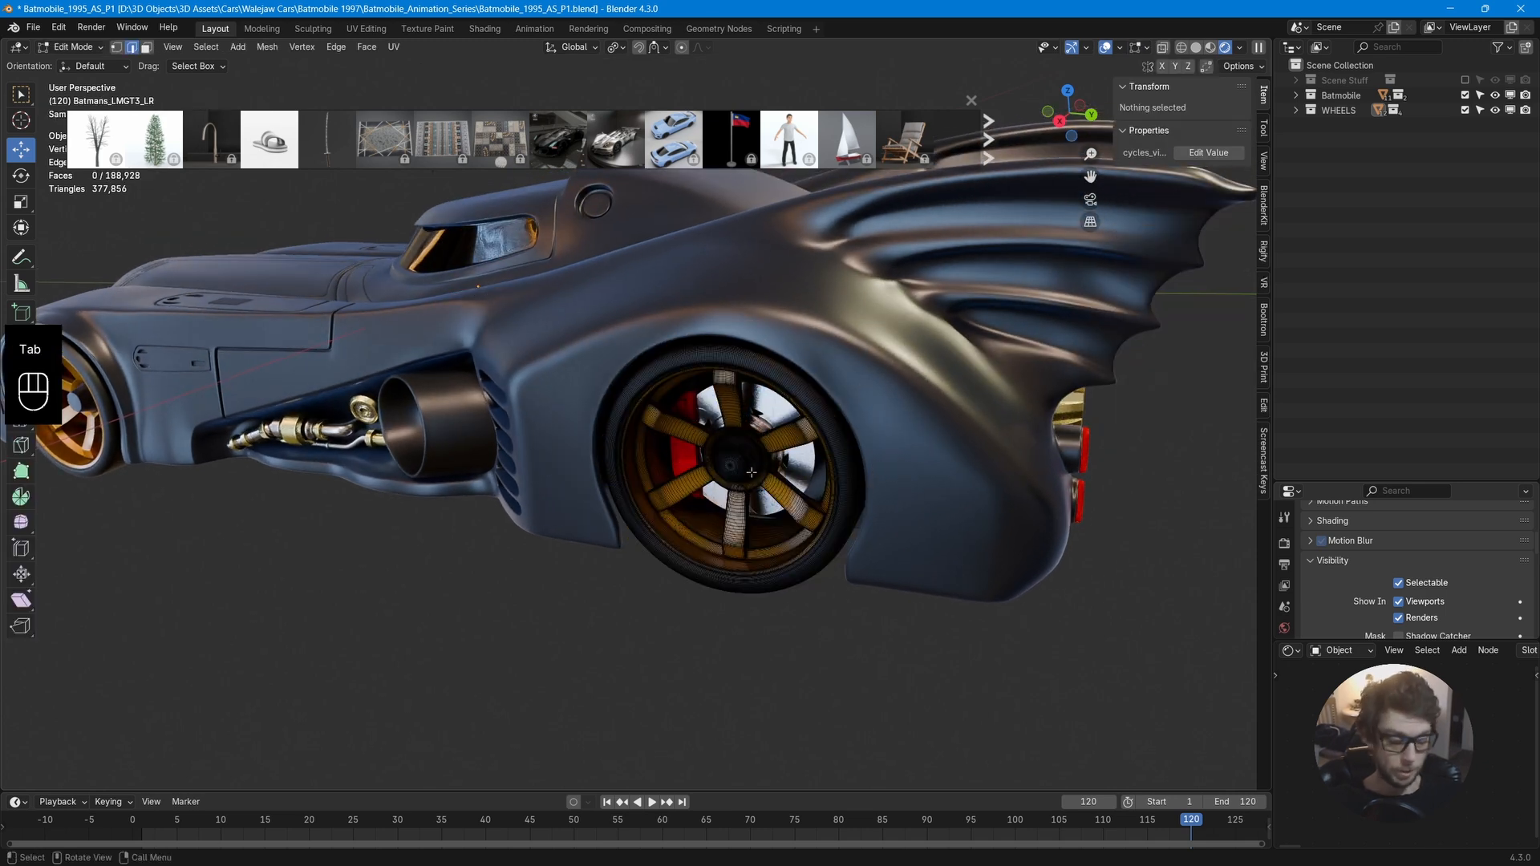
key(a)
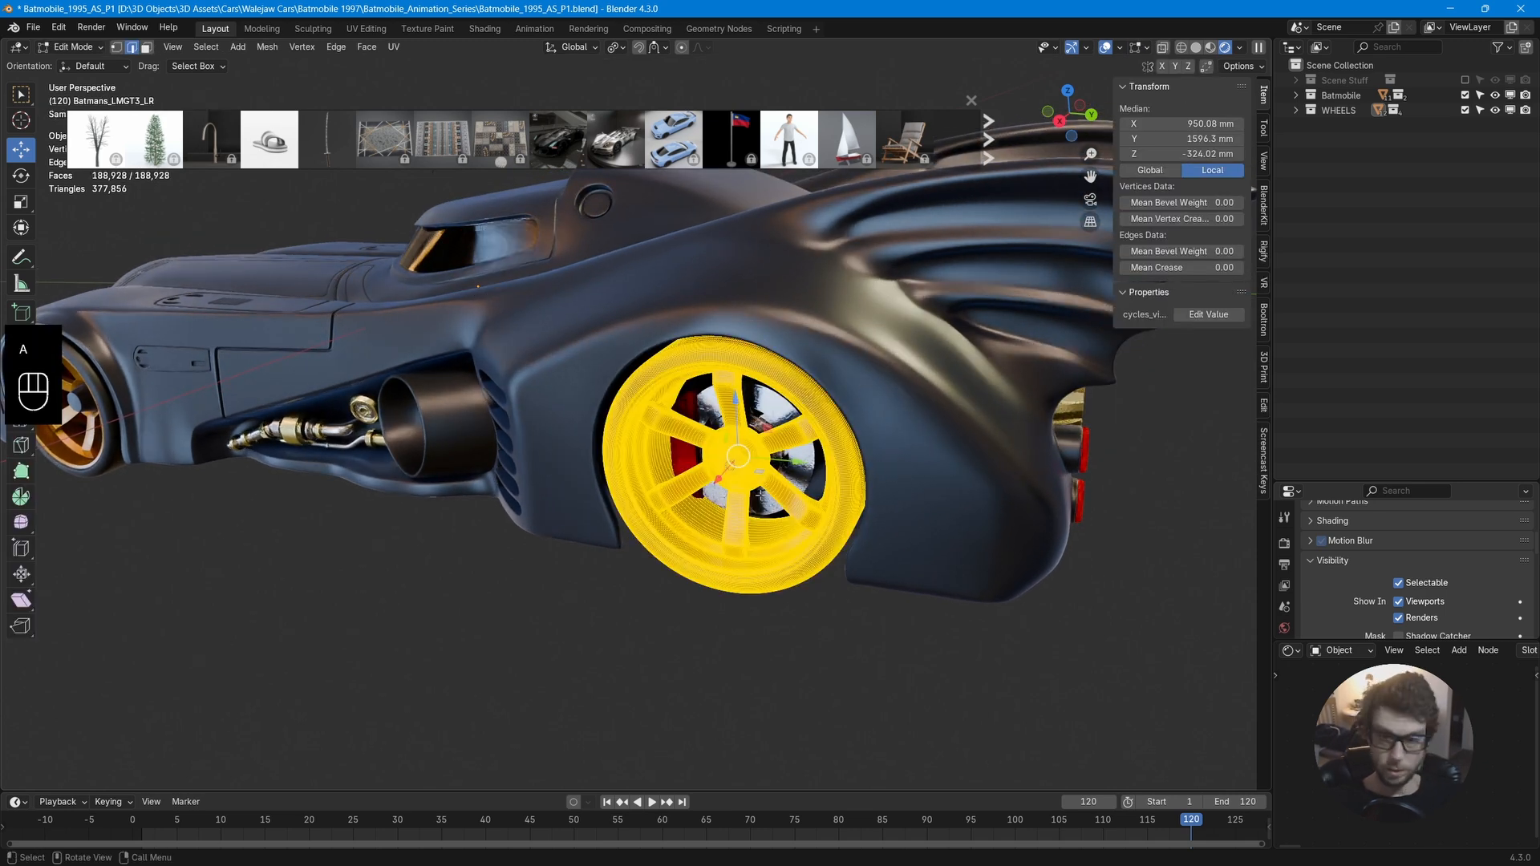
key(shift+s)
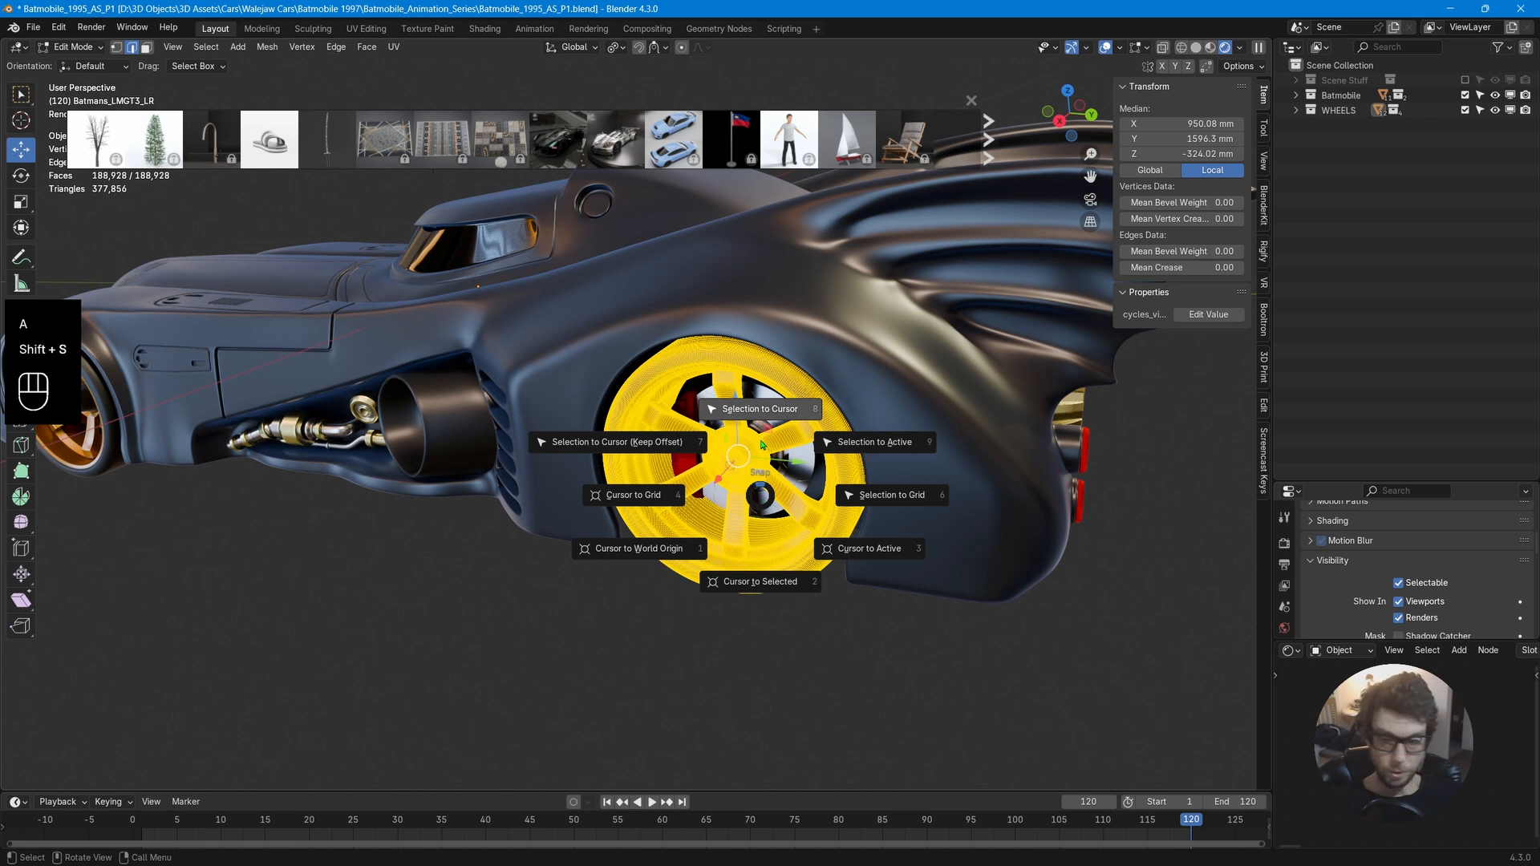
click(760, 582)
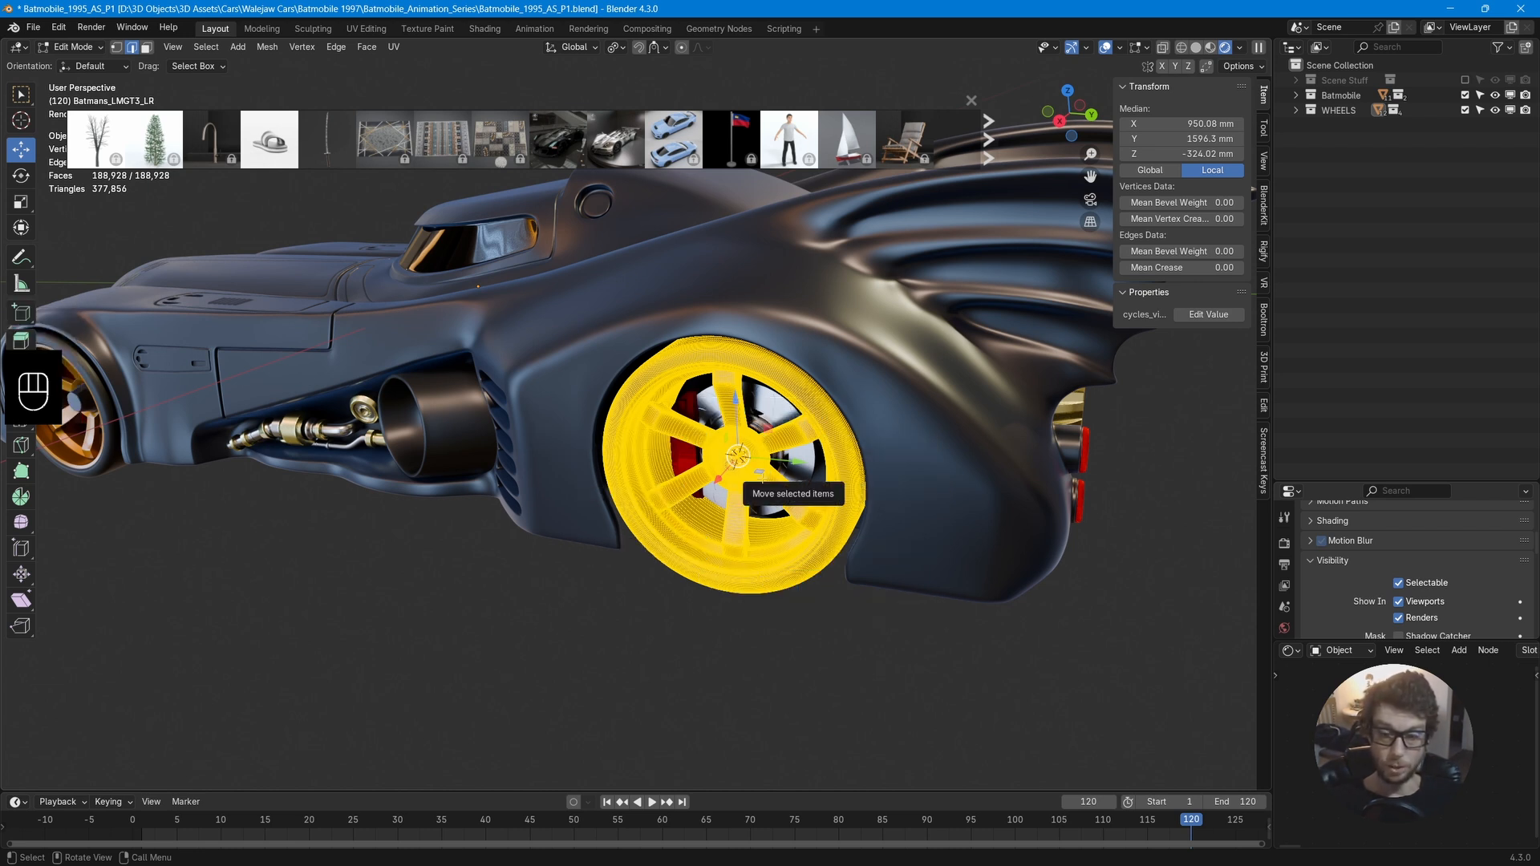
key(Tab)
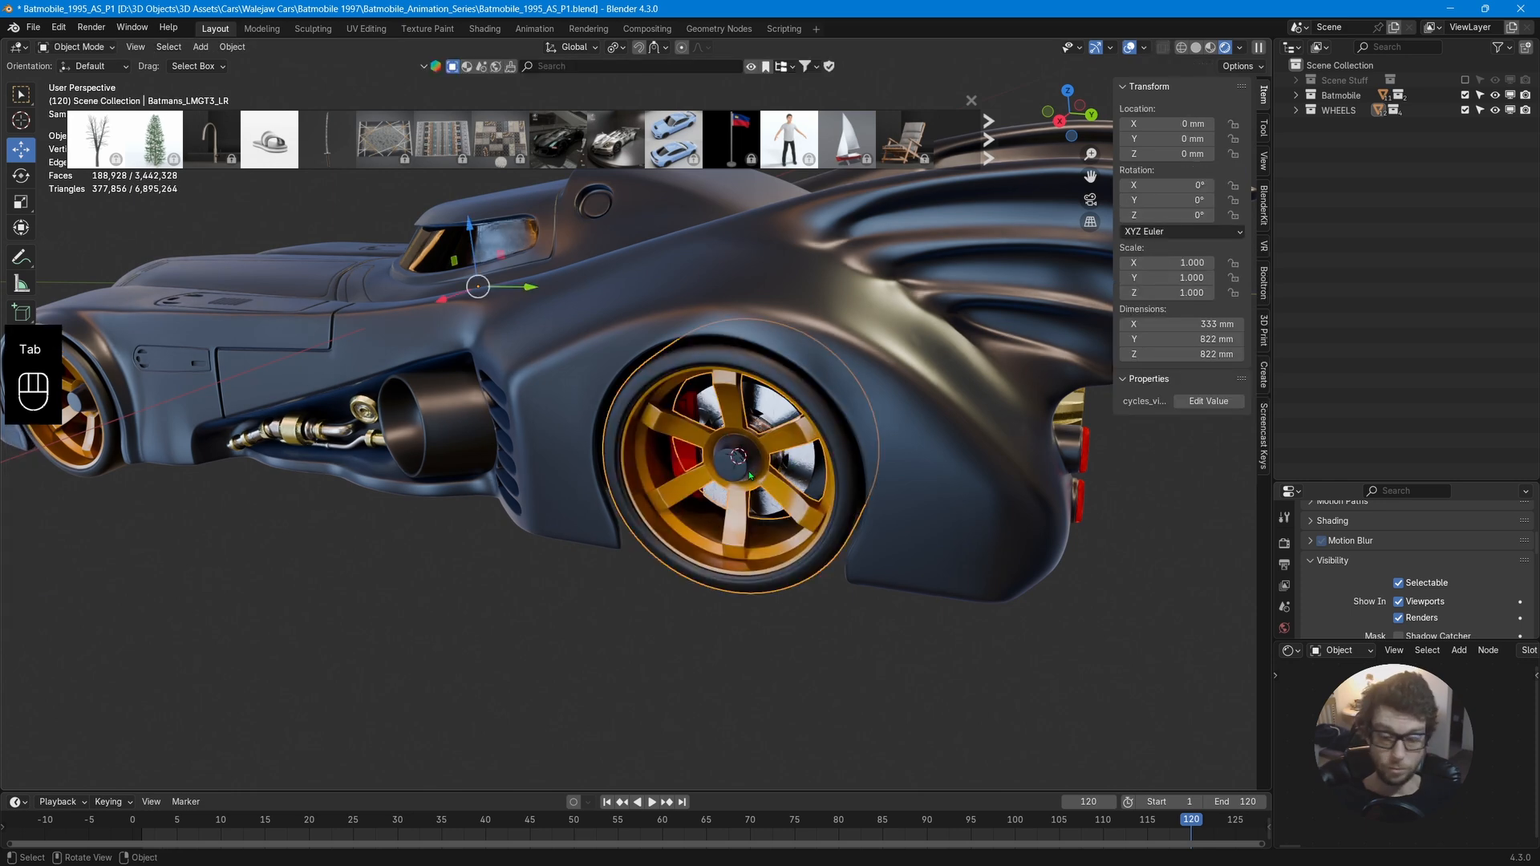
Set the rear-left wheel's origin to the 3D cursor.
right_click(706, 462)
mouse_move(746, 519)
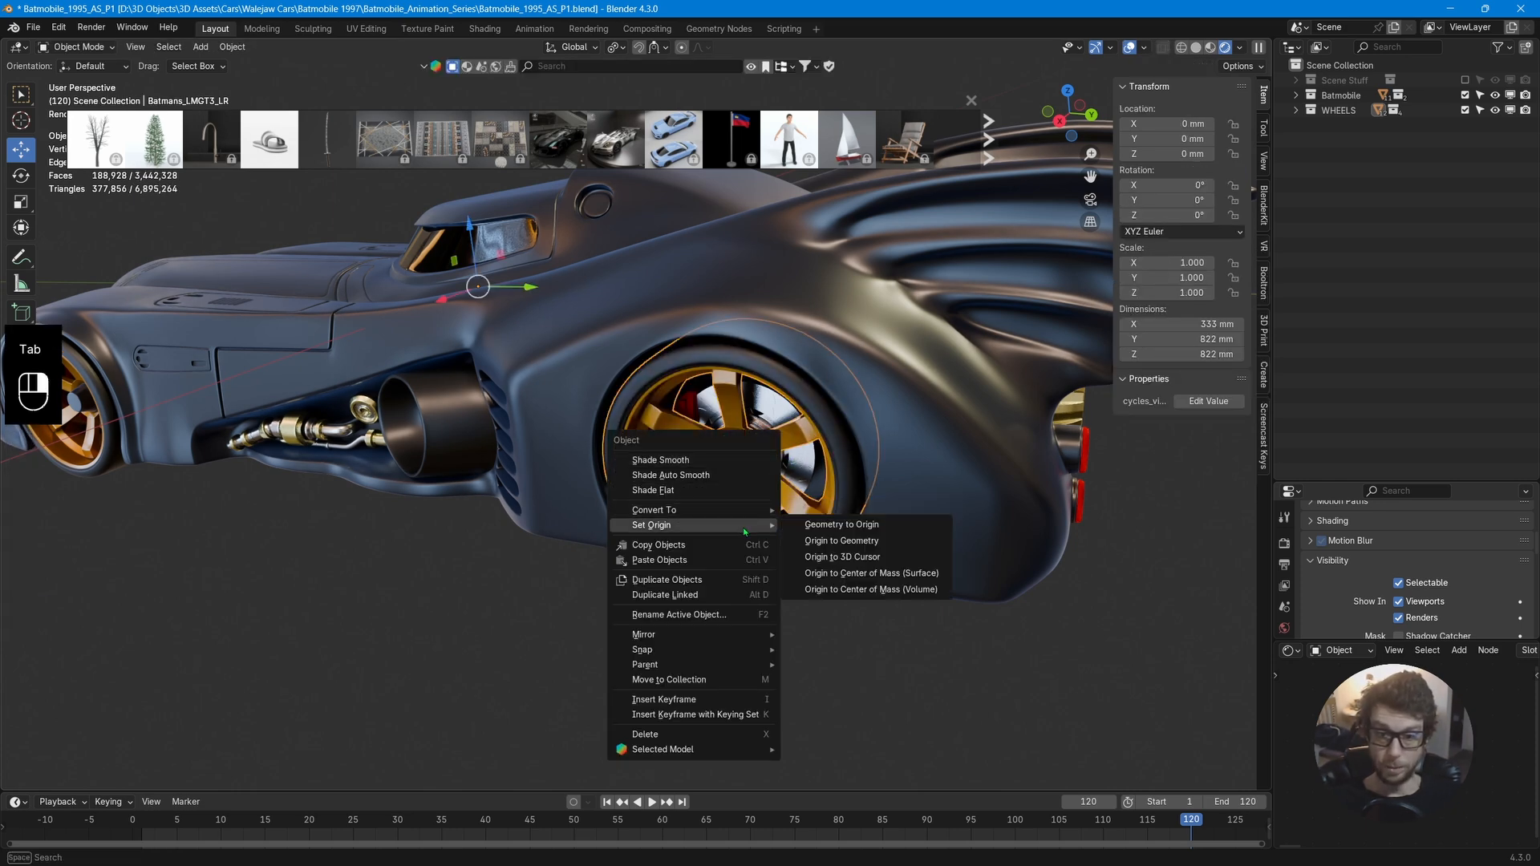
click(838, 557)
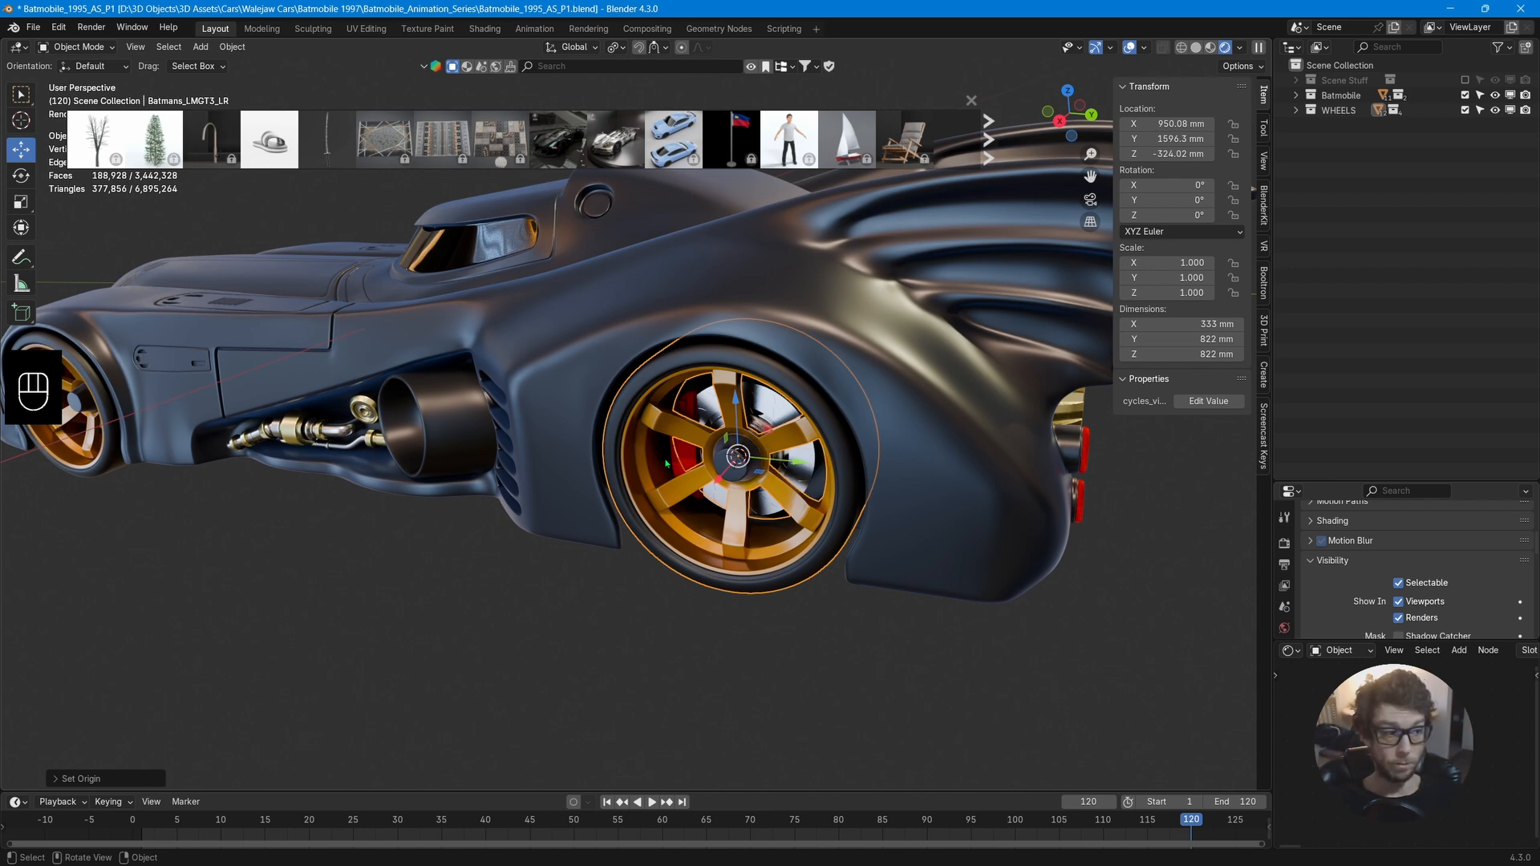
Select the rear-left brake disc and set its origin to the 3D cursor.
mouse_move(794, 466)
middle_down()
mouse_move(849, 477)
mouse_move(624, 508)
mouse_move(797, 459)
middle_up()
scroll(797, 460, up, 4)
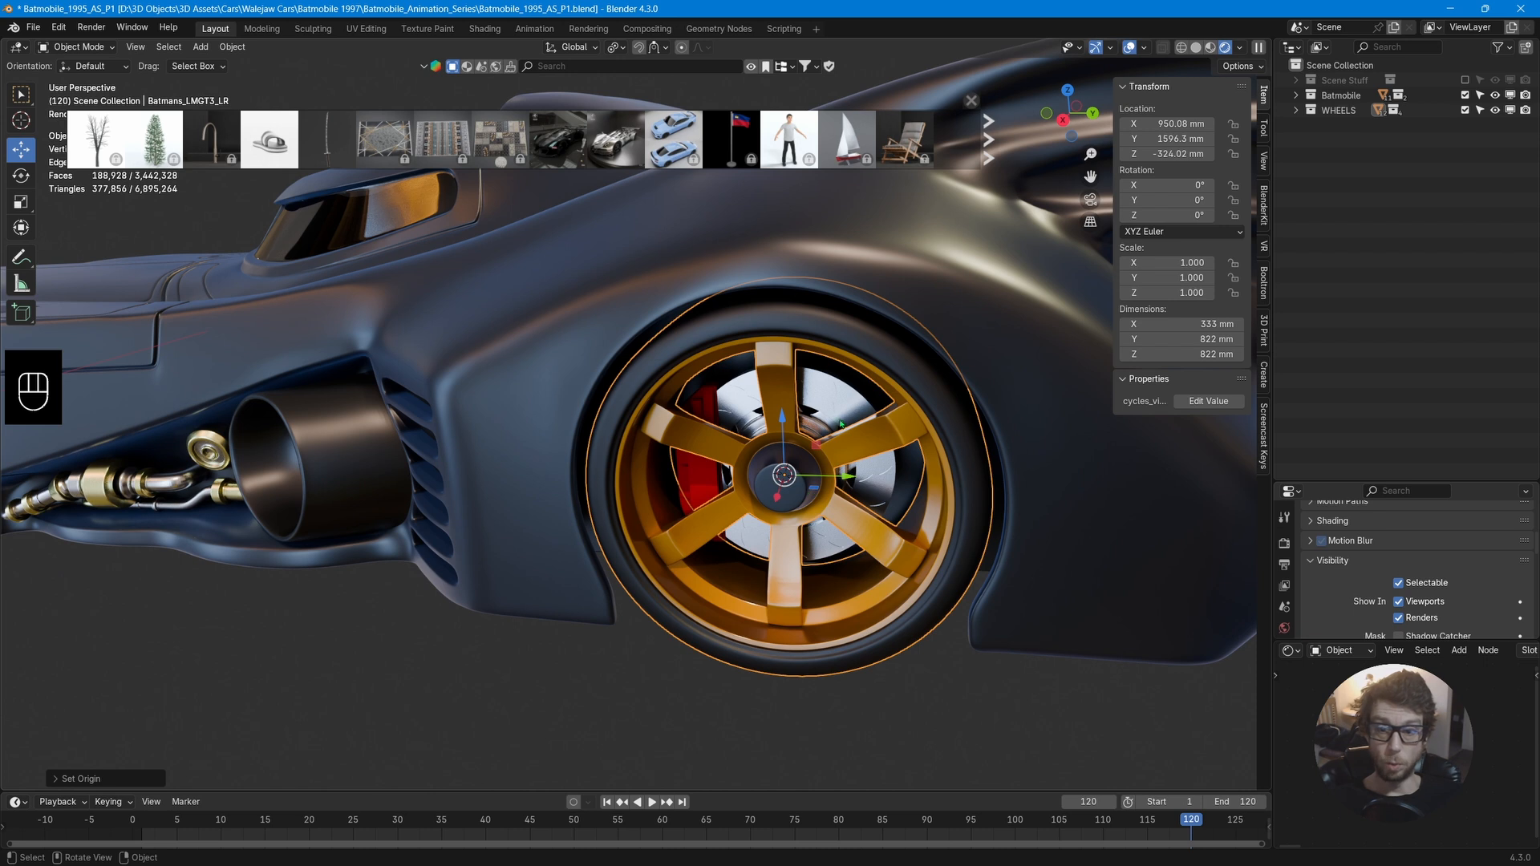
click(836, 403)
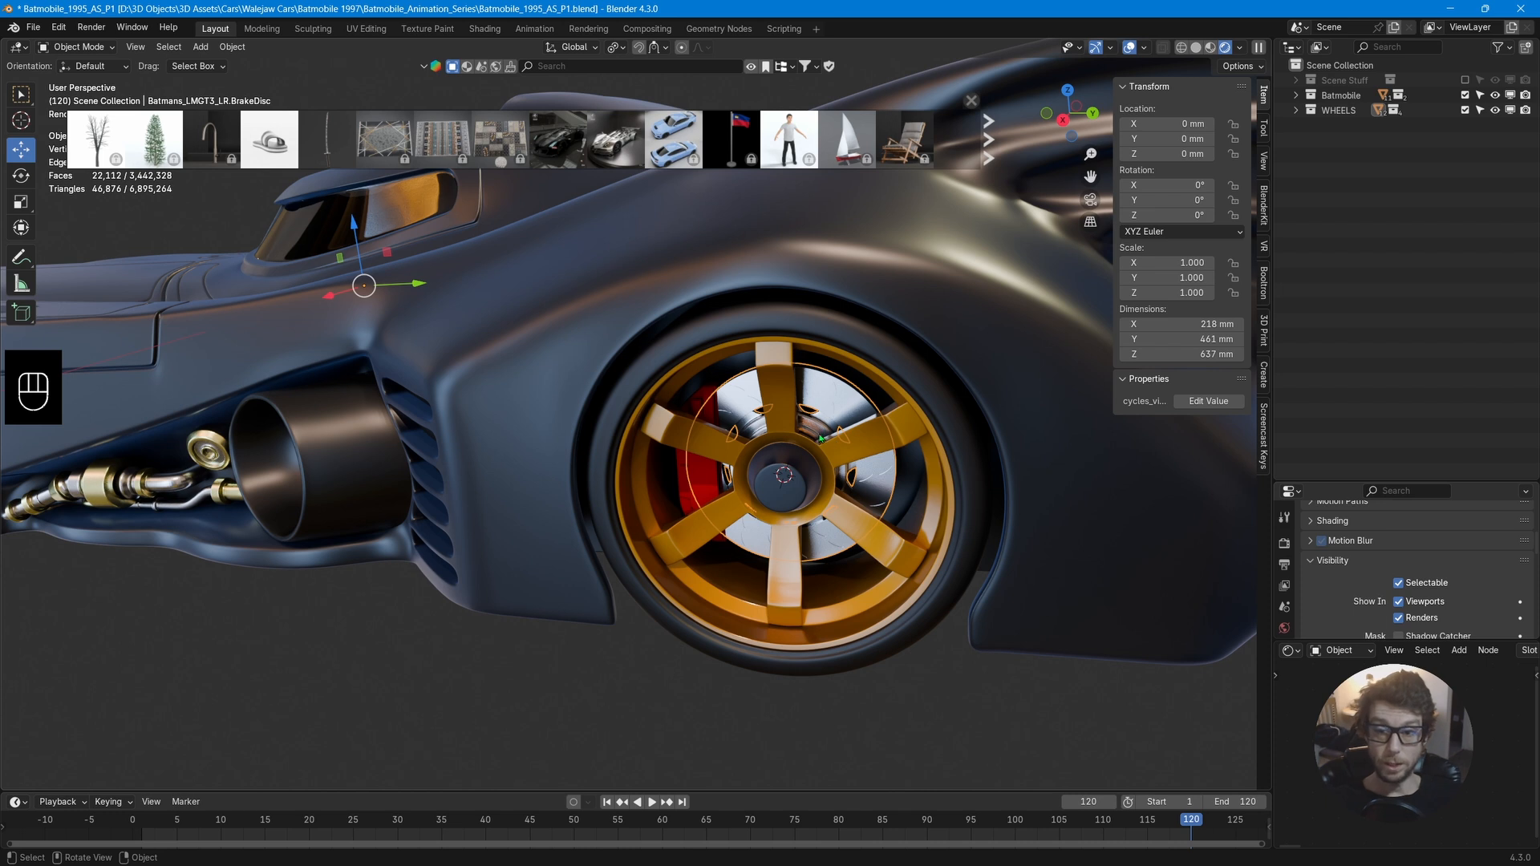
click(312, 247)
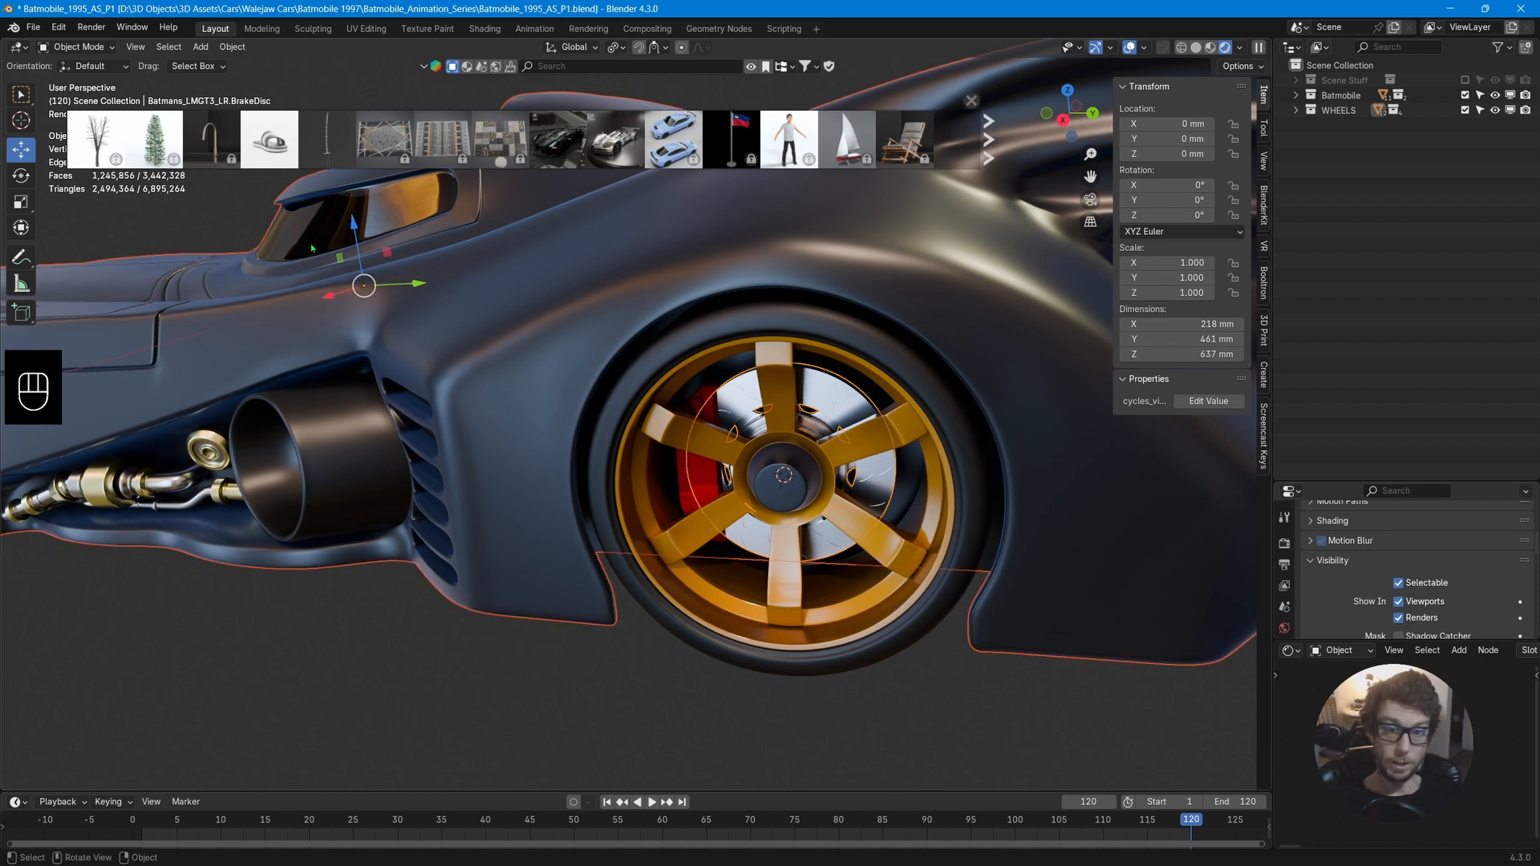
click(832, 405)
right_click(832, 405)
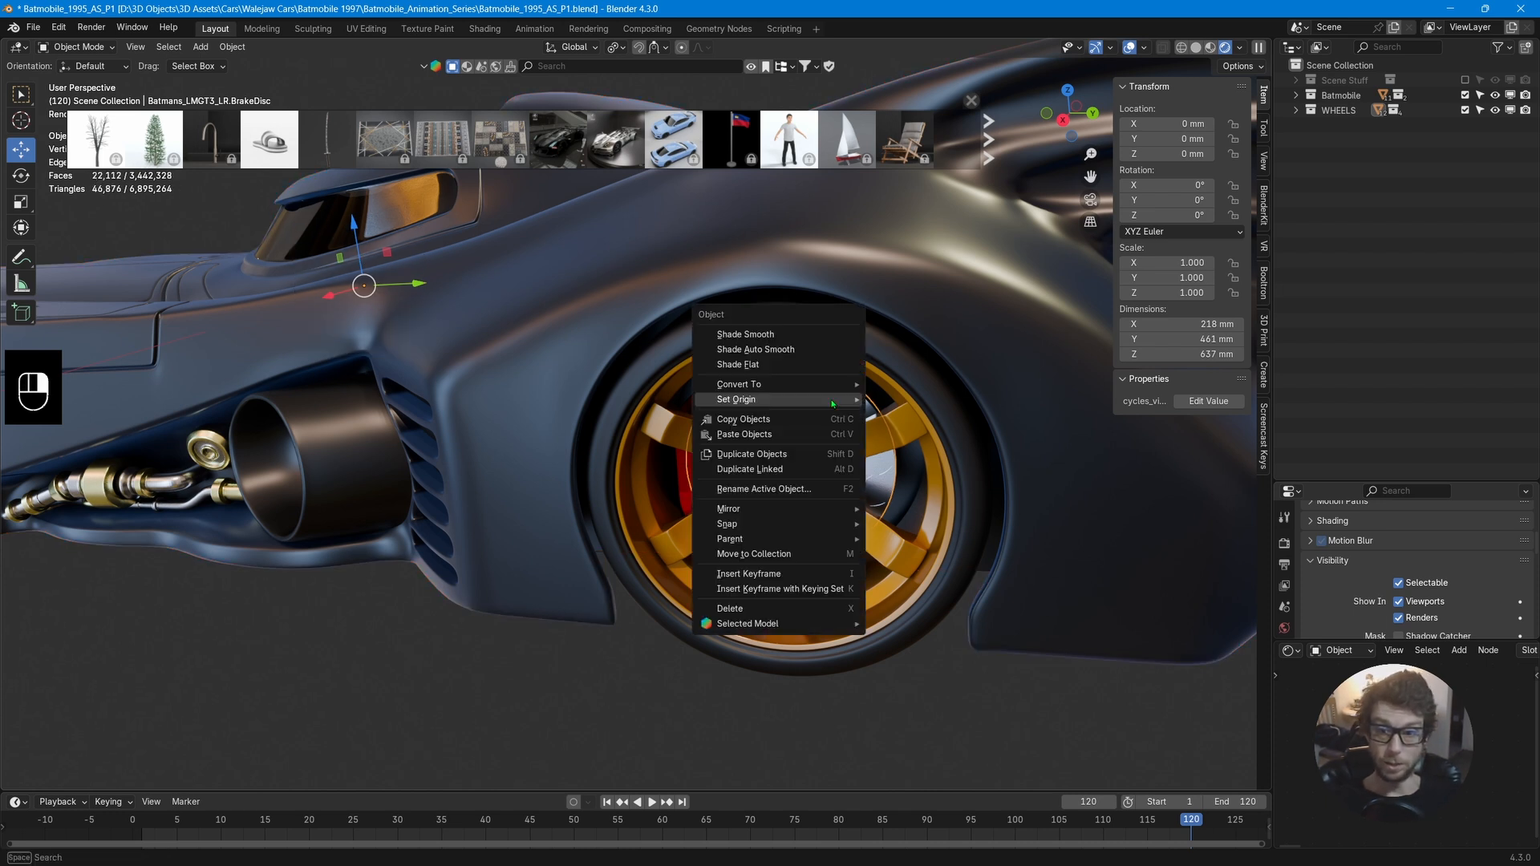
mouse_move(834, 401)
click(927, 433)
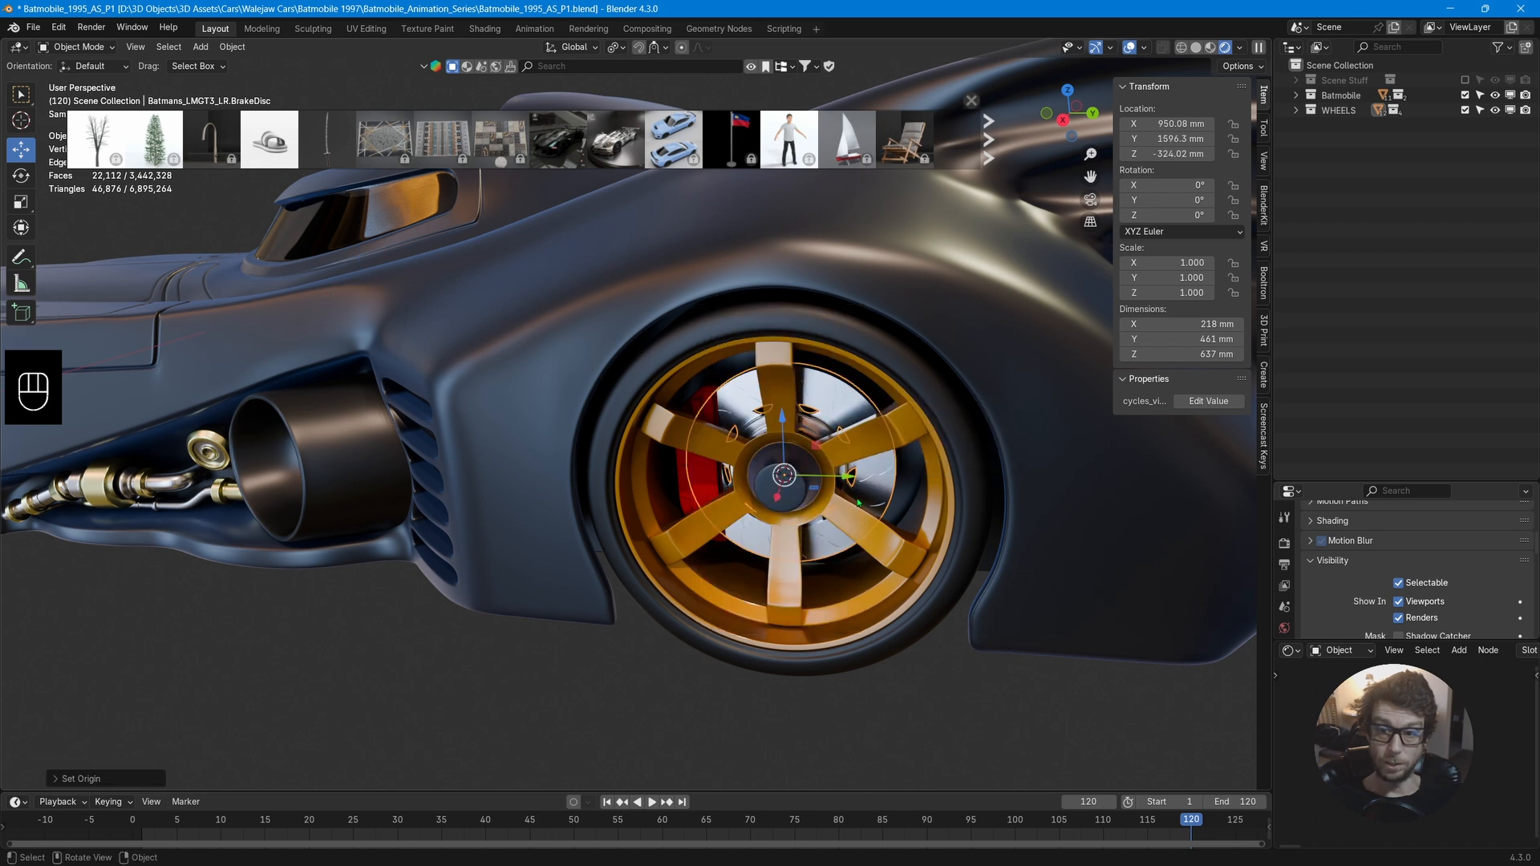
Select the rear-left caliper and set its origin to the 3D cursor.
click(706, 479)
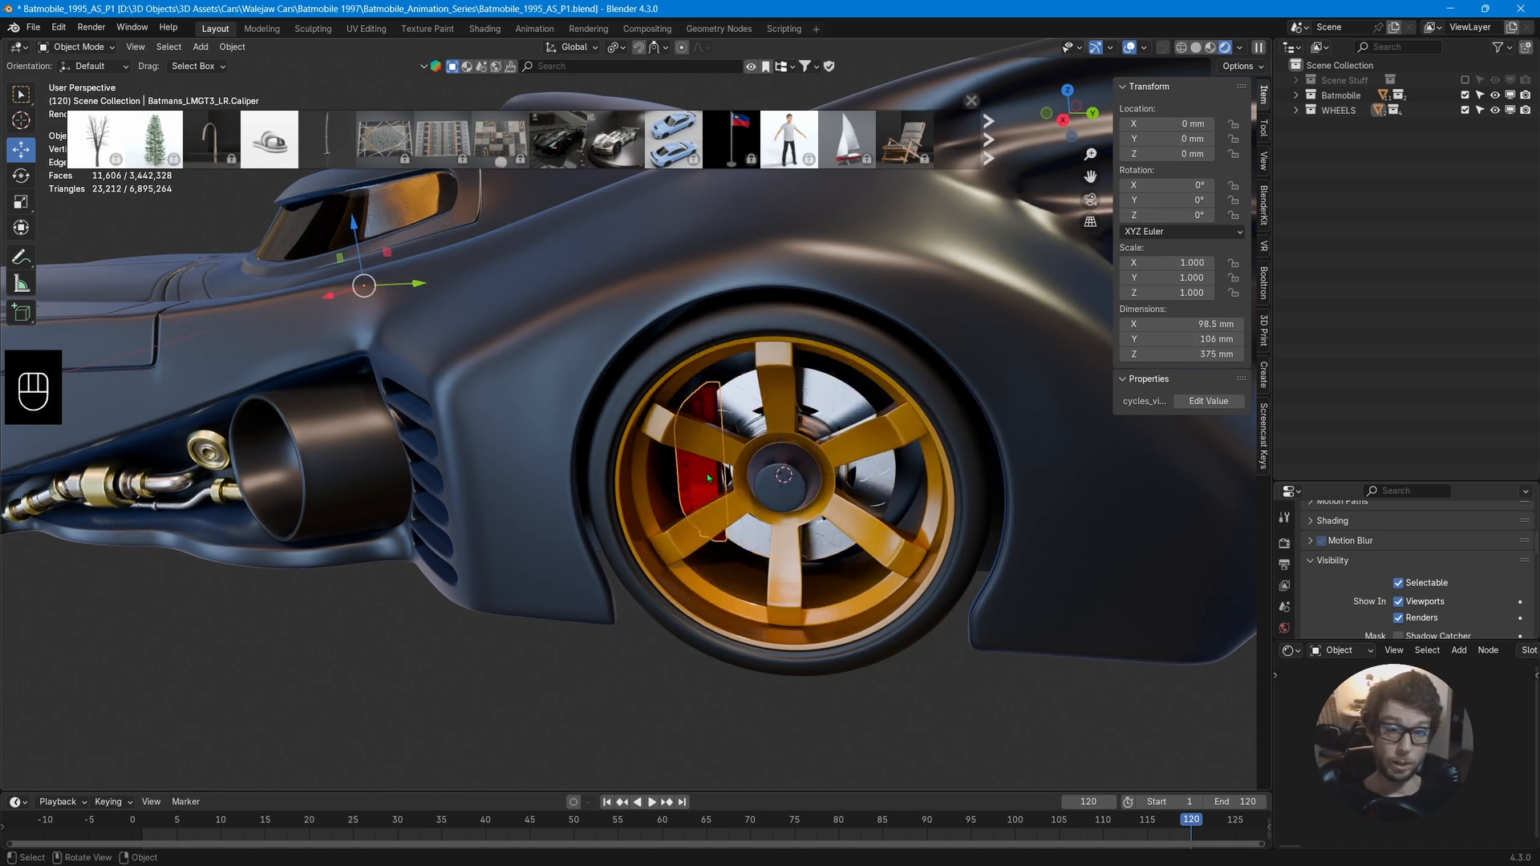
right_click(709, 476)
mouse_move(709, 473)
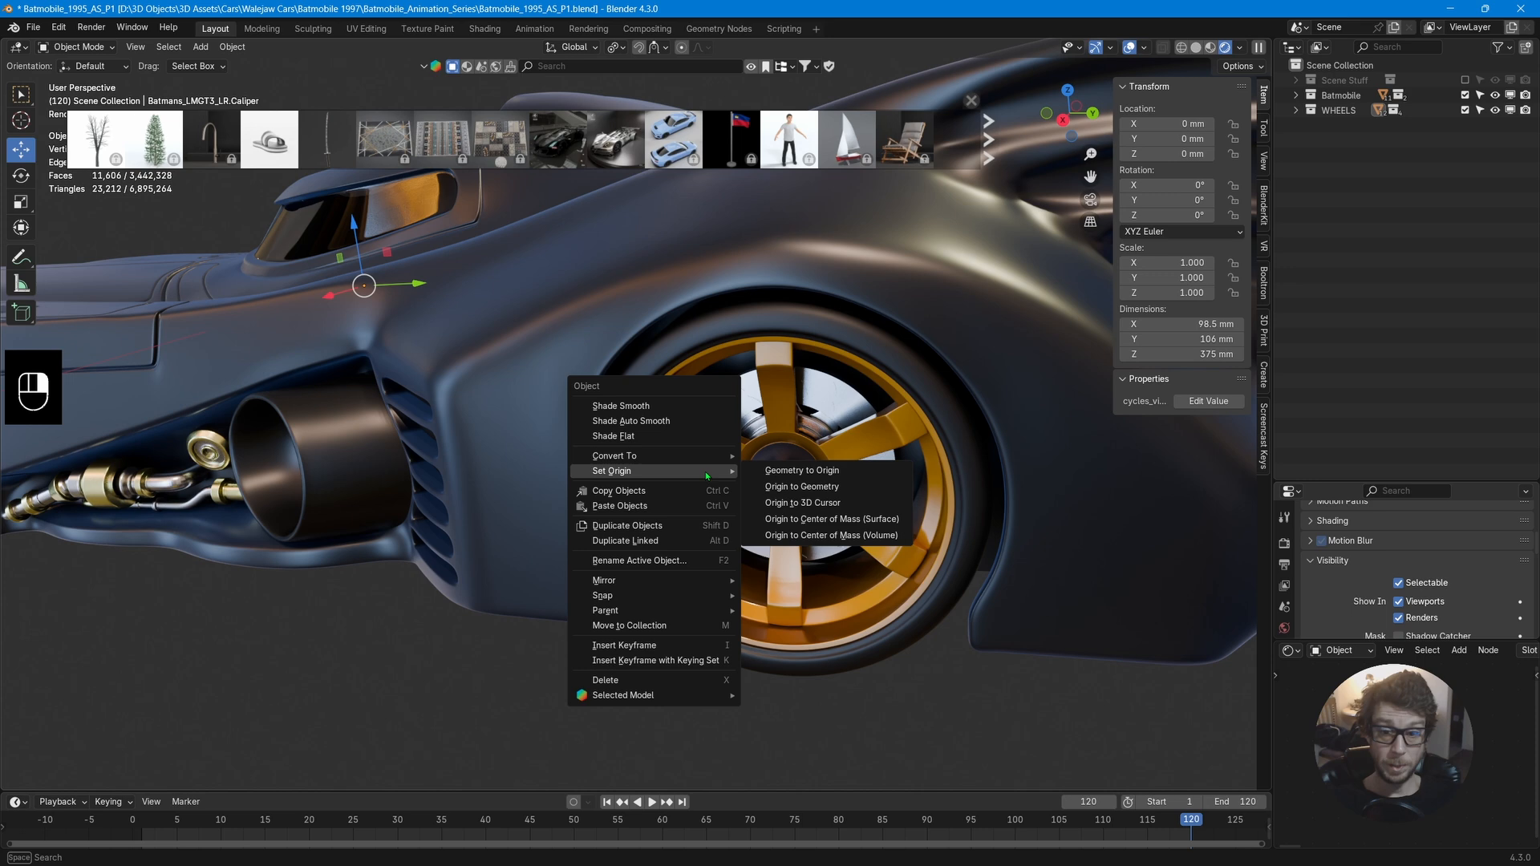
click(822, 505)
Temporarily enable Affect Only Origins to inspect the caliper's origin axes.
scroll(875, 549, down, 2)
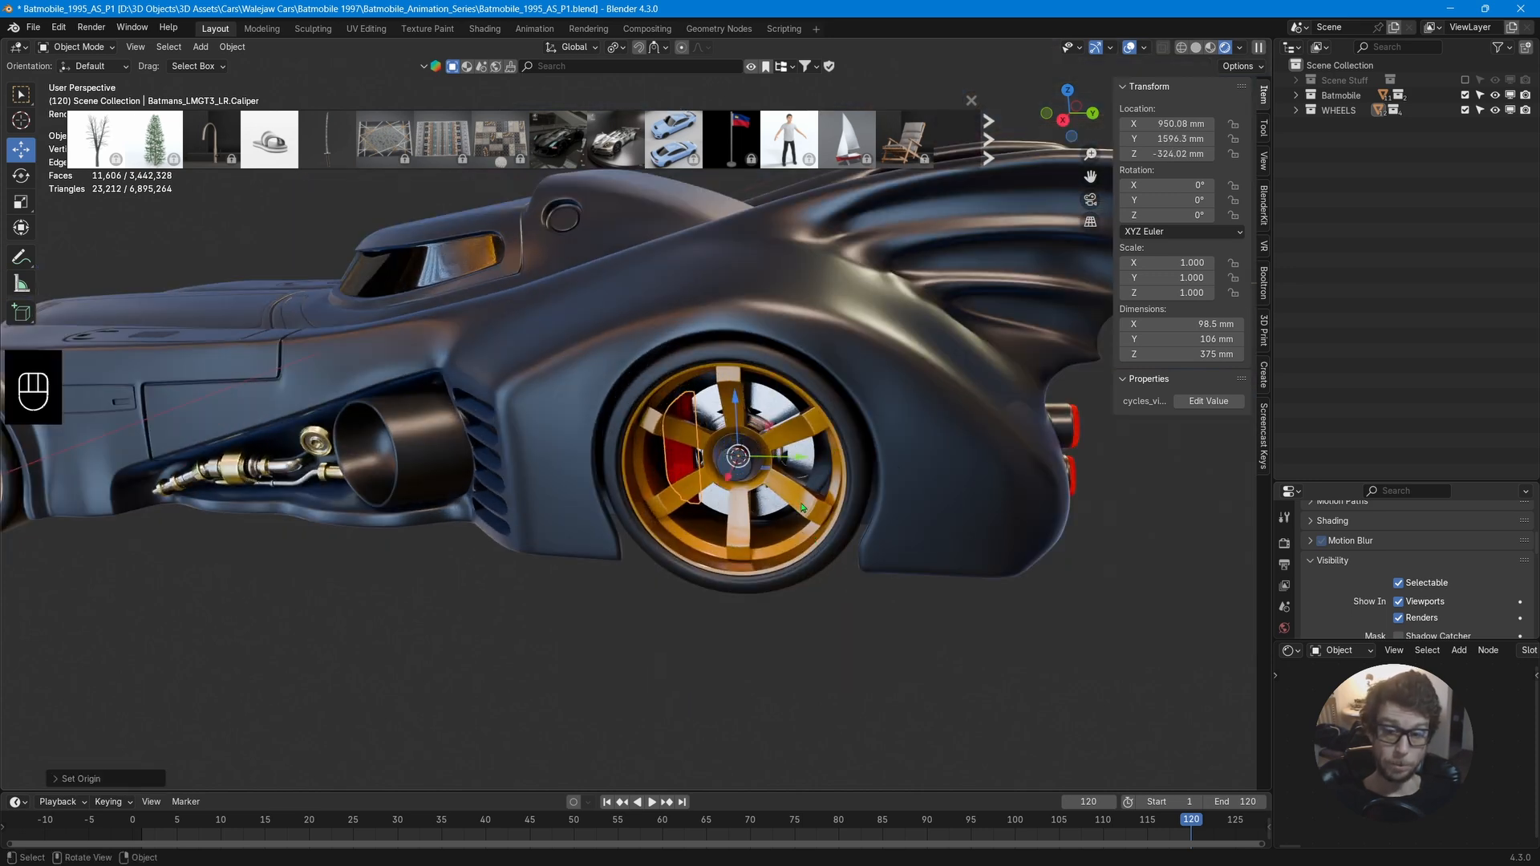
click(1244, 66)
click(1236, 113)
scroll(862, 461, down, 5)
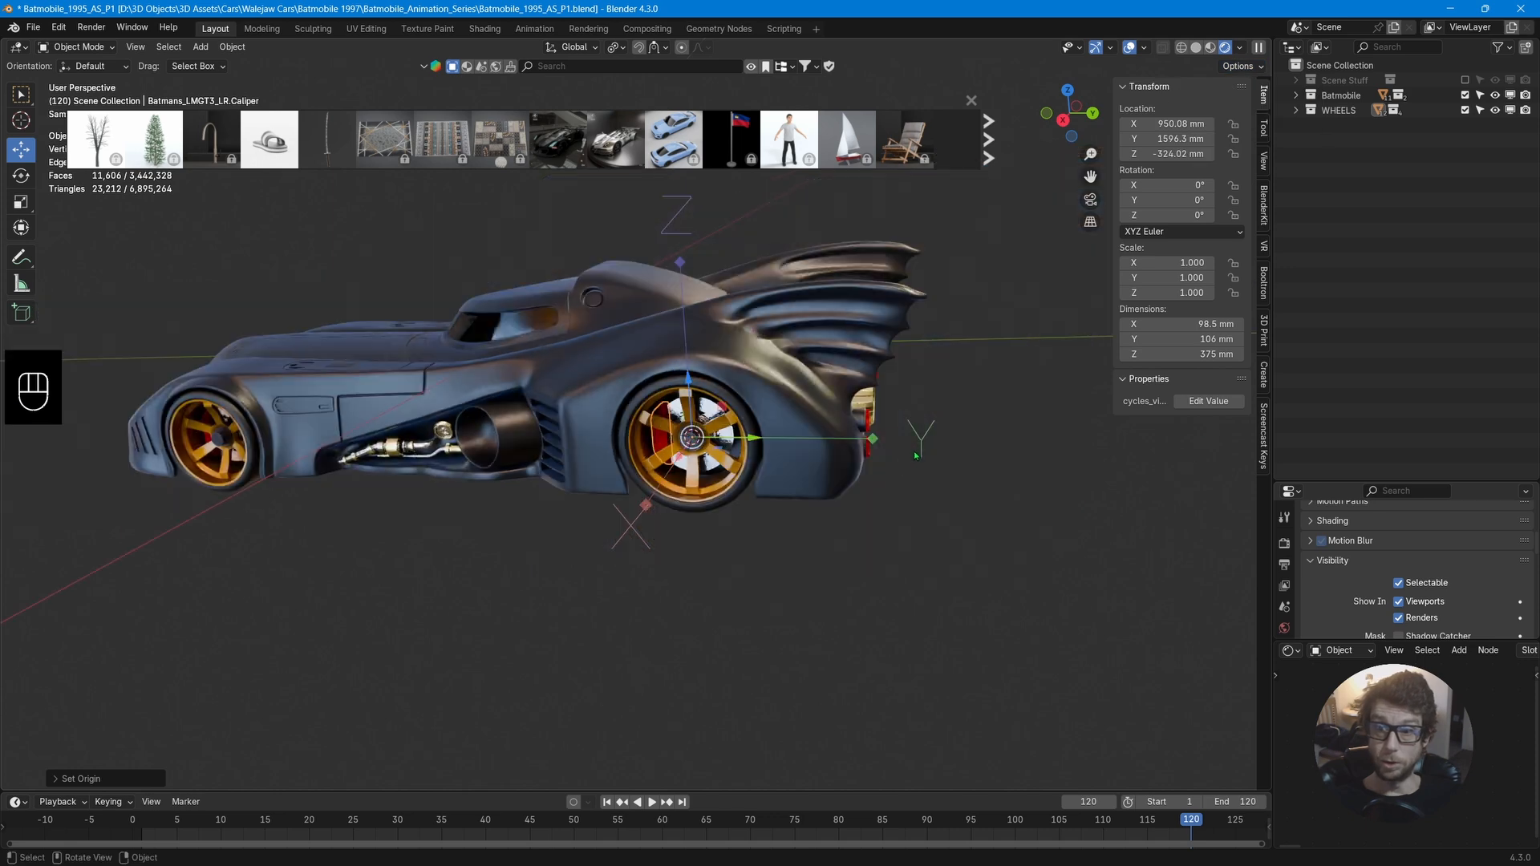
middle_drag(855, 453, 926, 511)
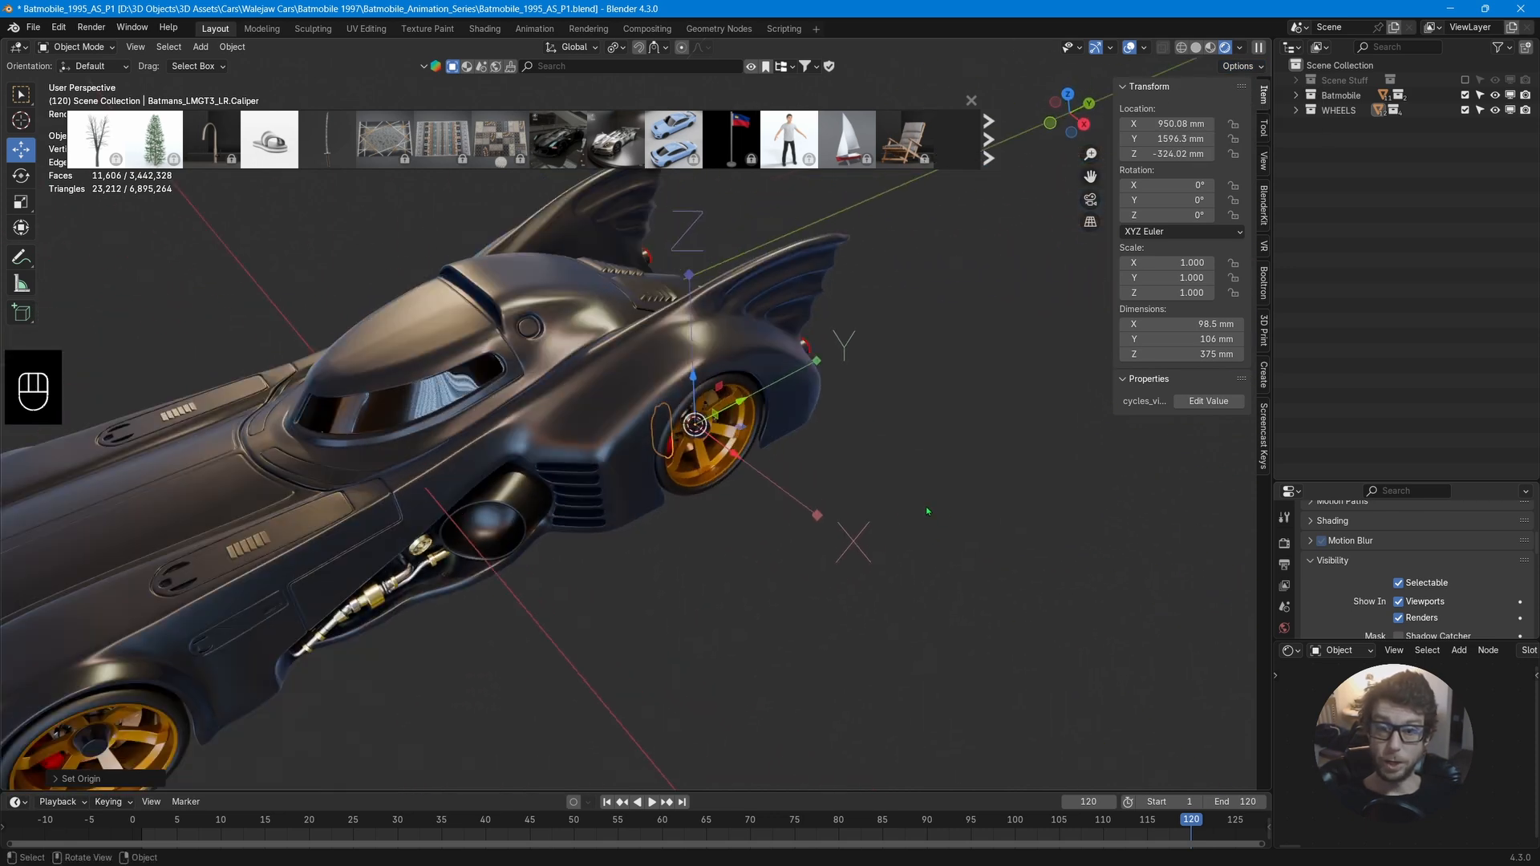
click(1259, 68)
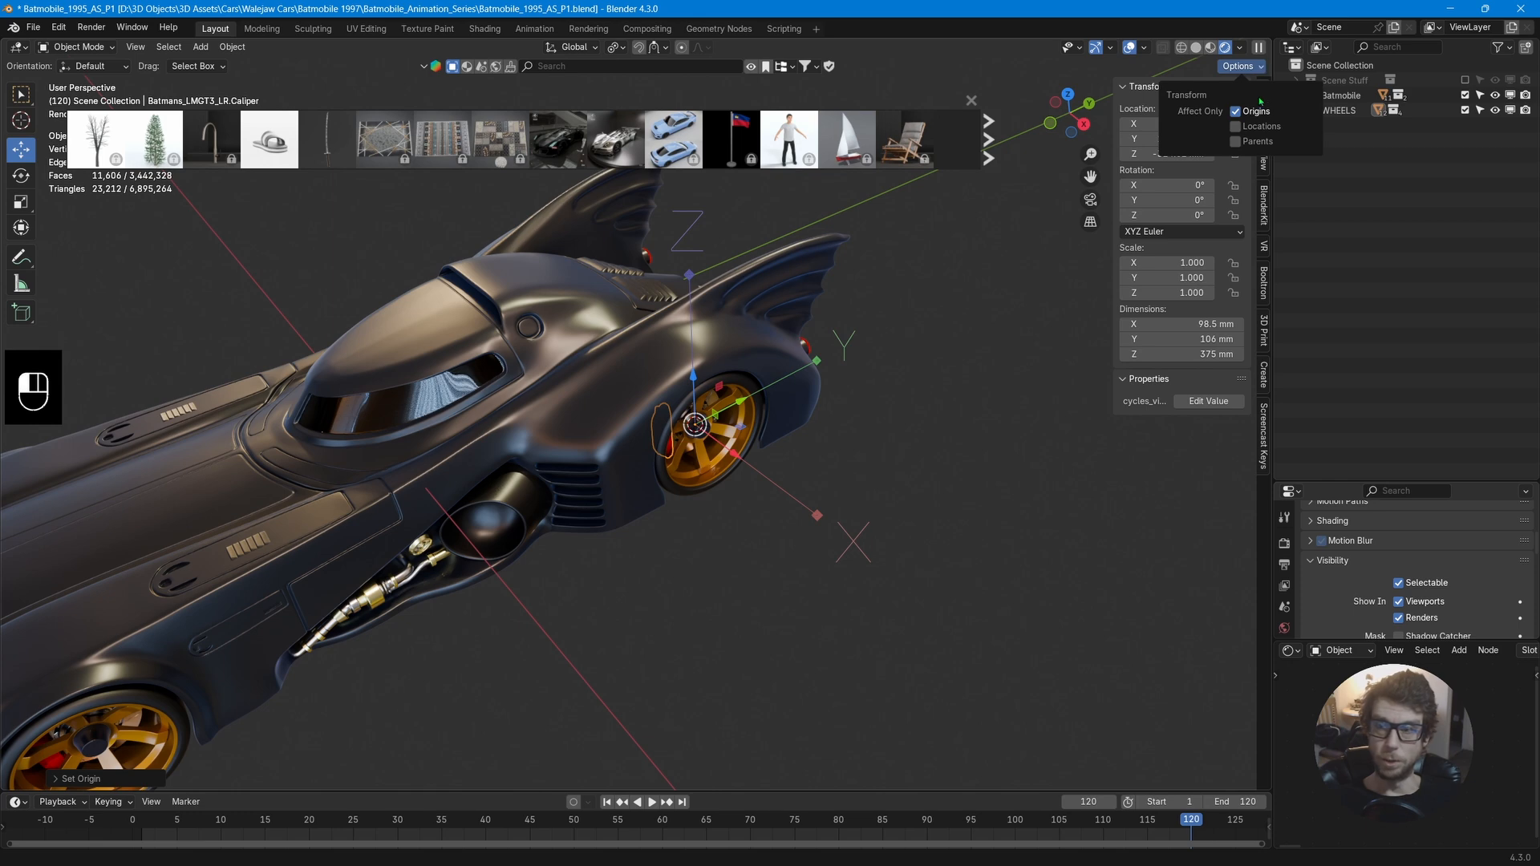
click(1236, 112)
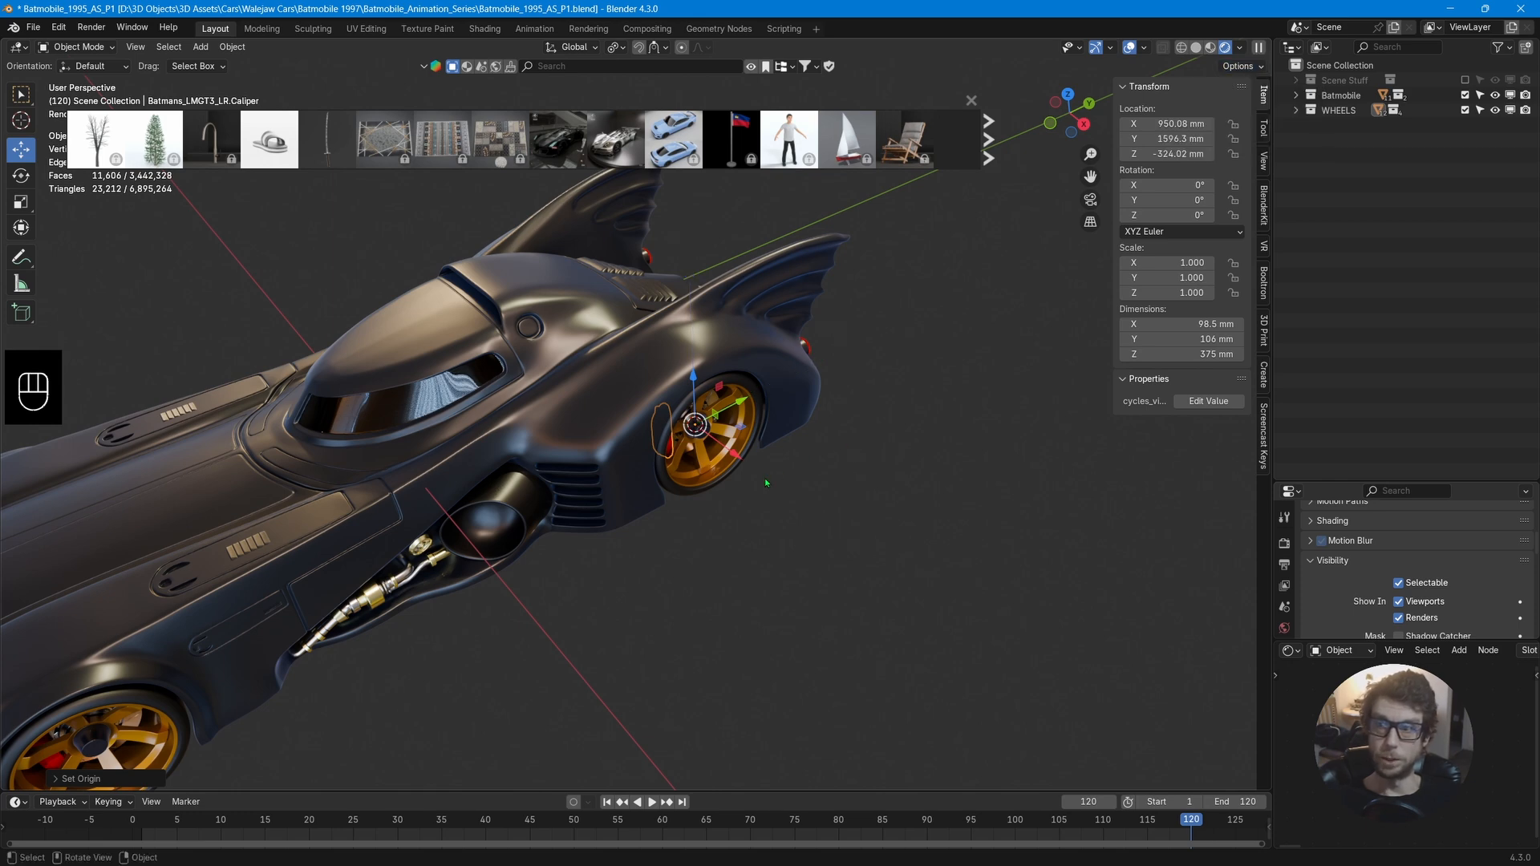
Snap the 3D cursor to the front-left wheel's object origin.
middle_drag(766, 483, 764, 446)
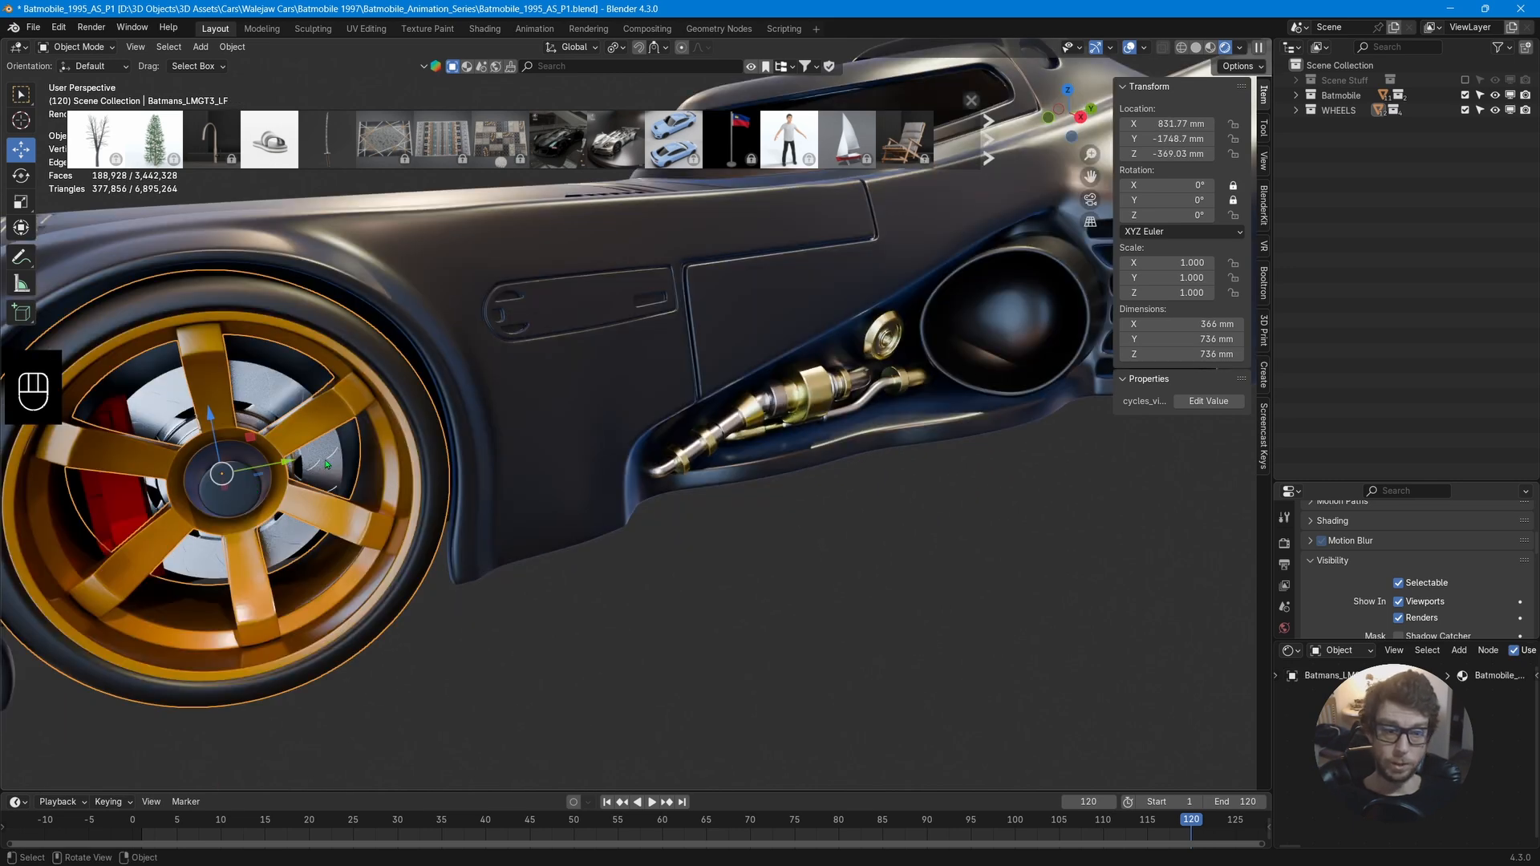
key(shift)
key(shift+s)
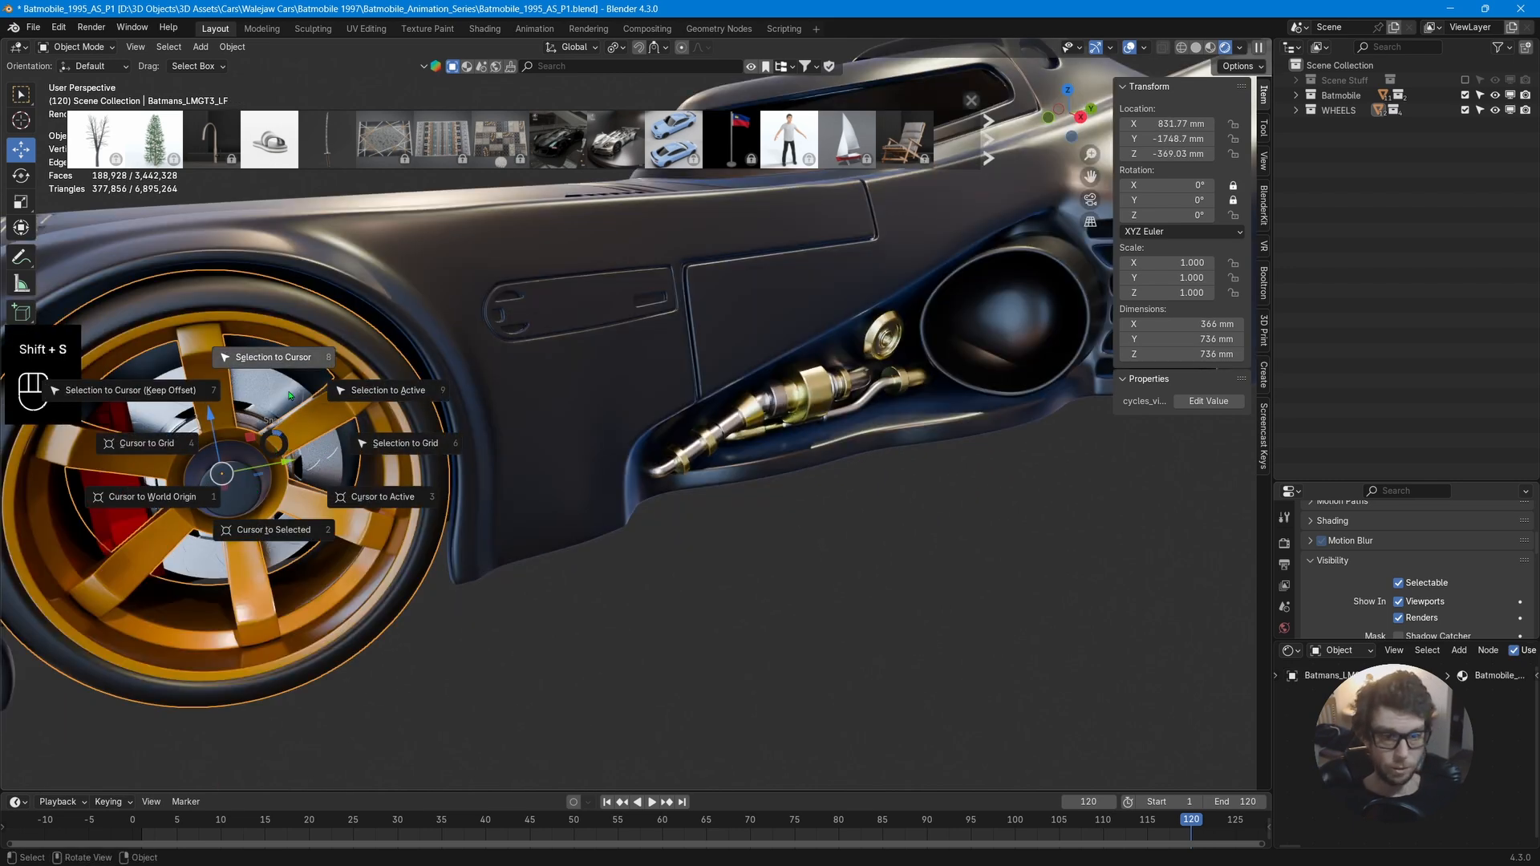
click(274, 536)
middle_drag(273, 536, 235, 525)
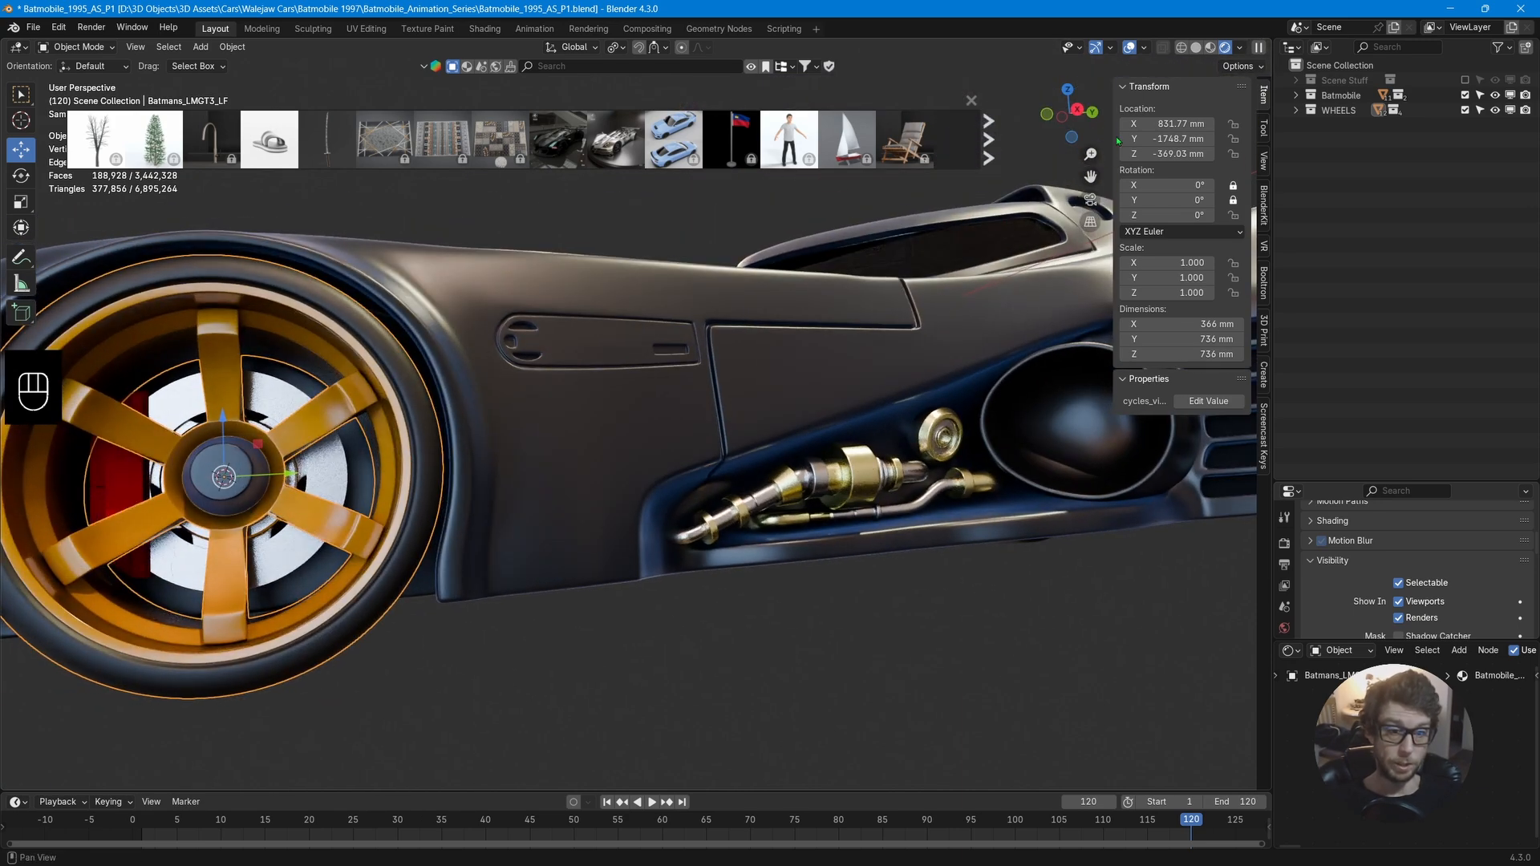
In right orthographic view, snap the 3D cursor to the centre of the front-left wheel's full mesh in Edit Mode.
click(1078, 111)
scroll(647, 481, up, 10)
scroll(647, 481, down, 2)
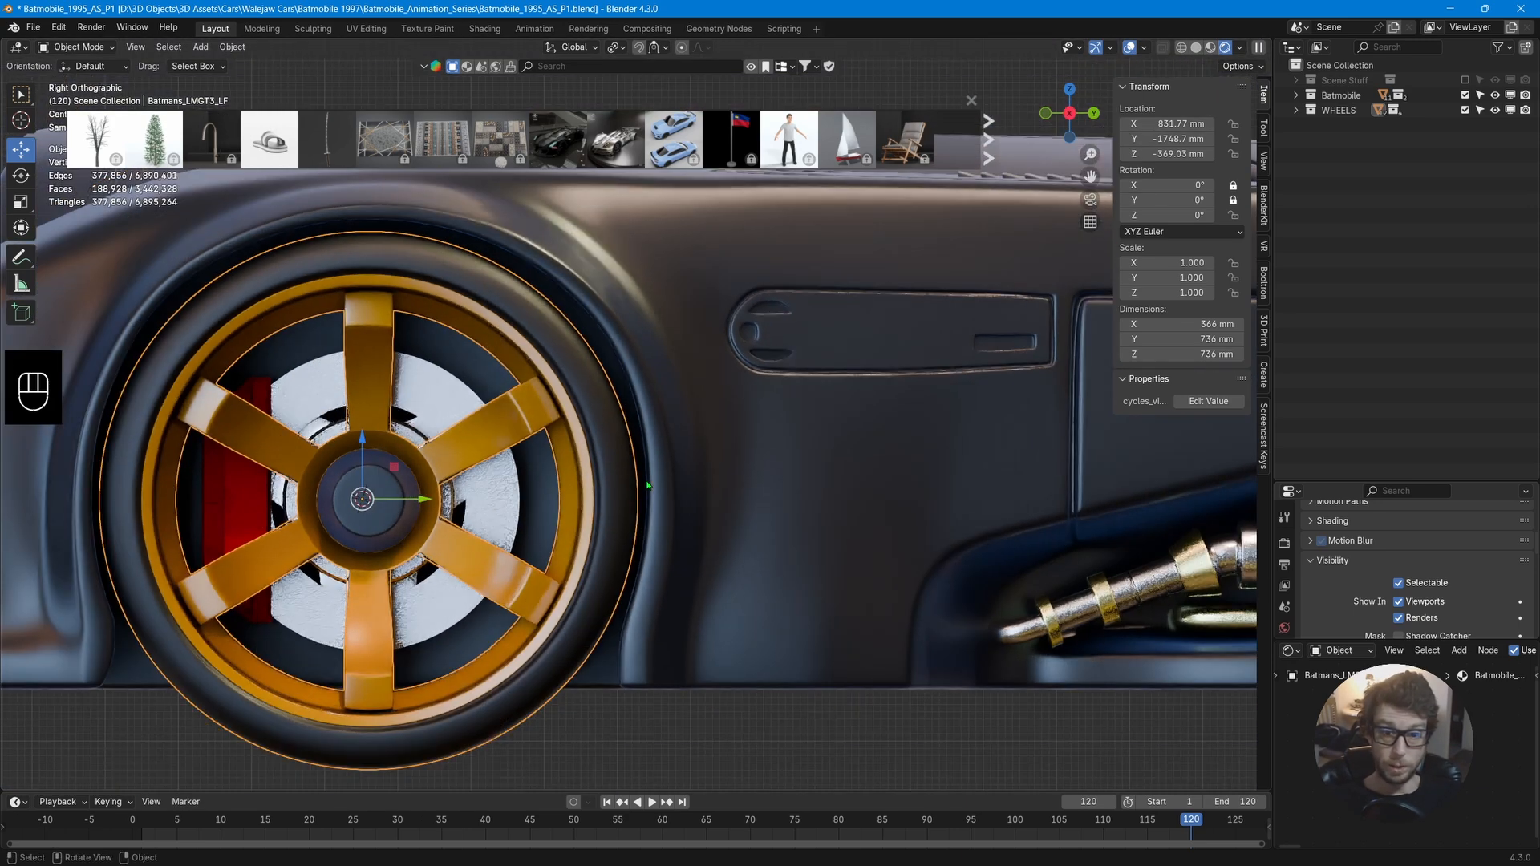
key(Tab)
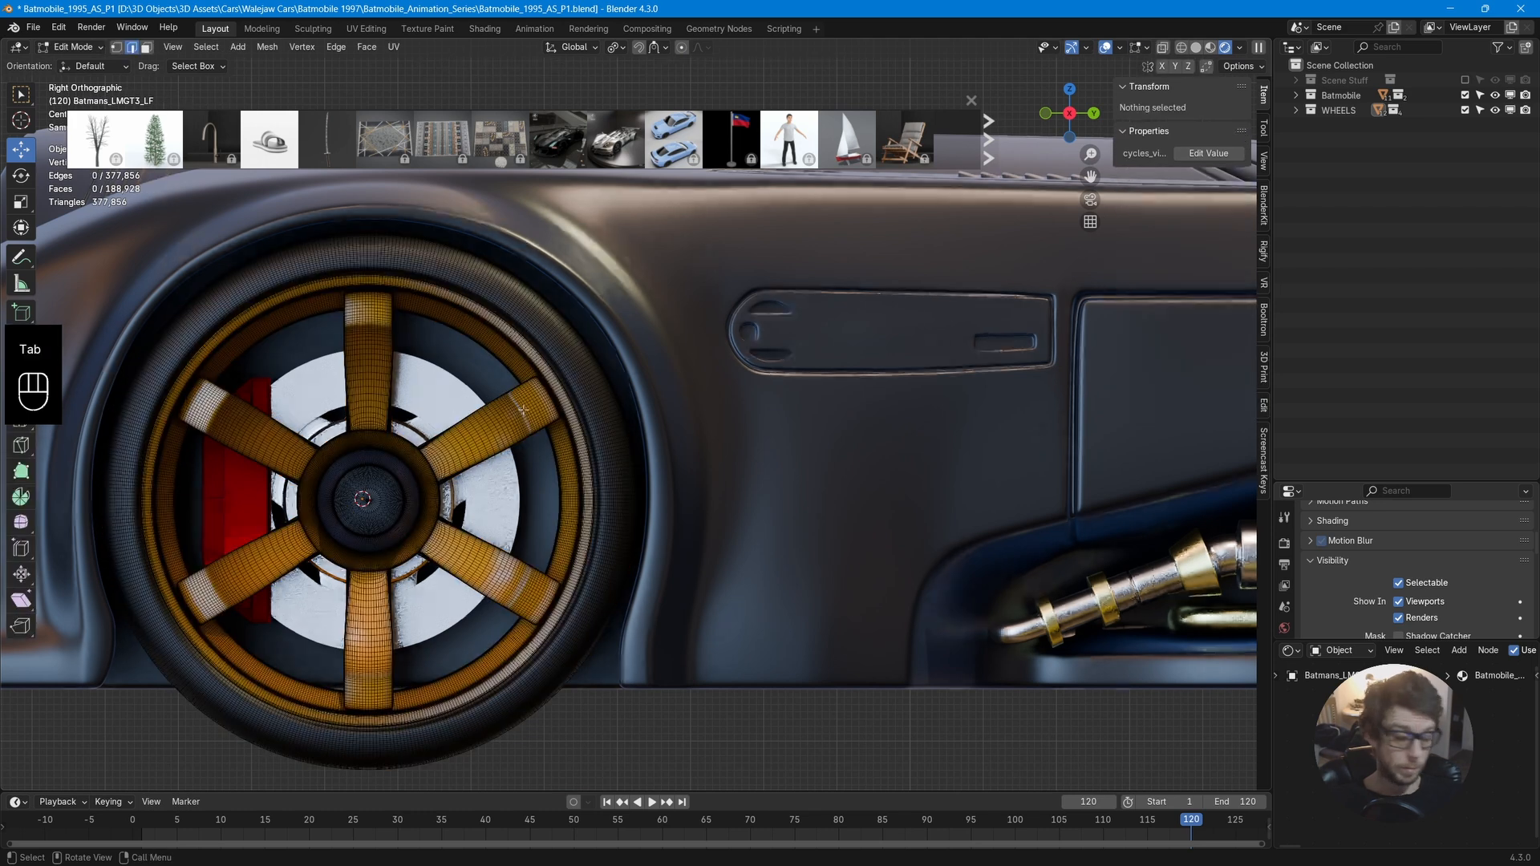
key(a)
key(shift+s)
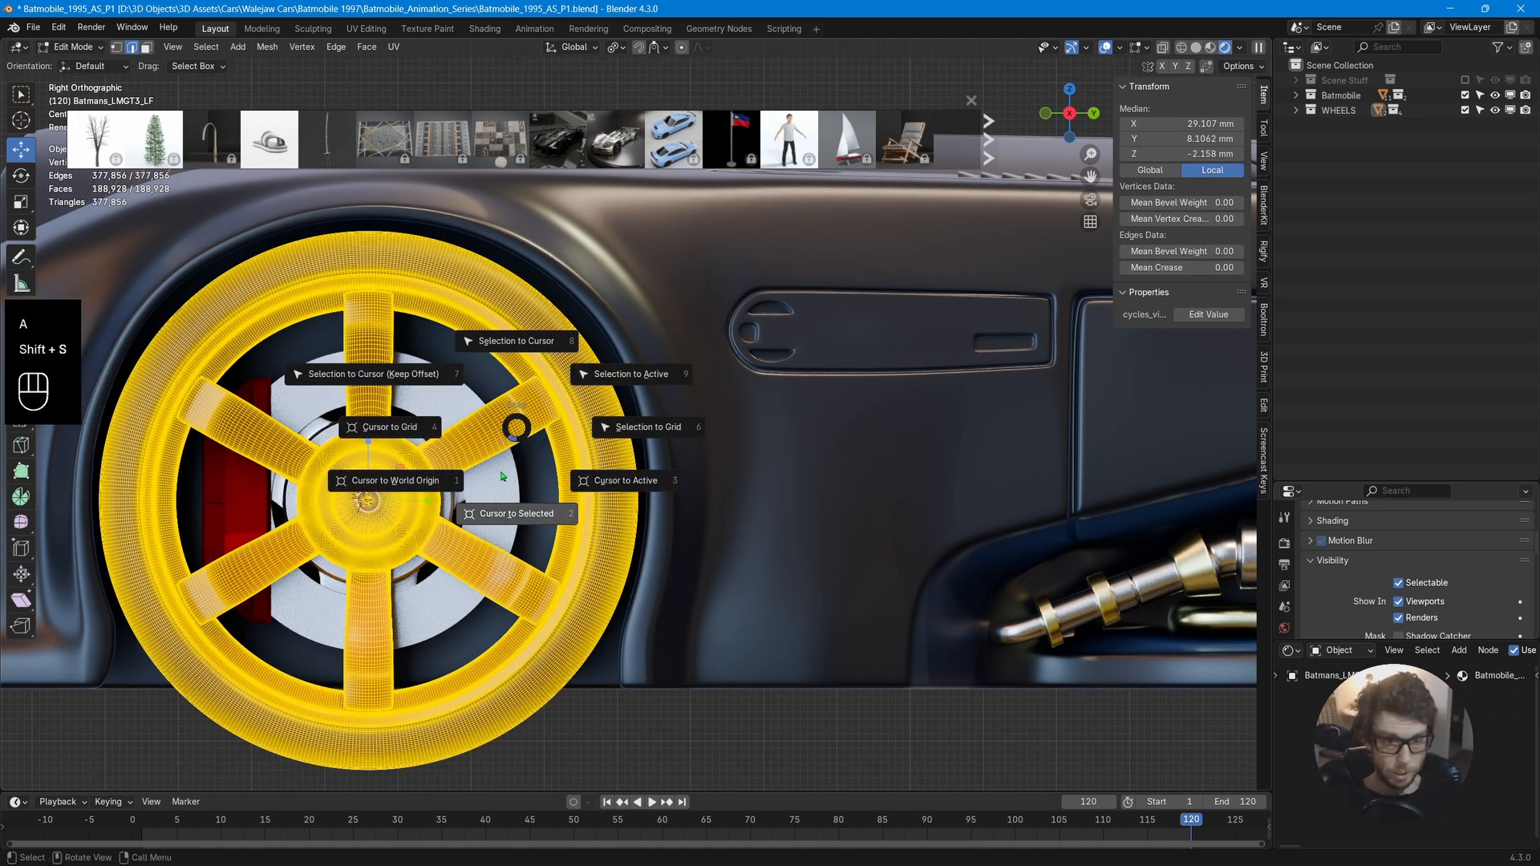
click(493, 514)
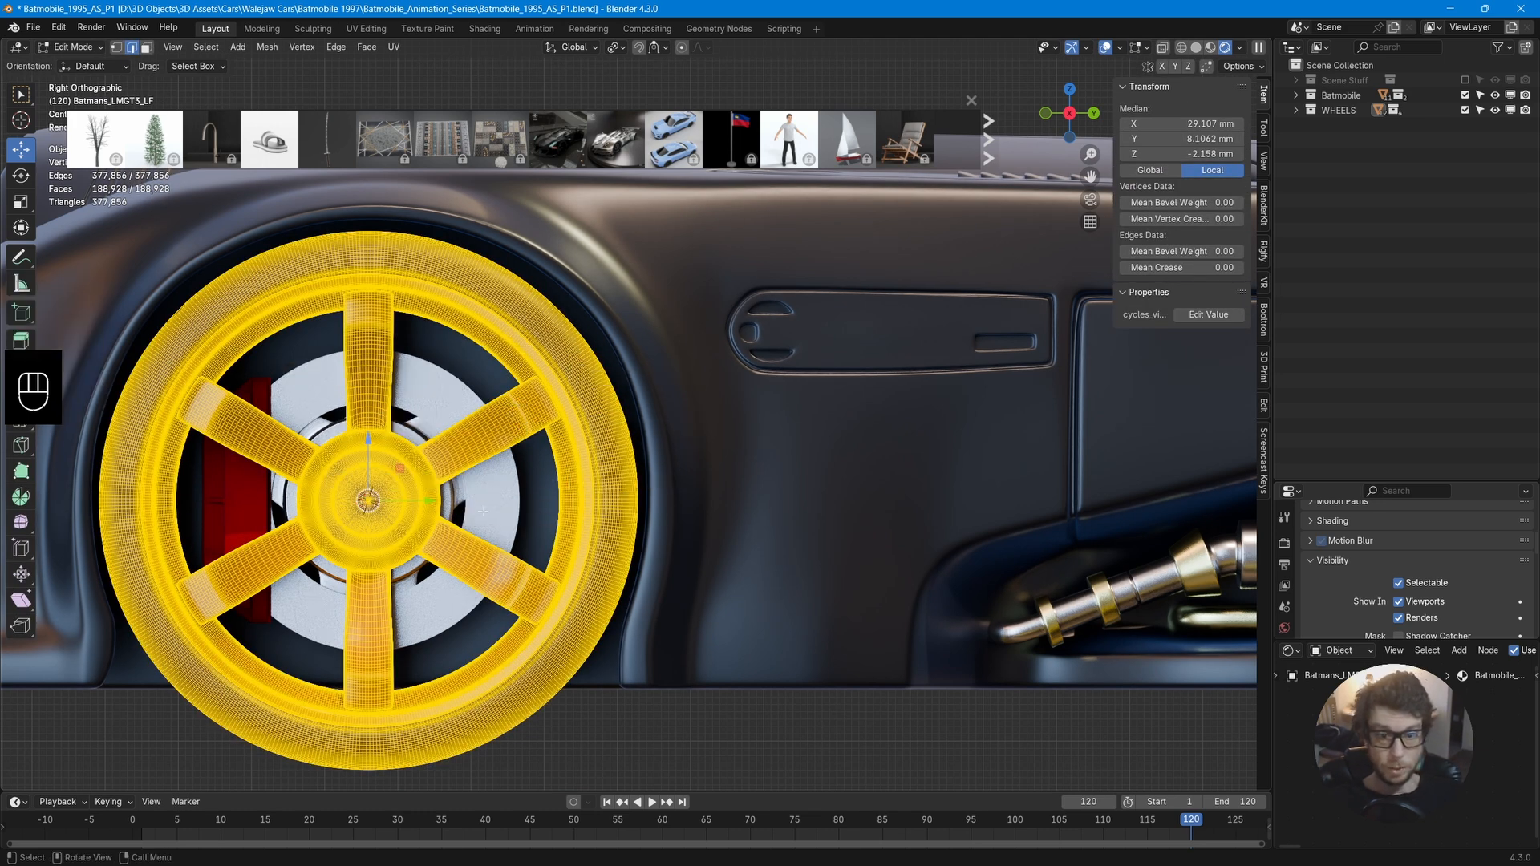
Set the front-left wheel's origin to the 3D cursor.
key(Tab)
right_click(418, 470)
mouse_move(417, 470)
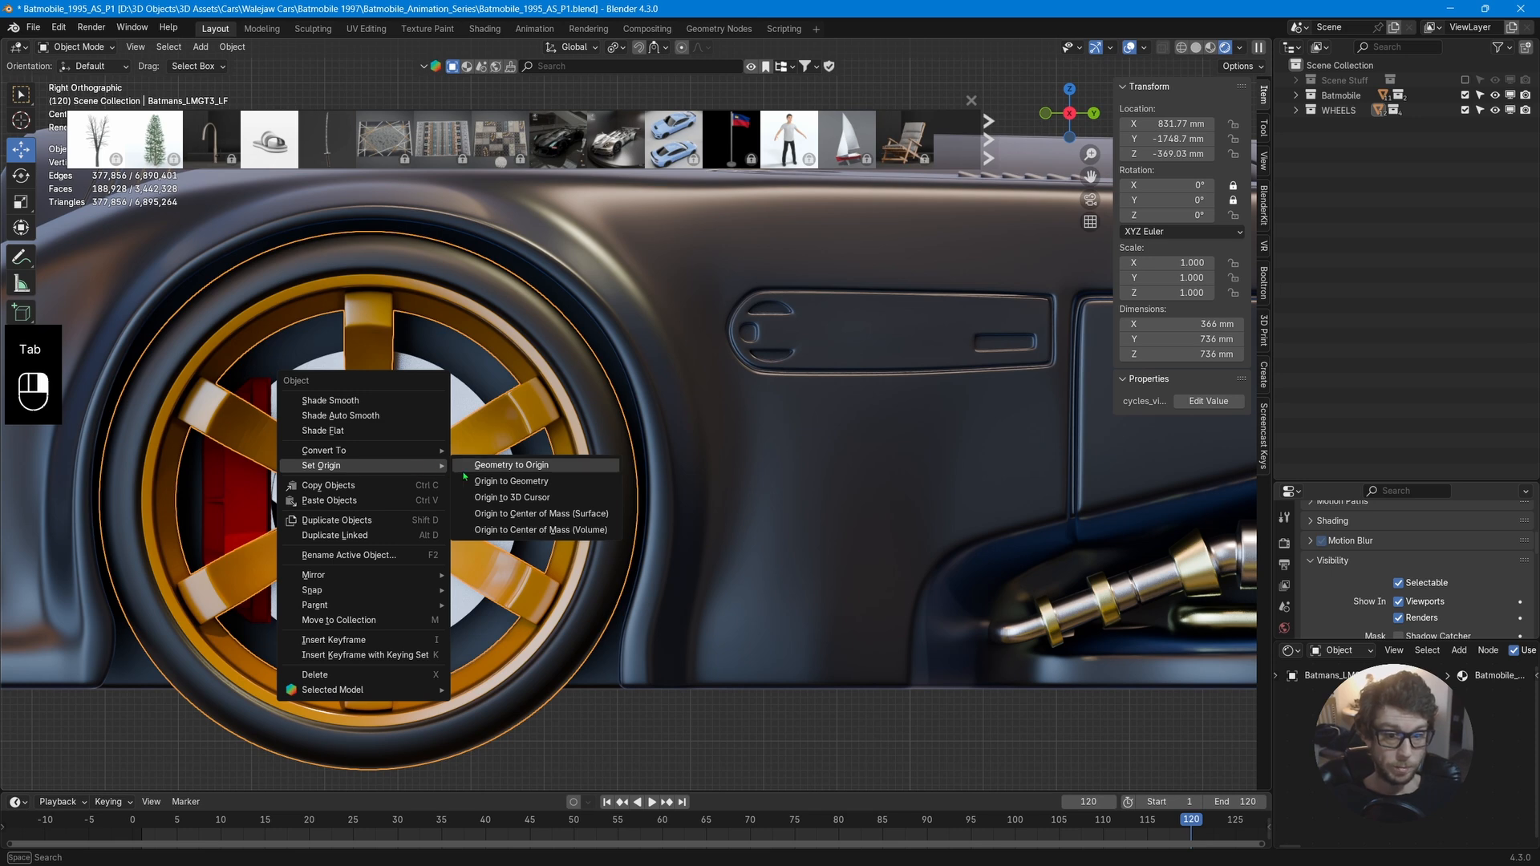
click(507, 504)
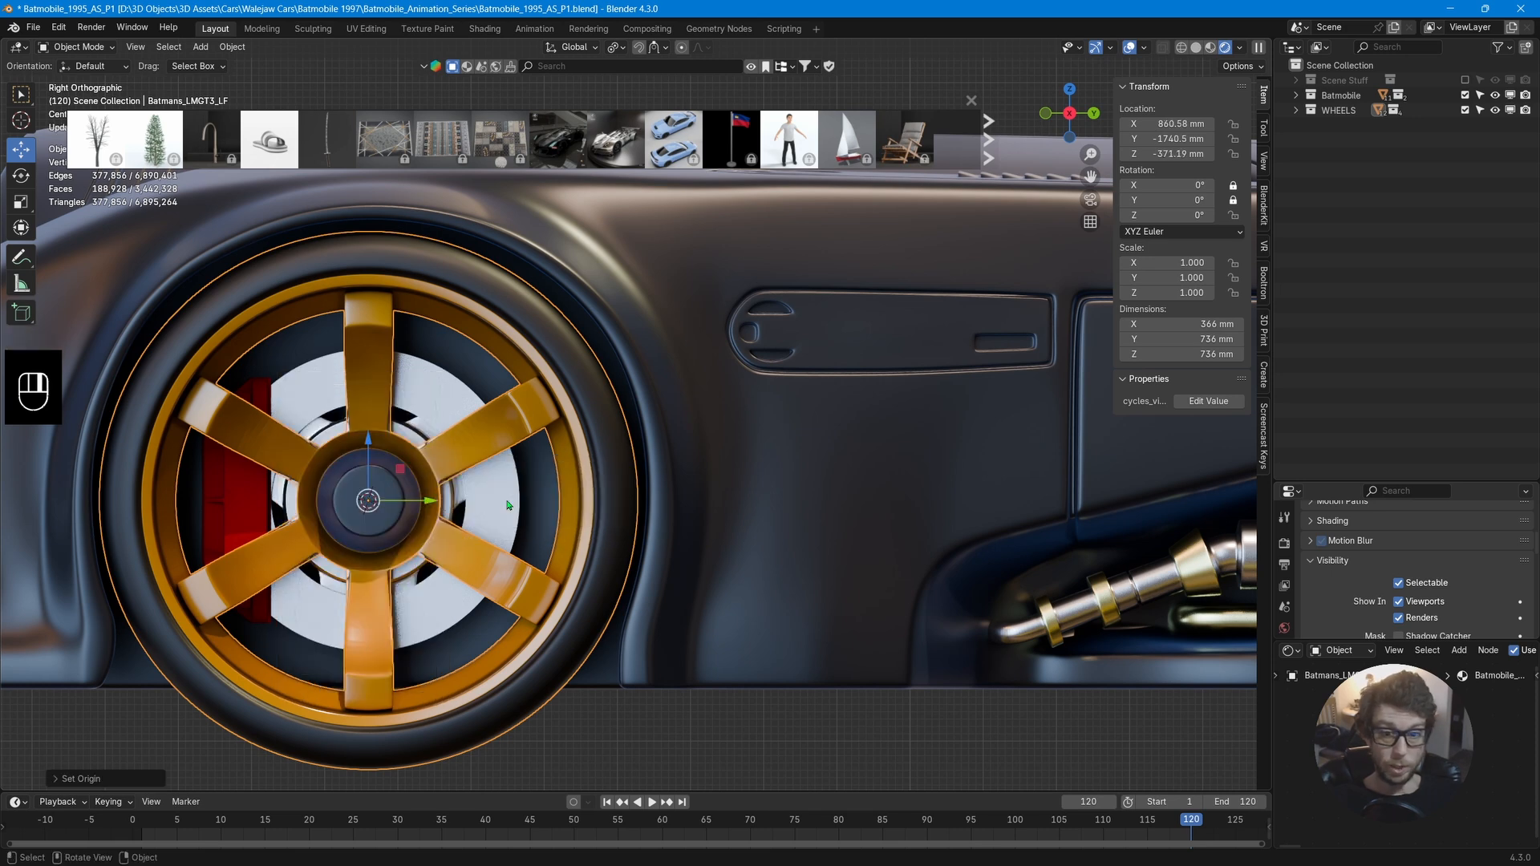
Select the front-left brake disc and set its origin to the 3D cursor.
click(305, 389)
right_click(305, 391)
mouse_move(306, 386)
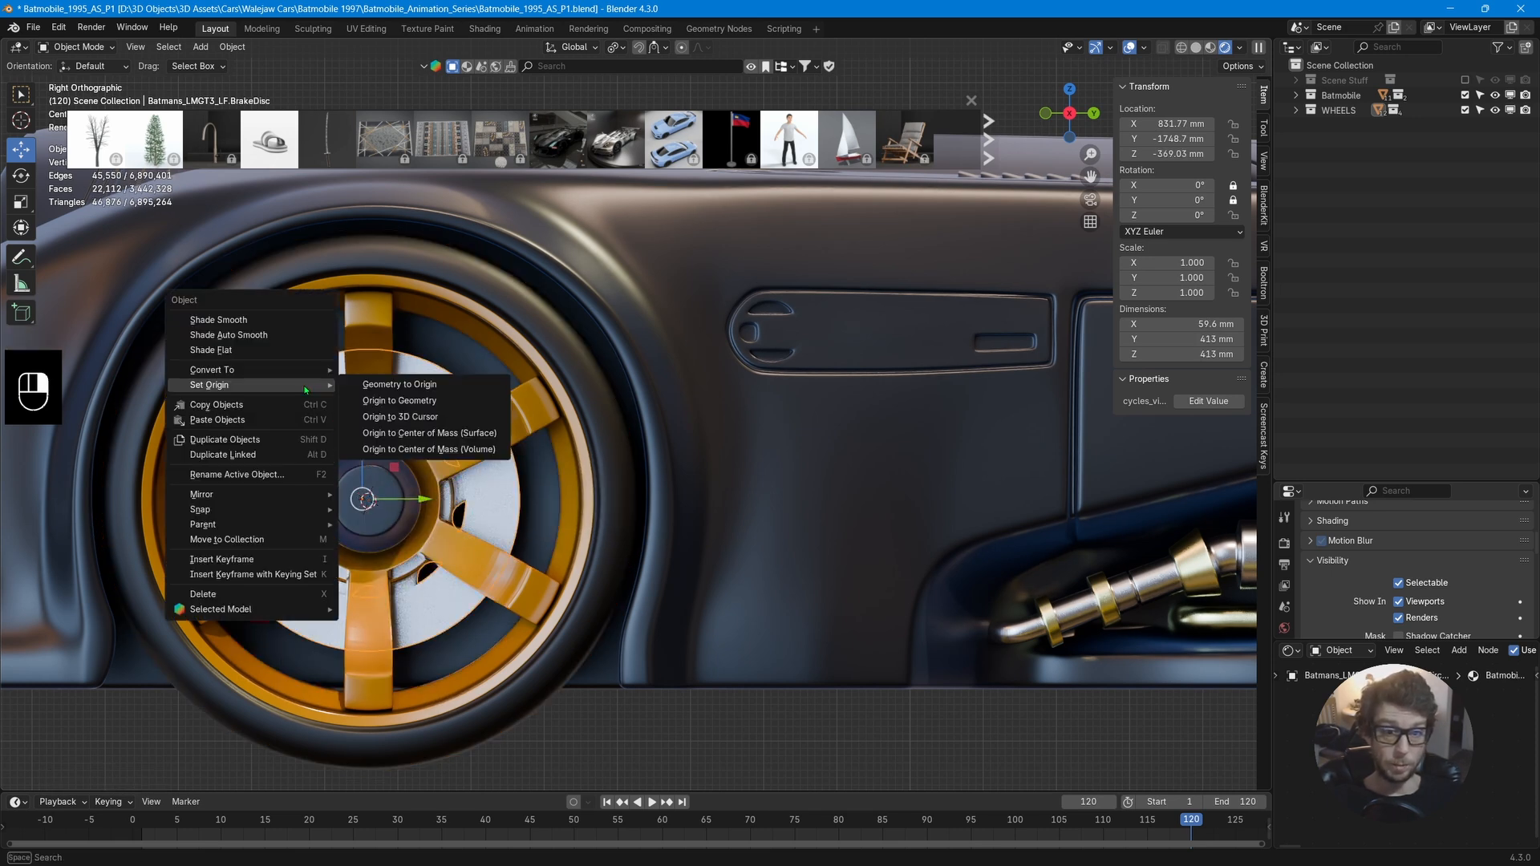
click(401, 416)
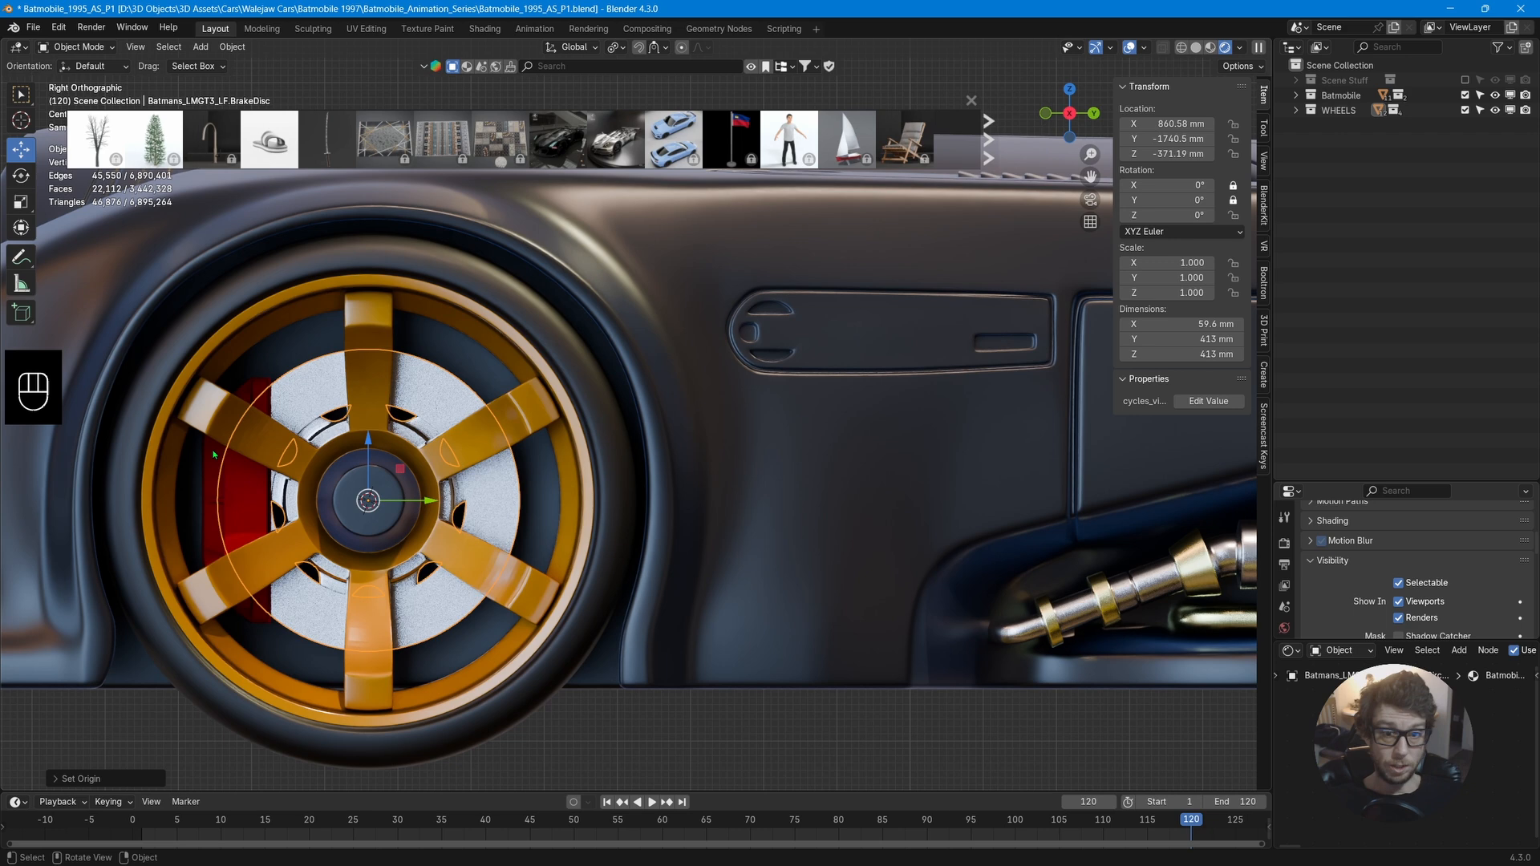
Select the front-left caliper and set its origin to the 3D cursor.
click(238, 490)
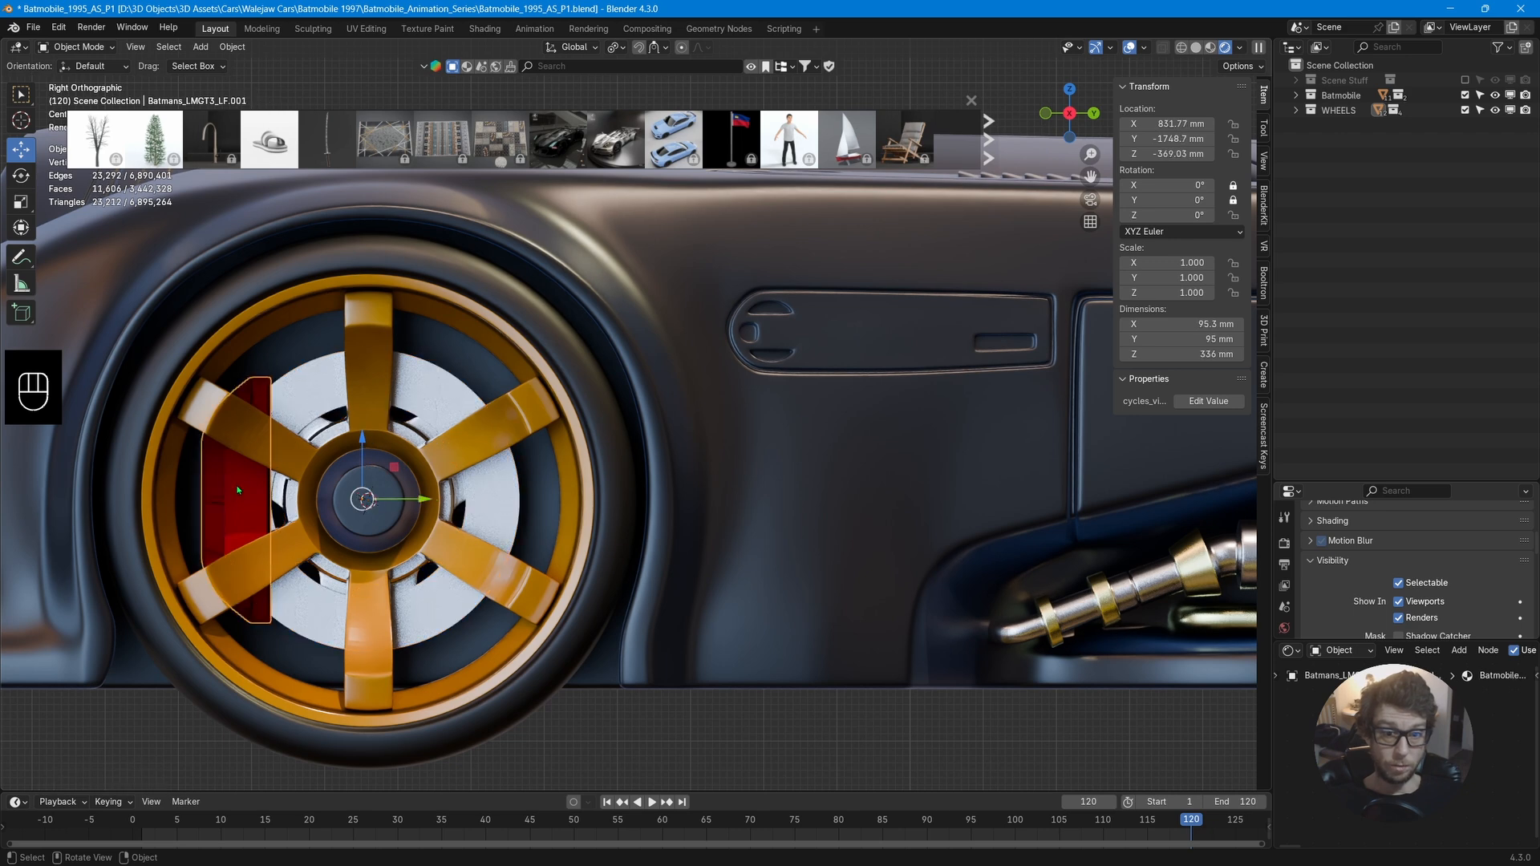
right_click(287, 427)
mouse_move(287, 425)
click(382, 454)
Select the rear-left wheel and apply its scale.
scroll(514, 458, down, 2)
middle_drag(526, 460, 597, 501)
scroll(566, 472, down, 9)
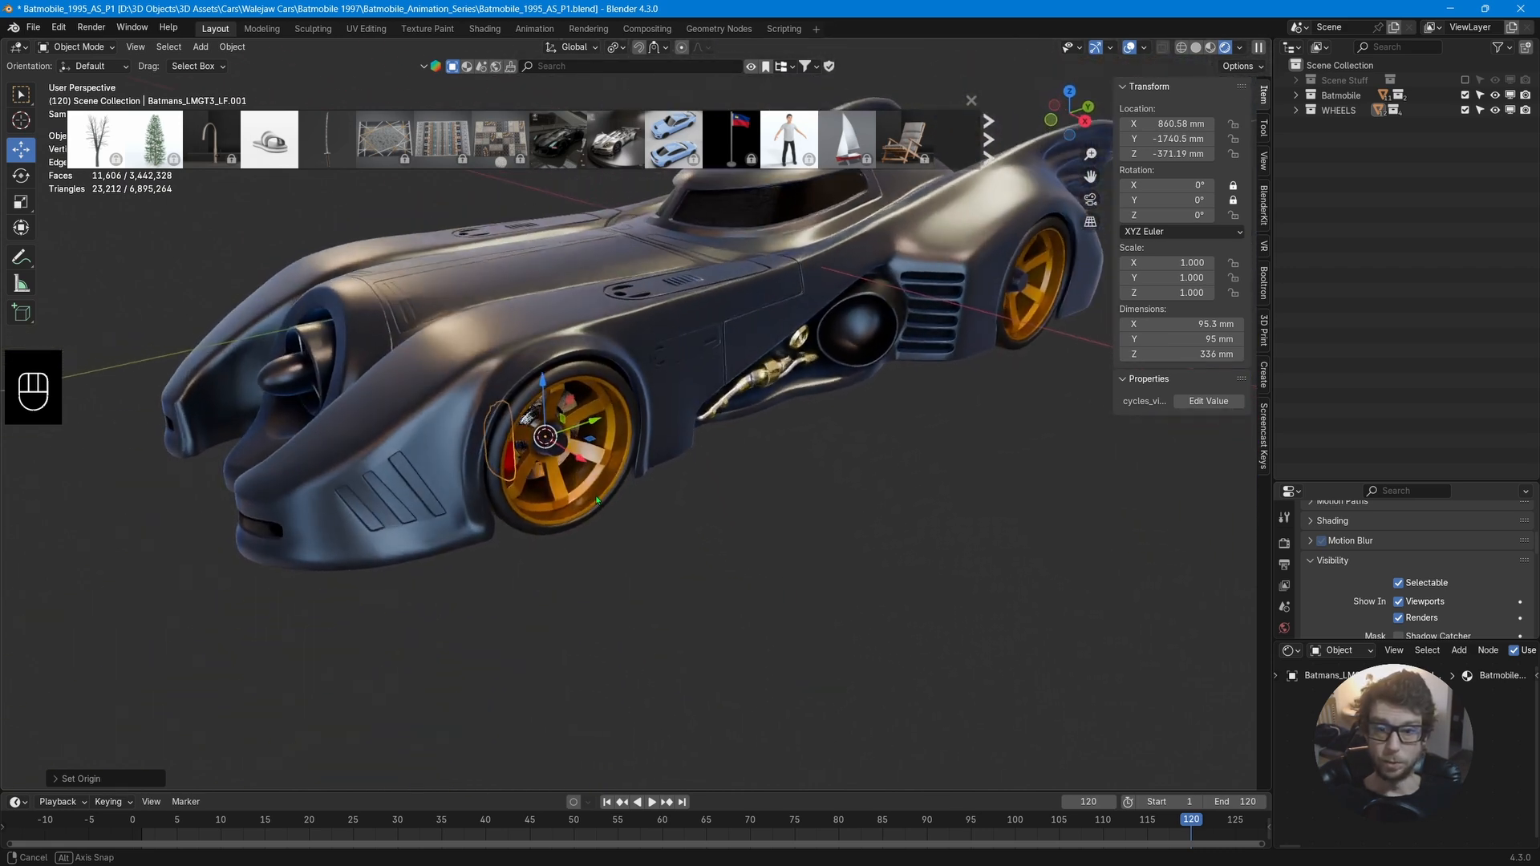
scroll(597, 501, up, 3)
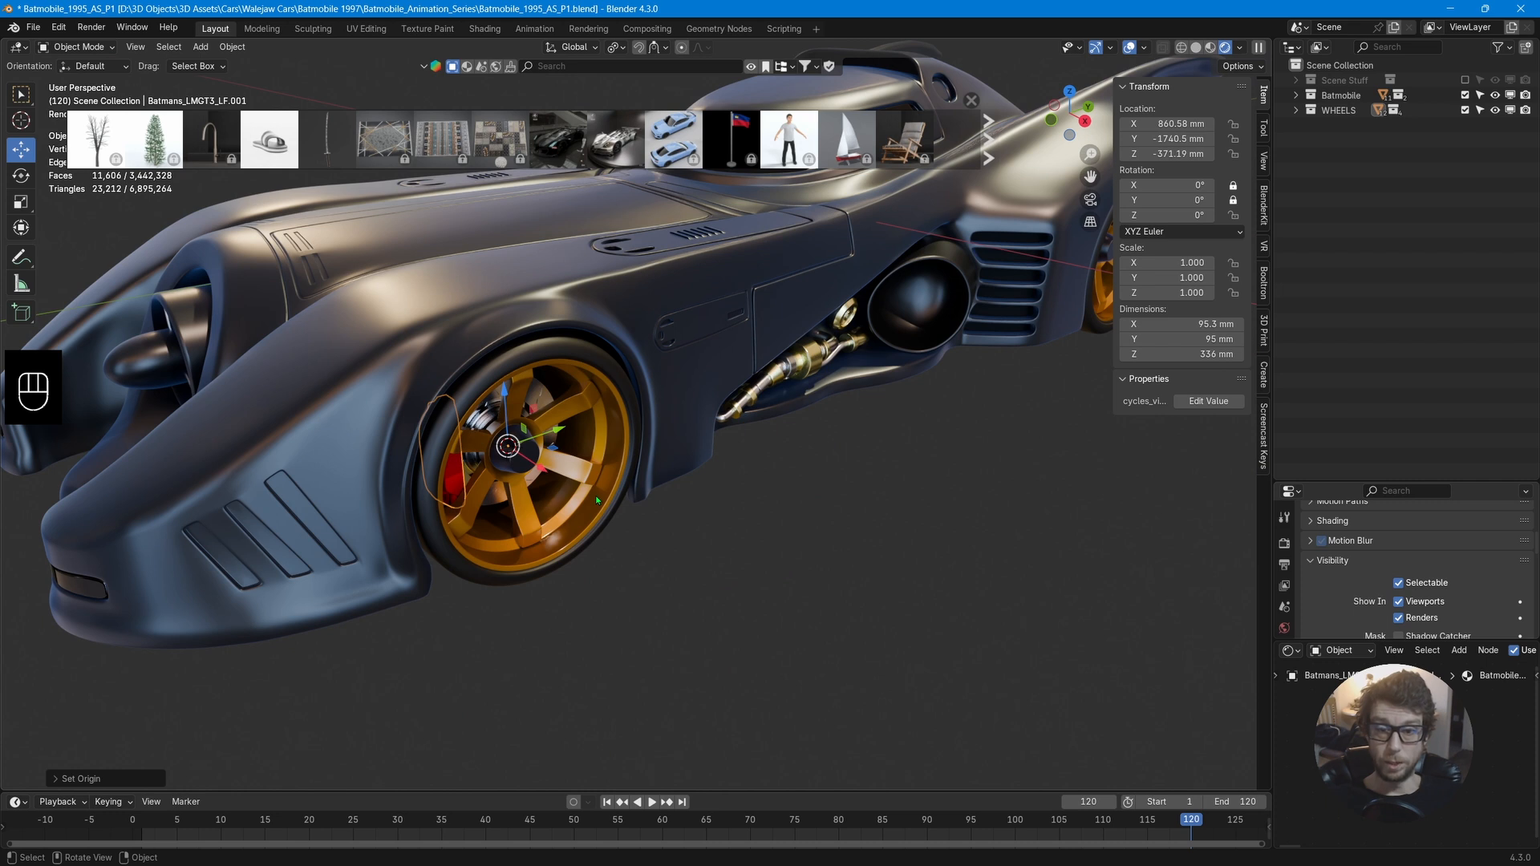
scroll(629, 492, down, 3)
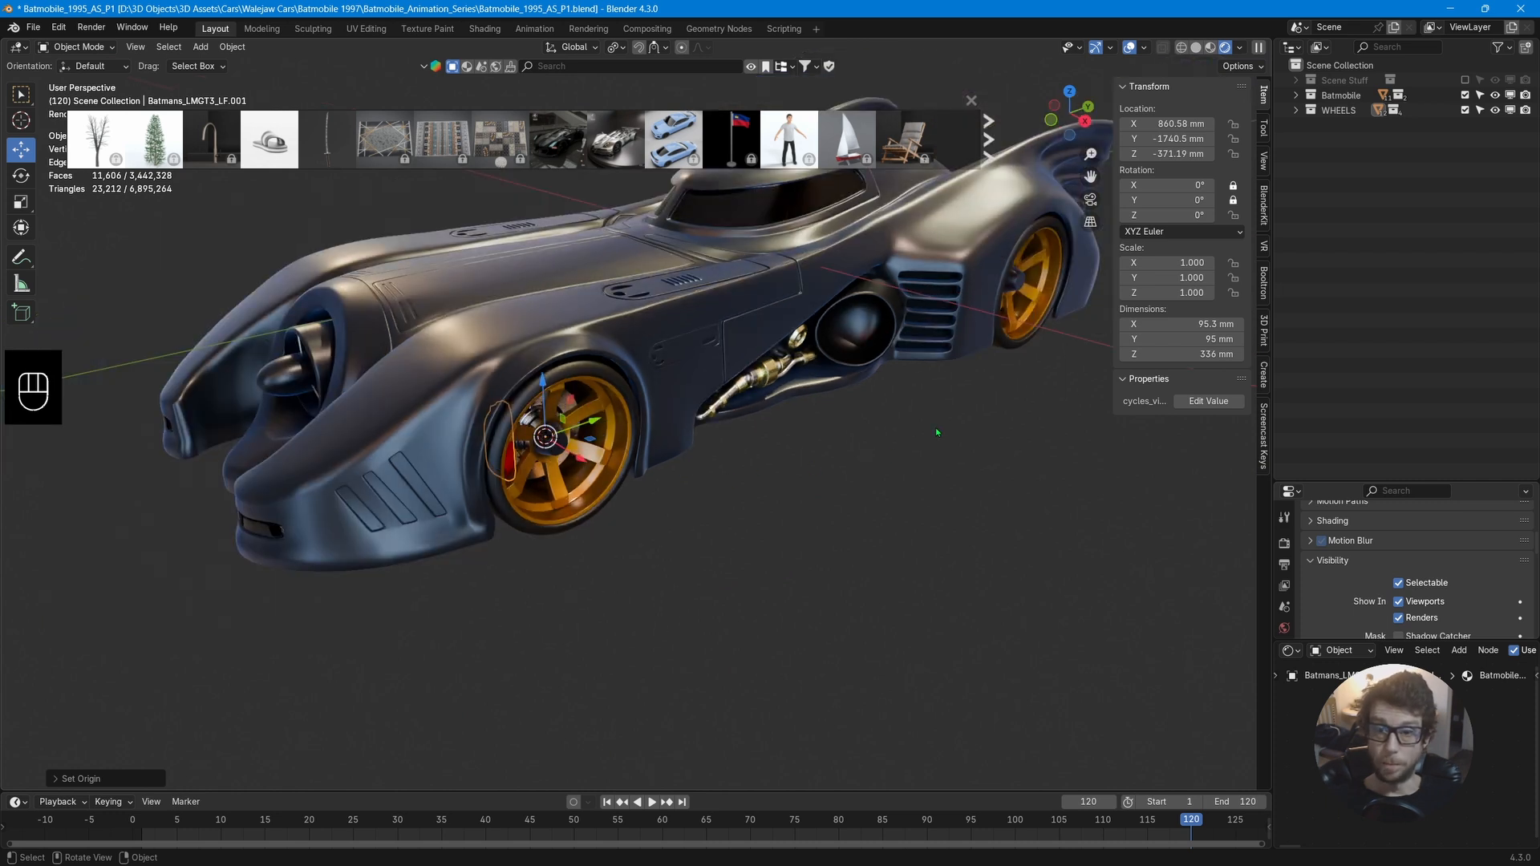
click(592, 504)
click(1042, 327)
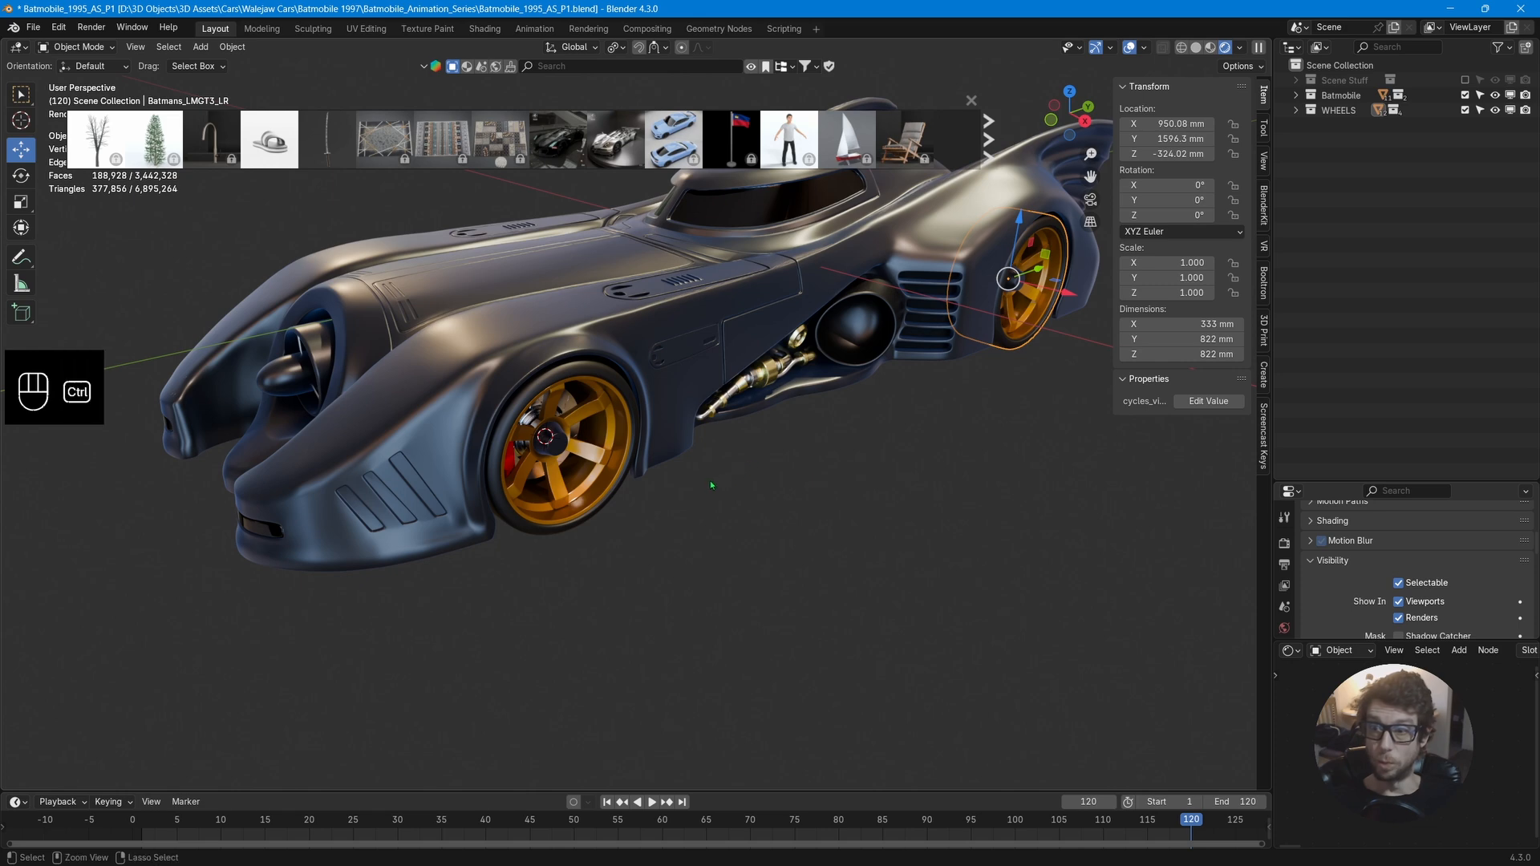
key(ctrl+a)
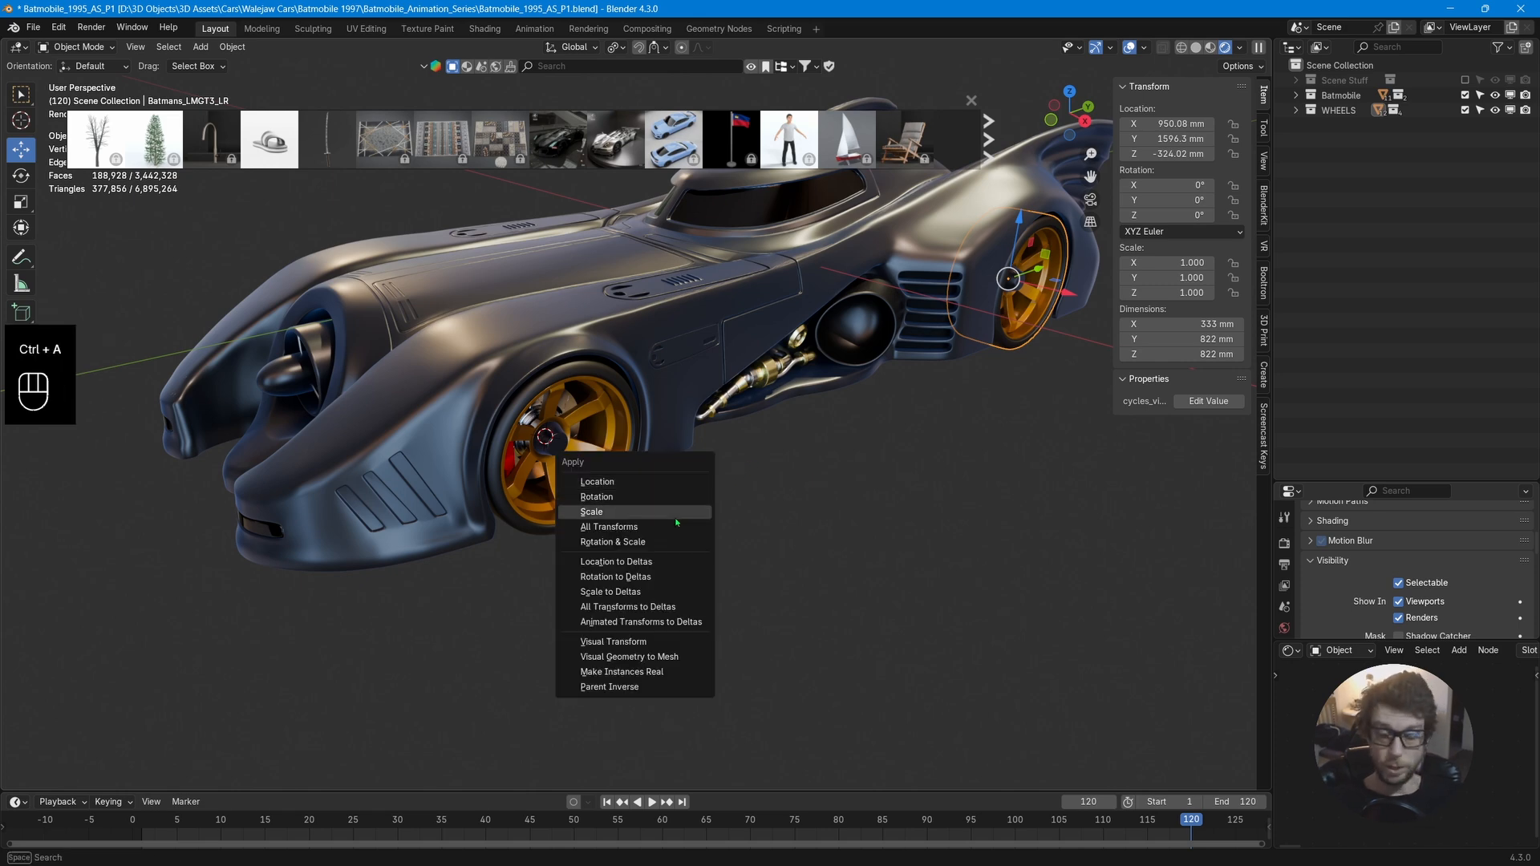
click(676, 518)
Select the front-right wheel and snap the 3D cursor to the centre of its whole mesh in Edit Mode.
middle_drag(834, 440, 975, 369)
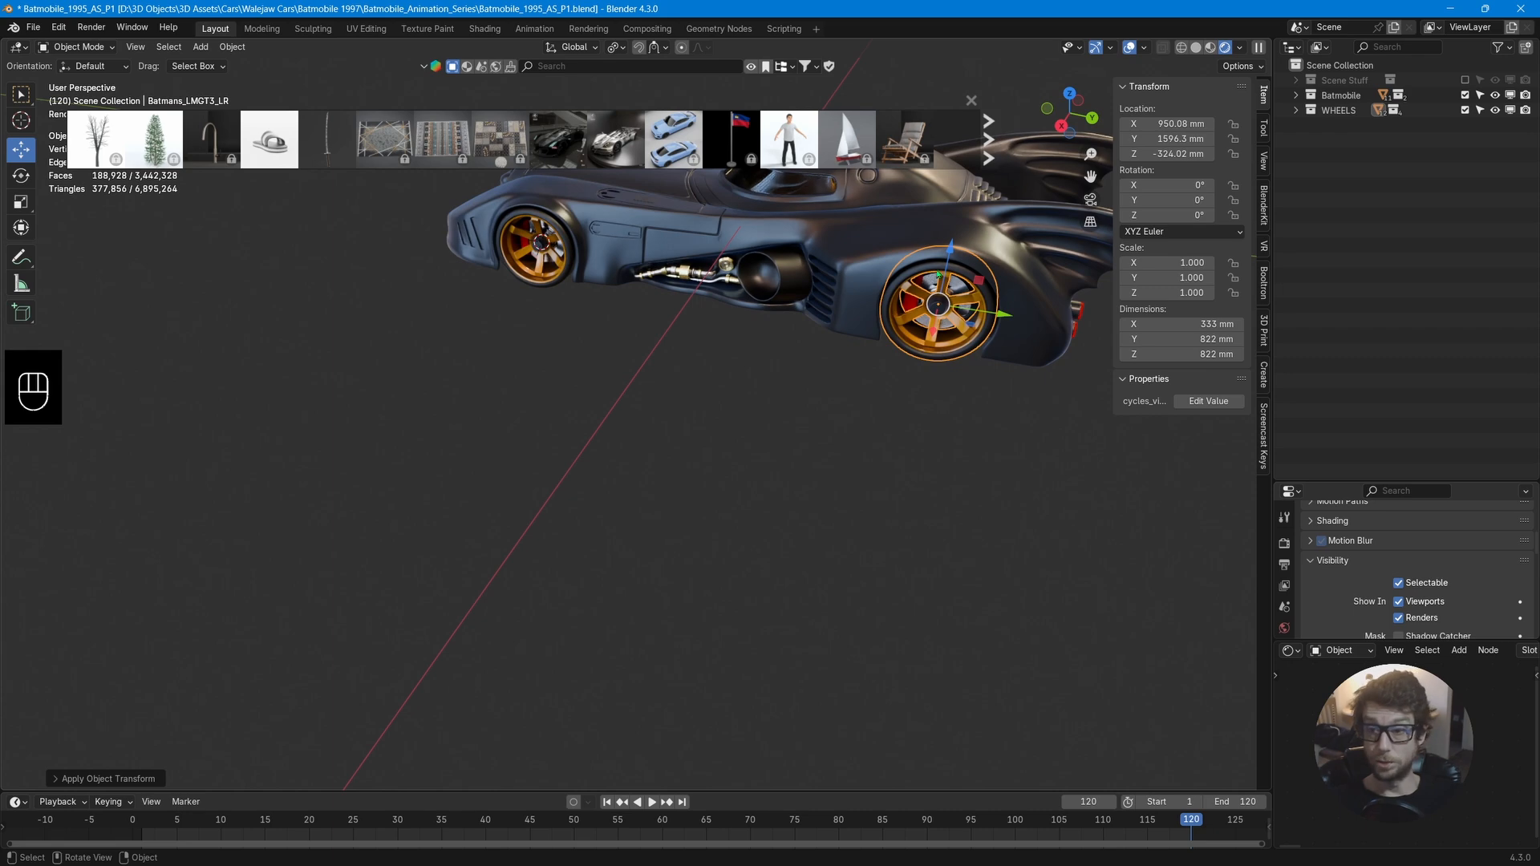
middle_drag(939, 275, 693, 485)
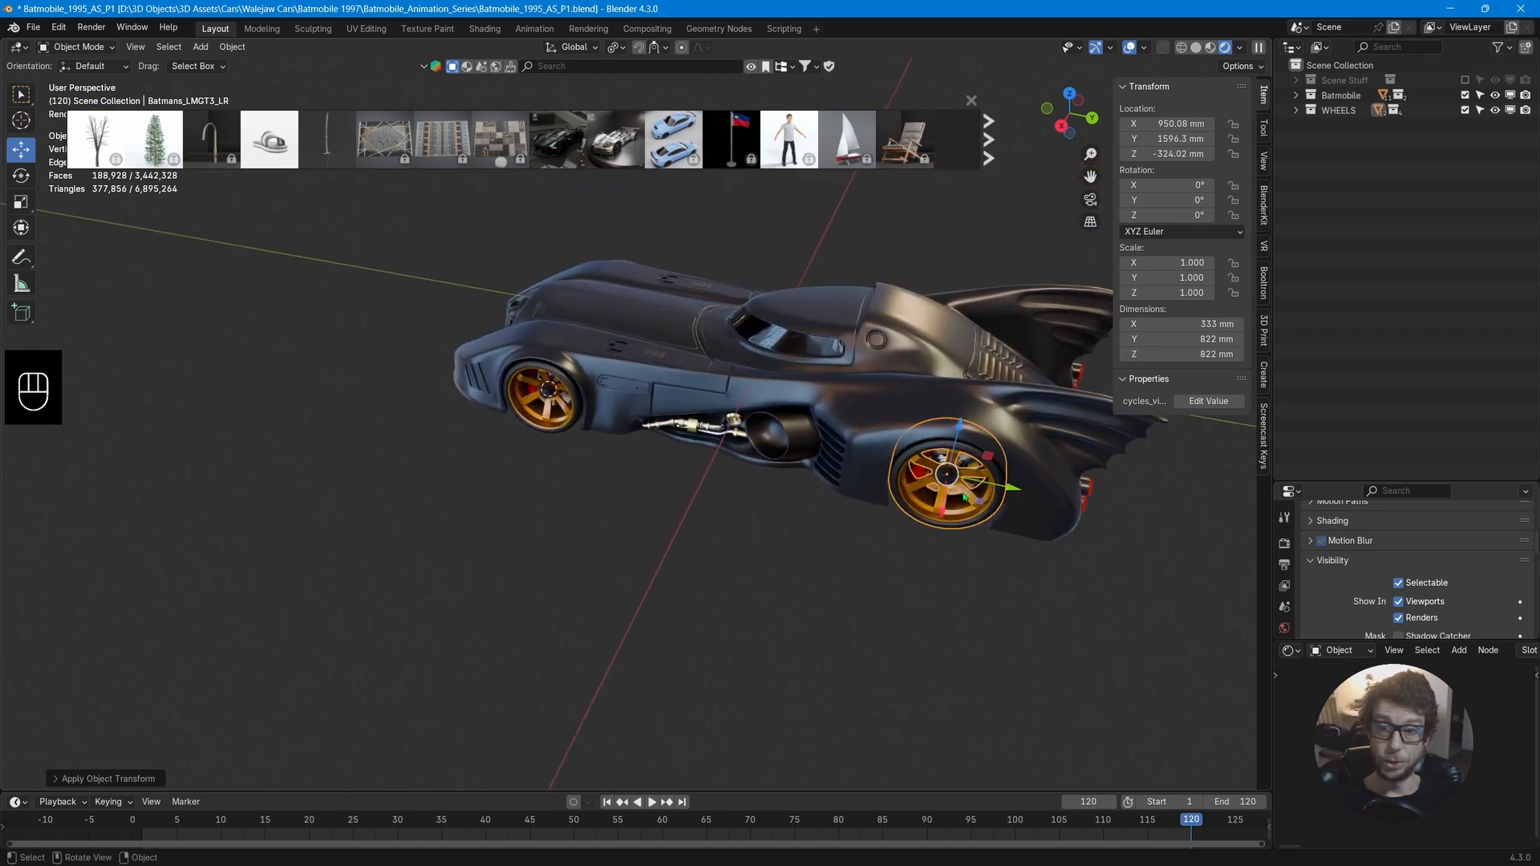
middle_drag(965, 497, 841, 552)
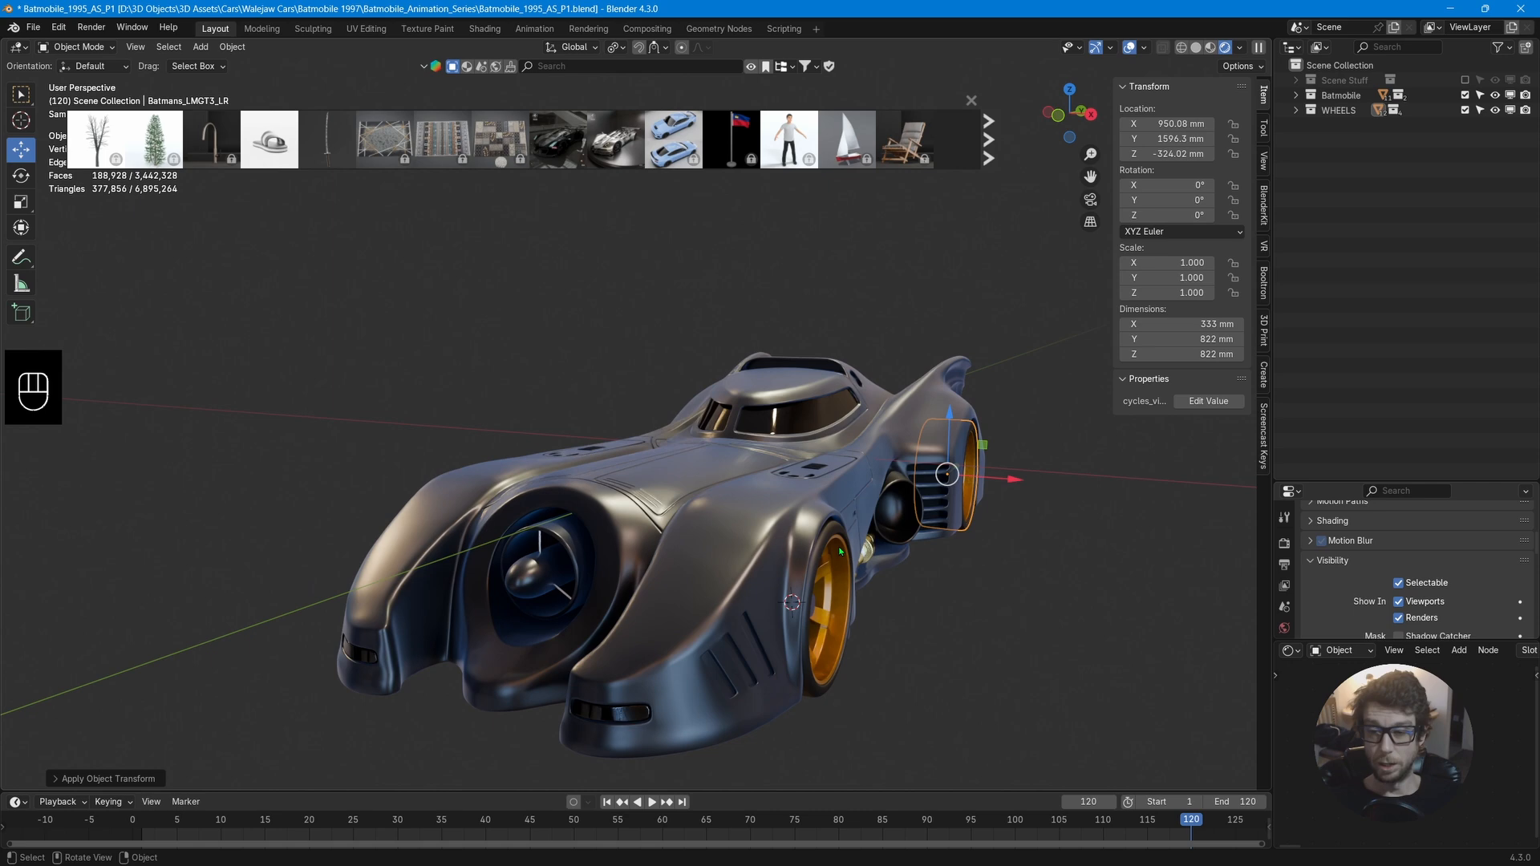
click(749, 545)
mouse_move(749, 545)
middle_down()
mouse_move(788, 522)
mouse_move(882, 520)
mouse_move(845, 536)
mouse_move(758, 527)
middle_up()
click(880, 525)
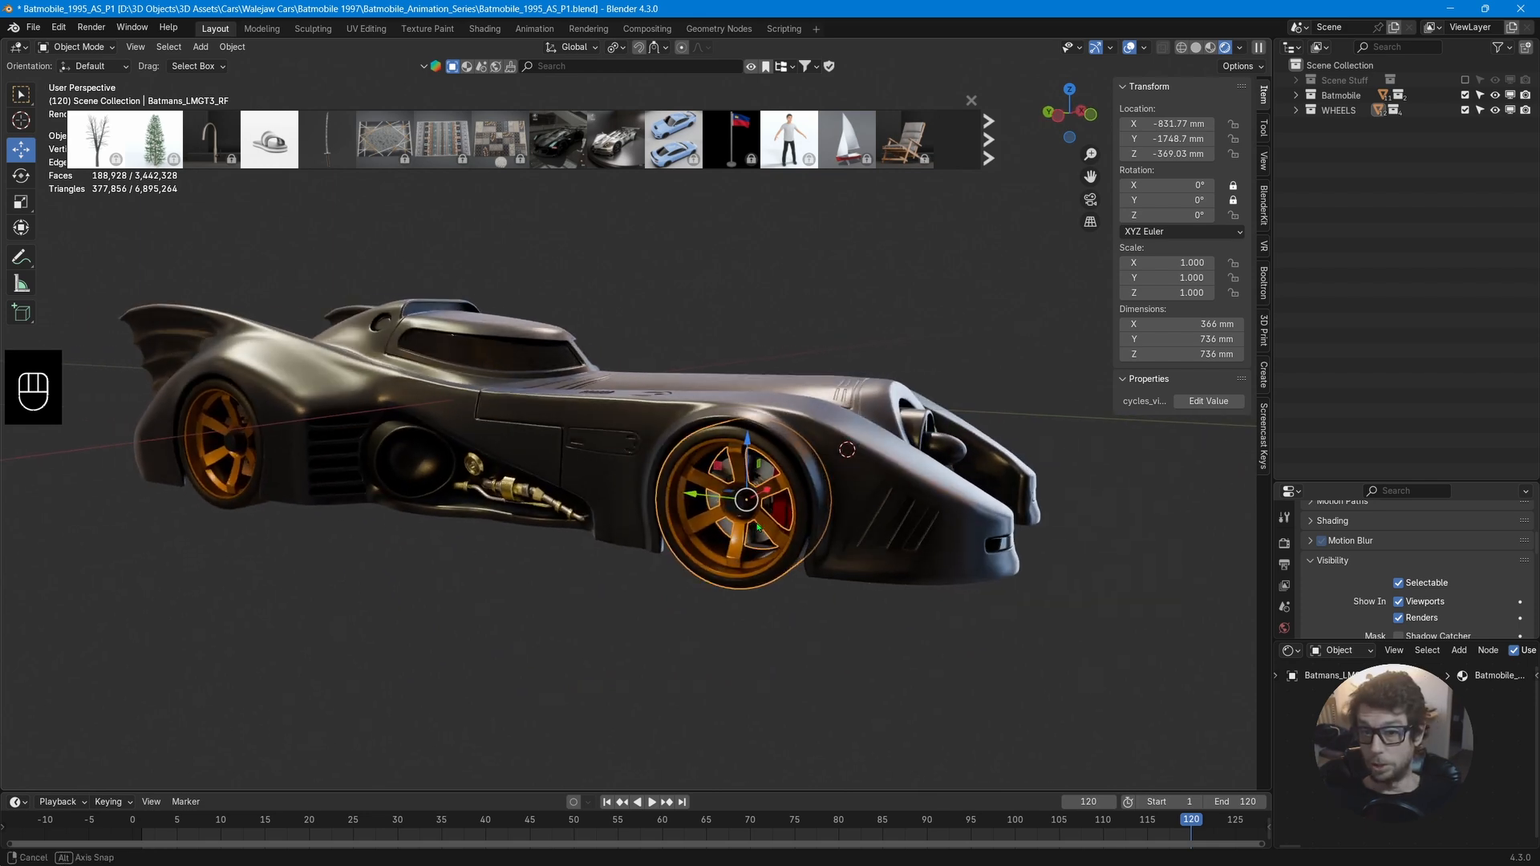
scroll(802, 530, up, 5)
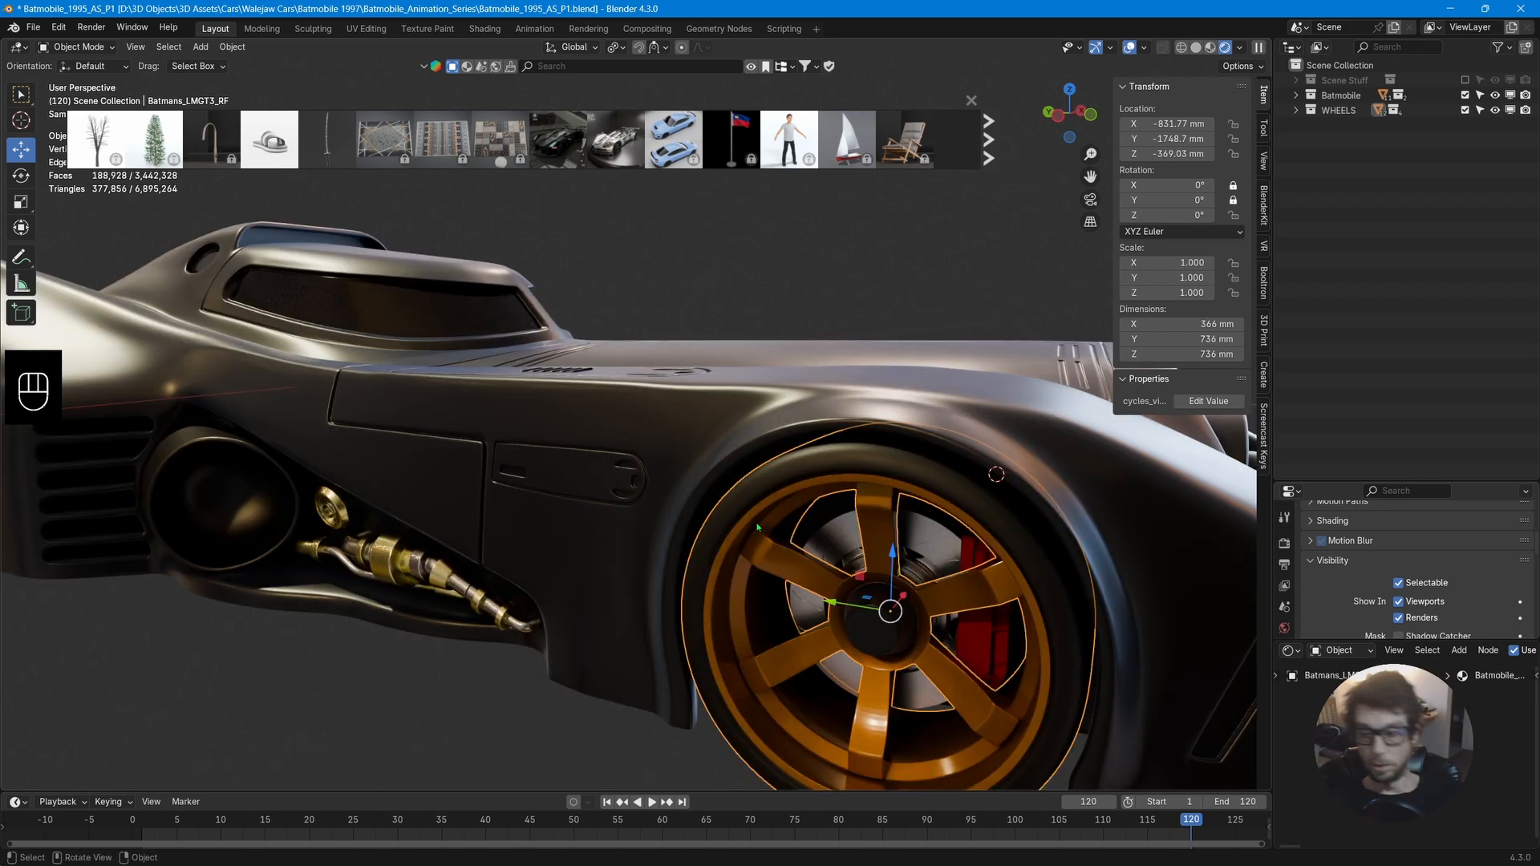
key(Tab)
key(a)
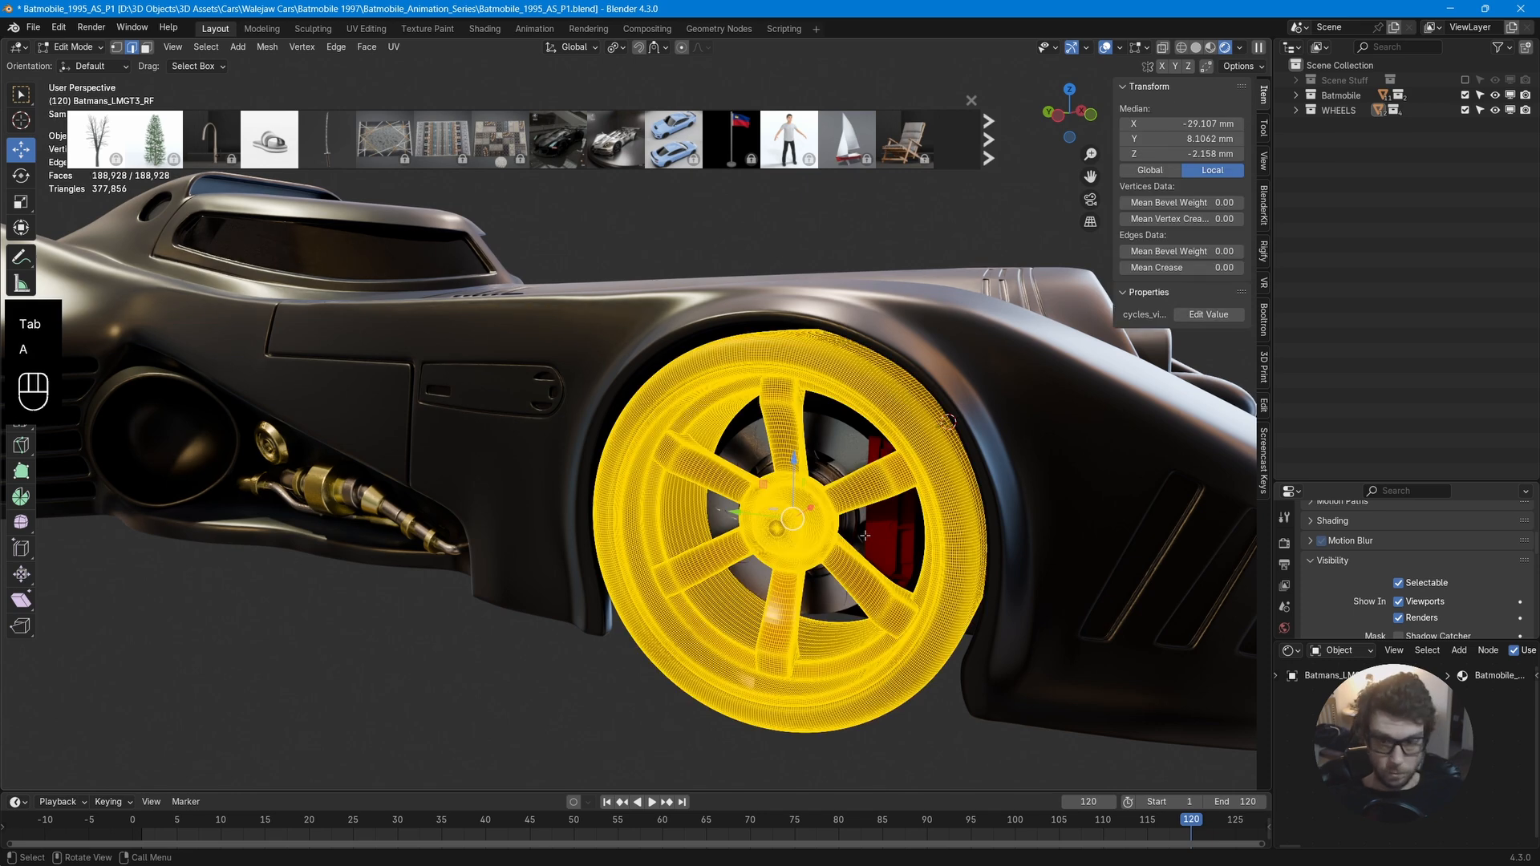
key(shift+s)
click(853, 624)
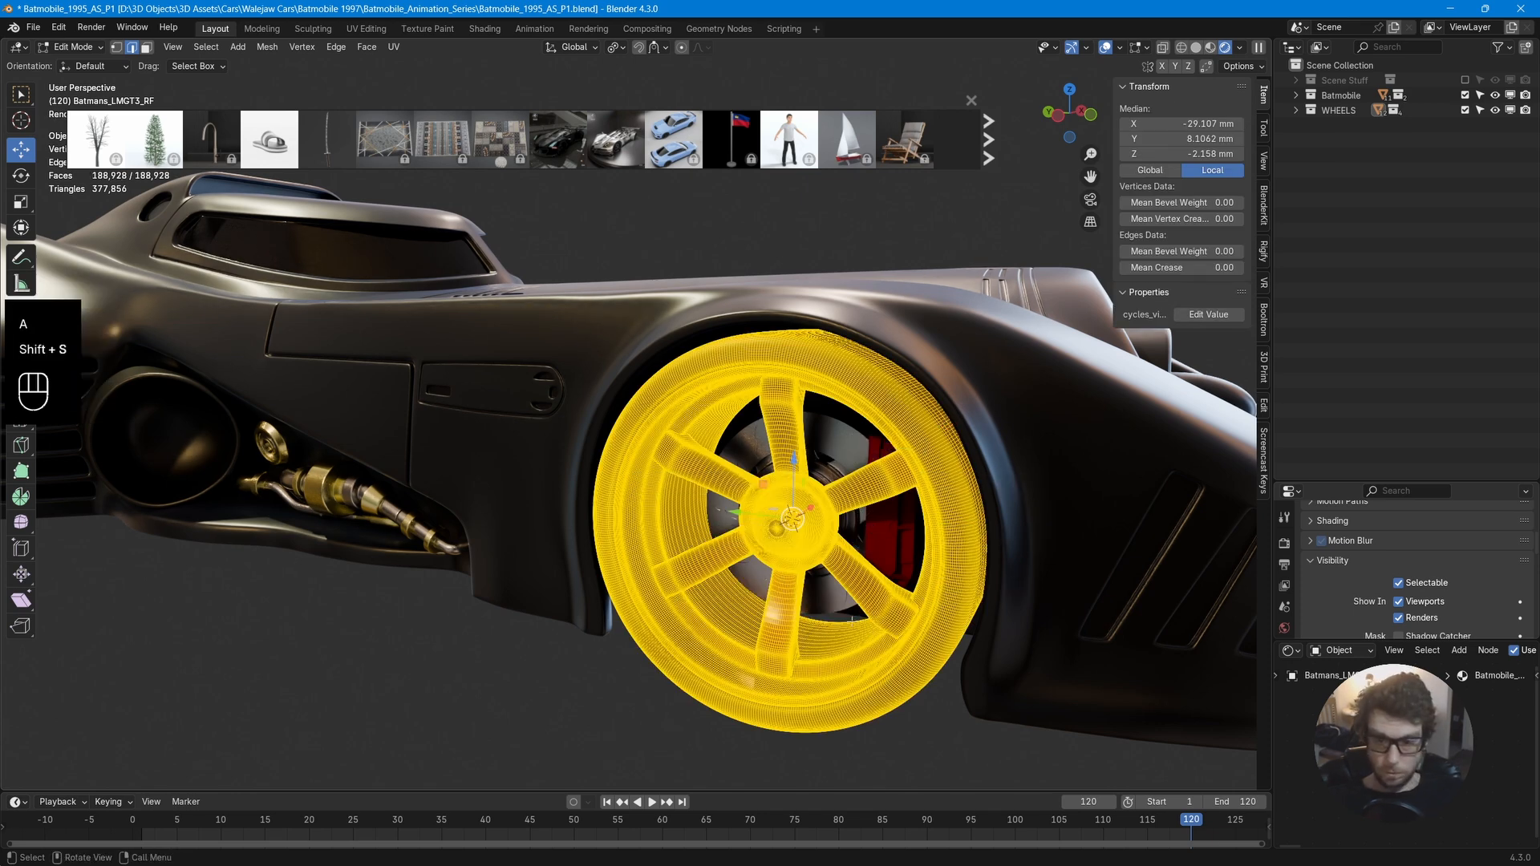
Set the front-right wheel's origin to the 3D cursor.
key(Tab)
right_click(791, 529)
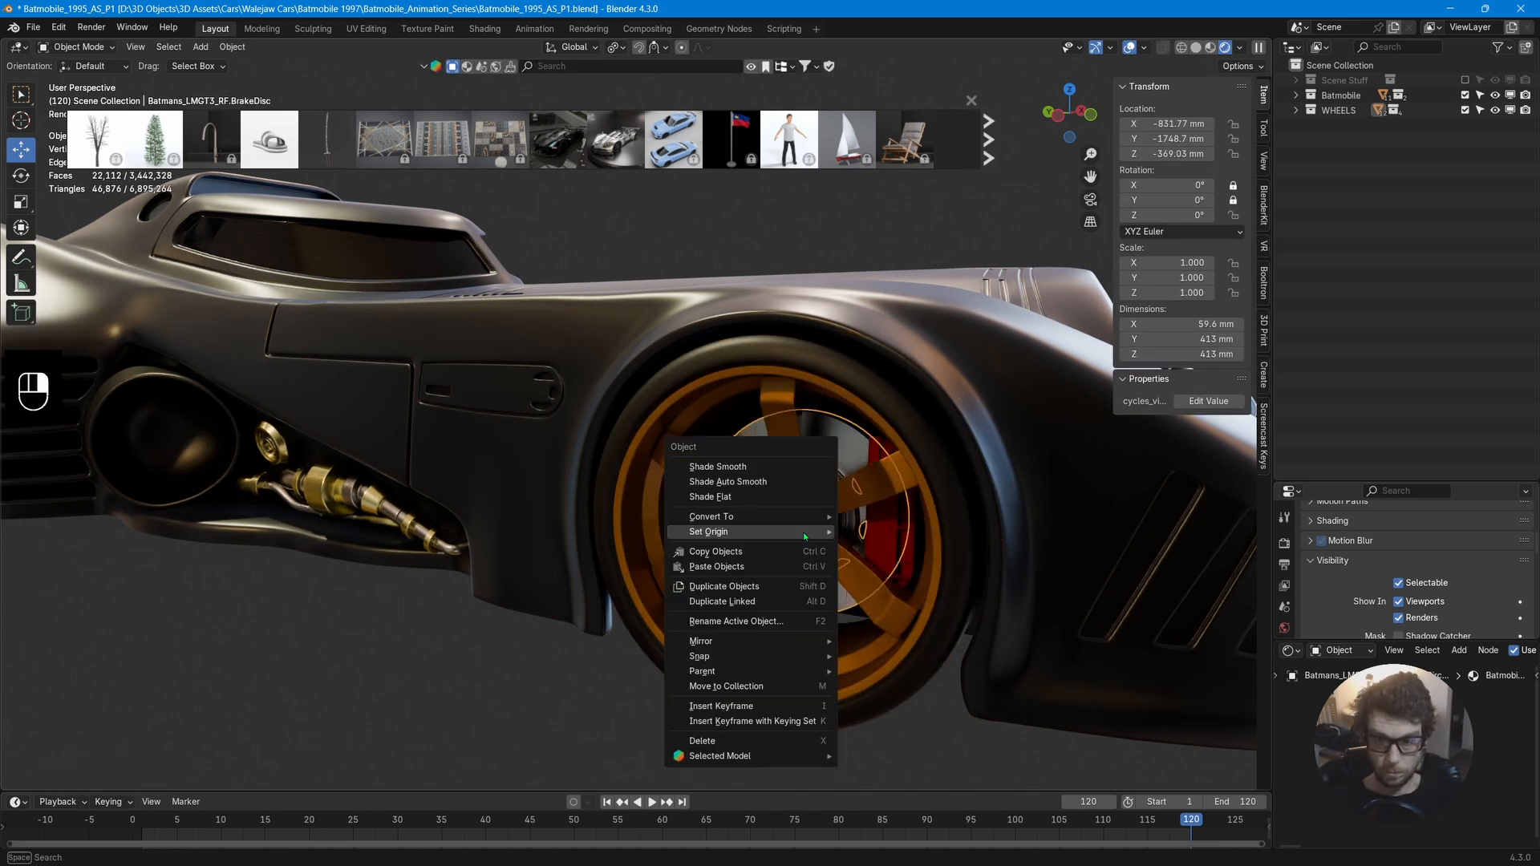
mouse_move(706, 533)
click(890, 540)
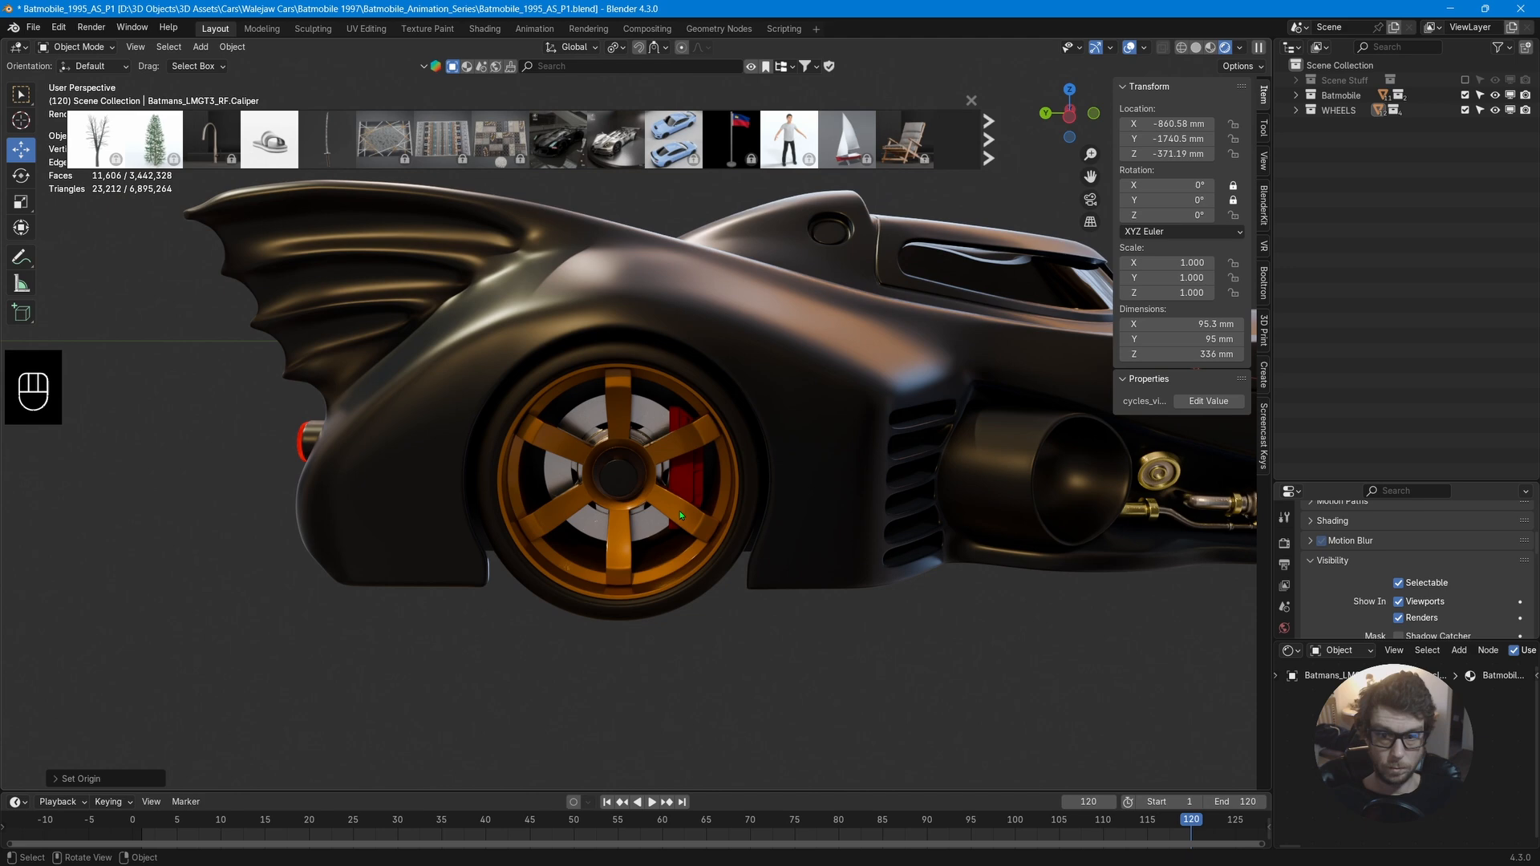
Snap the 3D cursor to the centre of the rear-right wheel's whole mesh in Edit Mode.
key(Tab)
key(shift+s)
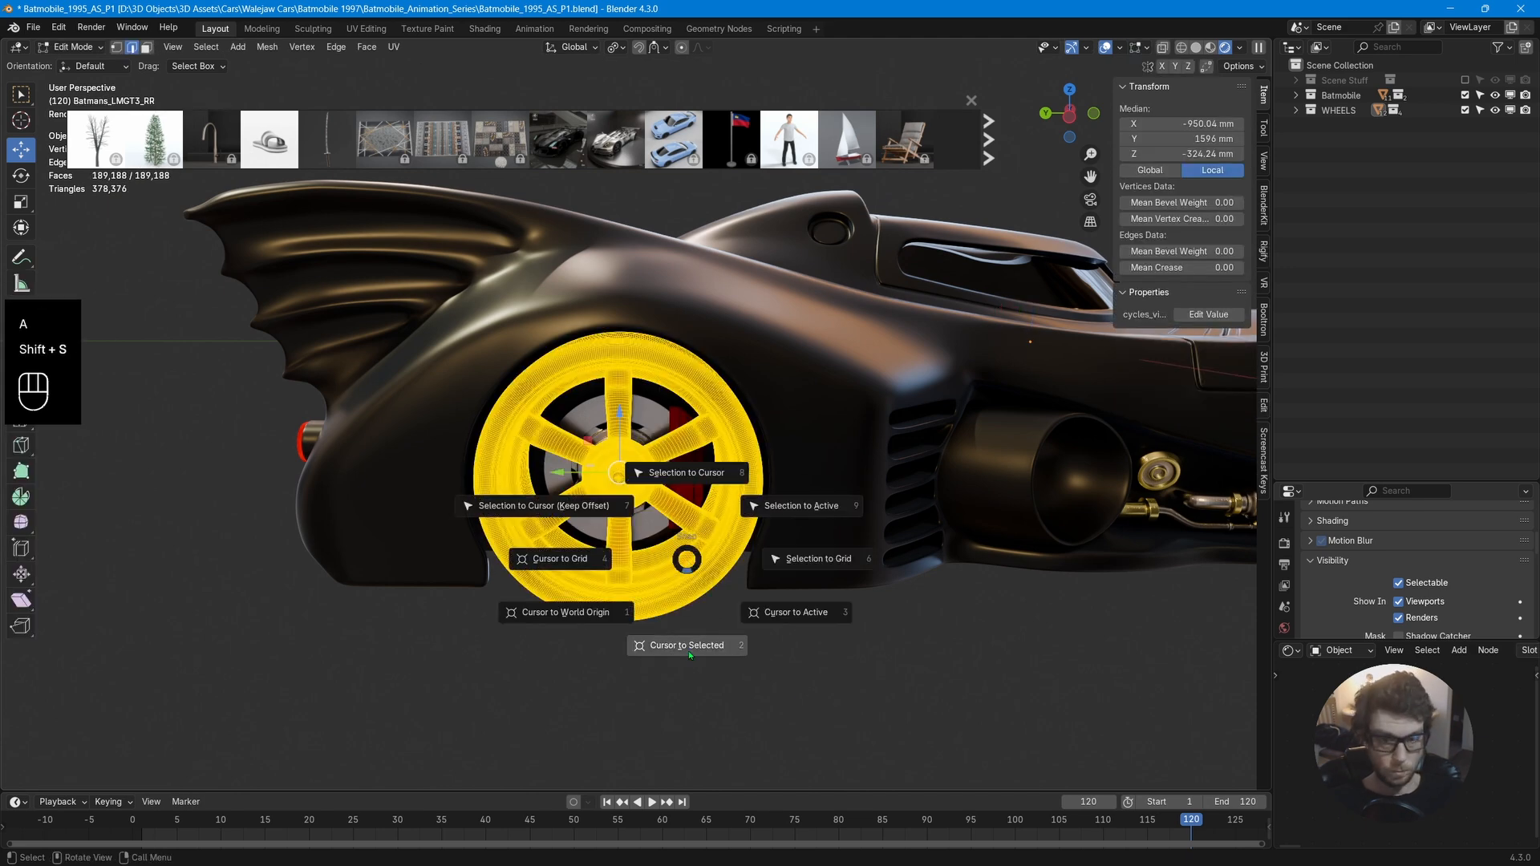
click(688, 652)
key(Tab)
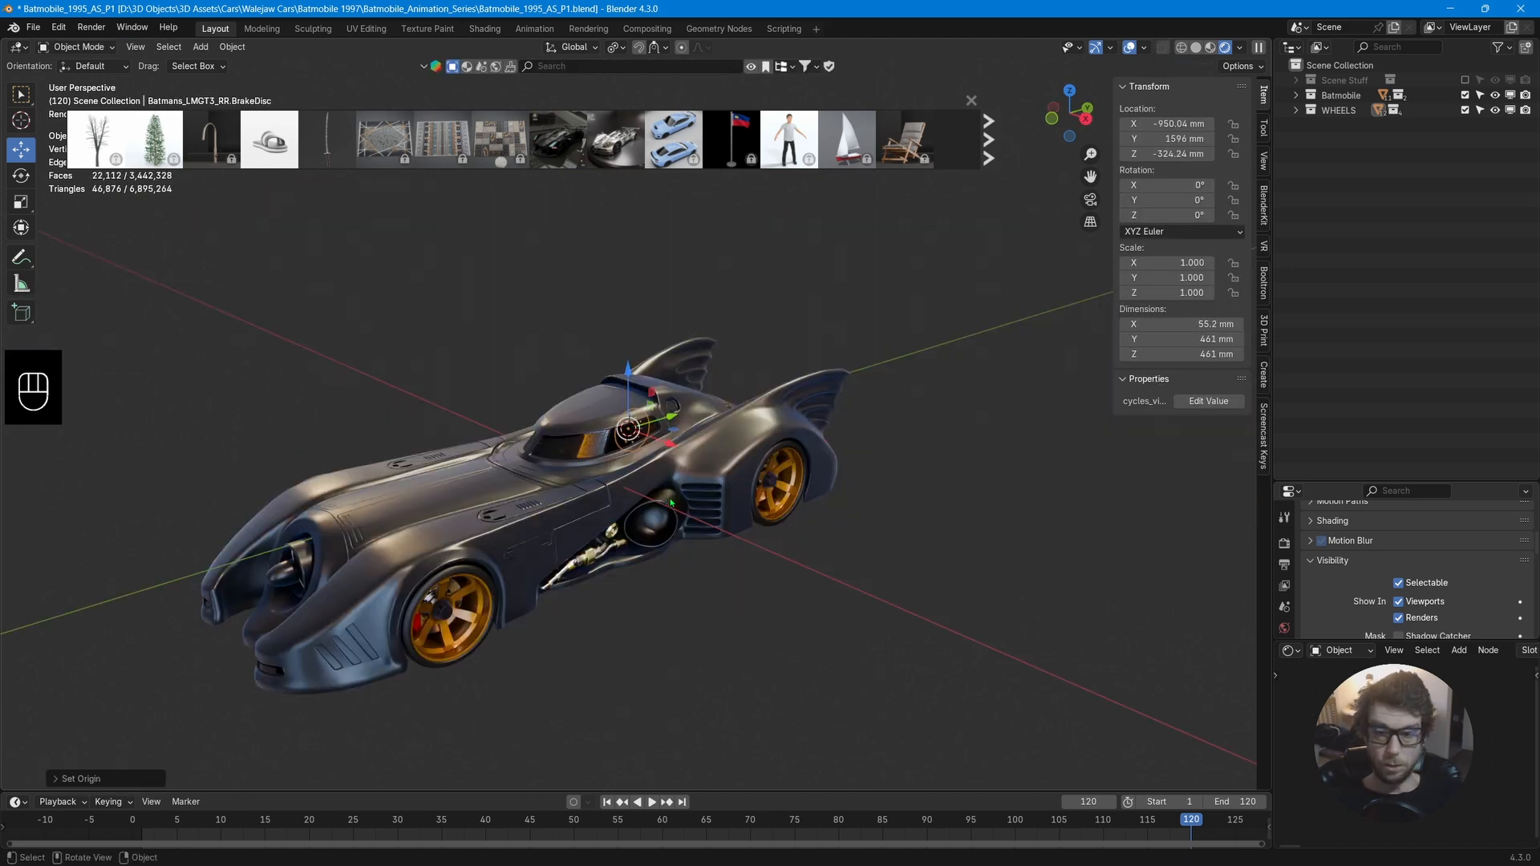
Select the front-left wheel and test-rotate it freely, around Y and around X, cancelling each rotation.
scroll(669, 504, up, 3)
middle_drag(669, 504, 726, 480)
click(579, 541)
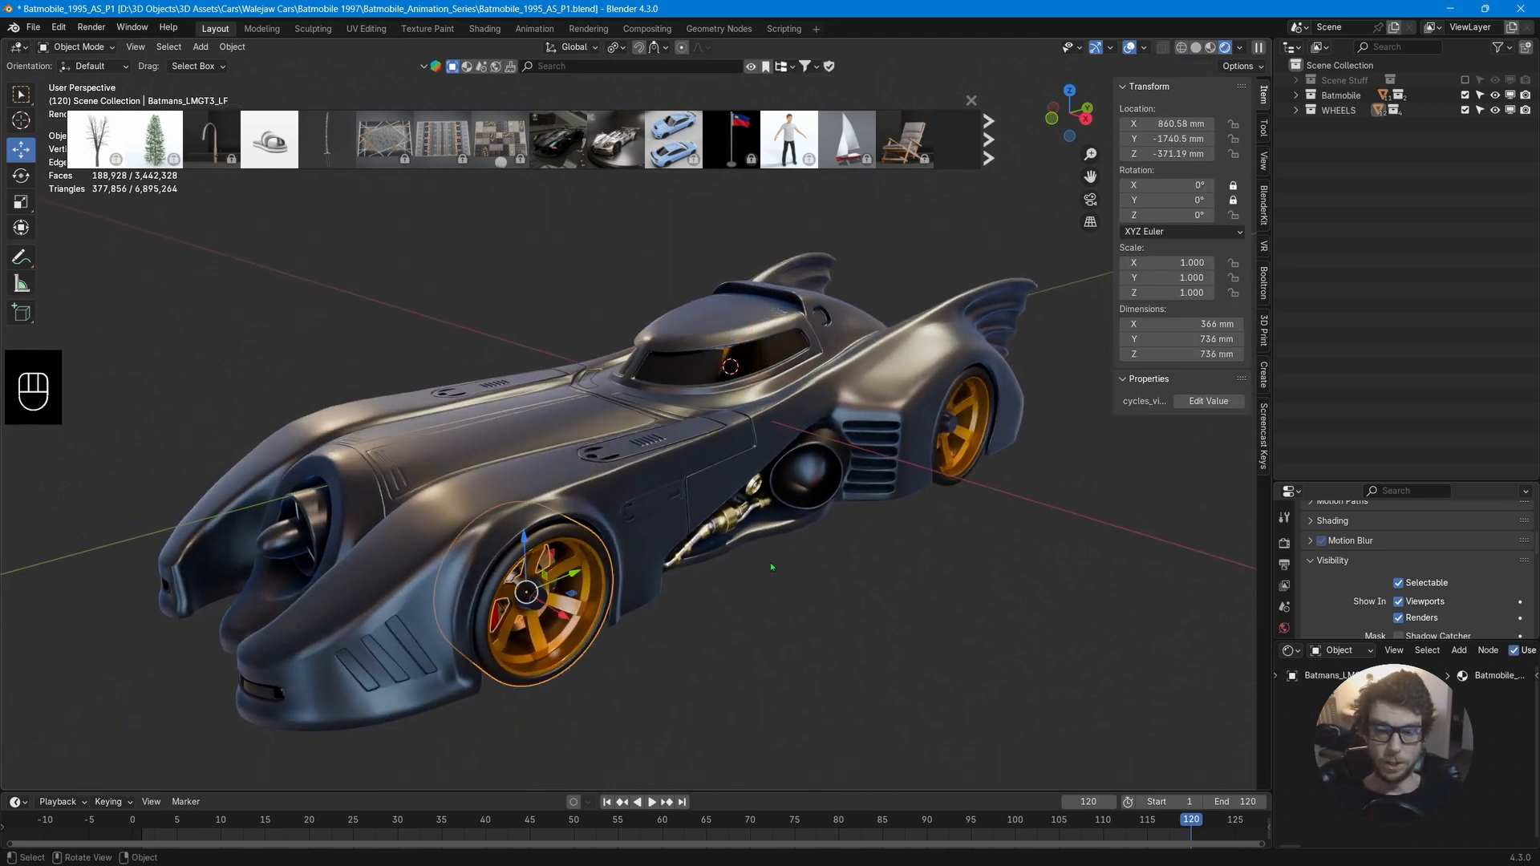
key(r)
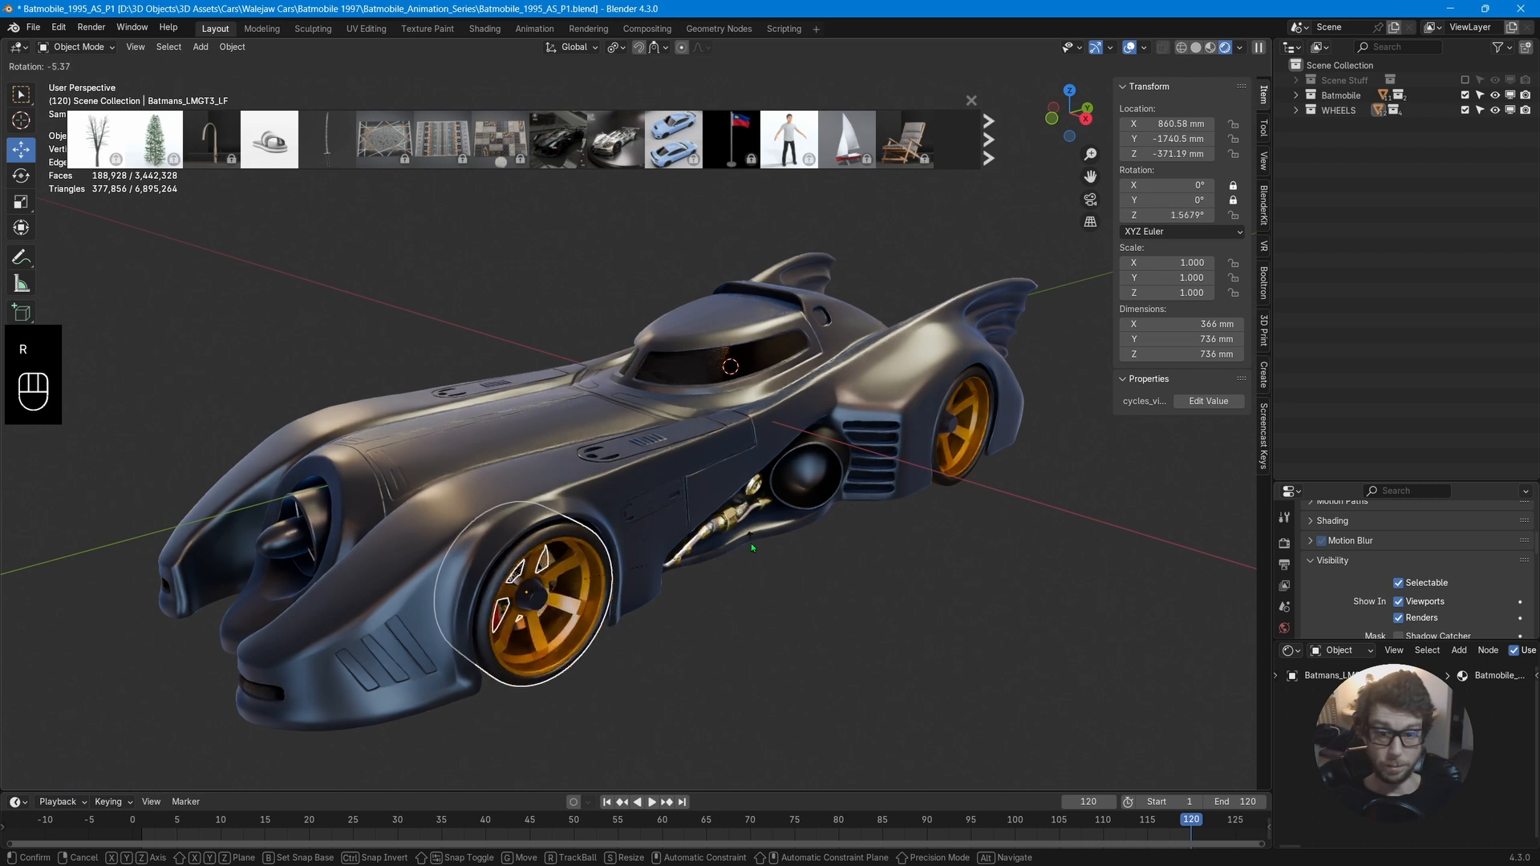
right_click(736, 526)
key(r)
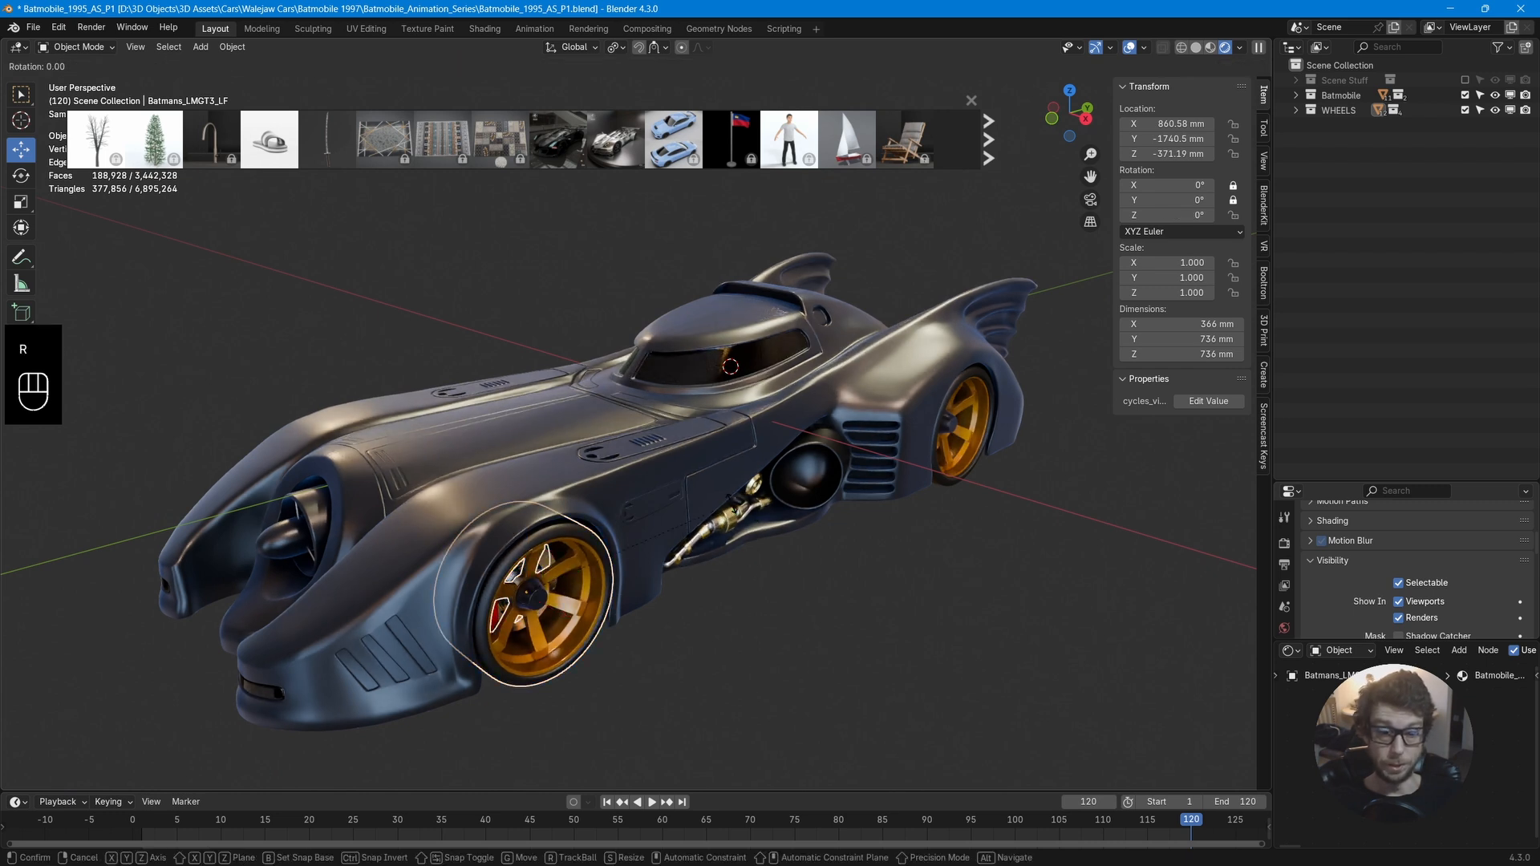
key(y)
right_click(752, 478)
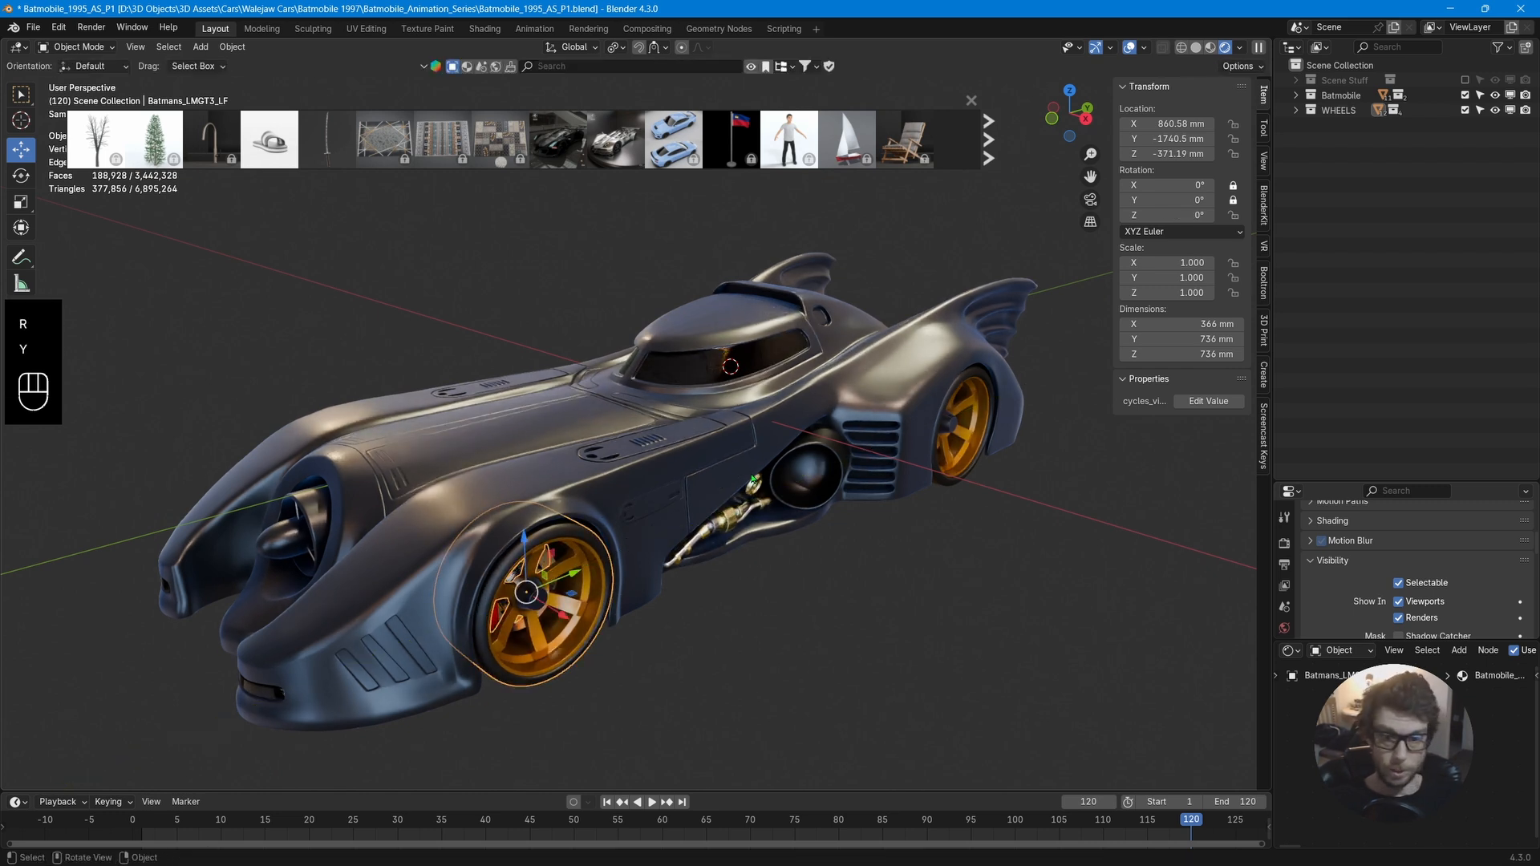
key(r)
key(x)
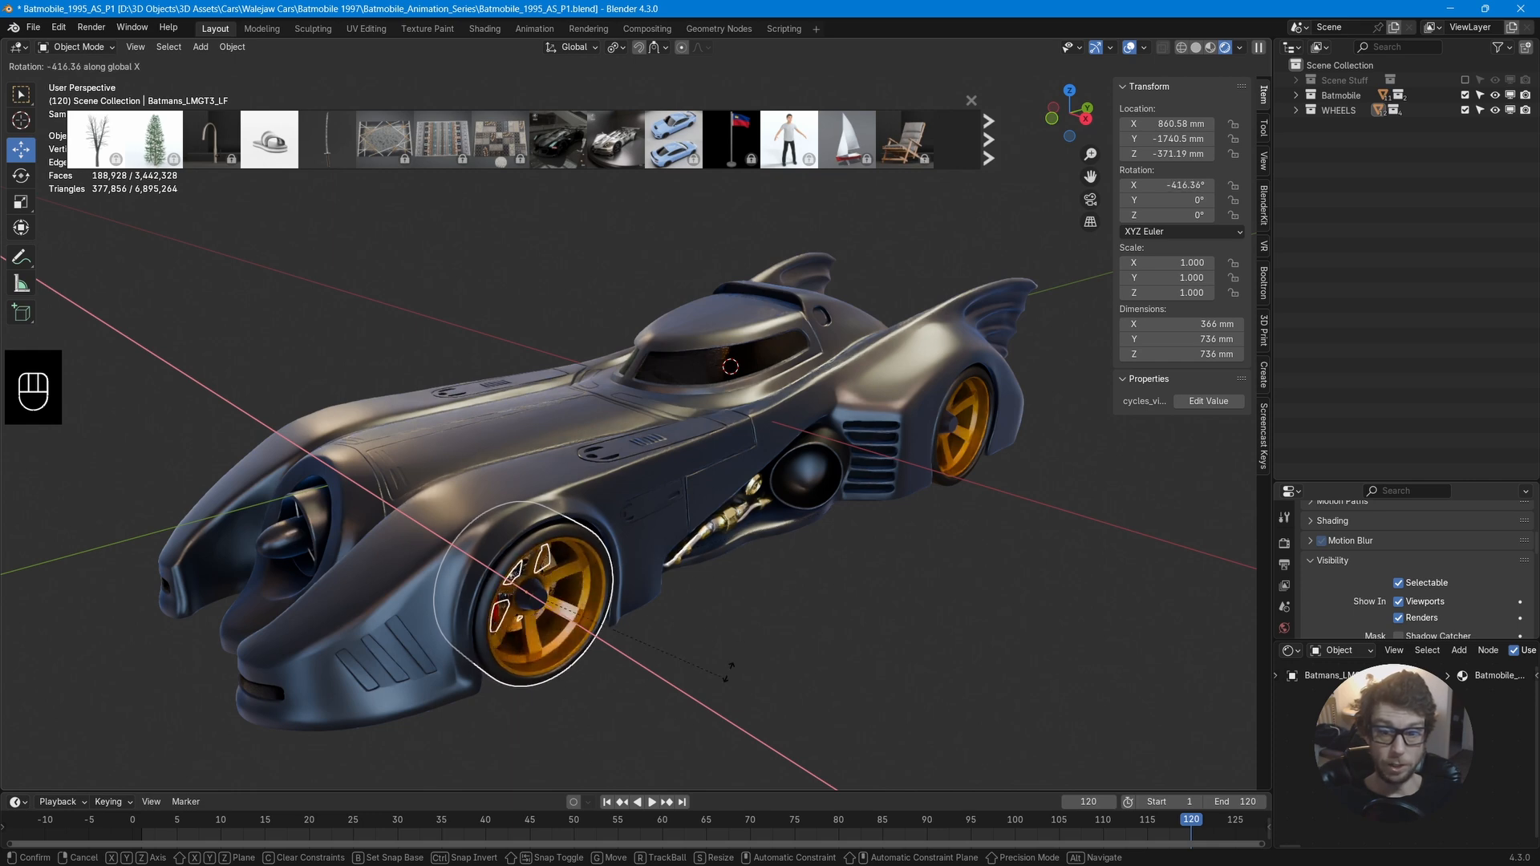
right_click(682, 515)
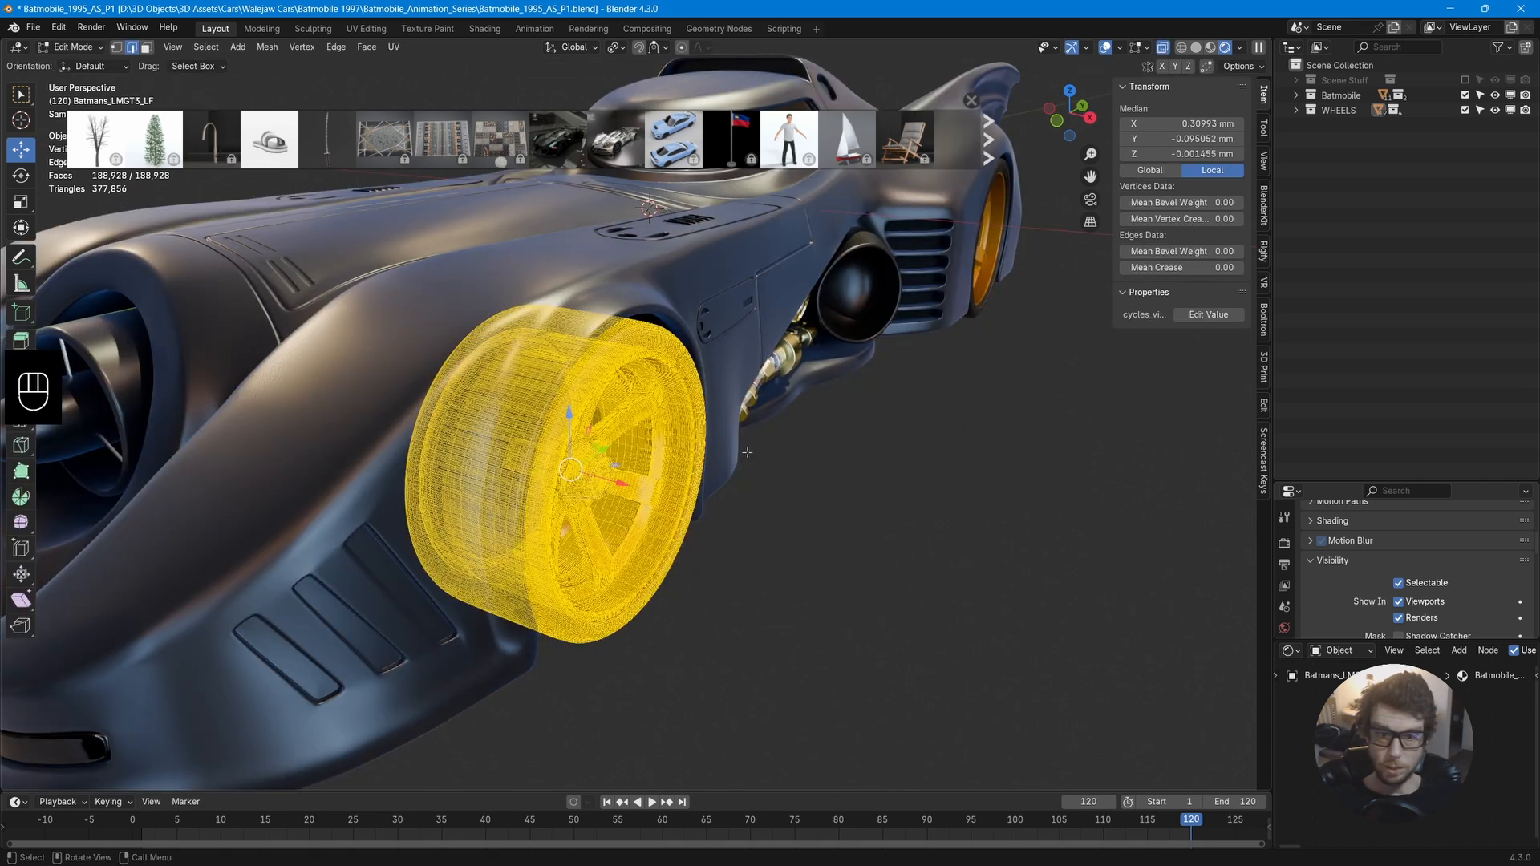
key(Tab)
Select the Batmobile body object.
scroll(745, 455, down, 6)
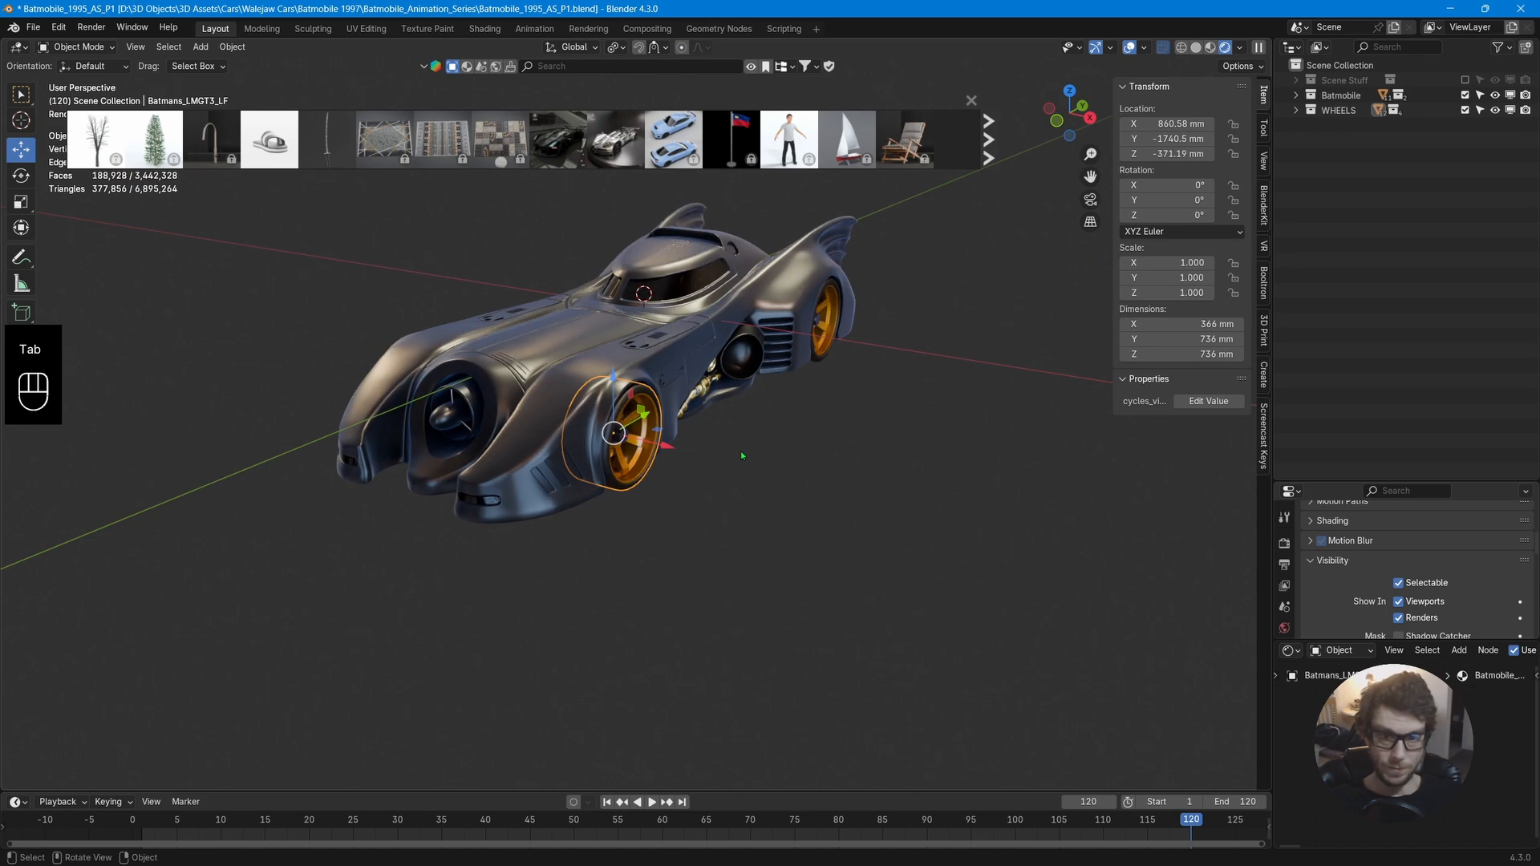
mouse_move(746, 455)
middle_down()
mouse_move(684, 454)
mouse_move(746, 459)
mouse_move(715, 459)
middle_up()
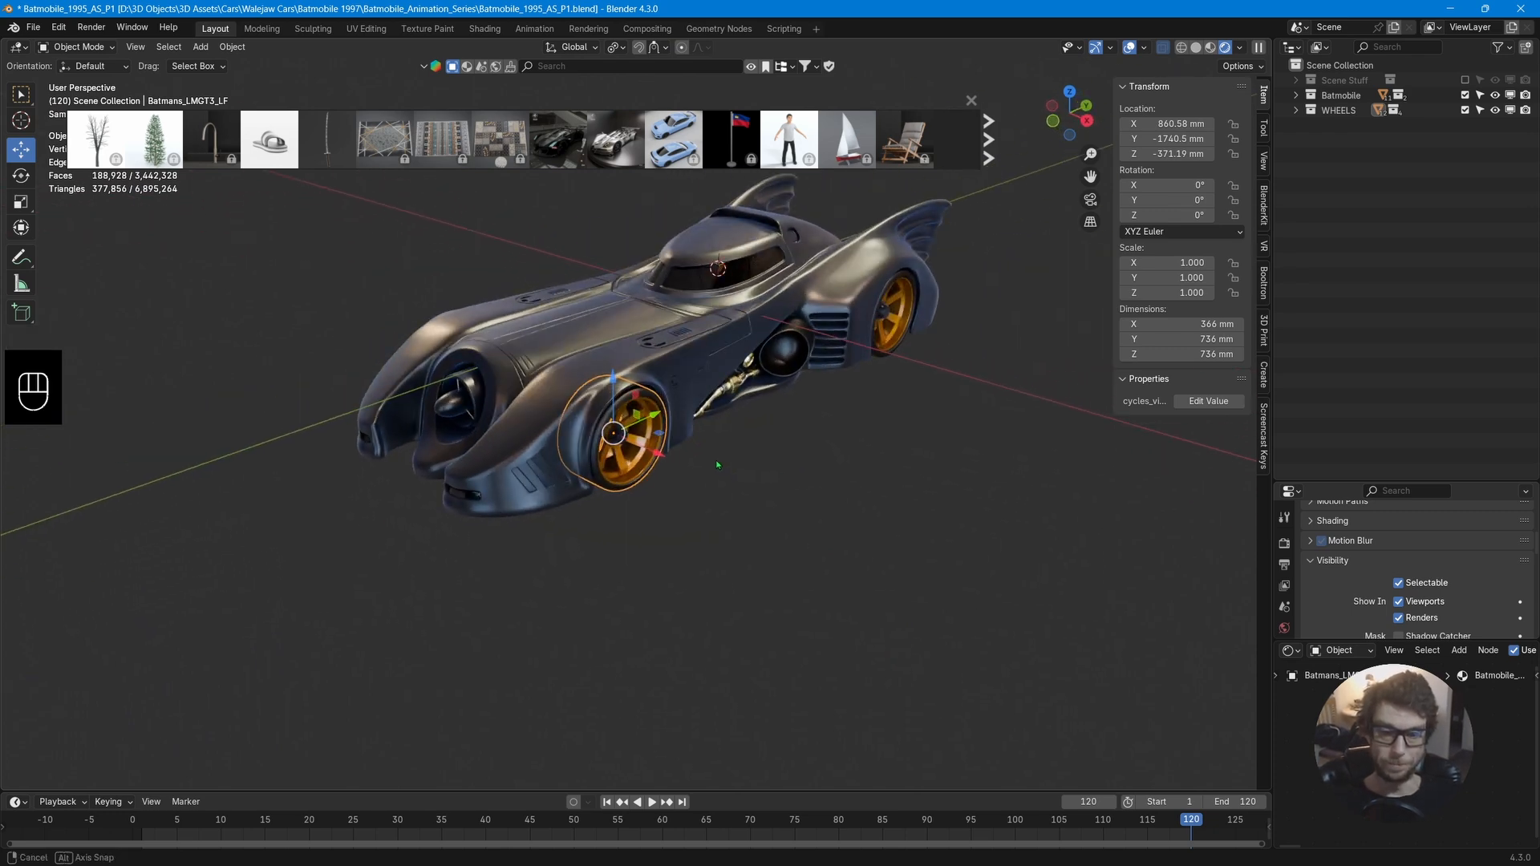
click(755, 365)
shift+middle_drag(763, 353, 722, 438)
middle_drag(746, 437, 719, 410)
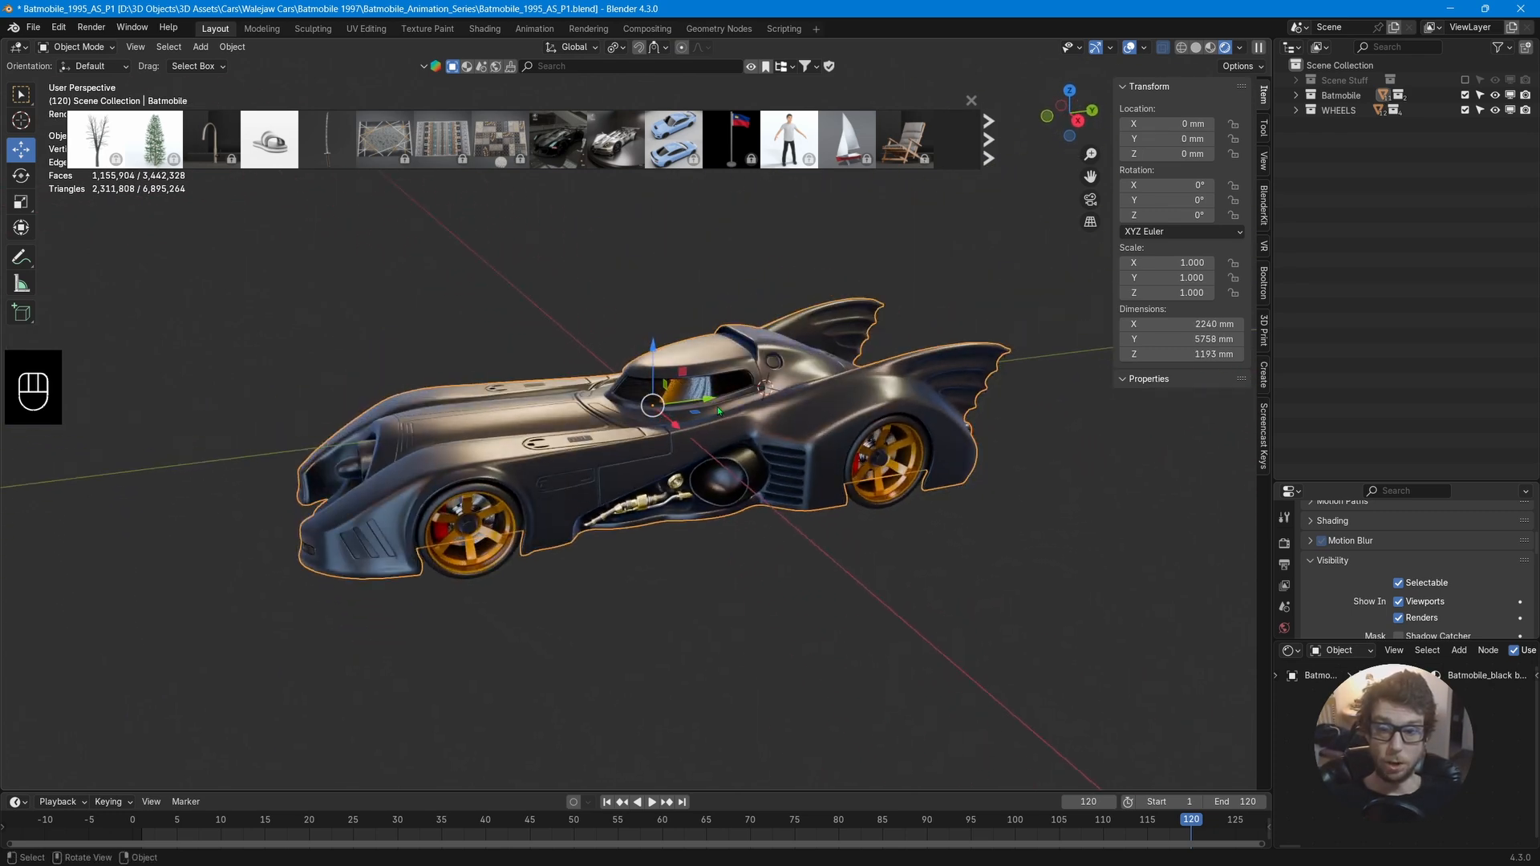
Inspect the body mesh in Edit Mode, then apply the Batmobile body's Mirror modifier.
key(Tab)
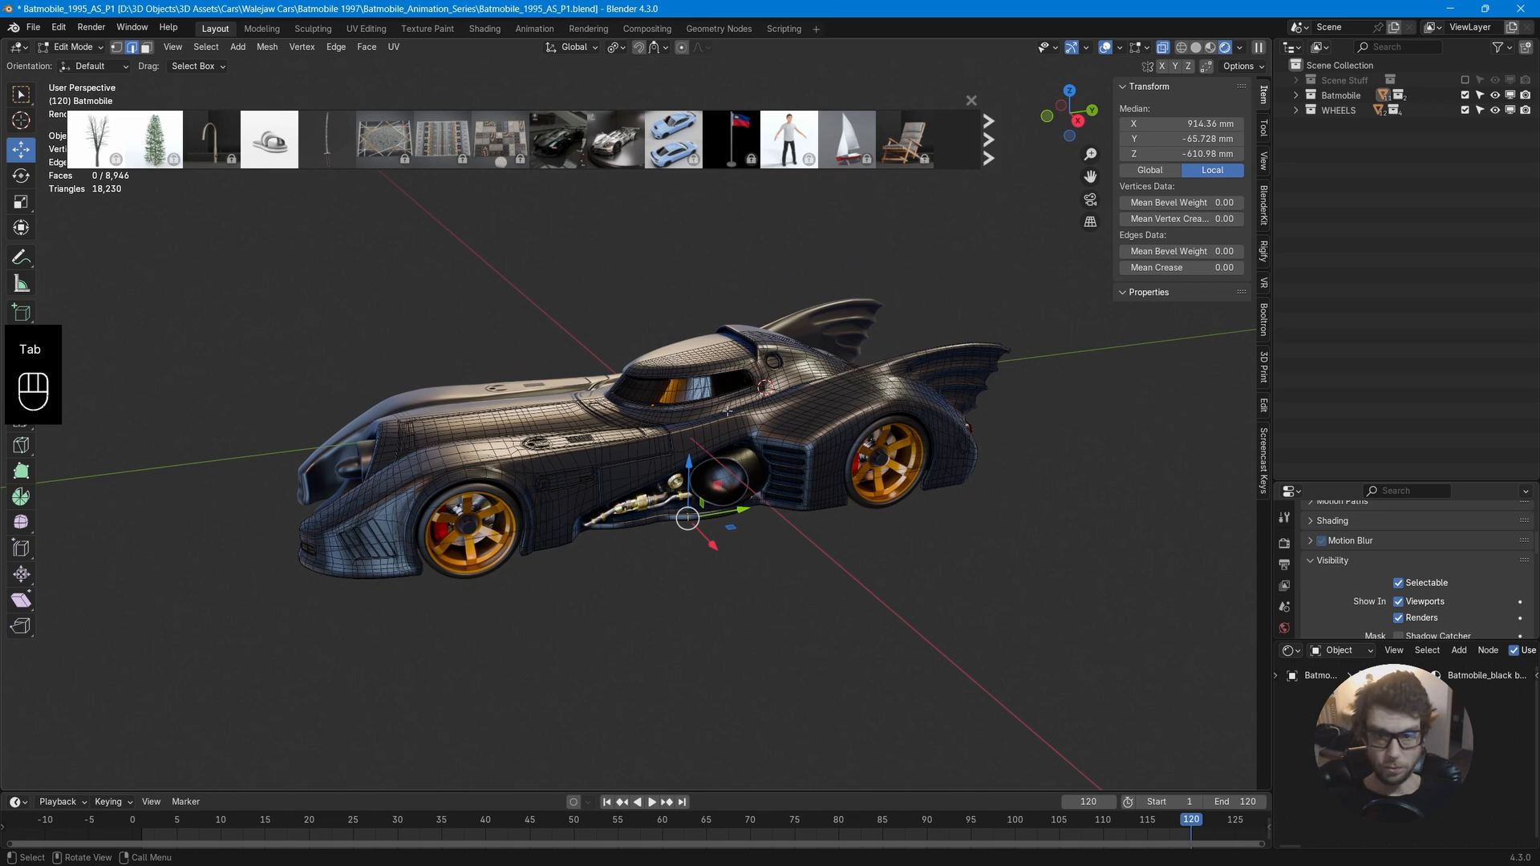
middle_drag(727, 412, 864, 403)
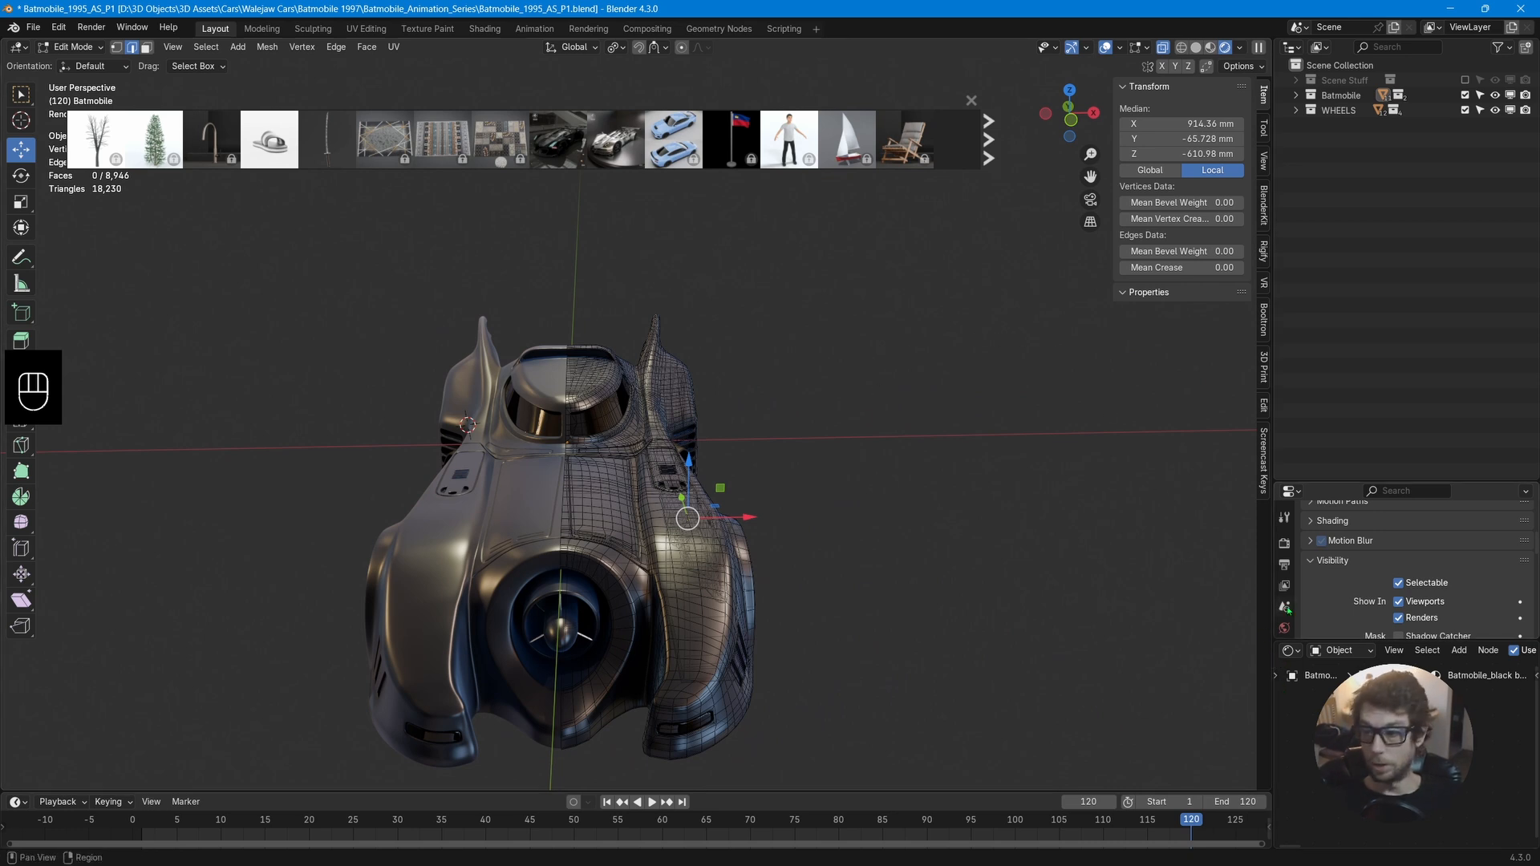
scroll(1285, 610, down, 4)
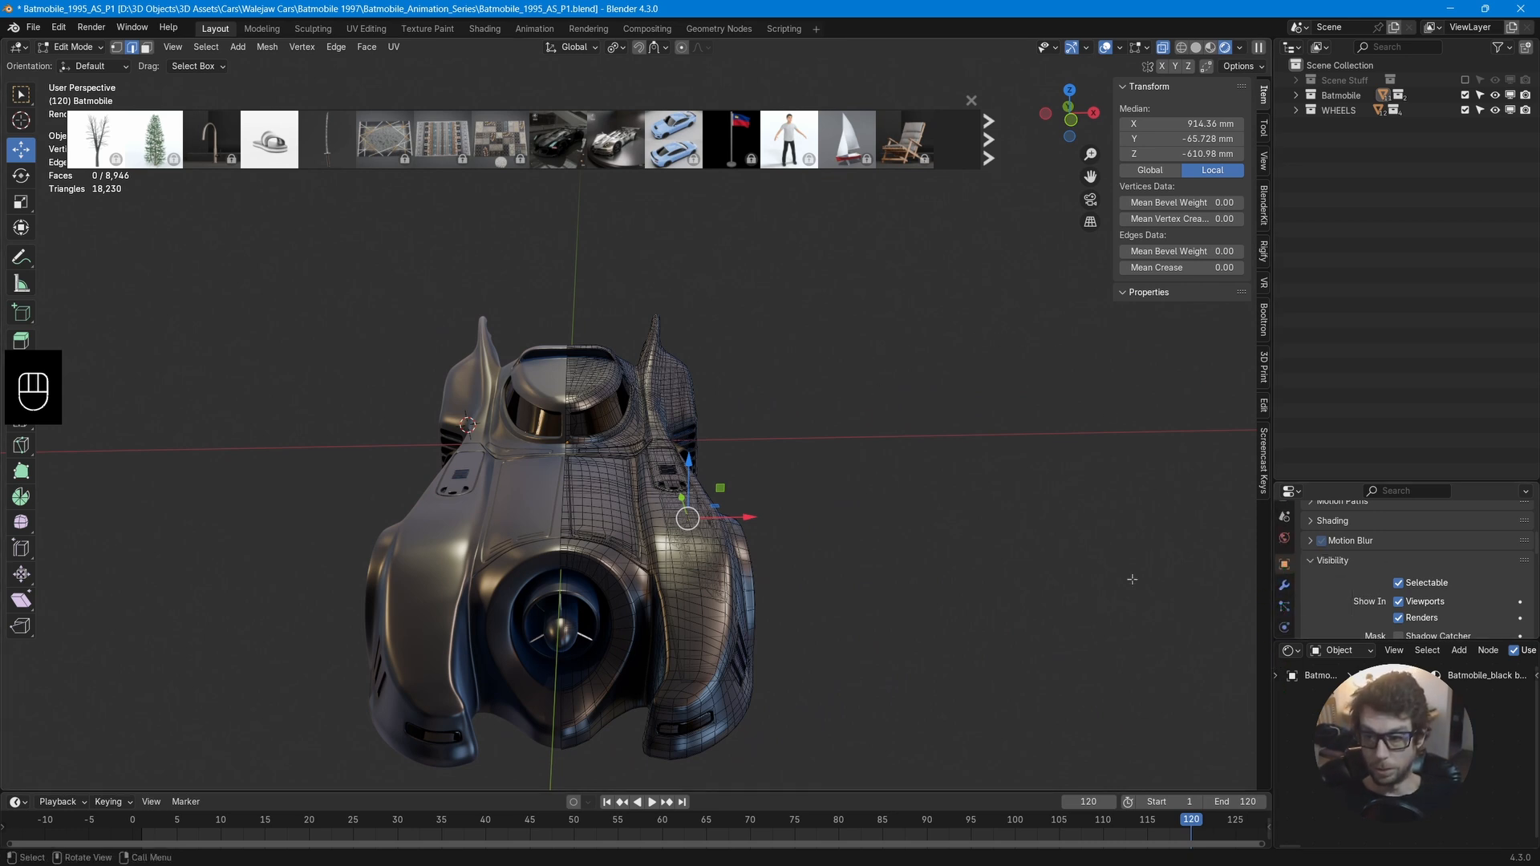
key(Tab)
click(1284, 586)
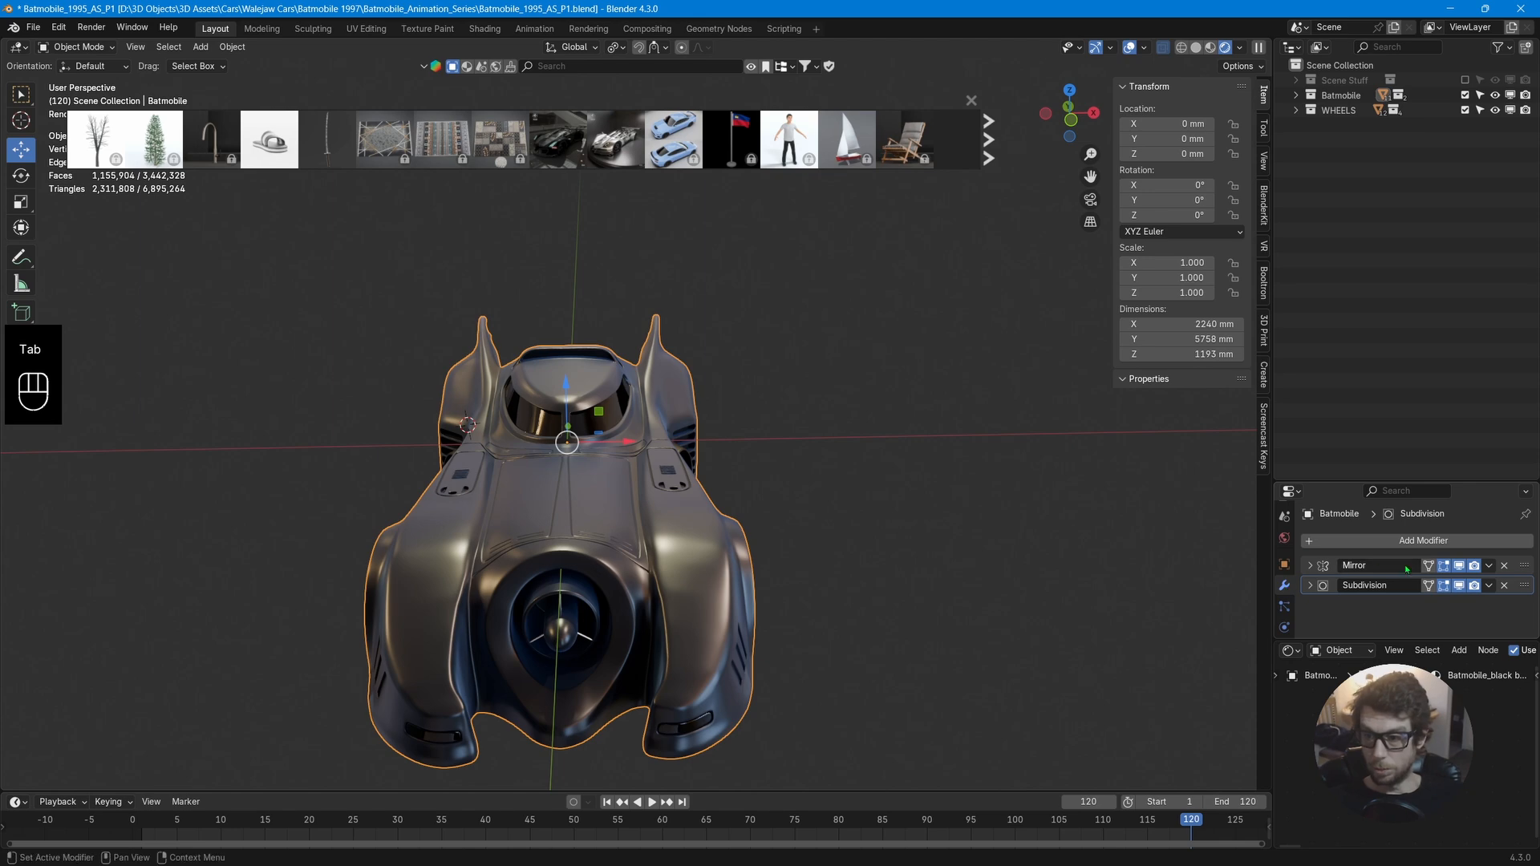
click(1488, 566)
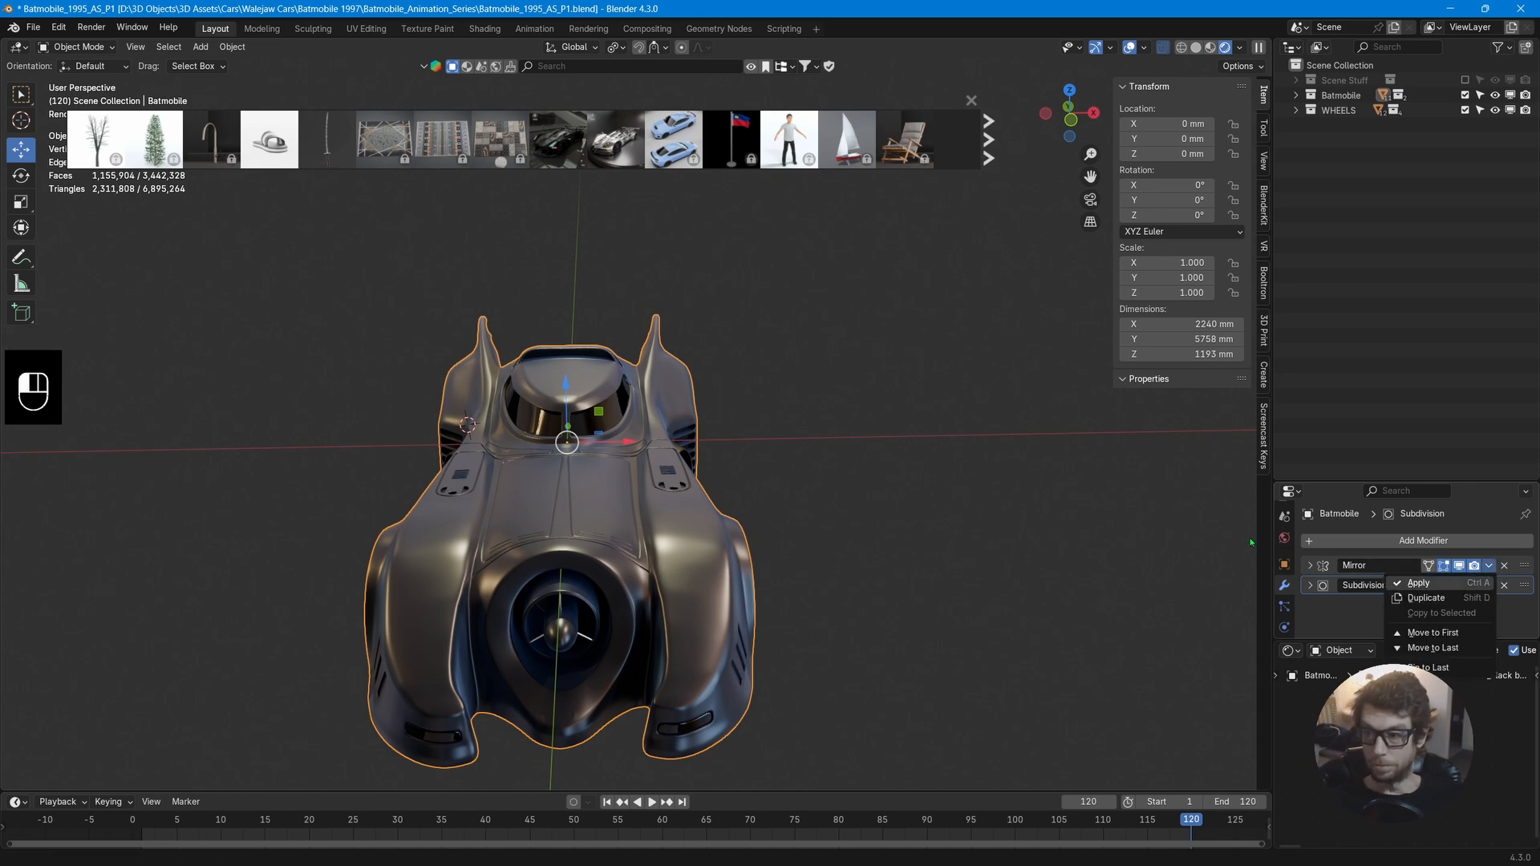
Snap the 3D cursor to the centre of the whole Batmobile body mesh in Edit Mode.
key(Tab)
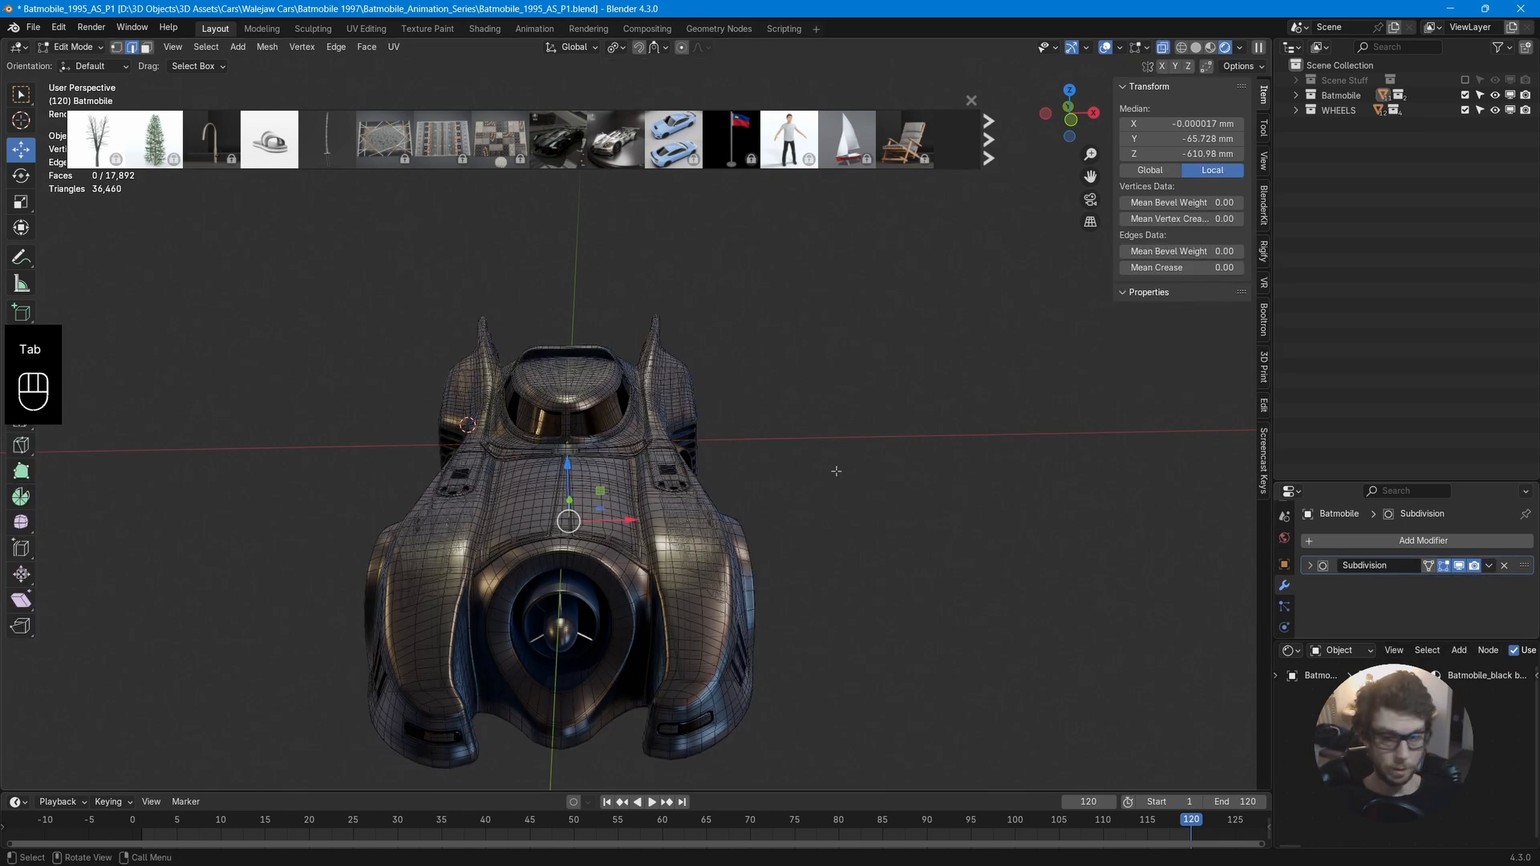
middle_drag(836, 476, 782, 466)
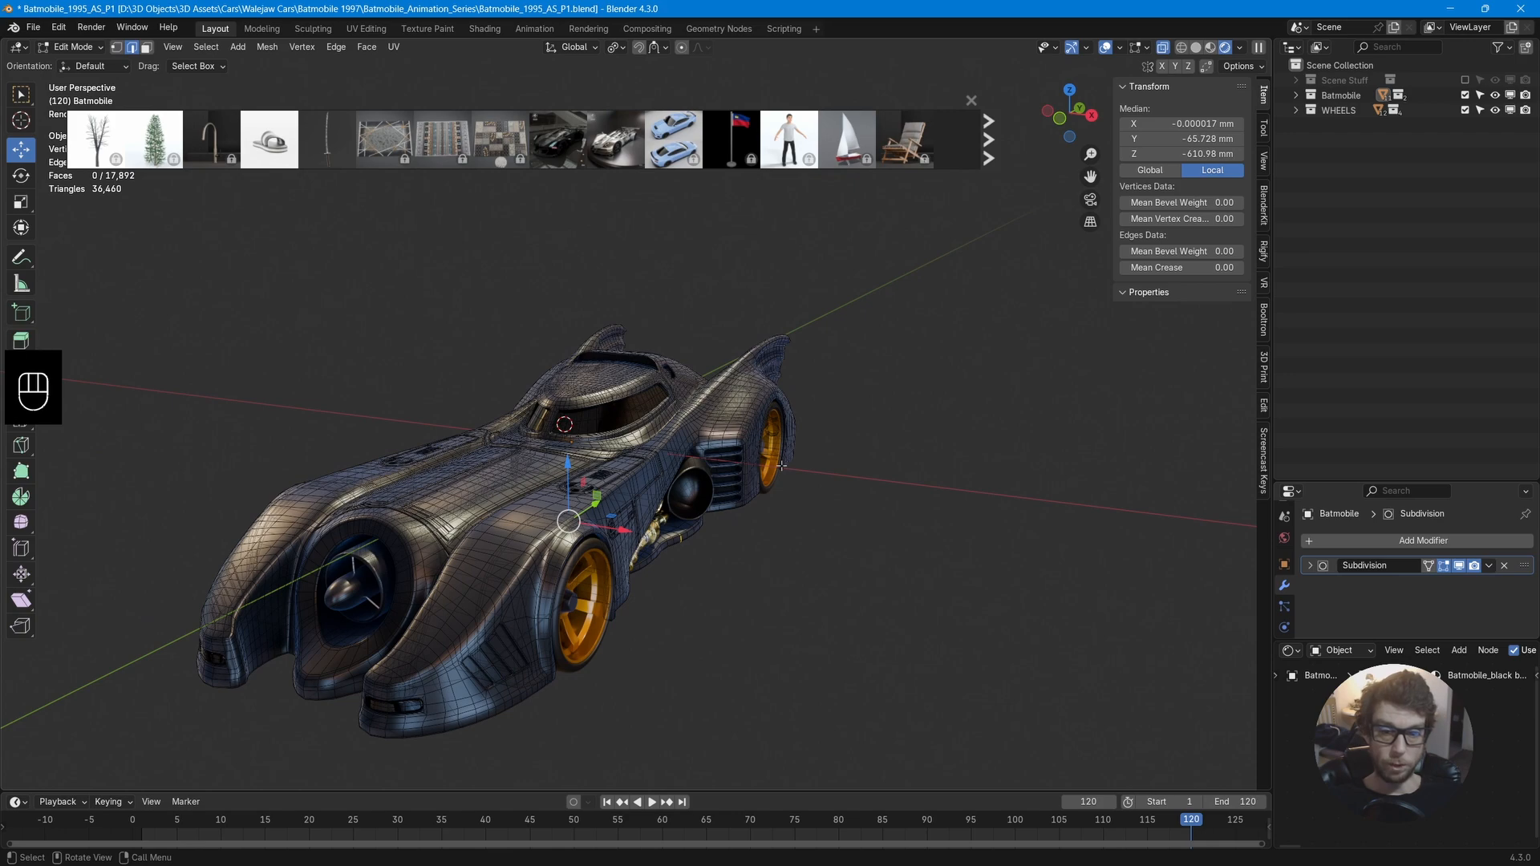
key(a)
key(shift+s)
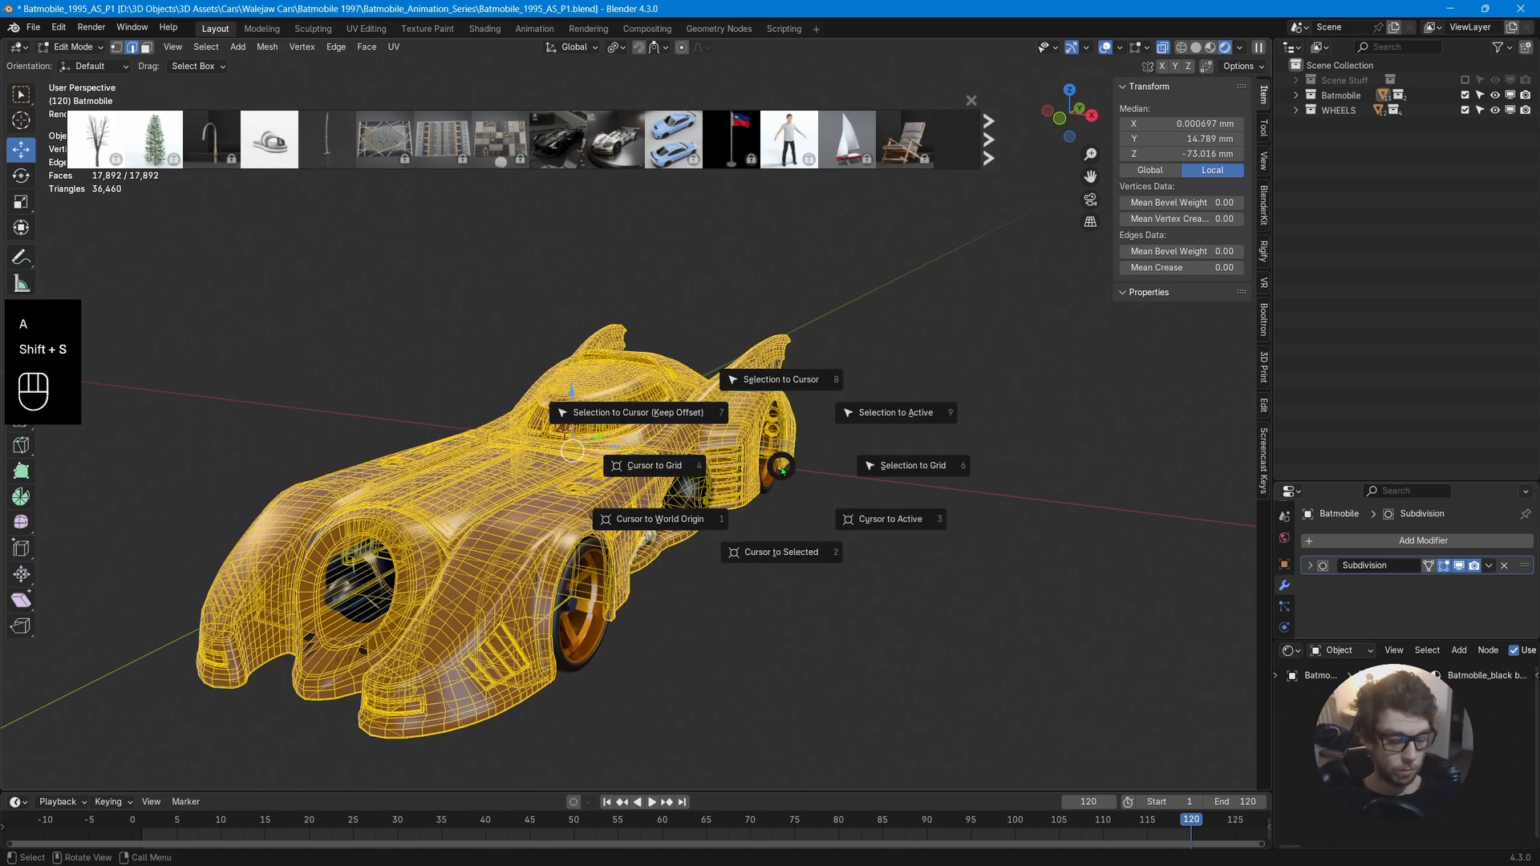
click(782, 555)
mouse_move(794, 529)
middle_down()
mouse_move(922, 526)
mouse_move(802, 513)
middle_up()
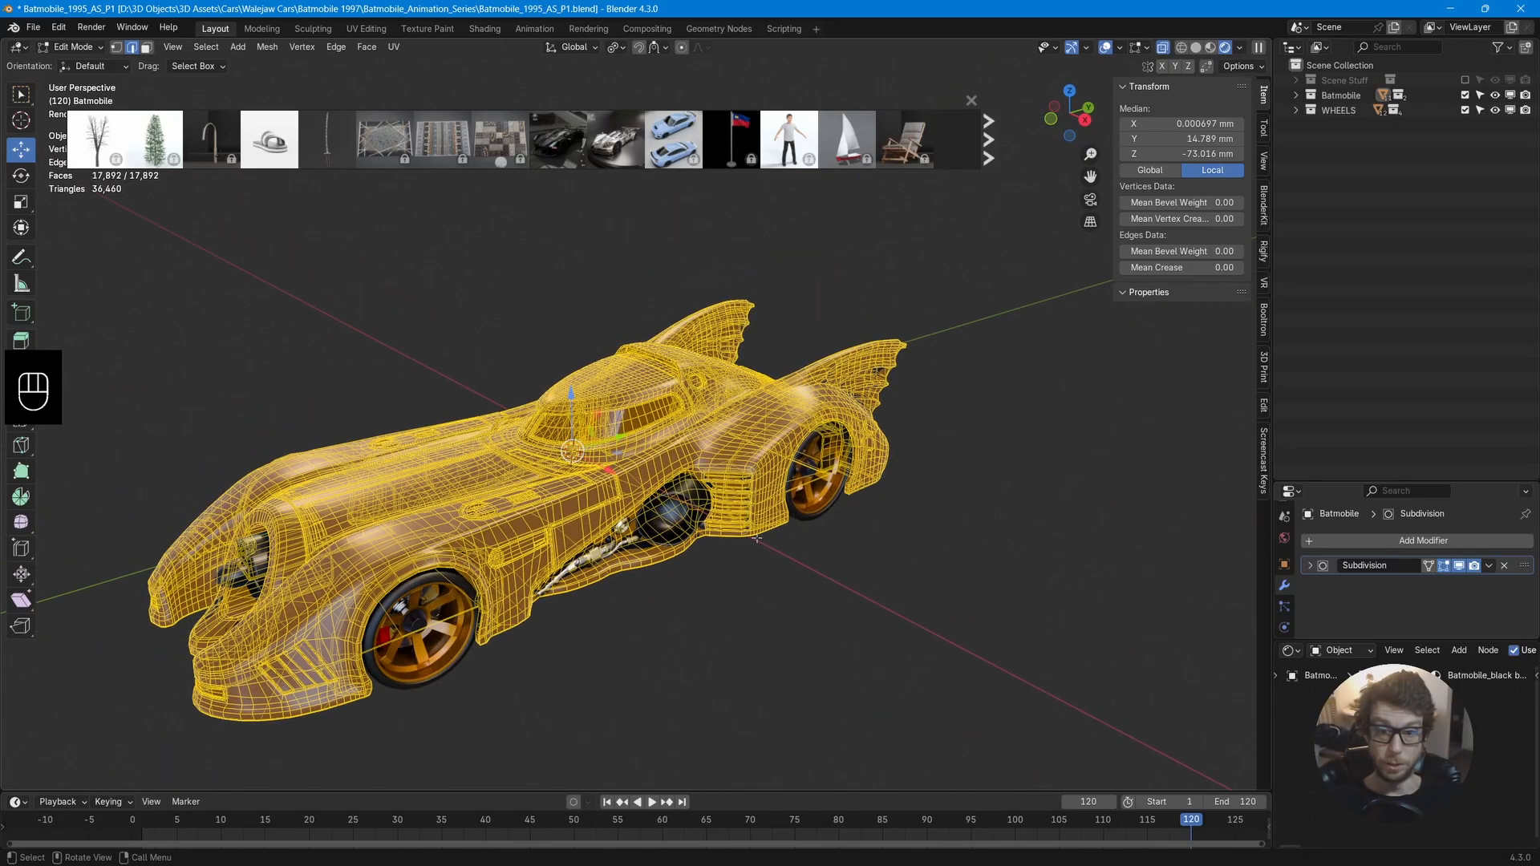
Set the Batmobile body object's origin to the 3D cursor.
key(Tab)
middle_drag(757, 538, 640, 446)
right_click(642, 455)
mouse_move(642, 457)
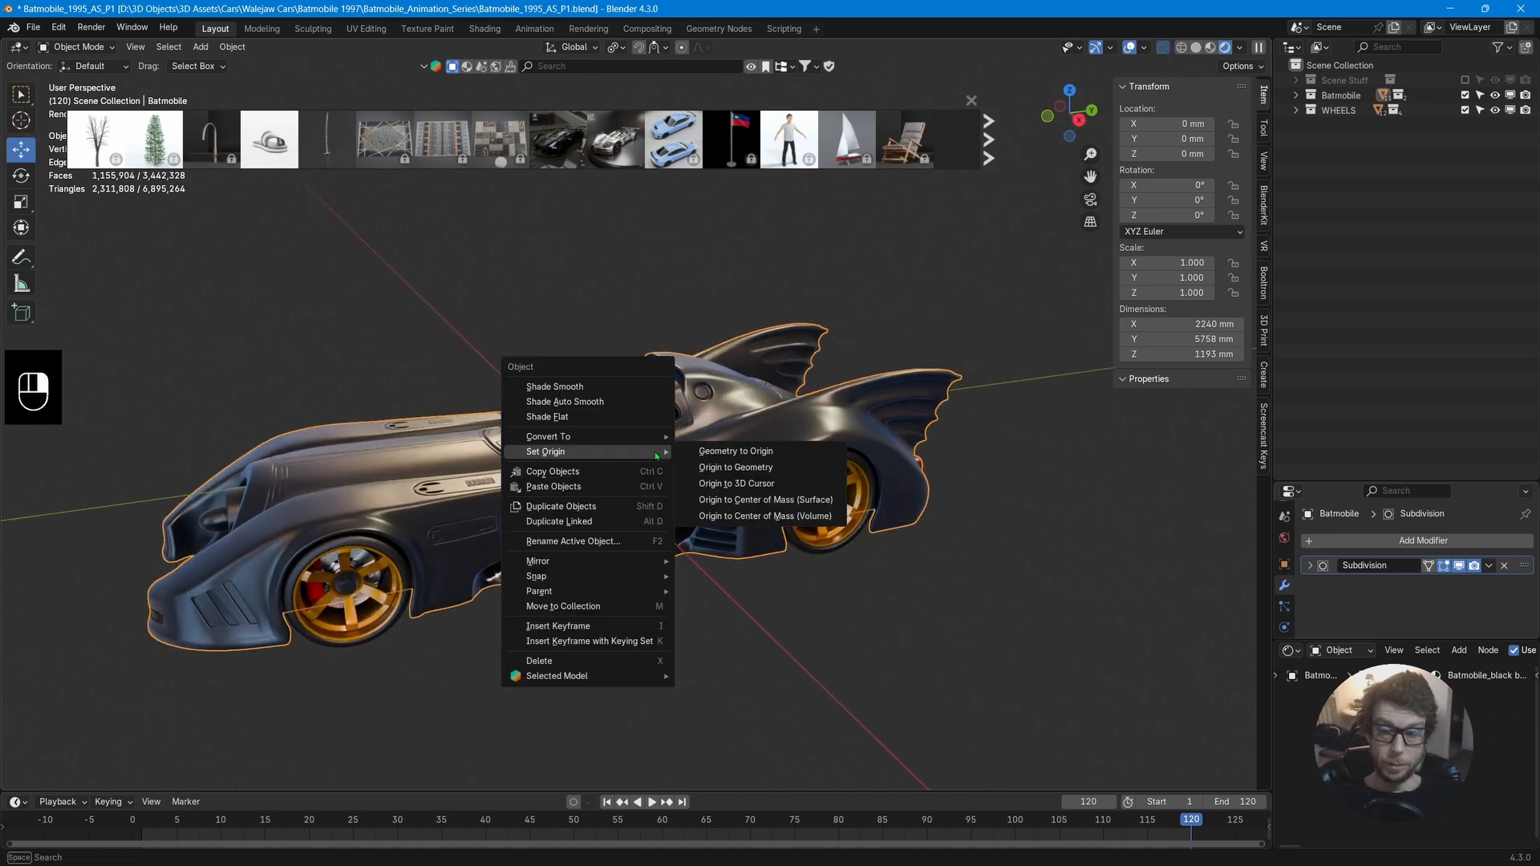
click(775, 485)
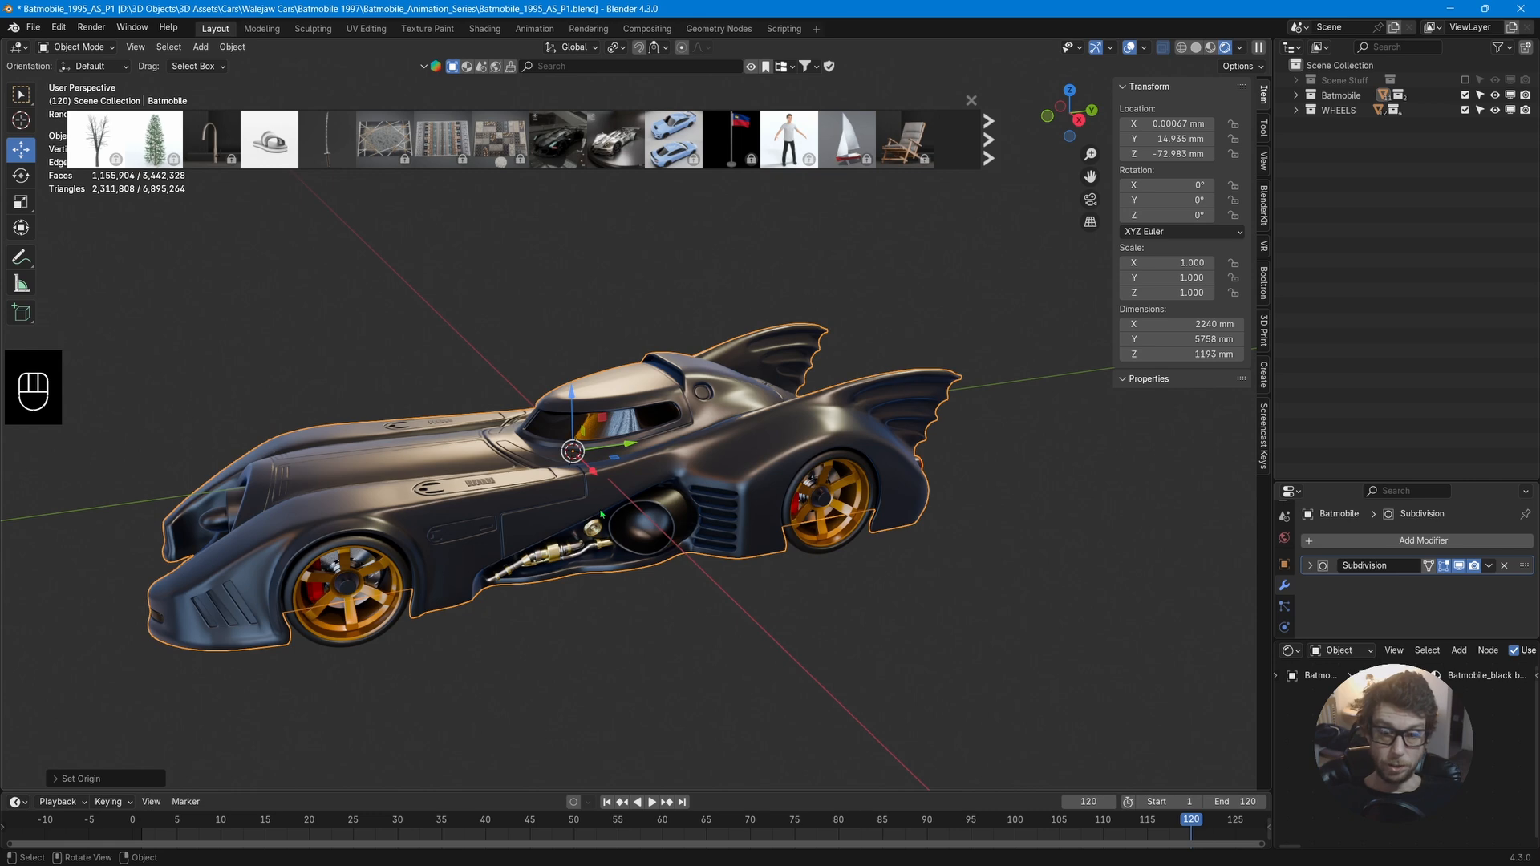
Select all objects in the Batmobile collection.
mouse_move(505, 541)
middle_down()
mouse_move(605, 536)
mouse_move(514, 533)
middle_up()
click(1297, 95)
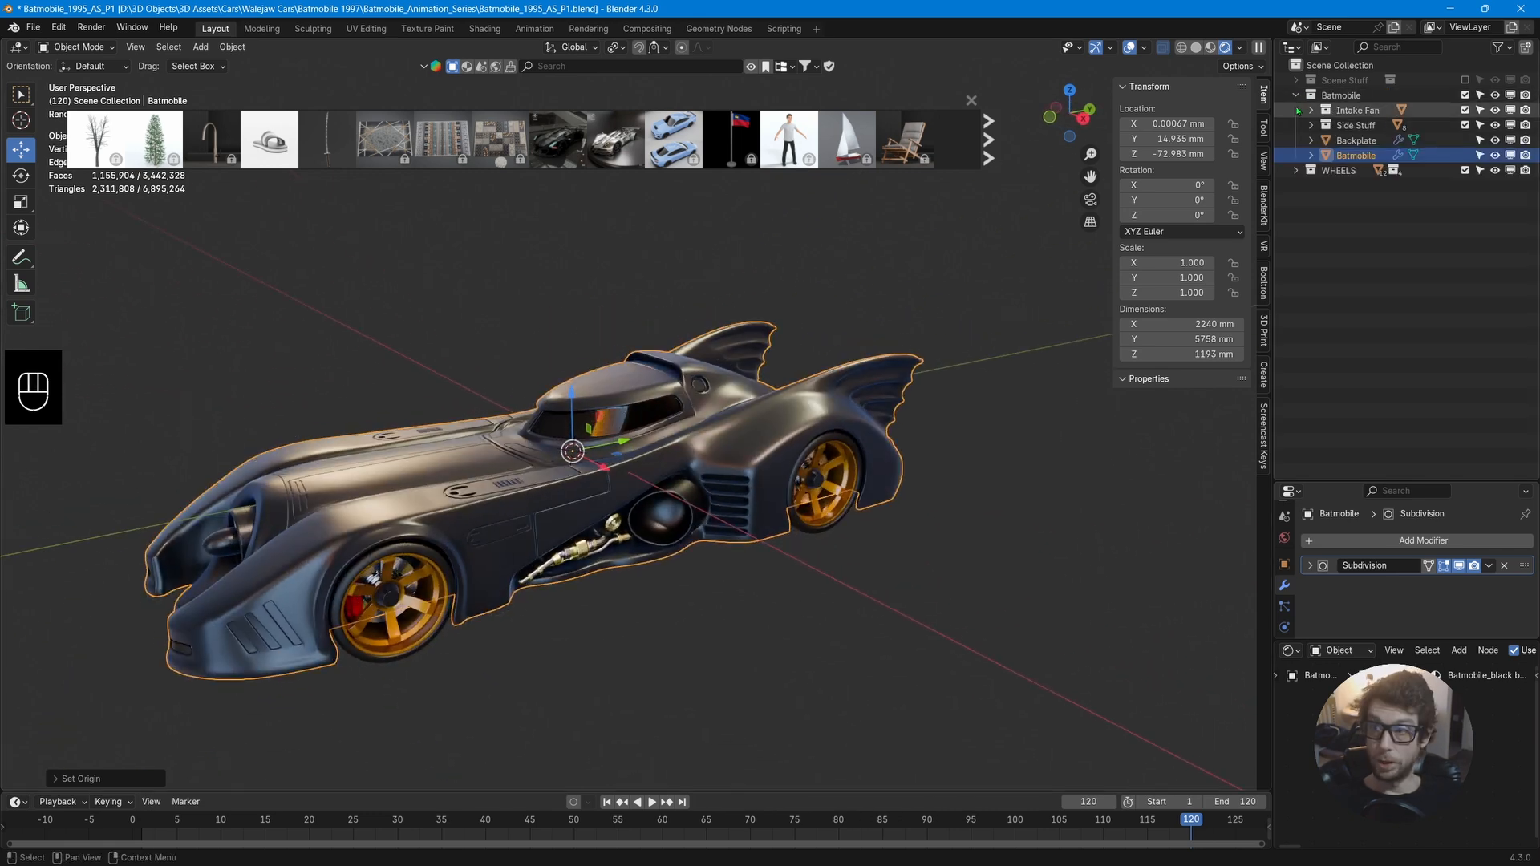
click(1324, 95)
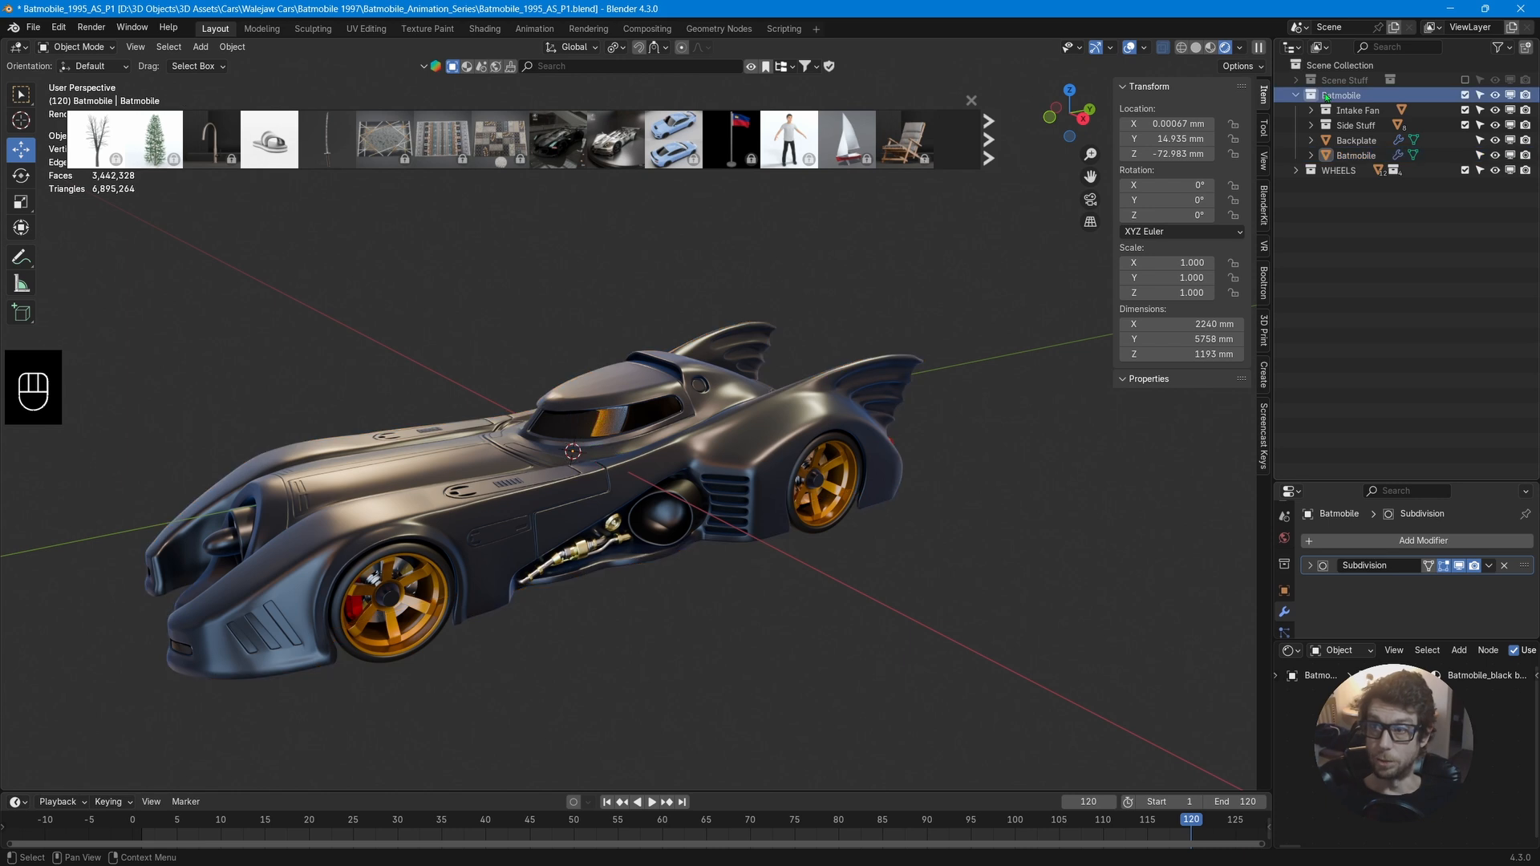
right_click(1333, 99)
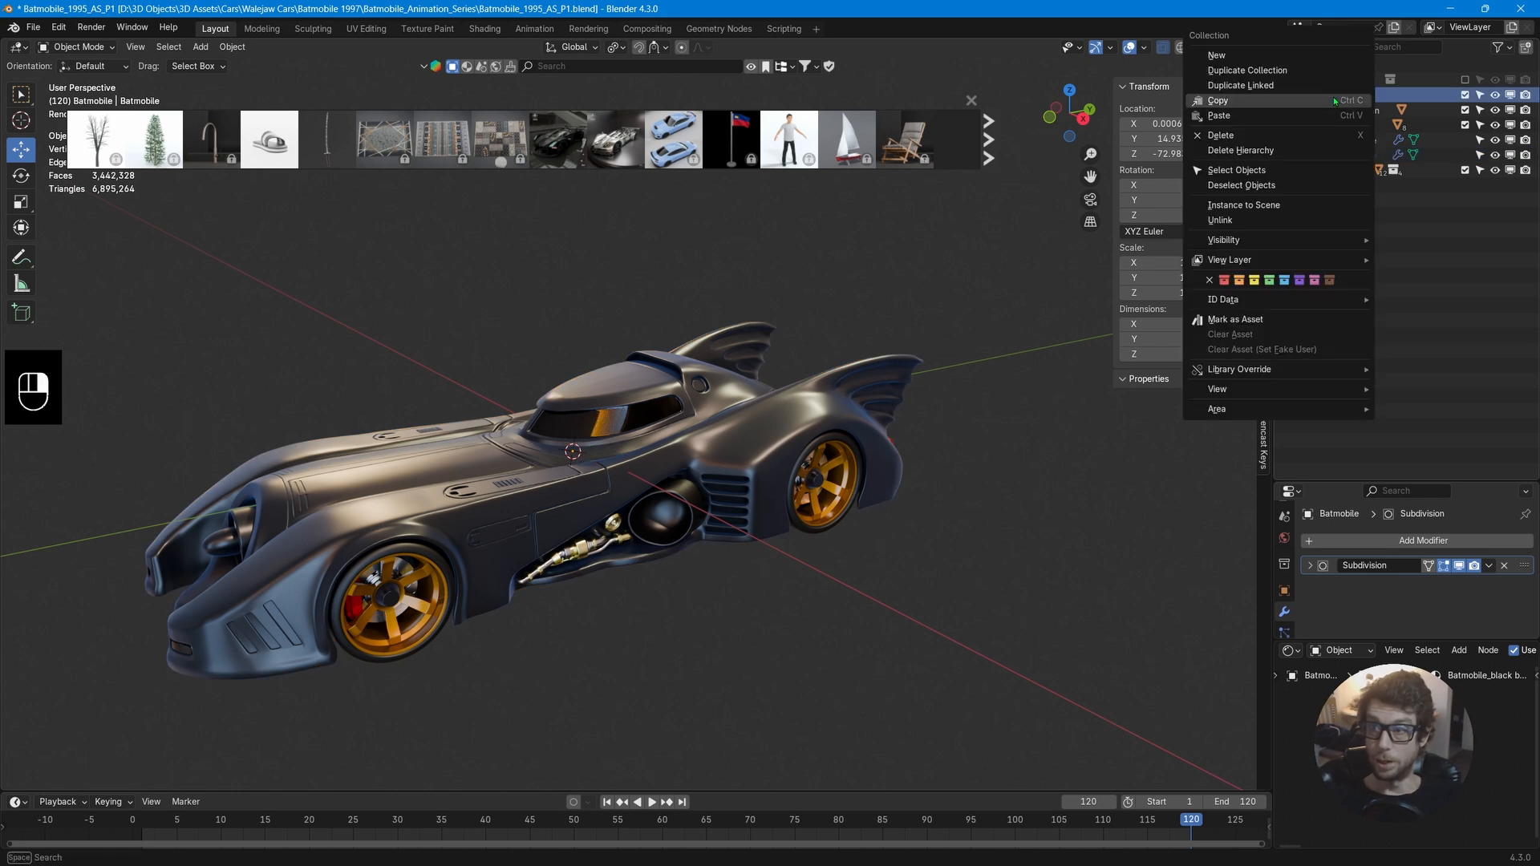
click(1308, 180)
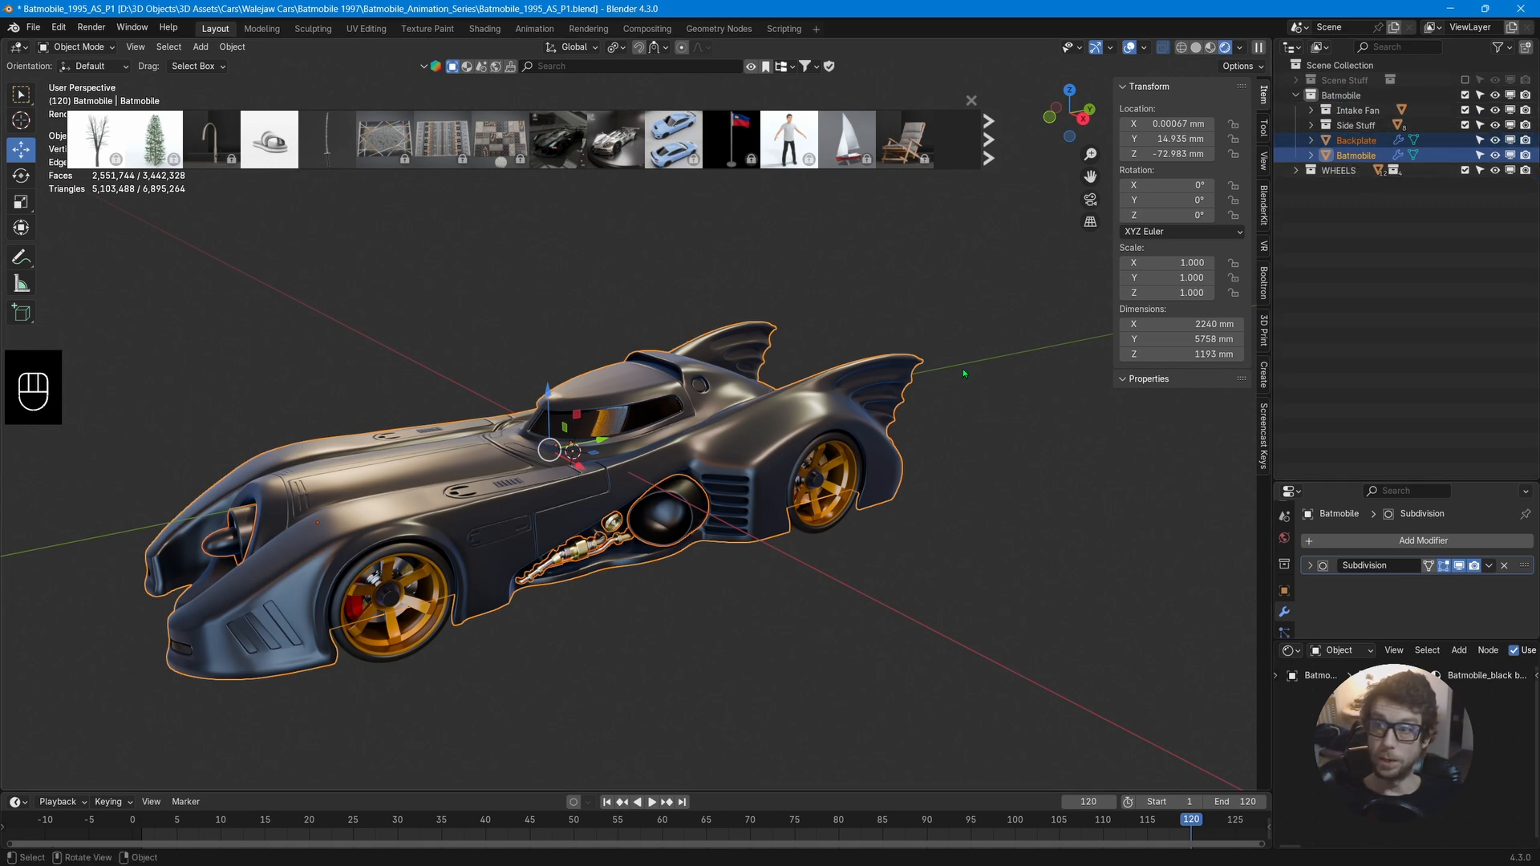
Set the origins of the selected Batmobile collection objects to the 3D cursor, then deselect them.
mouse_move(752, 549)
middle_down()
mouse_move(845, 540)
mouse_move(755, 561)
middle_up()
right_click(639, 433)
mouse_move(638, 433)
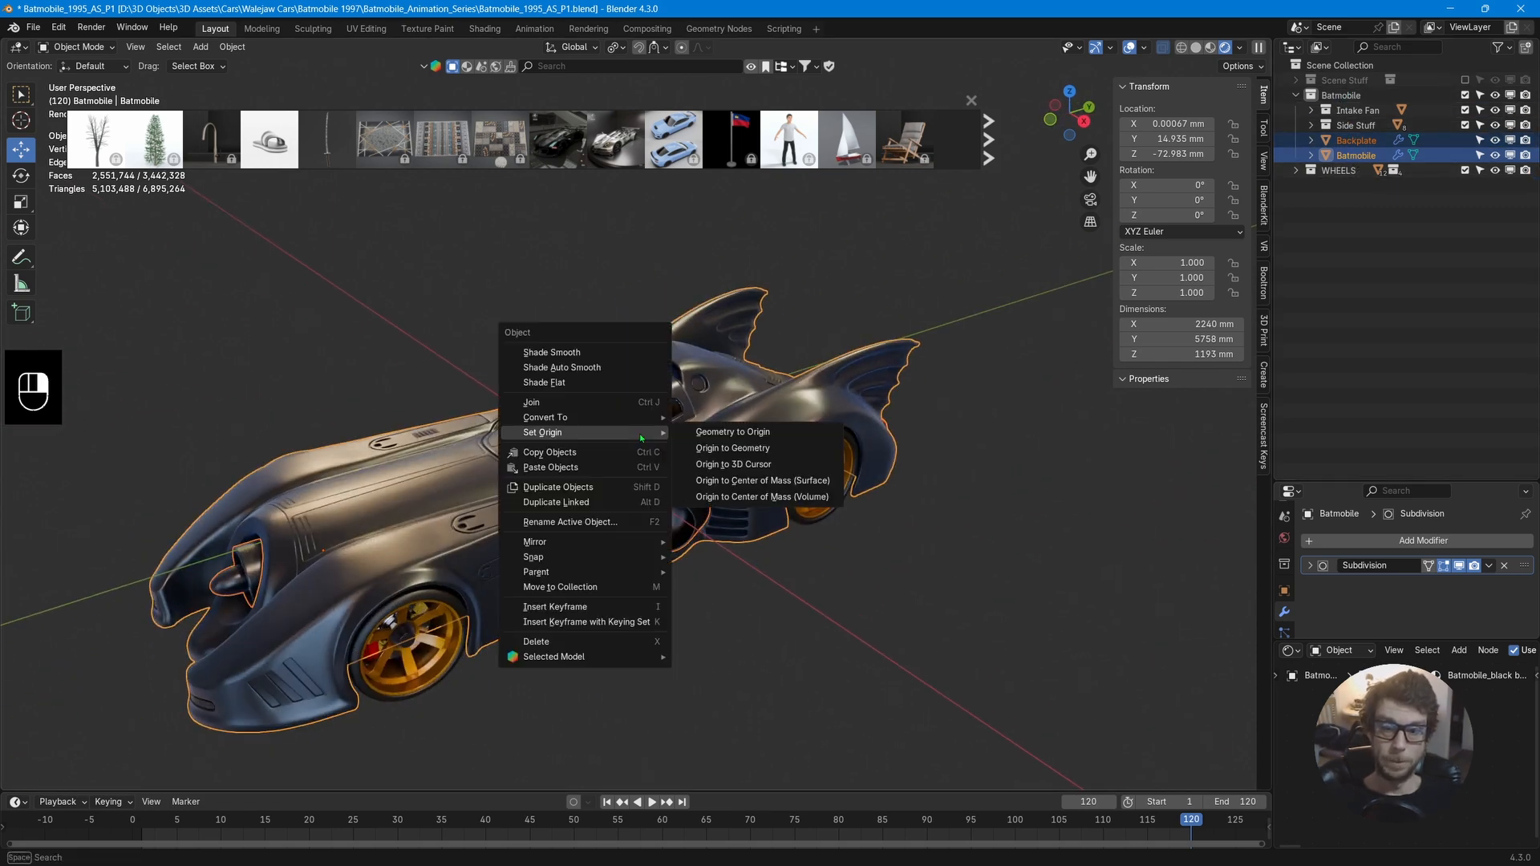
click(747, 469)
mouse_move(746, 468)
middle_down()
mouse_move(623, 425)
mouse_move(769, 460)
middle_up()
click(876, 535)
middle_drag(876, 535, 881, 418)
Close the asset browser overlay and save the blend file.
click(974, 99)
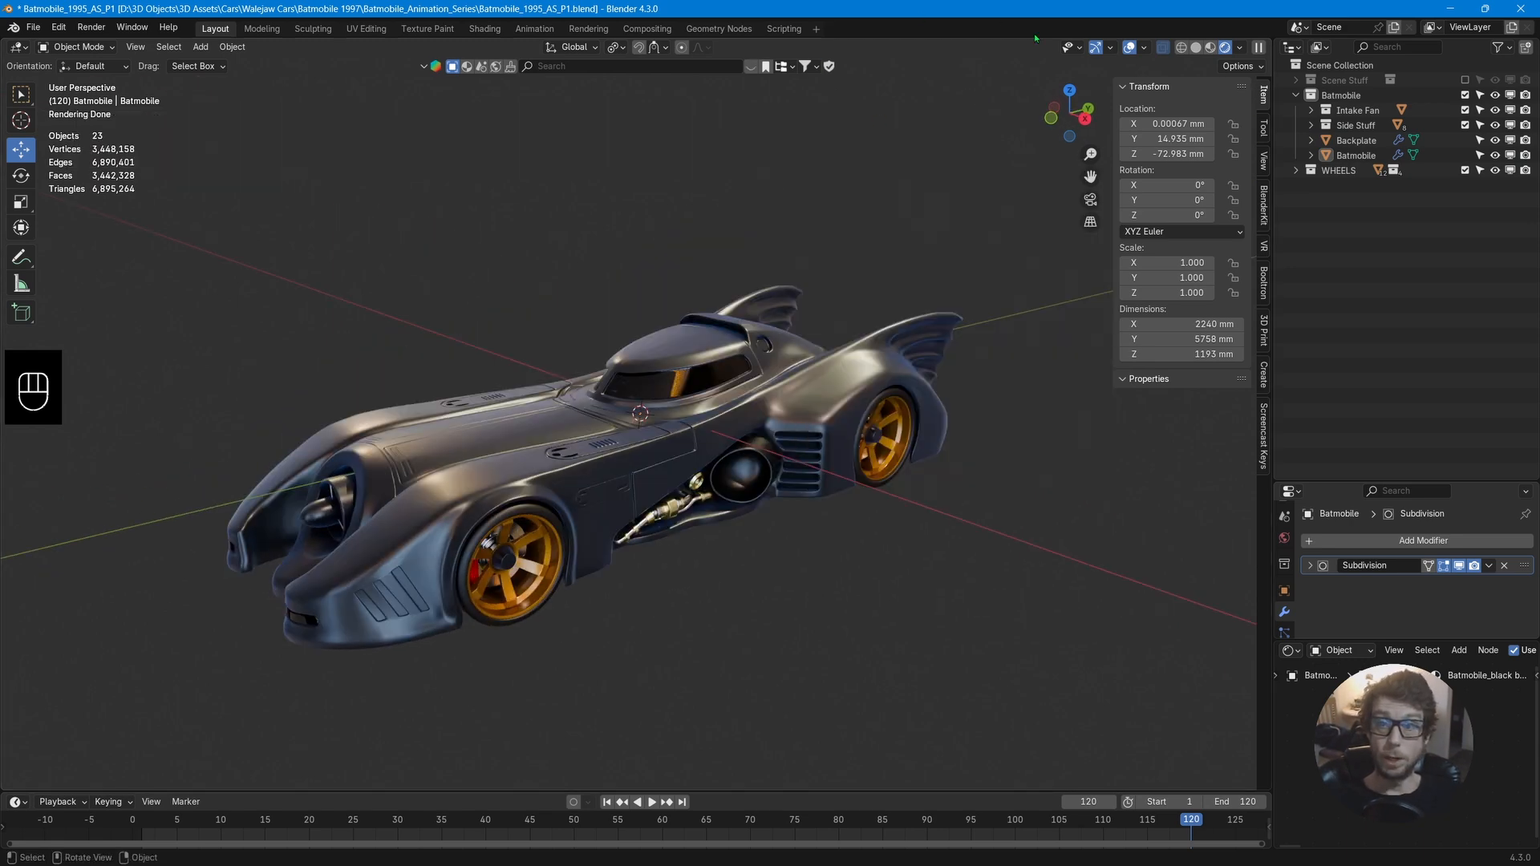
middle_drag(963, 438, 900, 429)
key(ctrl+s)
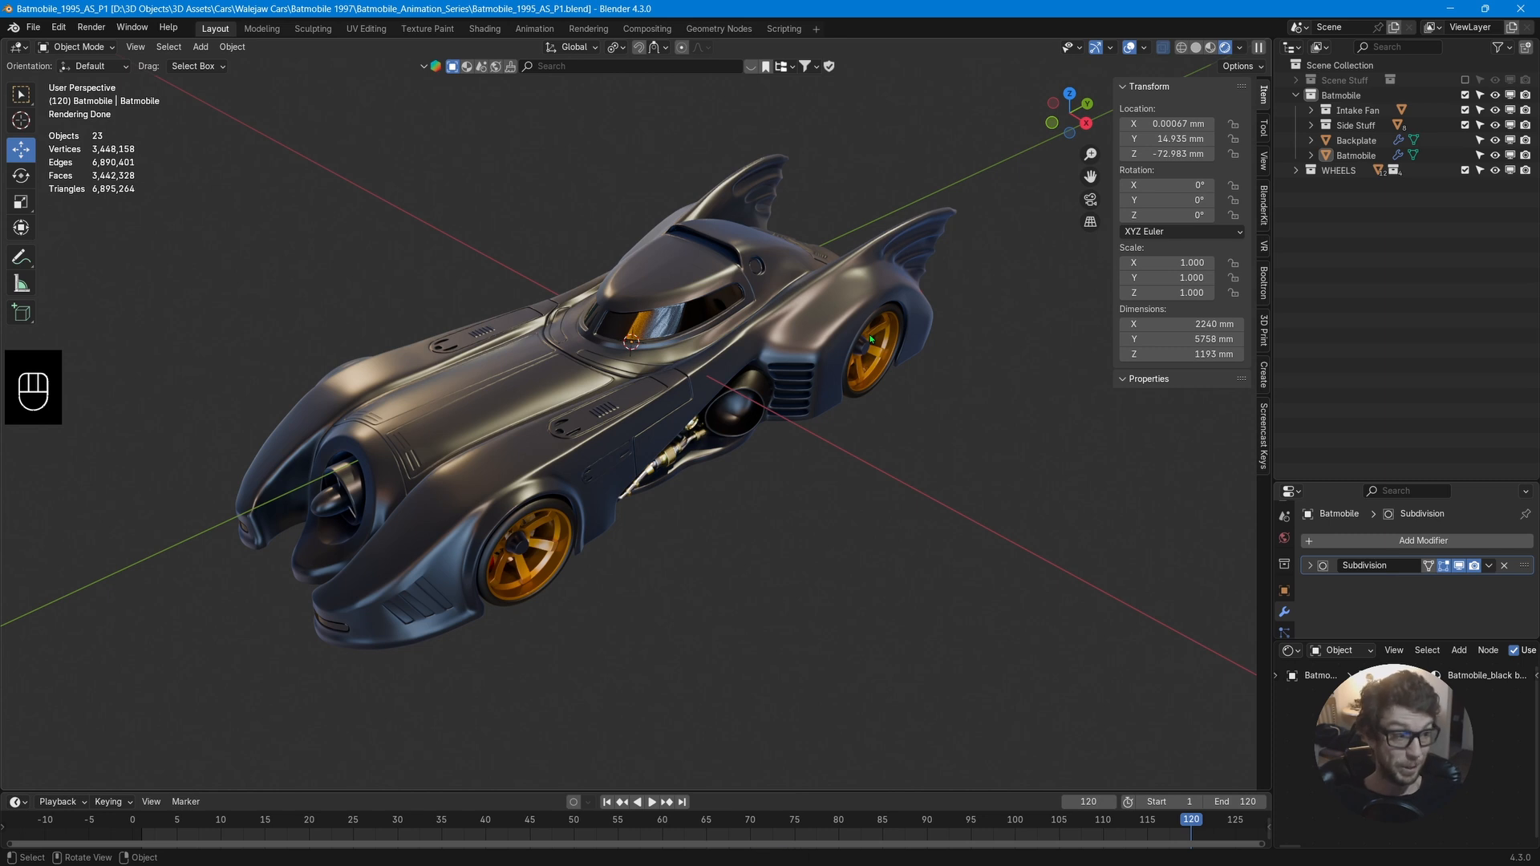
Add a Car (deformation rig) armature to the scene.
key(shift+a)
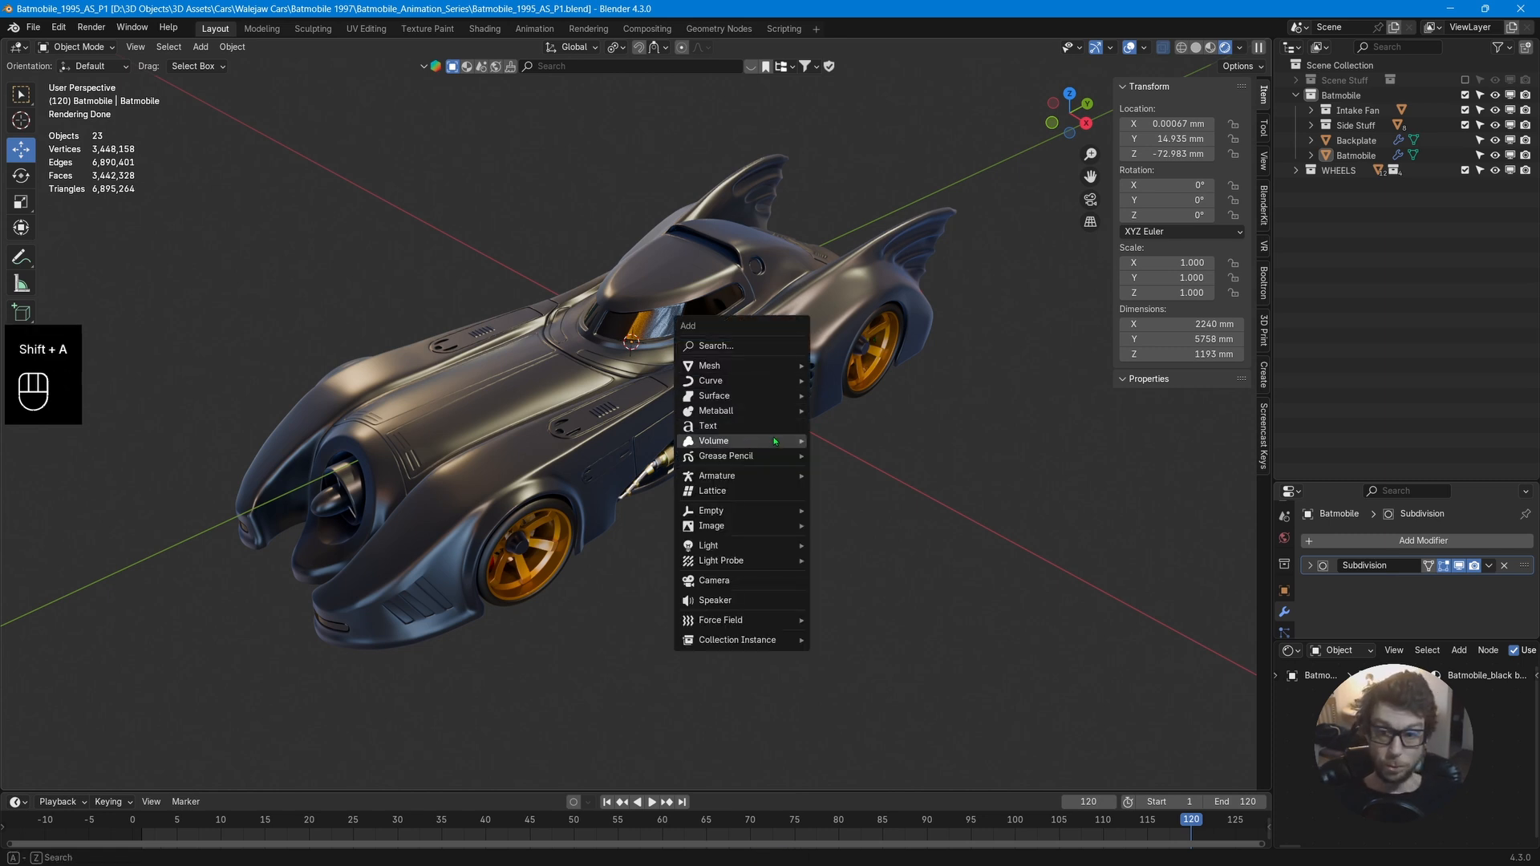
mouse_move(781, 481)
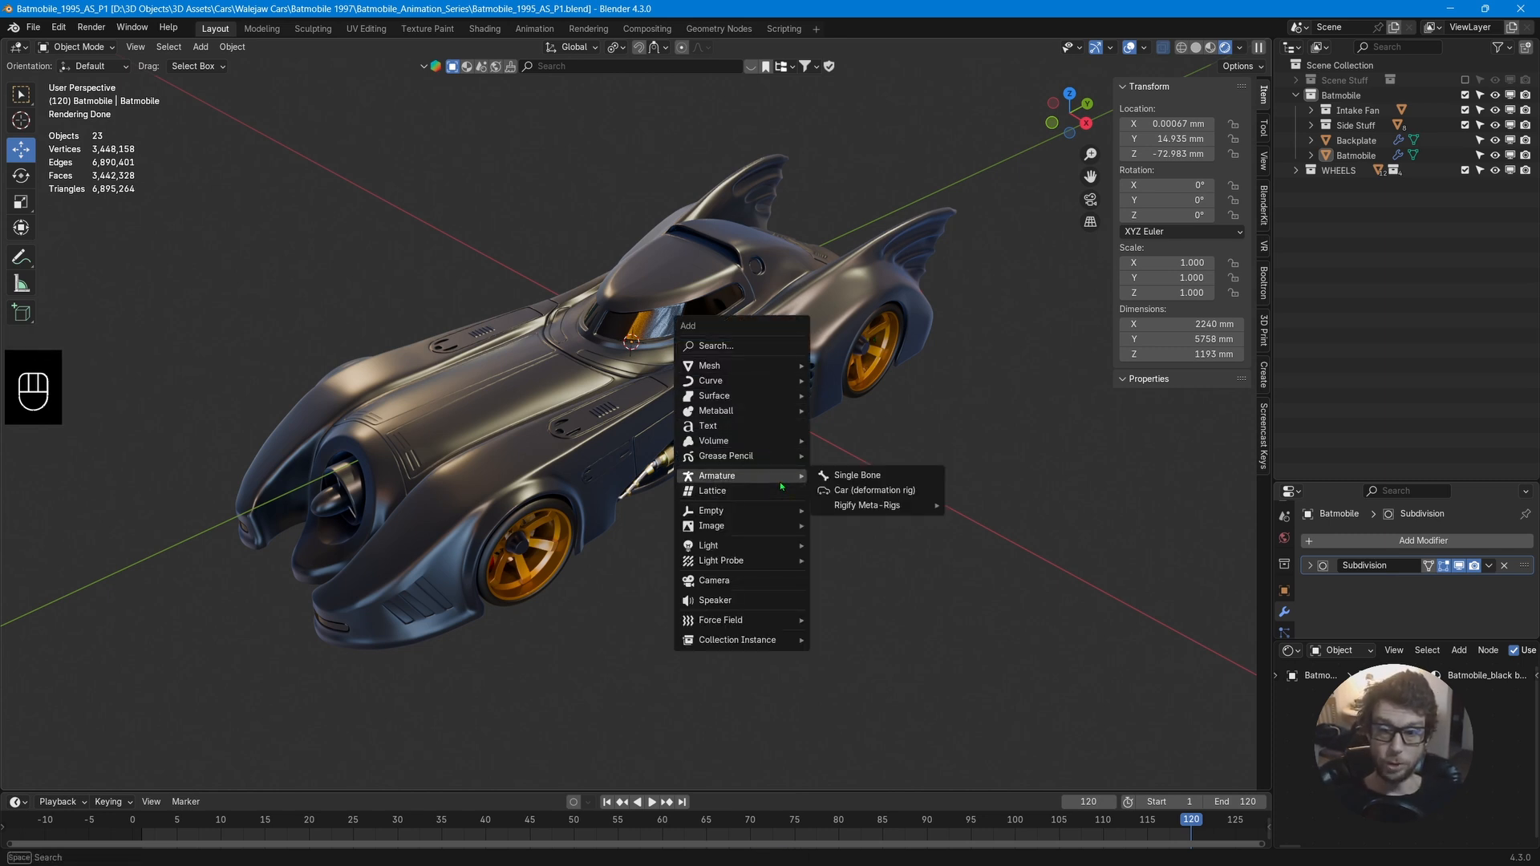
click(861, 491)
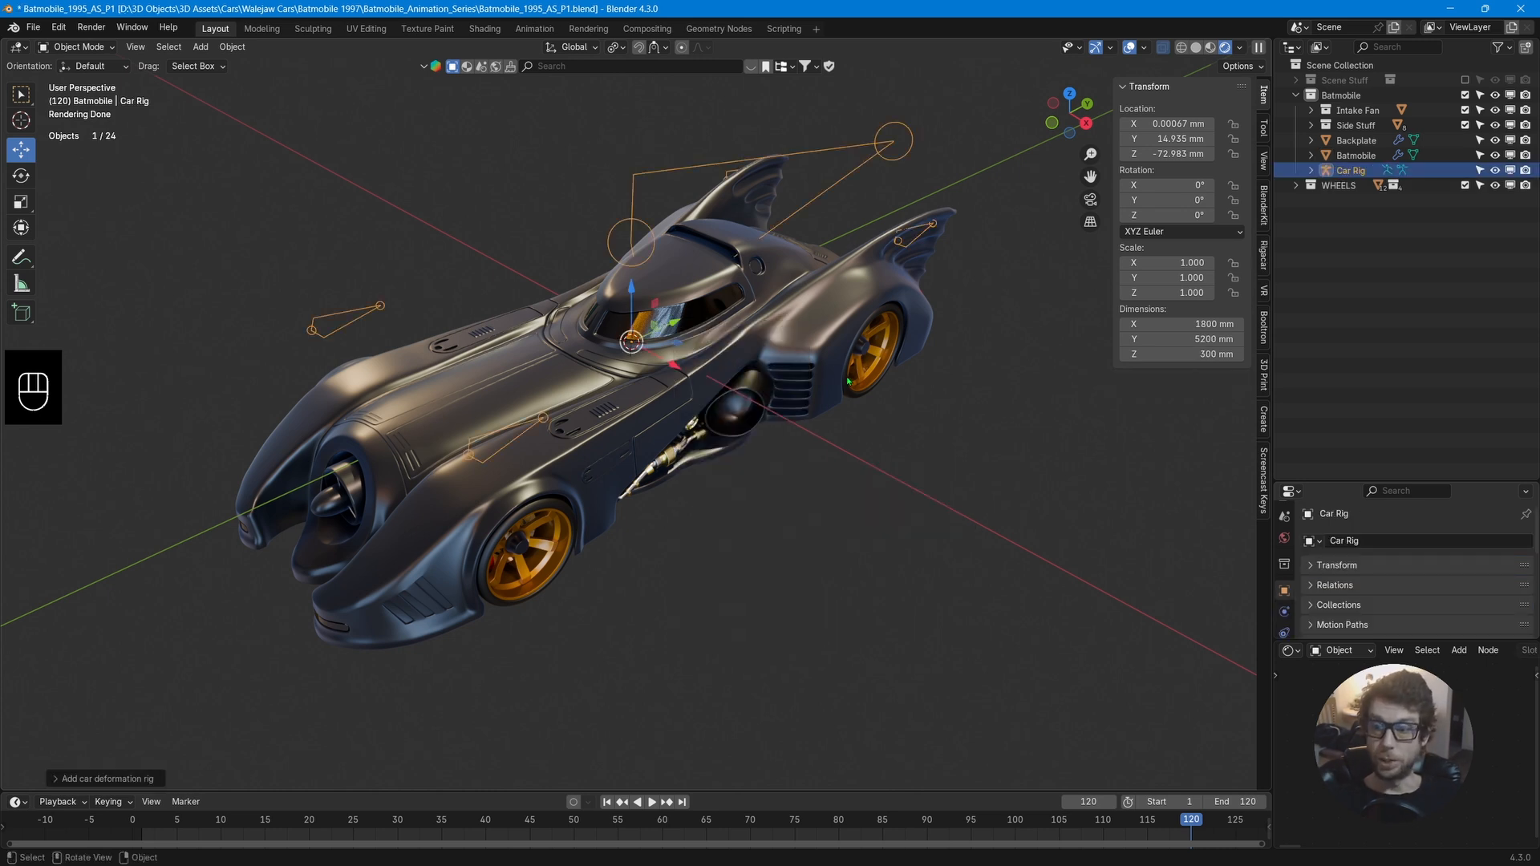
Open Preferences and look up the Rigacar add-on among the installed add-ons.
scroll(845, 377, up, 3)
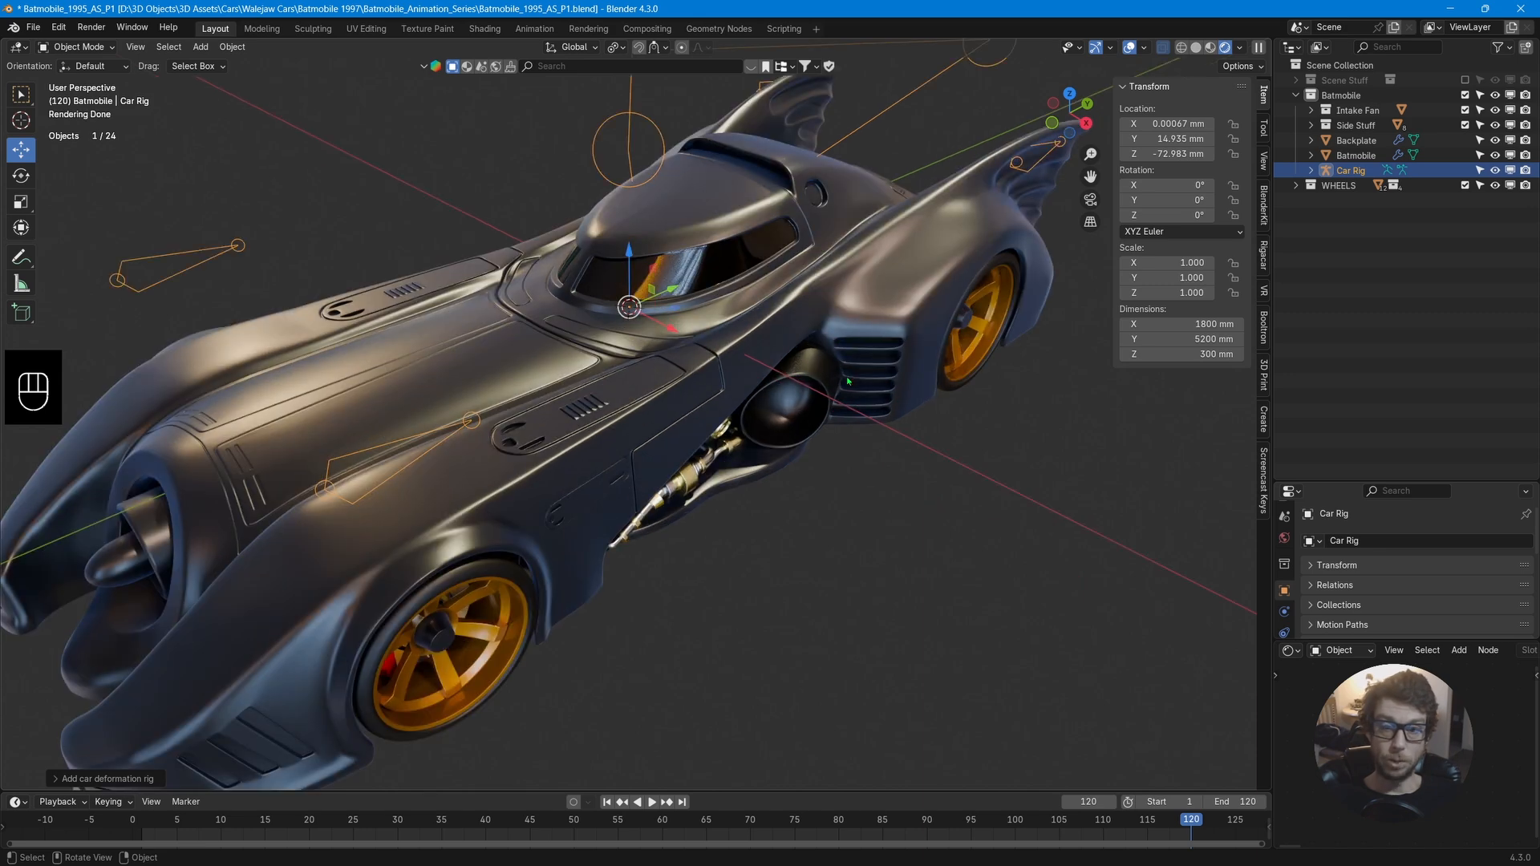
scroll(846, 377, down, 3)
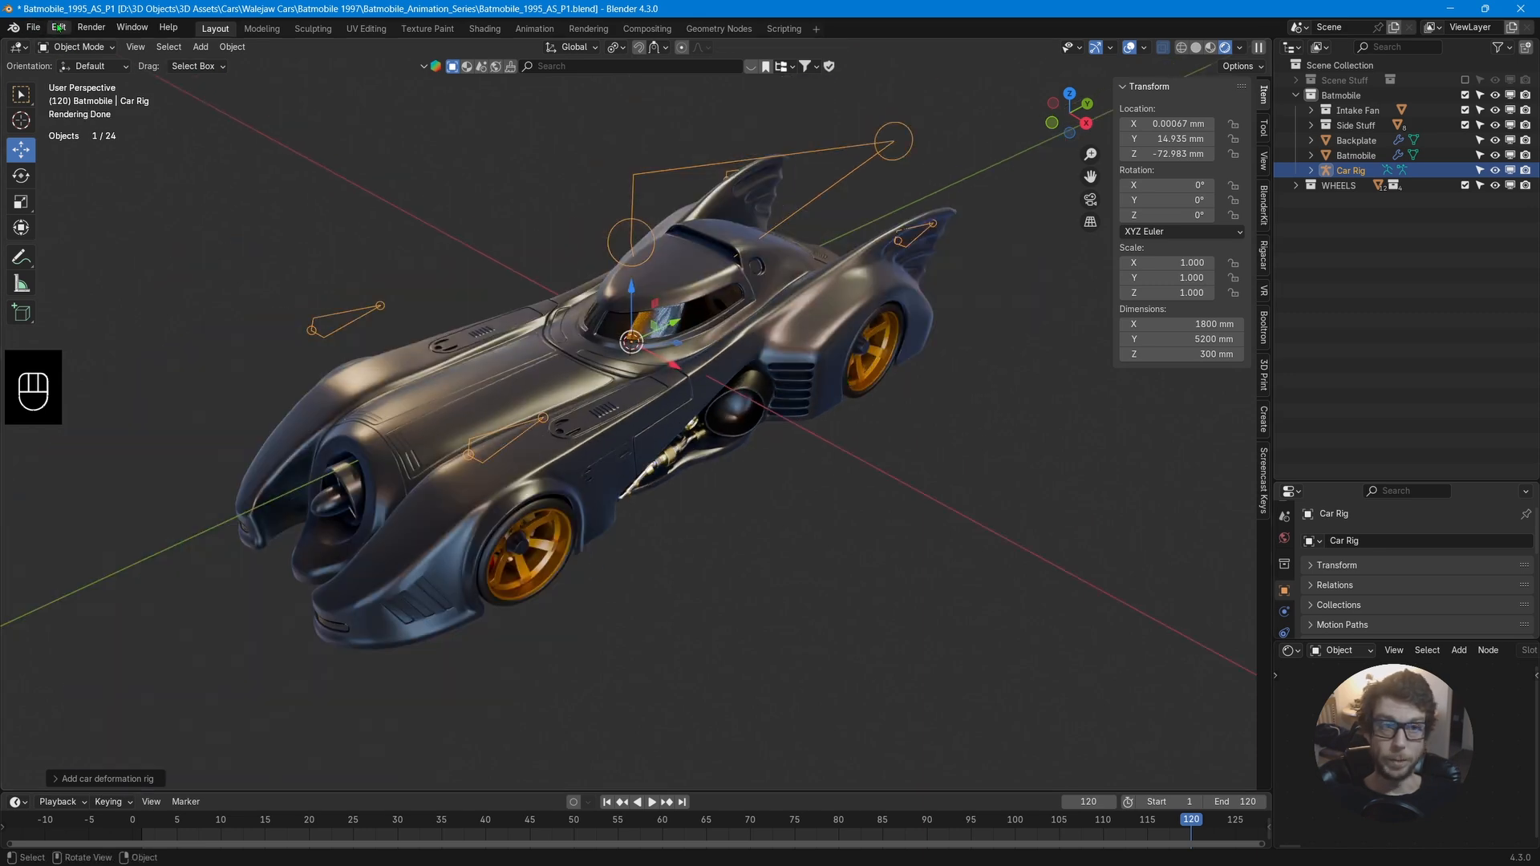
click(59, 27)
click(96, 219)
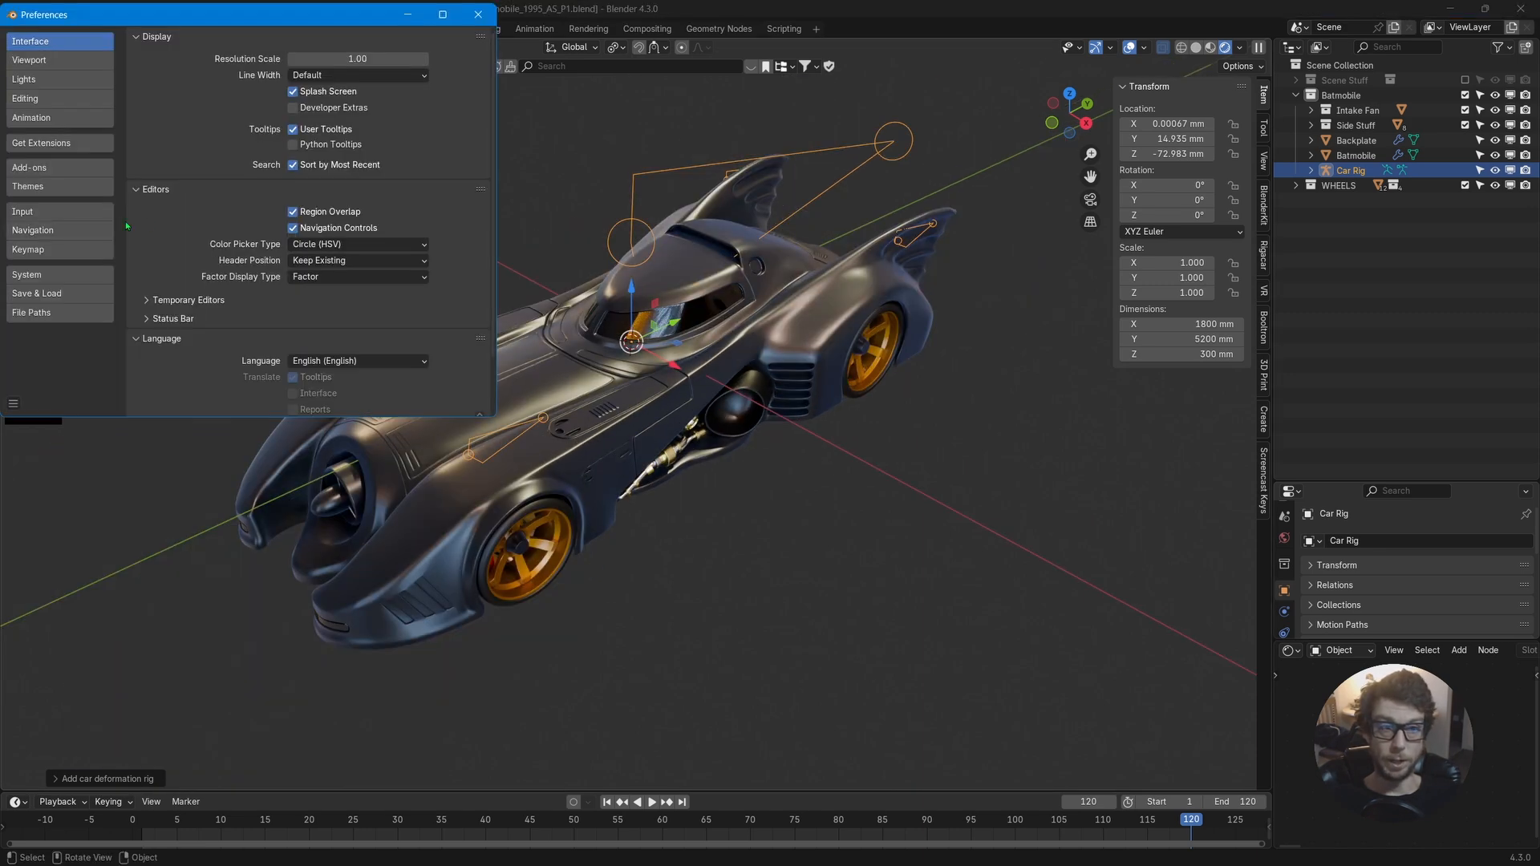
click(79, 171)
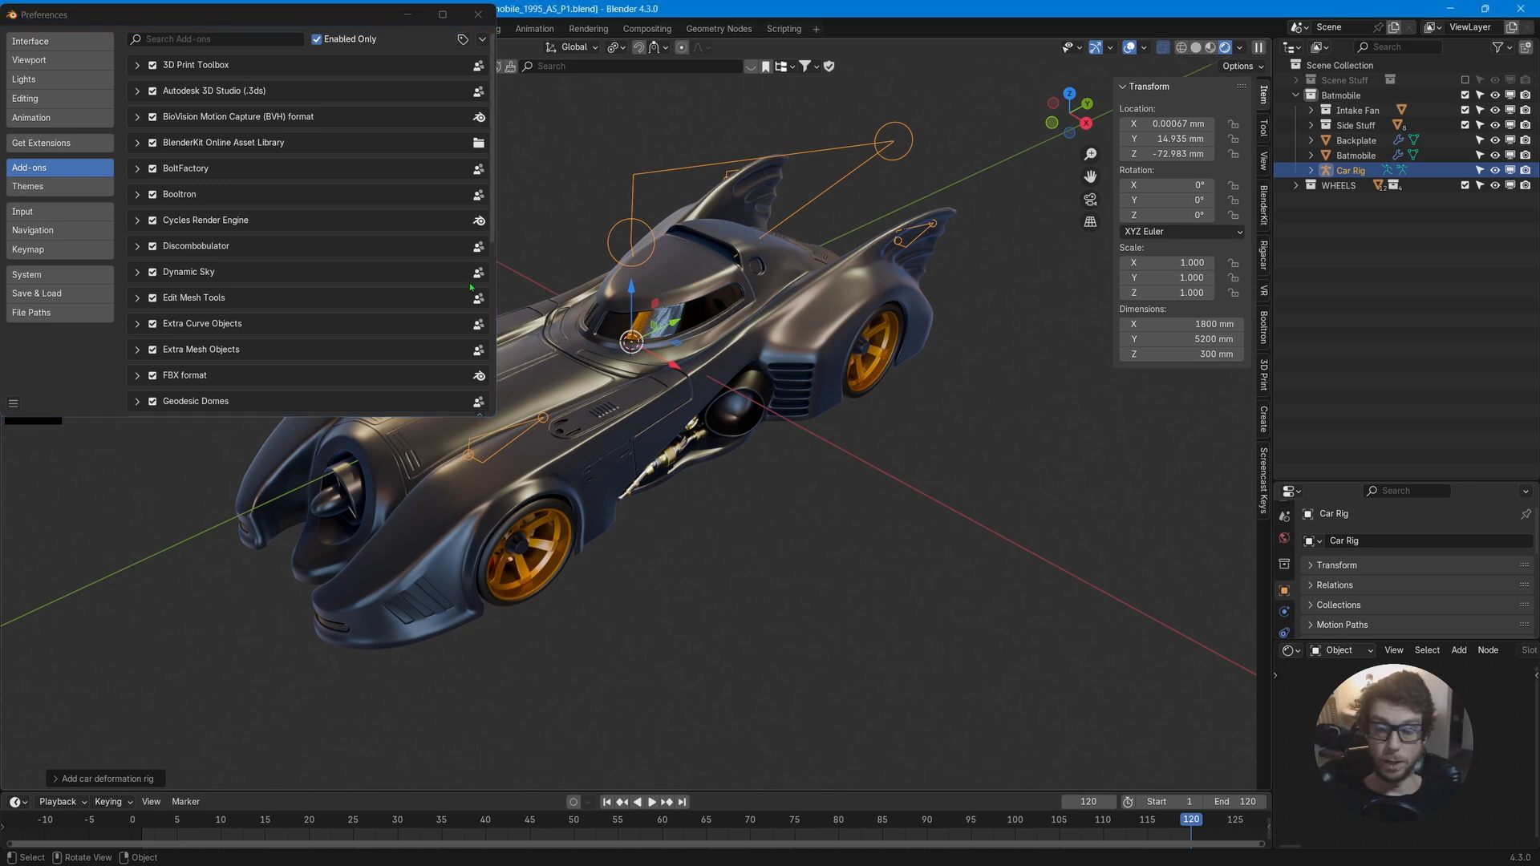
click(167, 38)
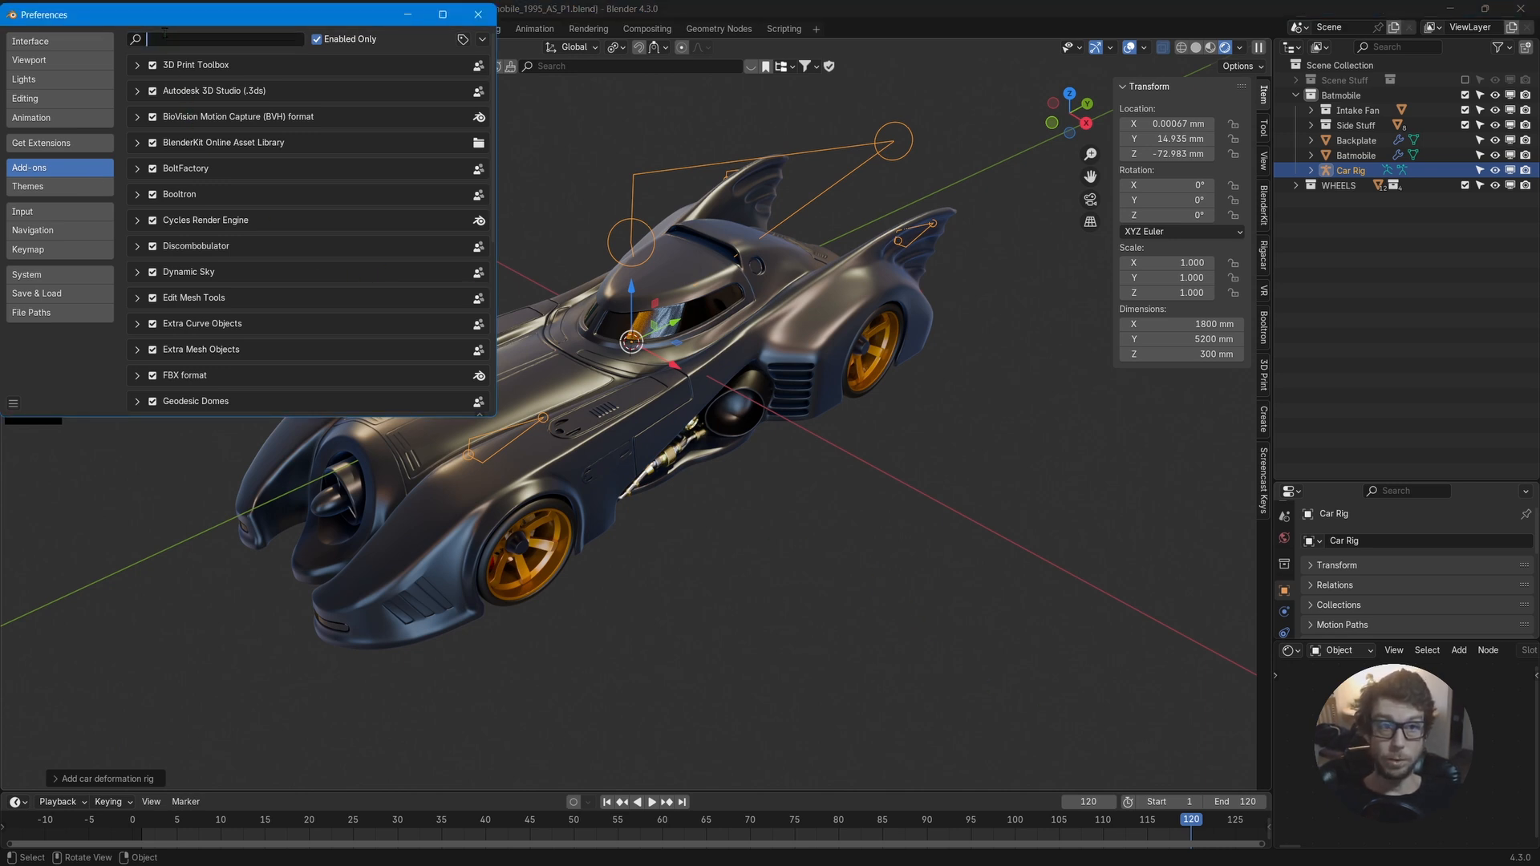
text(RIGA)
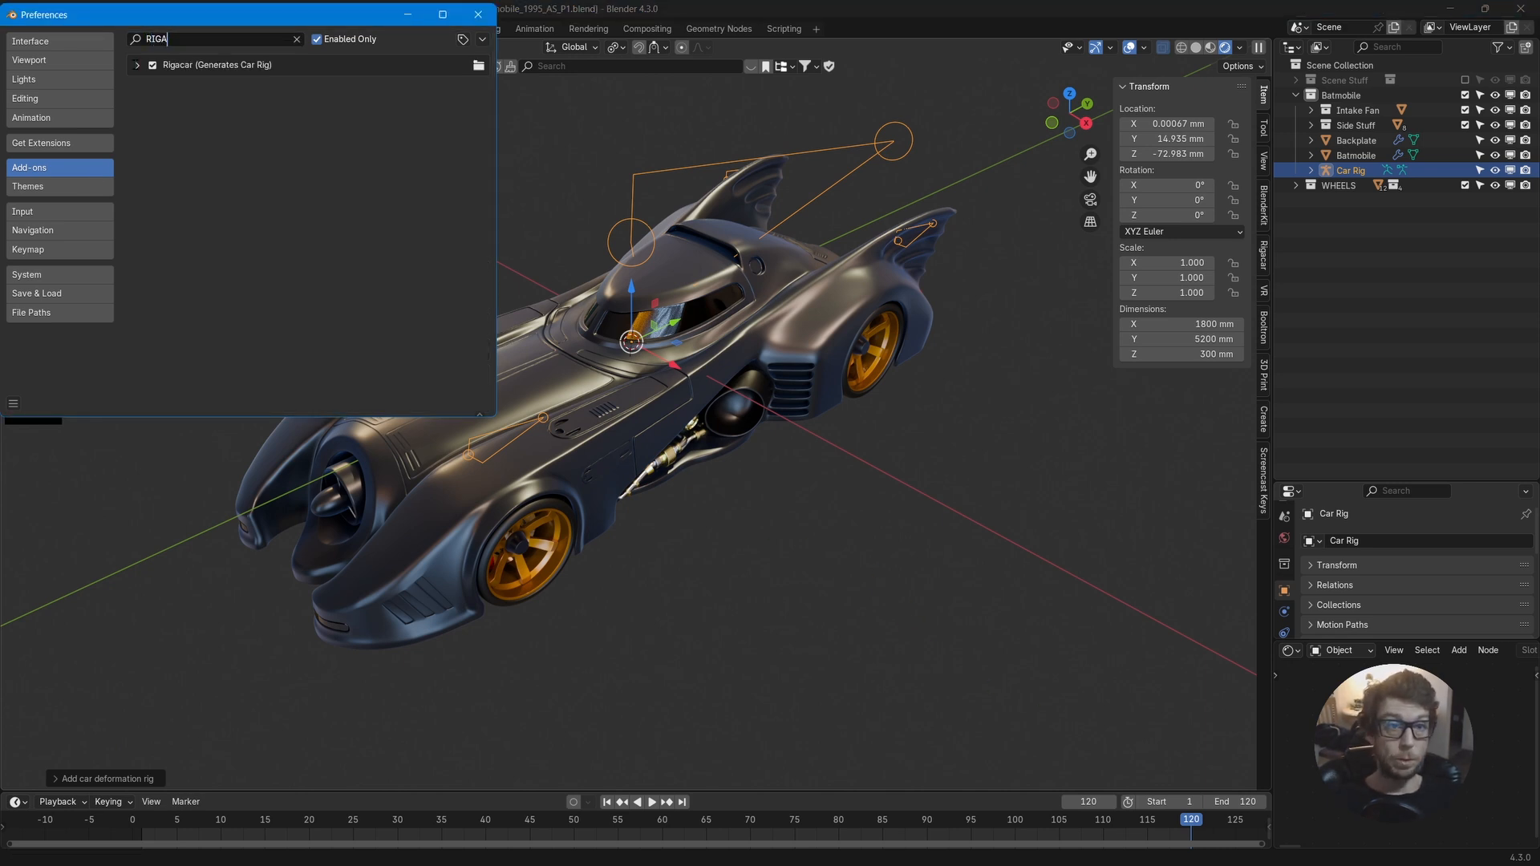
click(137, 66)
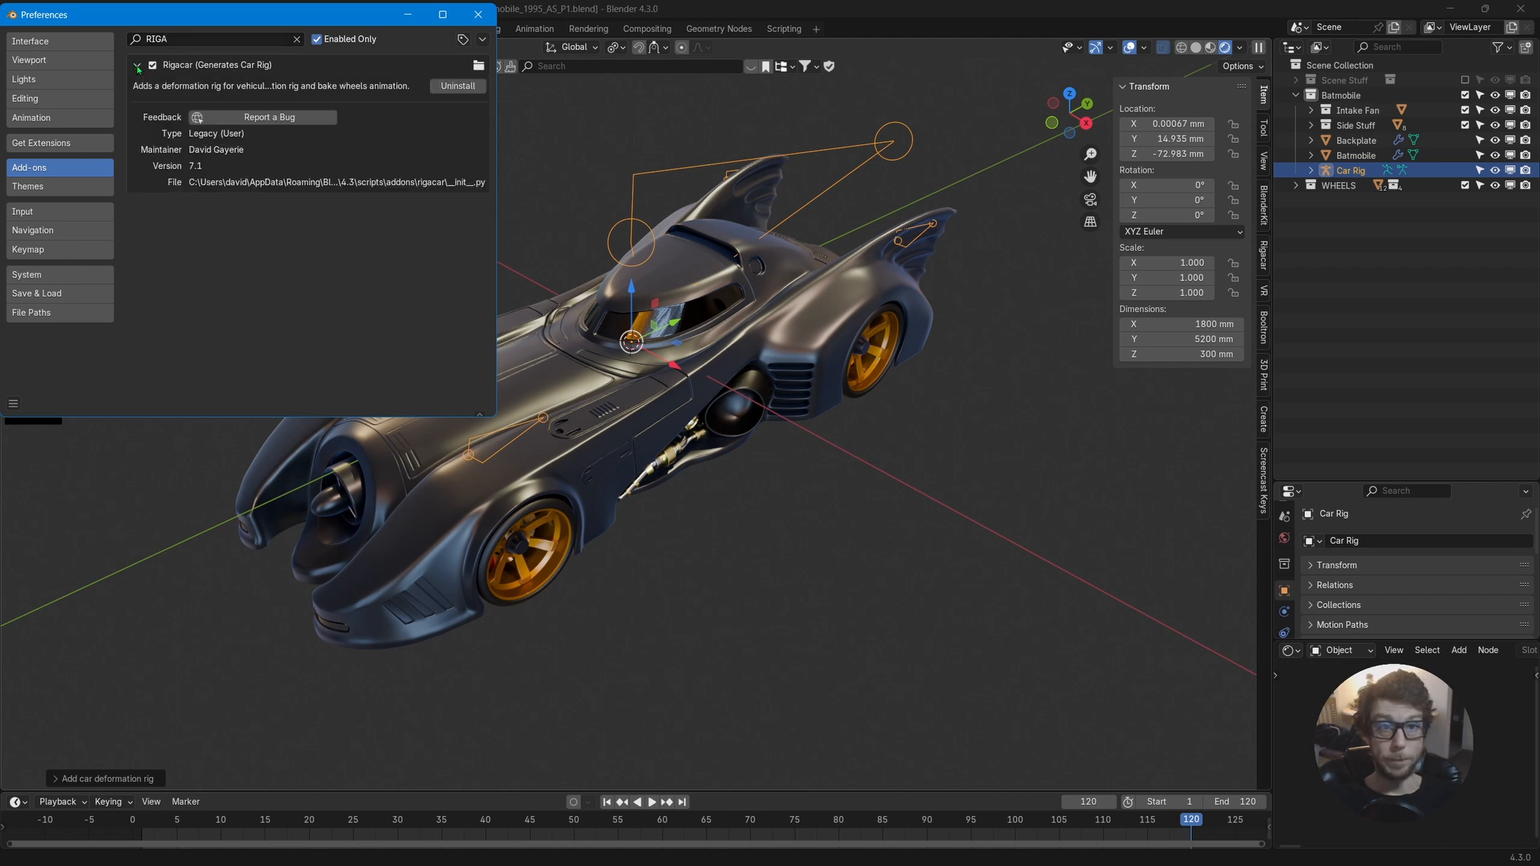
click(137, 67)
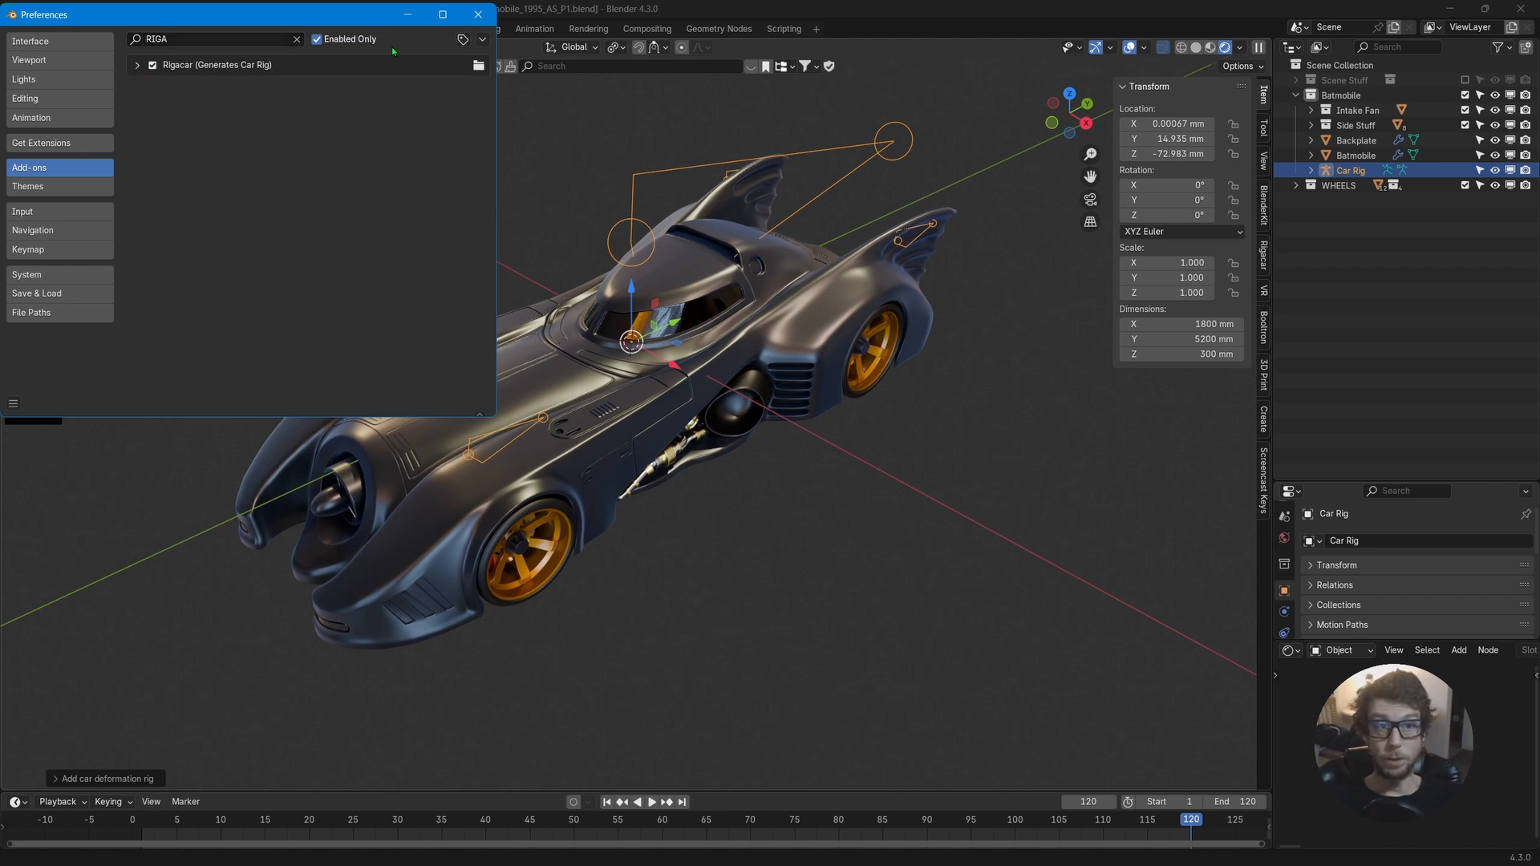
click(479, 14)
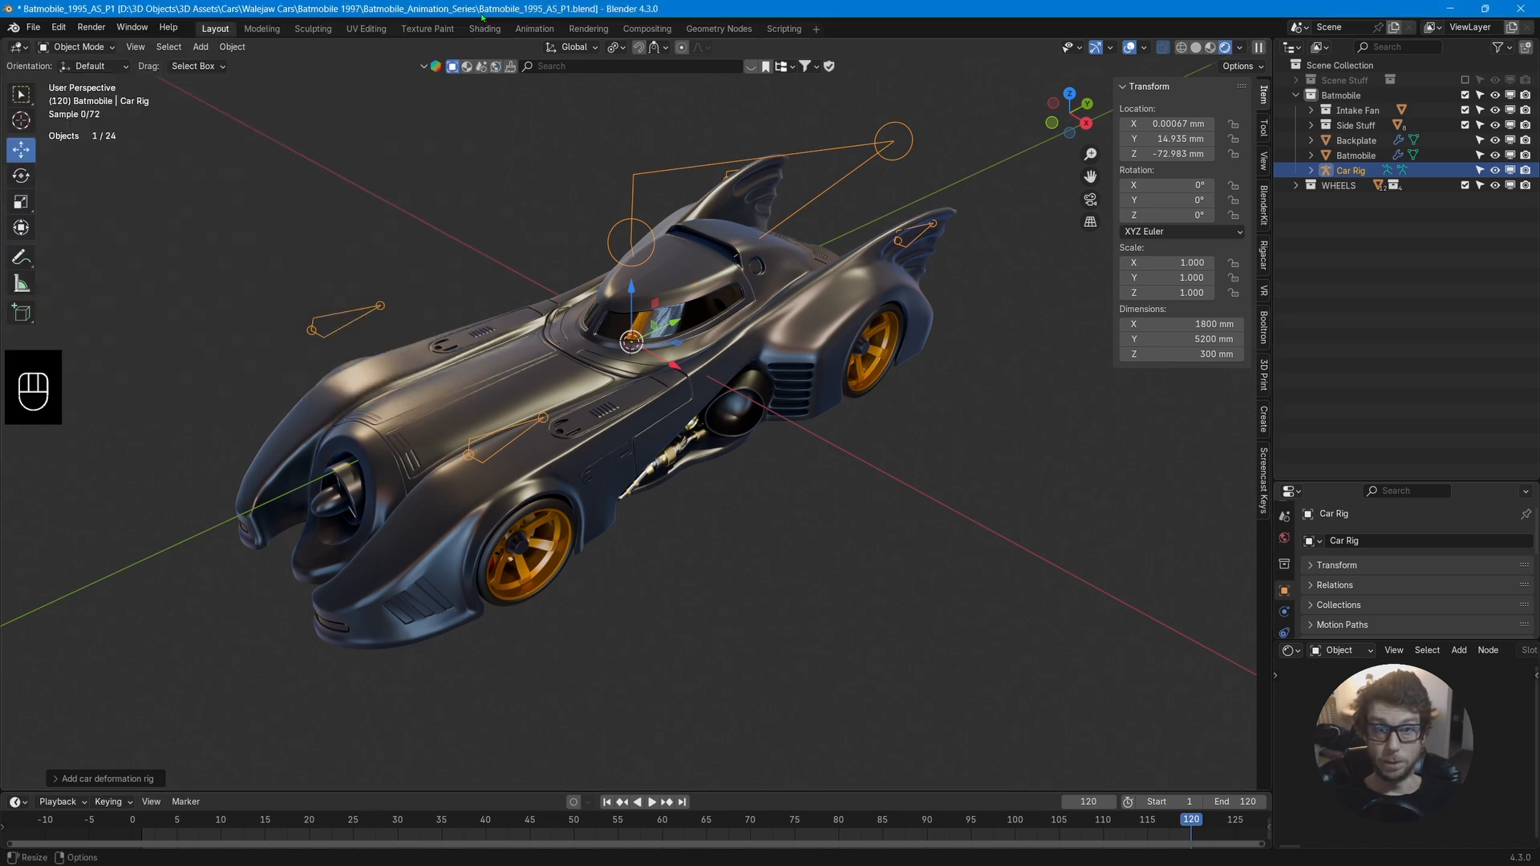
Orbit and zoom around the Batmobile to examine the new car rig's placement.
middle_drag(682, 321, 417, 395)
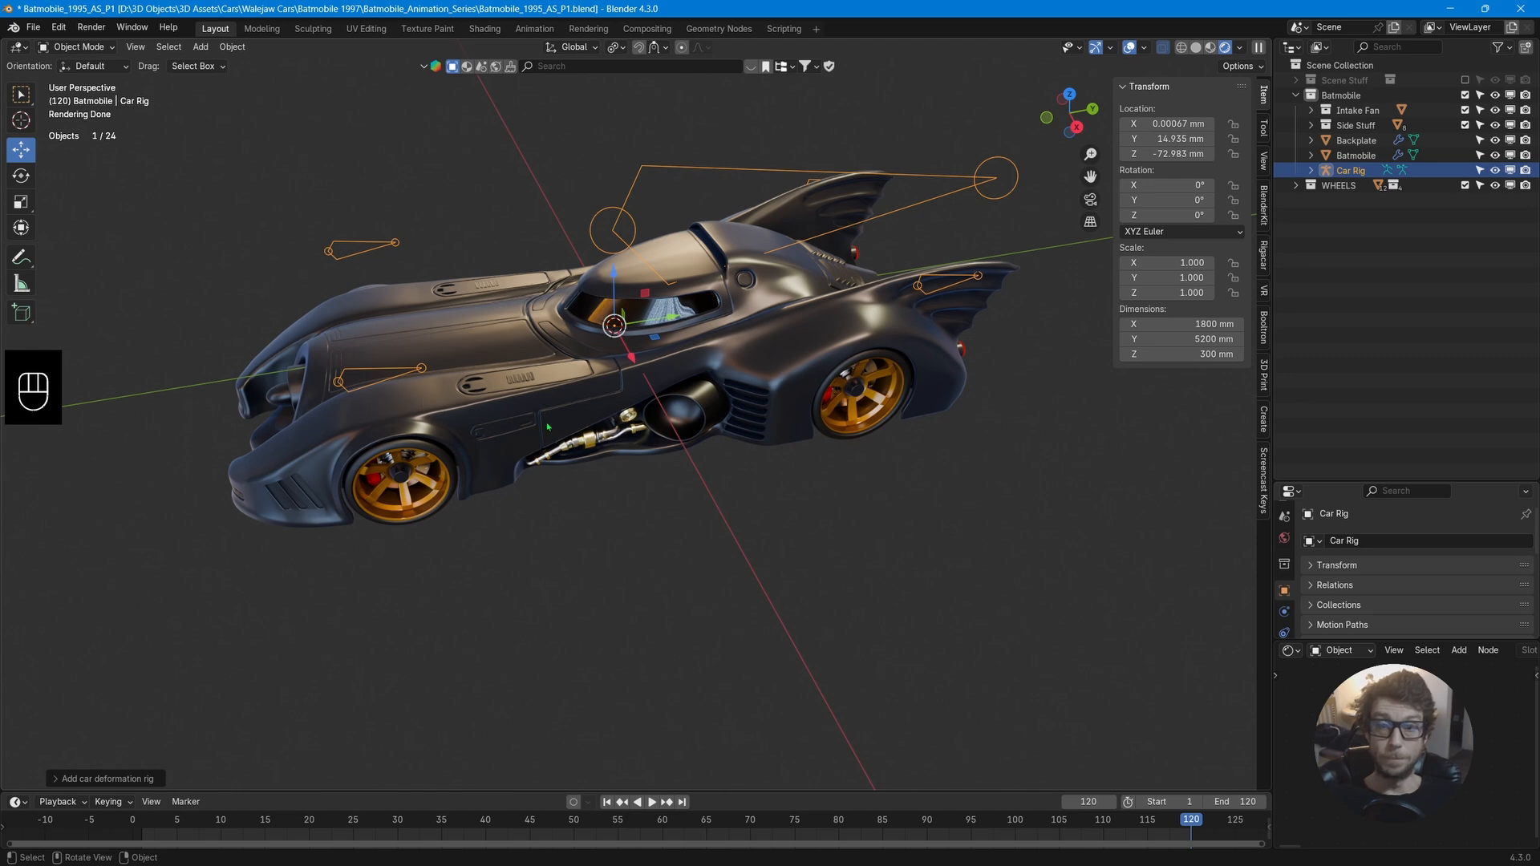
middle_drag(720, 425, 688, 432)
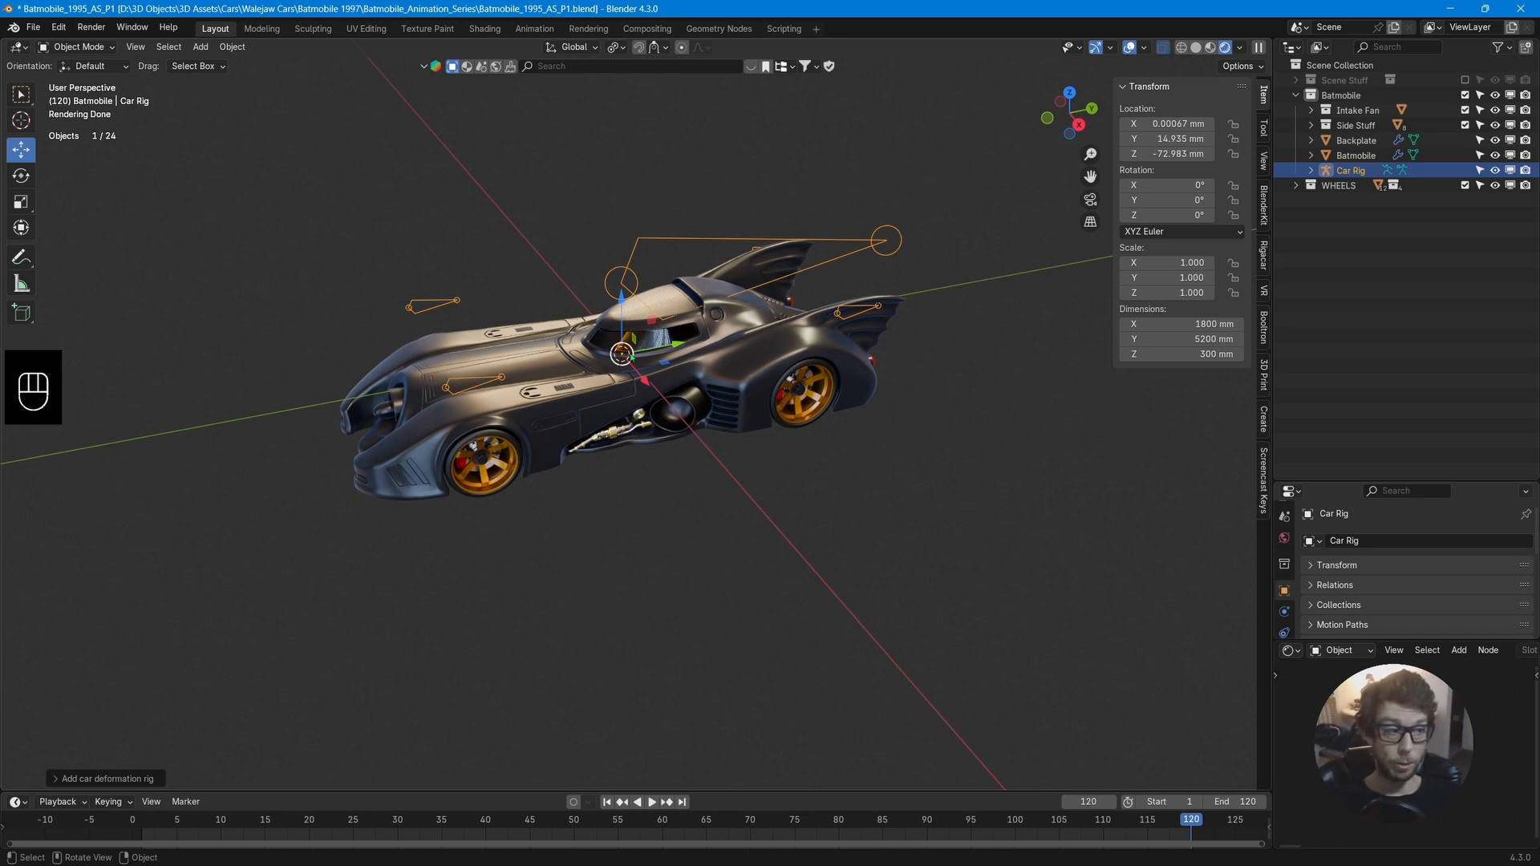
middle_drag(706, 455, 722, 242)
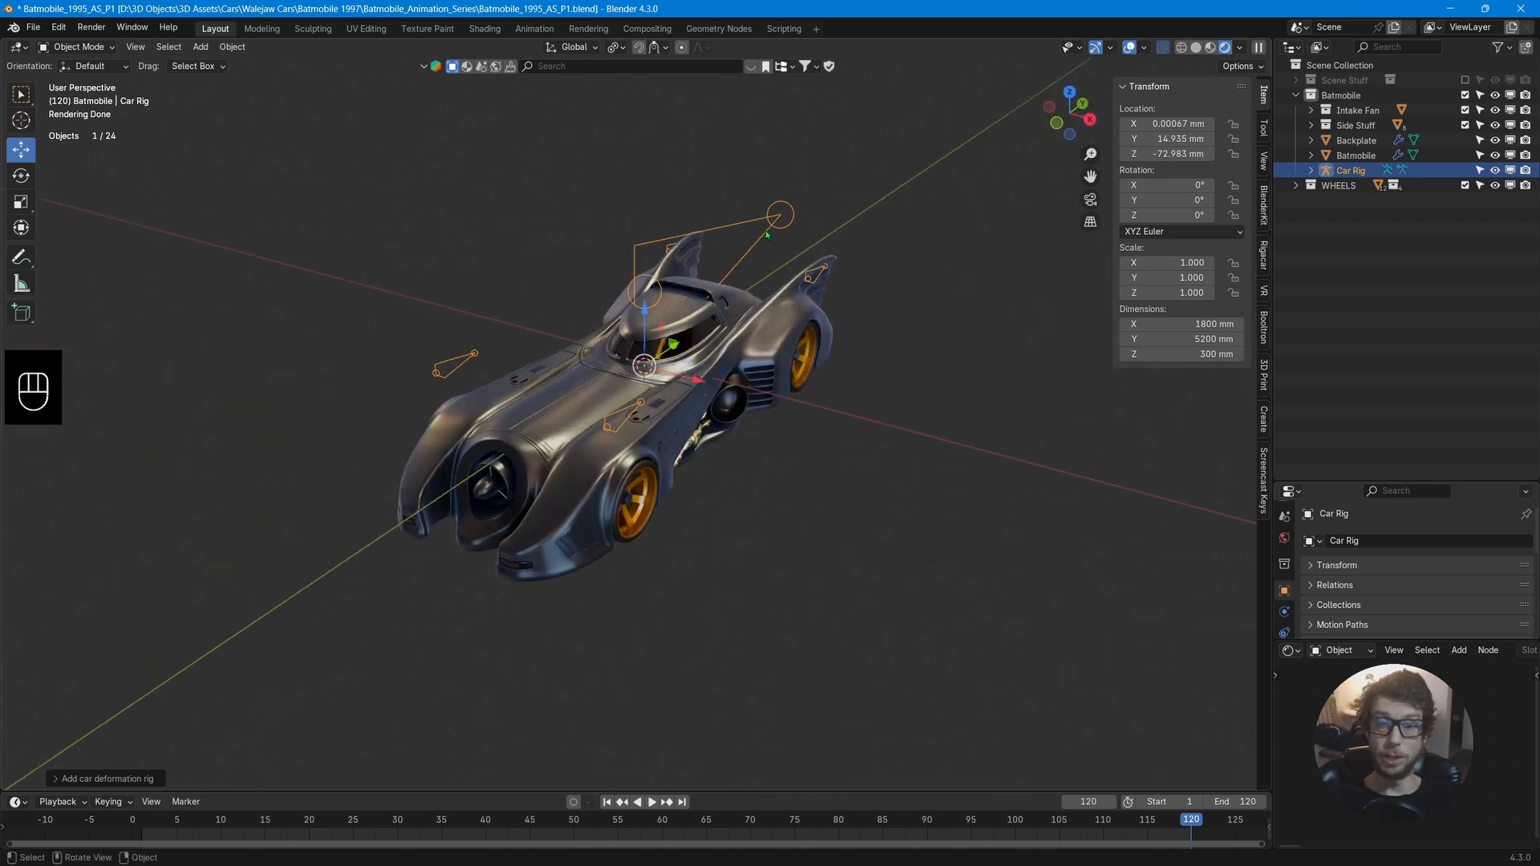
middle_drag(848, 442, 811, 433)
scroll(811, 433, up, 4)
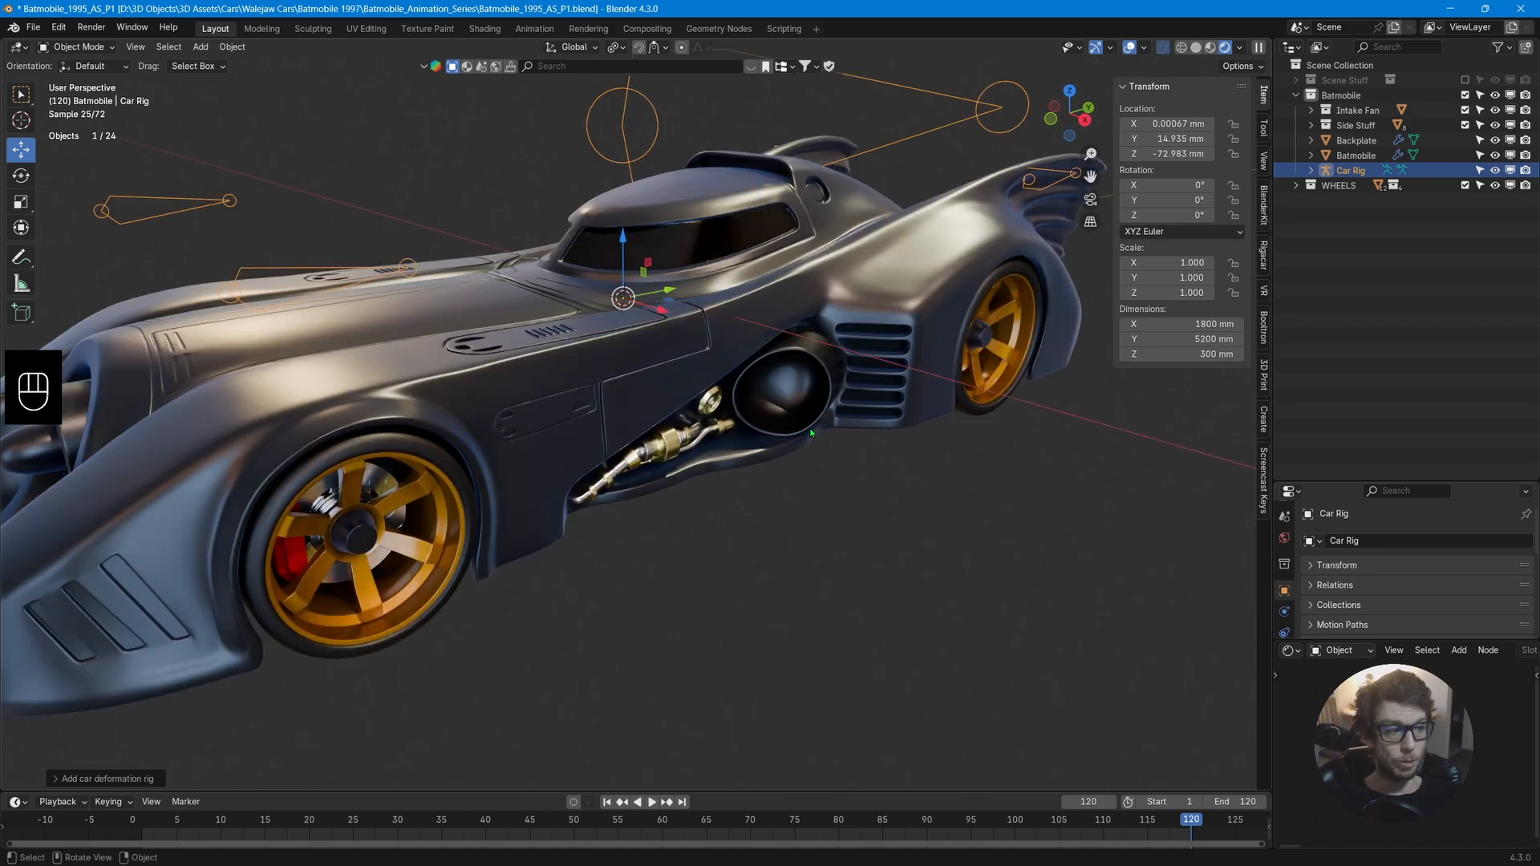
scroll(812, 433, down, 2)
middle_drag(811, 434, 804, 431)
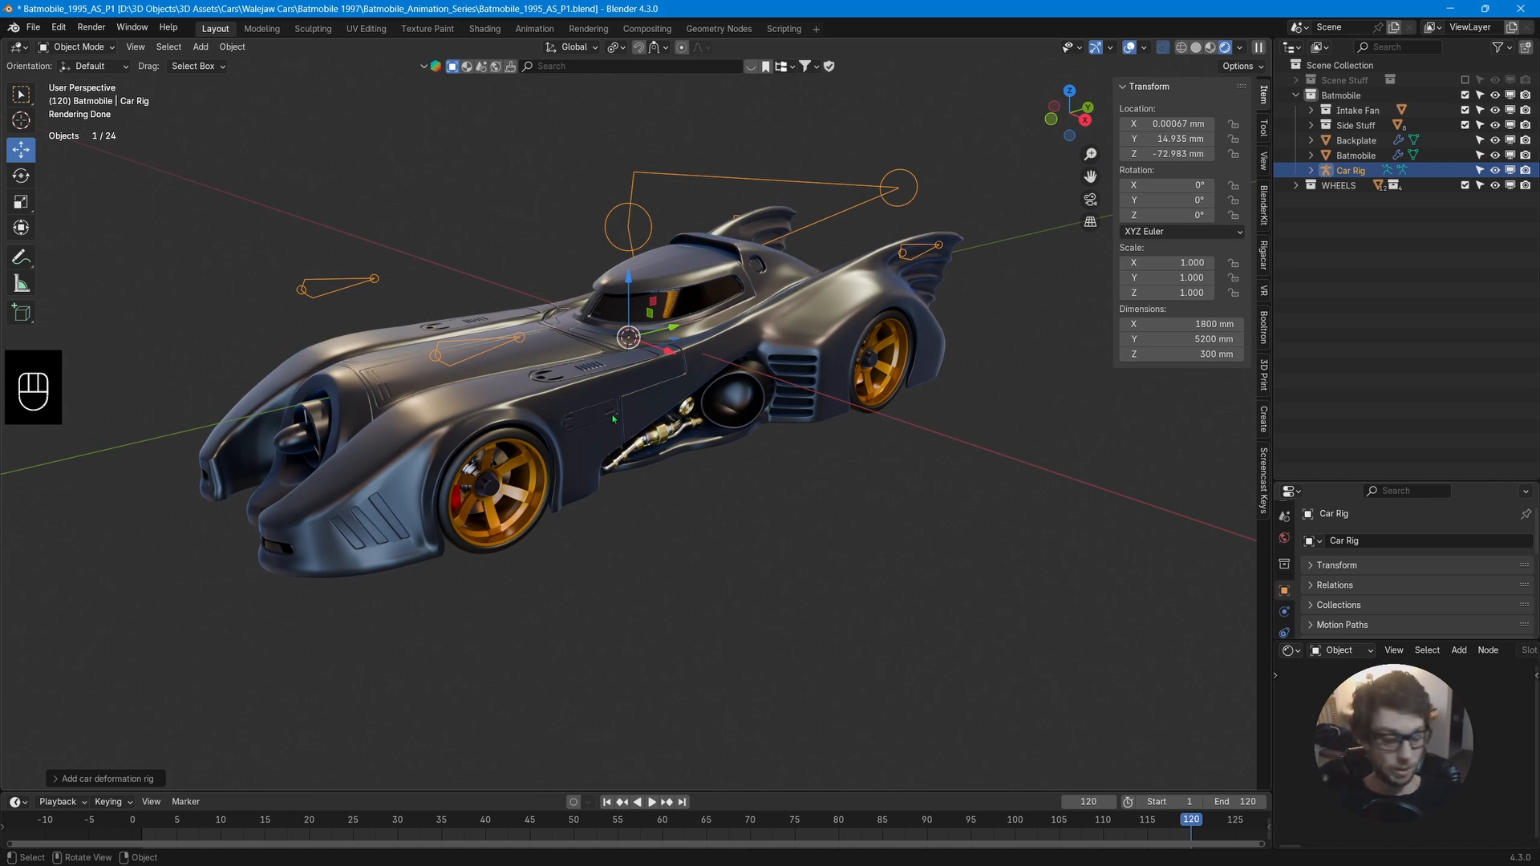
Snap the 3D cursor to the centre of the front-left wheel.
click(494, 437)
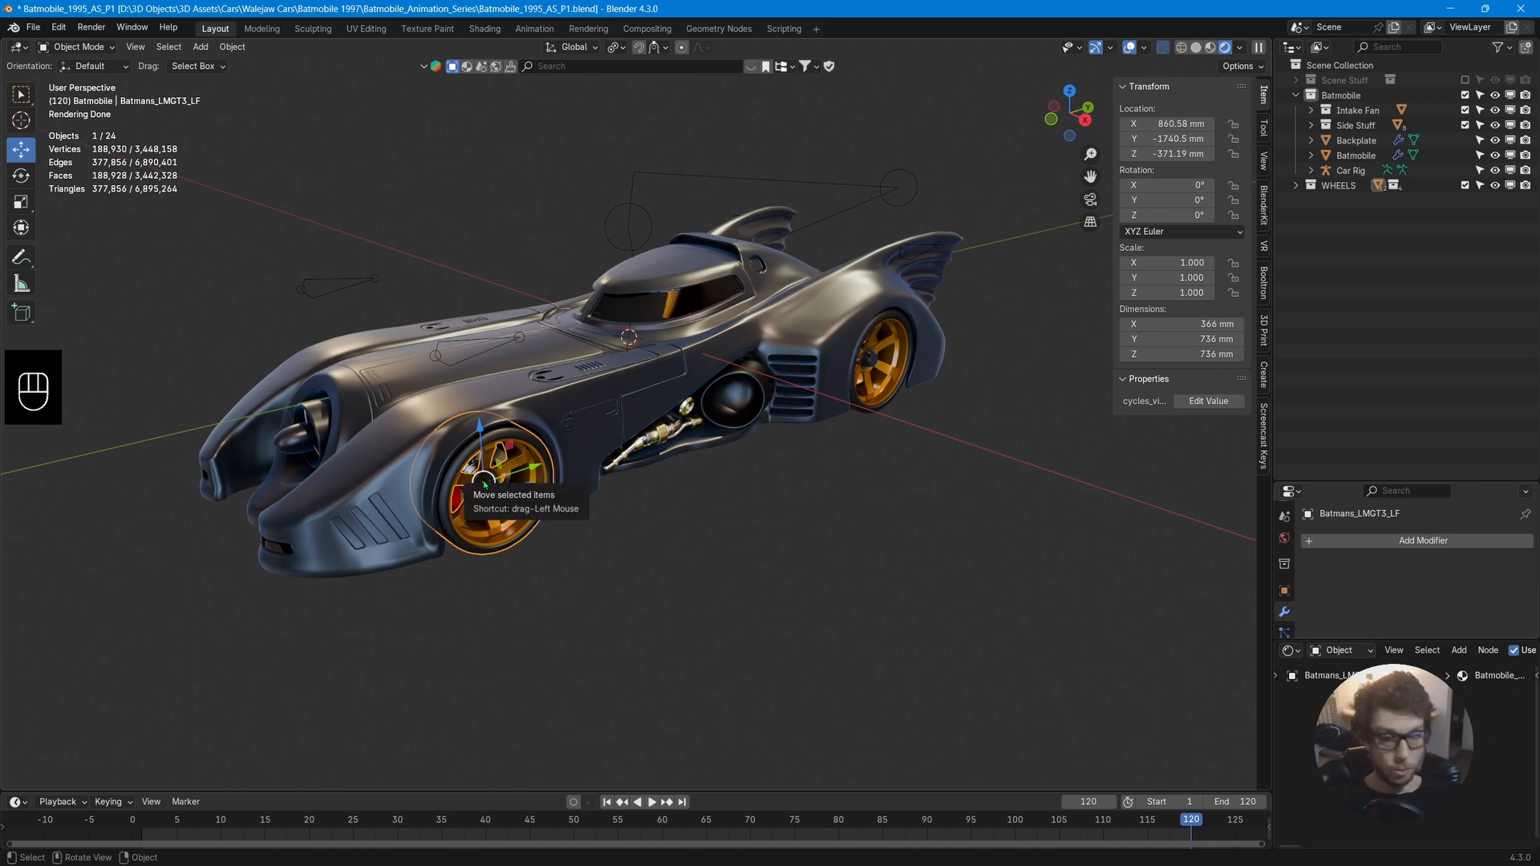
key(shift+s)
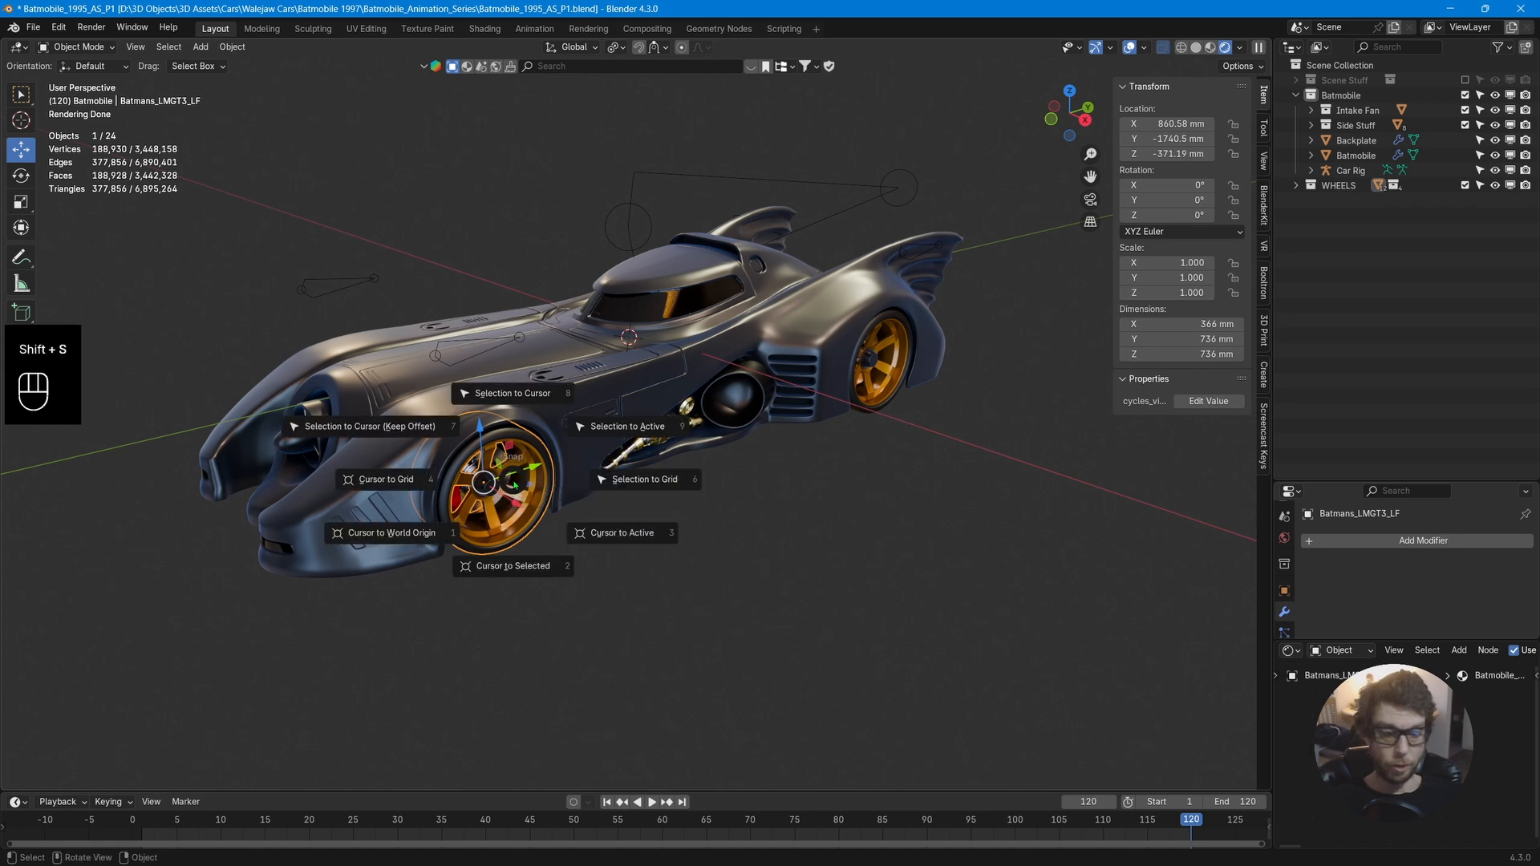
click(505, 568)
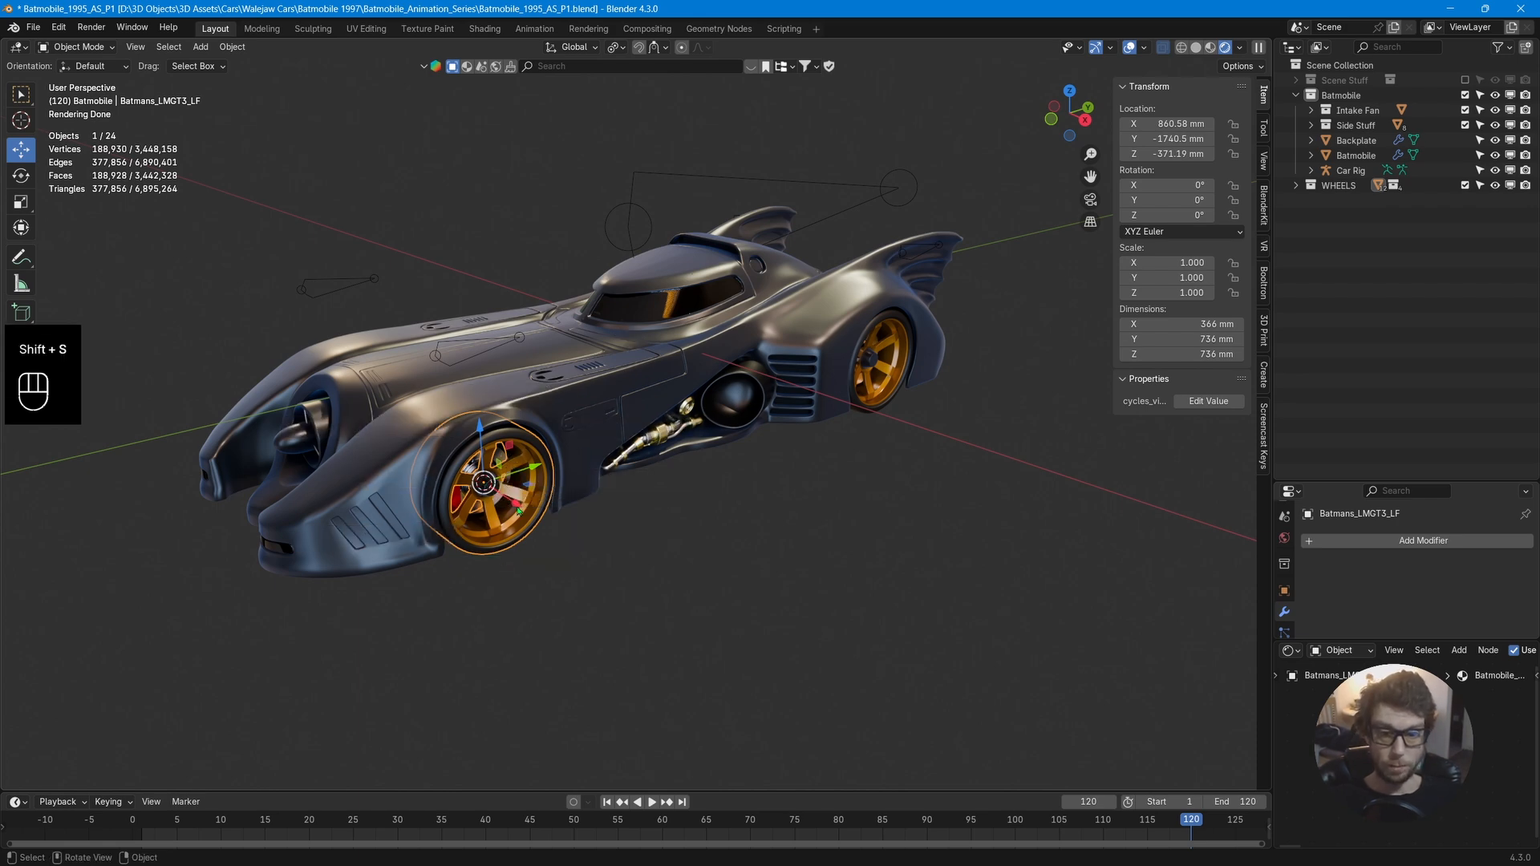
Select the car rig, enter its edit mode and turn on X-axis mirror editing.
middle_drag(484, 485, 533, 510)
click(631, 150)
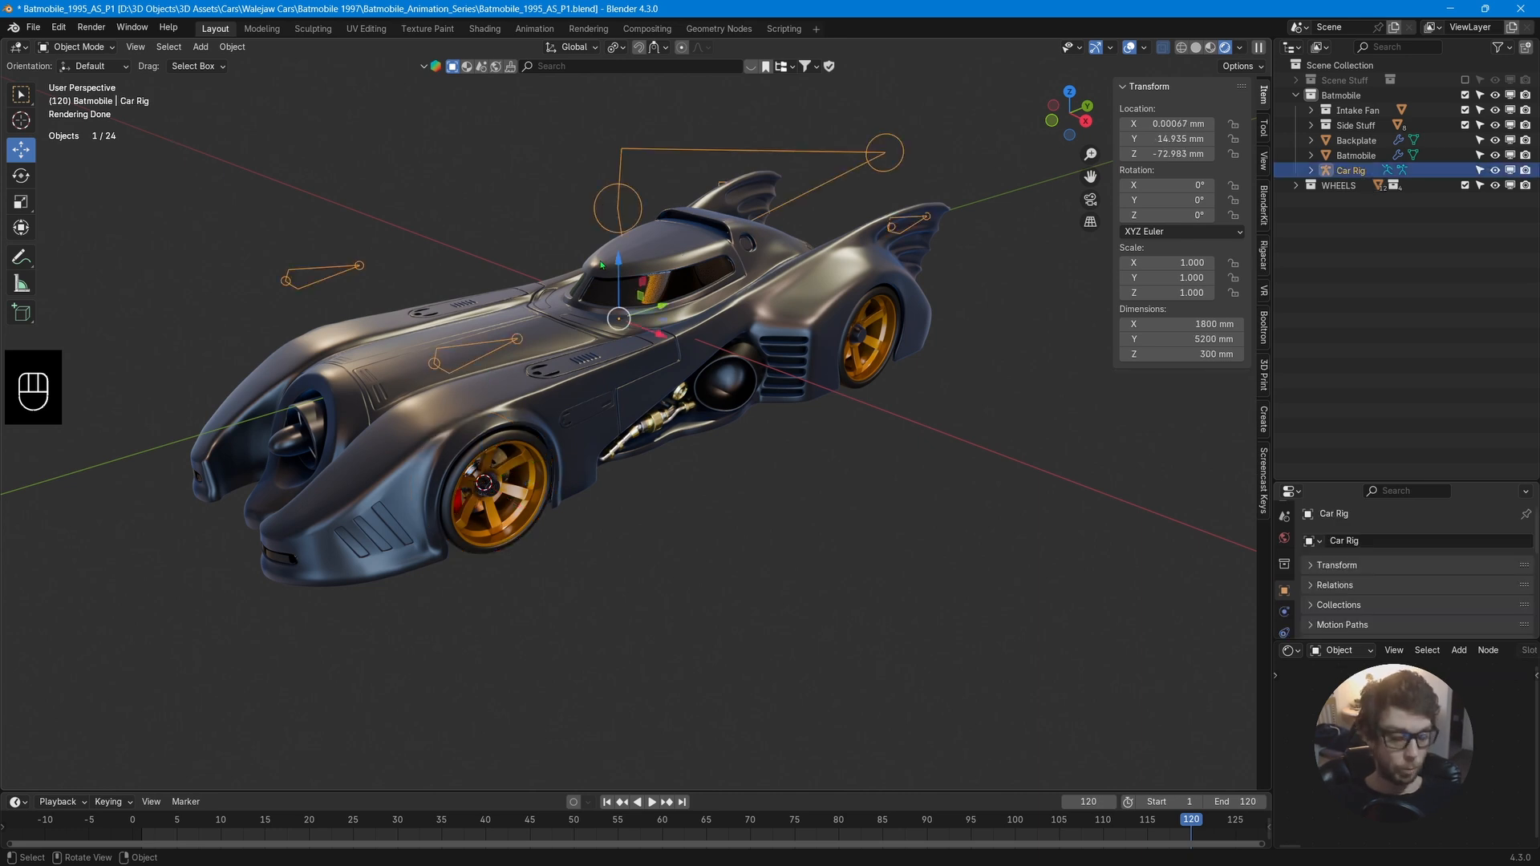
key(Tab)
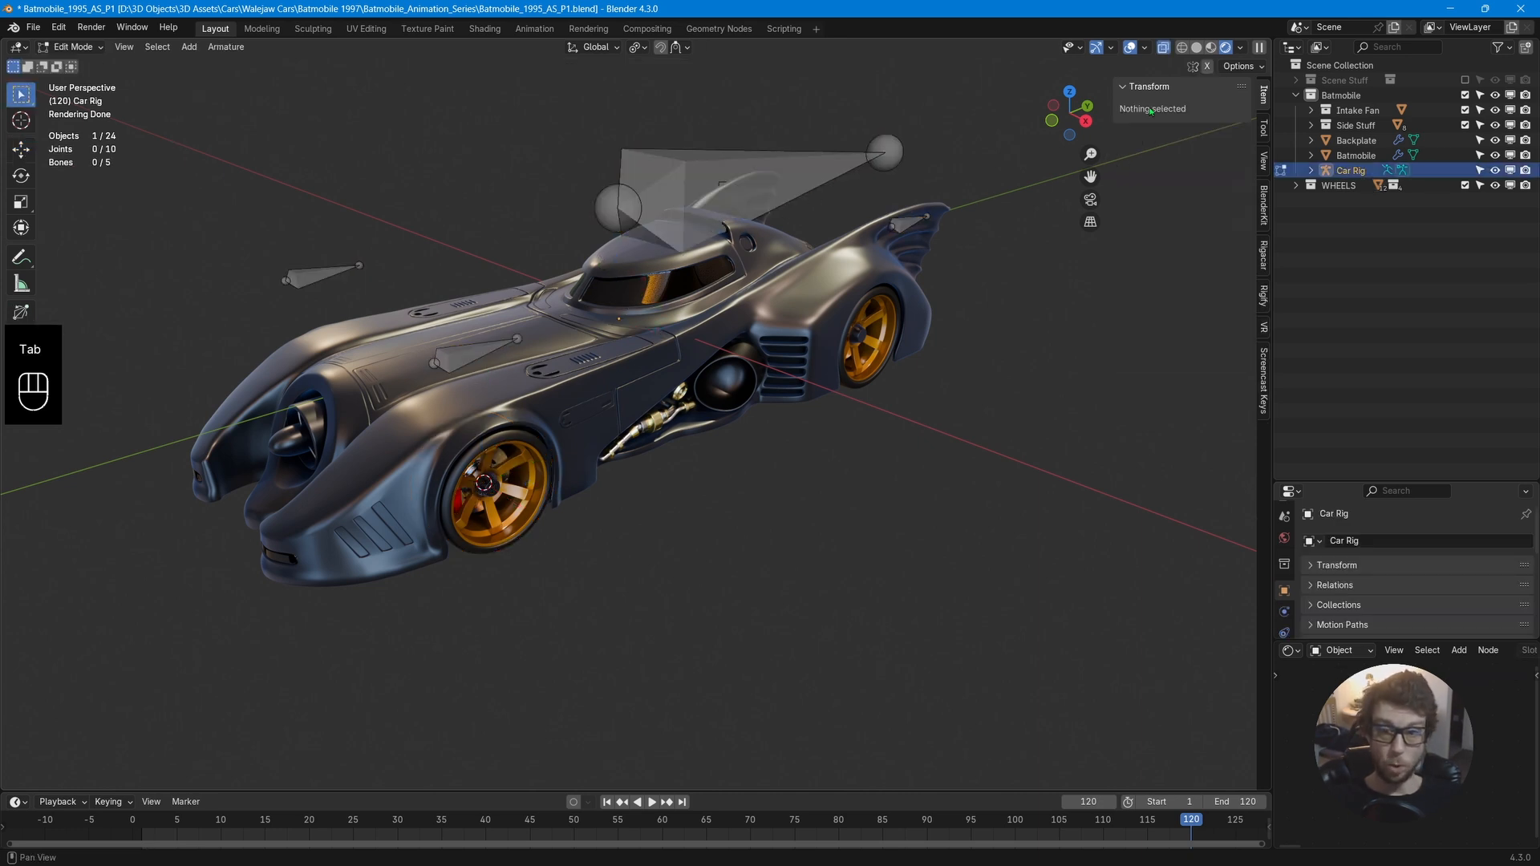
click(1207, 66)
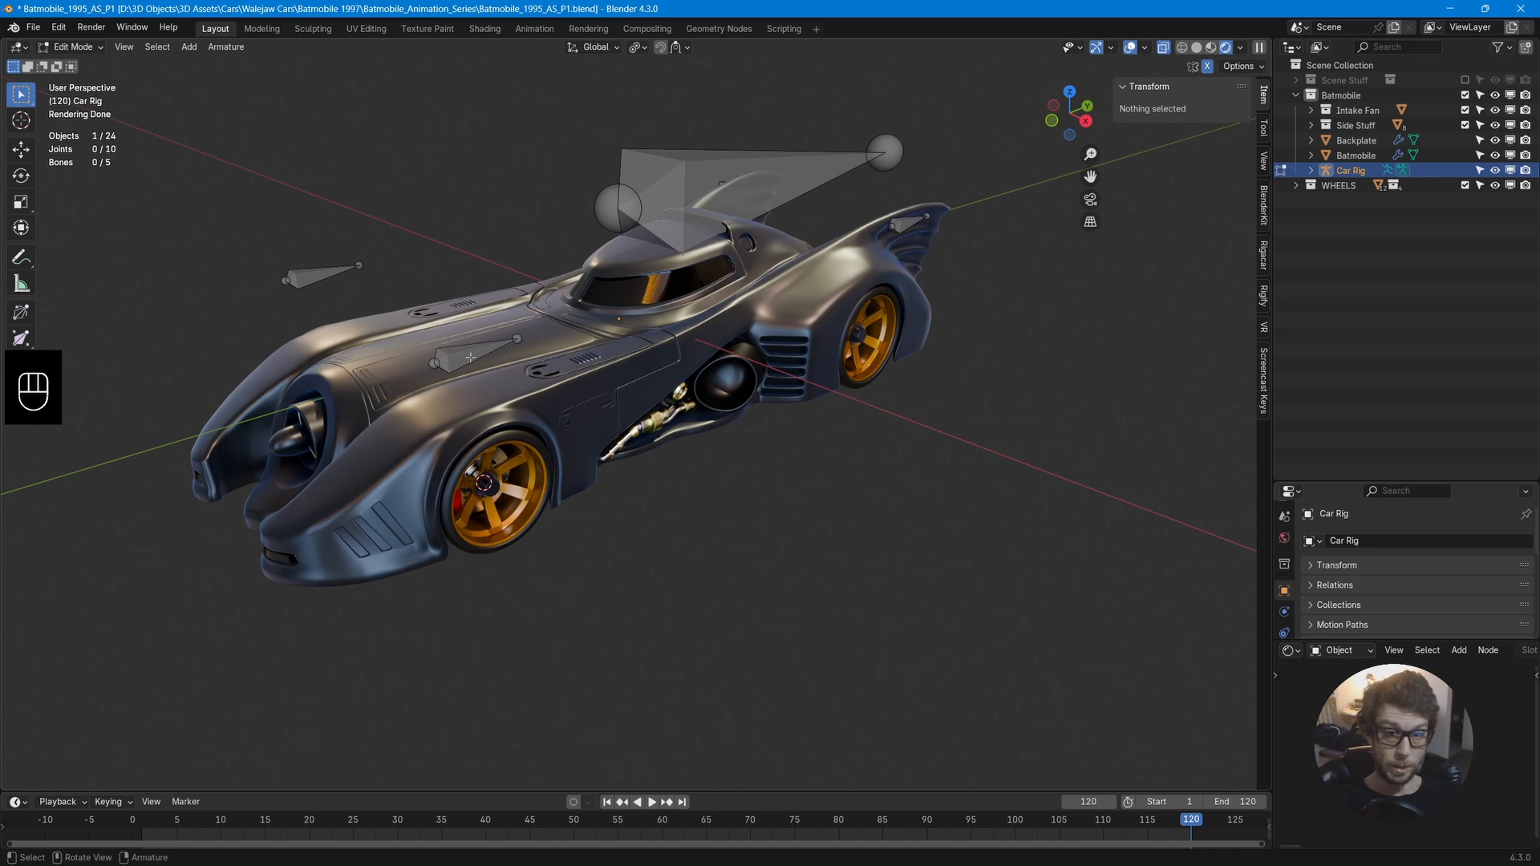
Snap the front-left wheel bone to the 3D cursor at the wheel centre.
click(463, 358)
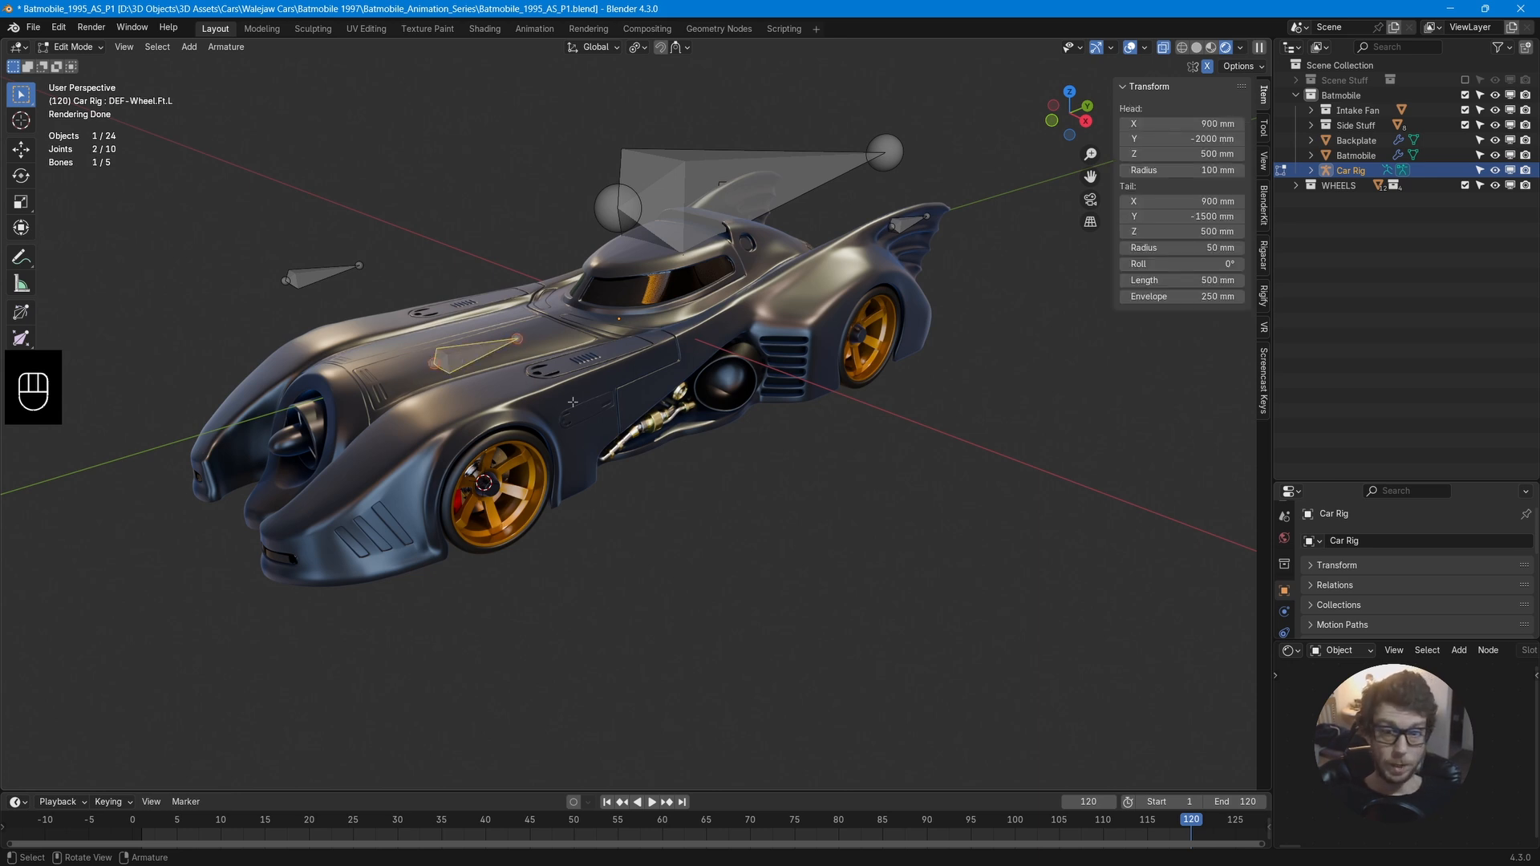
key(shift+s)
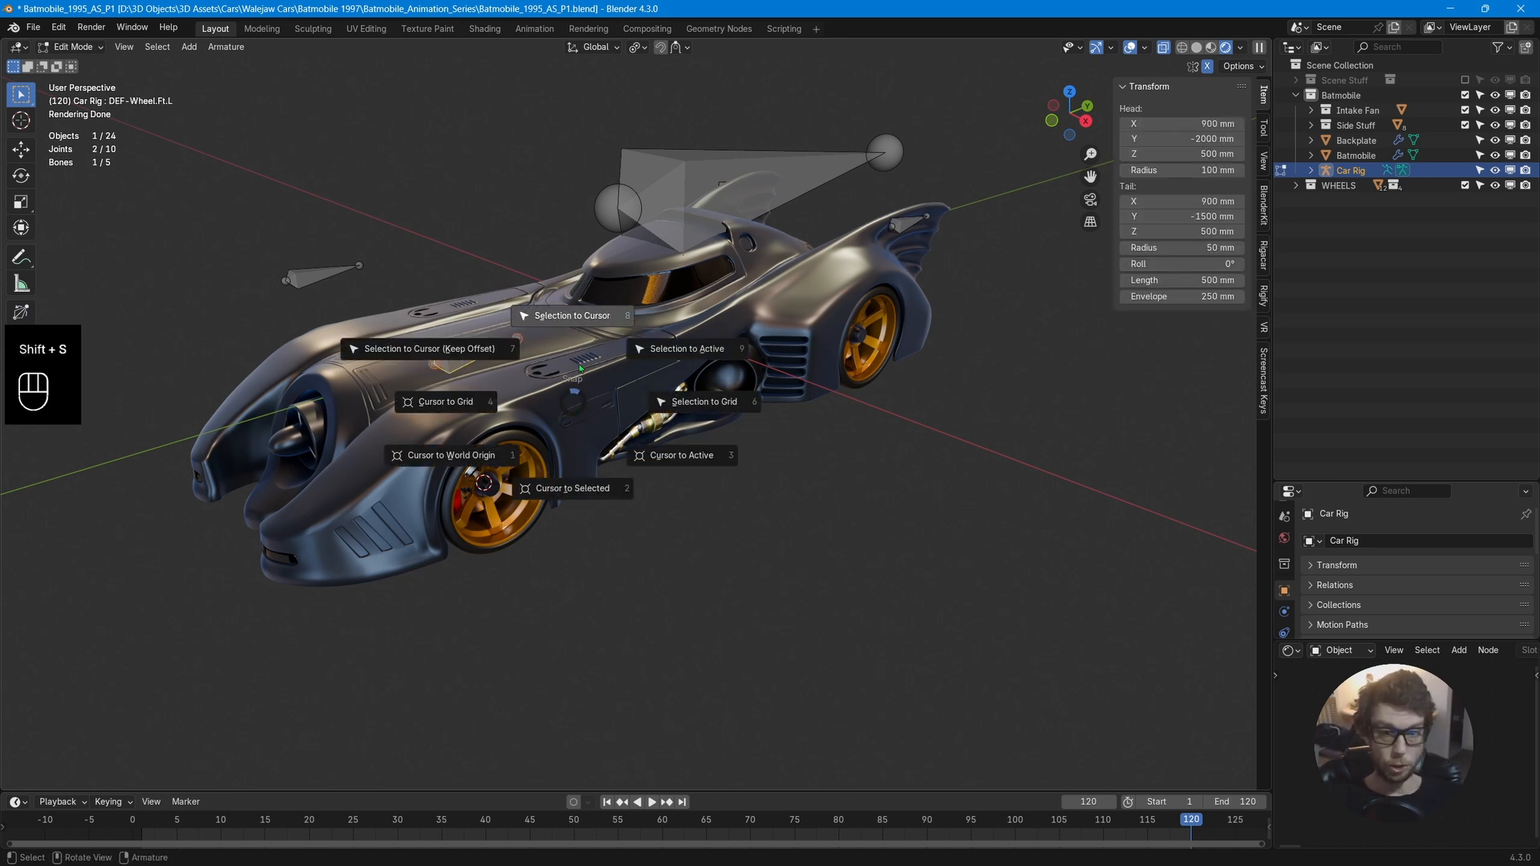
click(572, 316)
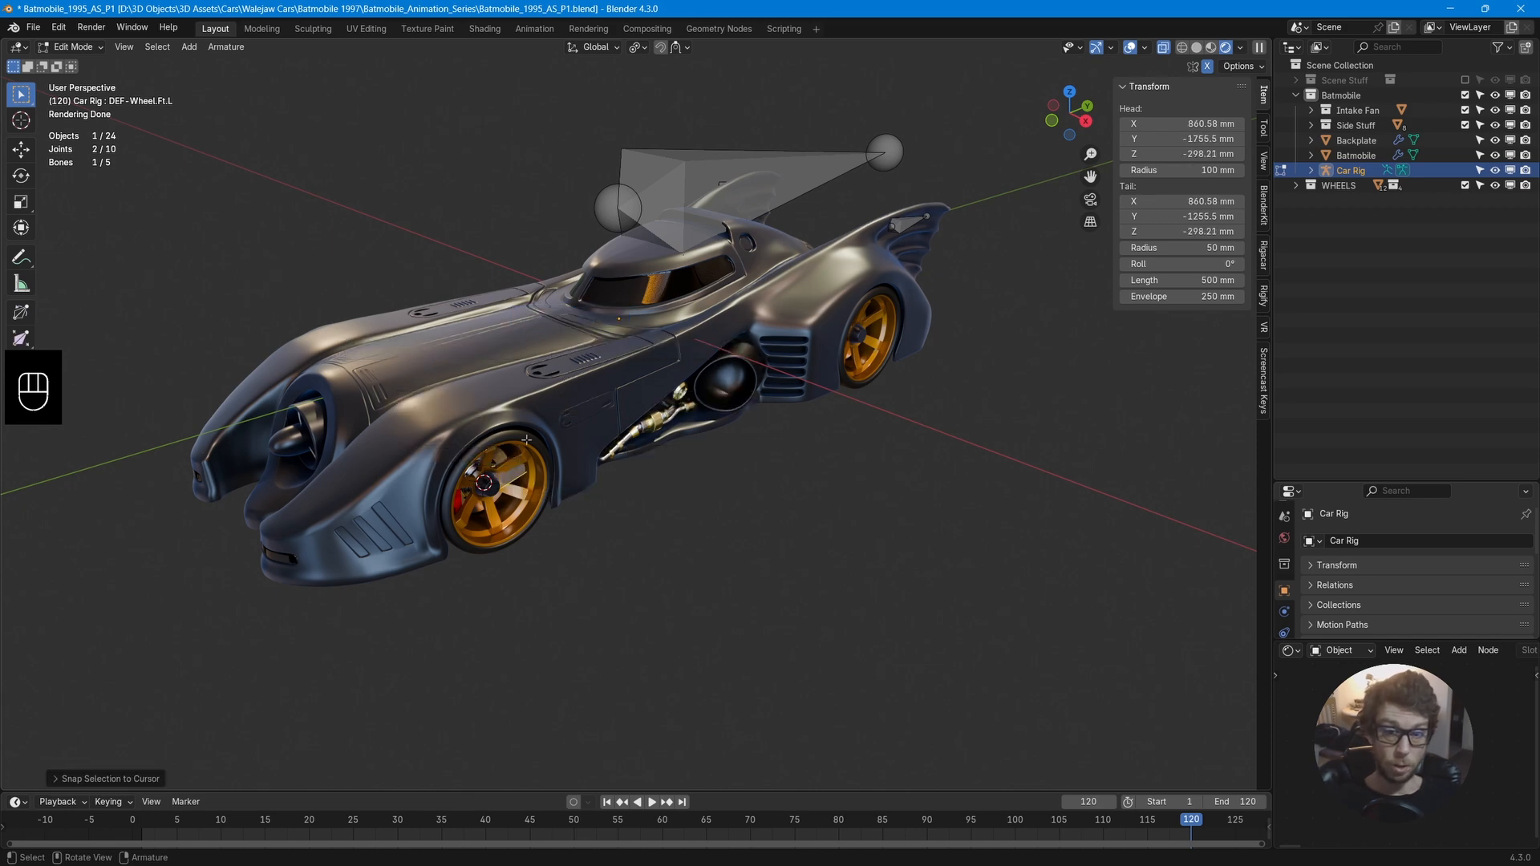
Enable In Front display for the car rig's bones in the armature's viewport display settings.
middle_drag(328, 303, 463, 407)
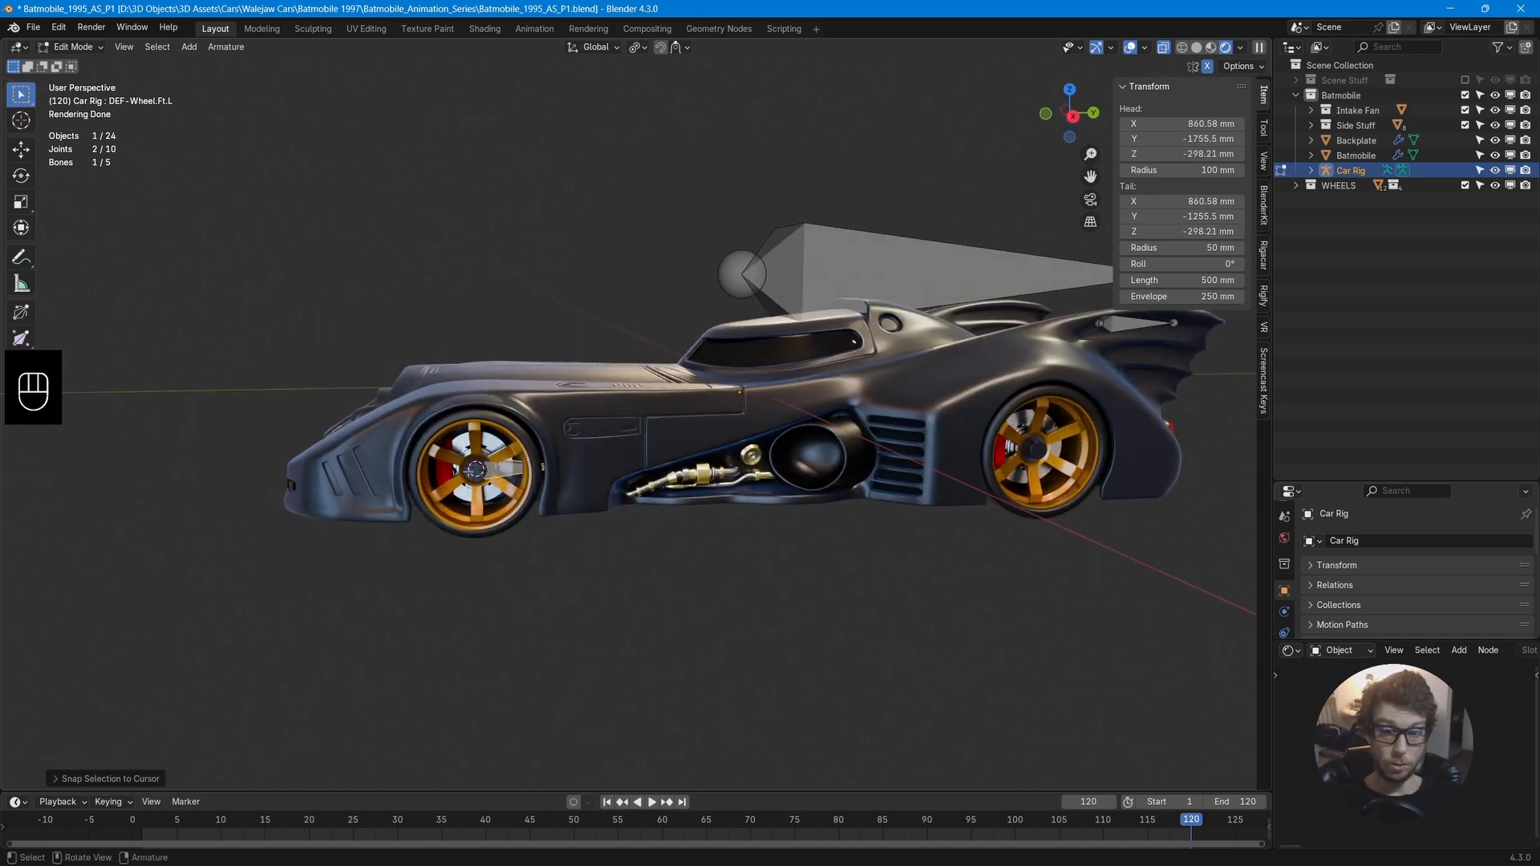
scroll(550, 471, up, 5)
scroll(550, 471, down, 3)
shift+middle_drag(494, 468, 527, 450)
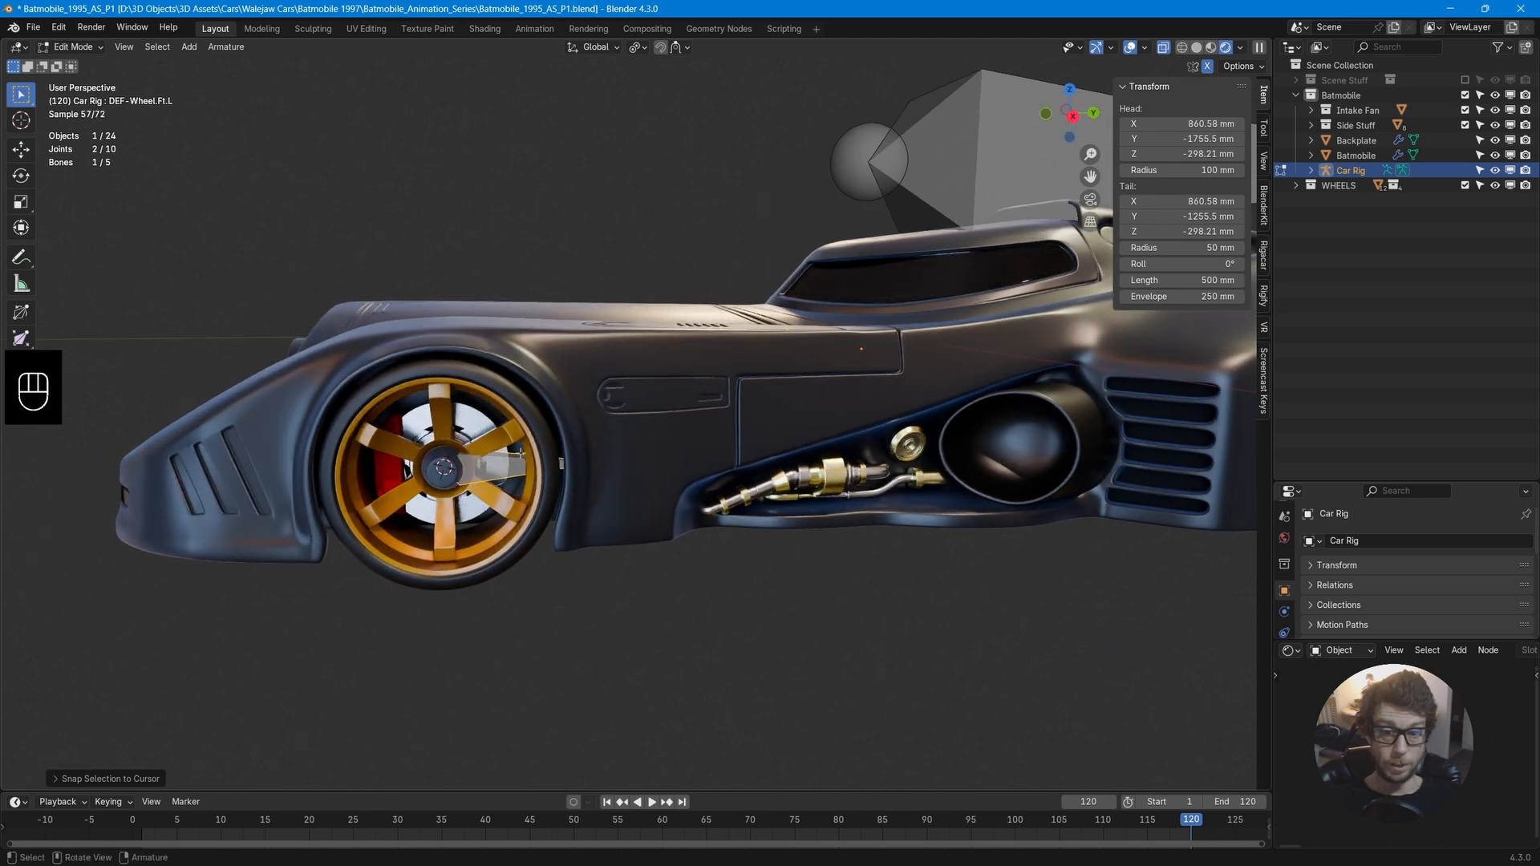
scroll(1288, 606, down, 2)
click(1285, 622)
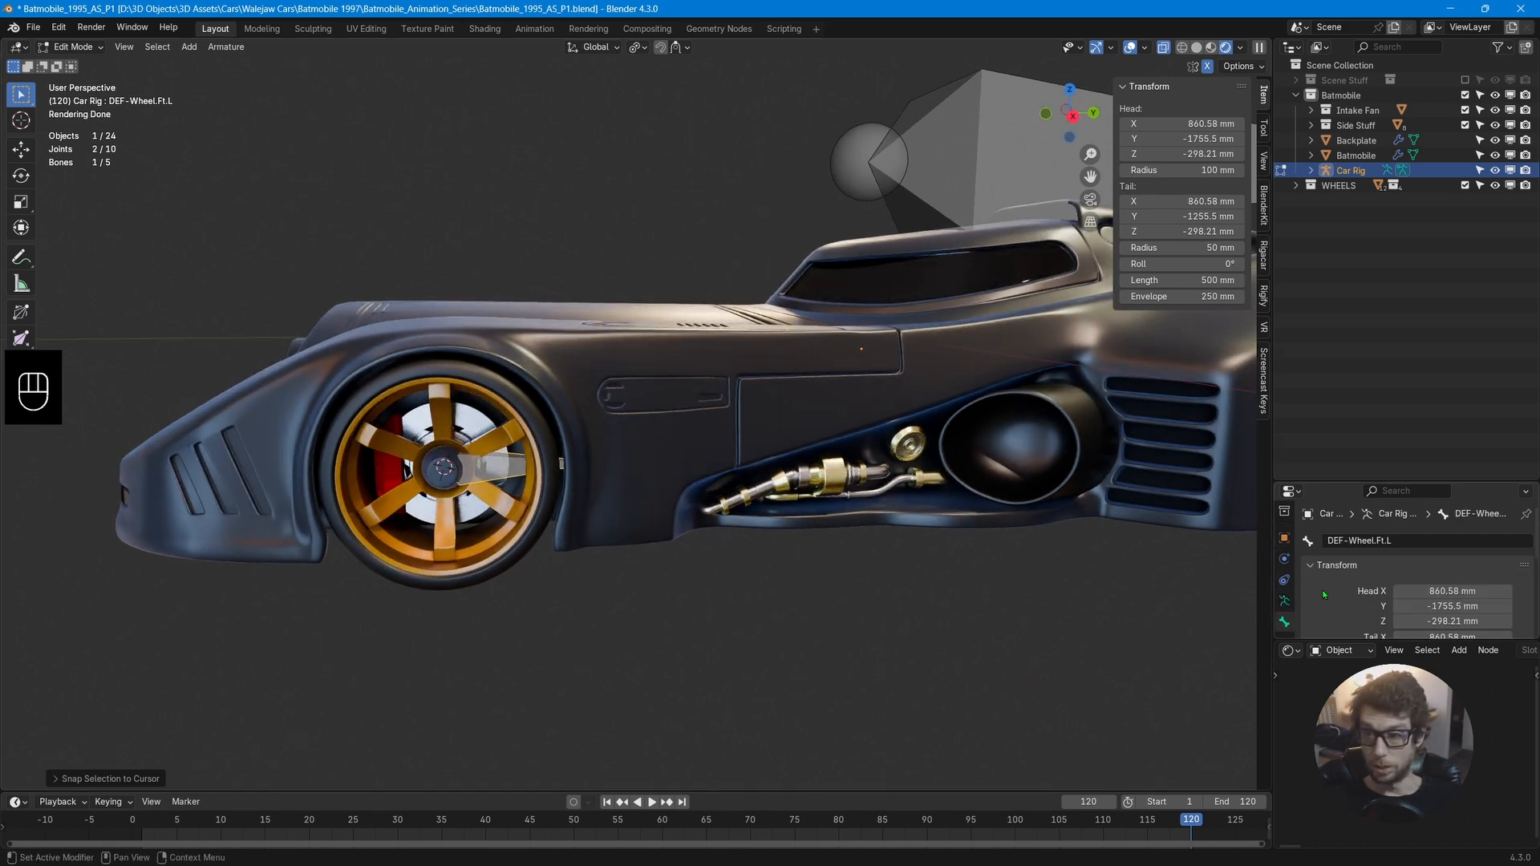
click(1284, 600)
drag(1364, 483, 1364, 273)
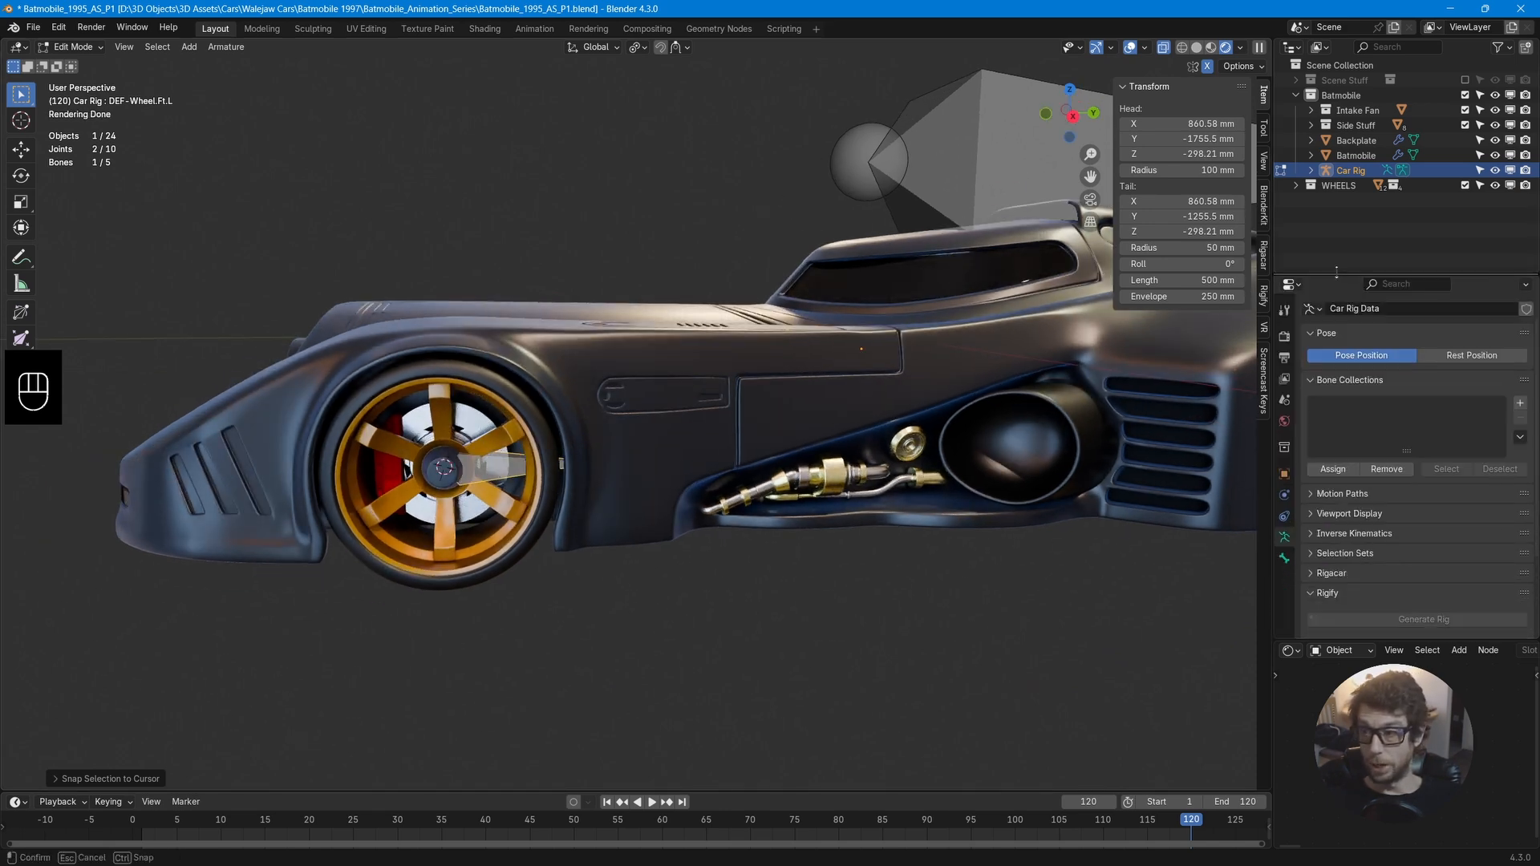
click(1311, 512)
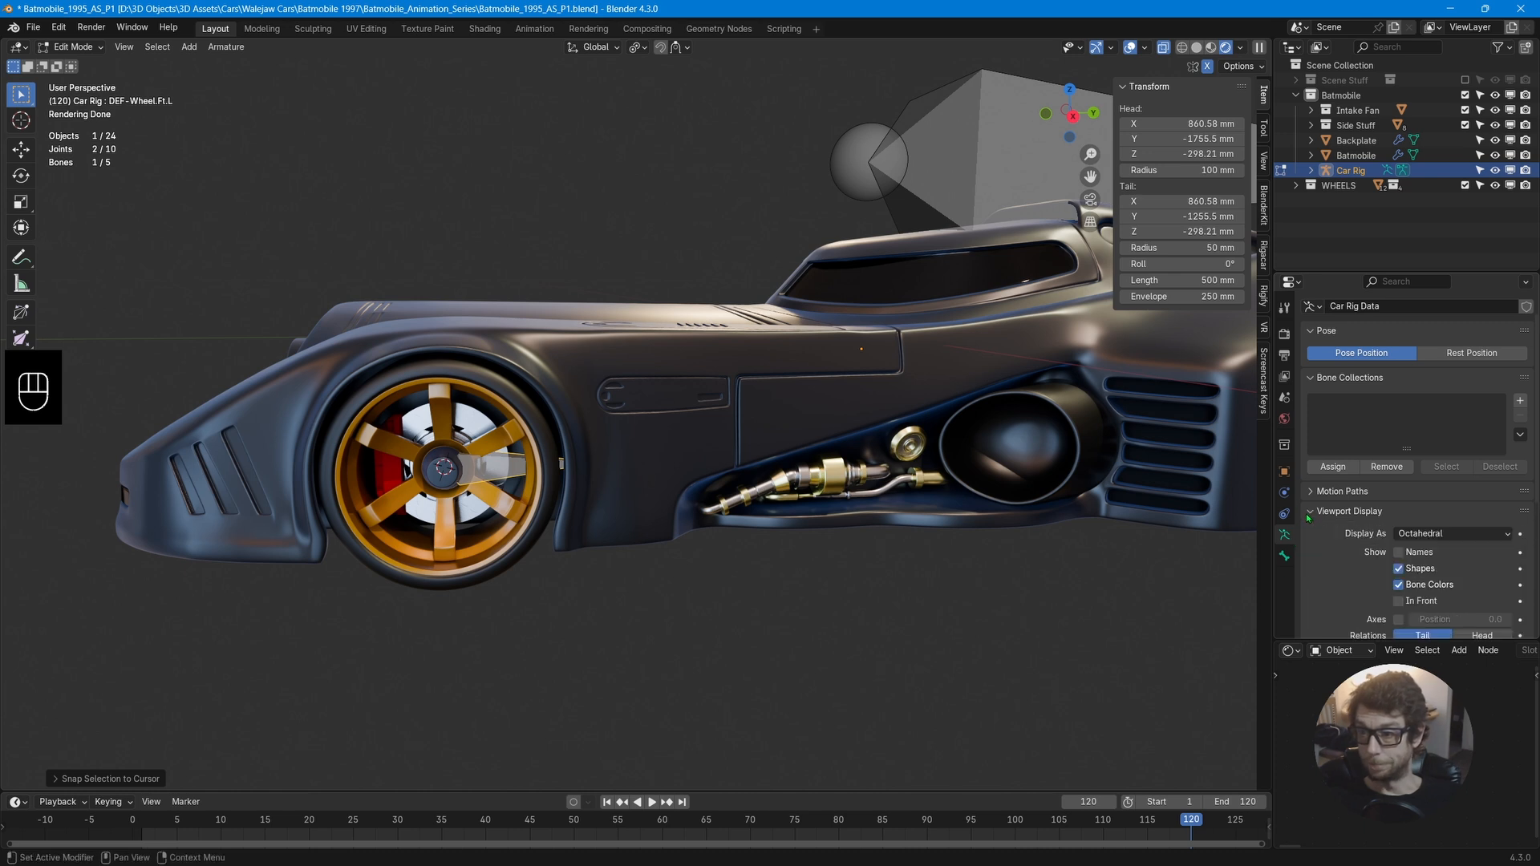
click(1399, 602)
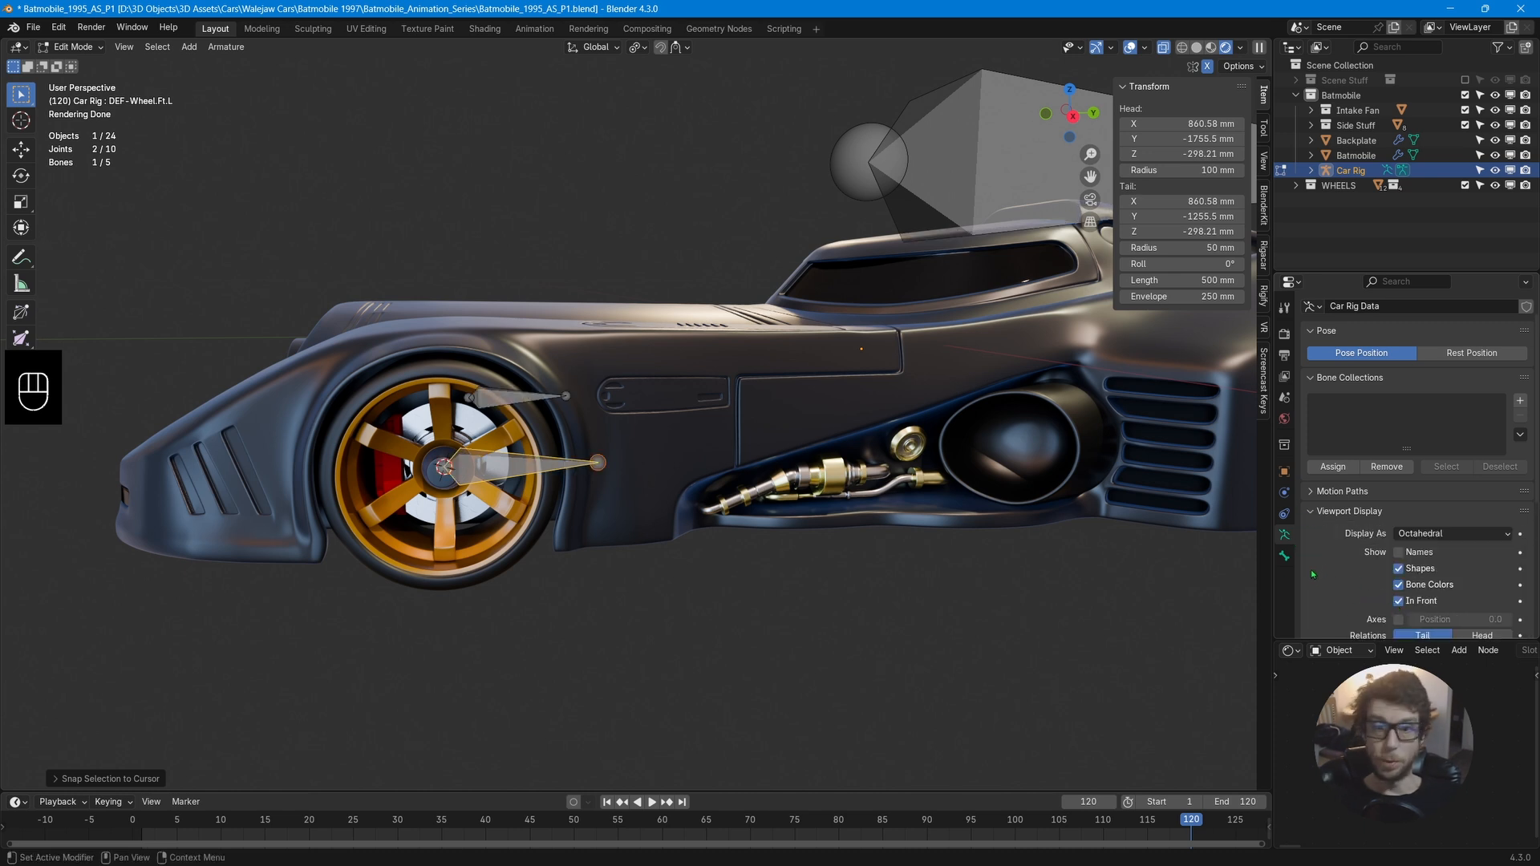
Move the front wheel bone's tail along Y so the bone ends near the tyre edge, about 356 mm long.
scroll(1314, 574, down, 2)
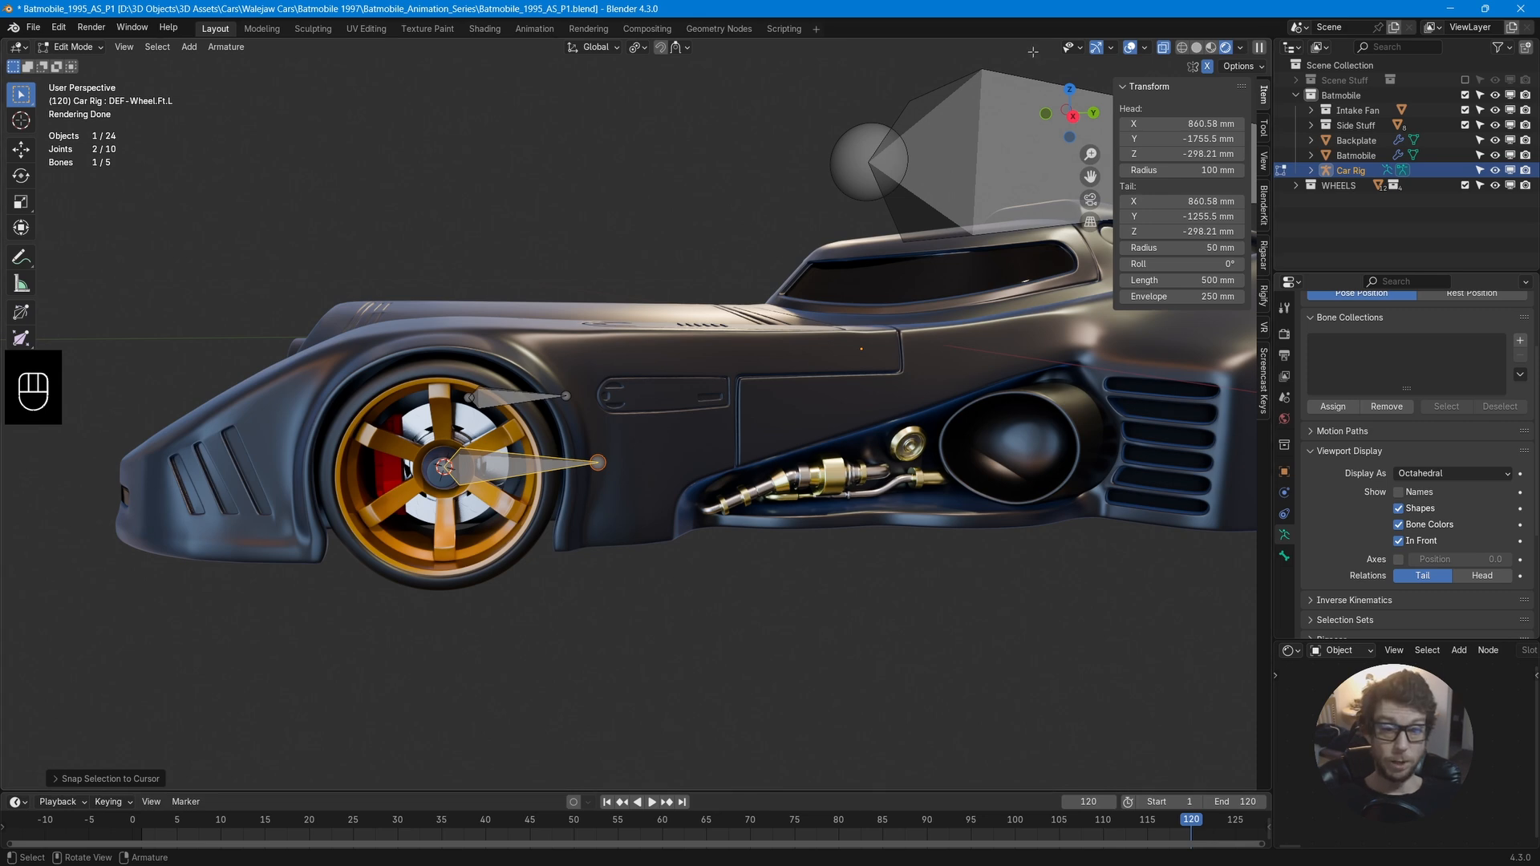
click(1164, 48)
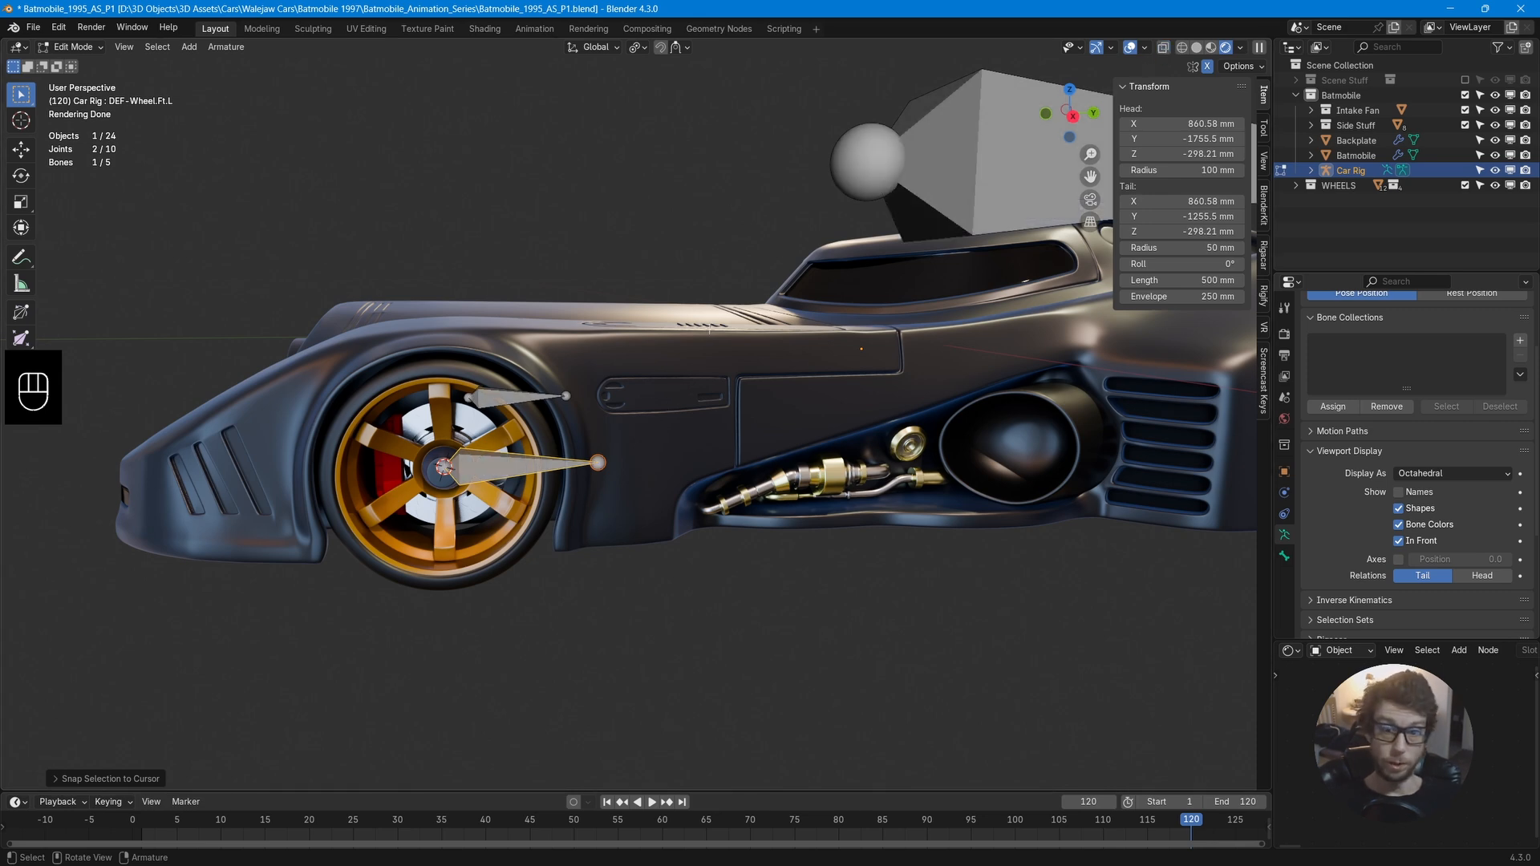
middle_drag(492, 461, 488, 446)
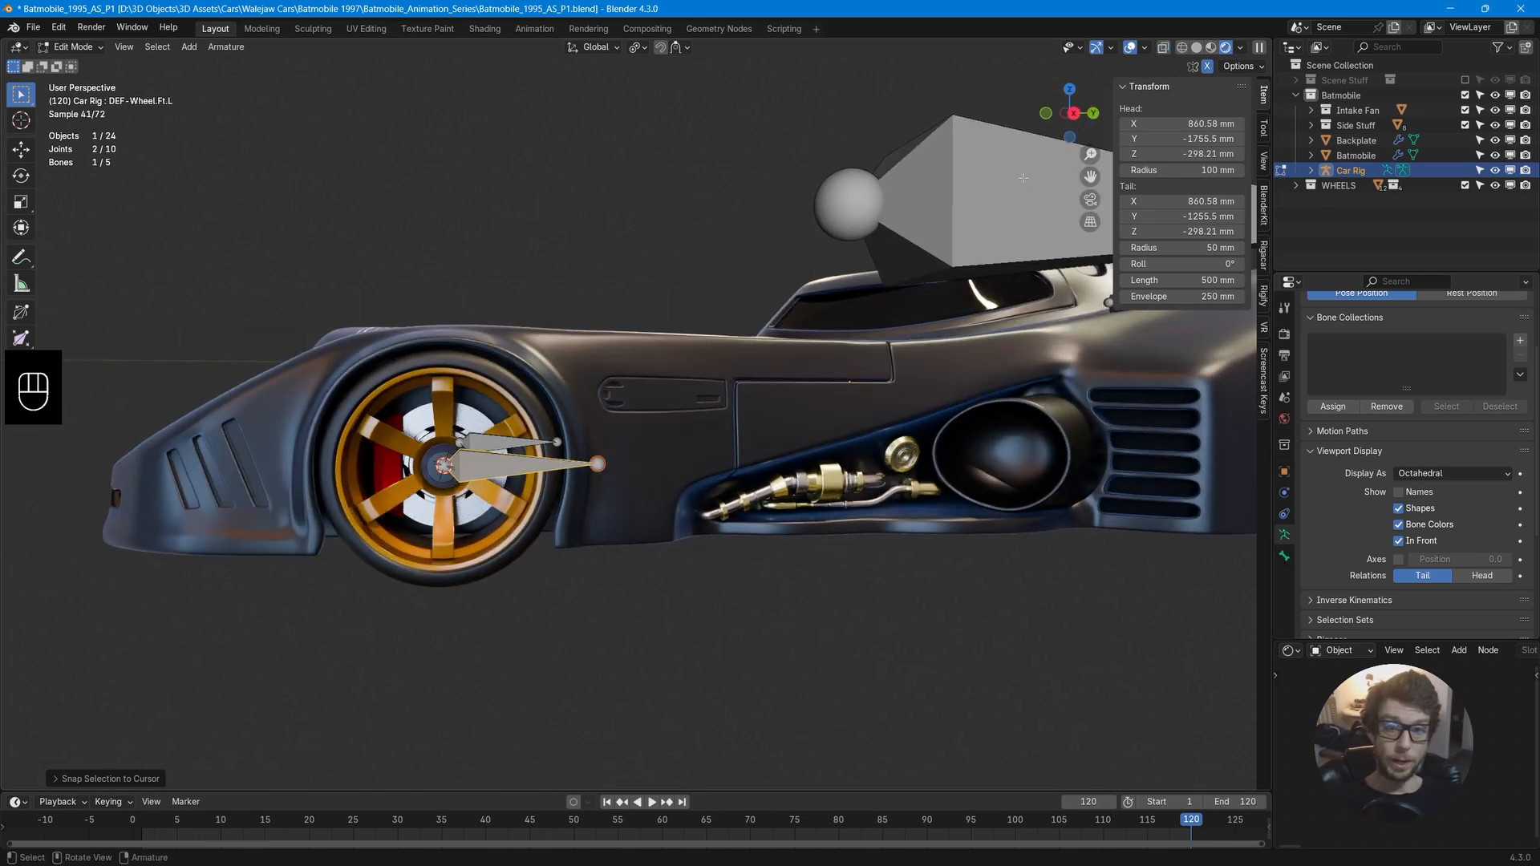
click(1074, 114)
scroll(622, 458, up, 8)
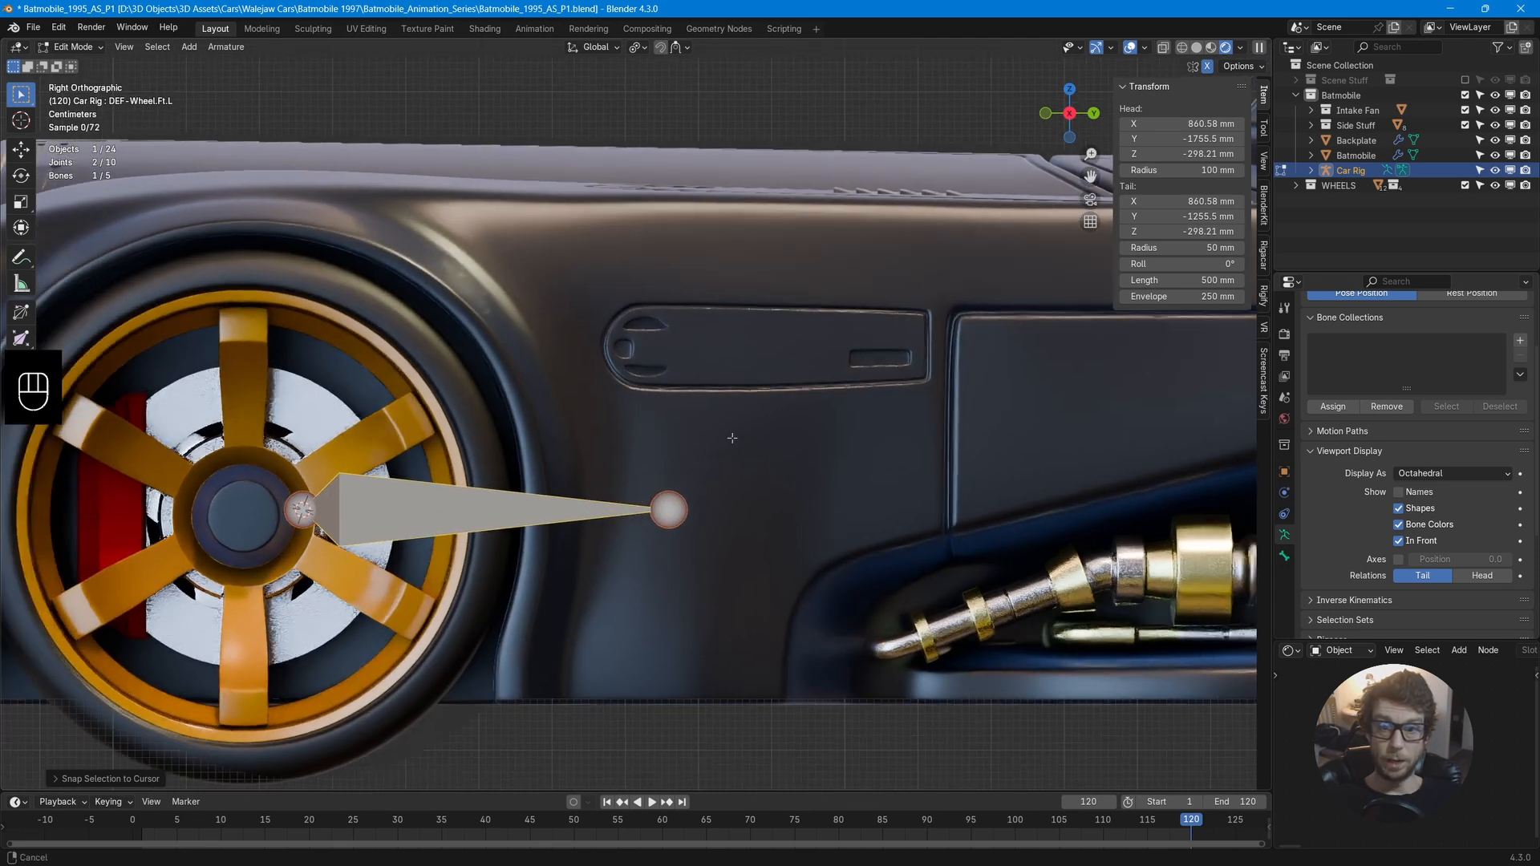
shift+middle_drag(732, 438, 813, 404)
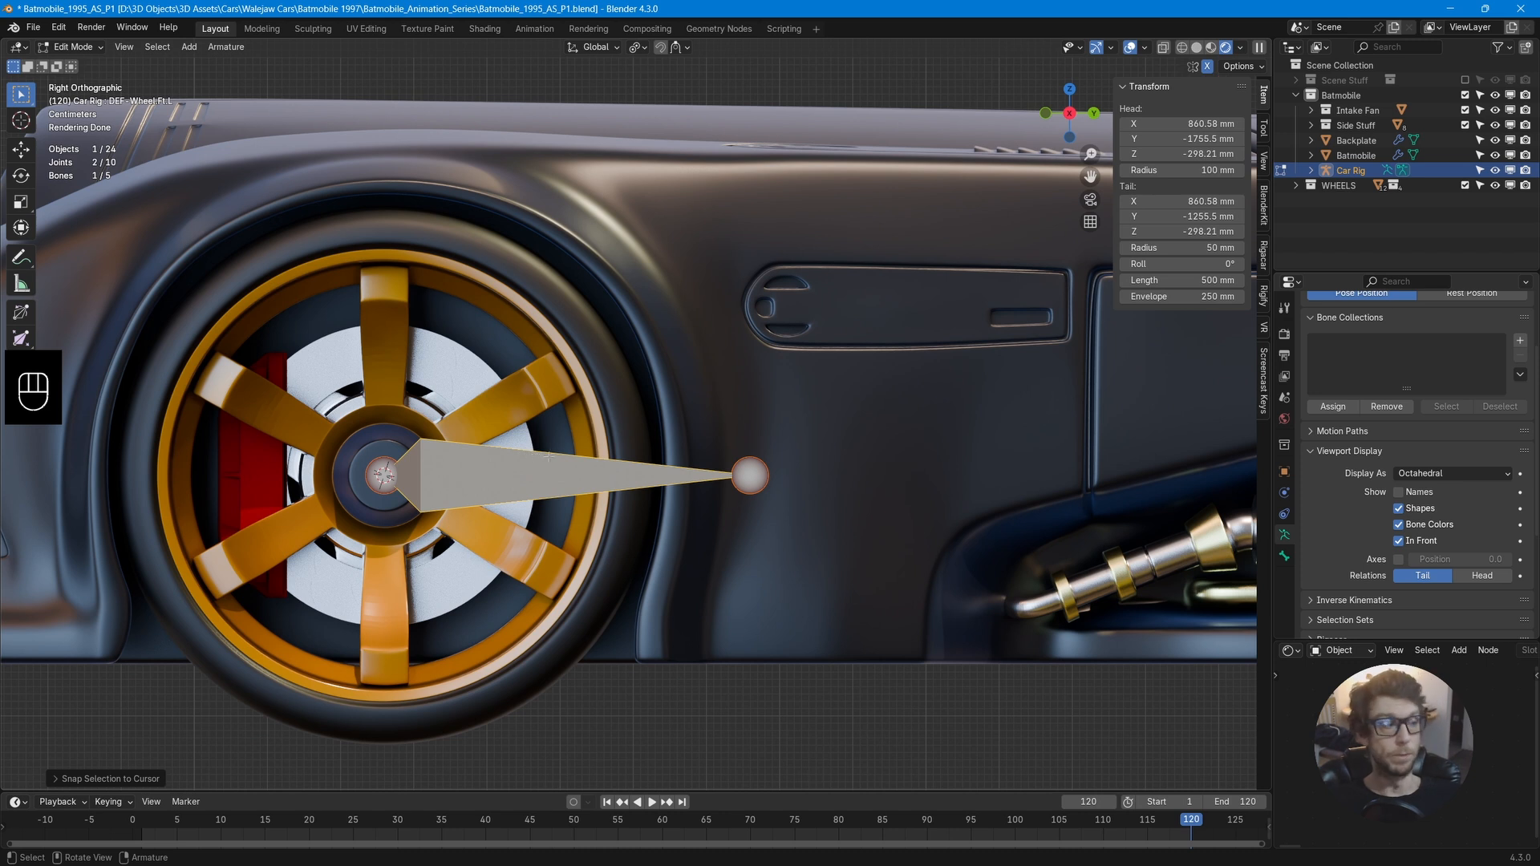
click(752, 477)
click(755, 477)
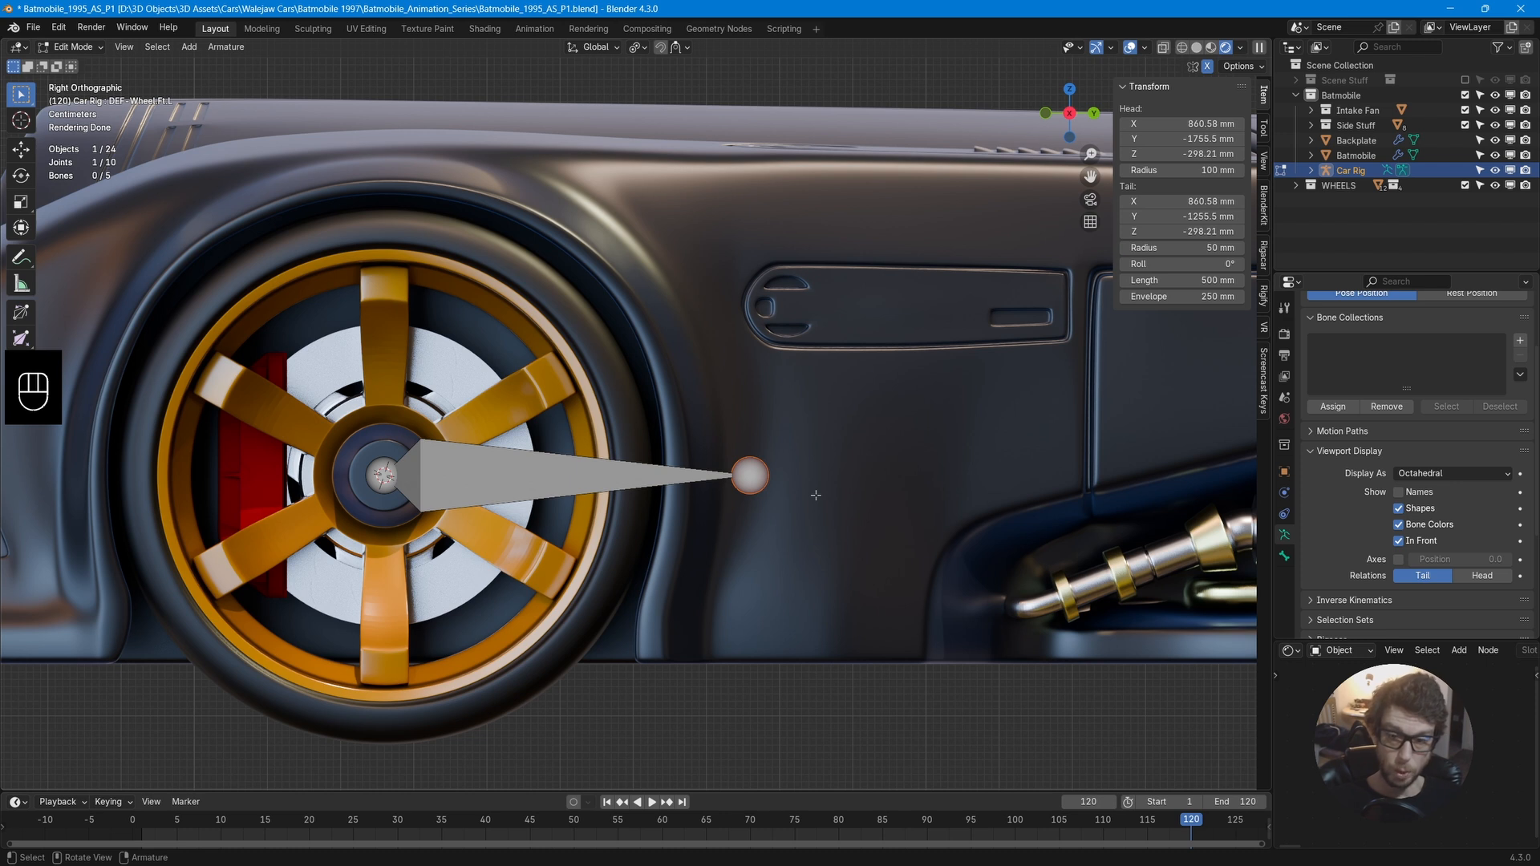
key(g)
key(y)
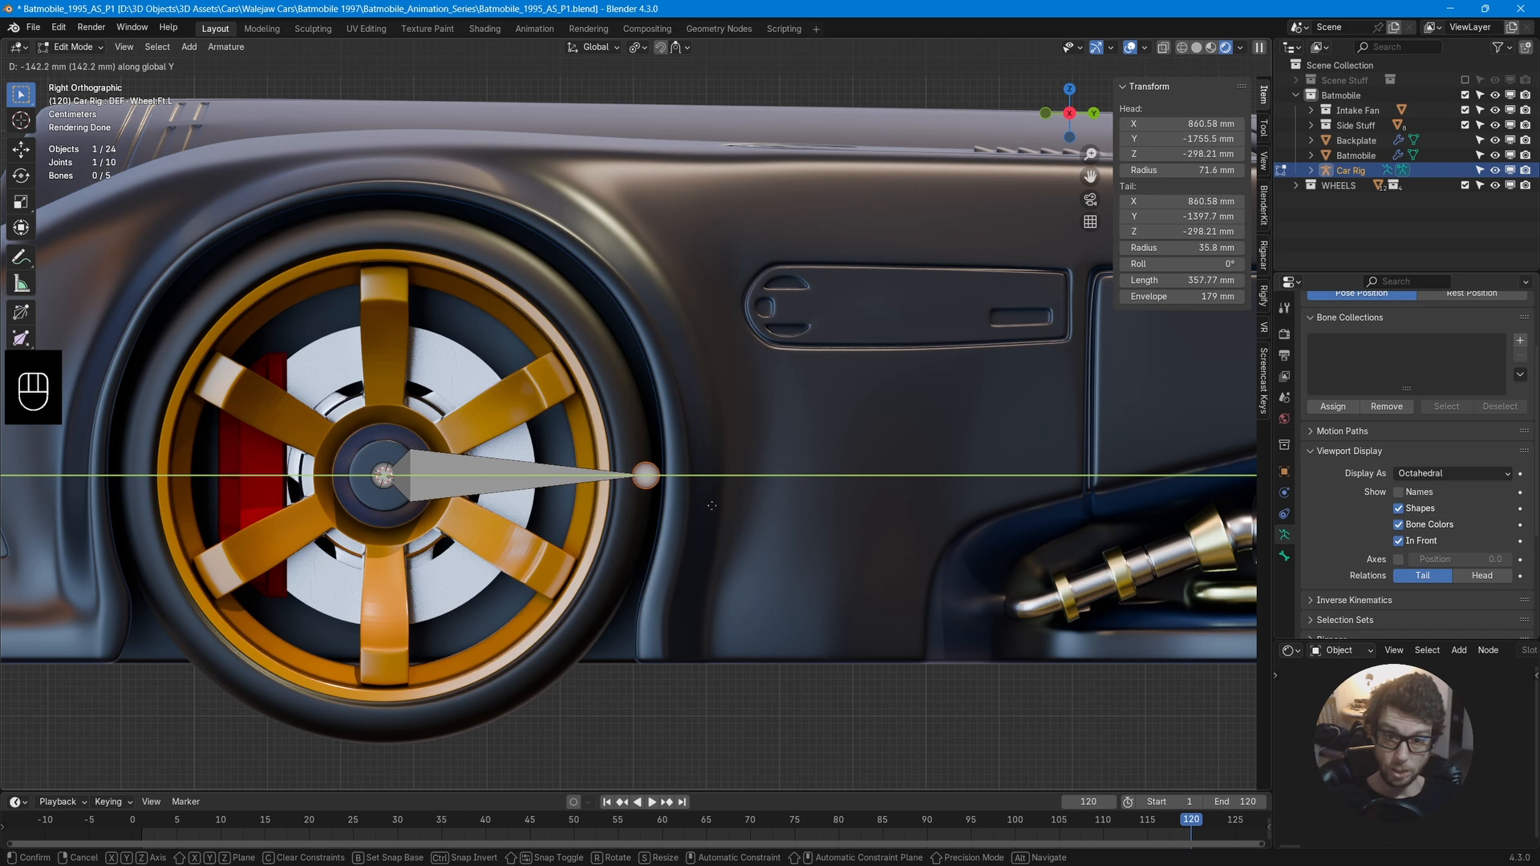
click(708, 507)
mouse_move(696, 433)
middle_down()
mouse_move(741, 438)
mouse_move(697, 474)
mouse_move(698, 457)
middle_up()
middle_drag(749, 452, 693, 437)
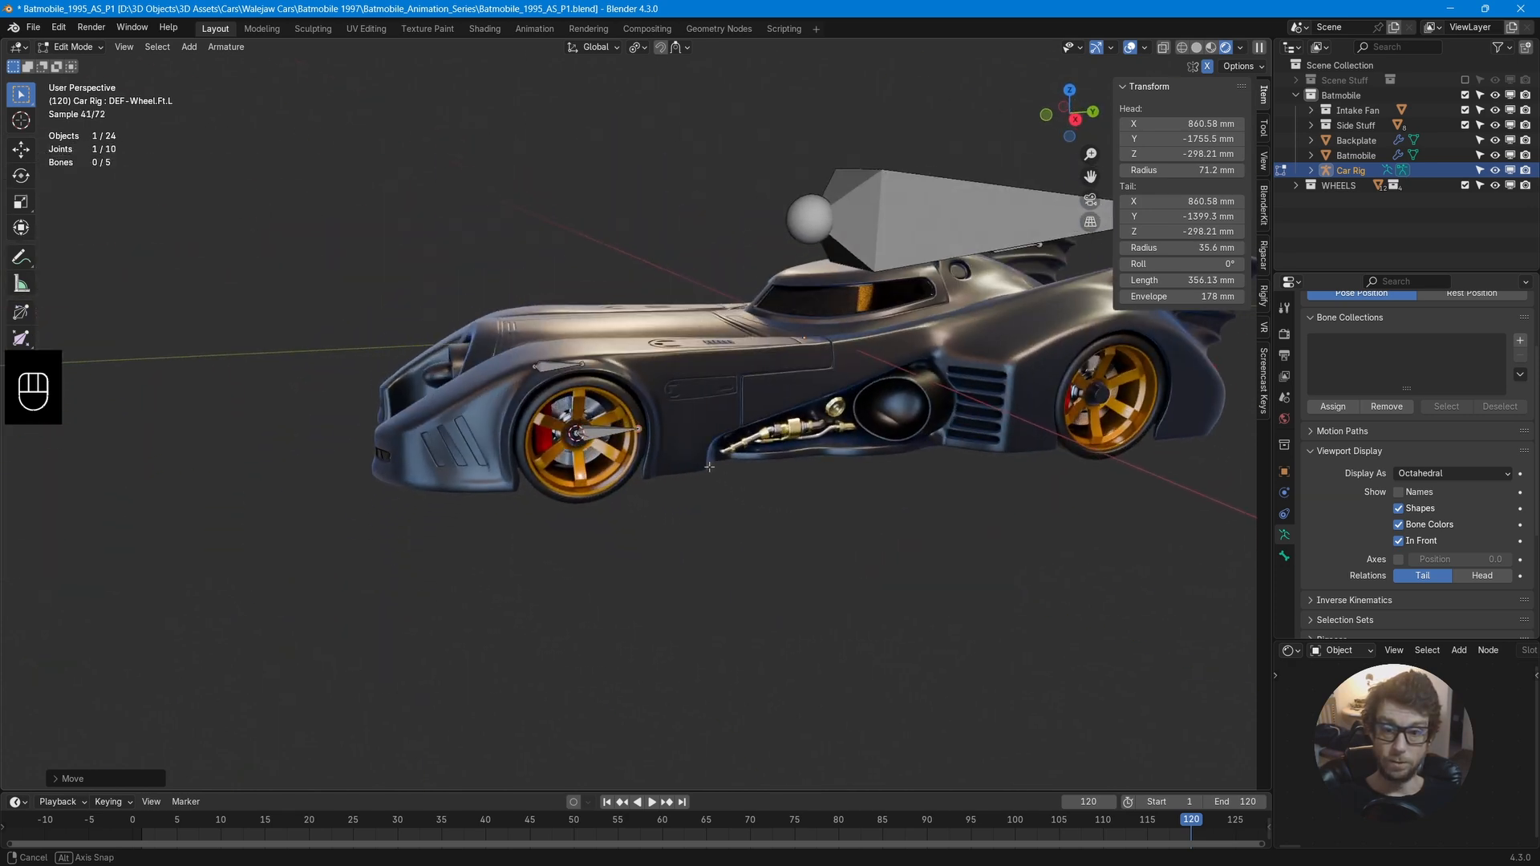
Leave edit mode and snap the 3D cursor to the centre of the rear-left wheel.
scroll(693, 437, up, 2)
shift+middle_drag(1115, 376, 703, 410)
key(Tab)
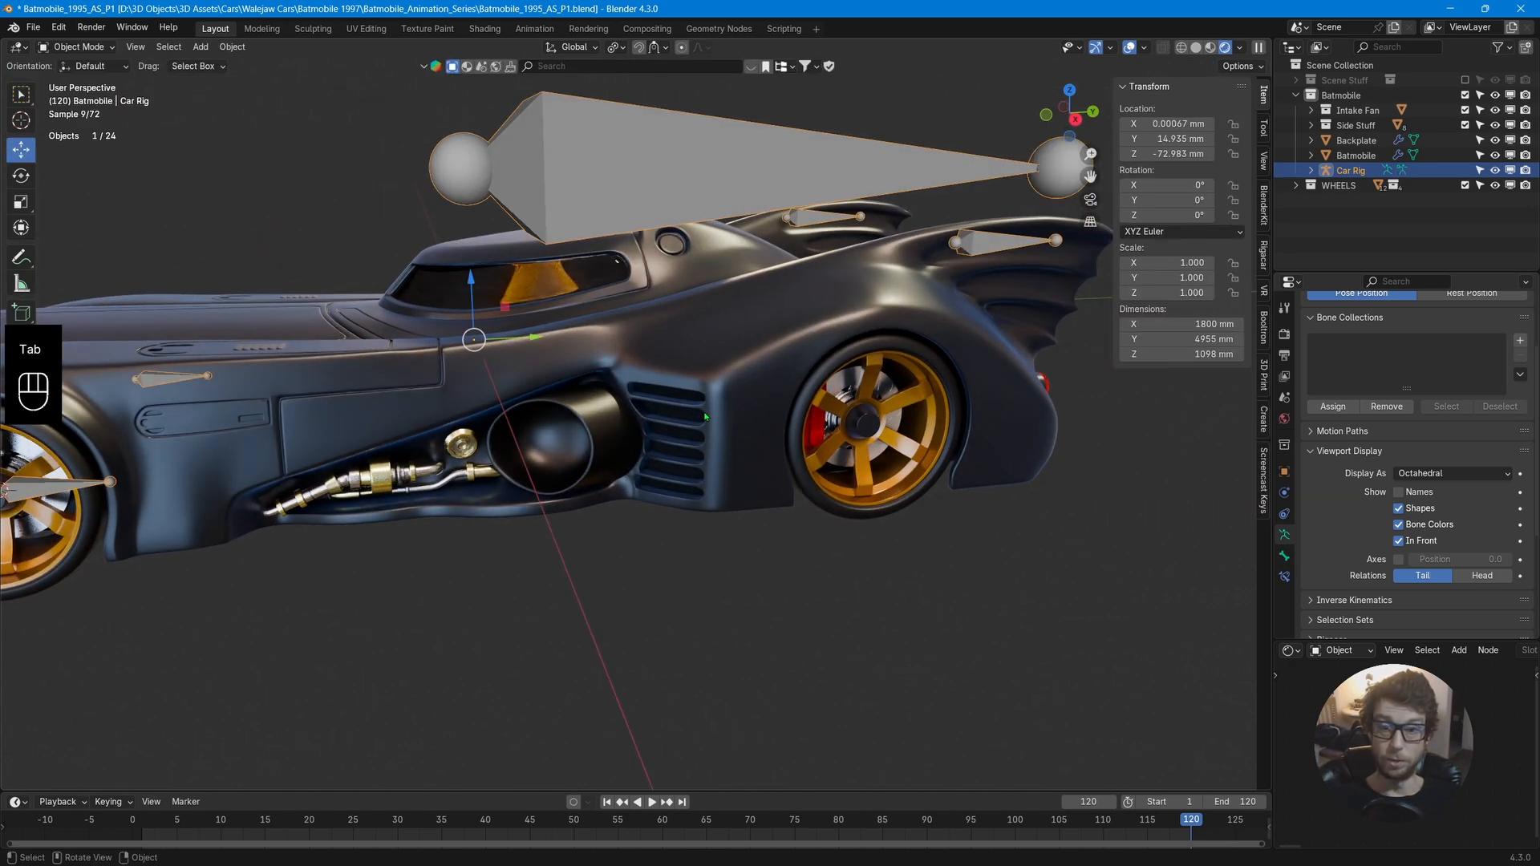
scroll(703, 411, down, 3)
middle_drag(562, 450, 543, 411)
click(831, 425)
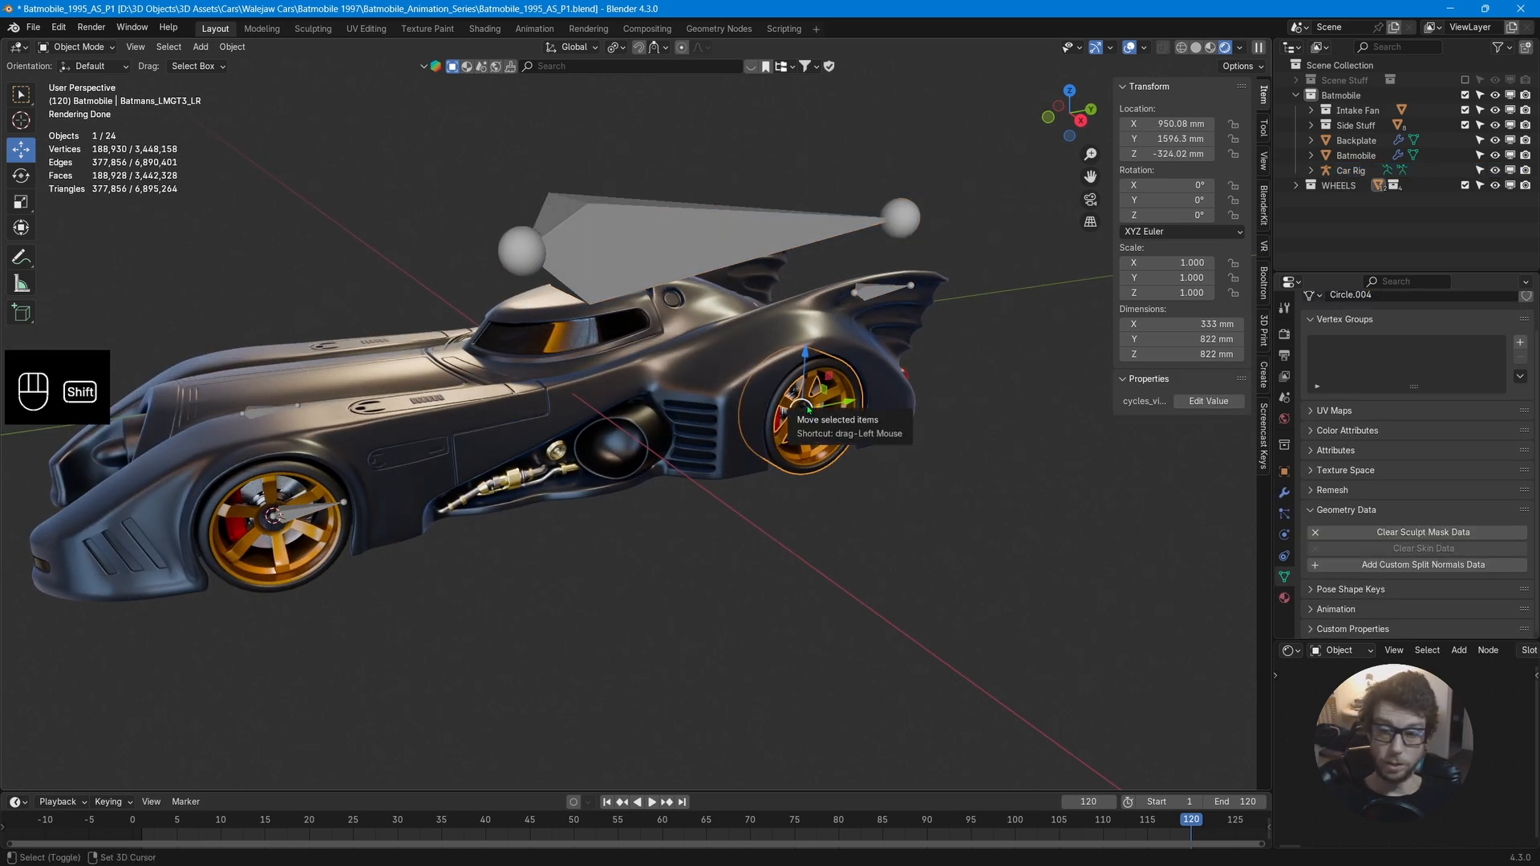
key(shift+s)
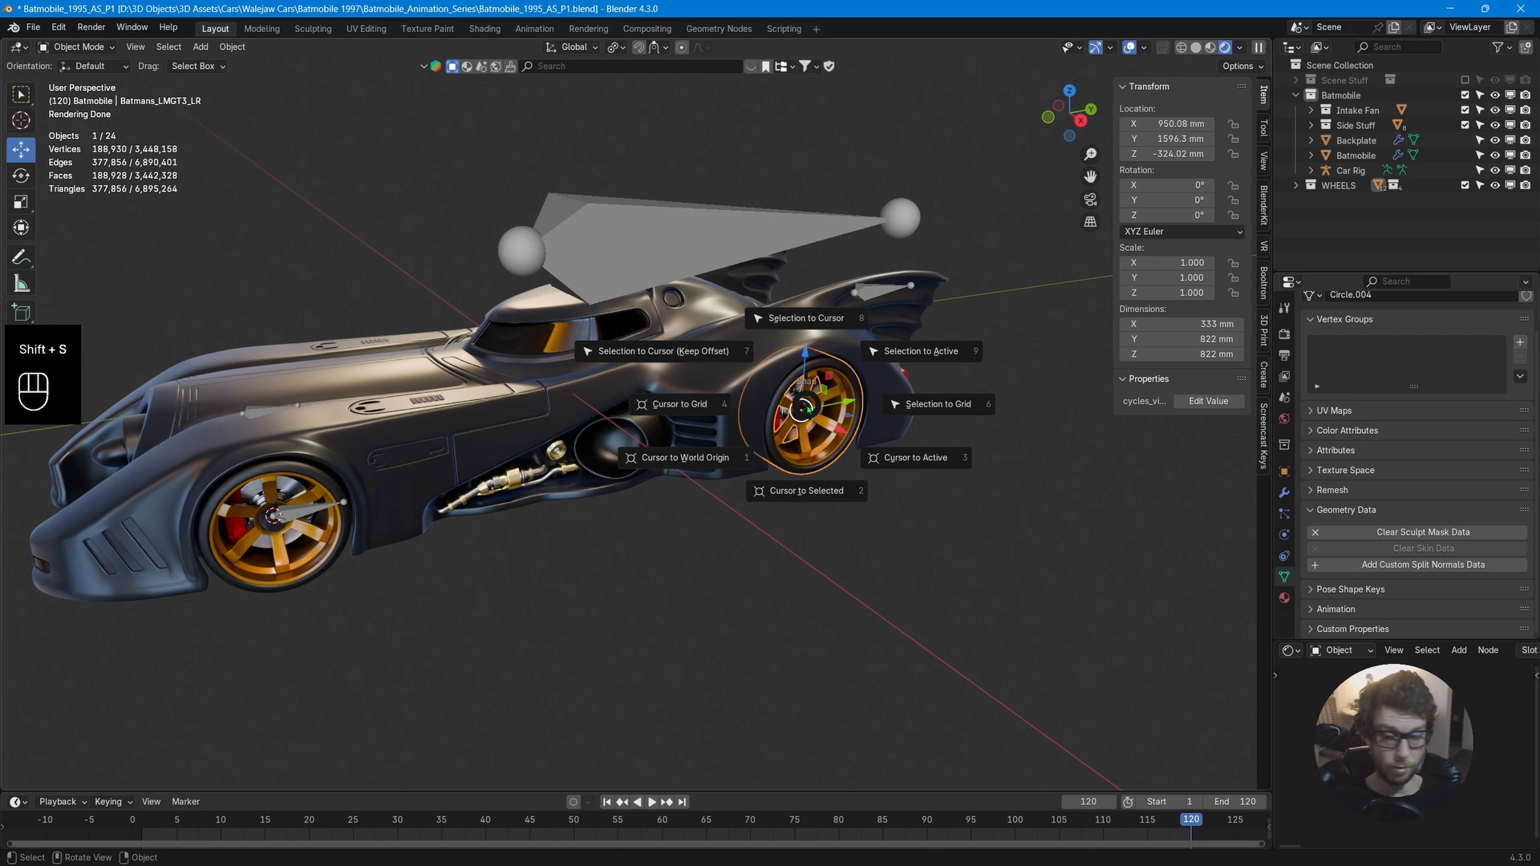
click(806, 486)
Edit the car rig and snap the rear-left wheel bone to the 3D cursor.
middle_drag(806, 486, 802, 435)
scroll(804, 431, up, 3)
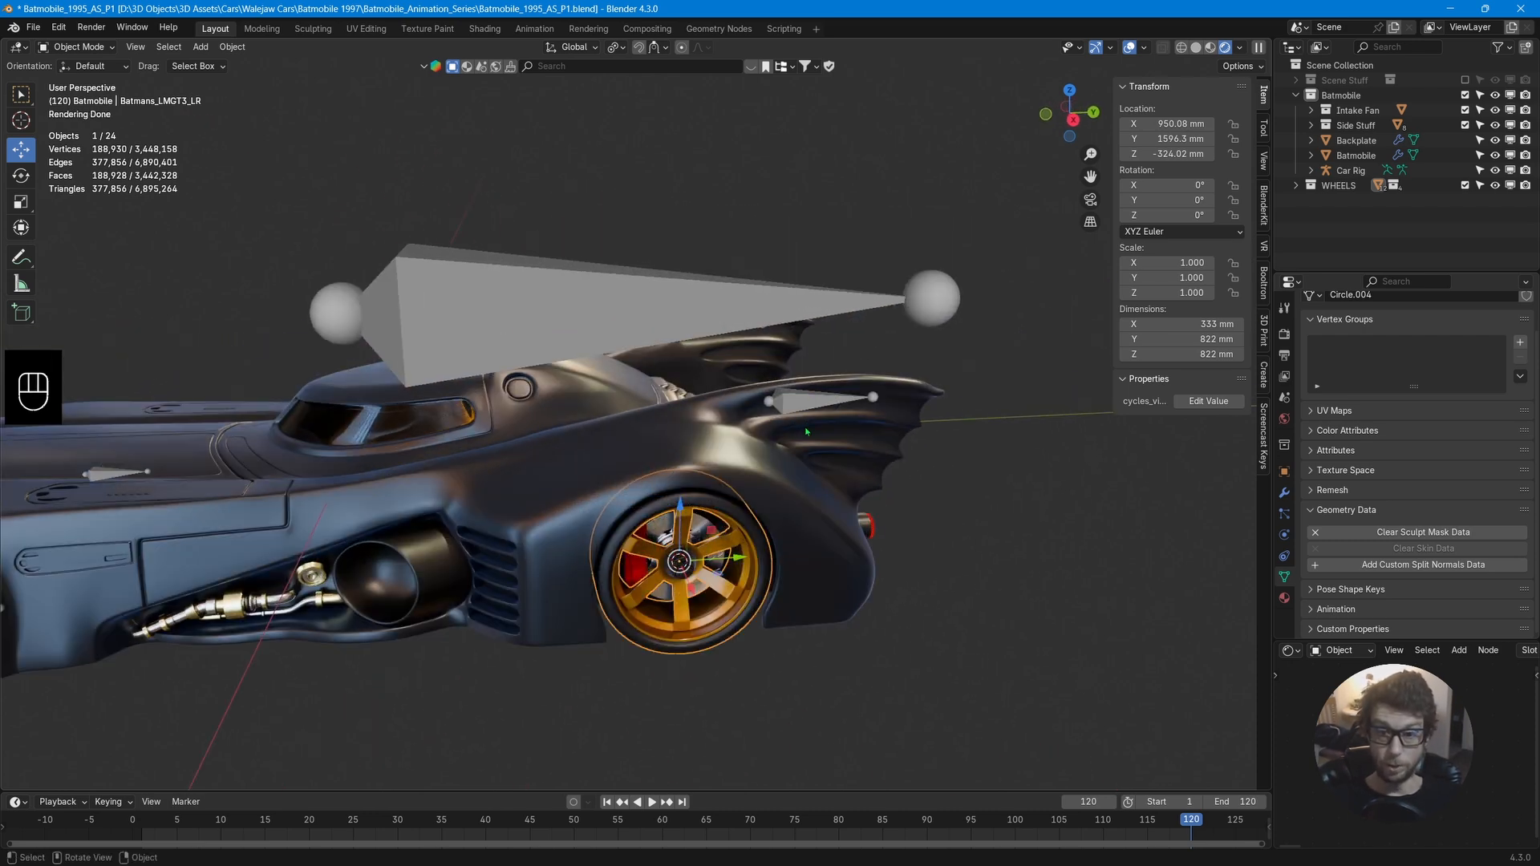
click(810, 405)
key(Tab)
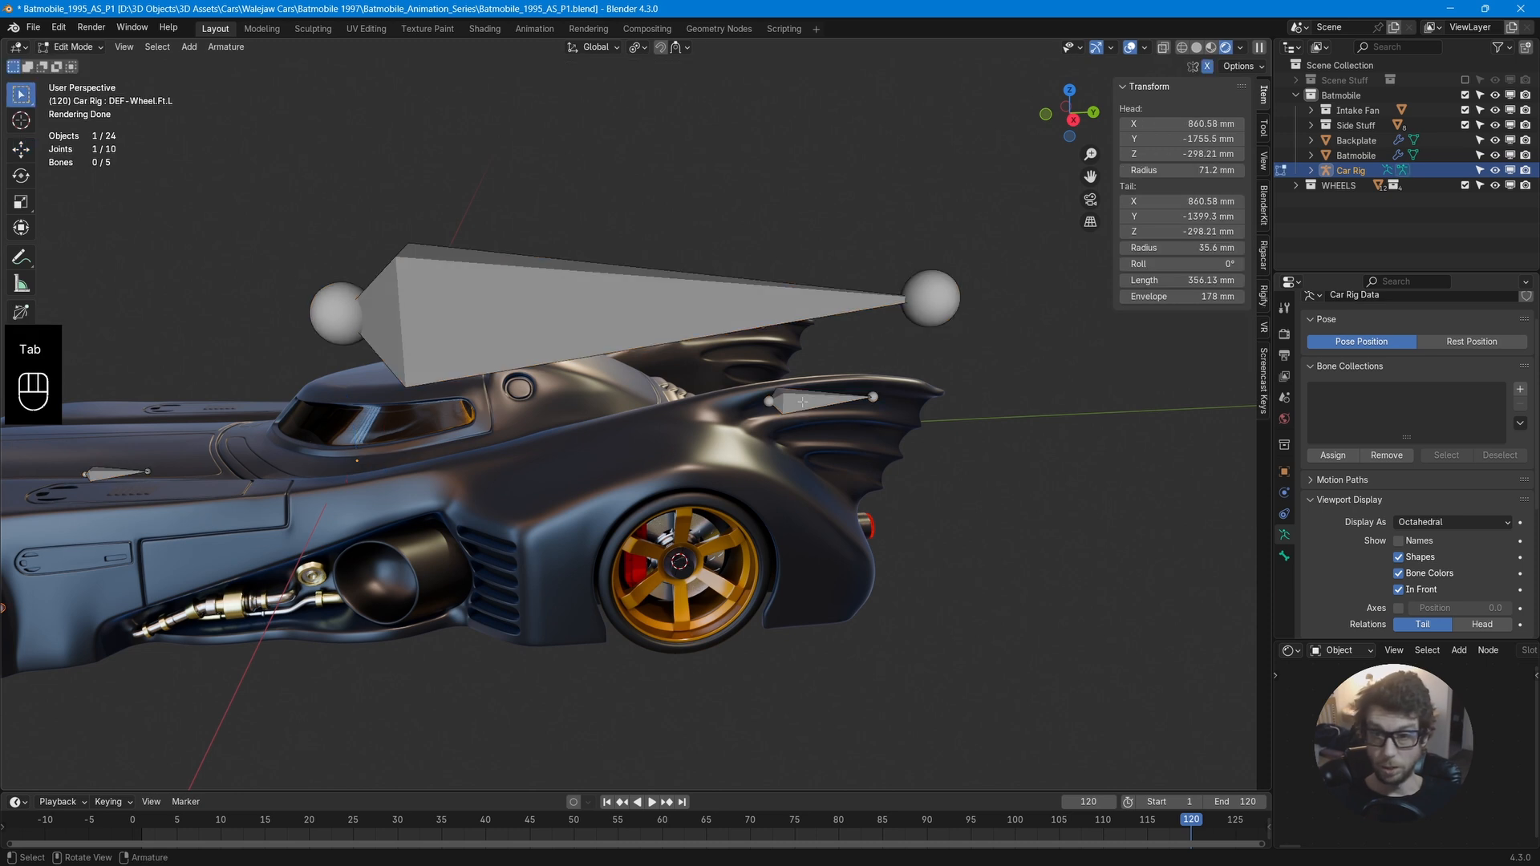
click(803, 401)
key(shift+s)
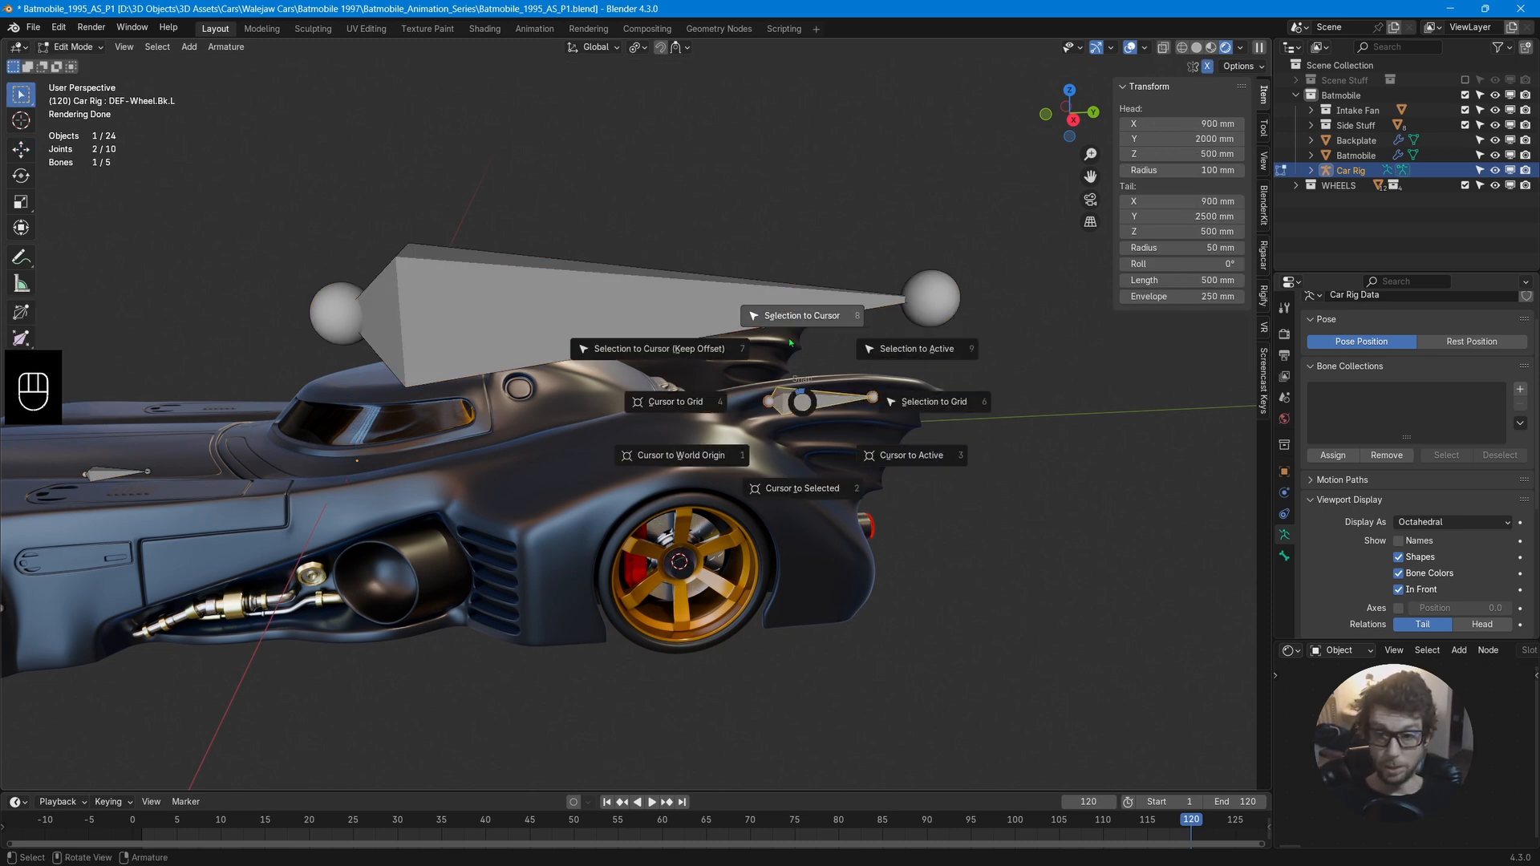
click(794, 319)
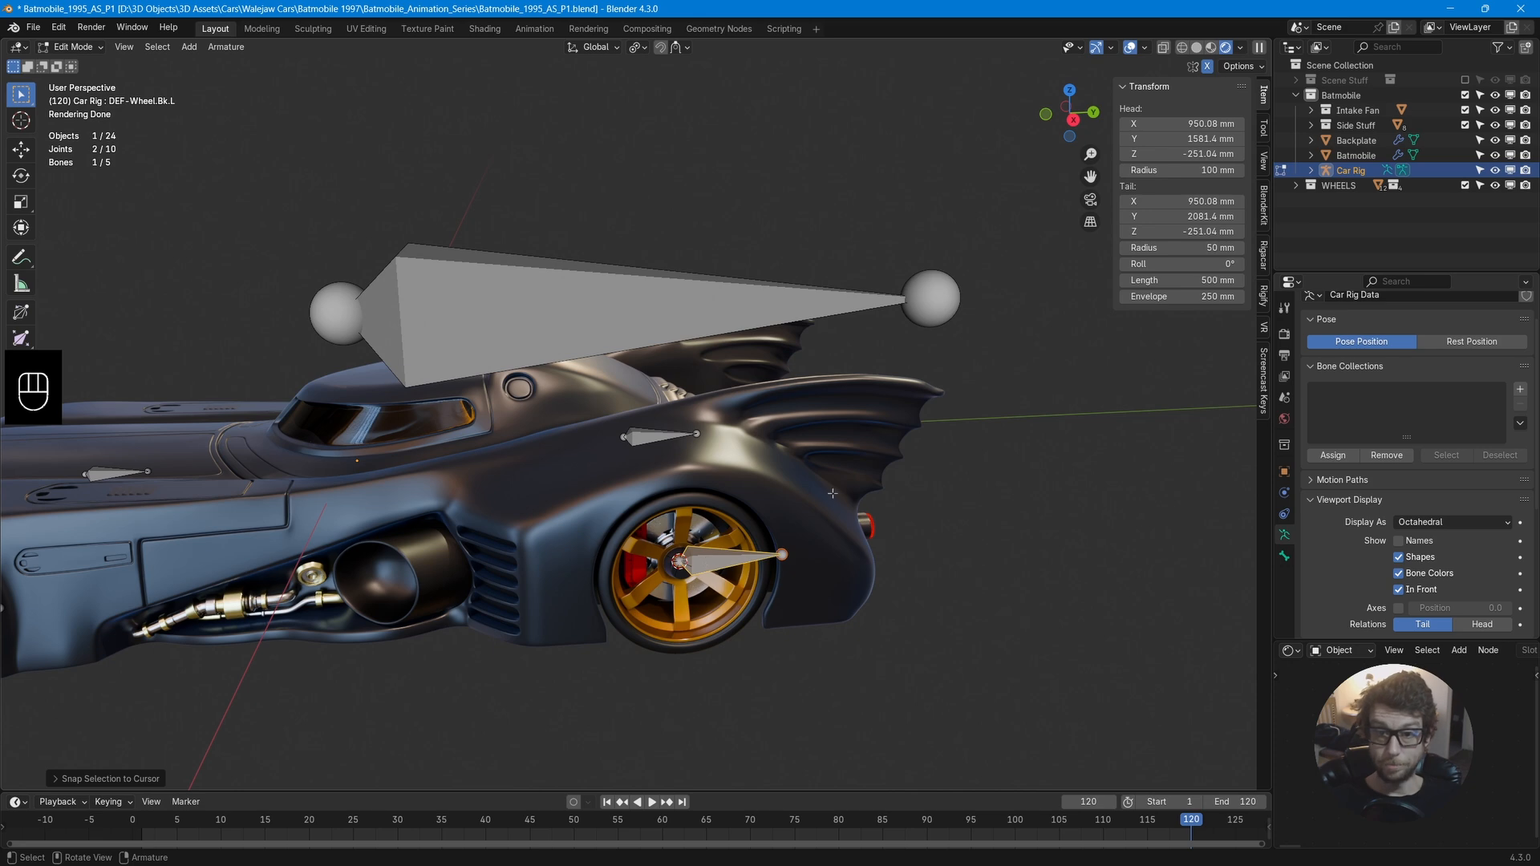
Move the rear wheel bone's tail along Y to the tyre edge, about 386 mm long, viewing in X-ray.
alt+middle_drag(832, 494, 836, 434)
scroll(836, 434, up, 10)
shift+middle_drag(891, 615, 666, 321)
click(842, 567)
key(g)
key(y)
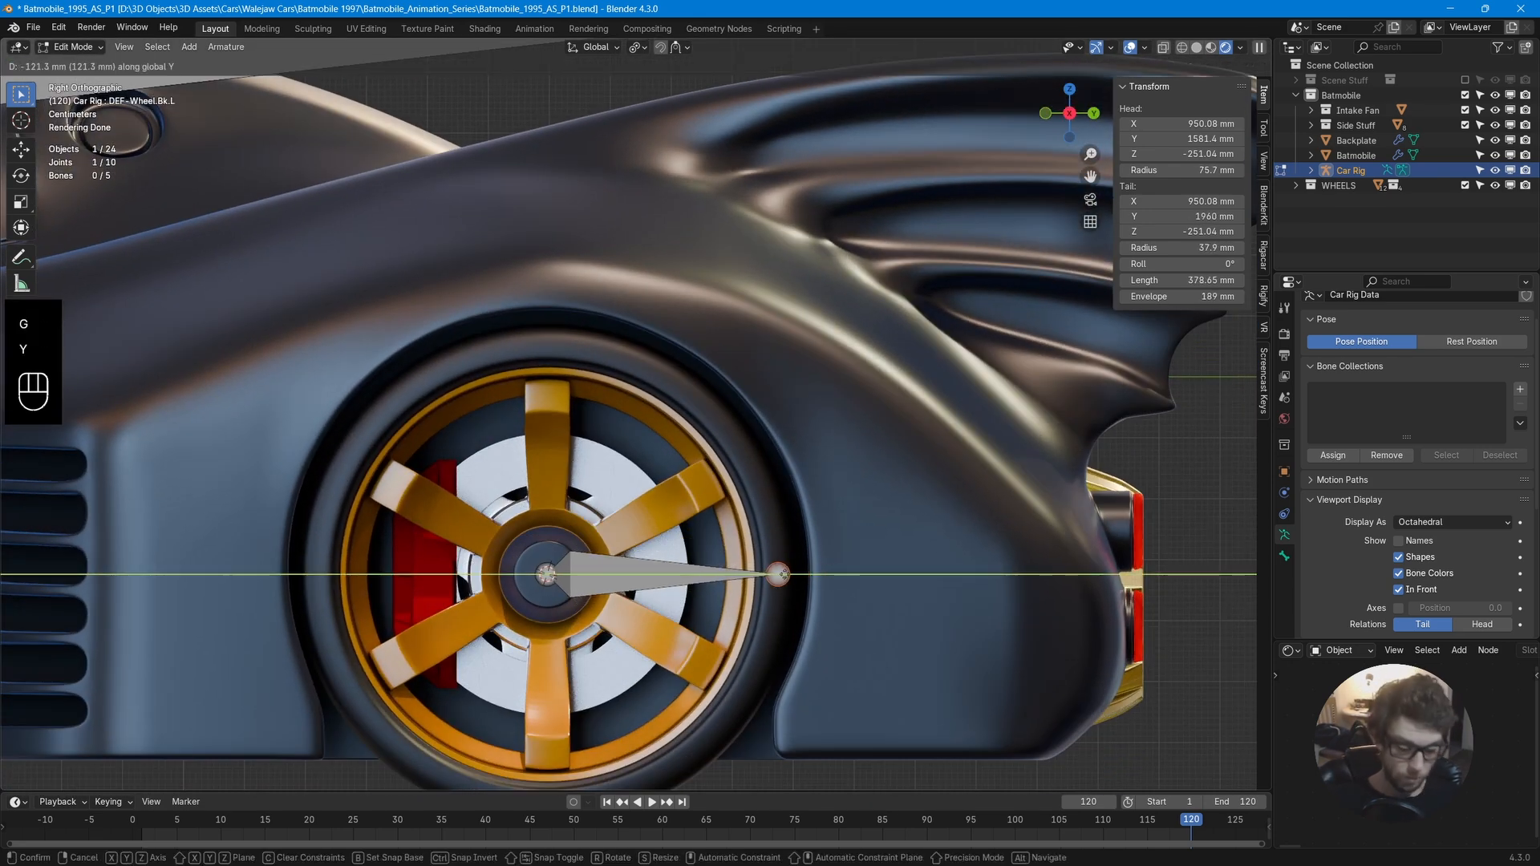
click(774, 574)
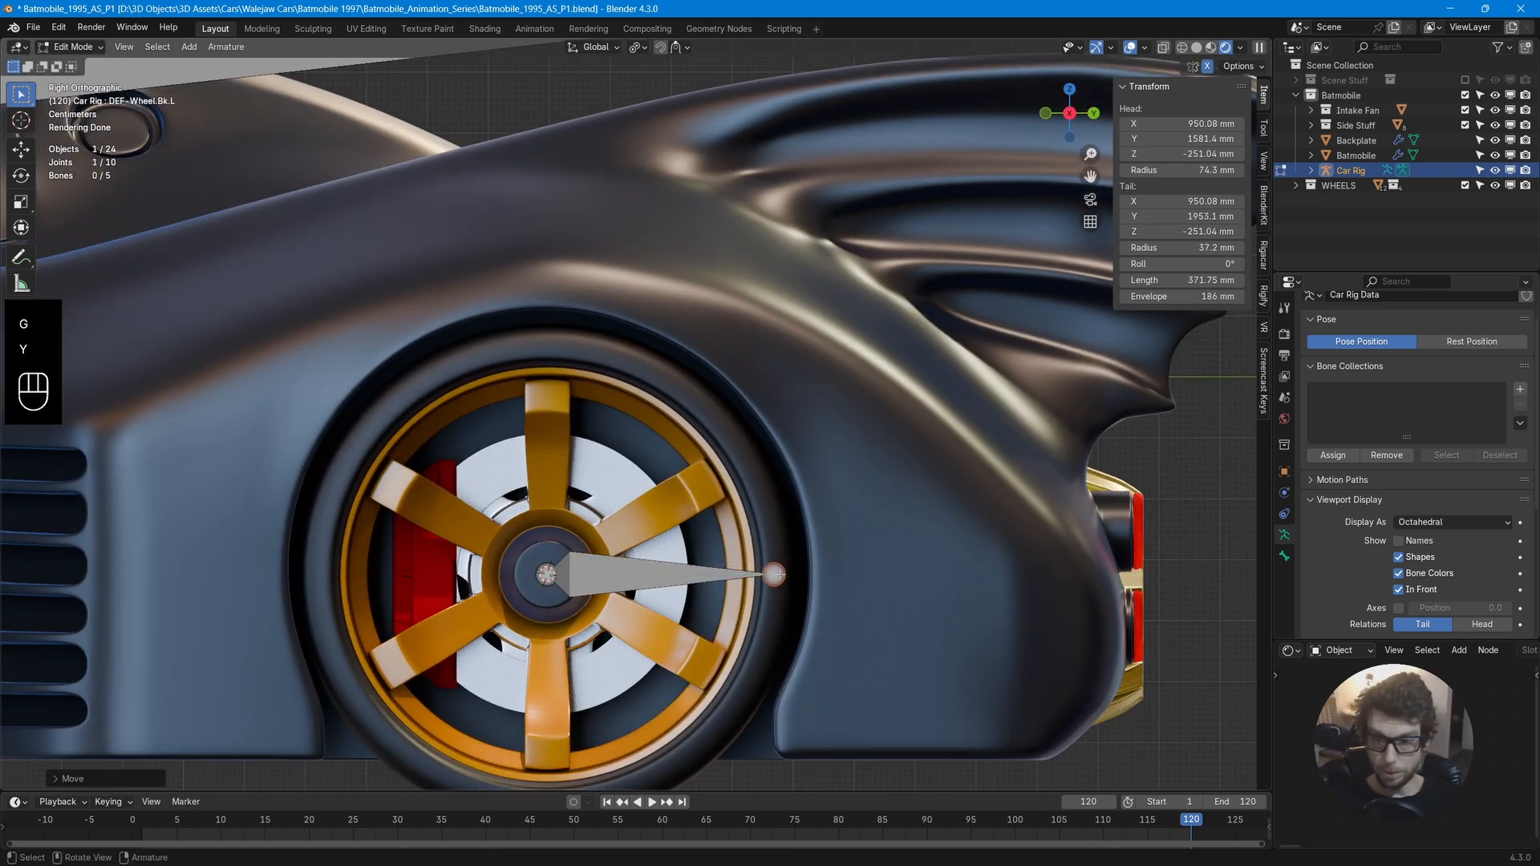
click(1196, 47)
key(g)
key(y)
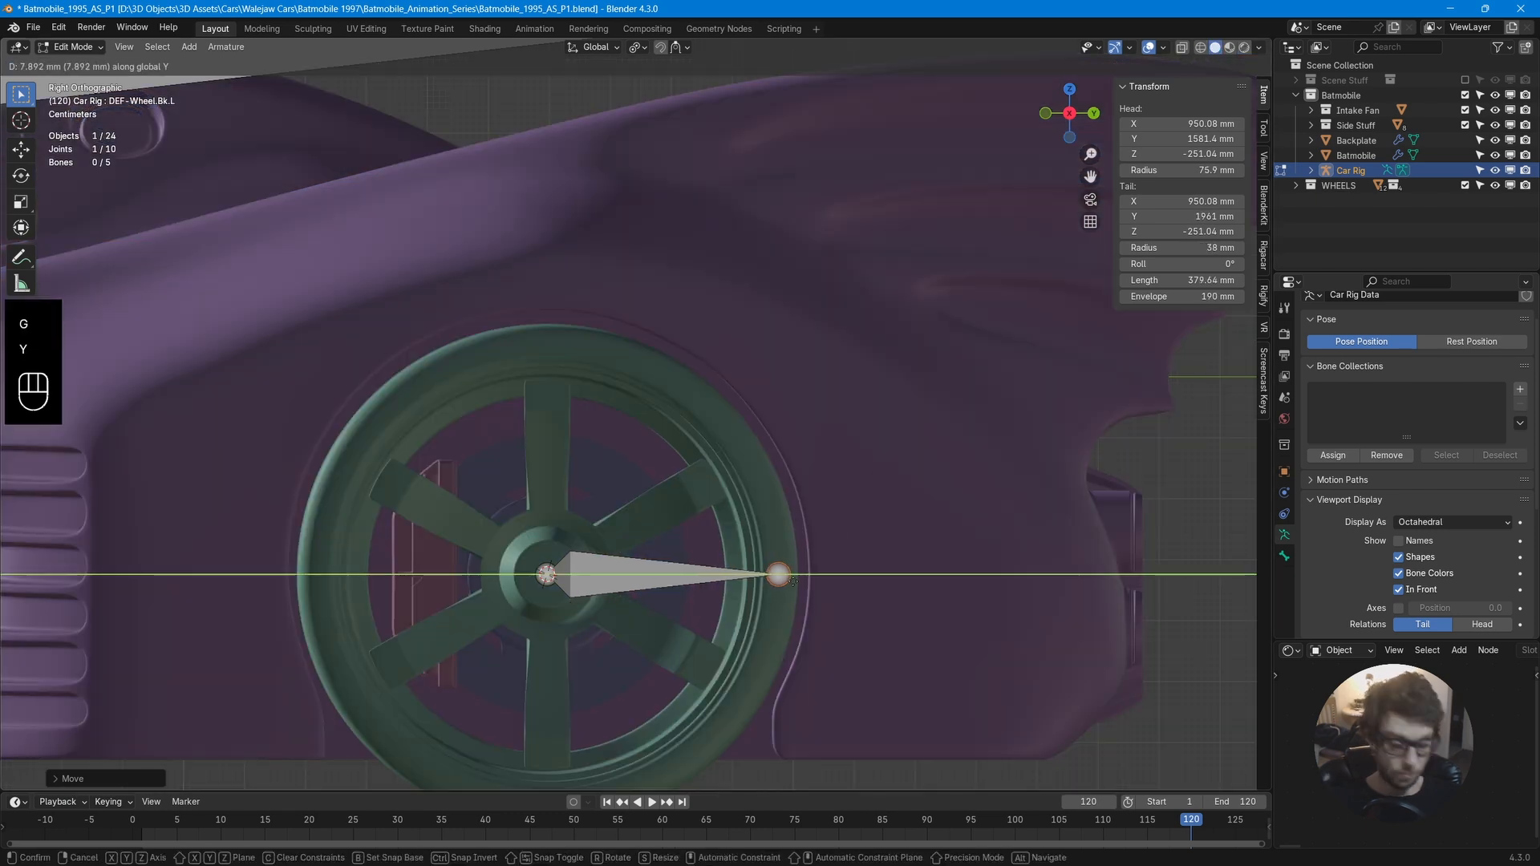
click(783, 574)
Move the front-left wheel bone's tail along Y to the tyre edge, about 349 mm long.
scroll(412, 496, down, 2)
shift+middle_drag(412, 495, 646, 480)
scroll(647, 481, up, 3)
shift+middle_drag(269, 547, 521, 520)
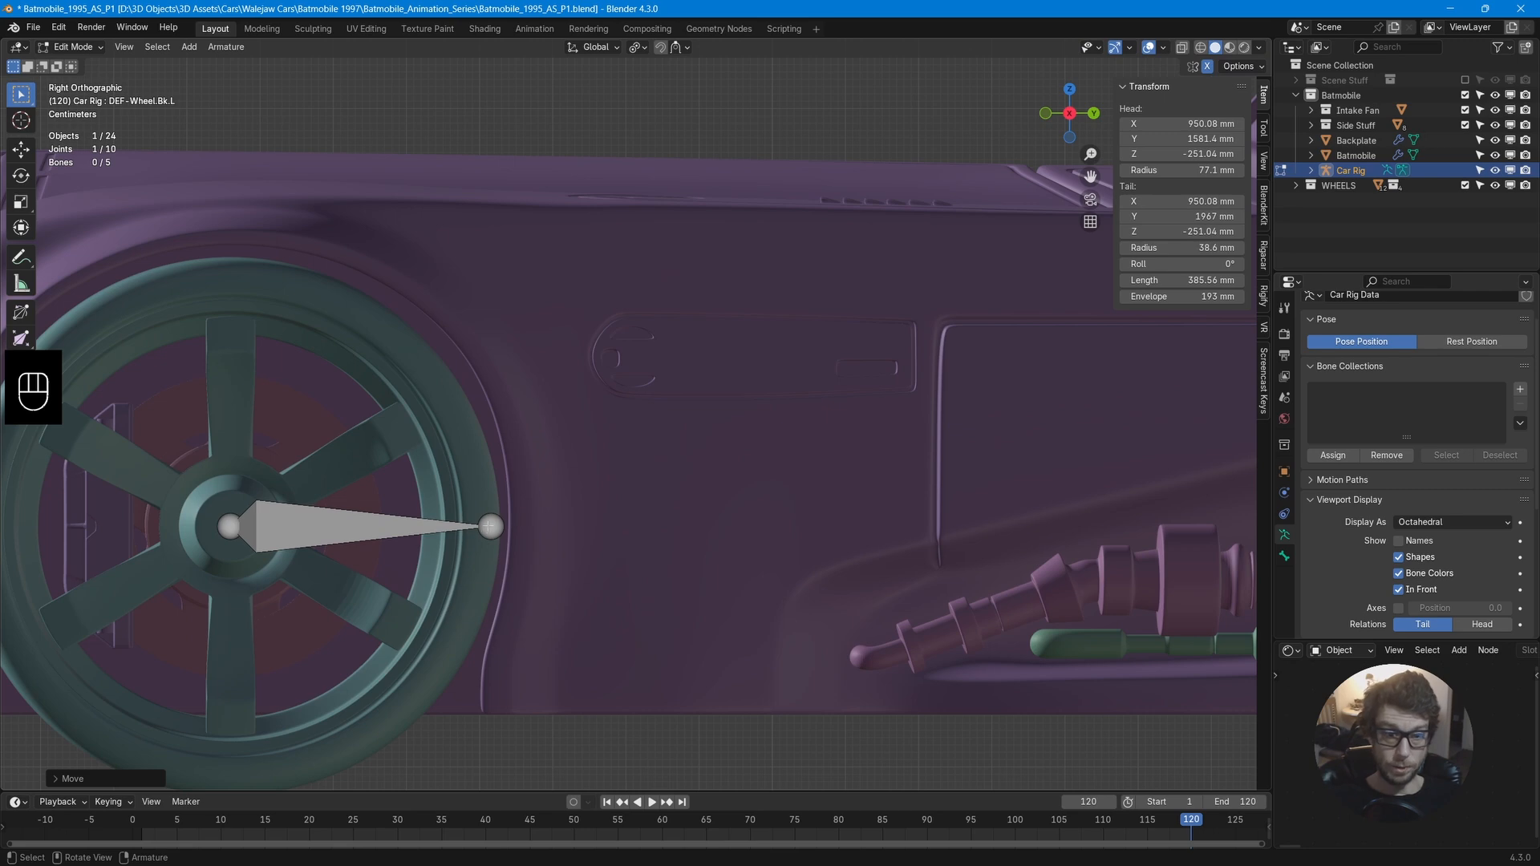
click(491, 526)
key(g)
key(y)
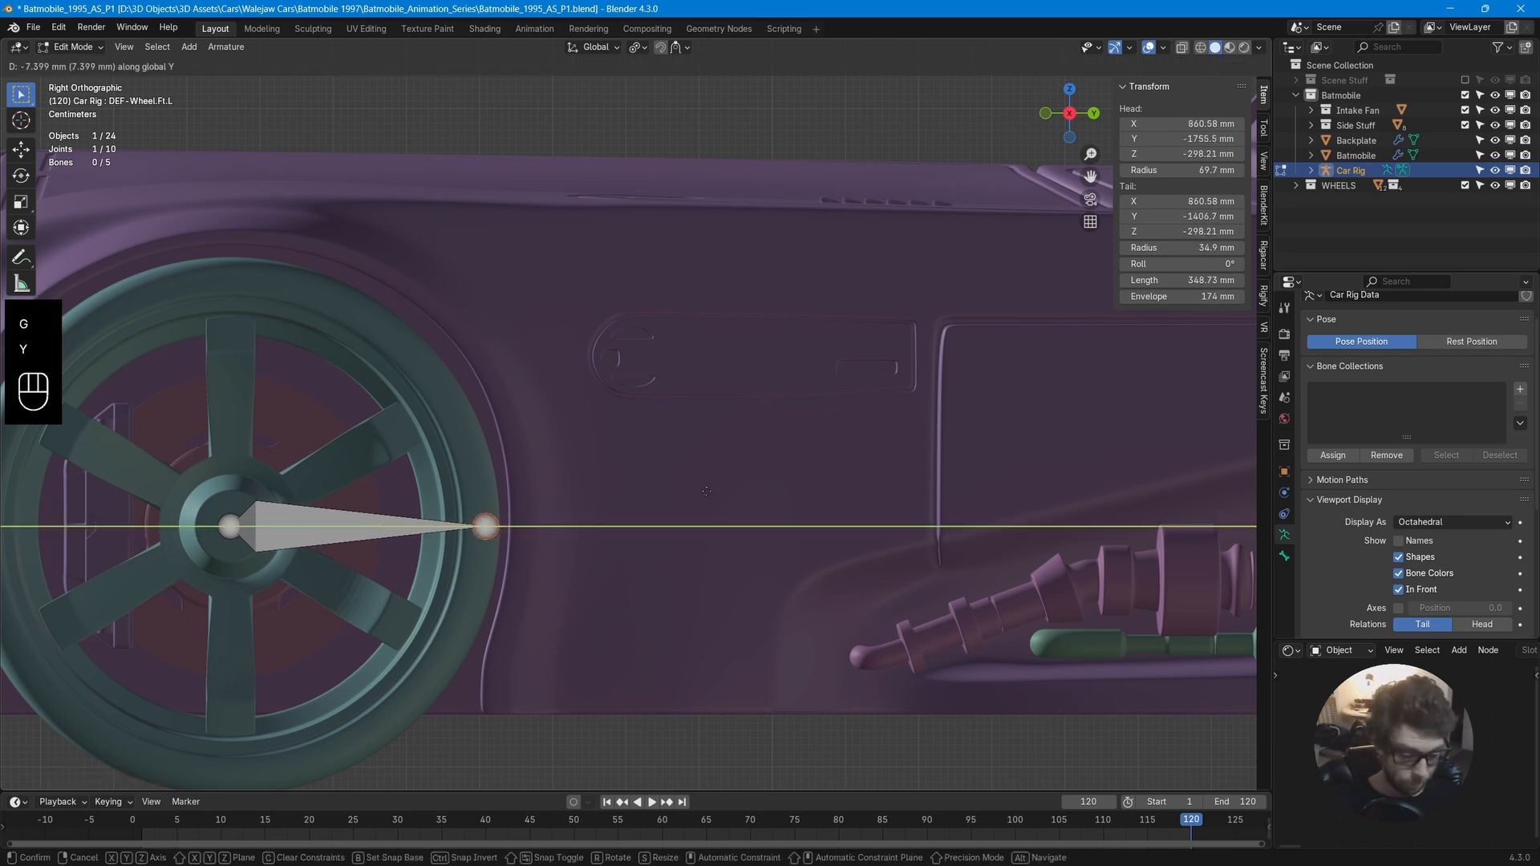
click(702, 495)
Leave edit mode on the car rig.
scroll(702, 495, down, 6)
middle_drag(700, 498, 722, 433)
scroll(729, 519, down, 9)
scroll(773, 458, up, 3)
key(Tab)
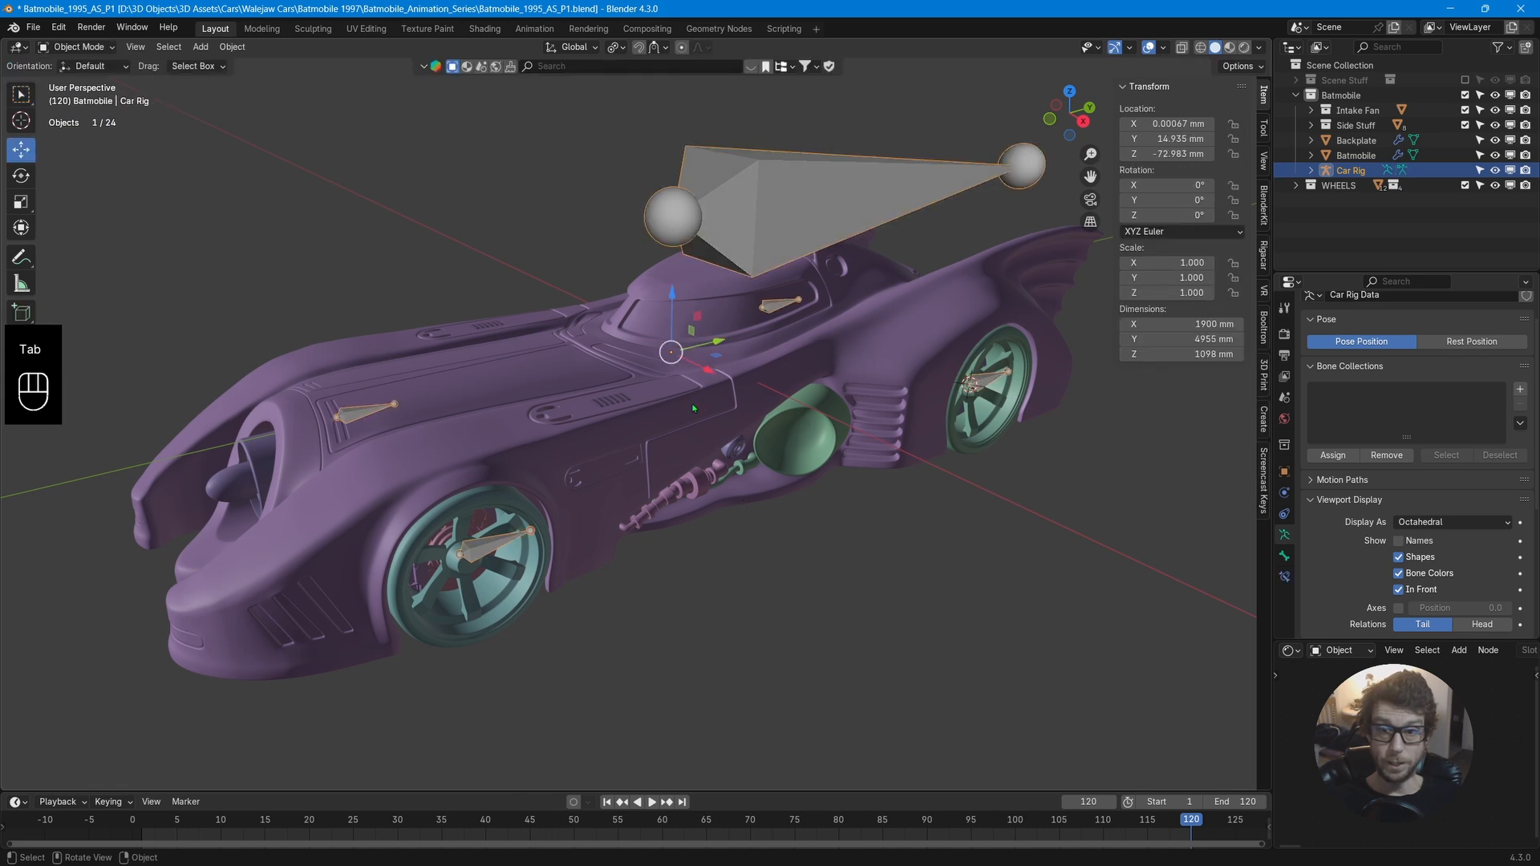
Select the Batmobile body and snap the 3D cursor to it.
click(665, 409)
key(shift+s)
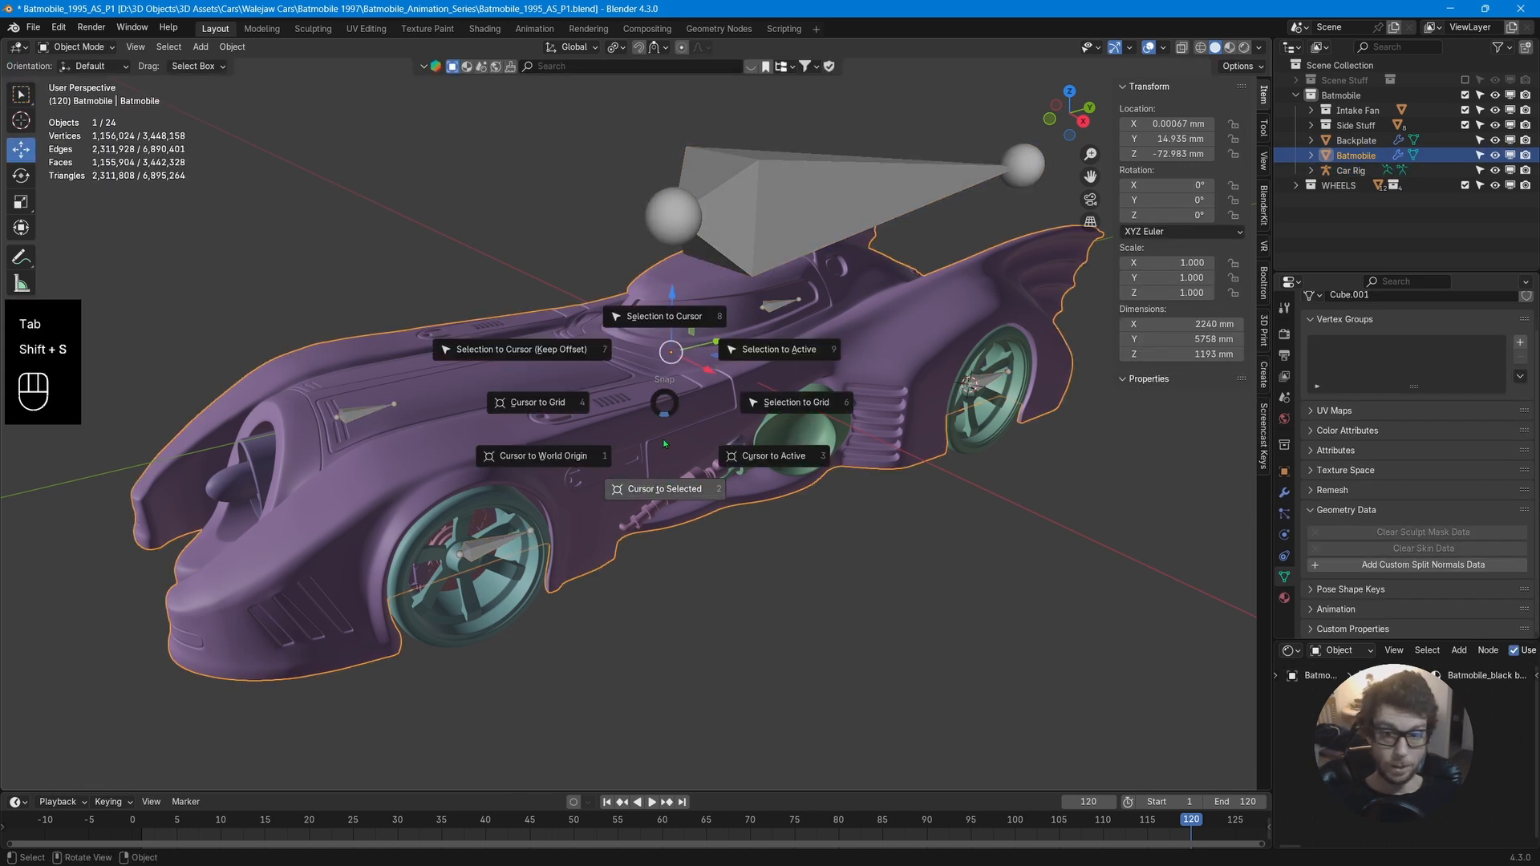
click(665, 491)
Edit the car rig and snap the body bone to the 3D cursor.
click(768, 221)
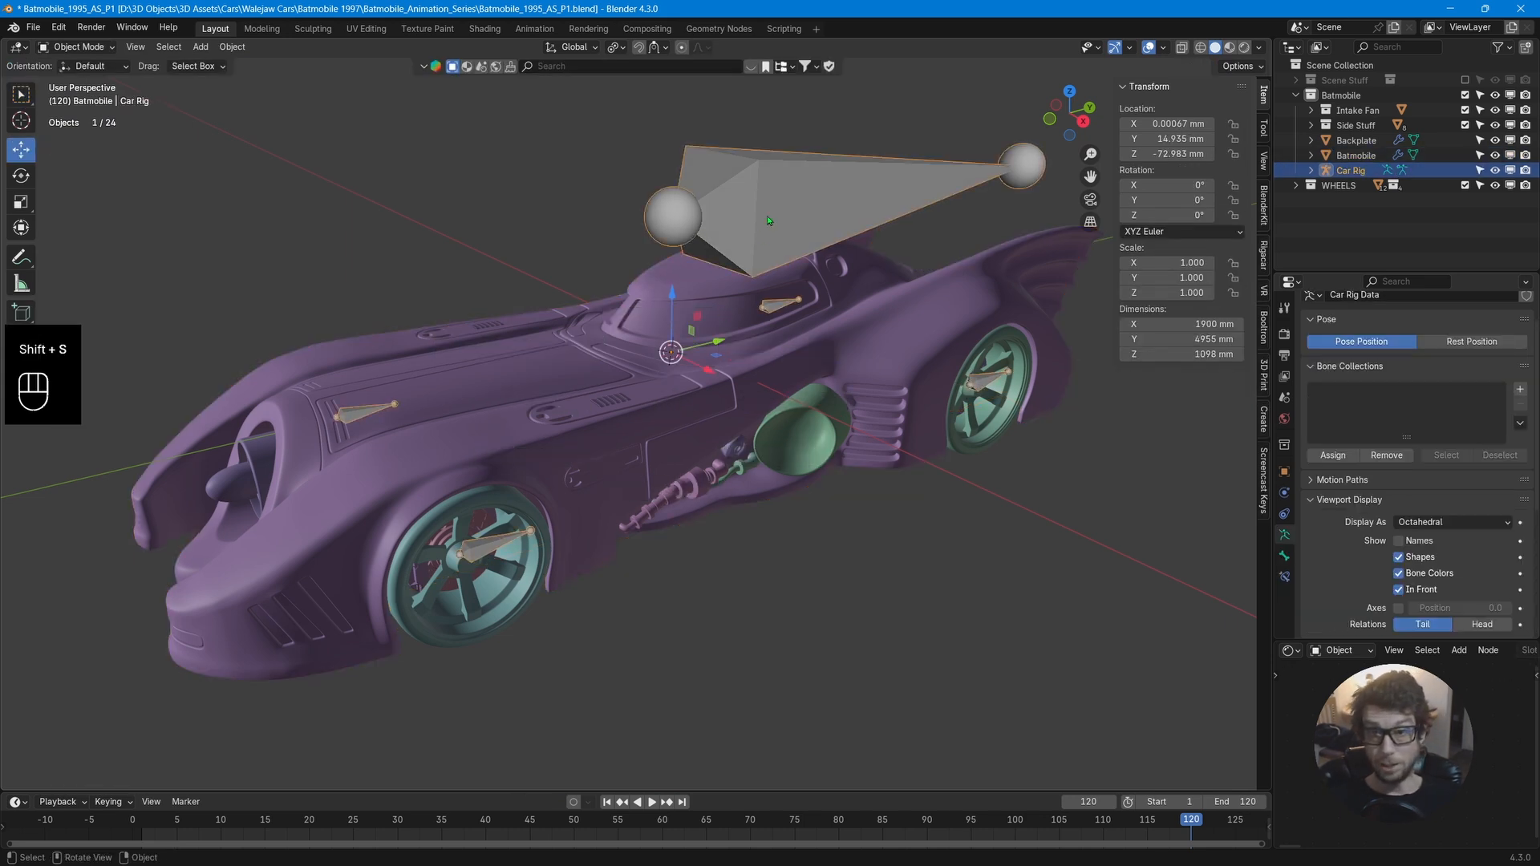
key(Tab)
click(767, 215)
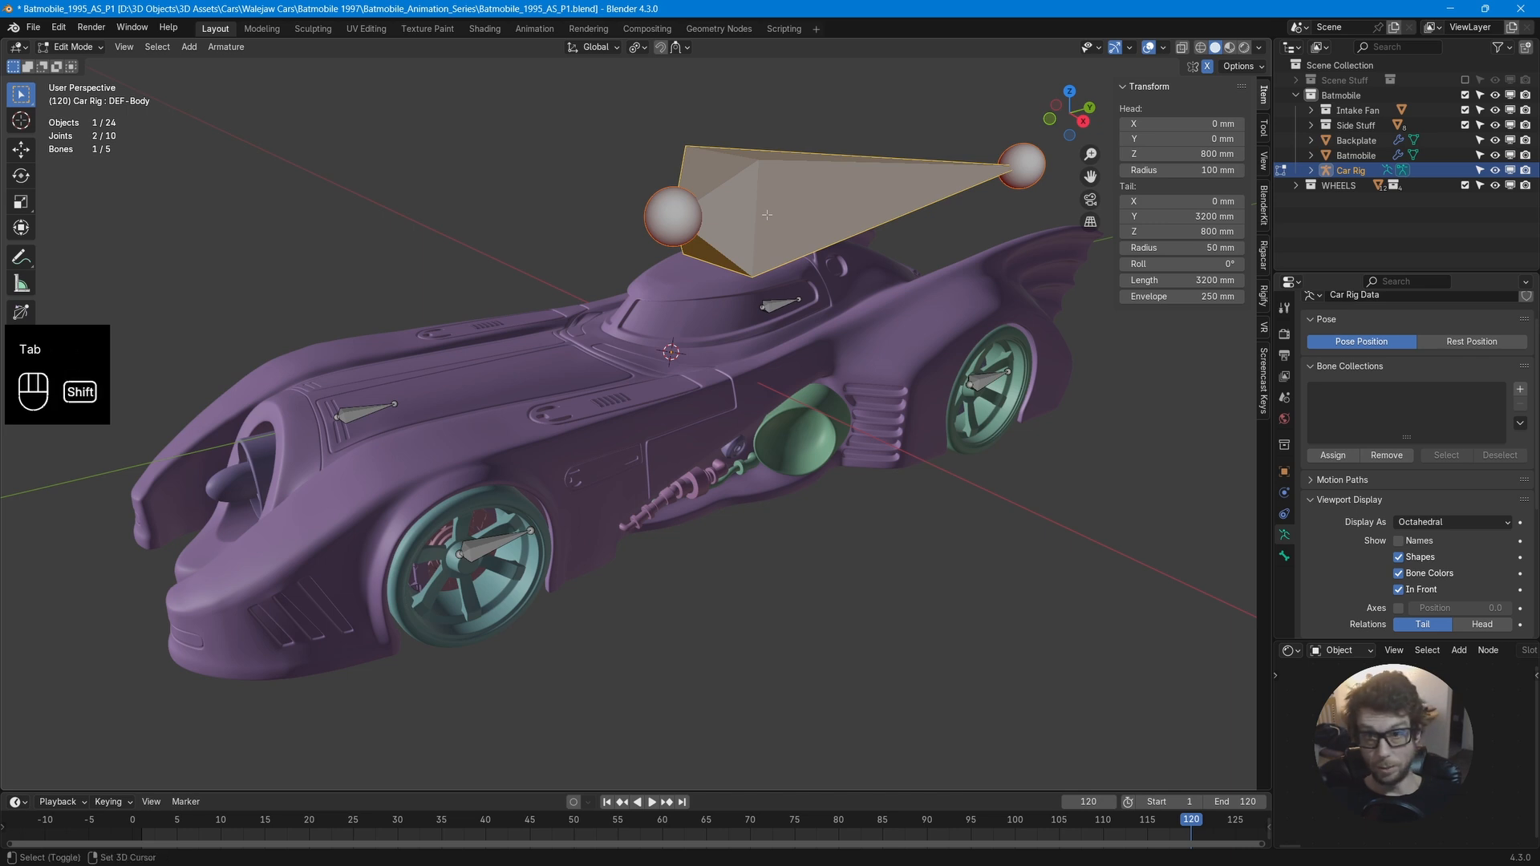
key(shift+s)
click(768, 128)
Shorten the body bone's tail along Y to about 2443 mm long, then leave edit mode.
alt+middle_drag(815, 223, 941, 308)
scroll(941, 308, up, 3)
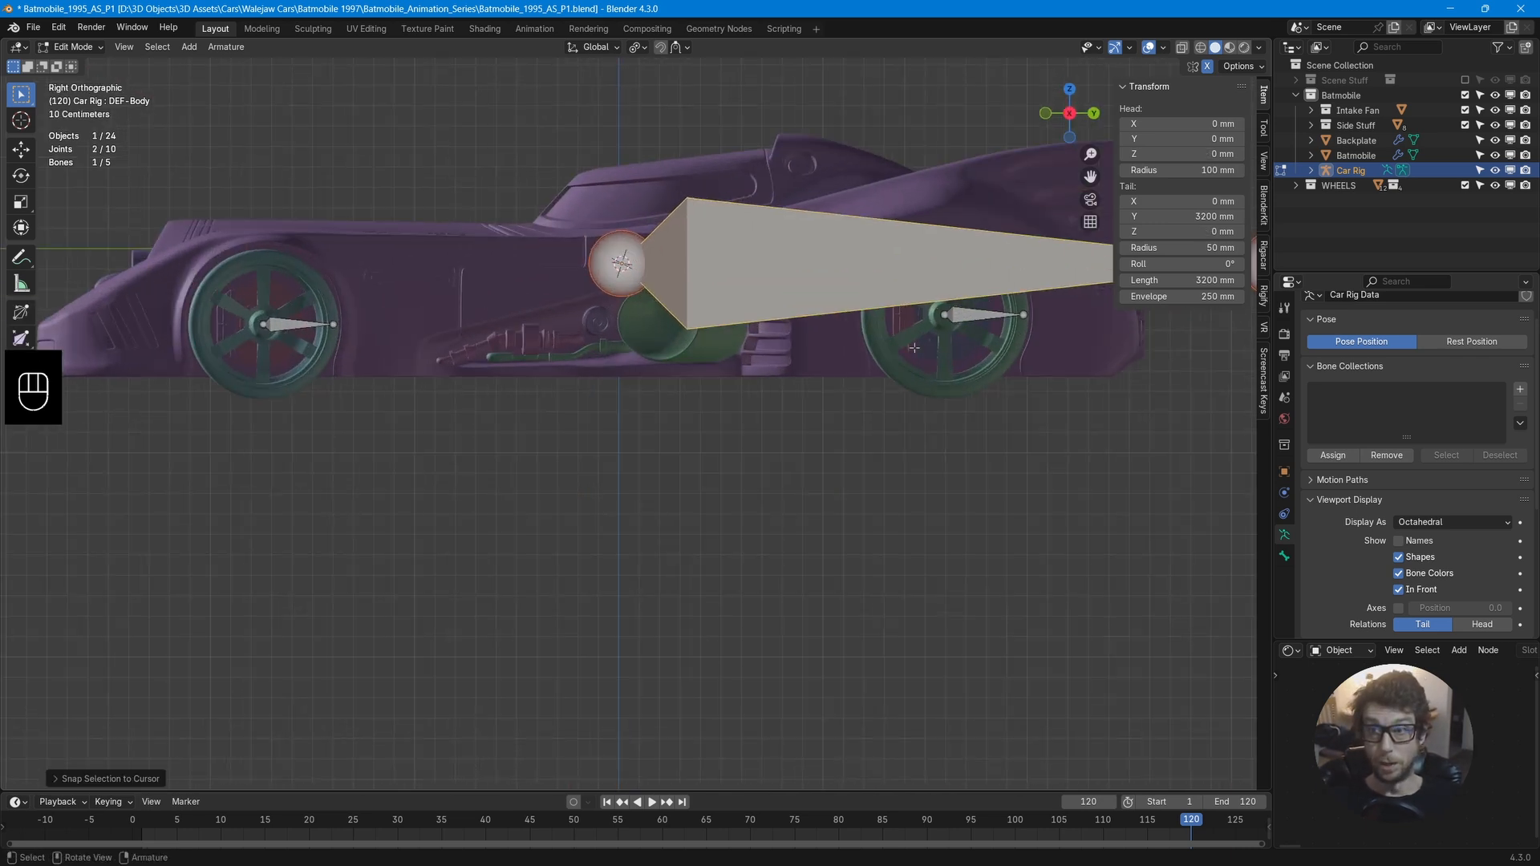
shift+middle_drag(1043, 265, 713, 409)
click(953, 410)
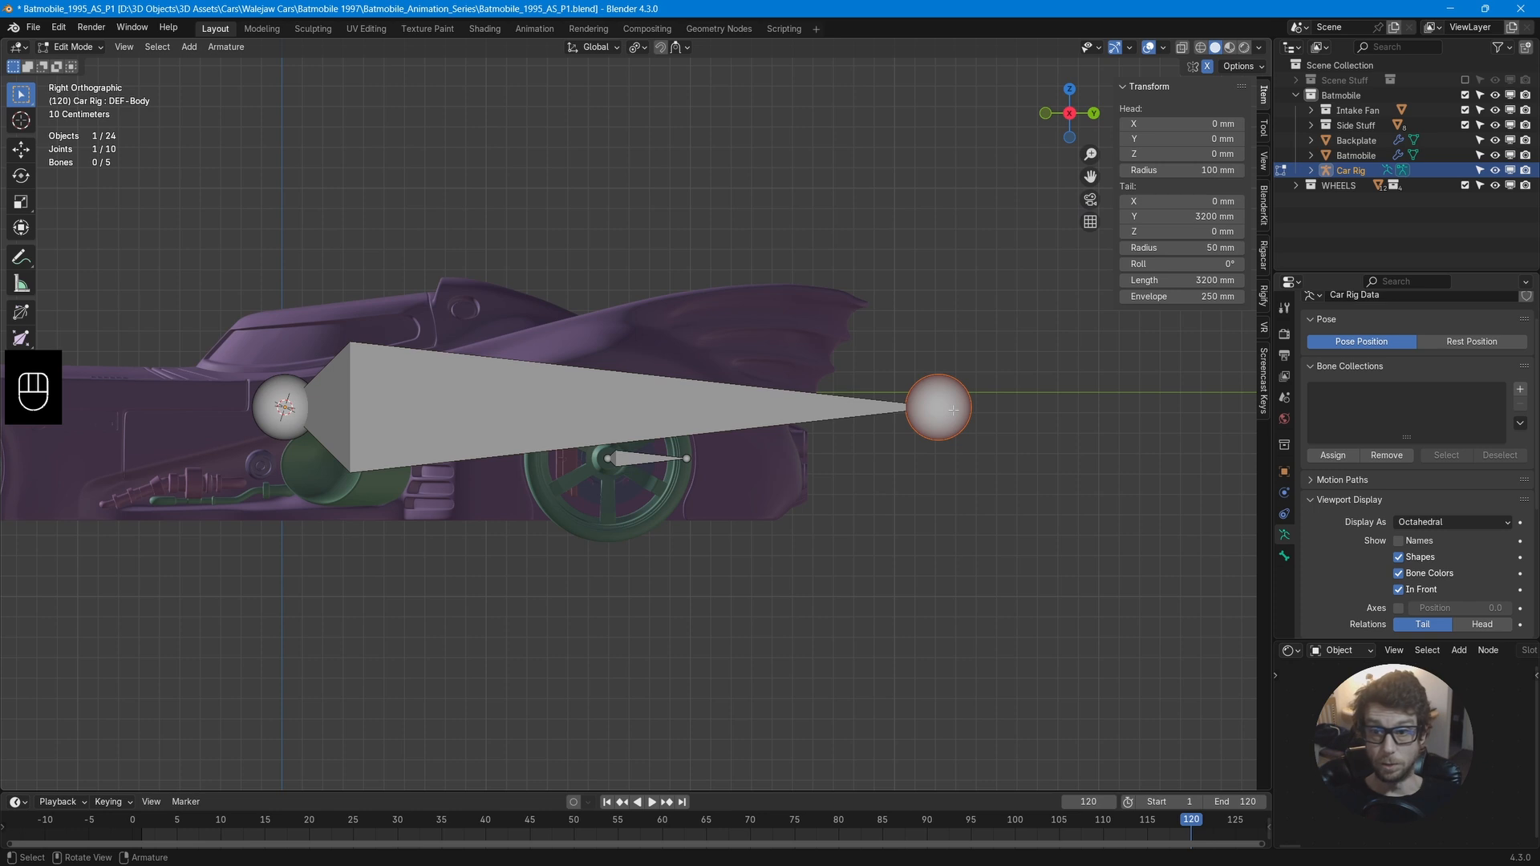
key(g)
key(y)
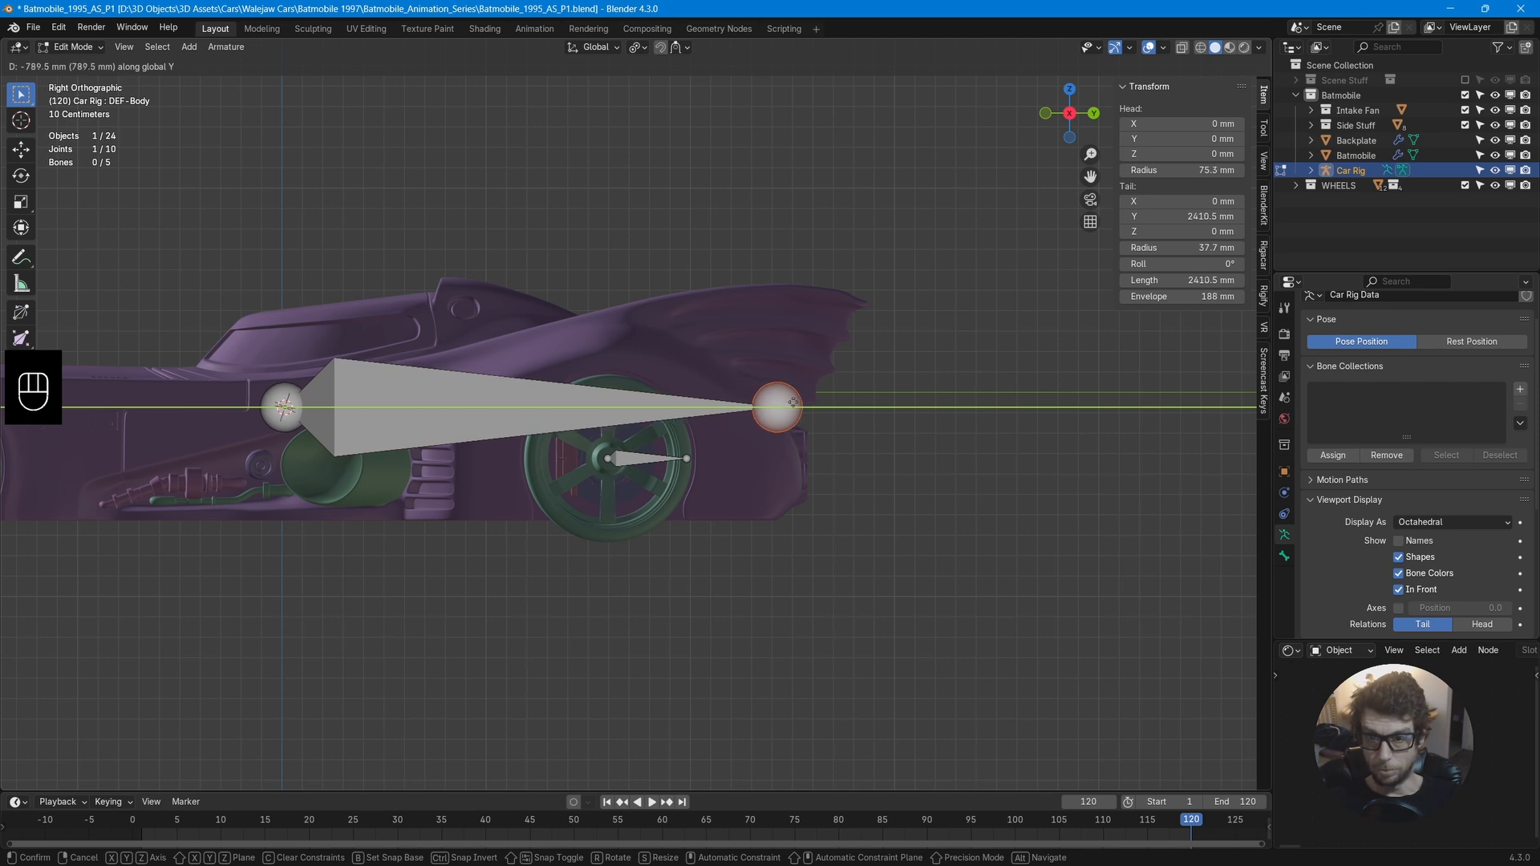
click(791, 403)
middle_drag(790, 402, 982, 340)
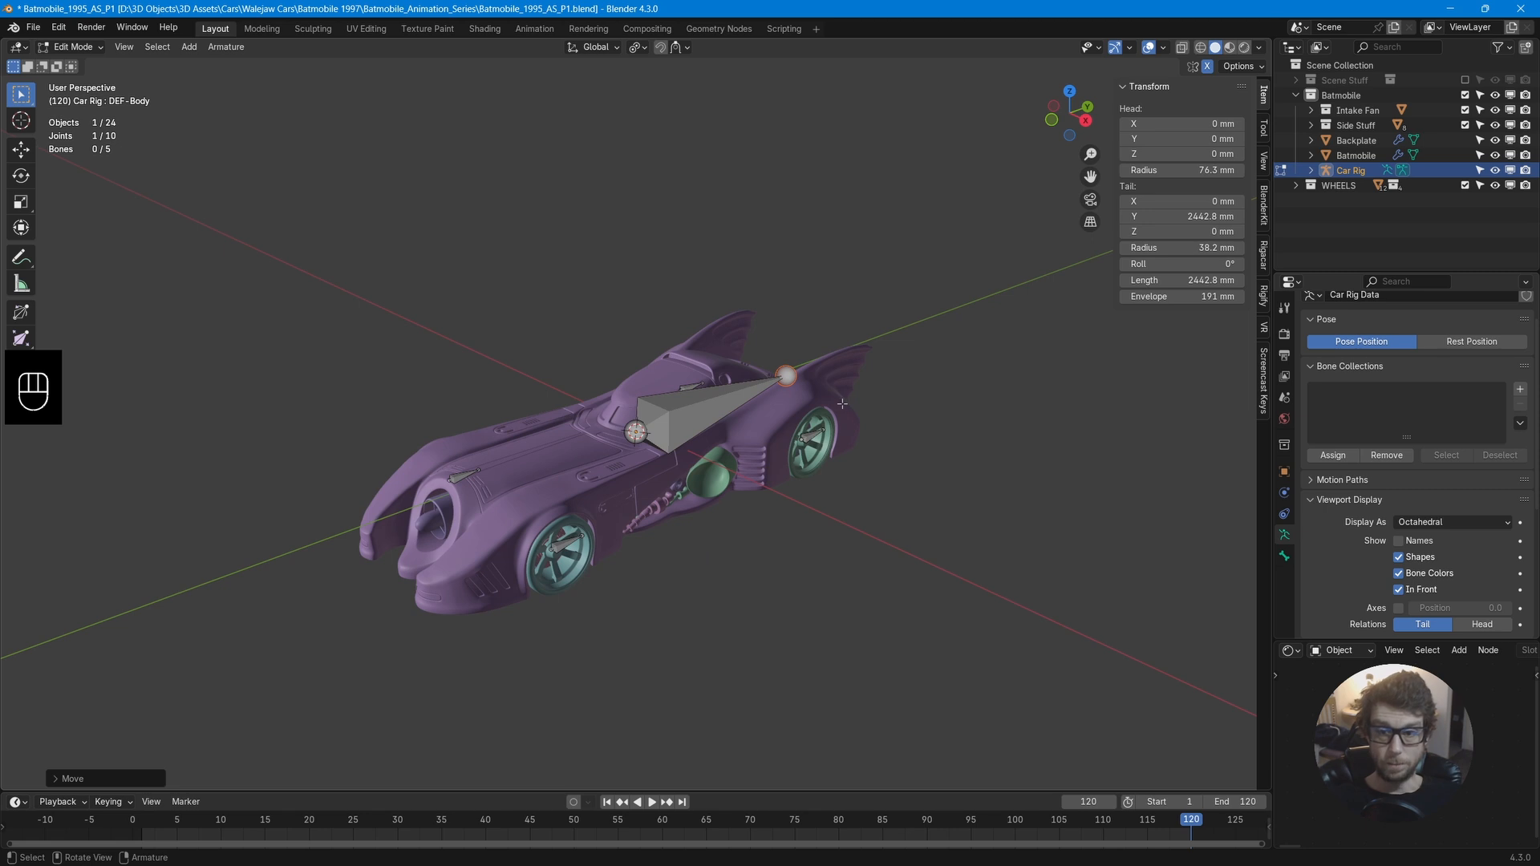
key(Tab)
mouse_move(859, 473)
middle_down()
mouse_move(915, 470)
mouse_move(848, 487)
mouse_move(859, 430)
mouse_move(855, 450)
middle_up()
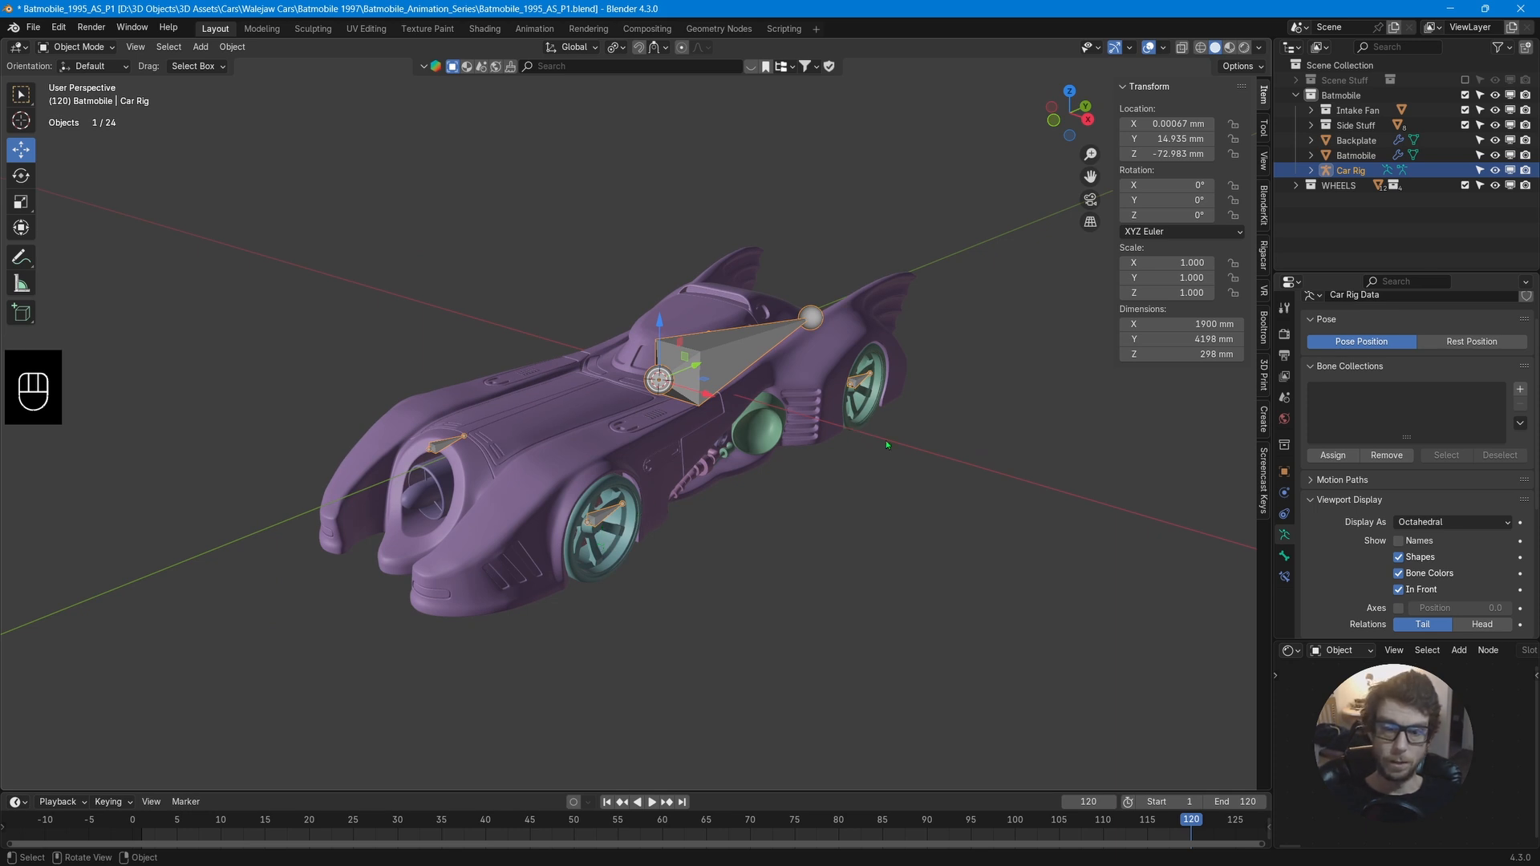
middle_drag(932, 452, 887, 459)
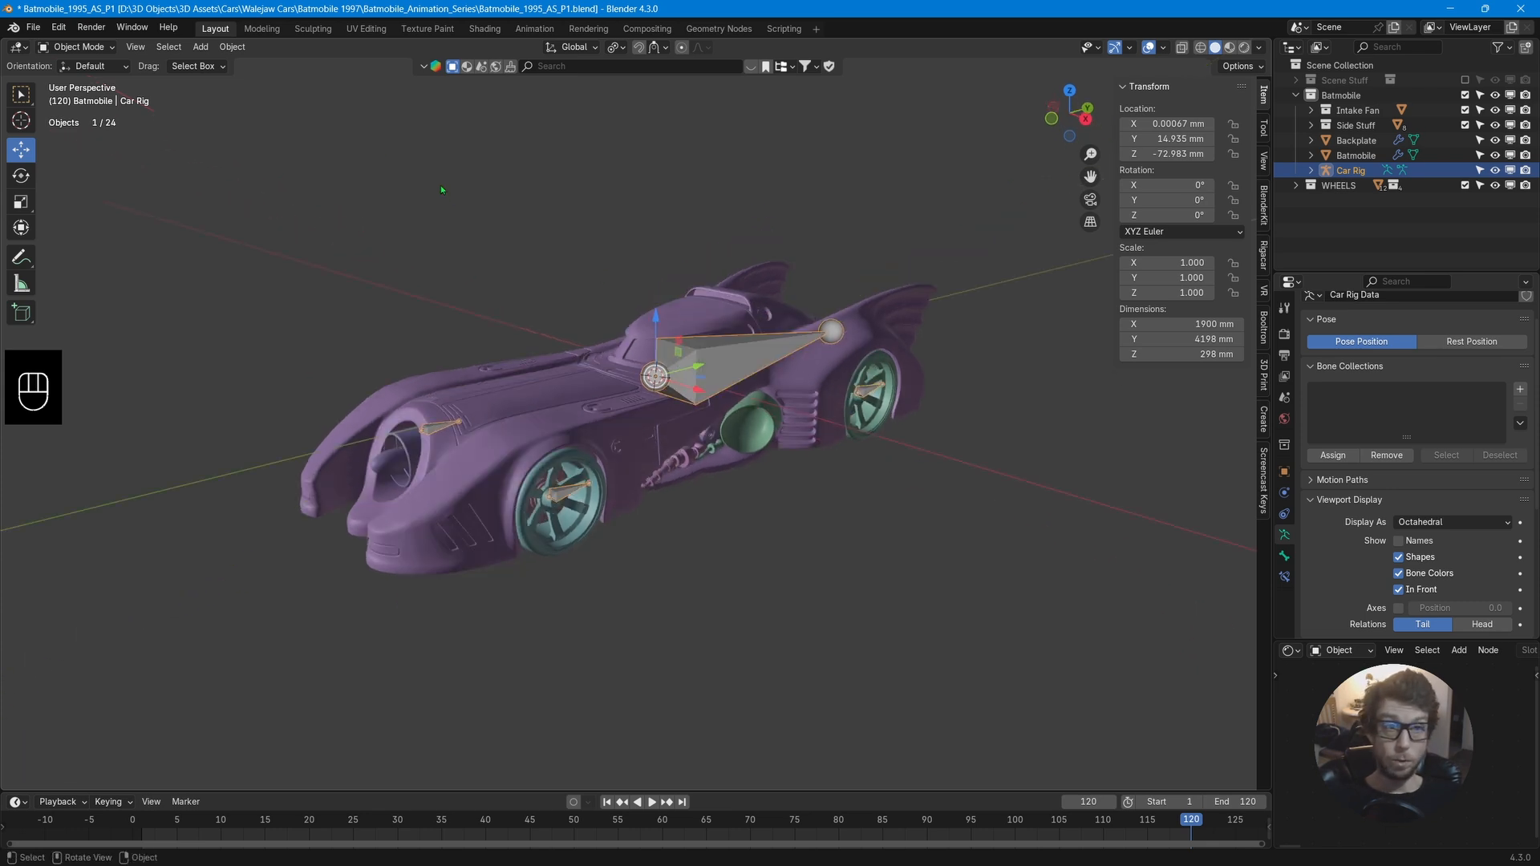
click(467, 397)
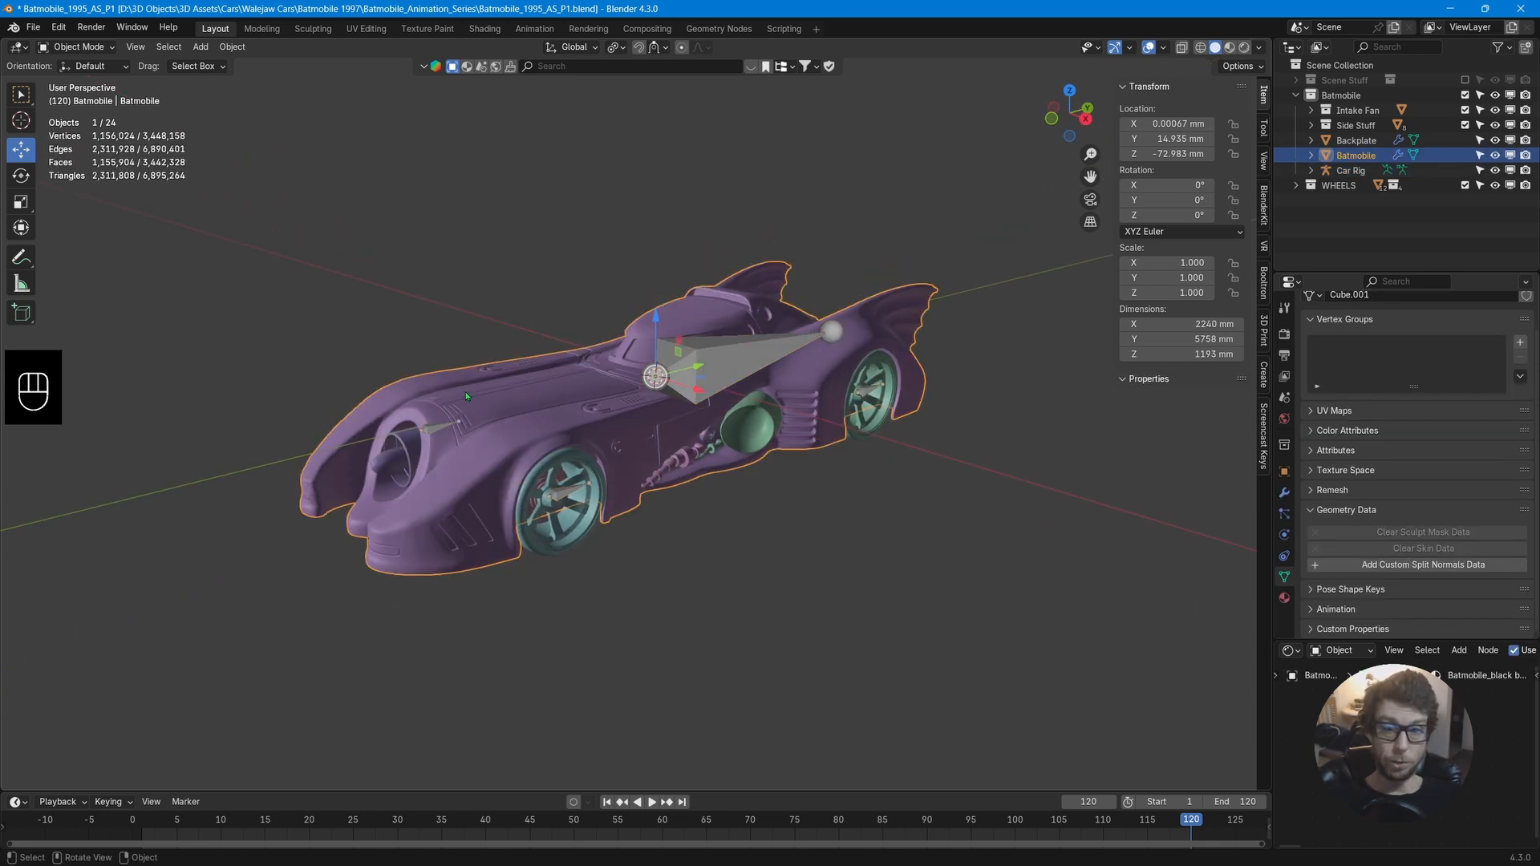
key(Tab)
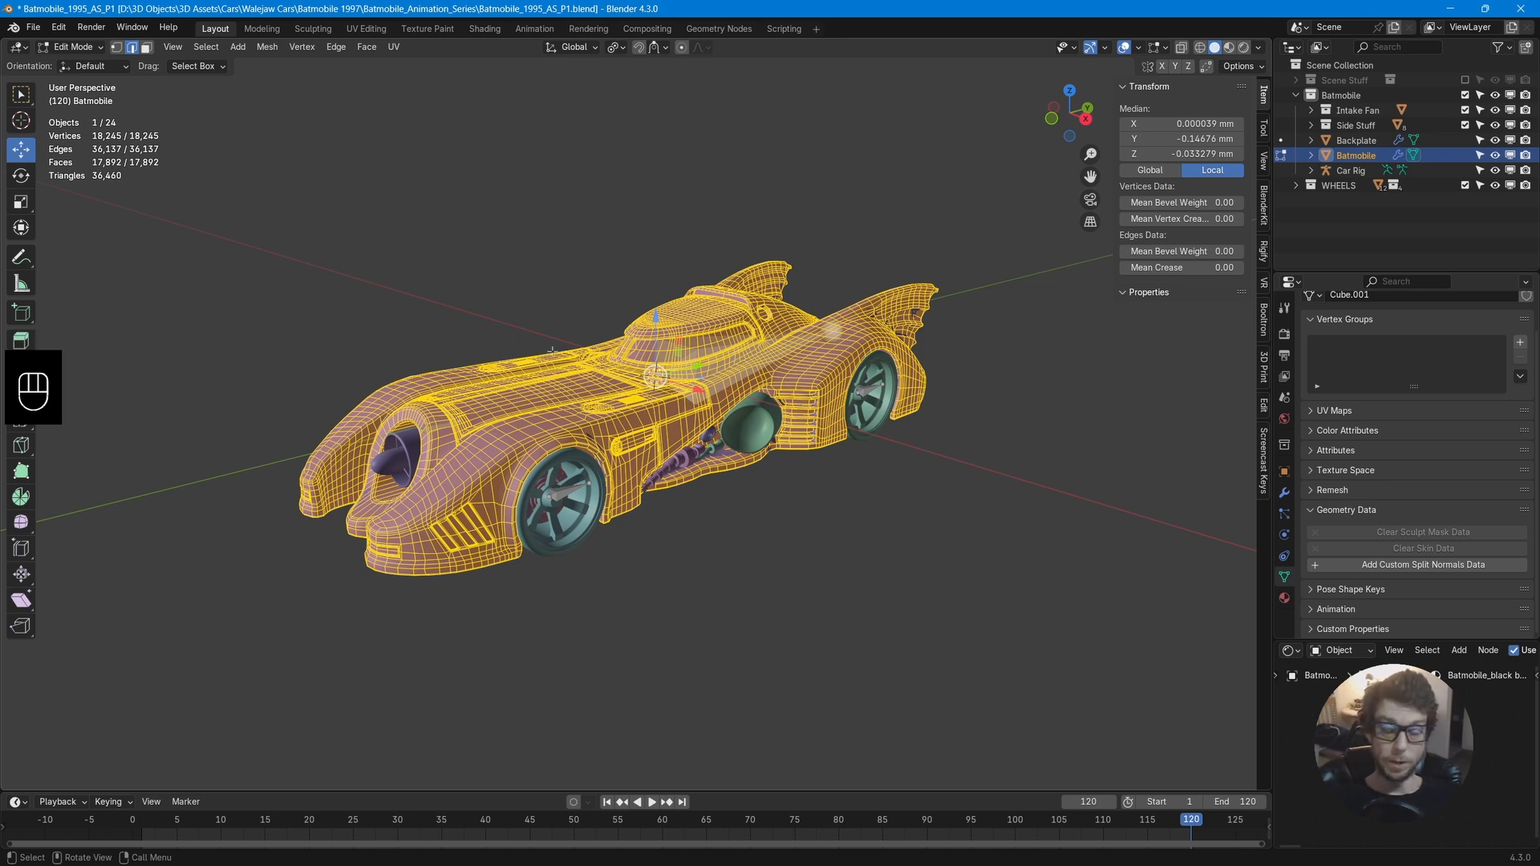
key(Tab)
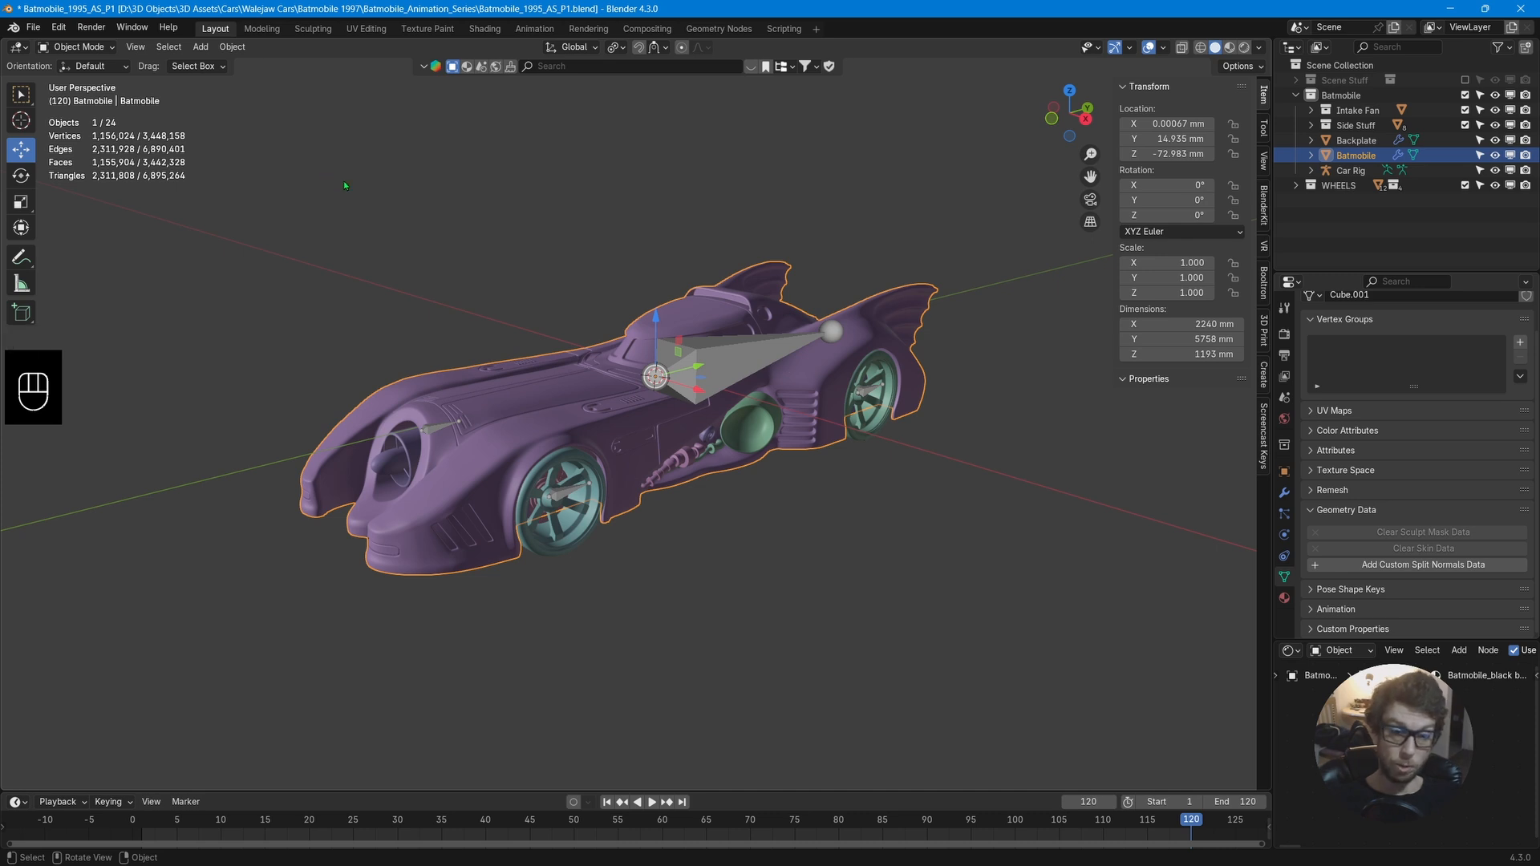
Select the car rig and switch it to Pose Mode.
click(84, 48)
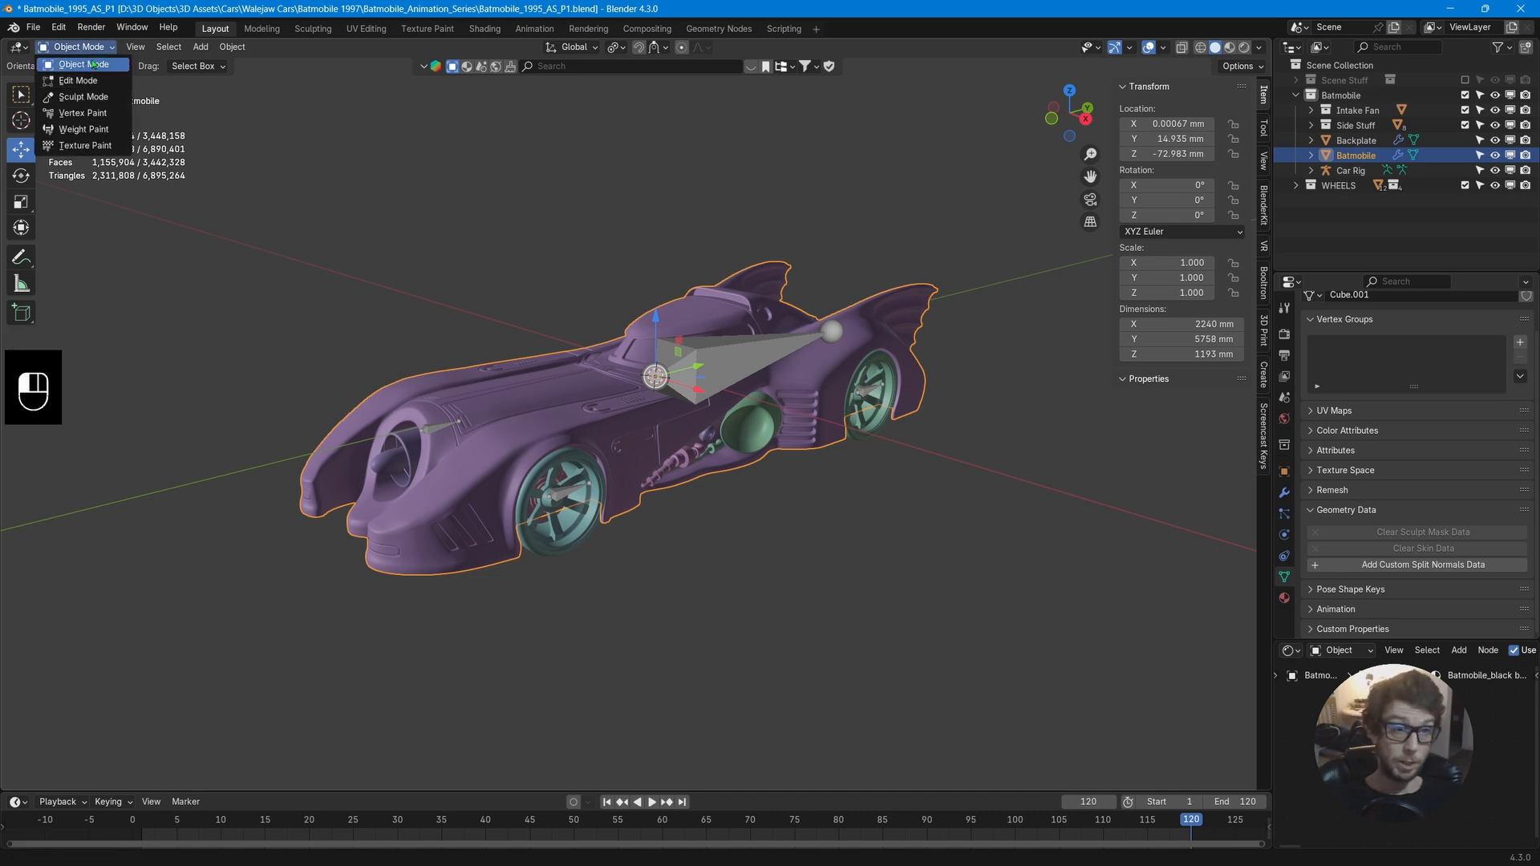
click(754, 357)
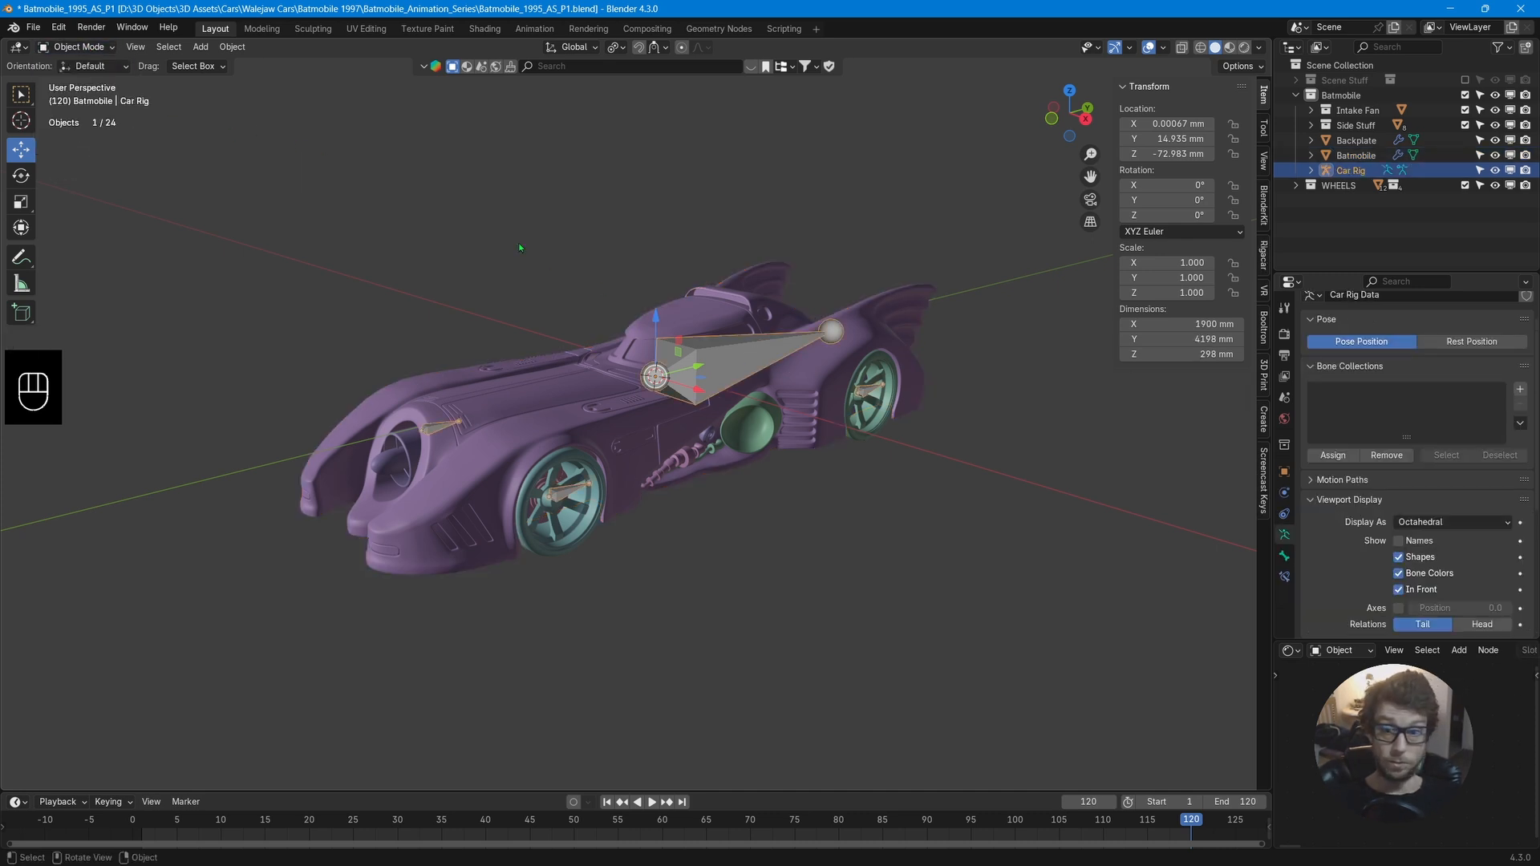
click(111, 49)
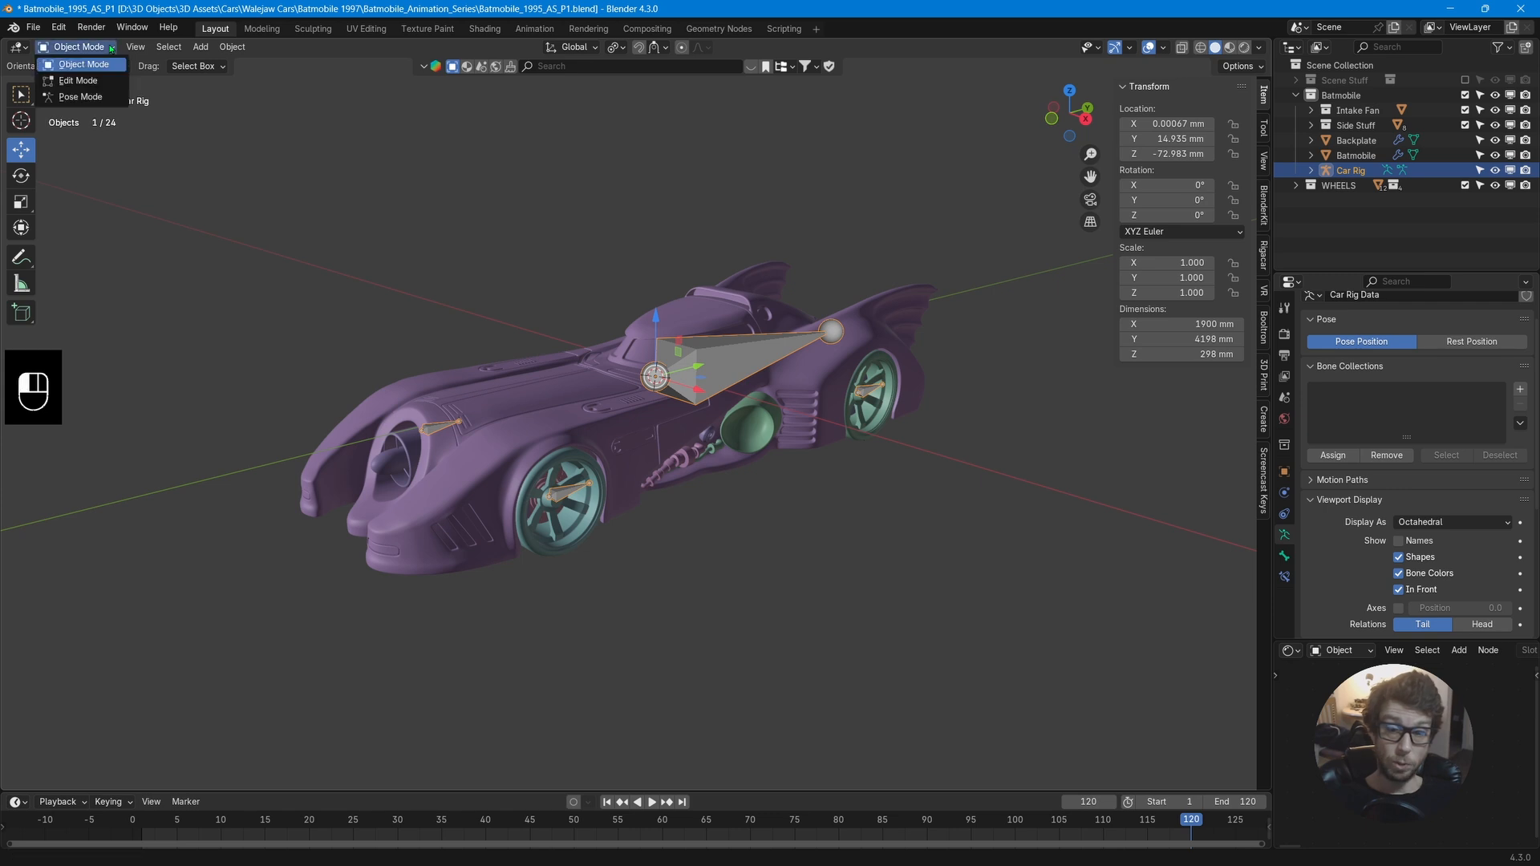
click(103, 97)
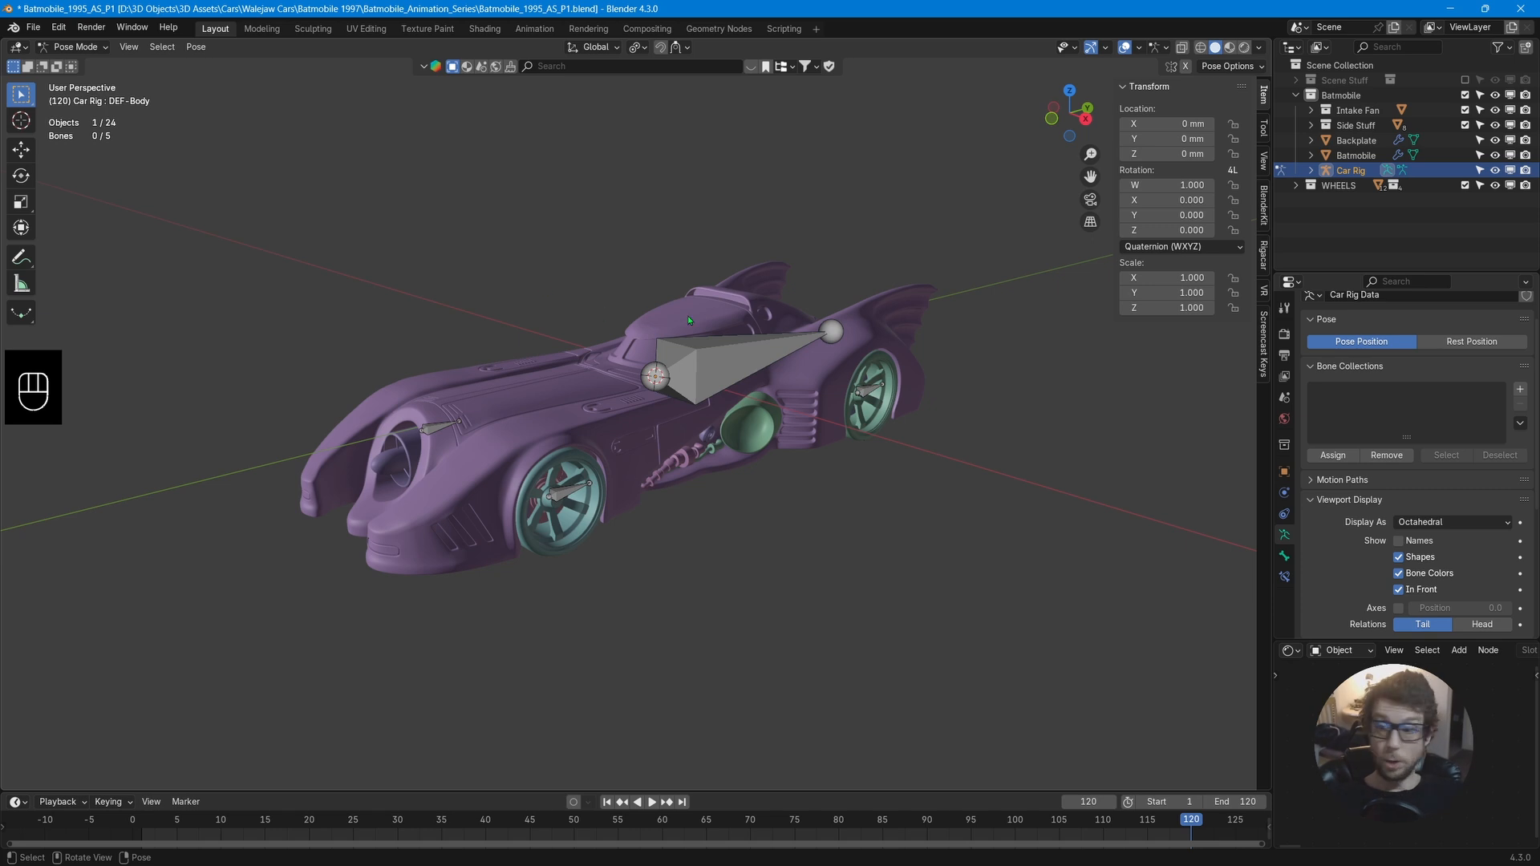
Inspect the wheel and body bones of the rig in pose mode.
middle_drag(689, 320, 649, 482)
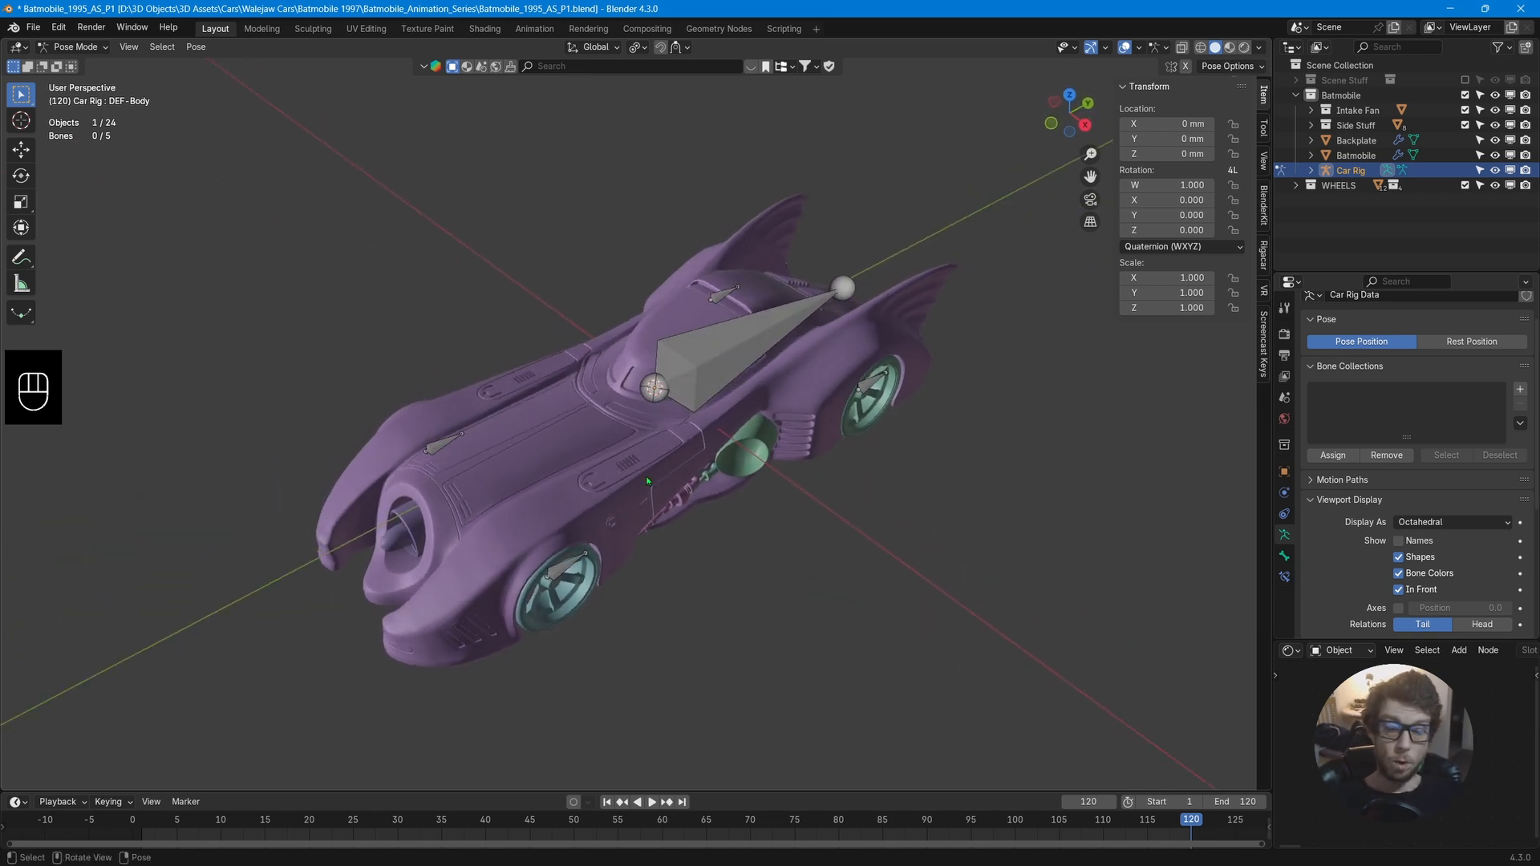
click(567, 575)
click(442, 446)
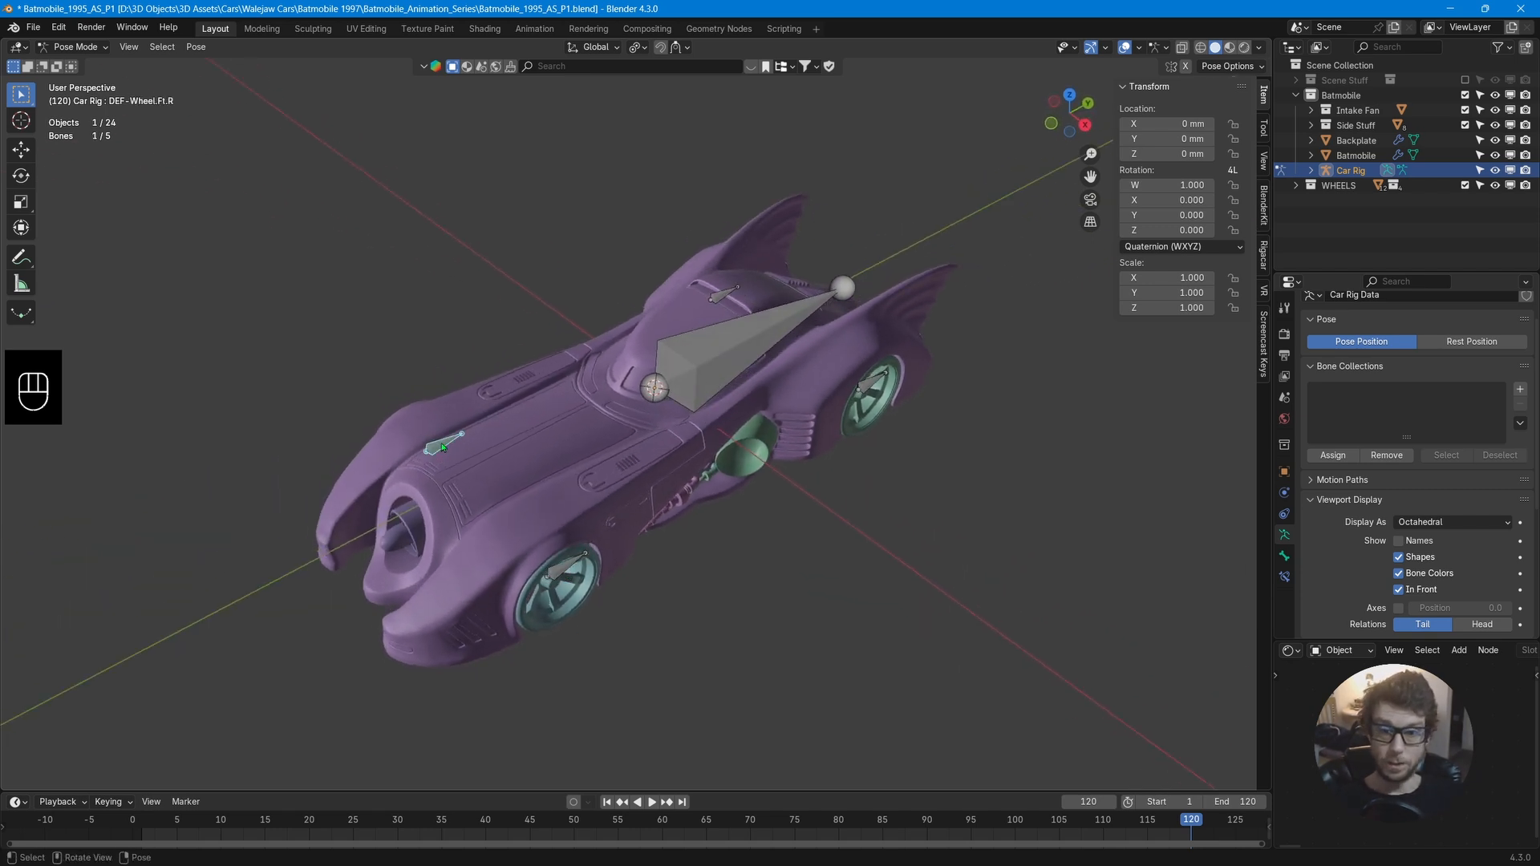
click(735, 351)
click(856, 391)
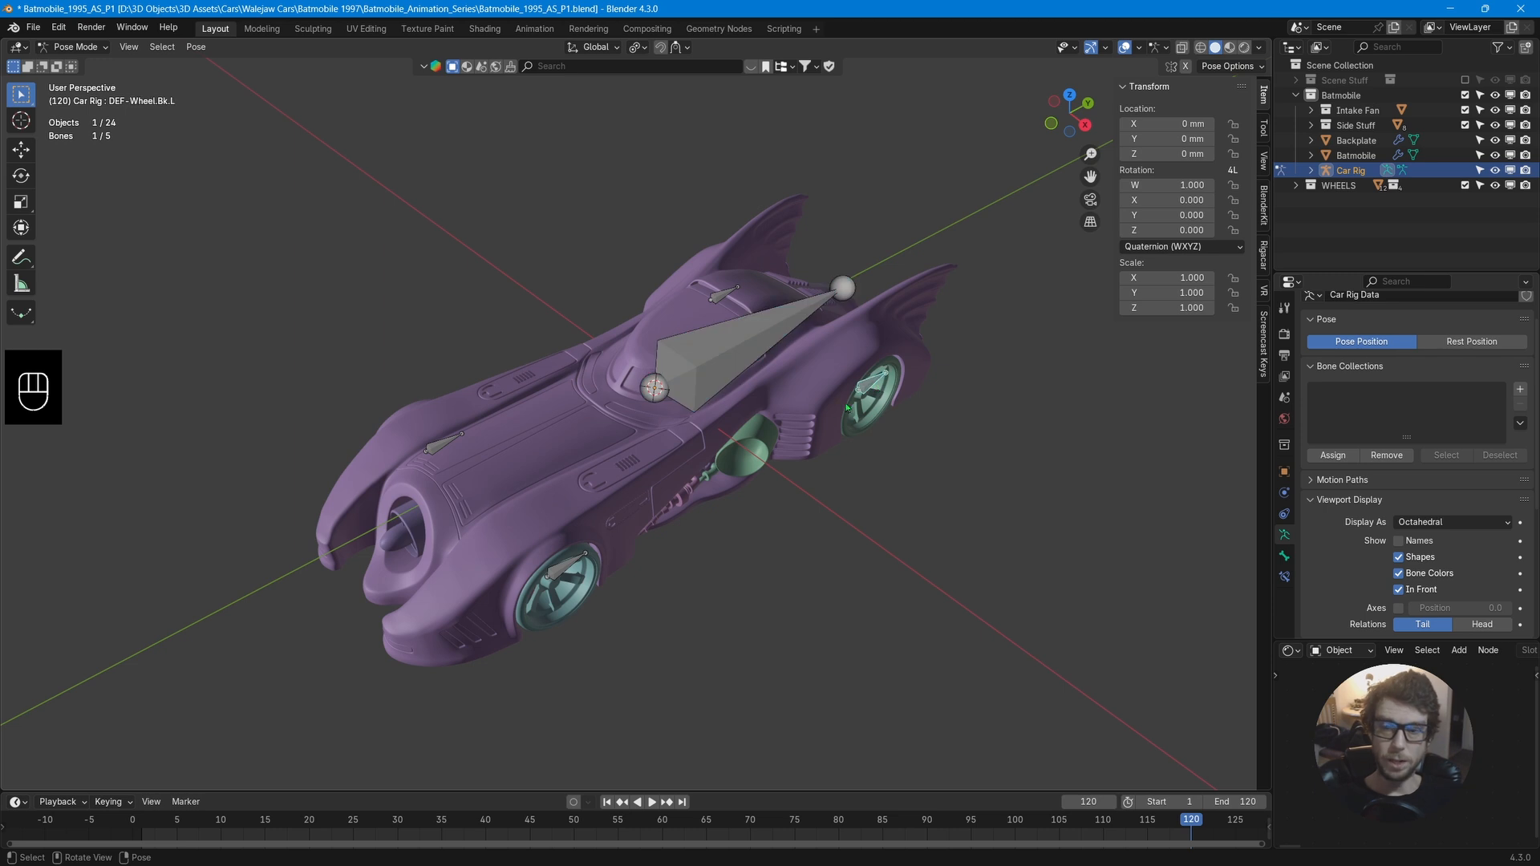
key(ctrl)
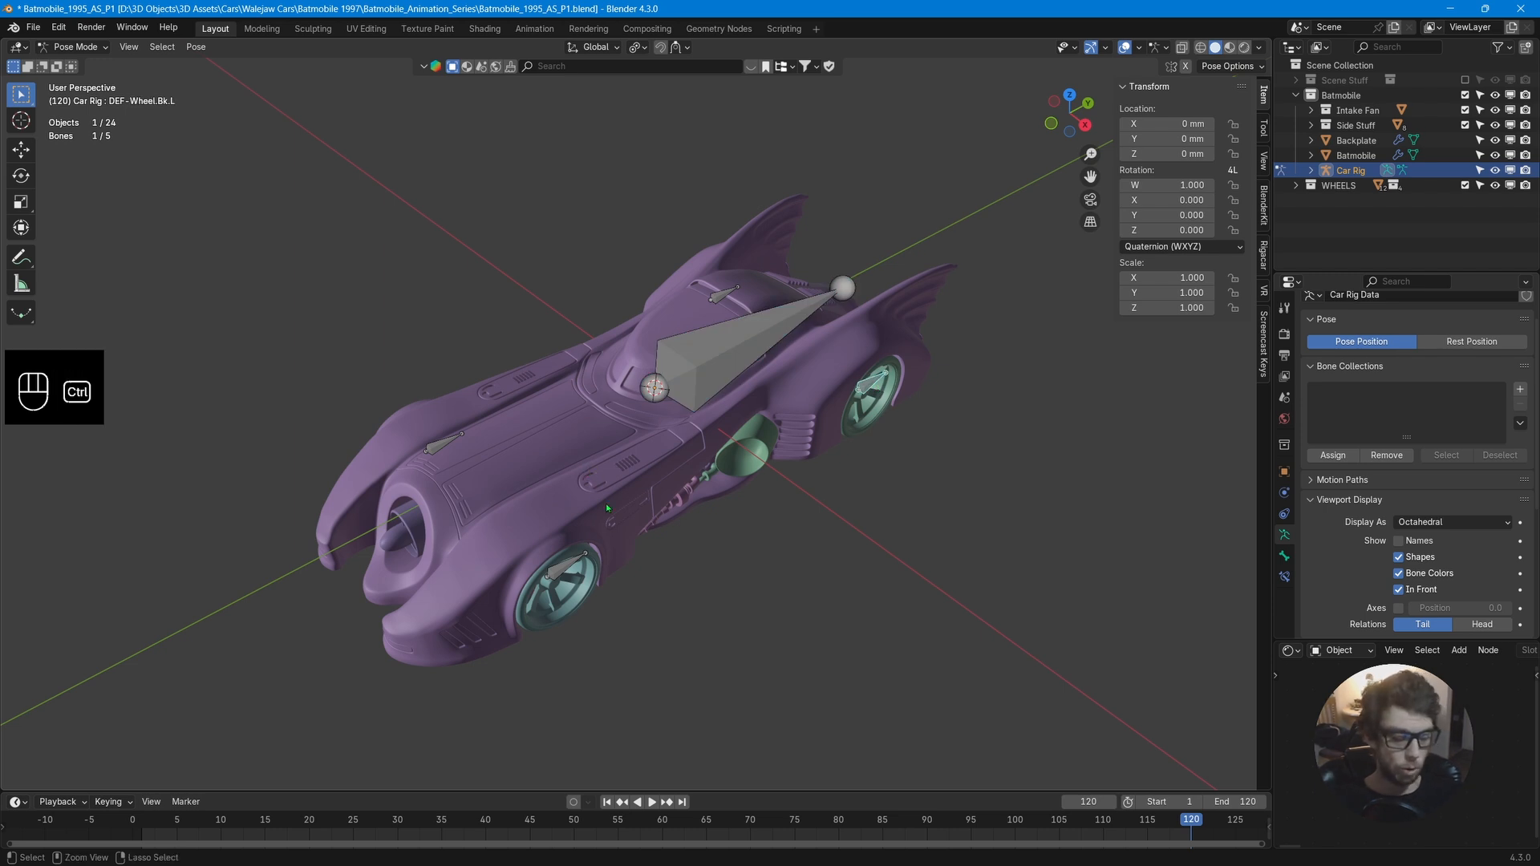
key(ctrl+Tab)
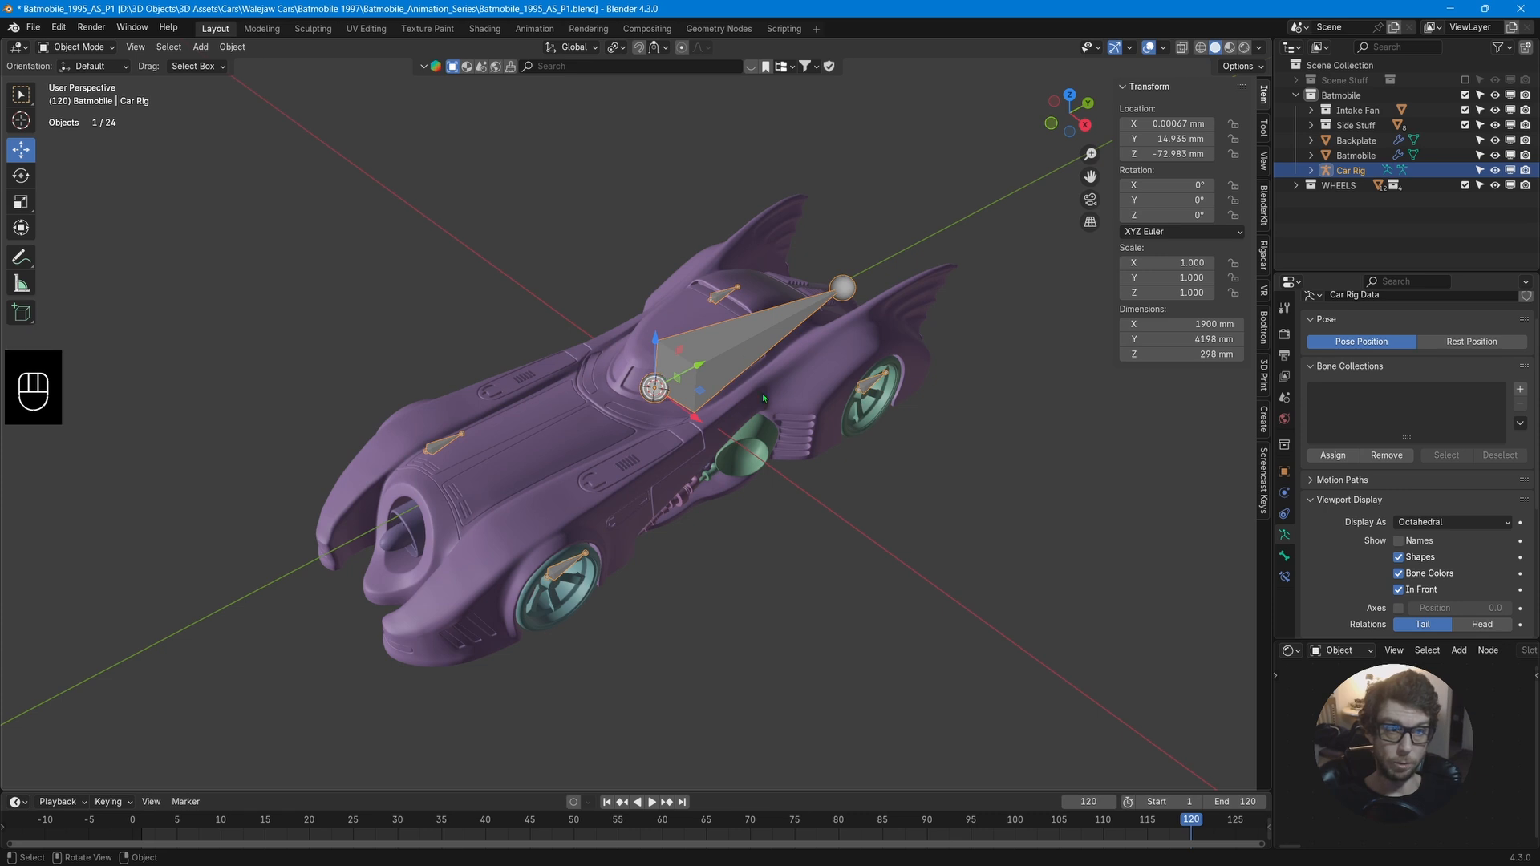
key(ctrl)
key(ctrl+Tab)
click(720, 363)
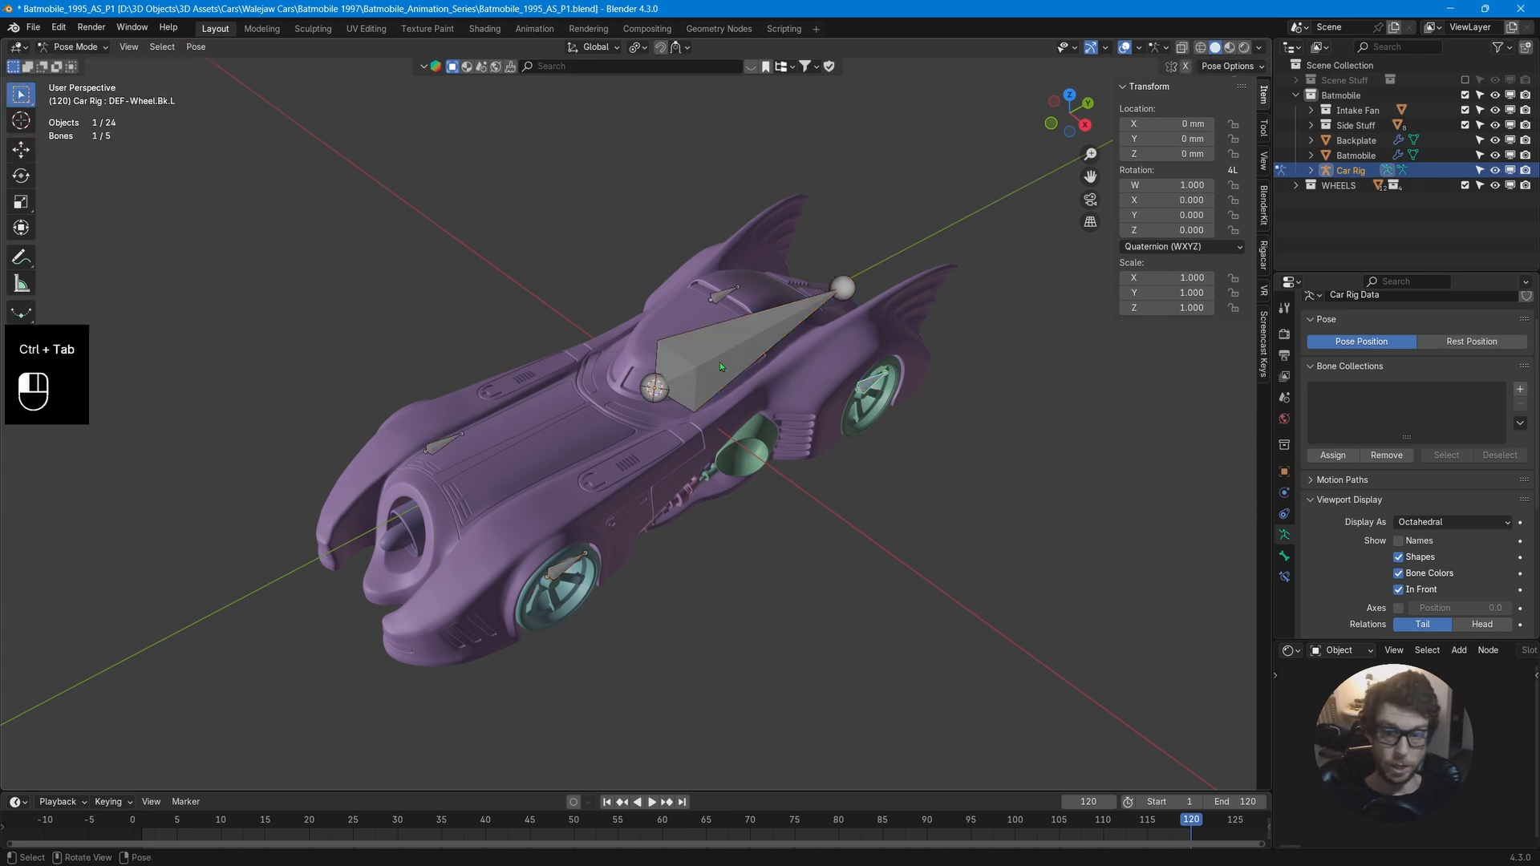
mouse_move(808, 462)
middle_down()
mouse_move(830, 483)
mouse_move(775, 435)
mouse_move(835, 467)
middle_up()
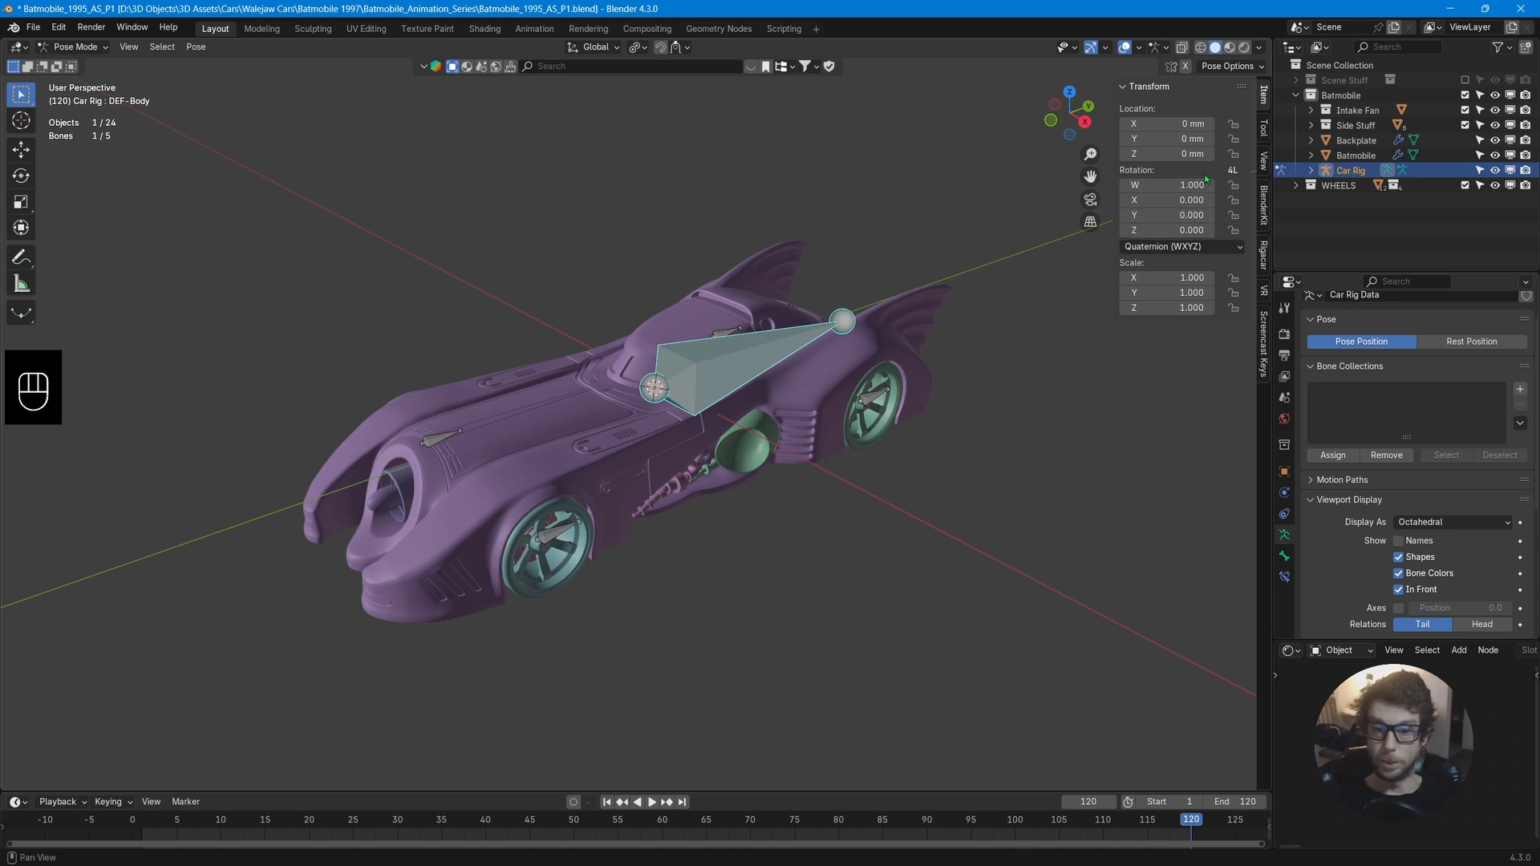
Parent the Backplate and Batmobile objects to the rig's body bone using Bone parenting.
click(1347, 95)
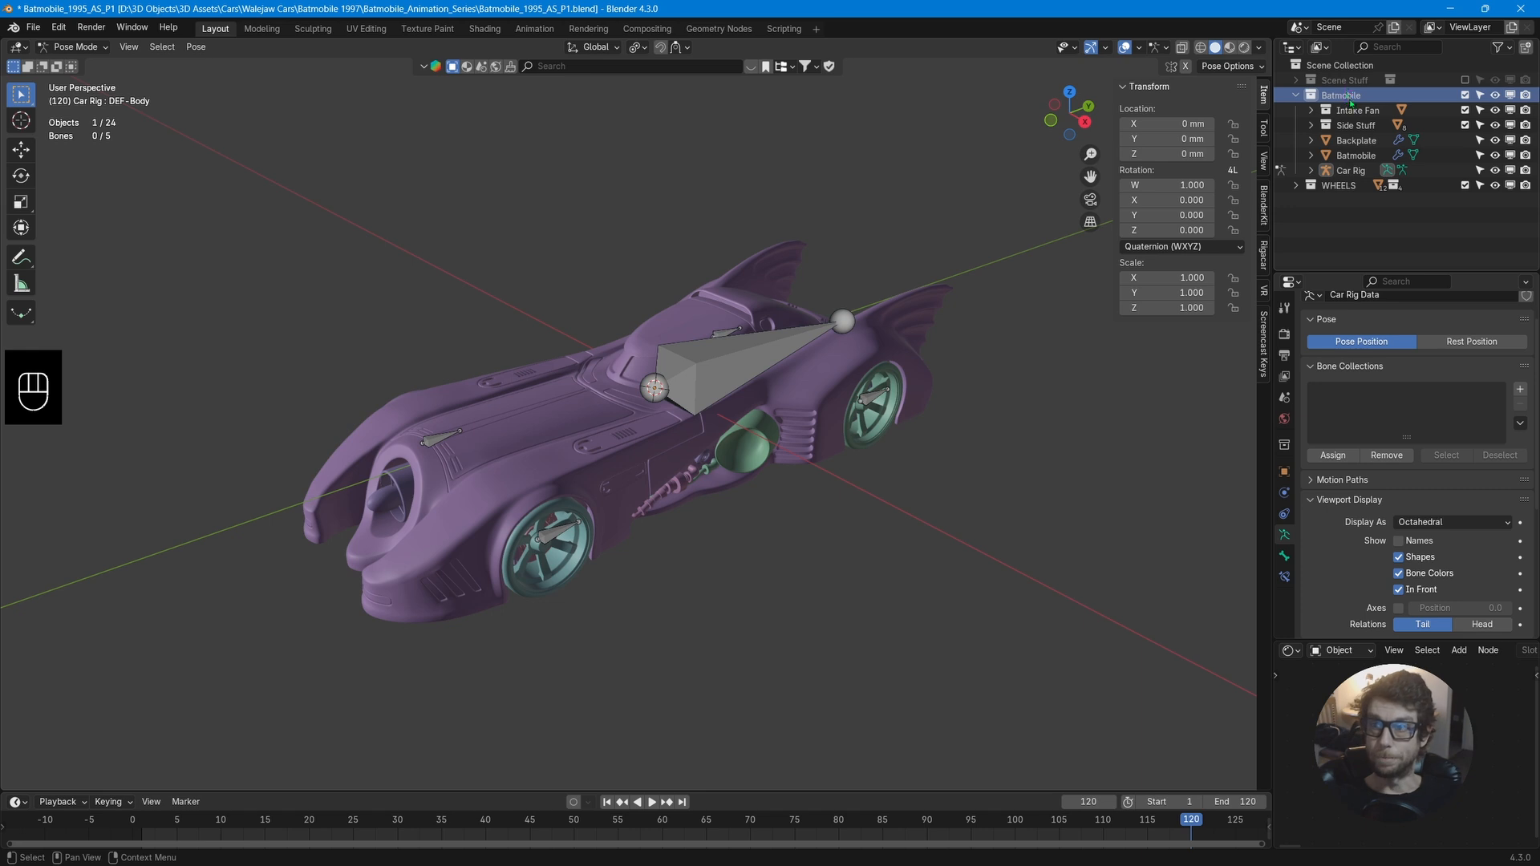
right_click(1348, 97)
click(1301, 171)
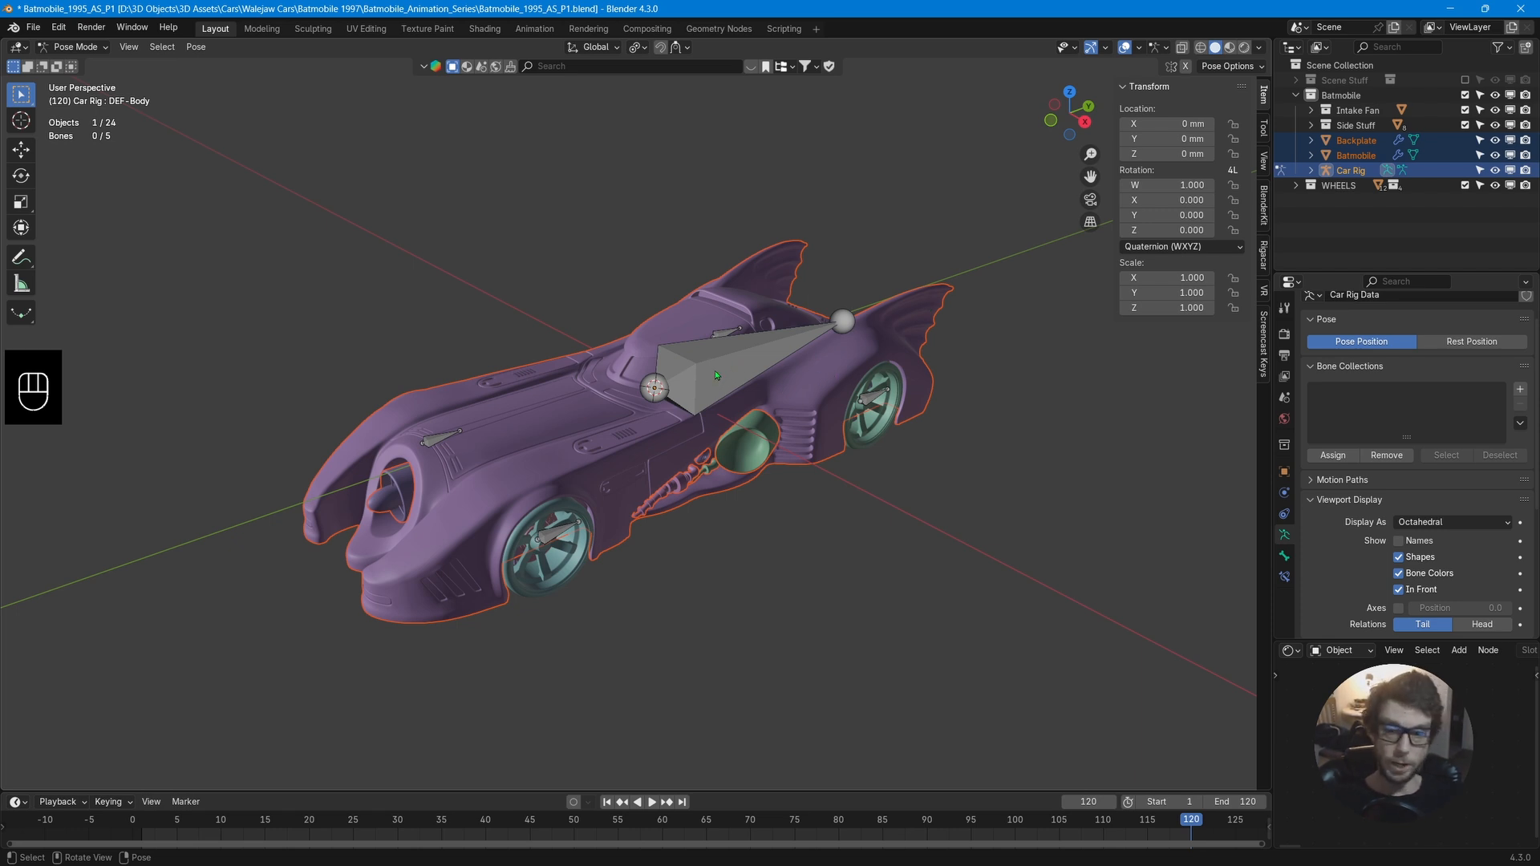
shift+click(653, 347)
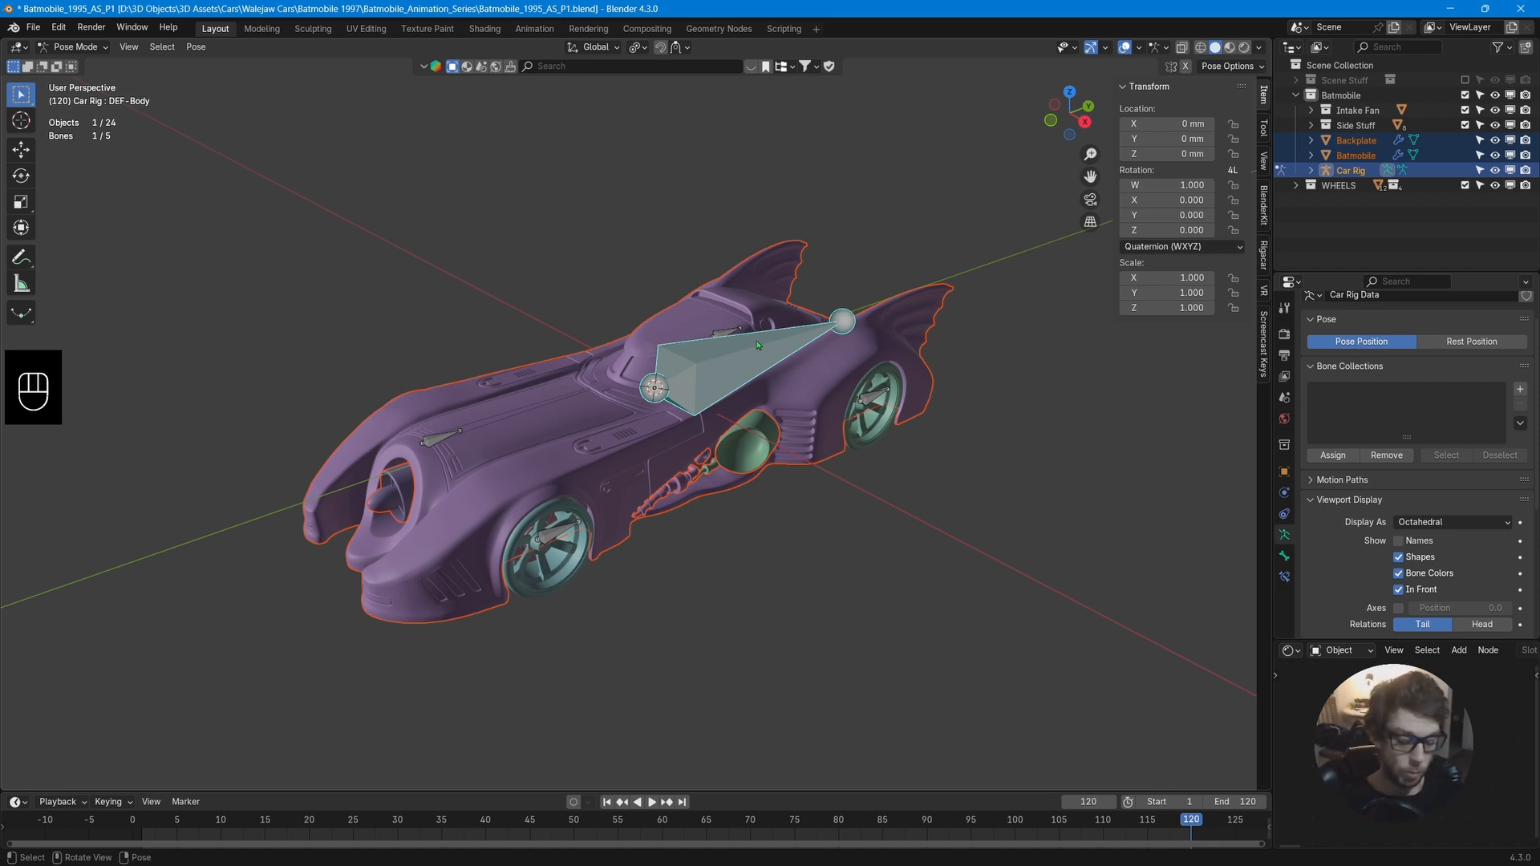
key(ctrl+p)
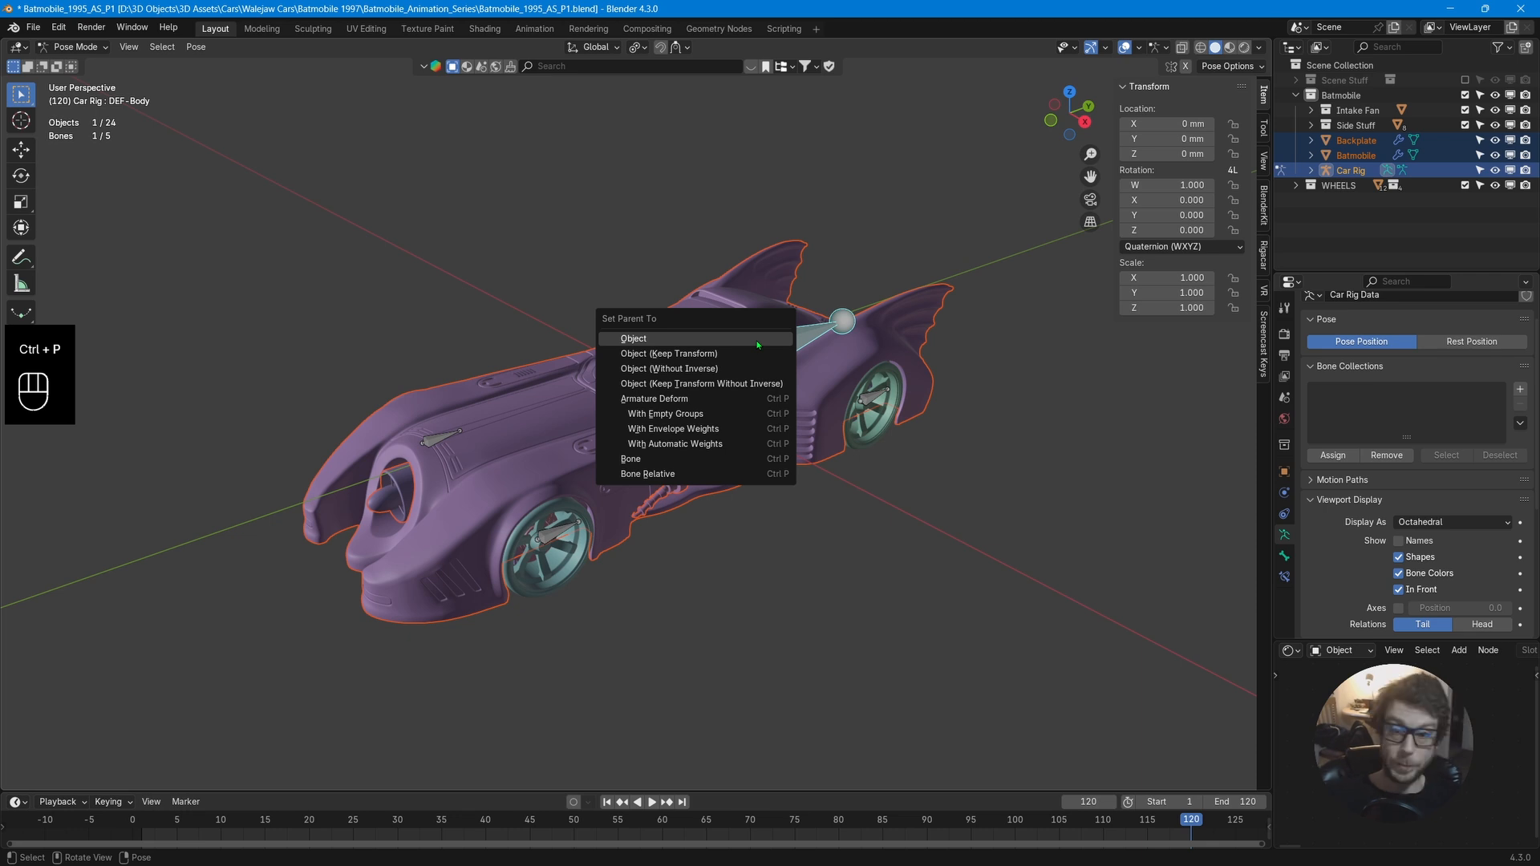
click(725, 461)
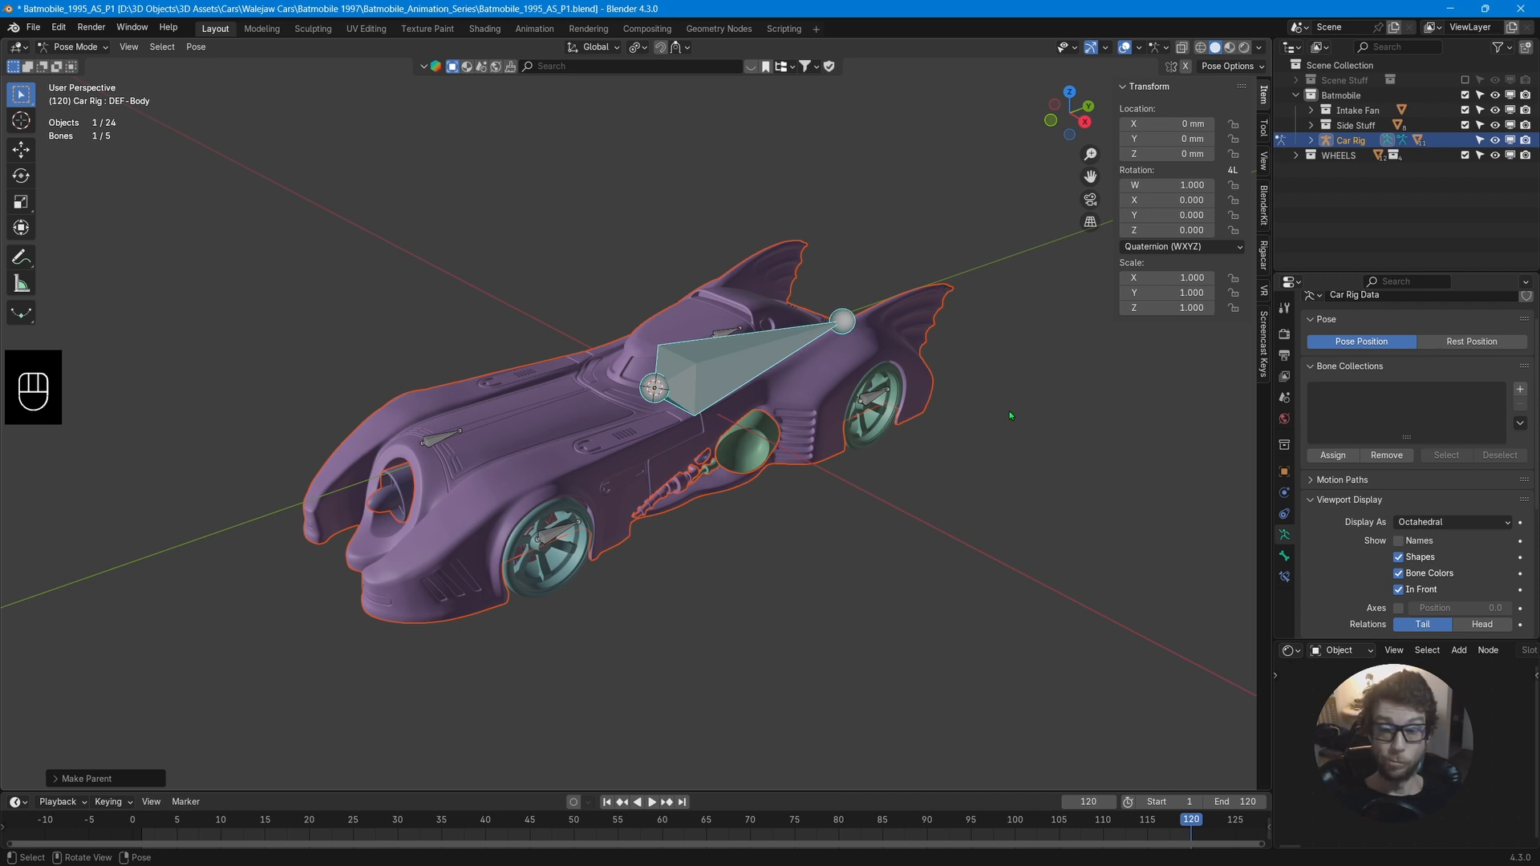
Try moving the body bone with the parented body, cancelling the move.
middle_drag(1010, 415, 760, 363)
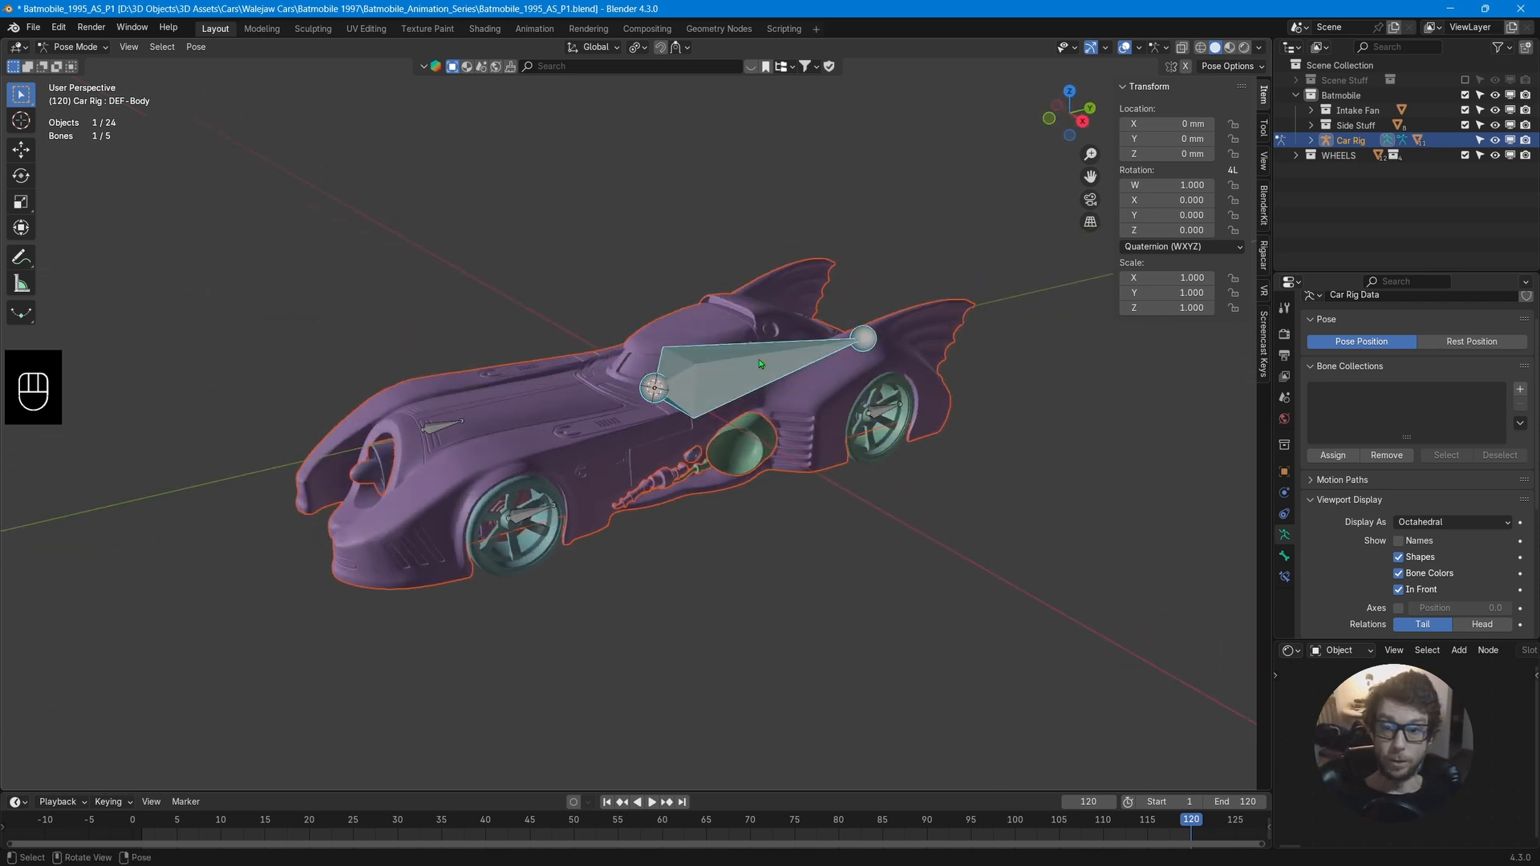
key(g)
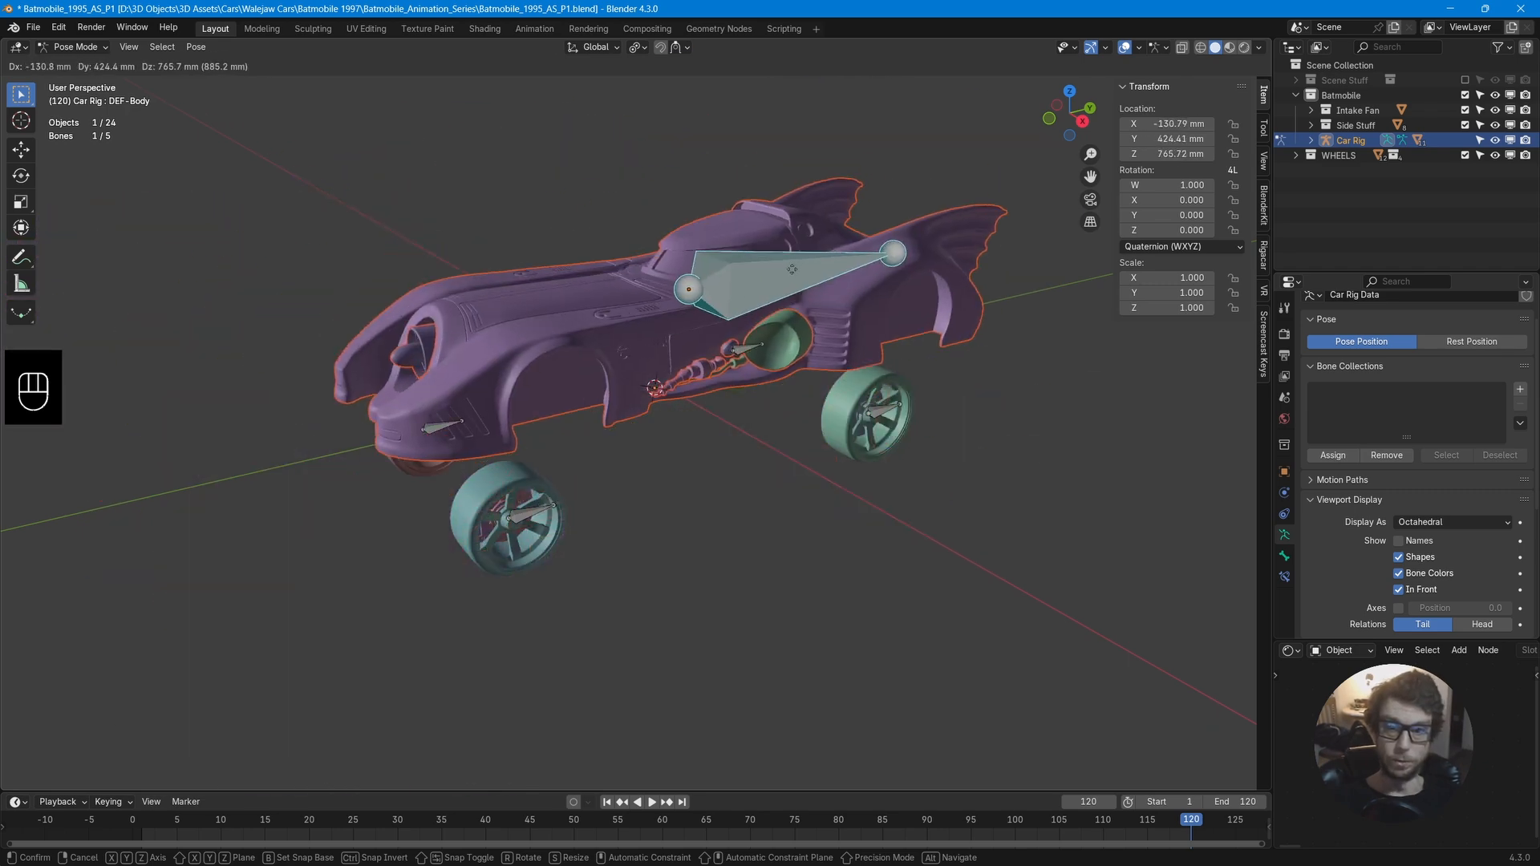
right_click(754, 295)
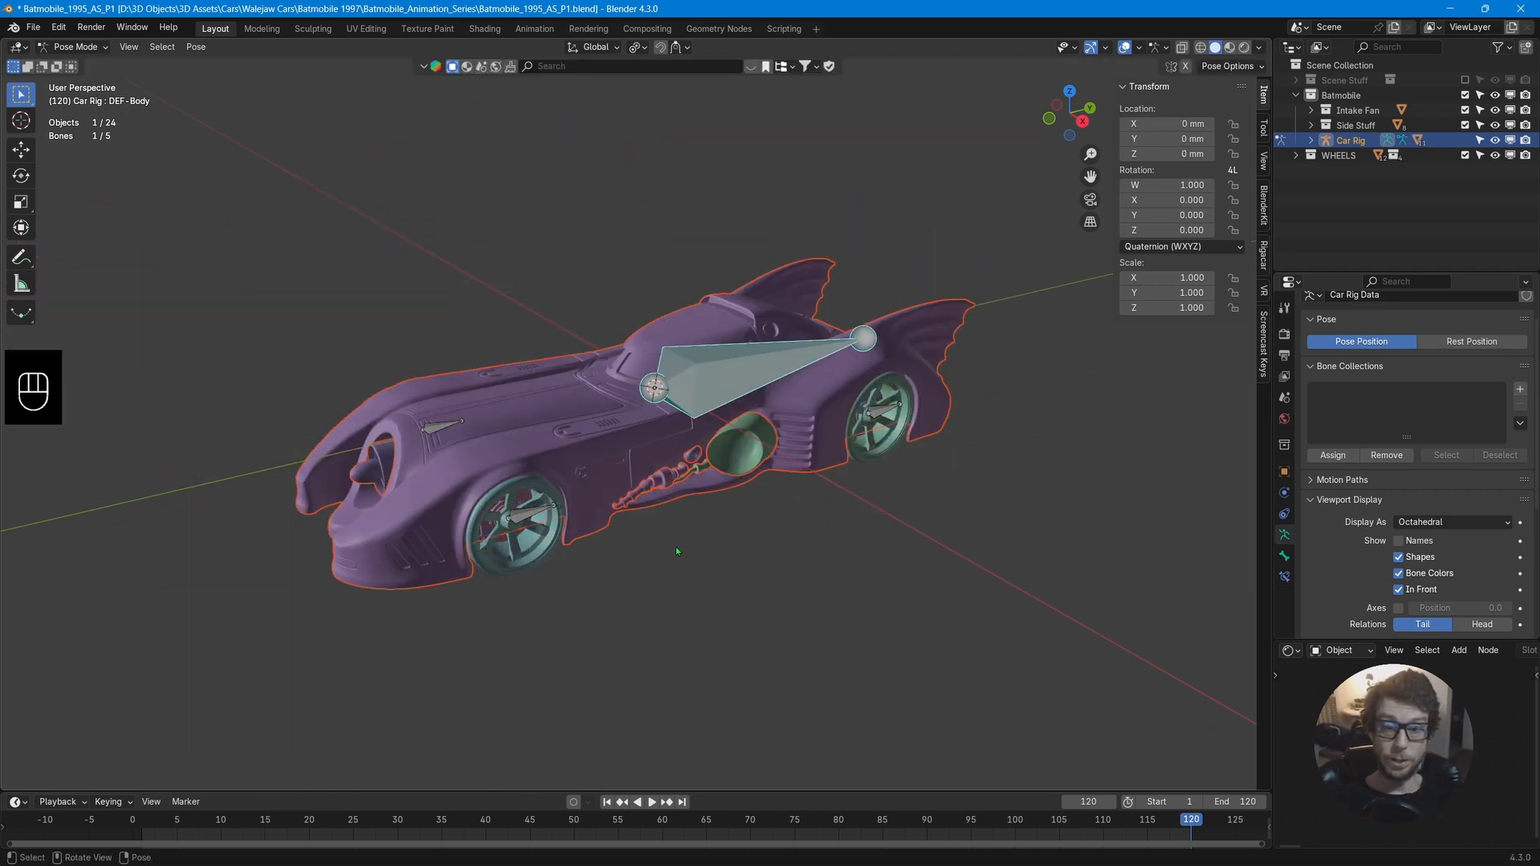
click(632, 555)
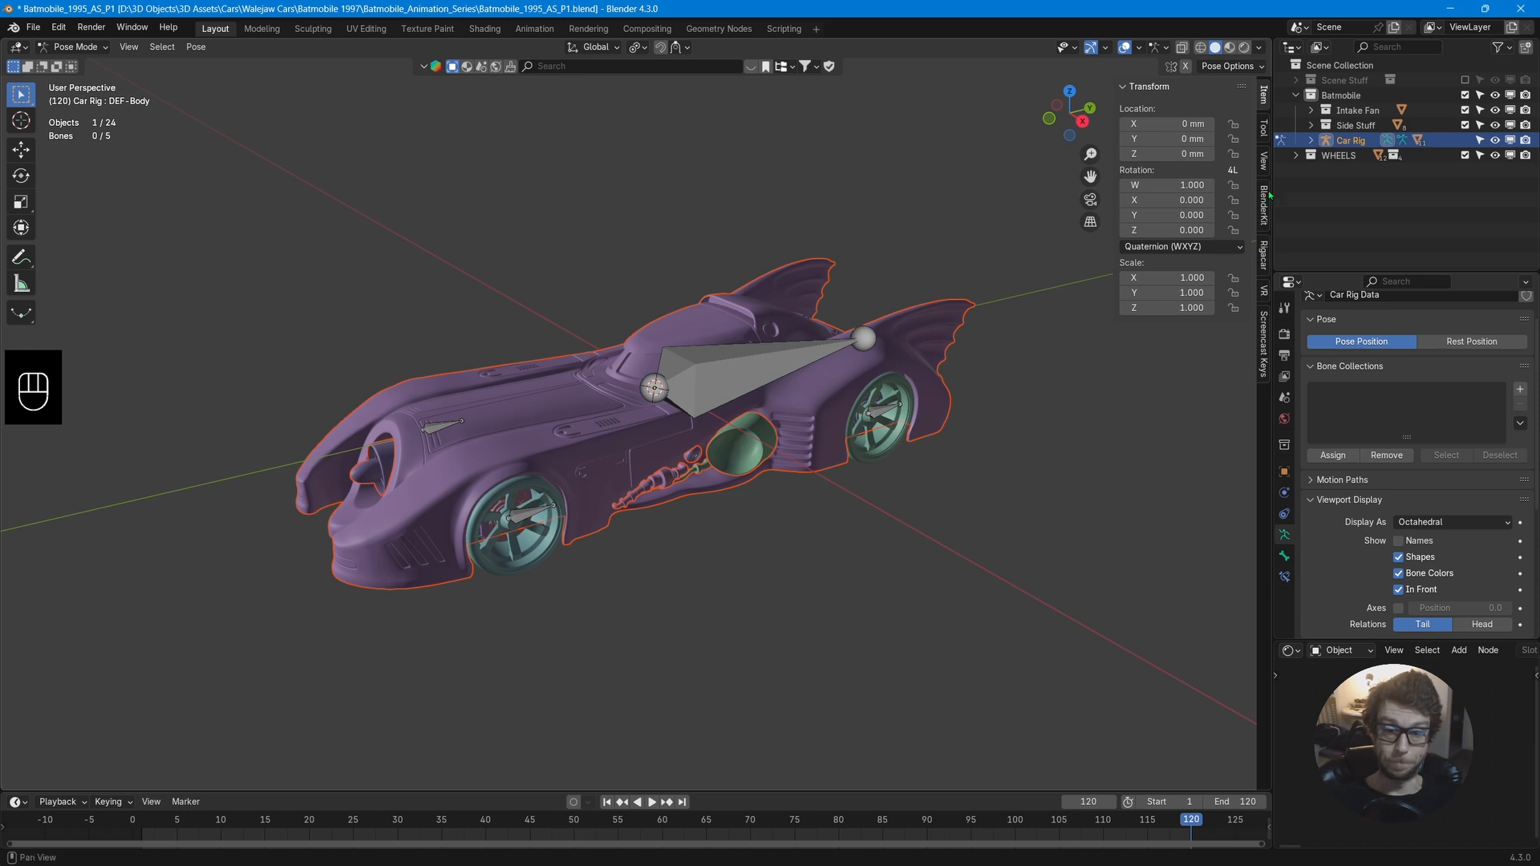
Expand the WHEELS collection and select the Batmans_LMGT3_LR wheel together with its LR.Brake object.
click(1332, 170)
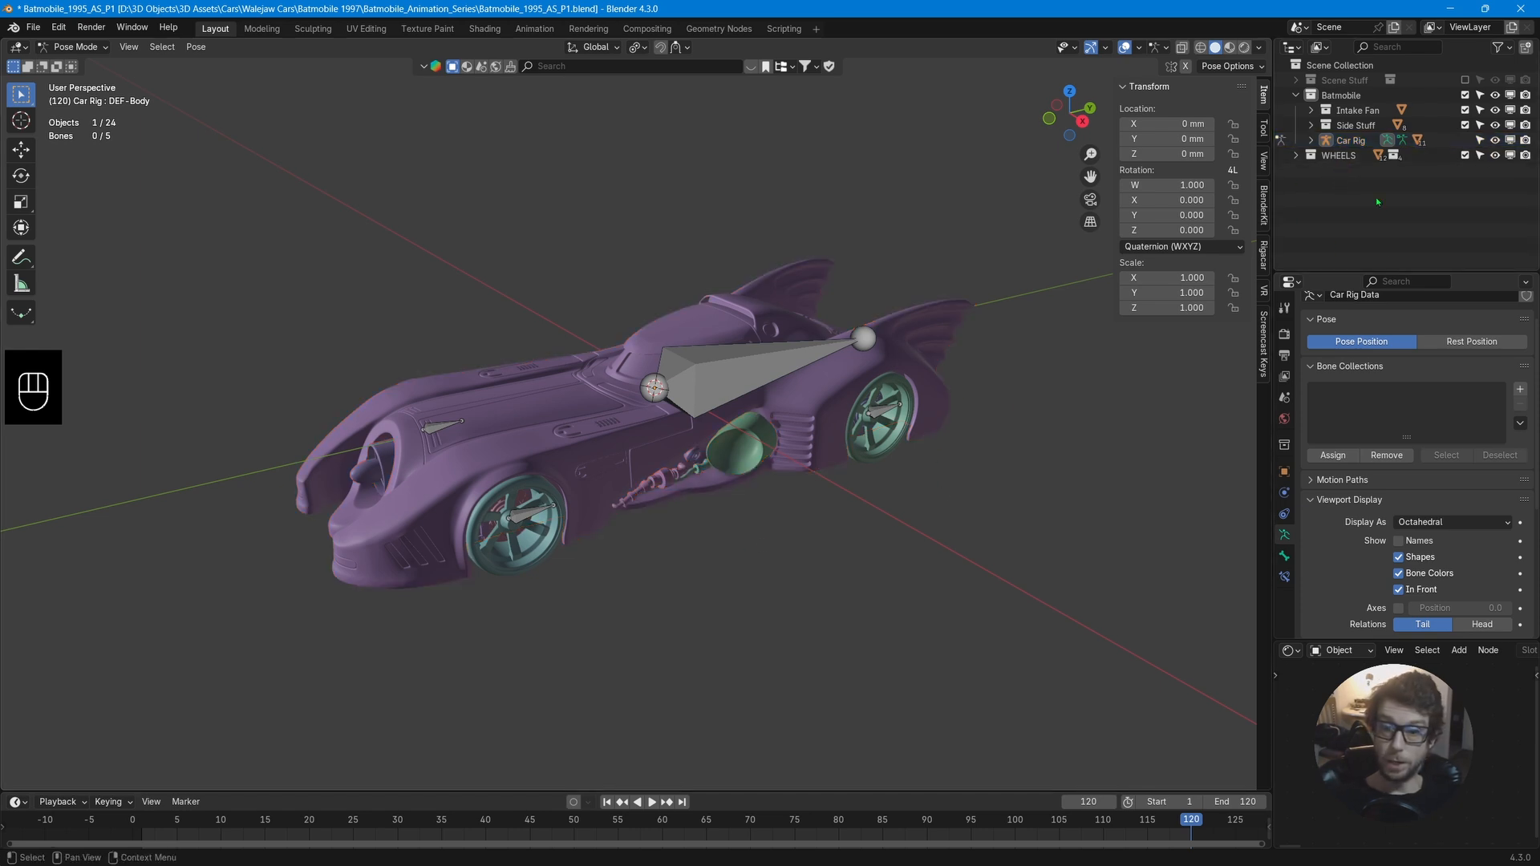
click(1296, 155)
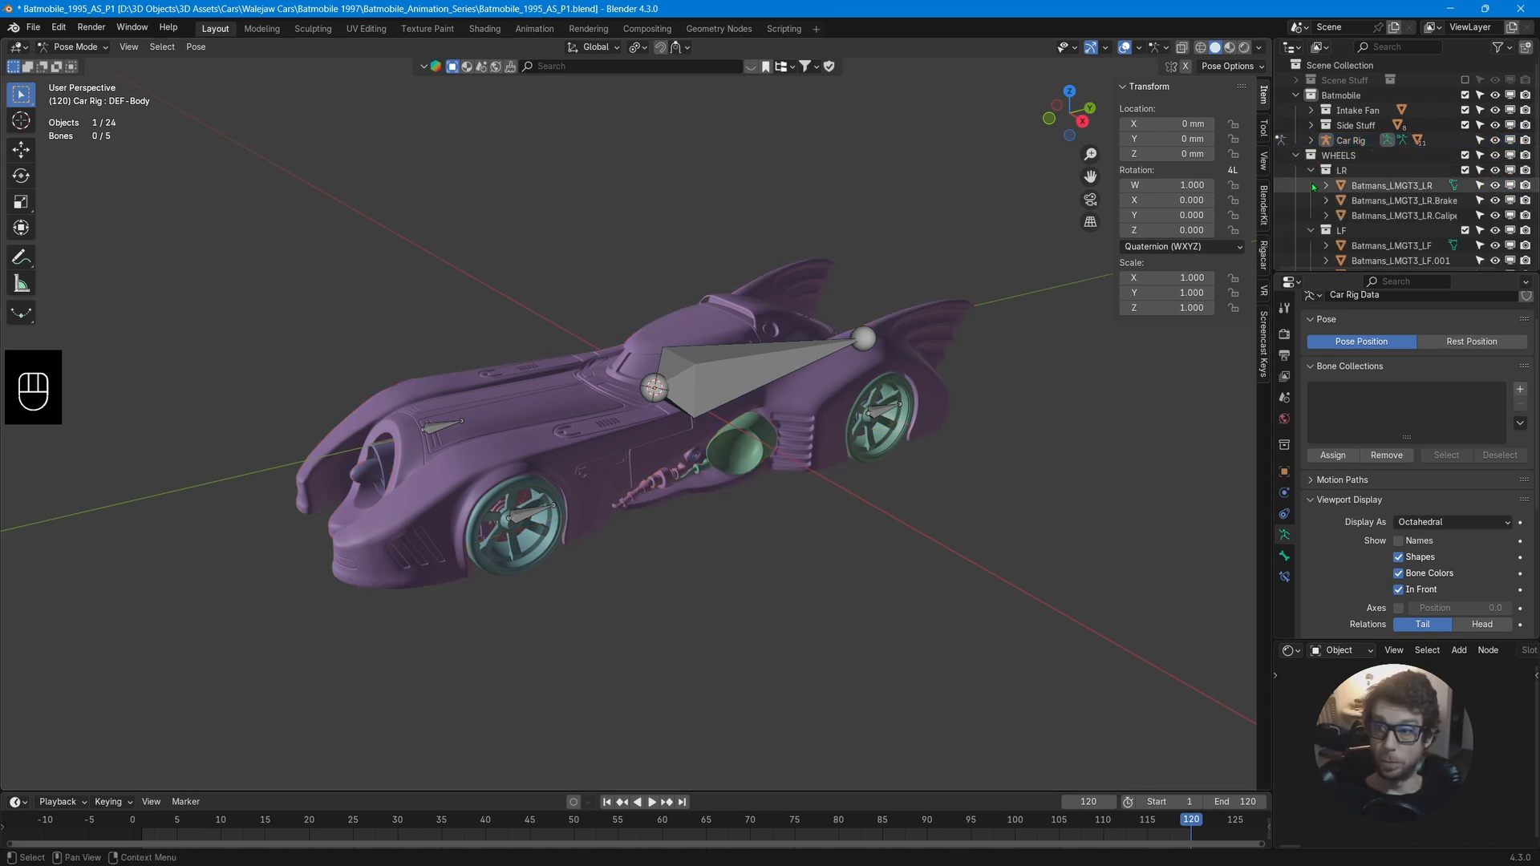
click(1354, 185)
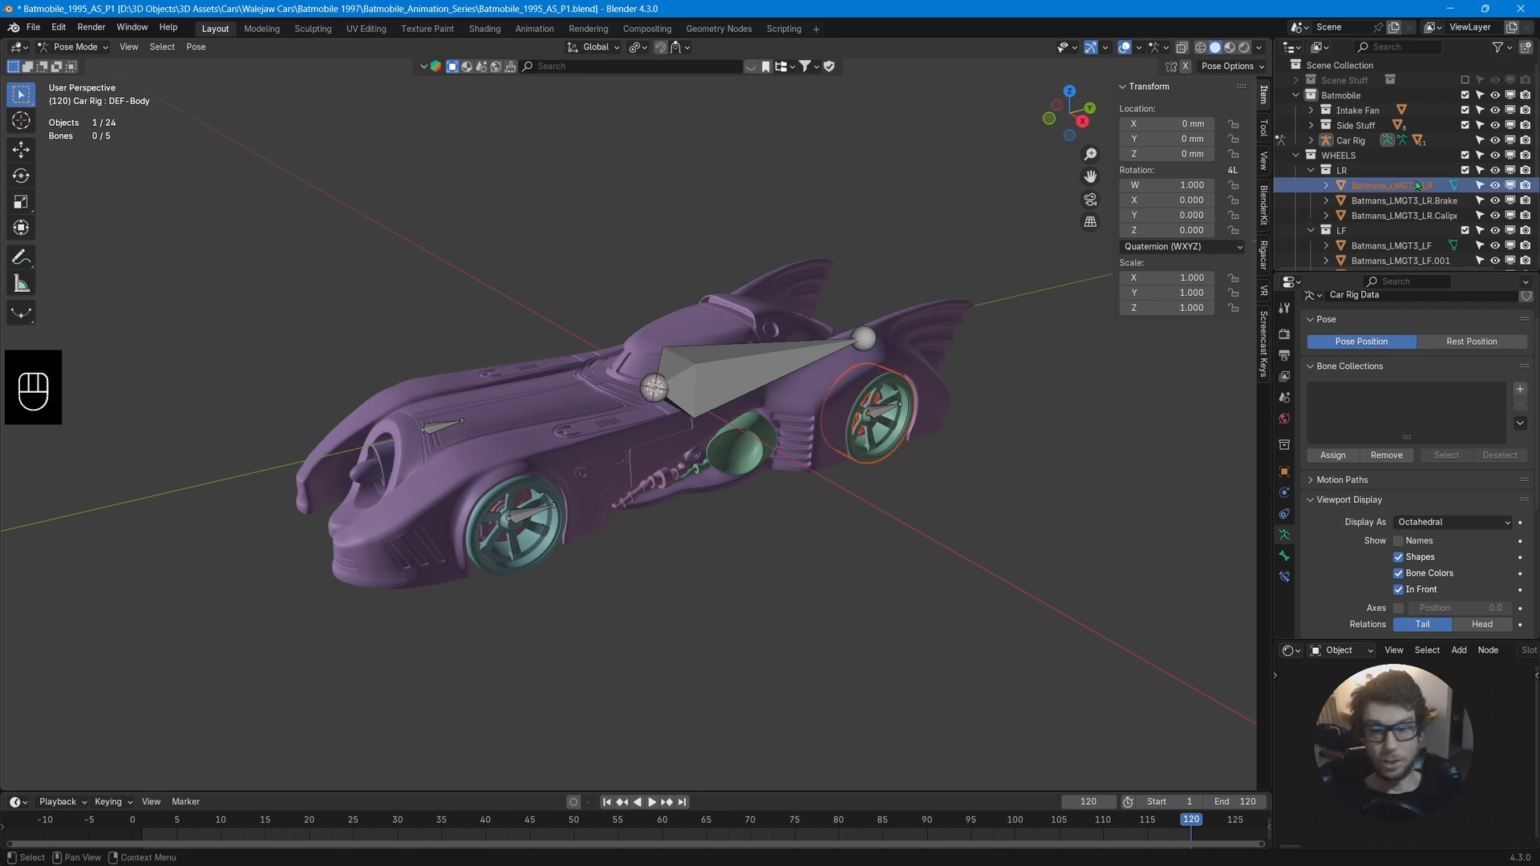
ctrl+click(1424, 201)
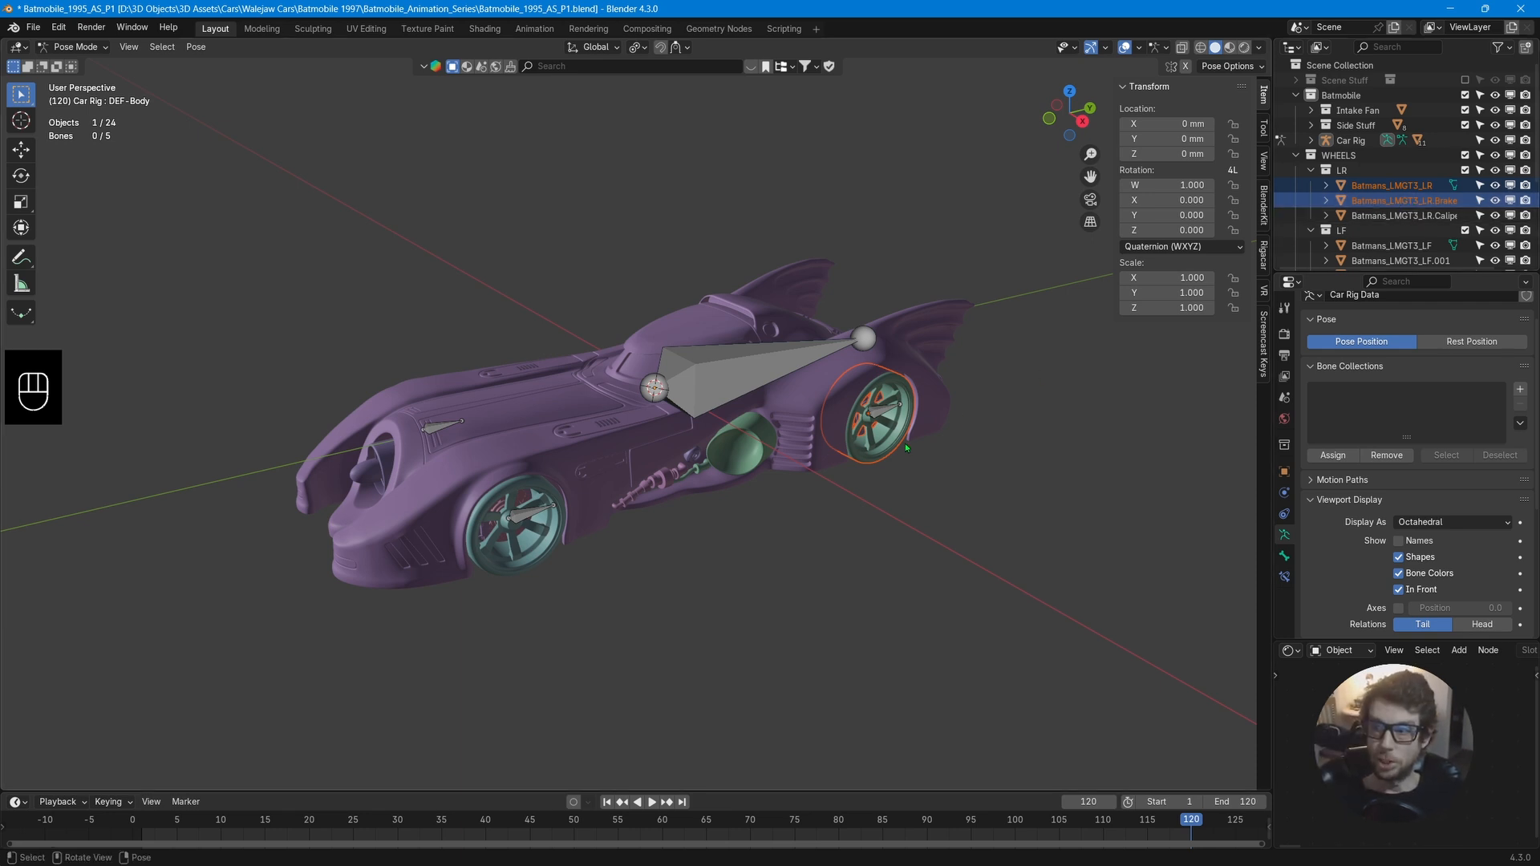
Try parenting the LR wheel and brake to the front-left wheel bone with Bone parenting, then undo it.
shift+click(527, 518)
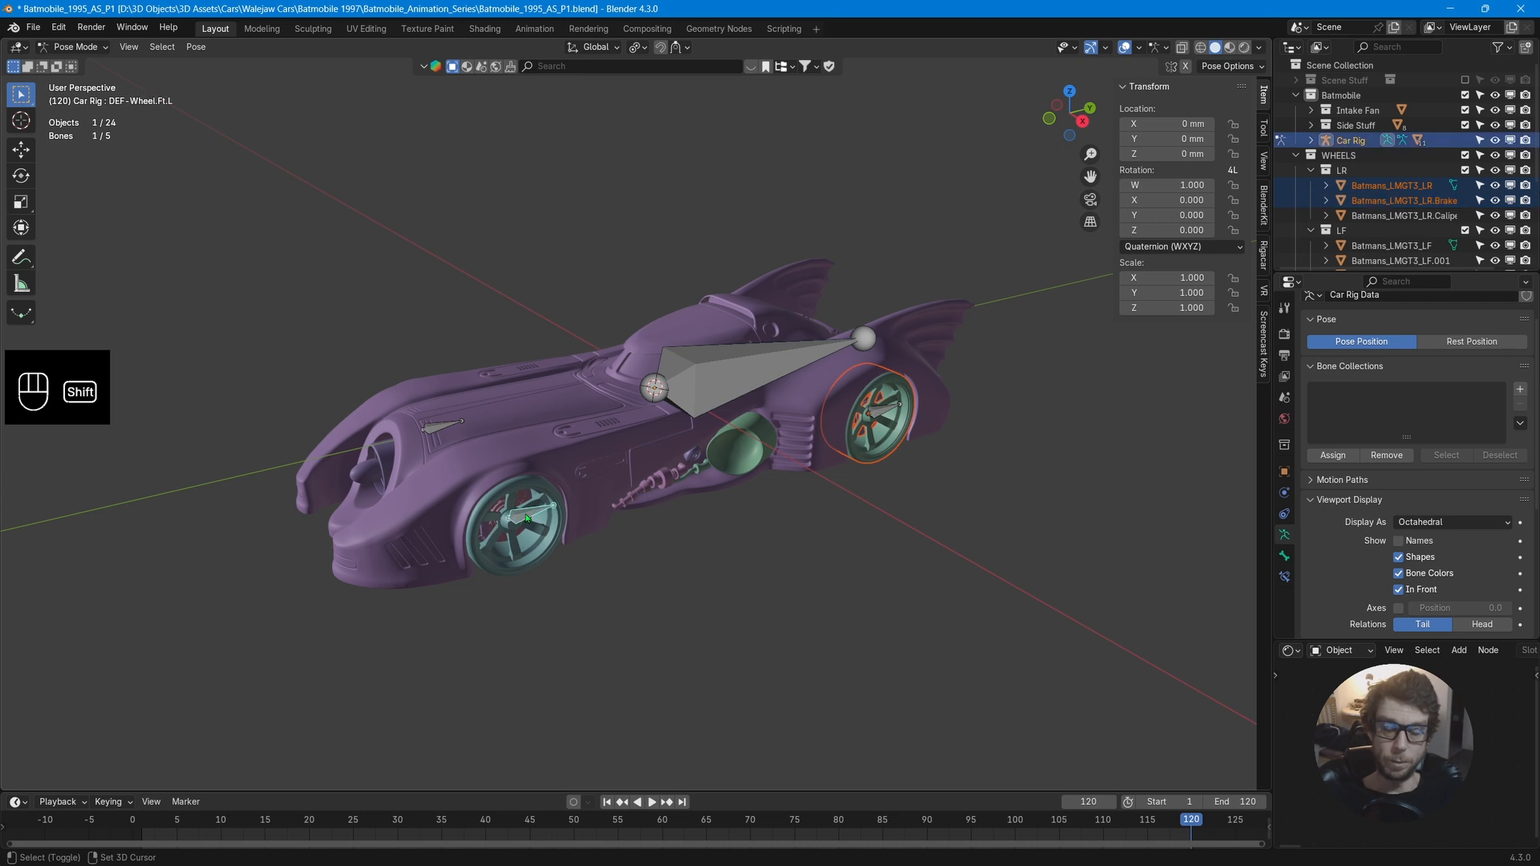
key(ctrl+p)
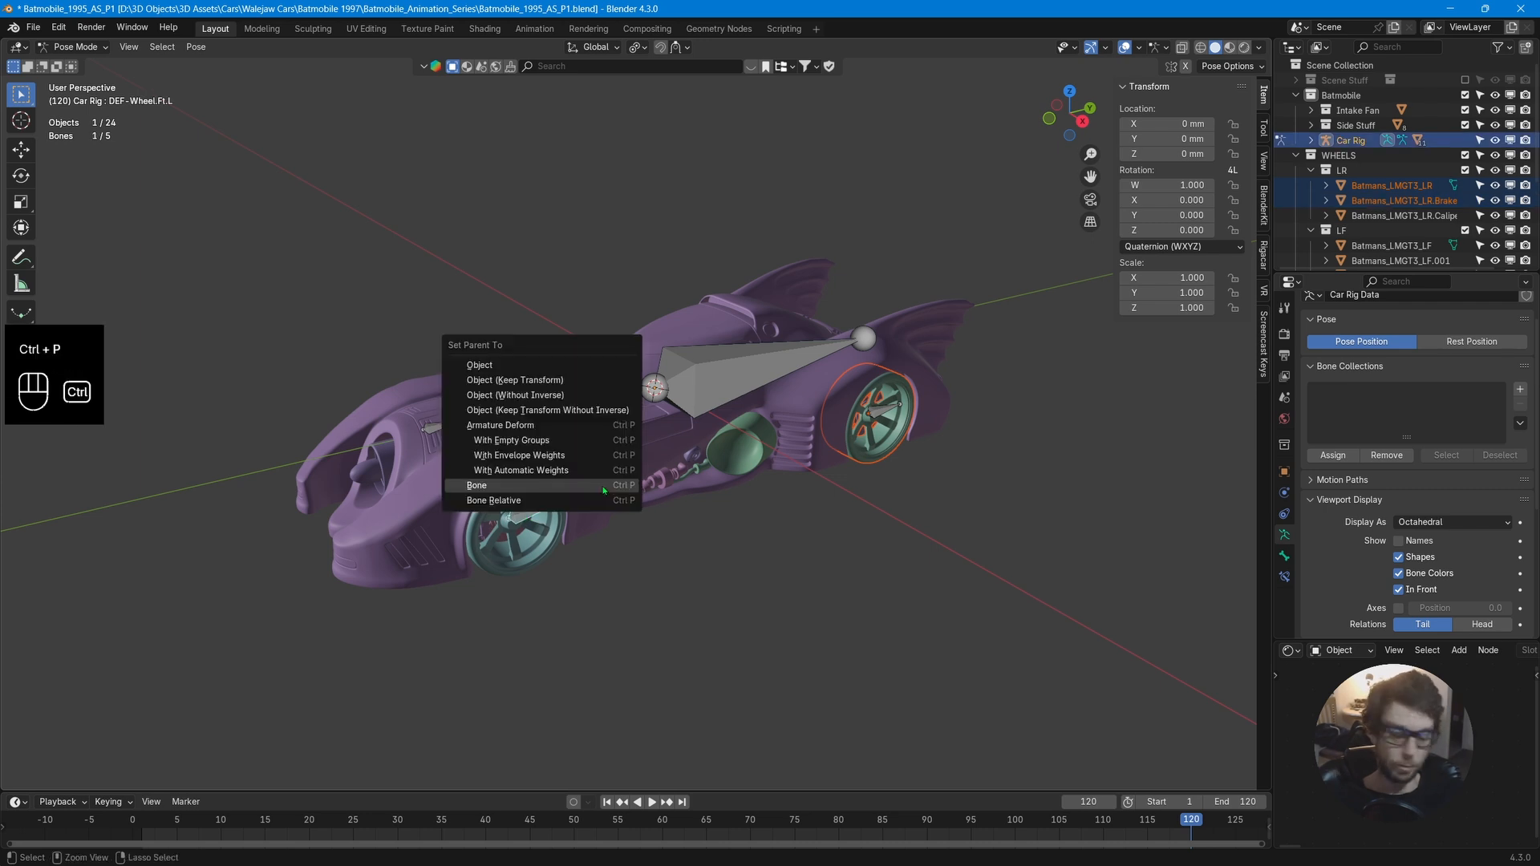
click(604, 487)
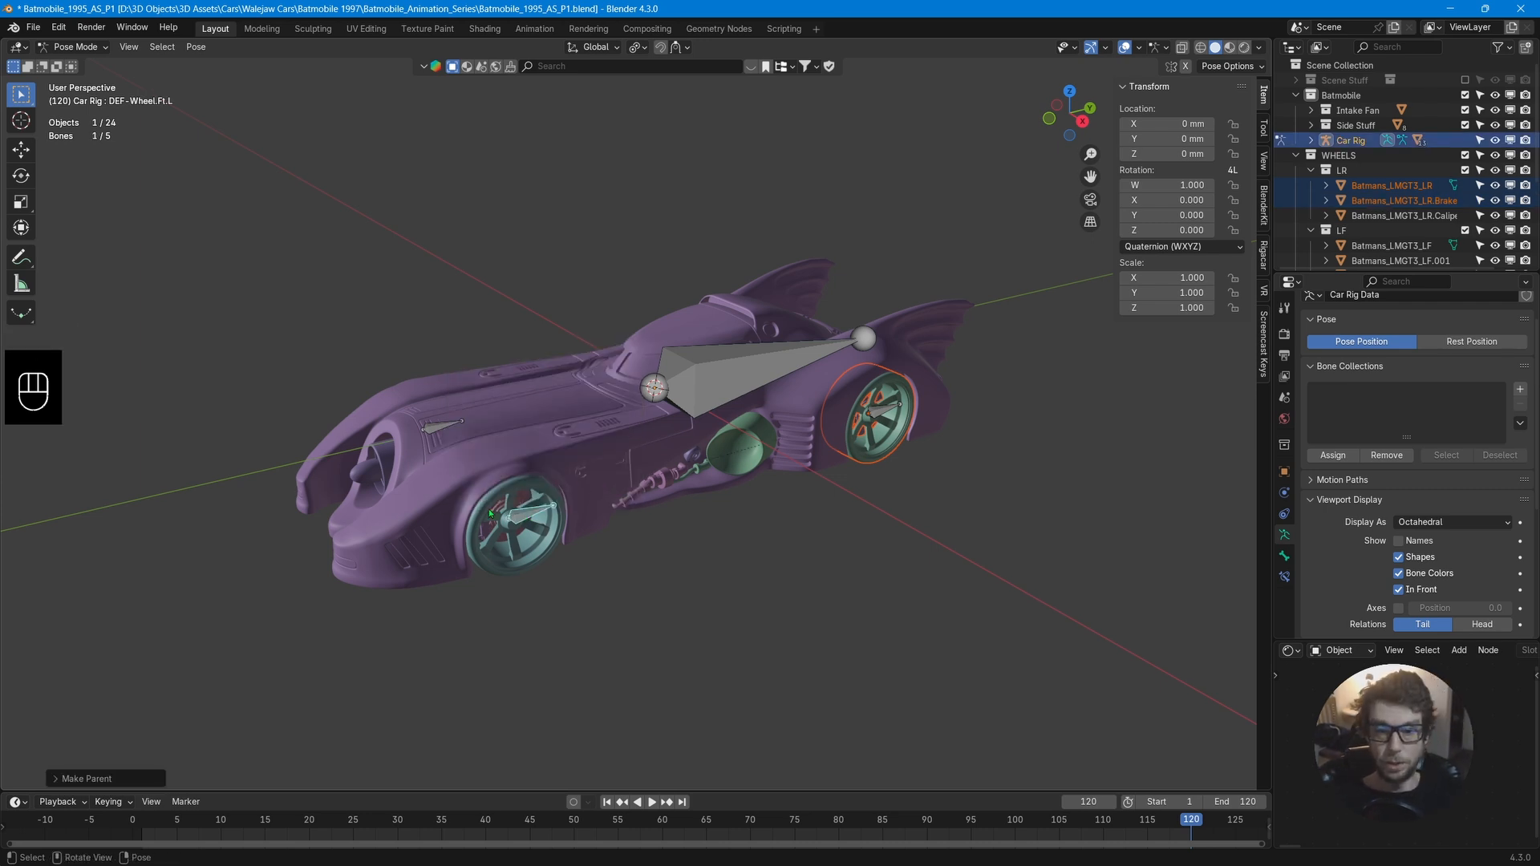
key(g)
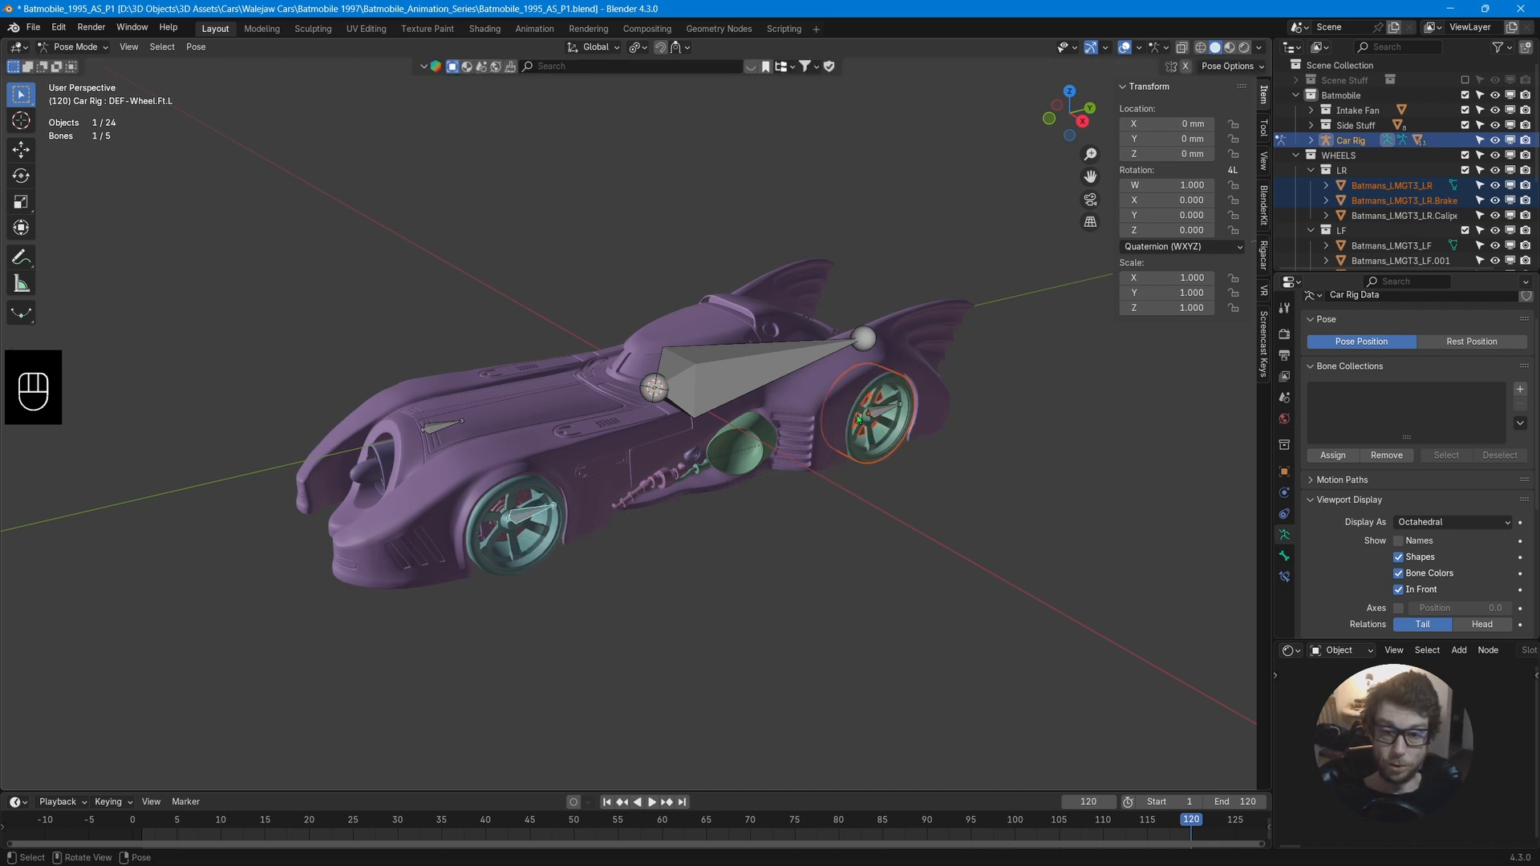
key(ctrl+z)
key(ctrl+z)
key(ctrl+z)
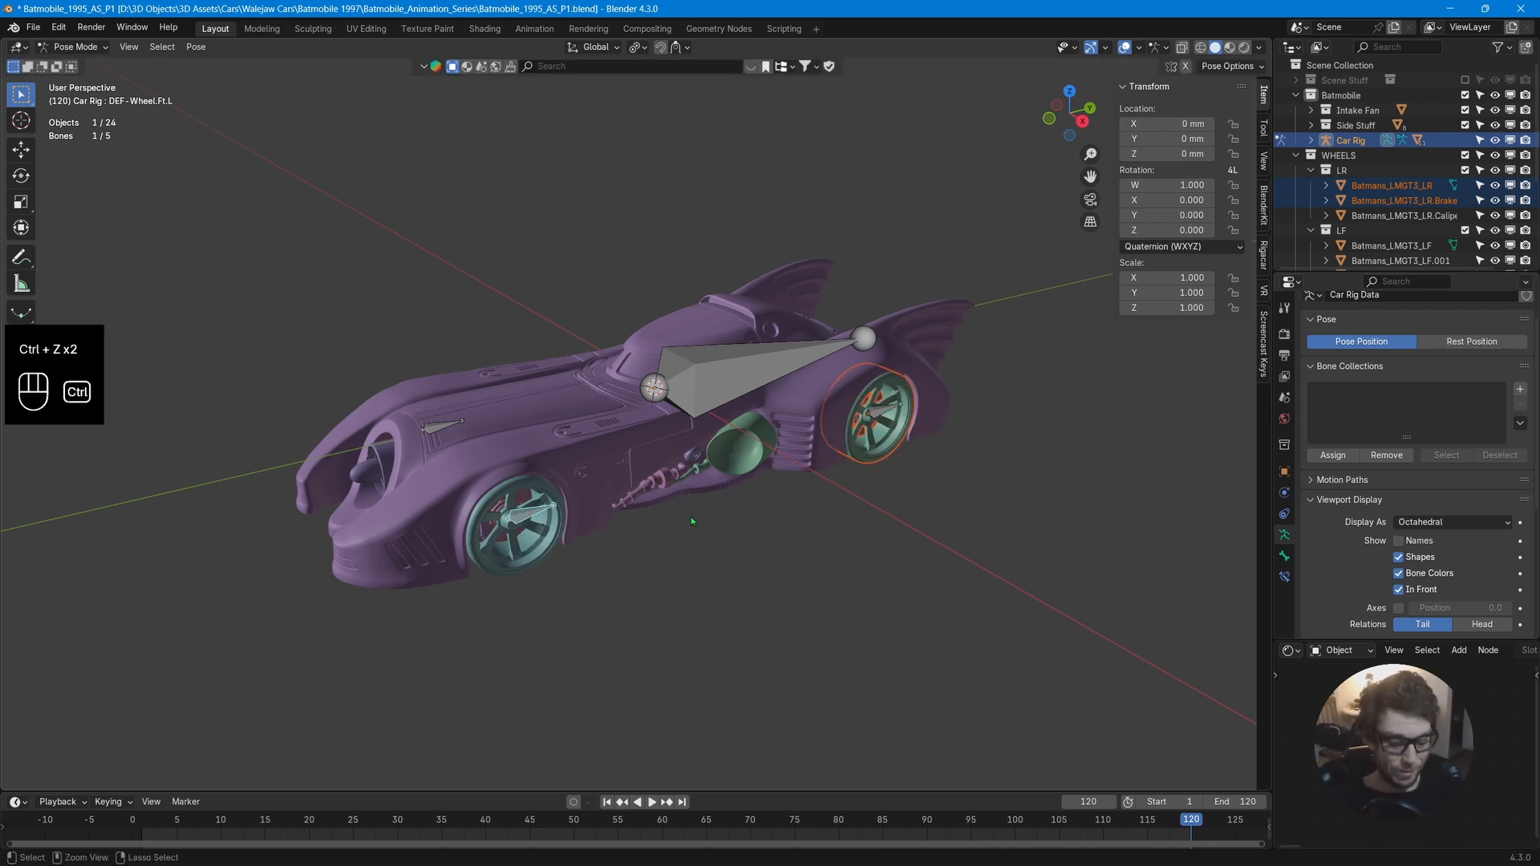
Parent the LR wheel and brake to the DEF-Wheel.Bk.L bone using Bone parenting, test-moving the bone and cancelling.
ctrl+click(879, 412)
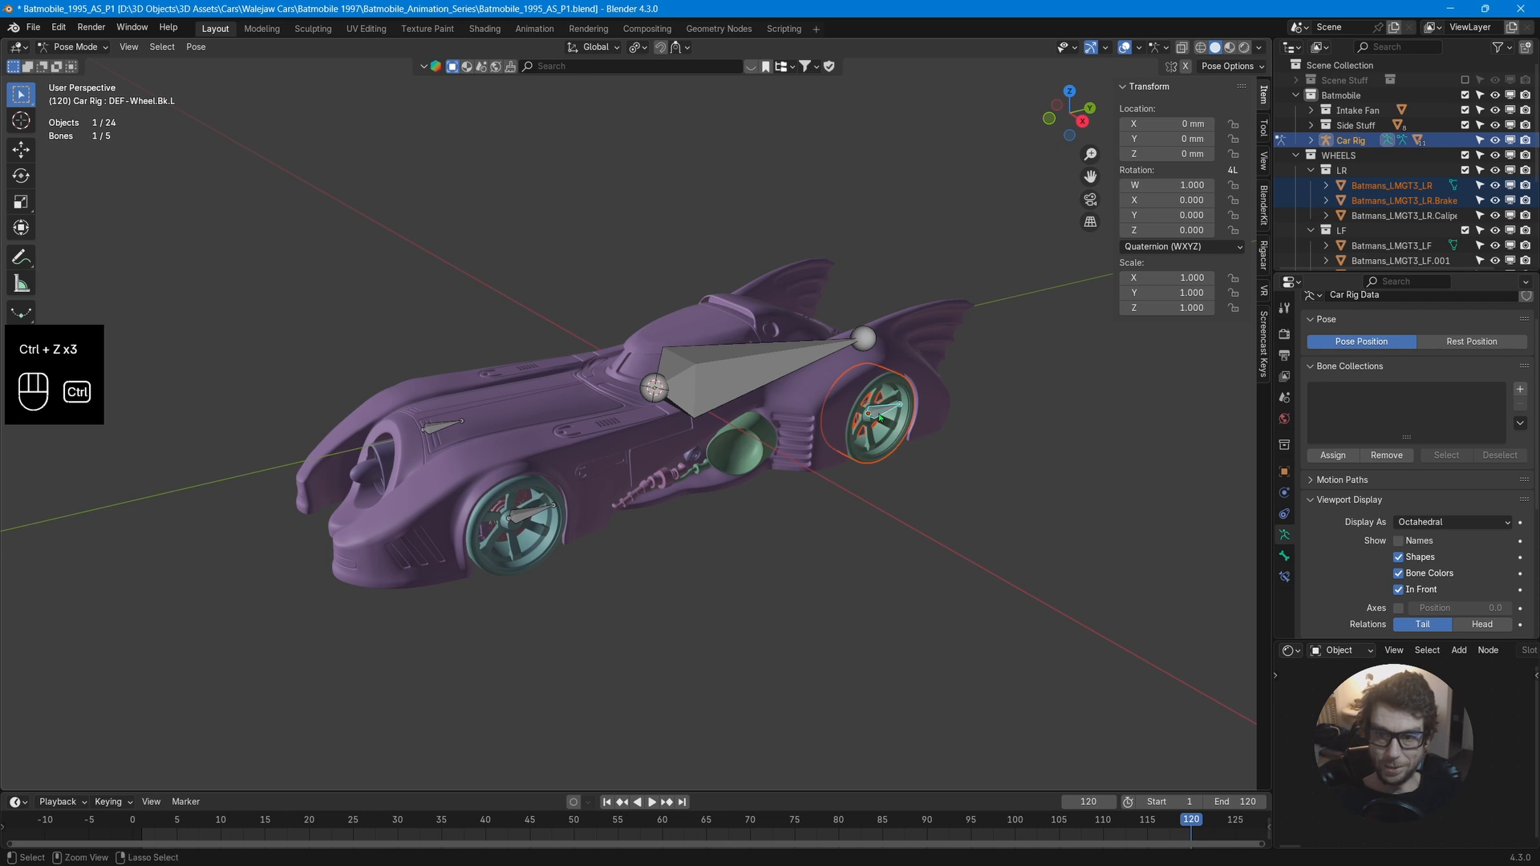
key(ctrl+p)
click(880, 415)
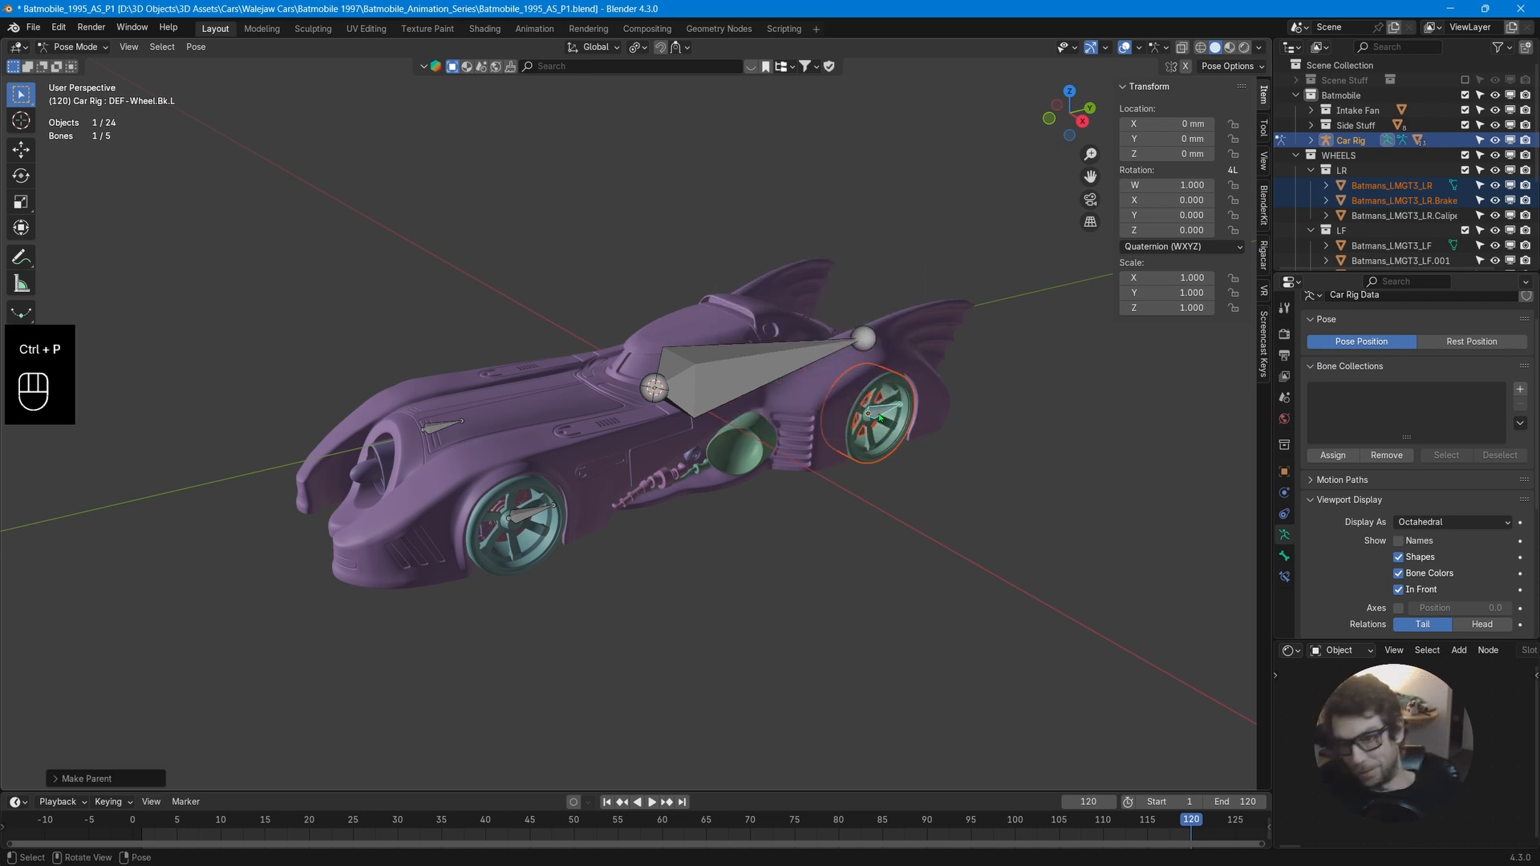
key(g)
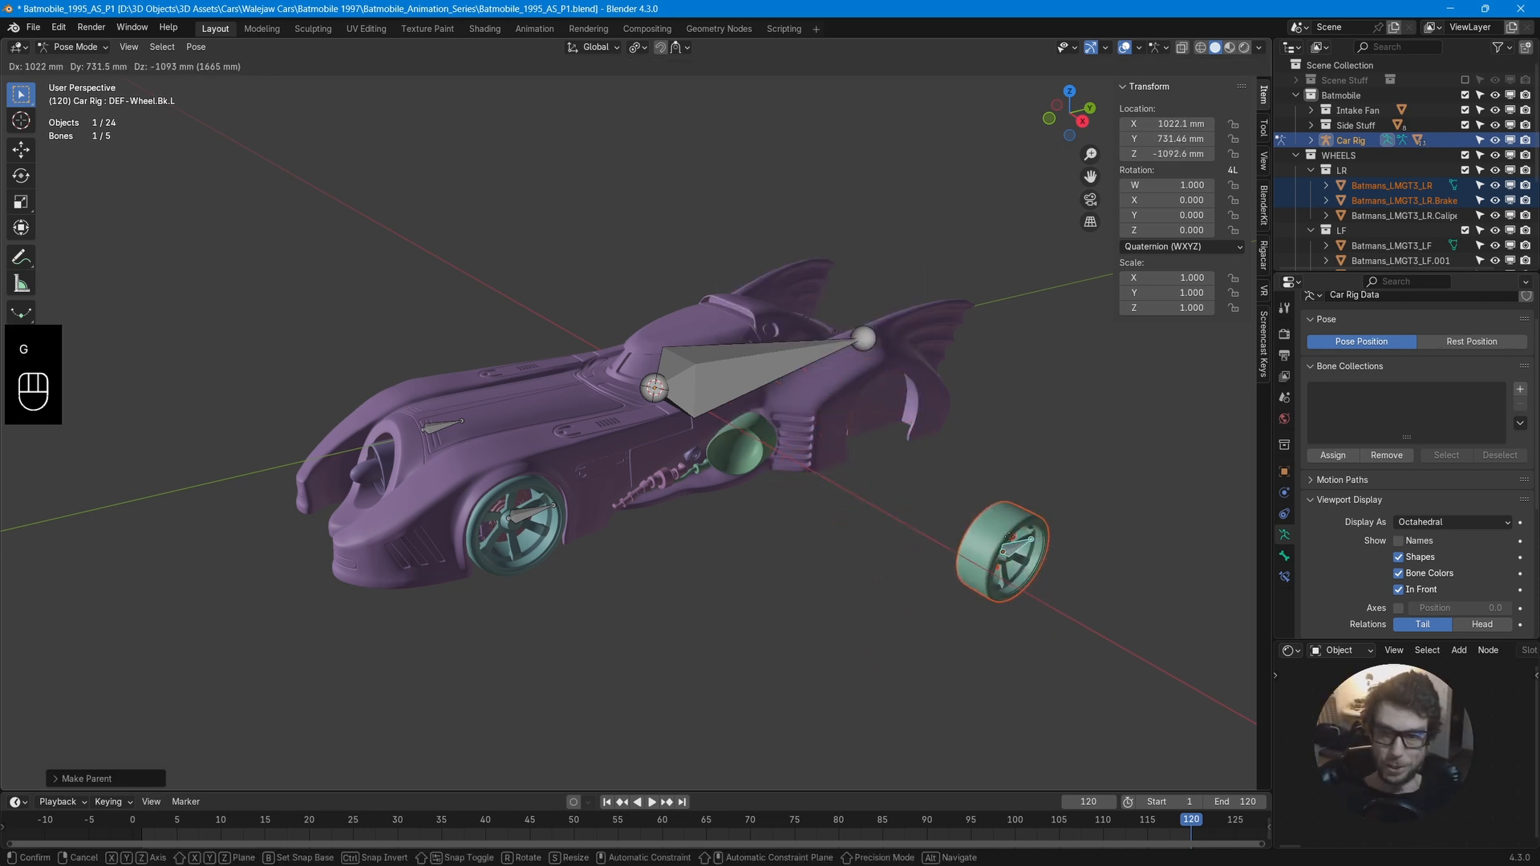
right_click(1009, 536)
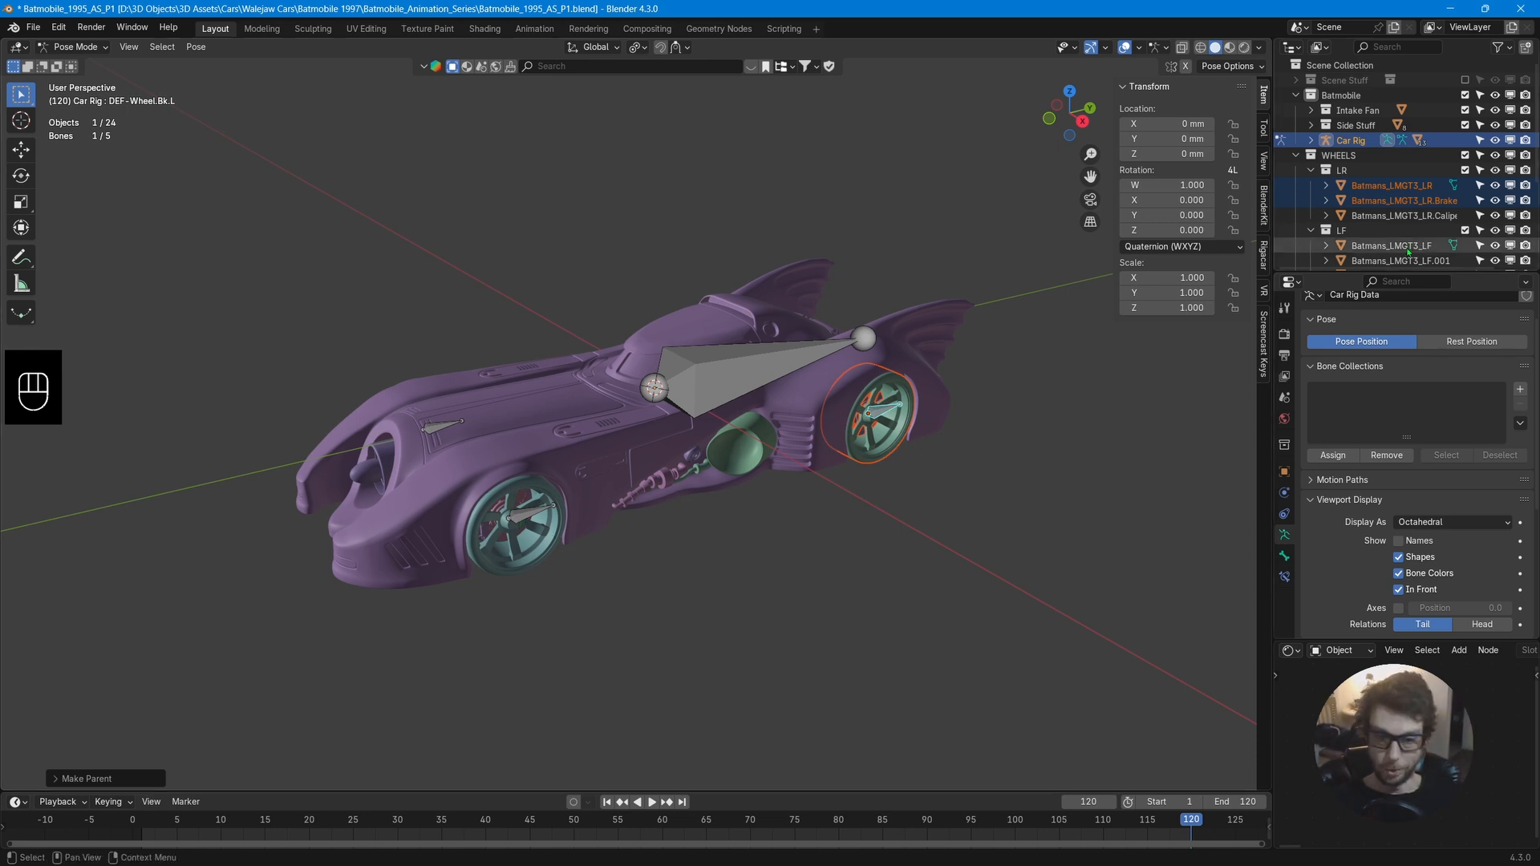
Test-move the remaining wheel bones around the car to check that each wheel follows its bone, cancelling every move.
middle_drag(898, 486, 663, 524)
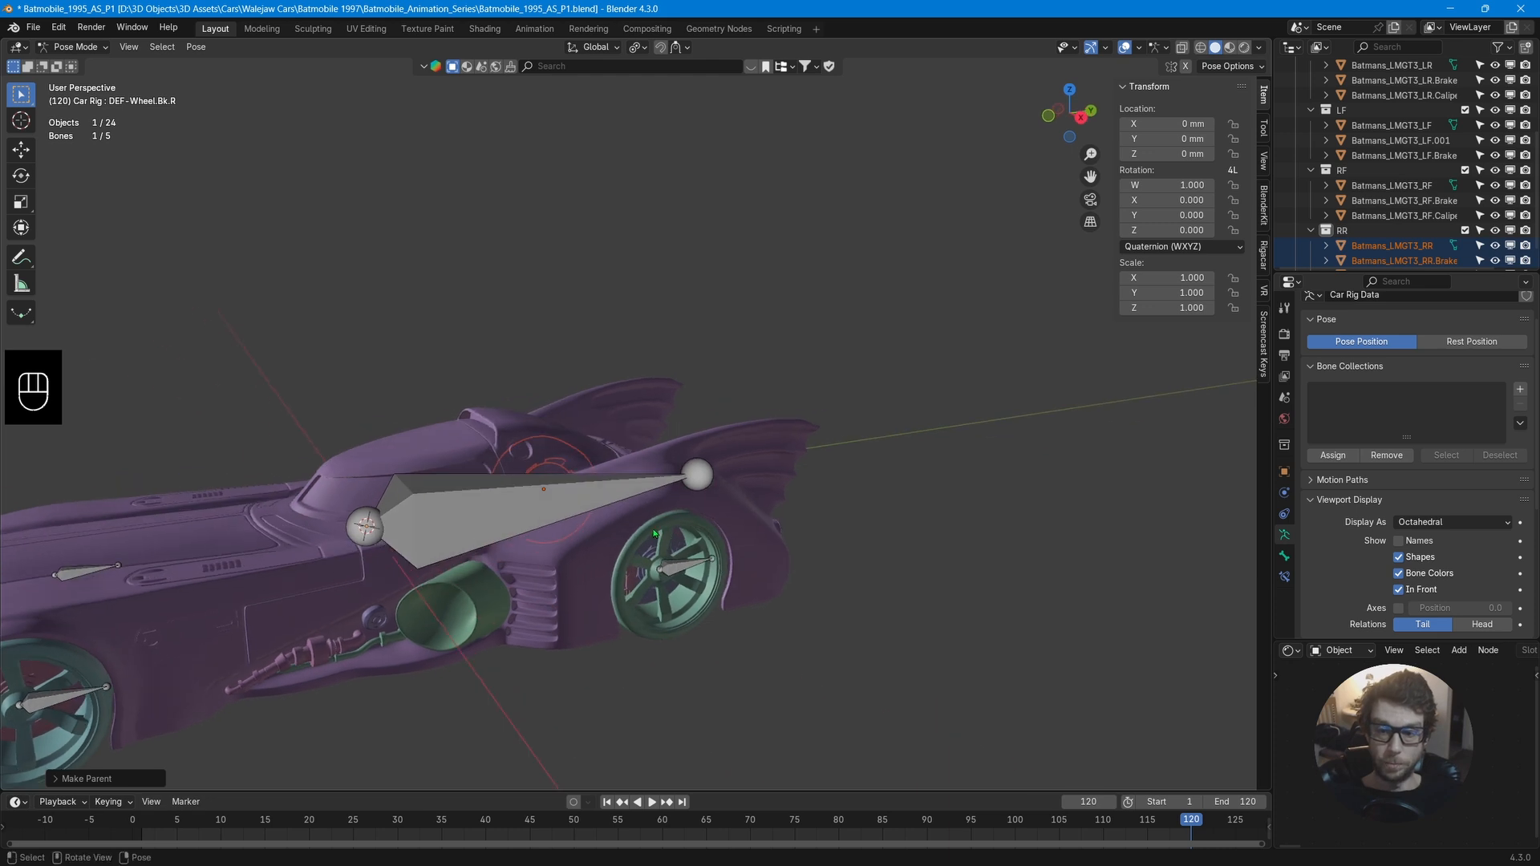
shift+middle_drag(329, 634, 651, 565)
click(487, 505)
key(g)
right_click(373, 381)
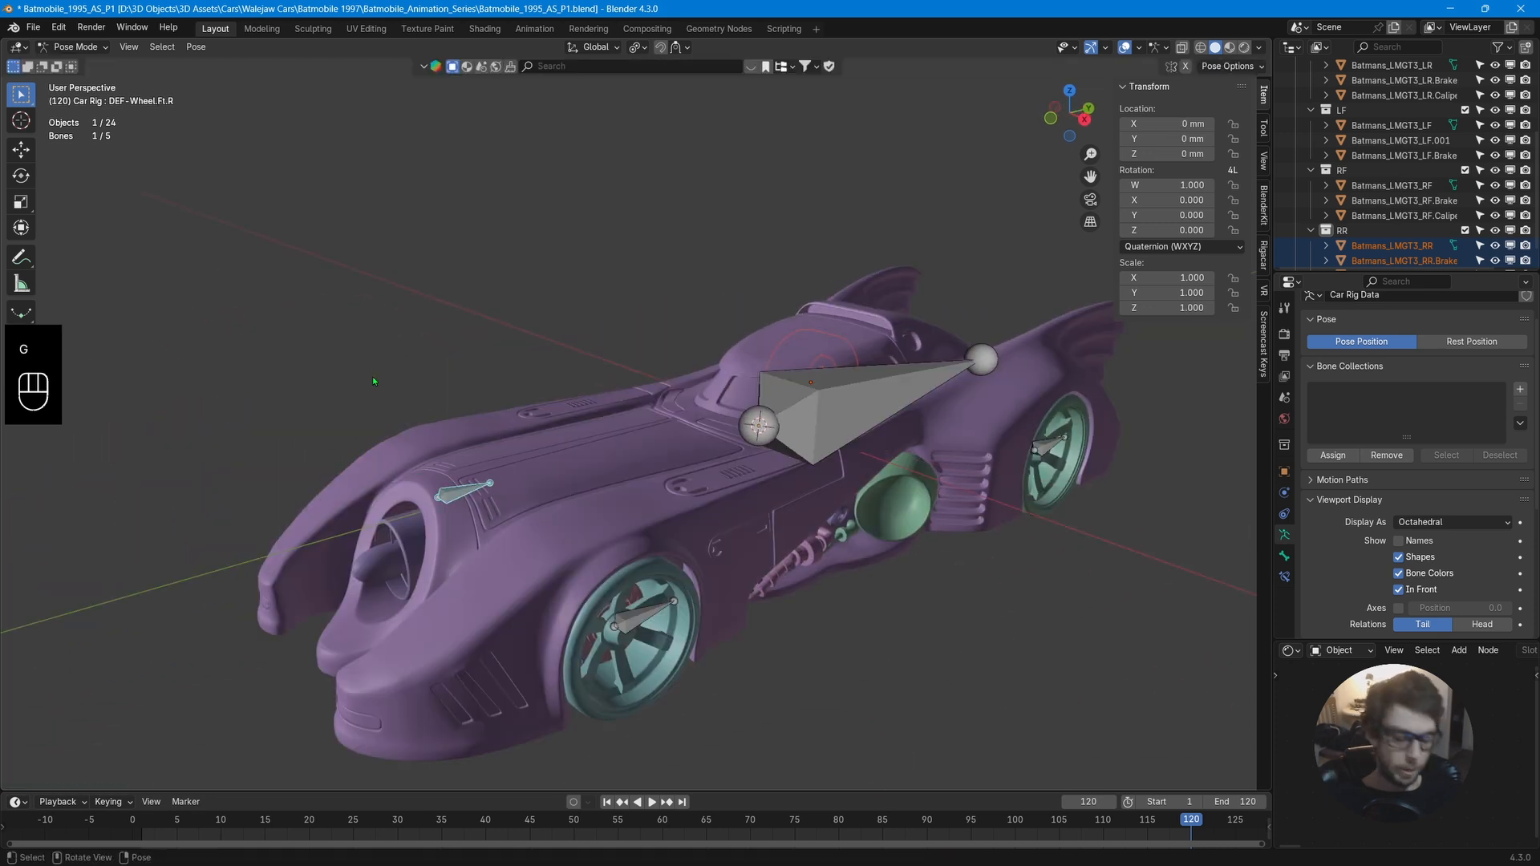
middle_drag(808, 393, 842, 406)
click(717, 301)
key(g)
right_click(726, 309)
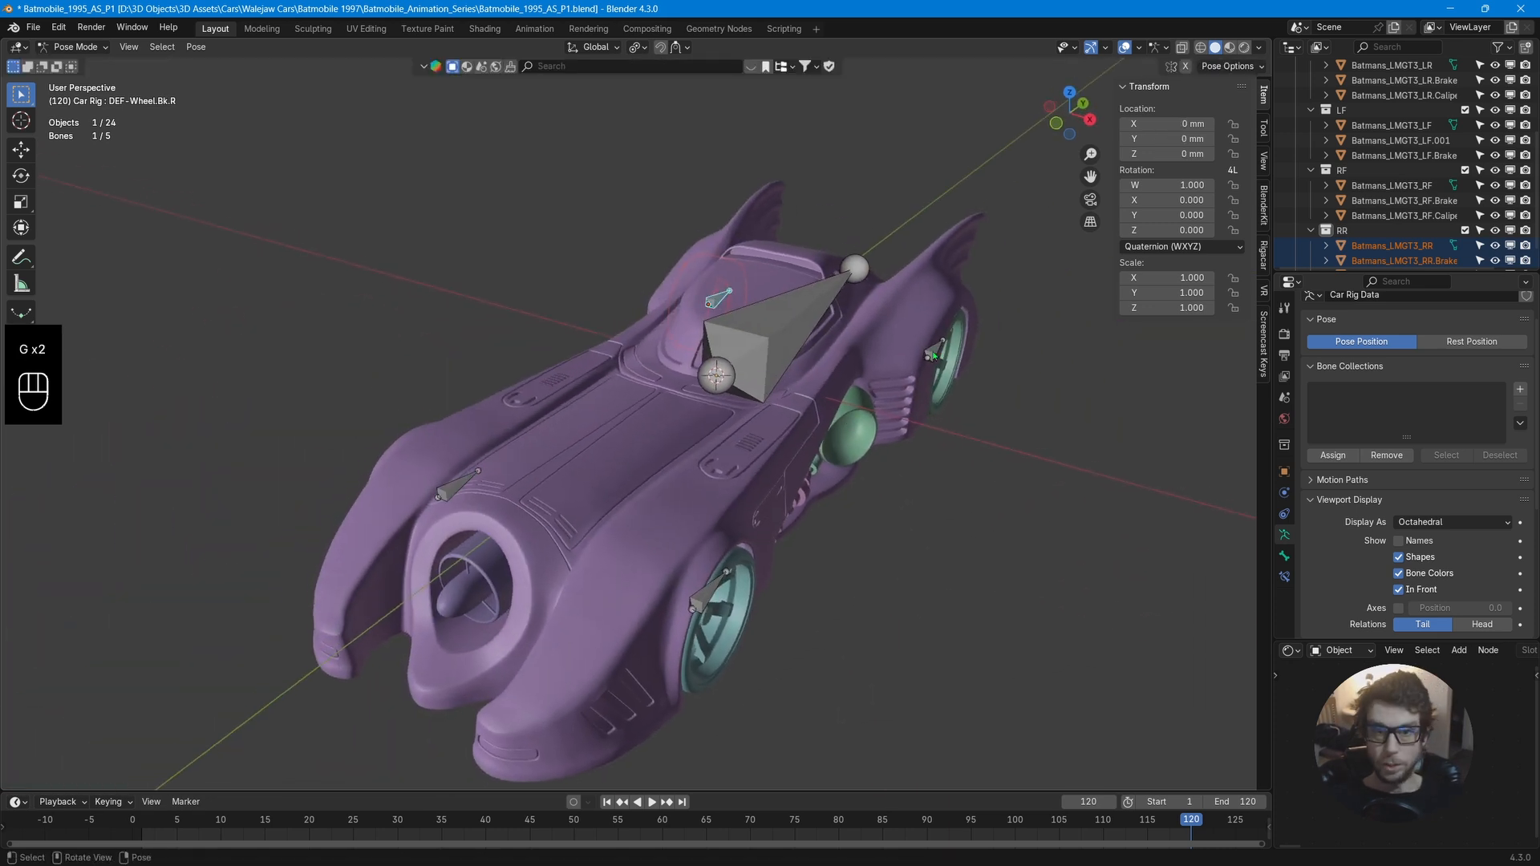
click(938, 352)
key(g)
right_click(1147, 395)
middle_drag(1147, 395, 1053, 456)
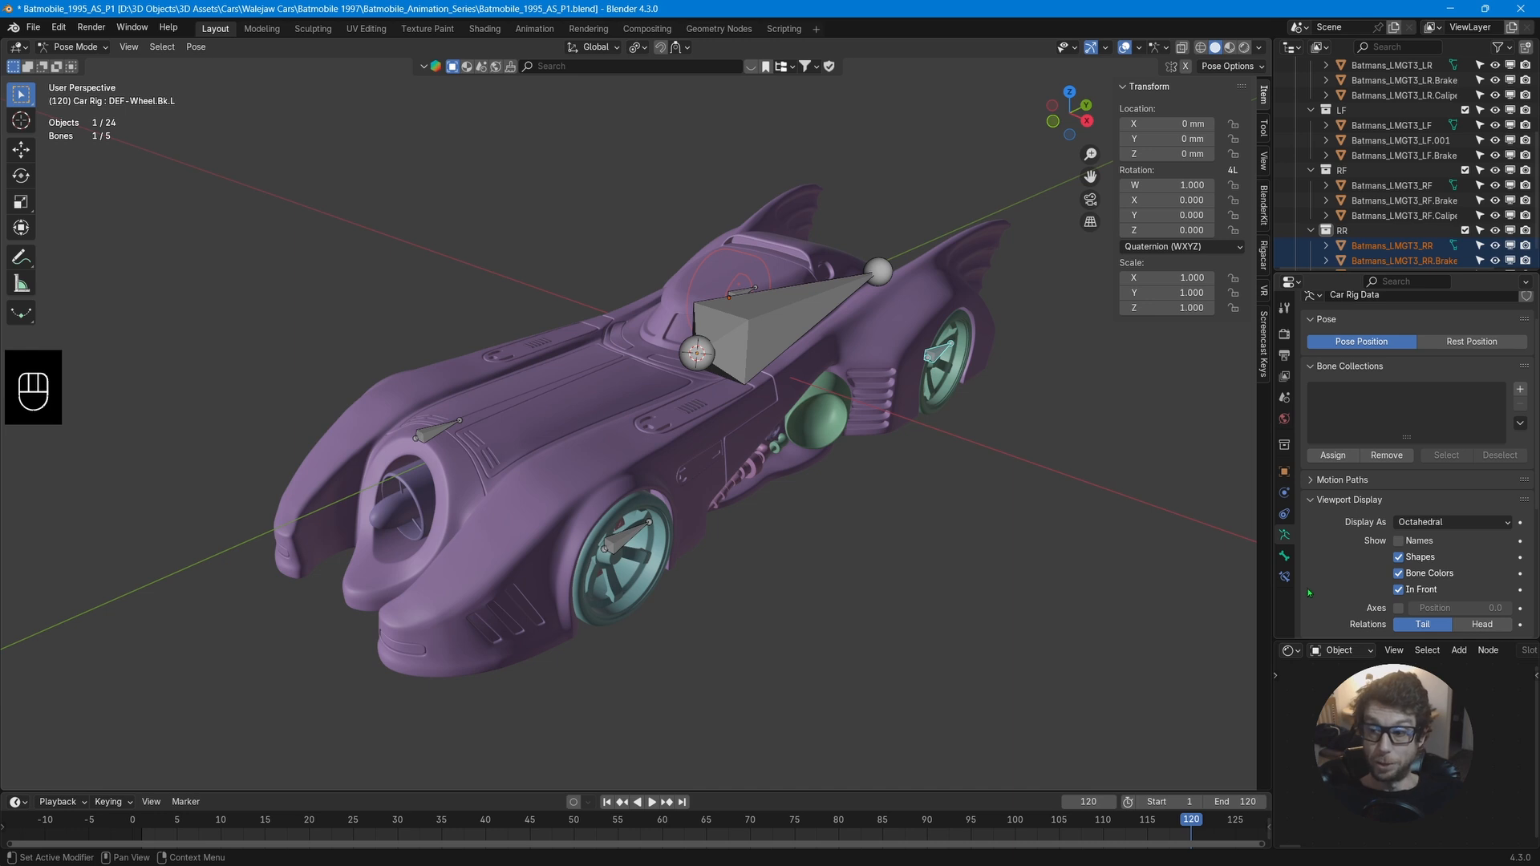
Switch the rig back to Object Mode and open the Rigacar section of its armature data properties.
click(1284, 556)
key(ctrl+Tab)
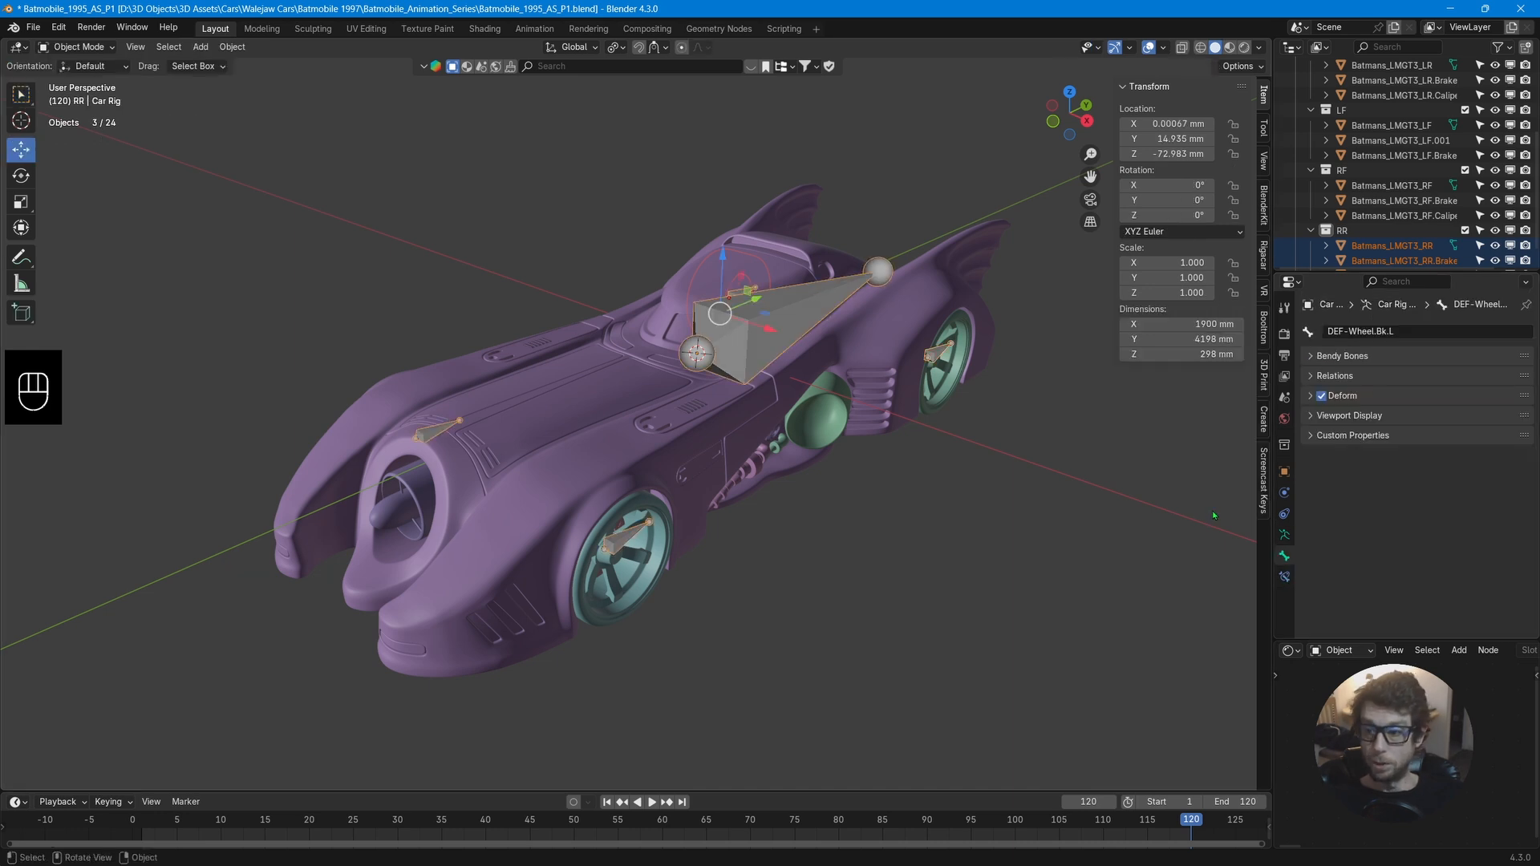
click(1284, 535)
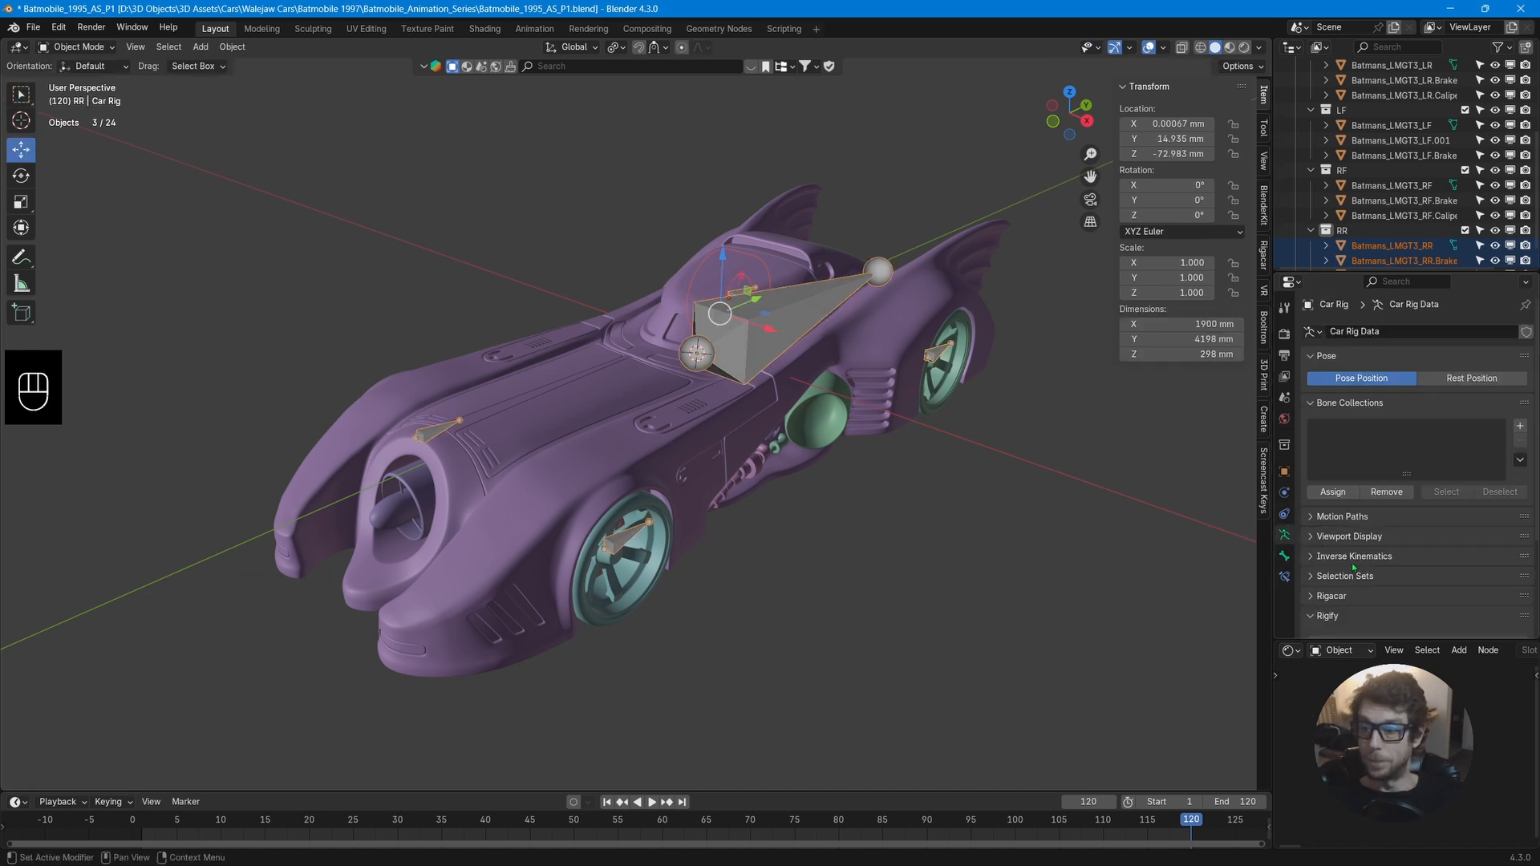
click(1311, 597)
scroll(1363, 545, down, 4)
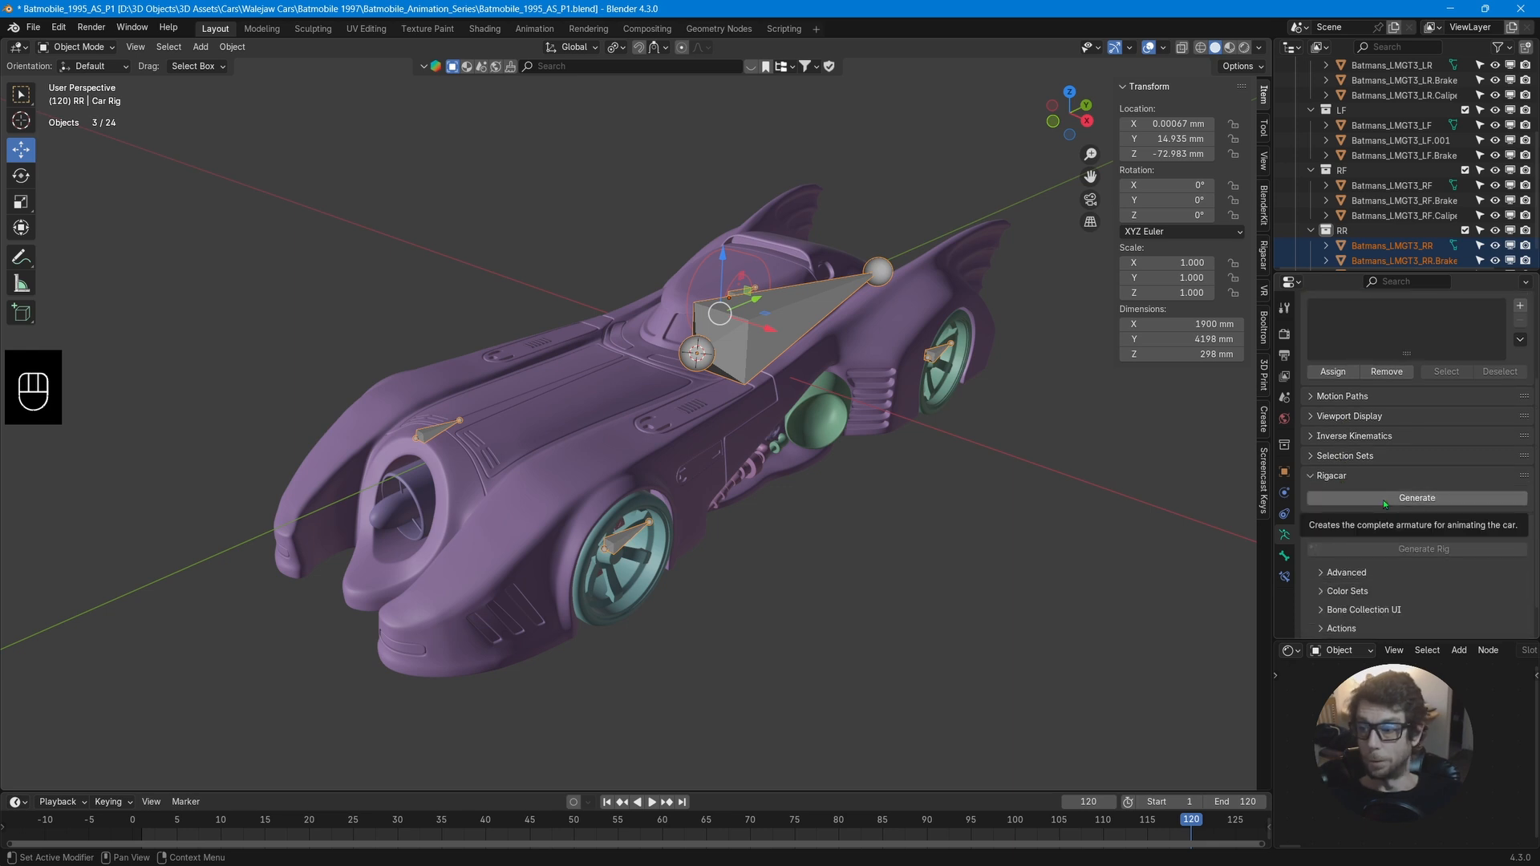
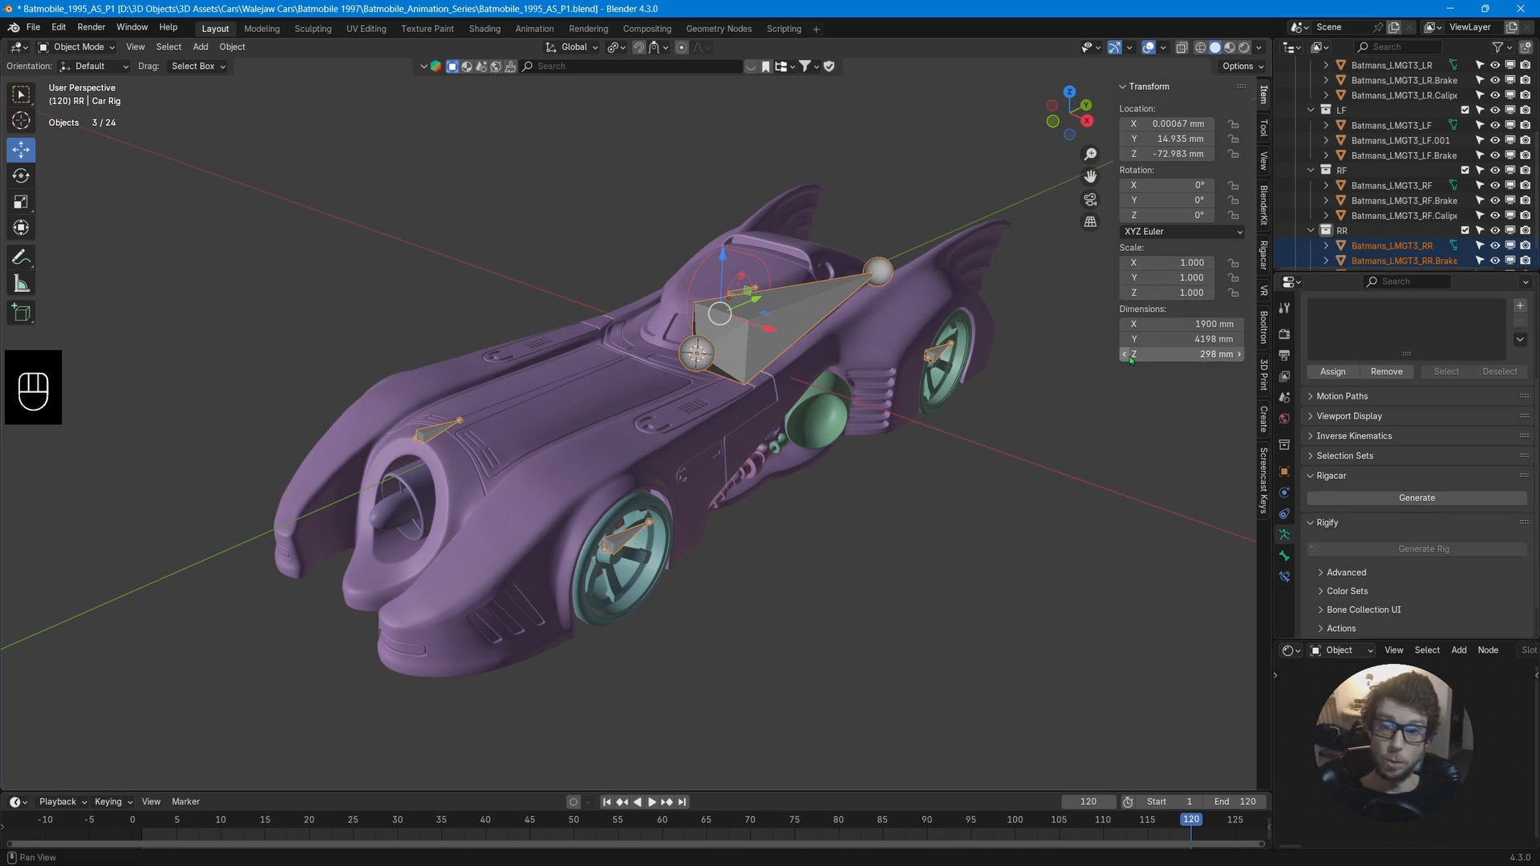
Generate the Rigacar rig, inspect it, and undo the generation.
click(1392, 498)
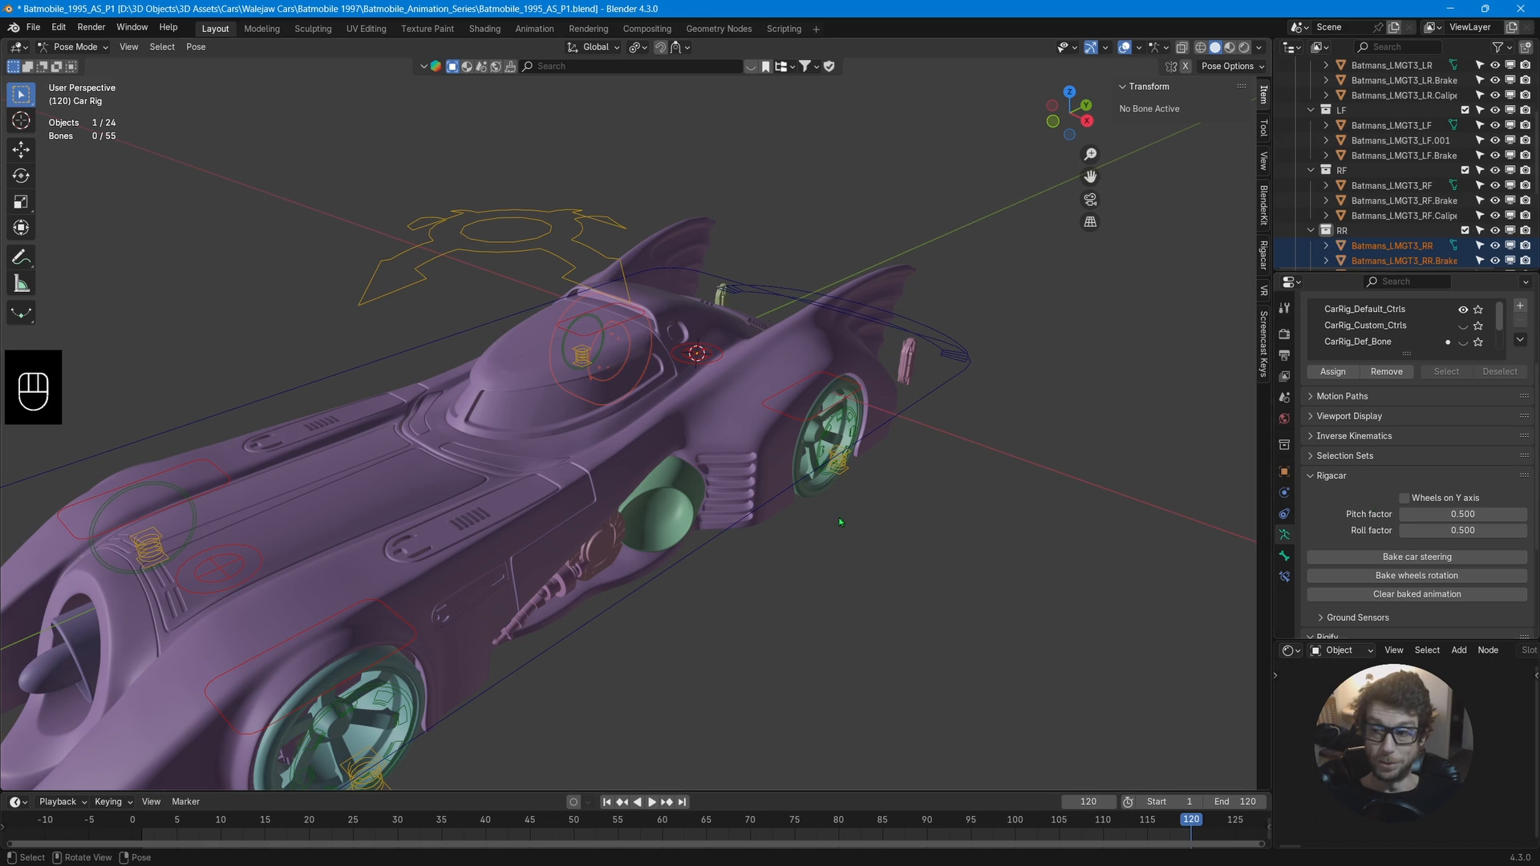
middle_drag(839, 516, 853, 483)
scroll(816, 507, down, 3)
key(ctrl+x)
key(ctrl+z)
Test-move the armature upward to check which car parts follow it, then undo the move.
drag(754, 361, 743, 279)
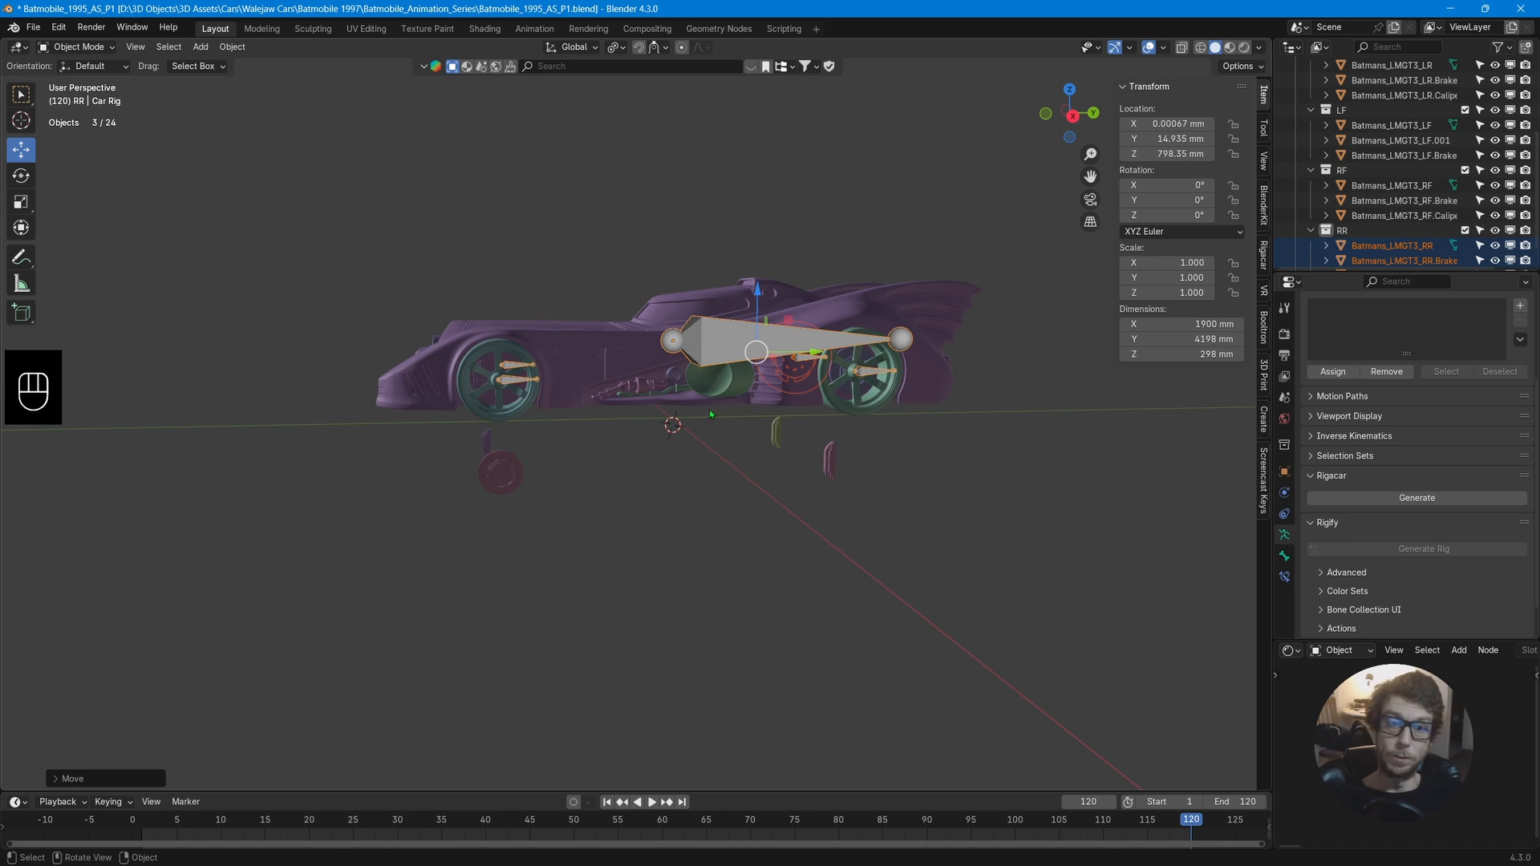
middle_drag(711, 414, 743, 416)
scroll(742, 416, up, 2)
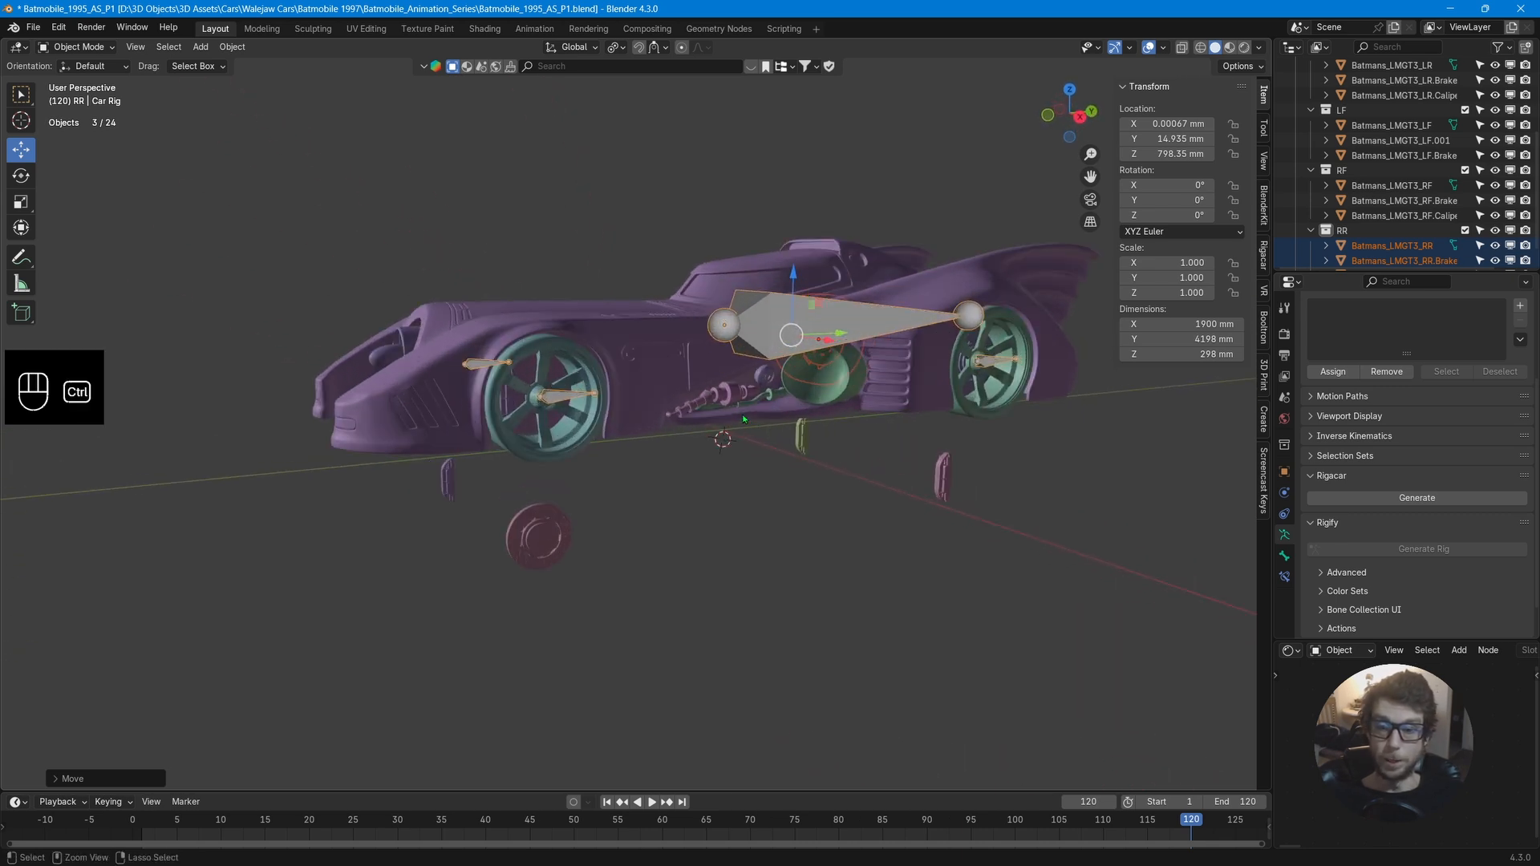
key(ctrl+z)
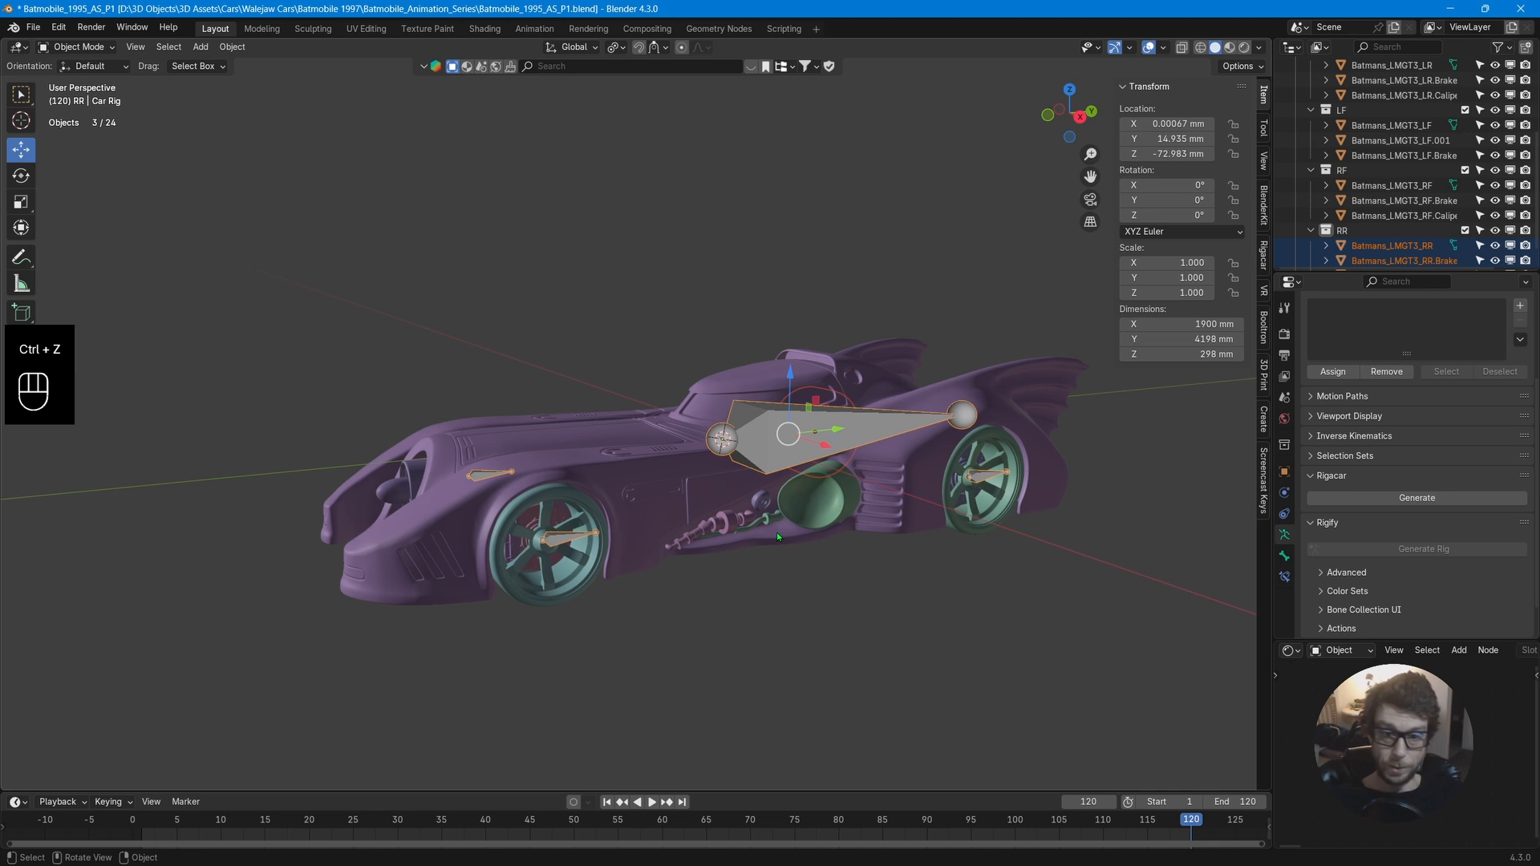
key(ctrl+z)
key(ctrl+z)
Clear the parent of the LF.001 mesh at the front-left wheel, keeping its transformation.
middle_drag(776, 532, 531, 589)
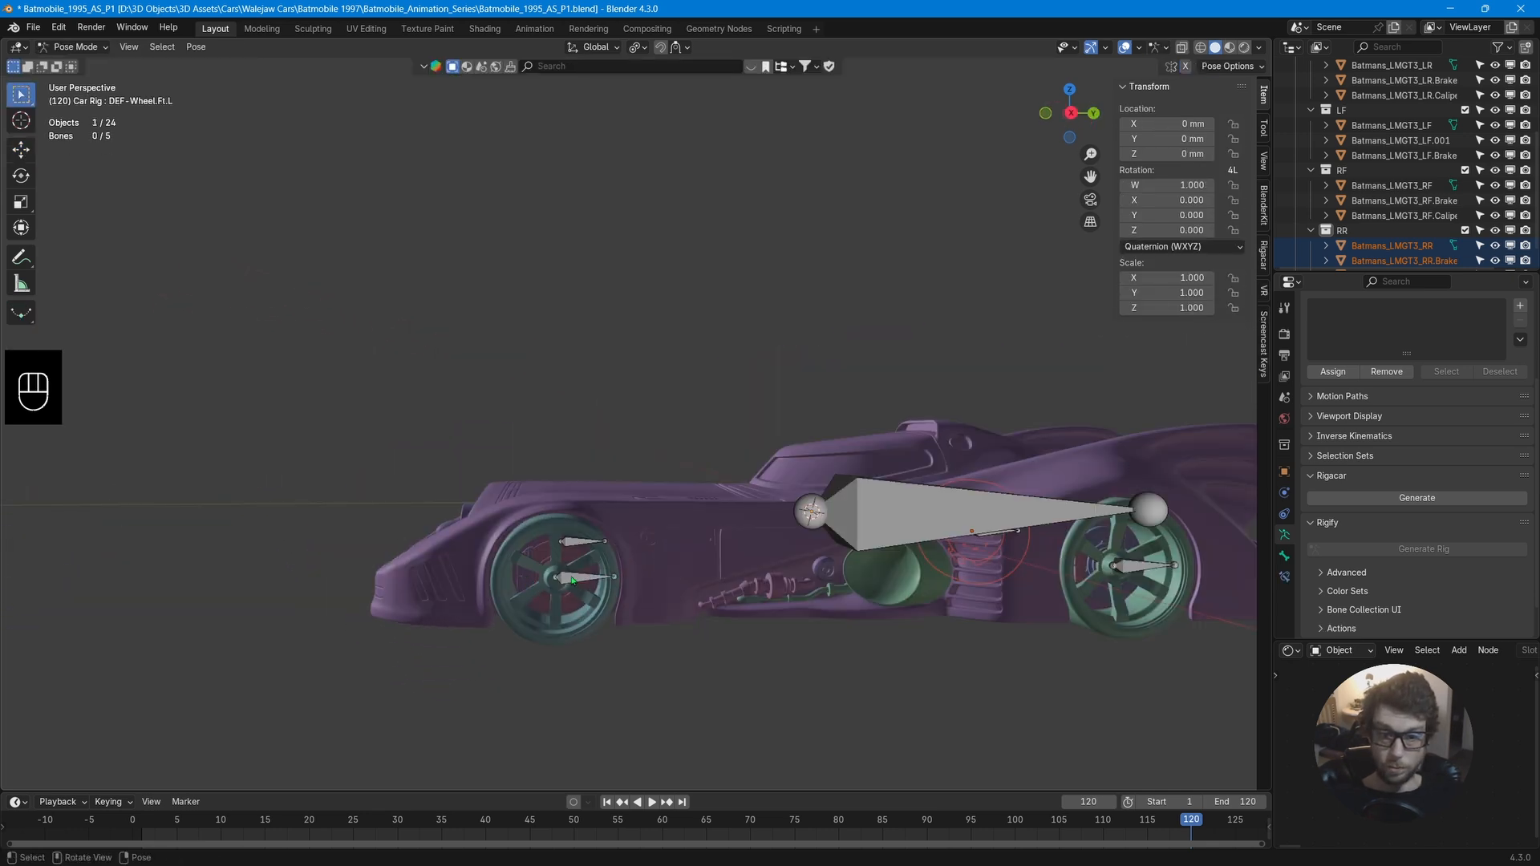
scroll(572, 579, up, 2)
scroll(657, 507, up, 2)
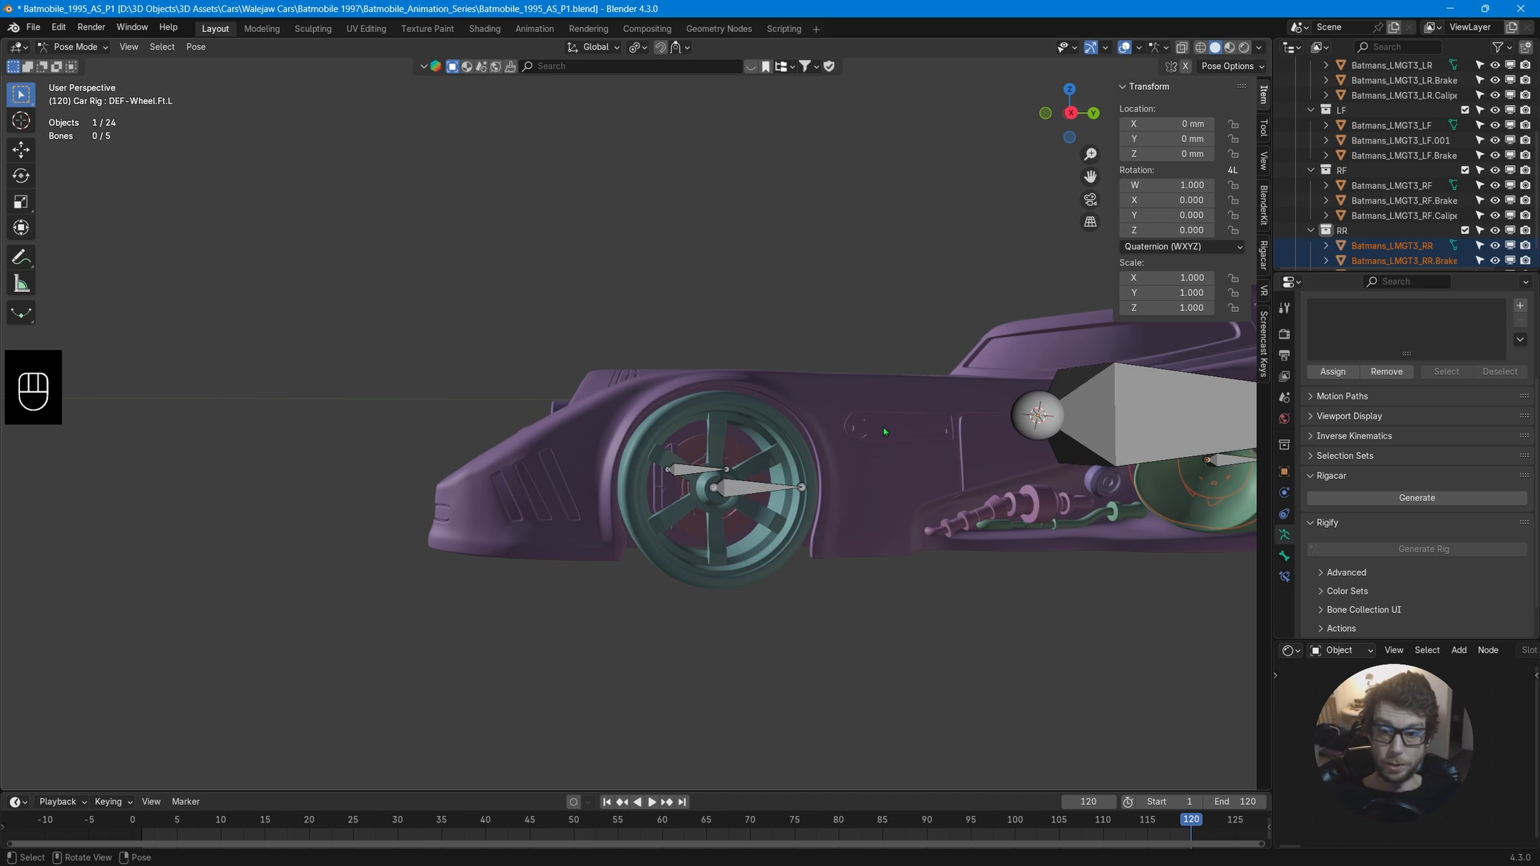
click(1410, 141)
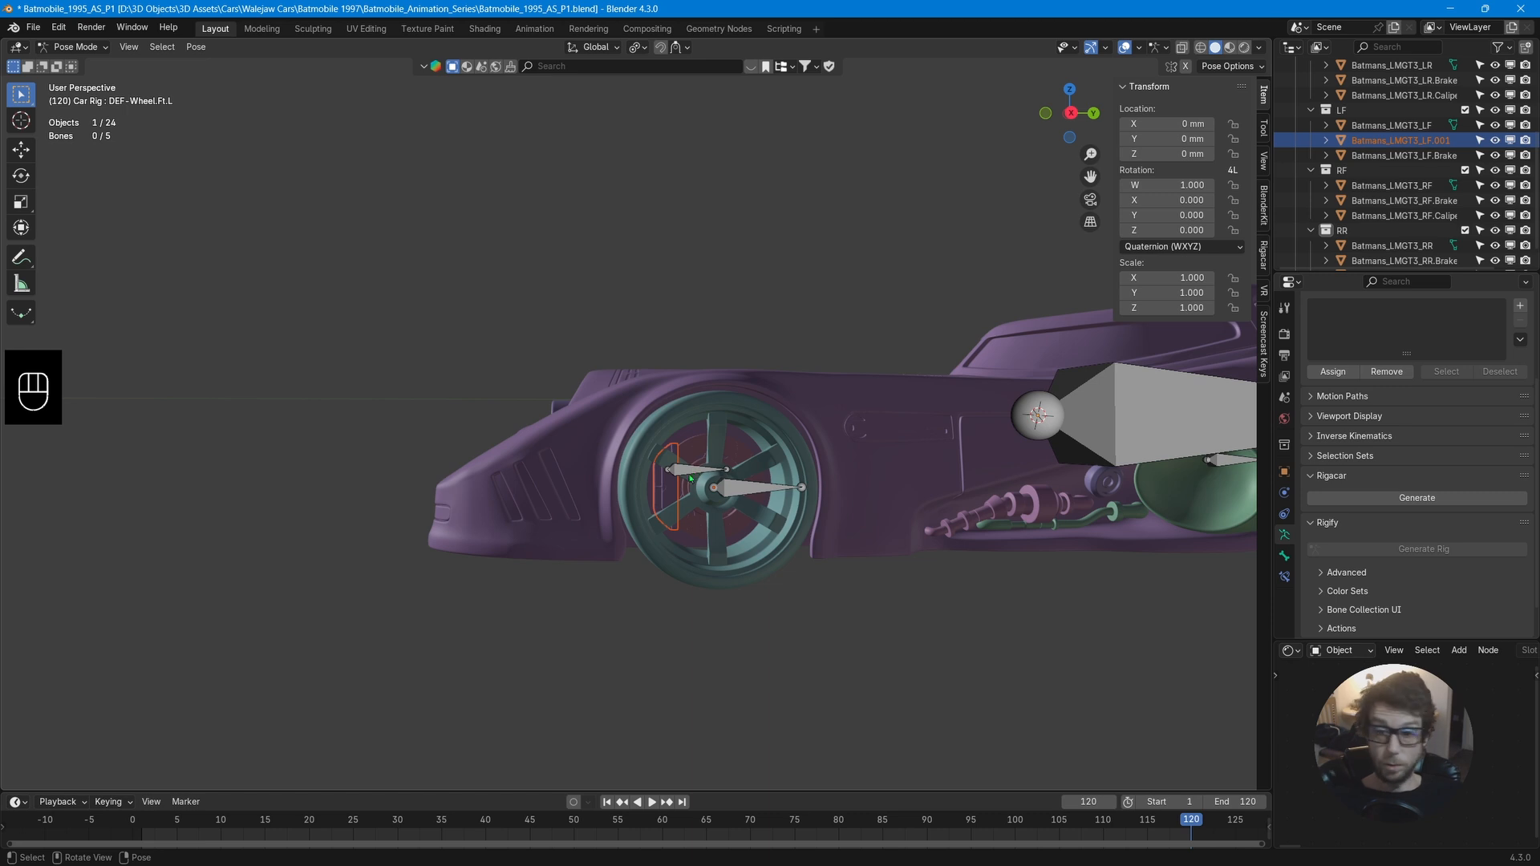
middle_drag(701, 499, 711, 530)
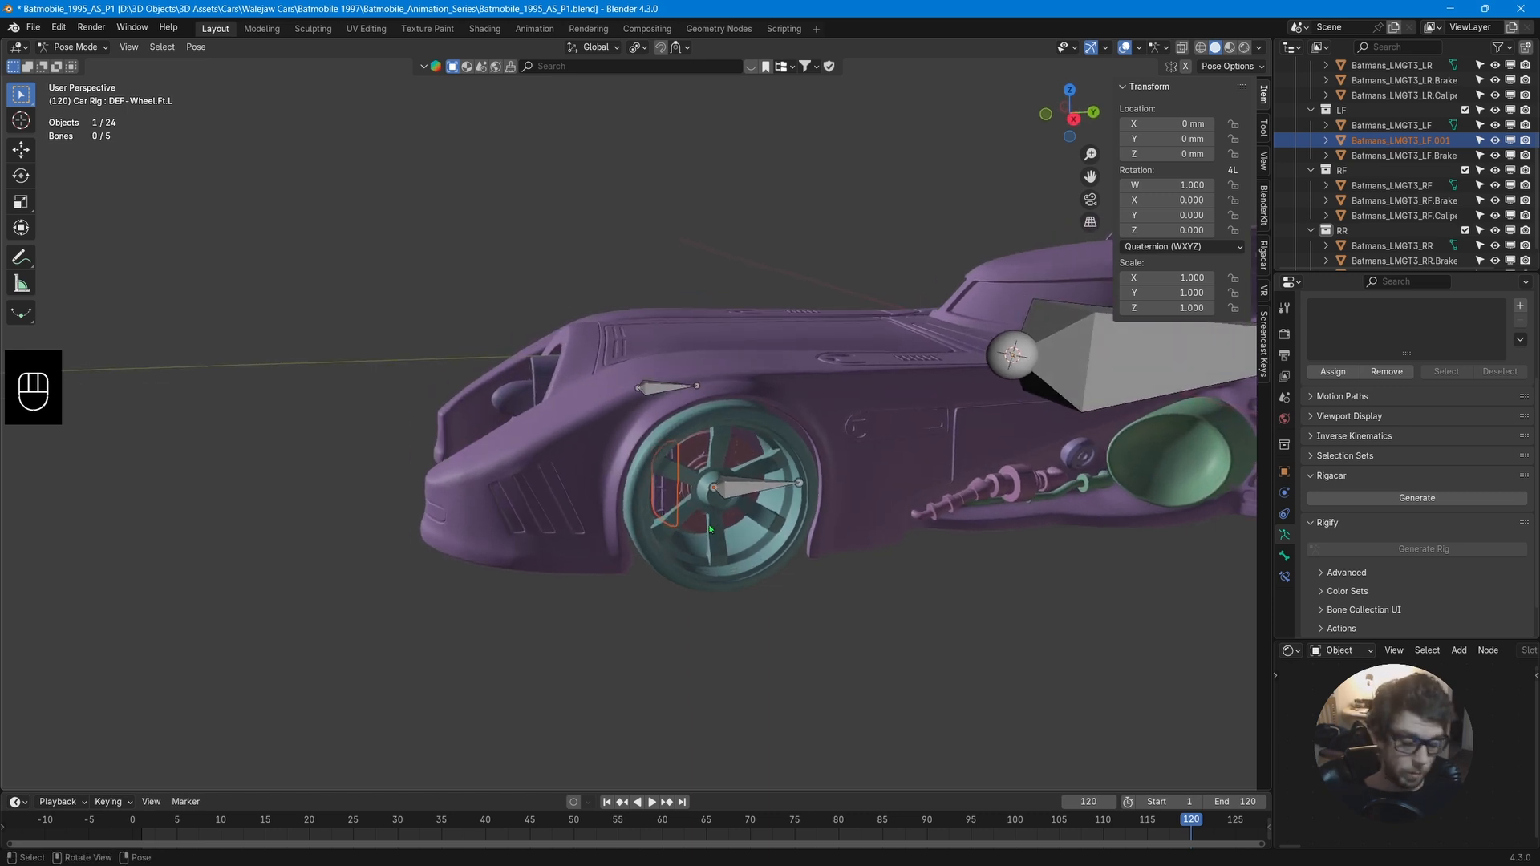
key(ctrl+Tab)
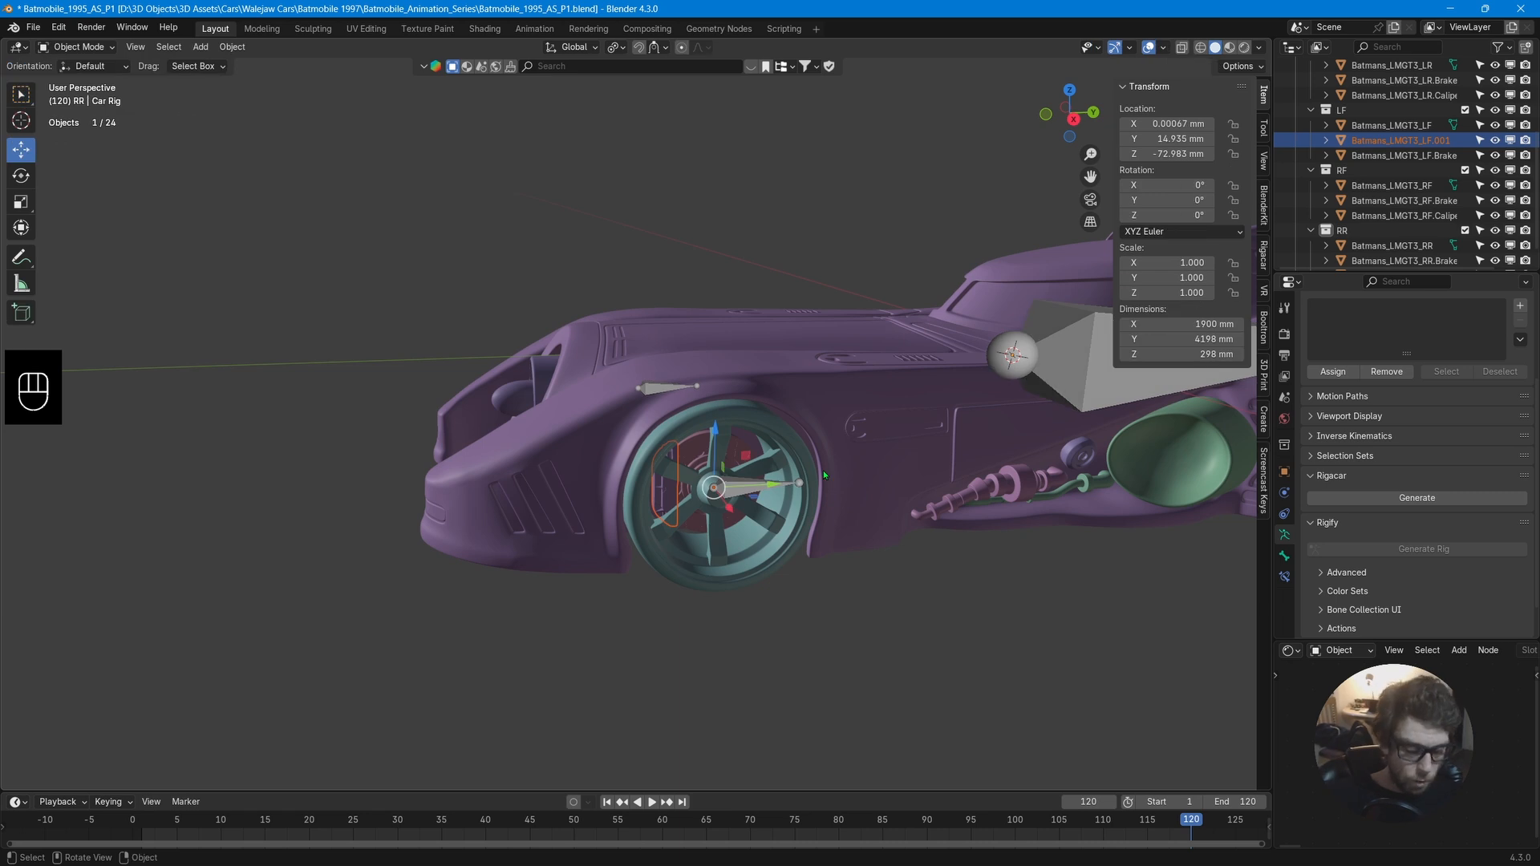
key(alt+p)
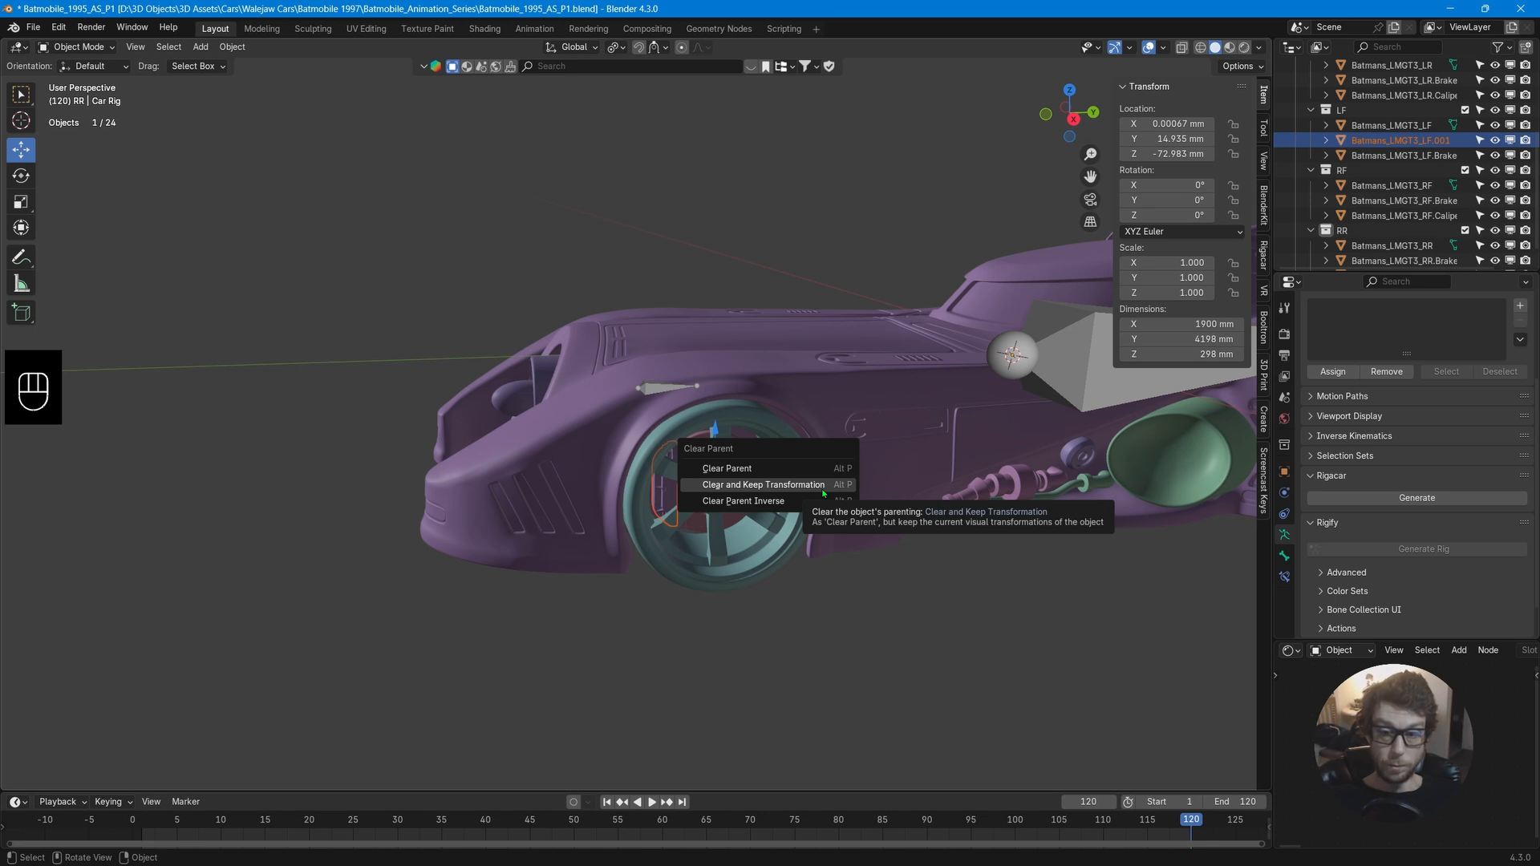
click(824, 491)
Parent the LF wheel and LF brake meshes to the front-left wheel bone using Bone parenting.
mouse_move(917, 439)
middle_down()
mouse_move(851, 437)
mouse_move(934, 431)
middle_up()
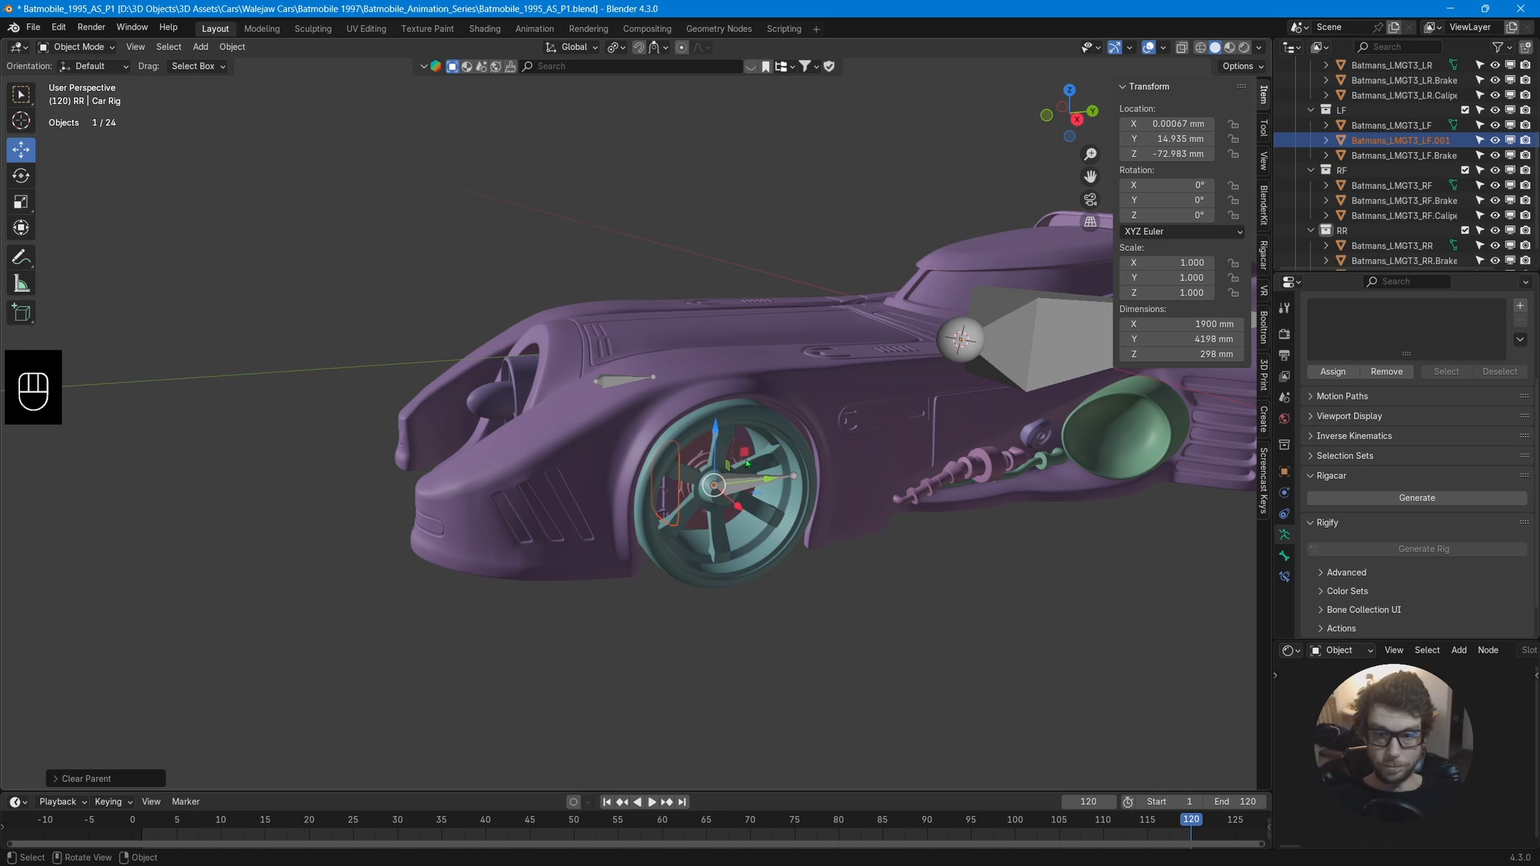
key(ctrl+Tab)
middle_drag(746, 463, 959, 381)
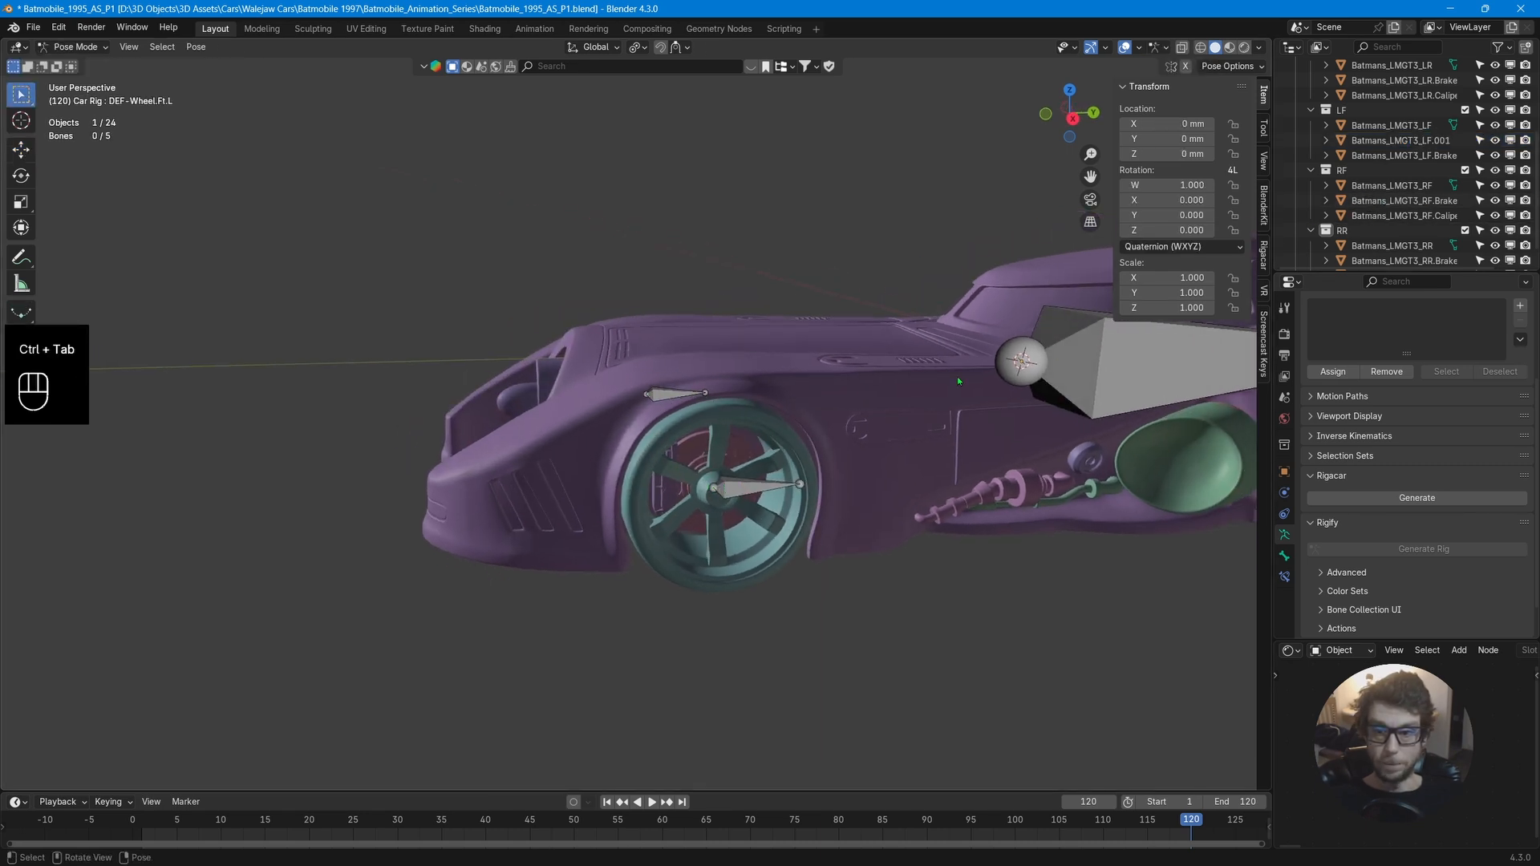
click(1432, 143)
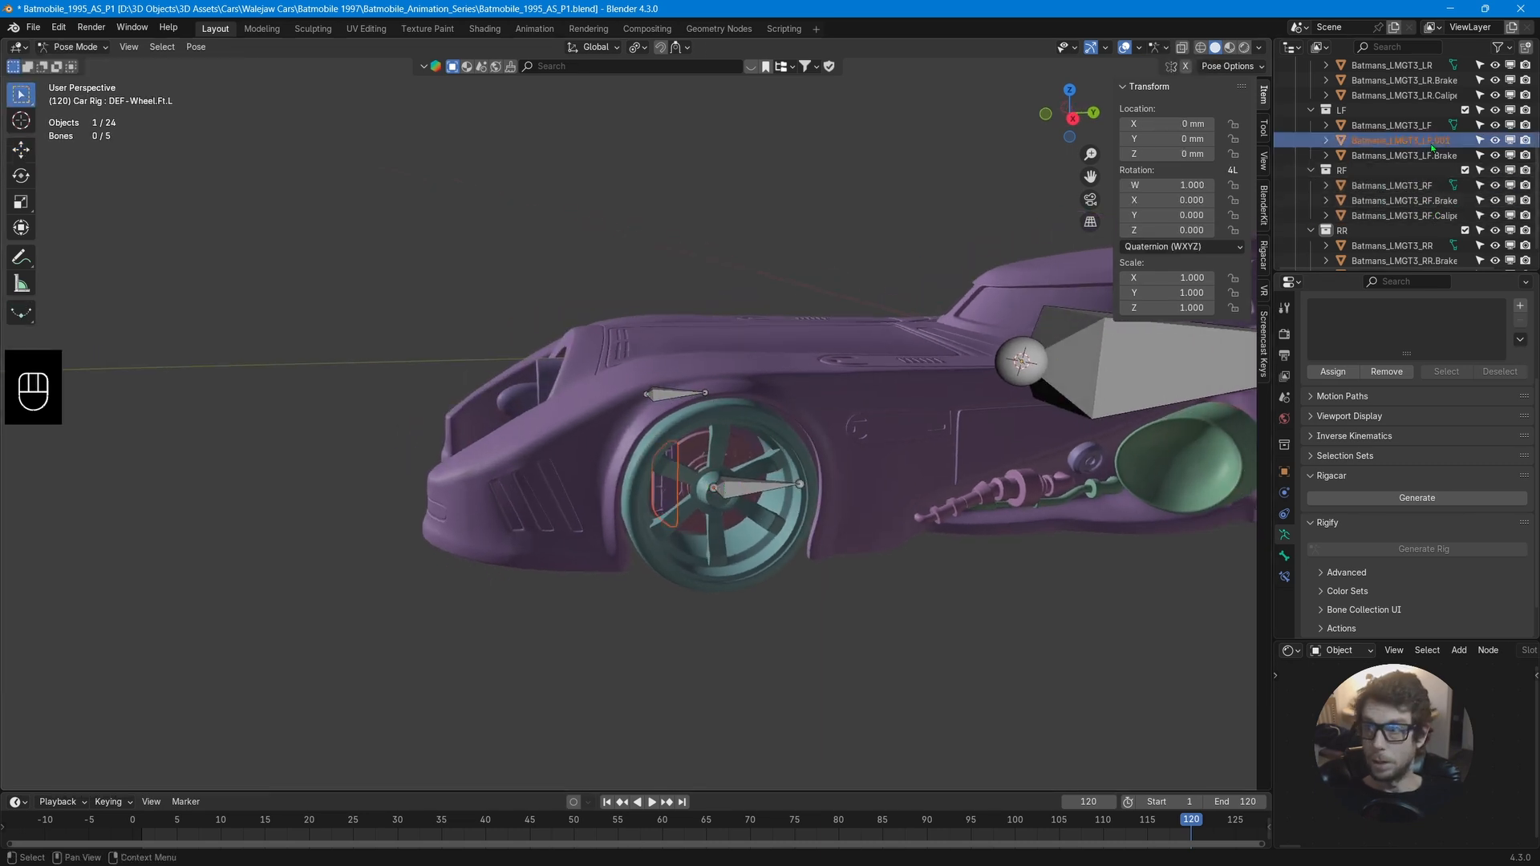
click(1431, 156)
ctrl+click(1428, 127)
middle_drag(903, 419, 706, 493)
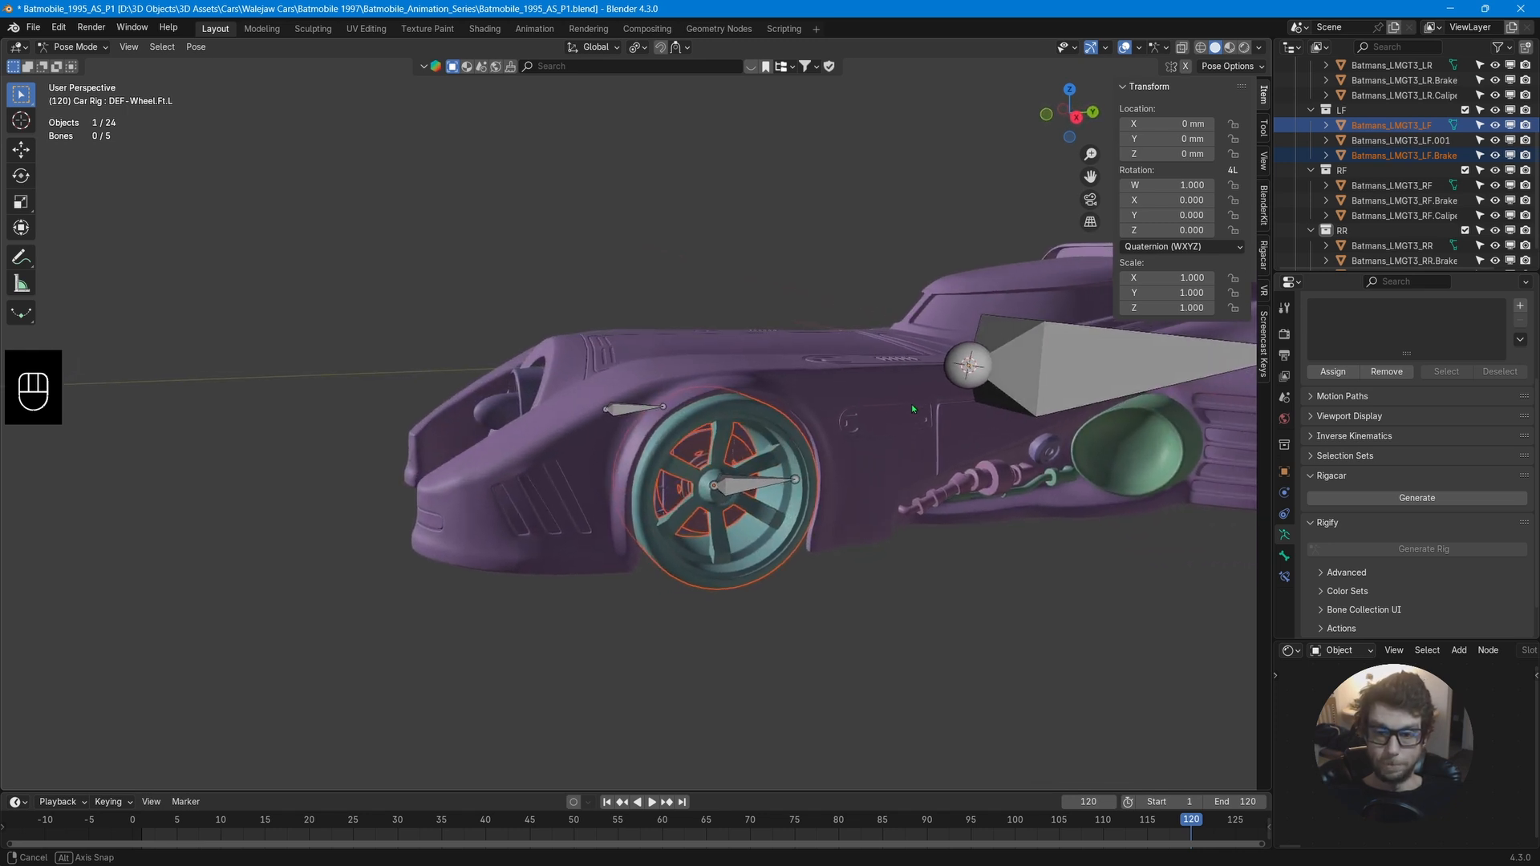
shift+click(734, 489)
key(ctrl+p)
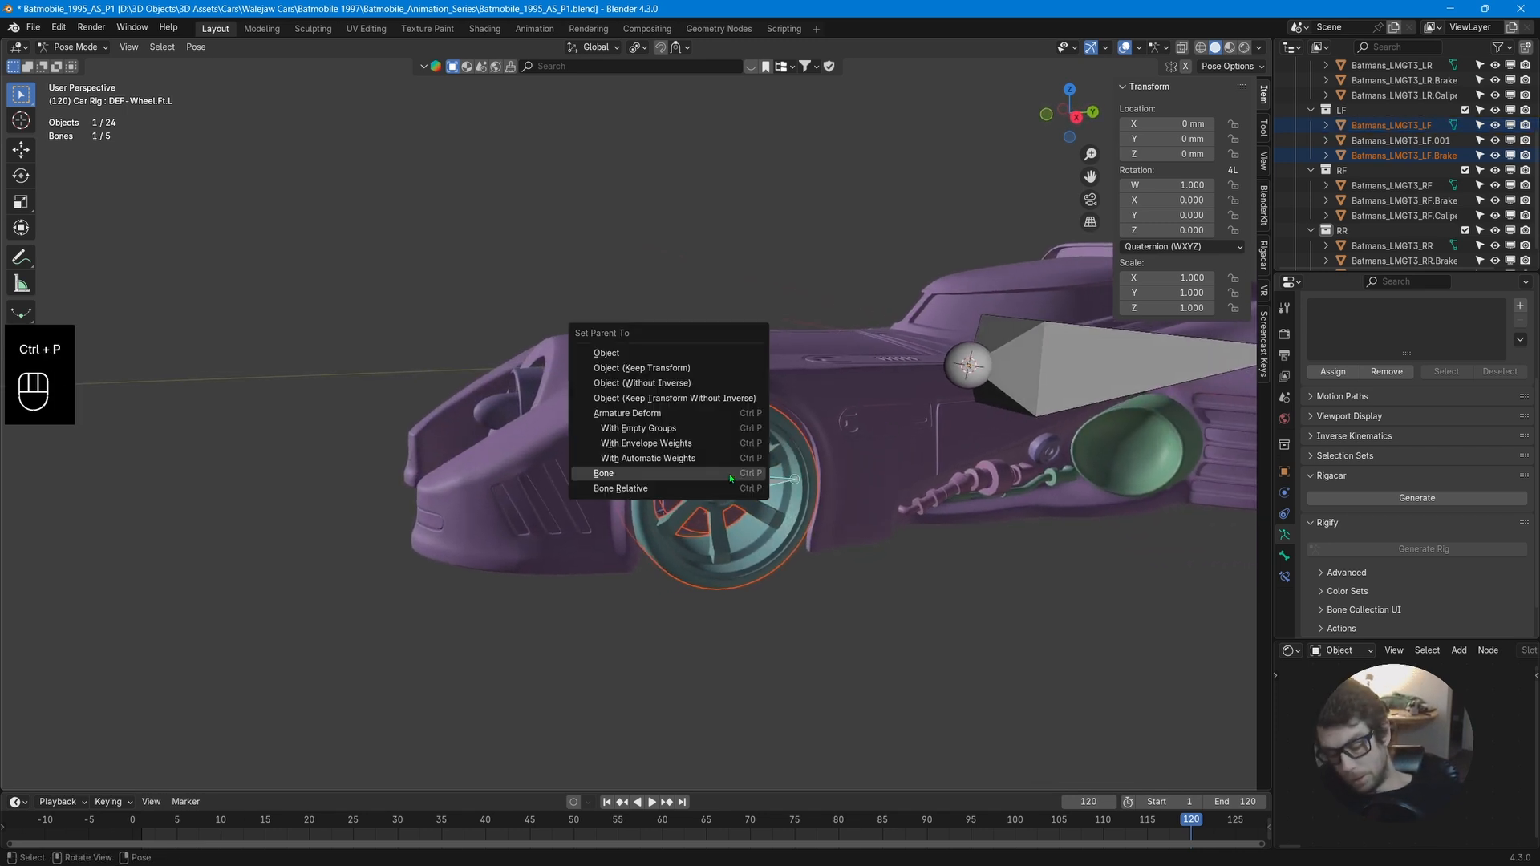
click(731, 478)
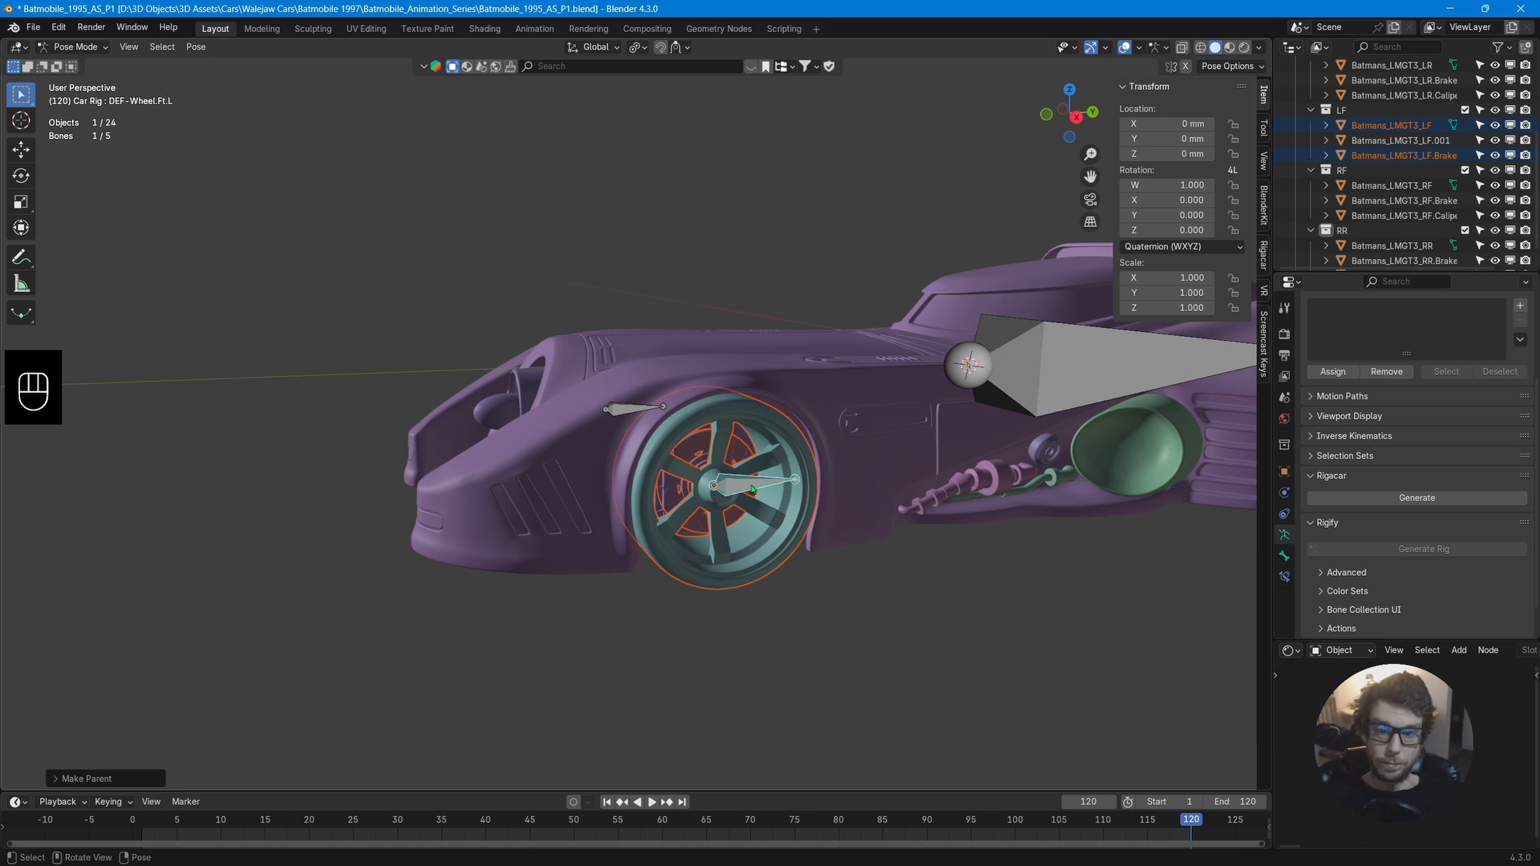
Test-move the front-left wheel bone, cancel the move, and return to Object Mode.
click(746, 487)
key(g)
right_click(758, 519)
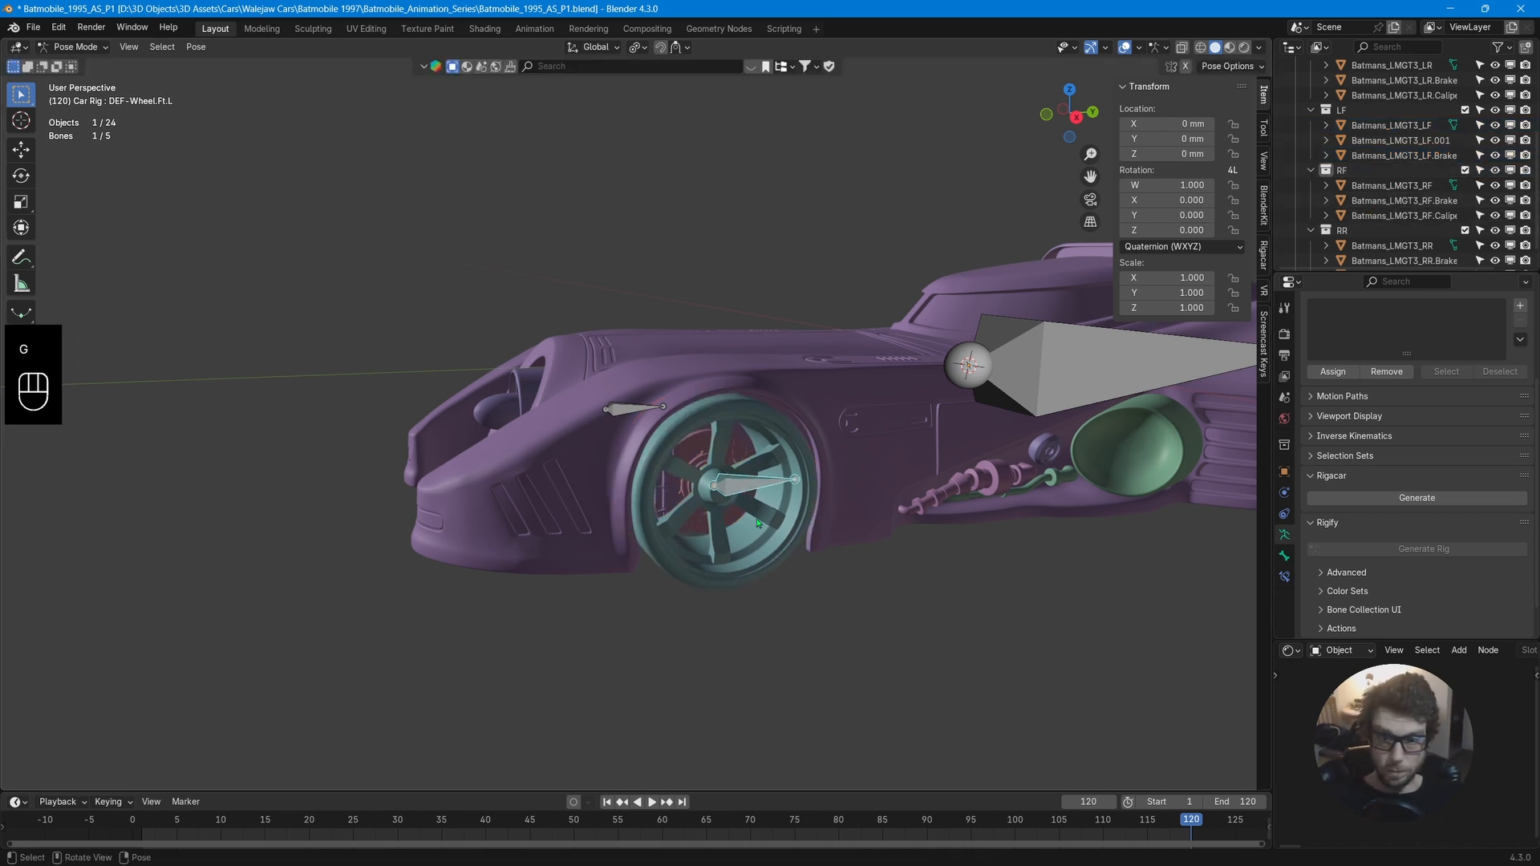
scroll(889, 546, down, 3)
middle_drag(818, 505, 846, 513)
key(ctrl+Tab)
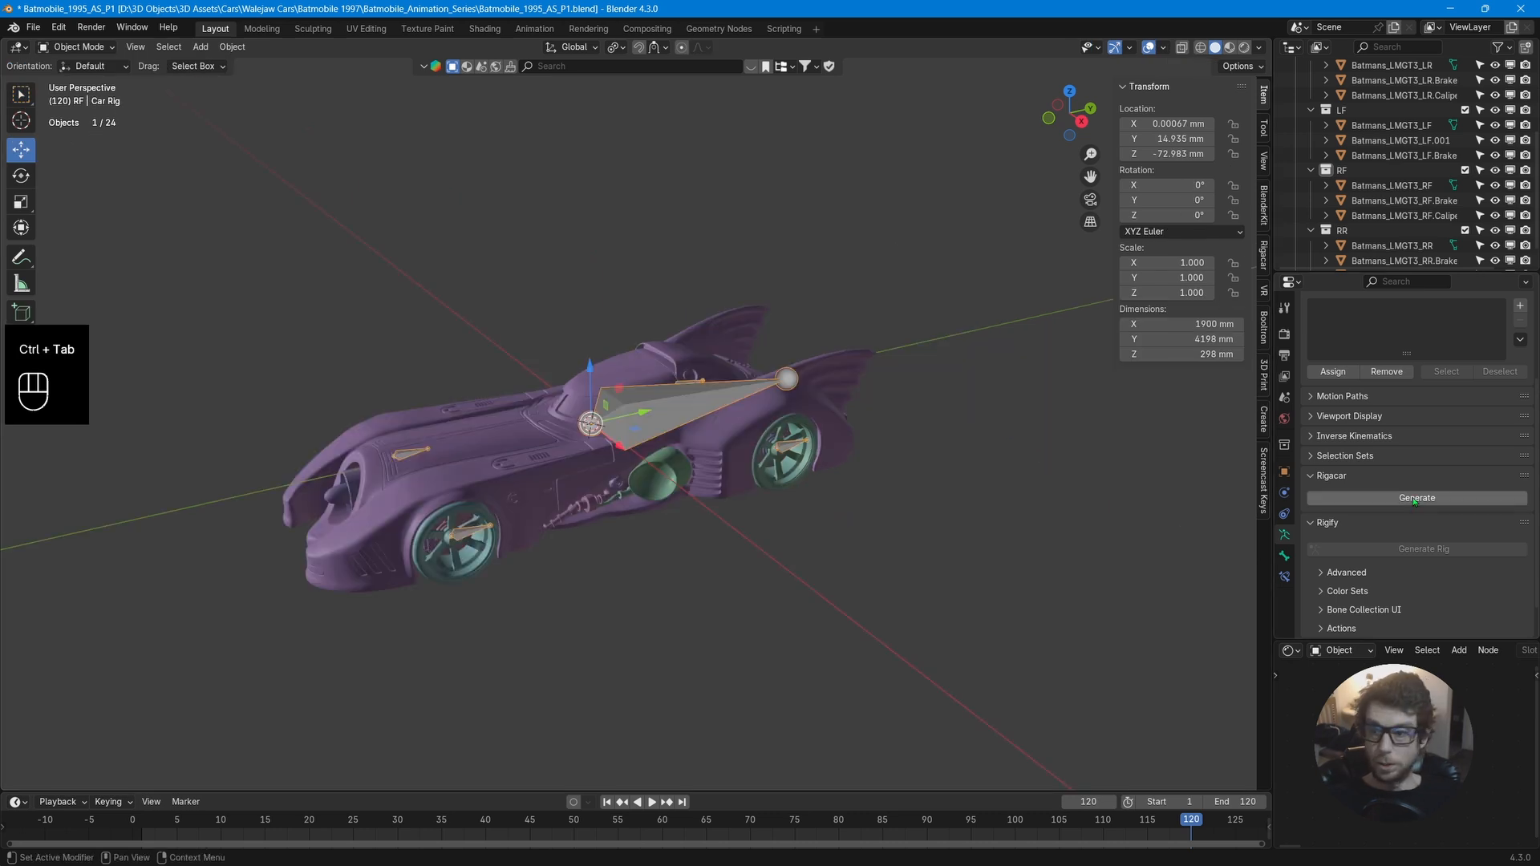
Generate the rig again, inspect it, and undo the generation.
click(1414, 498)
middle_drag(658, 481, 752, 430)
middle_drag(731, 491, 746, 449)
key(ctrl+z)
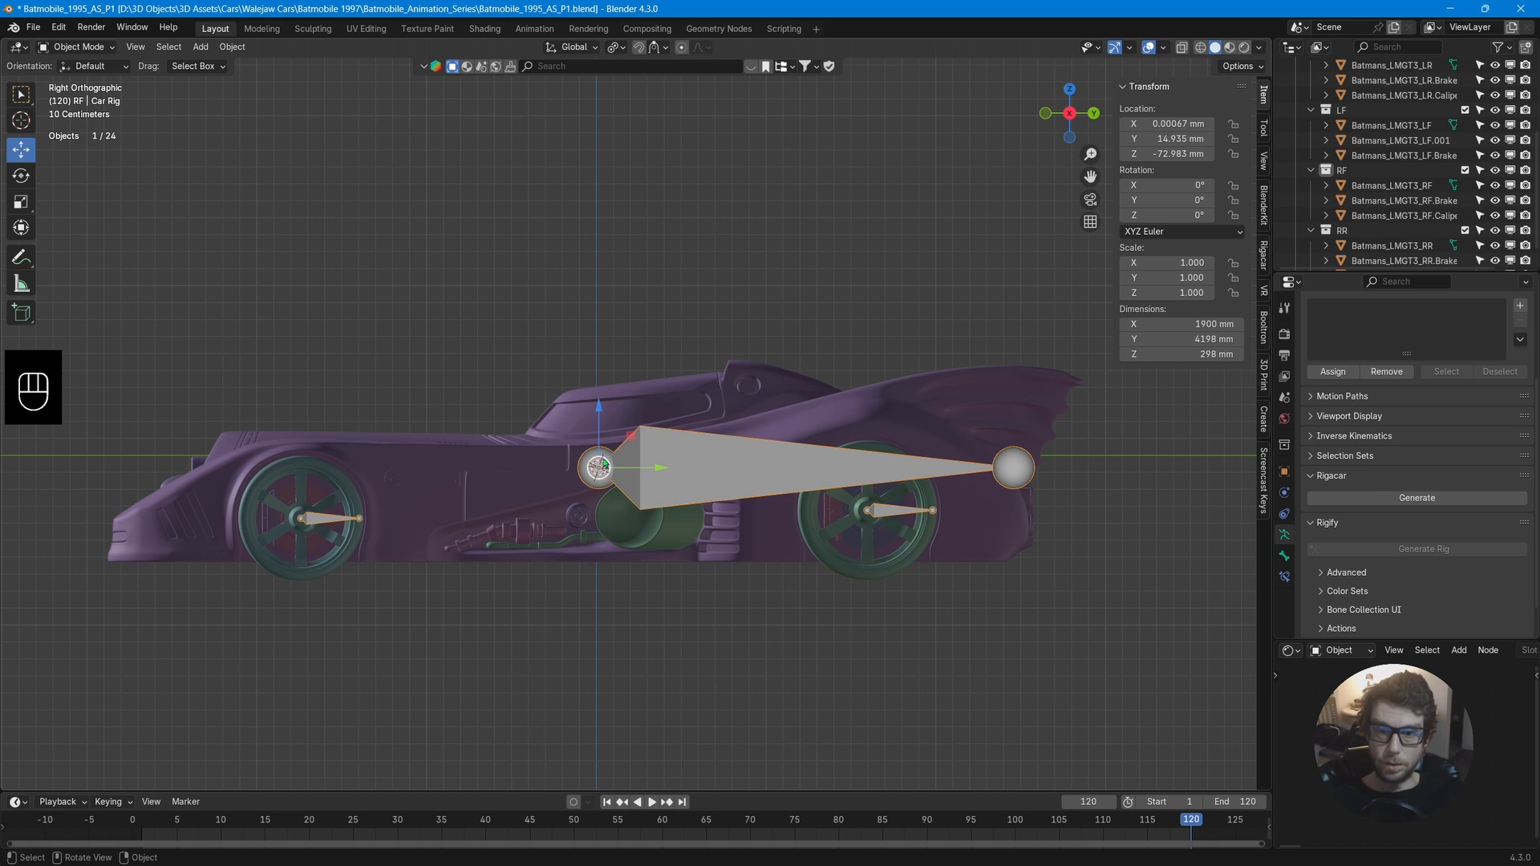
Move the armature up in the side view and apply all its transforms.
drag(600, 410, 594, 281)
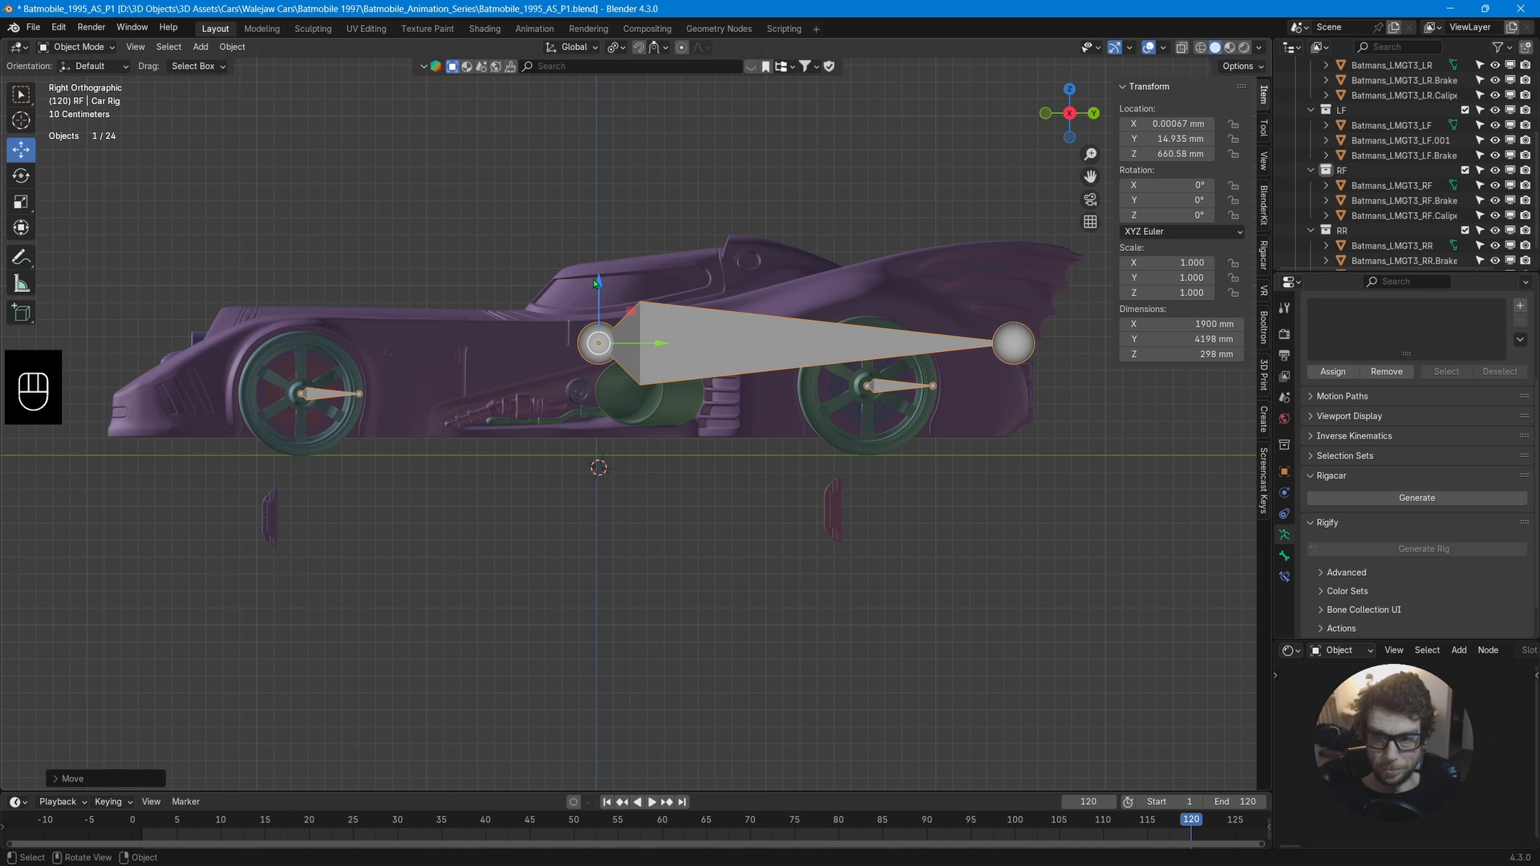
middle_drag(594, 279, 1017, 354)
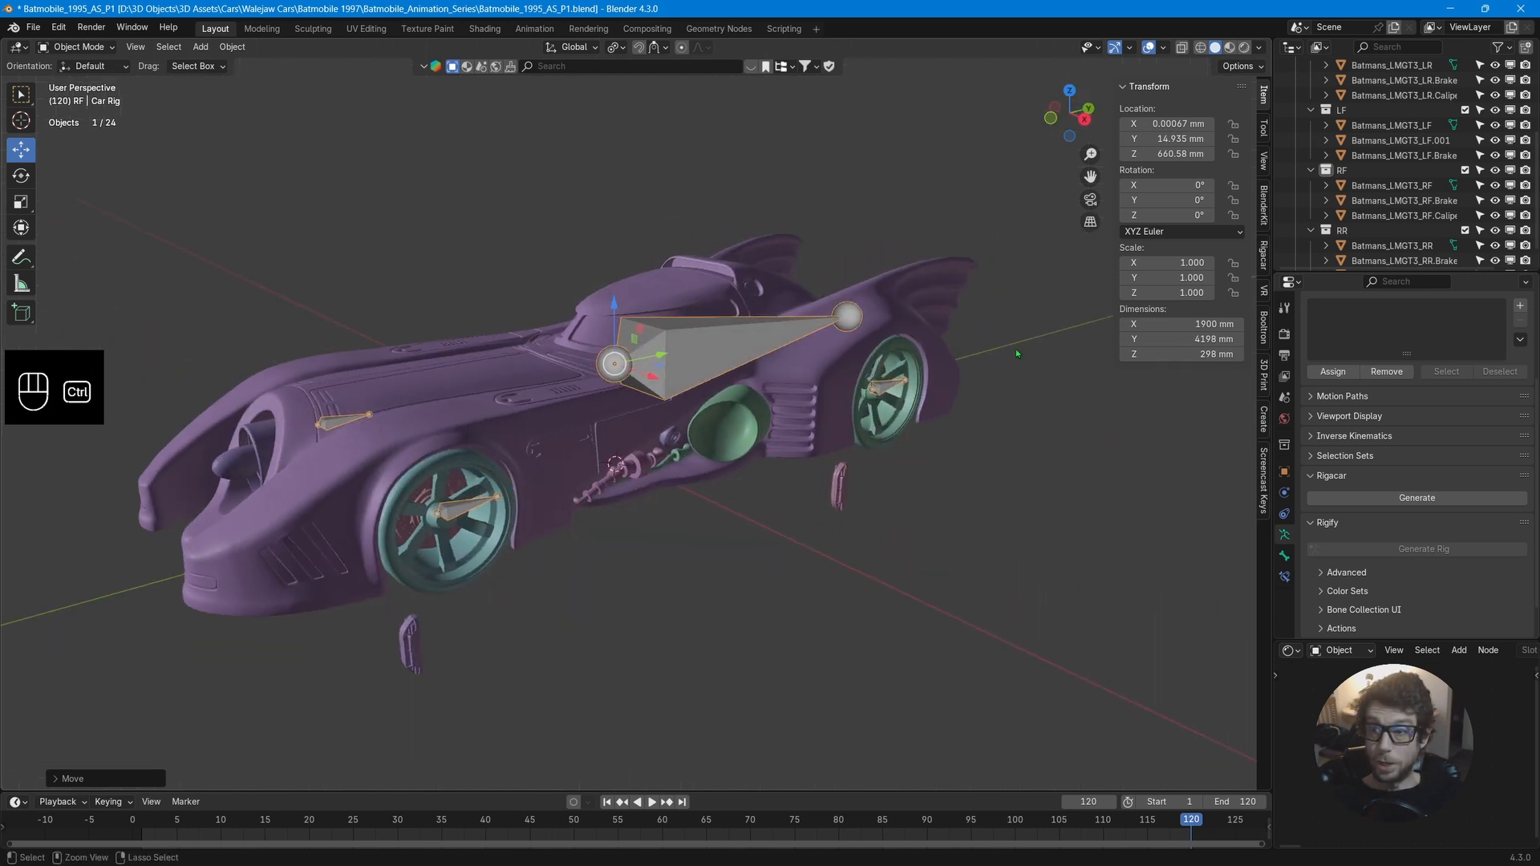
key(ctrl+a)
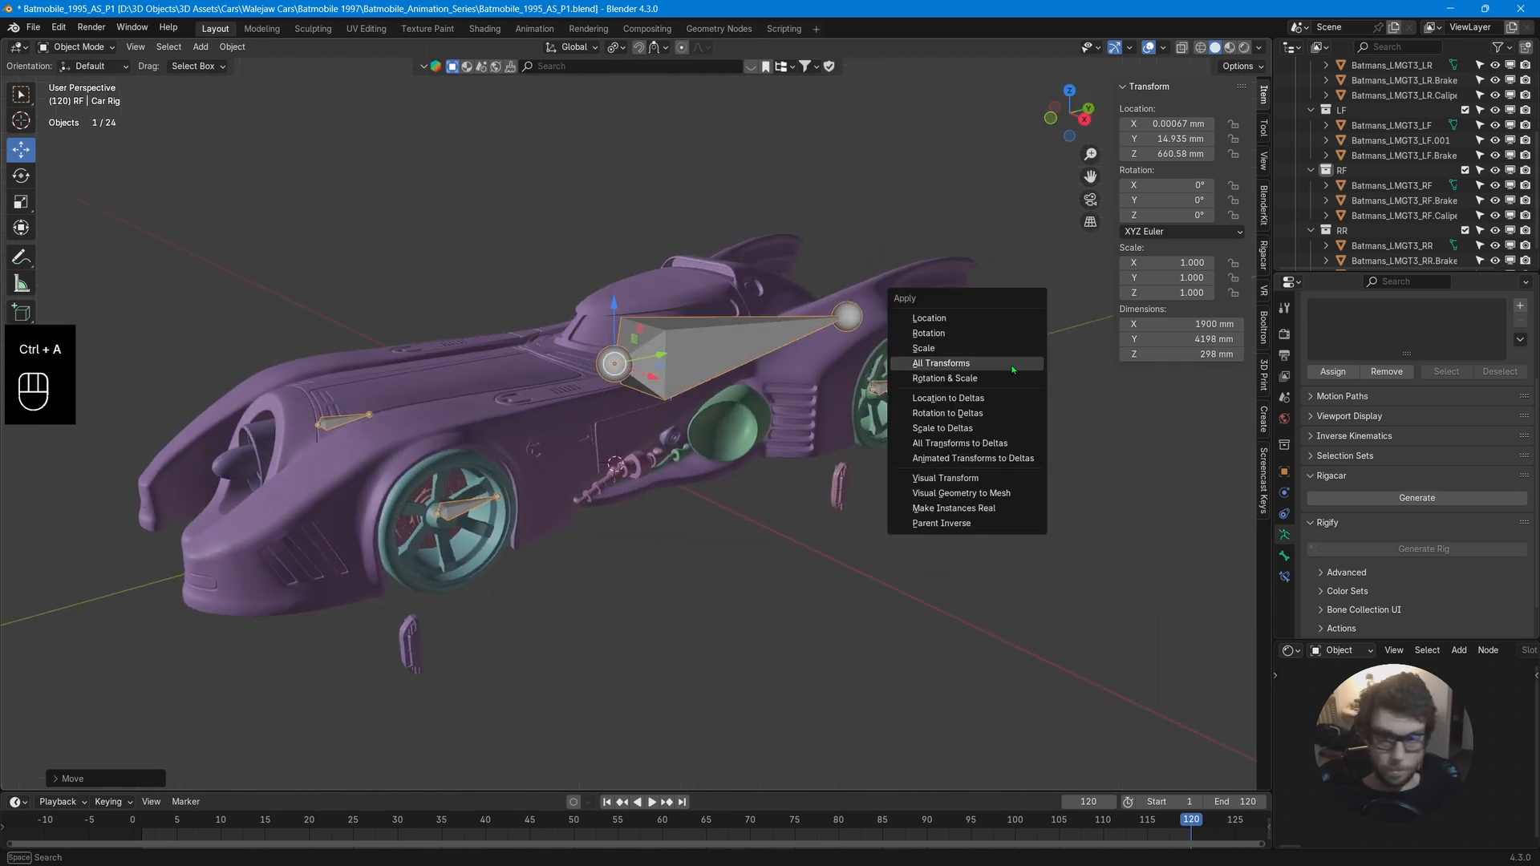
click(1013, 370)
Generate the rig to check it from the side, then undo the generation.
middle_drag(1012, 370, 846, 417)
click(817, 492)
middle_drag(289, 465, 462, 391)
click(461, 392)
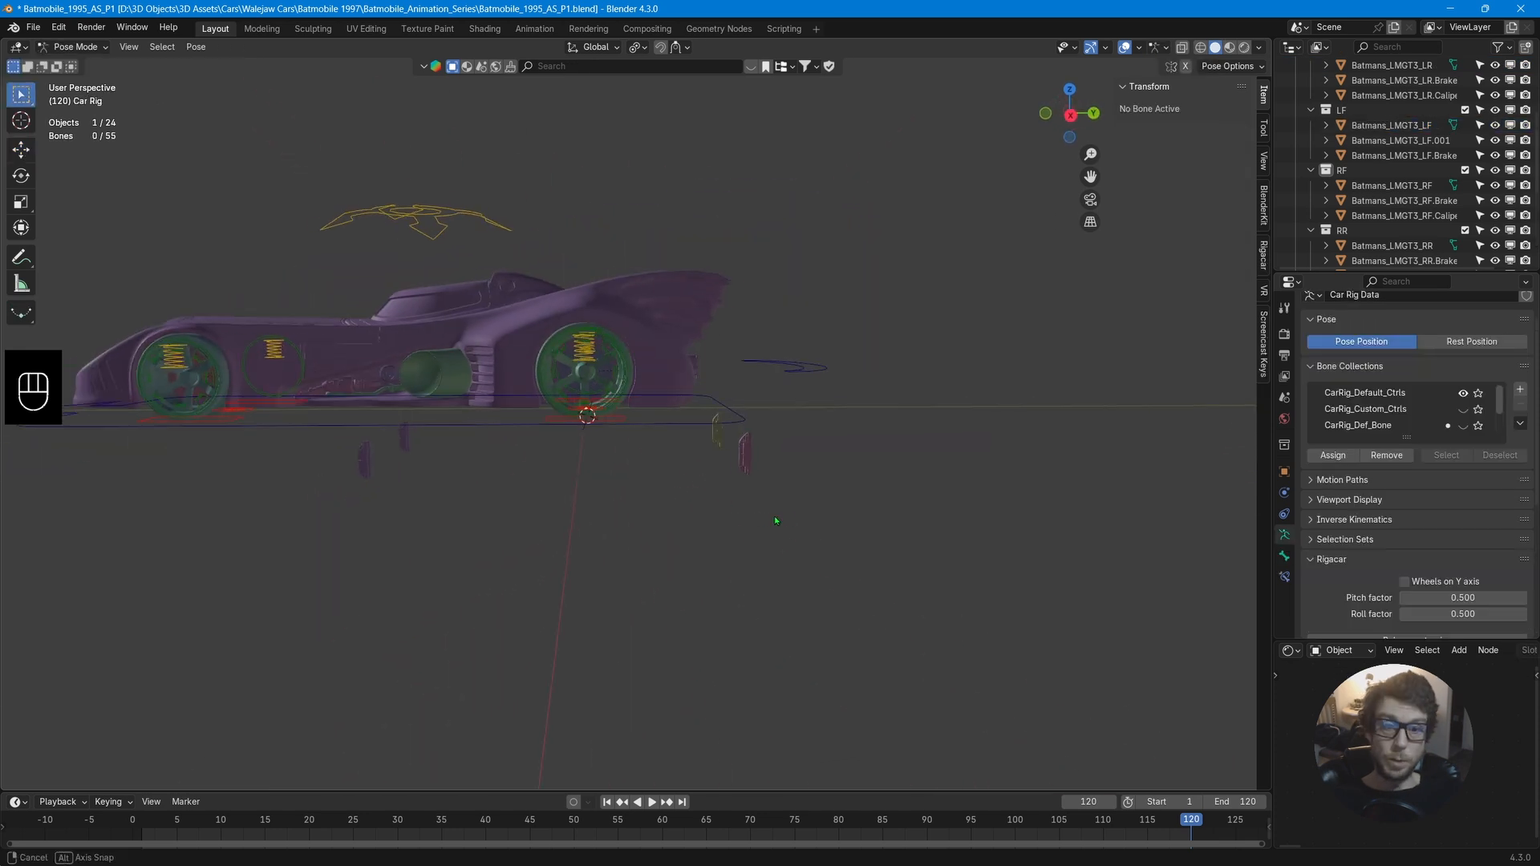
middle_drag(819, 527, 749, 479)
middle_drag(725, 411, 882, 418)
key(ctrl+Tab)
key(KP_3)
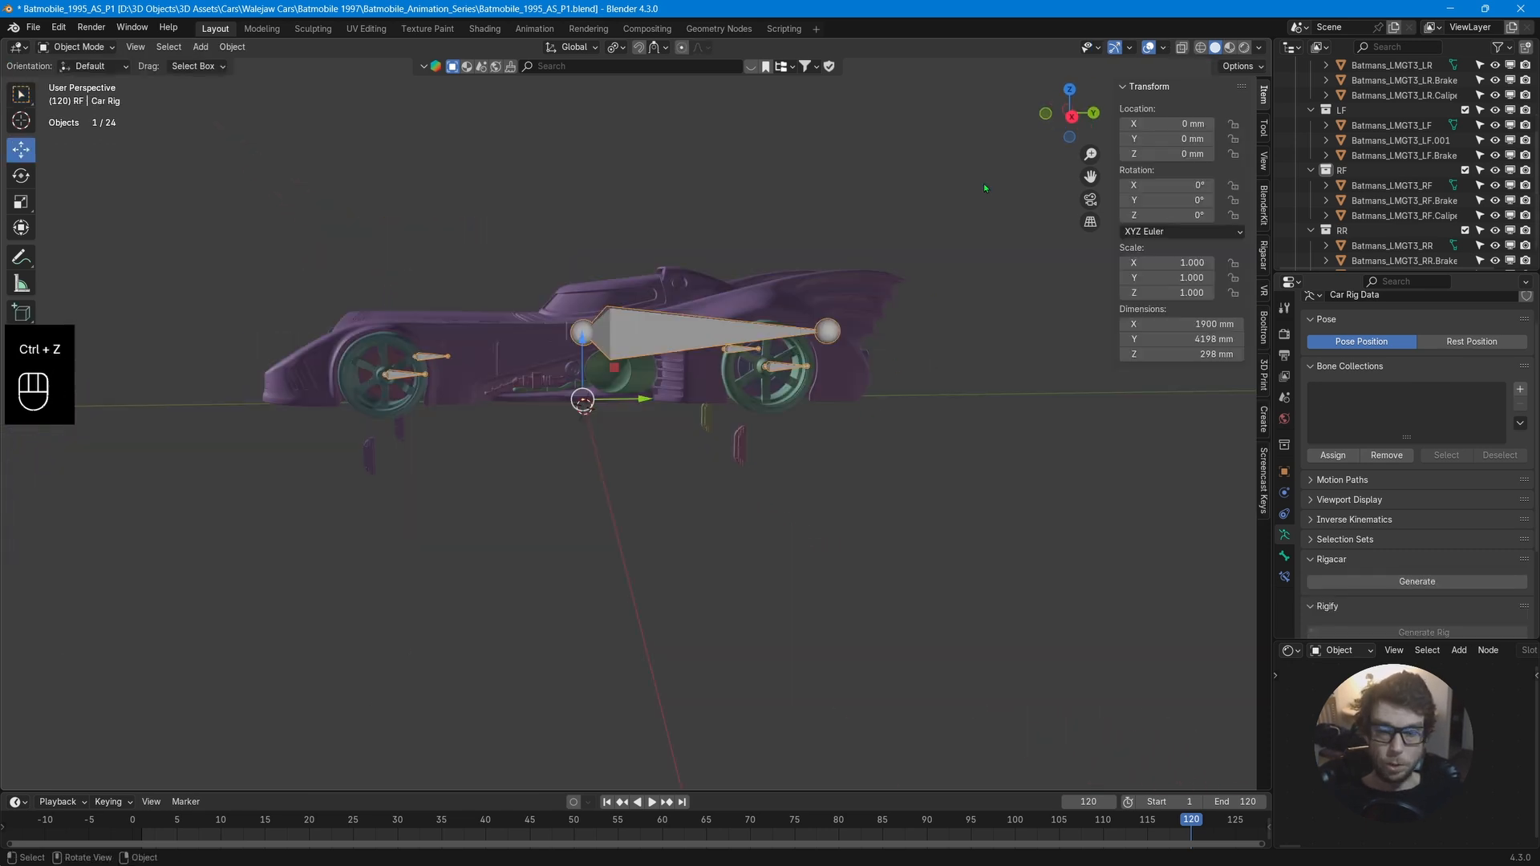
Select the four brake calipers left below the car and move them up into the wheels.
scroll(641, 550, up, 10)
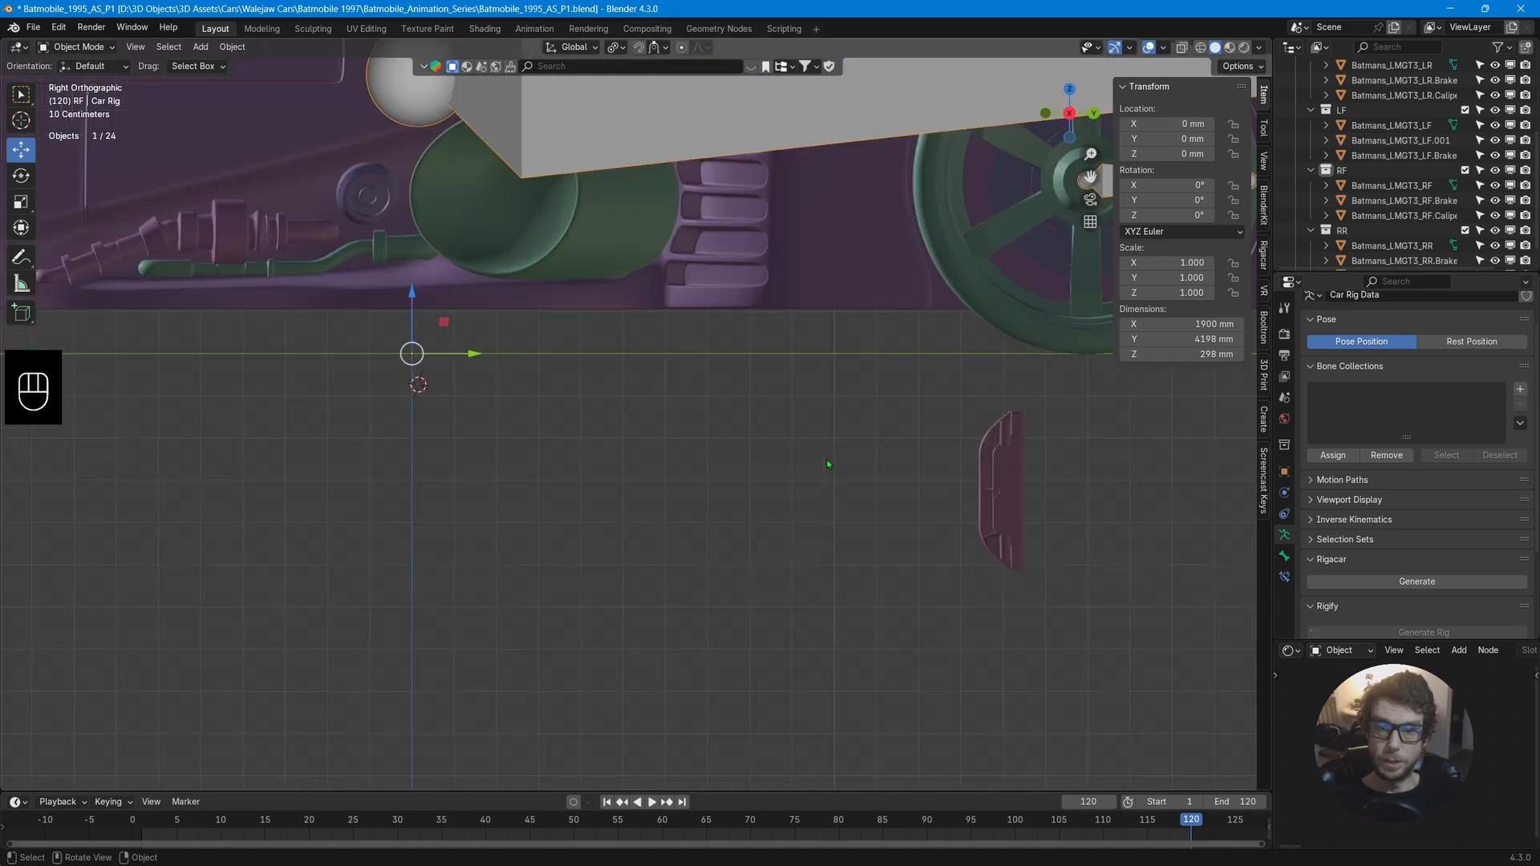
shift+middle_drag(641, 550, 401, 613)
scroll(677, 543, up, 4)
shift+middle_drag(677, 517, 329, 240)
drag(825, 588, 540, 502)
middle_drag(540, 502, 658, 521)
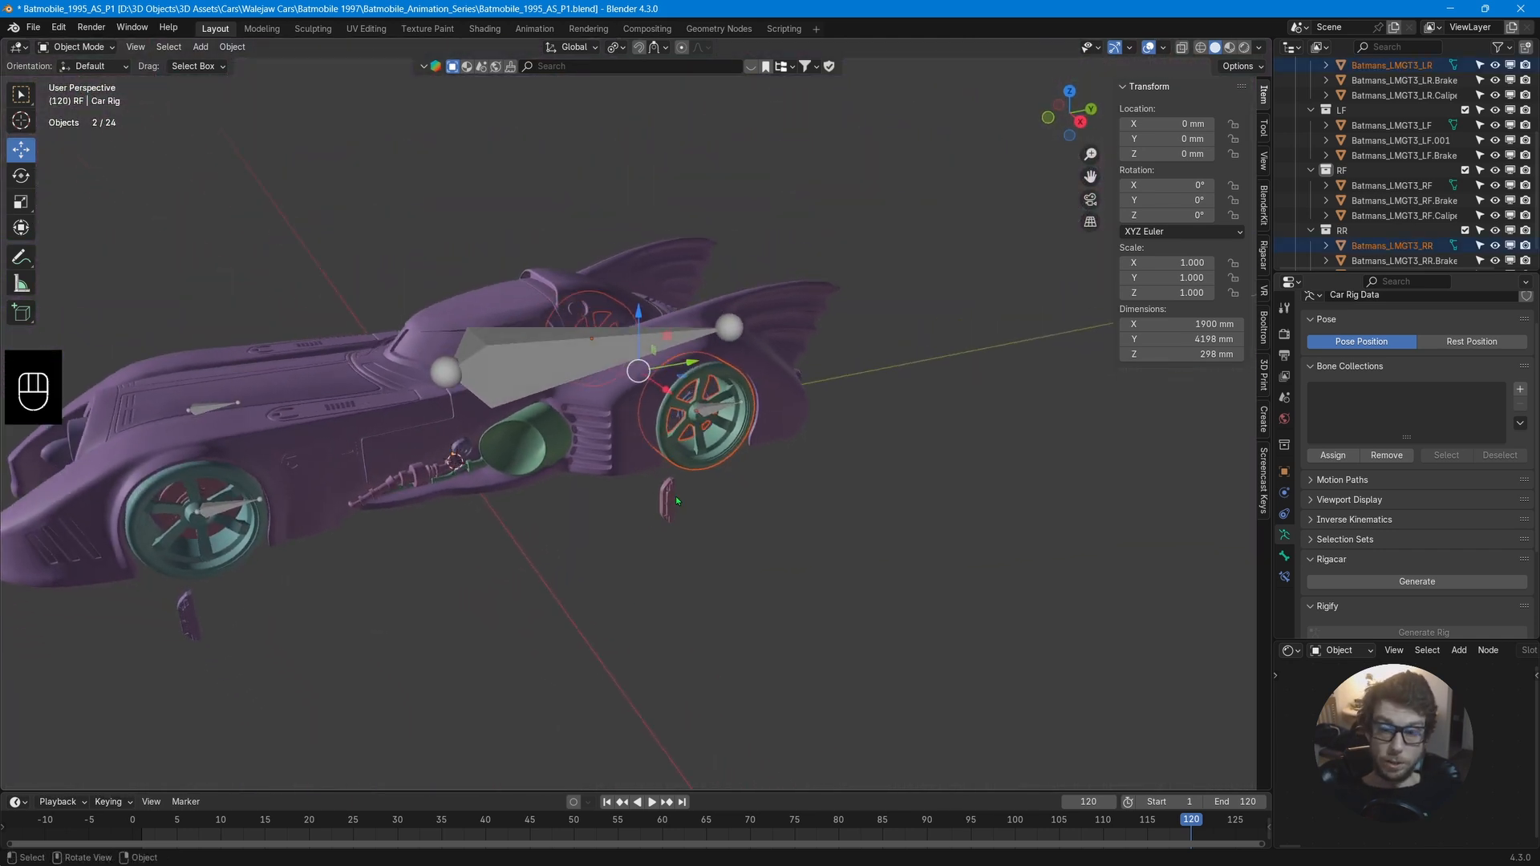
click(669, 503)
middle_drag(498, 564, 570, 498)
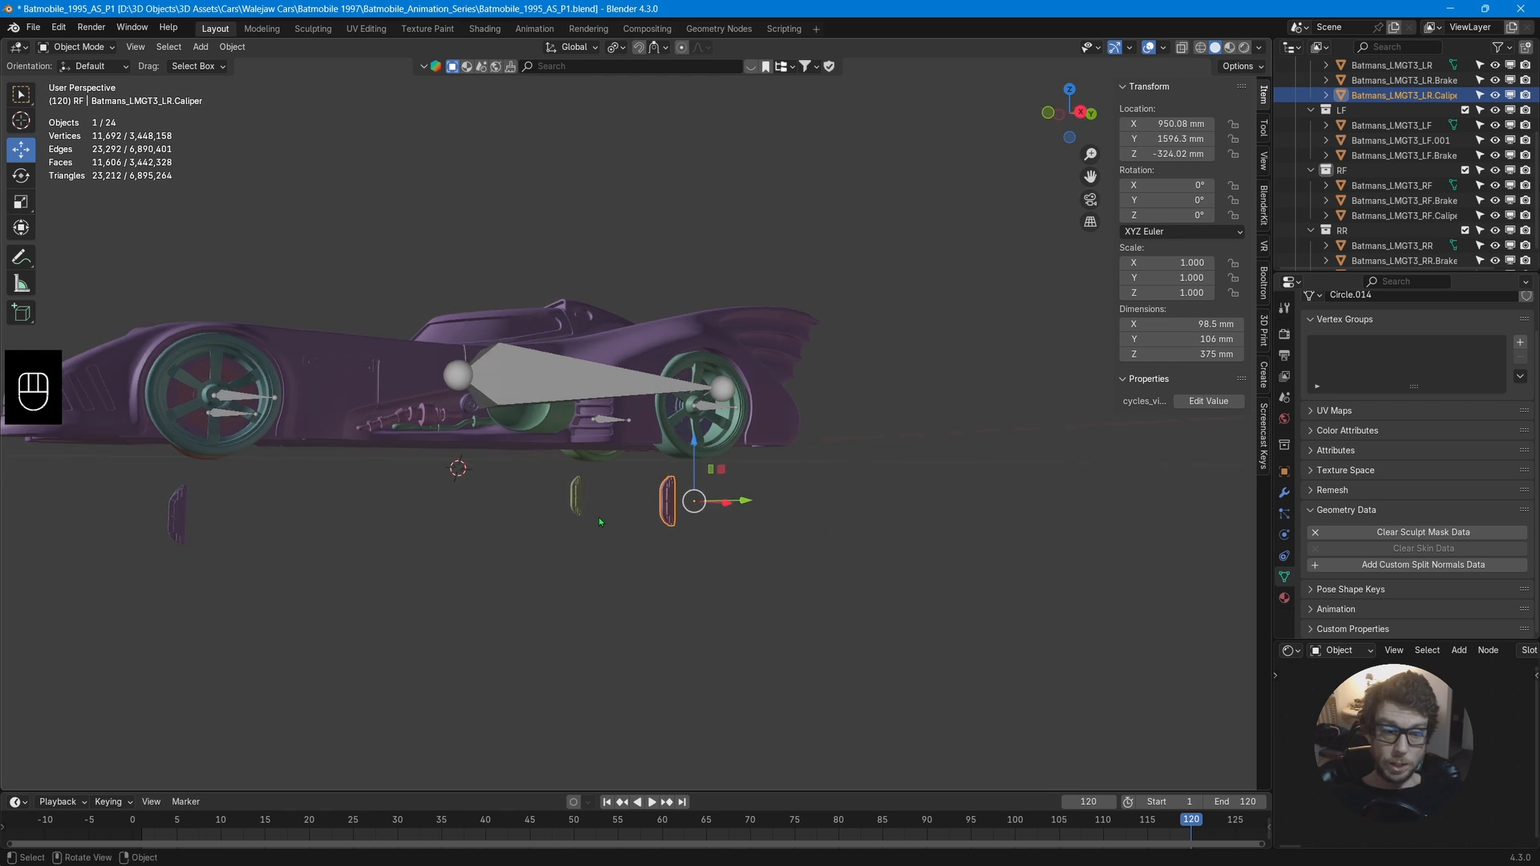
shift+click(570, 498)
shift+click(179, 516)
middle_drag(185, 517, 231, 515)
shift+click(142, 521)
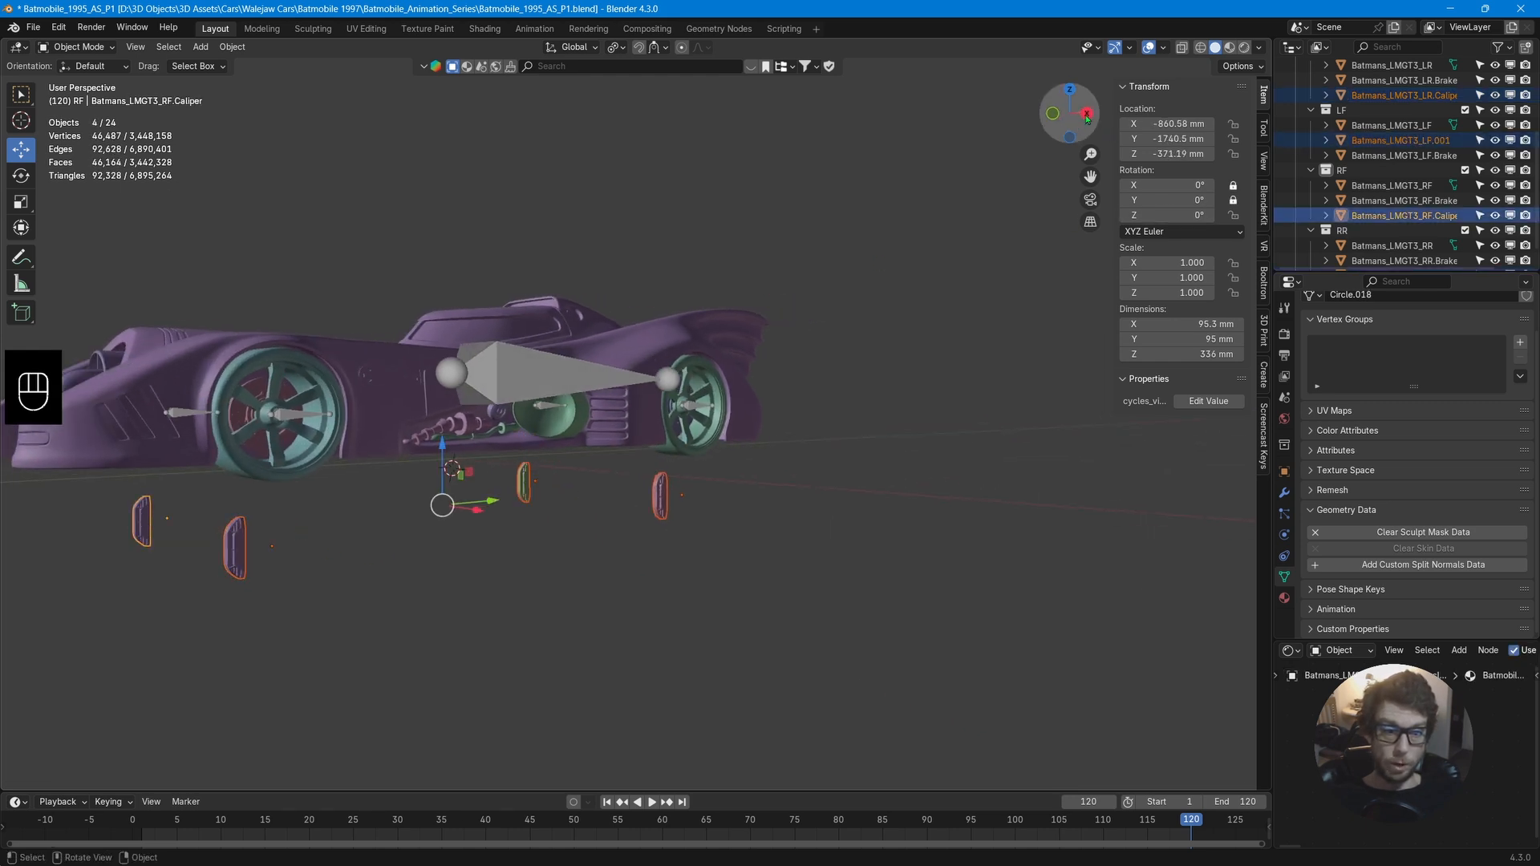
click(1052, 113)
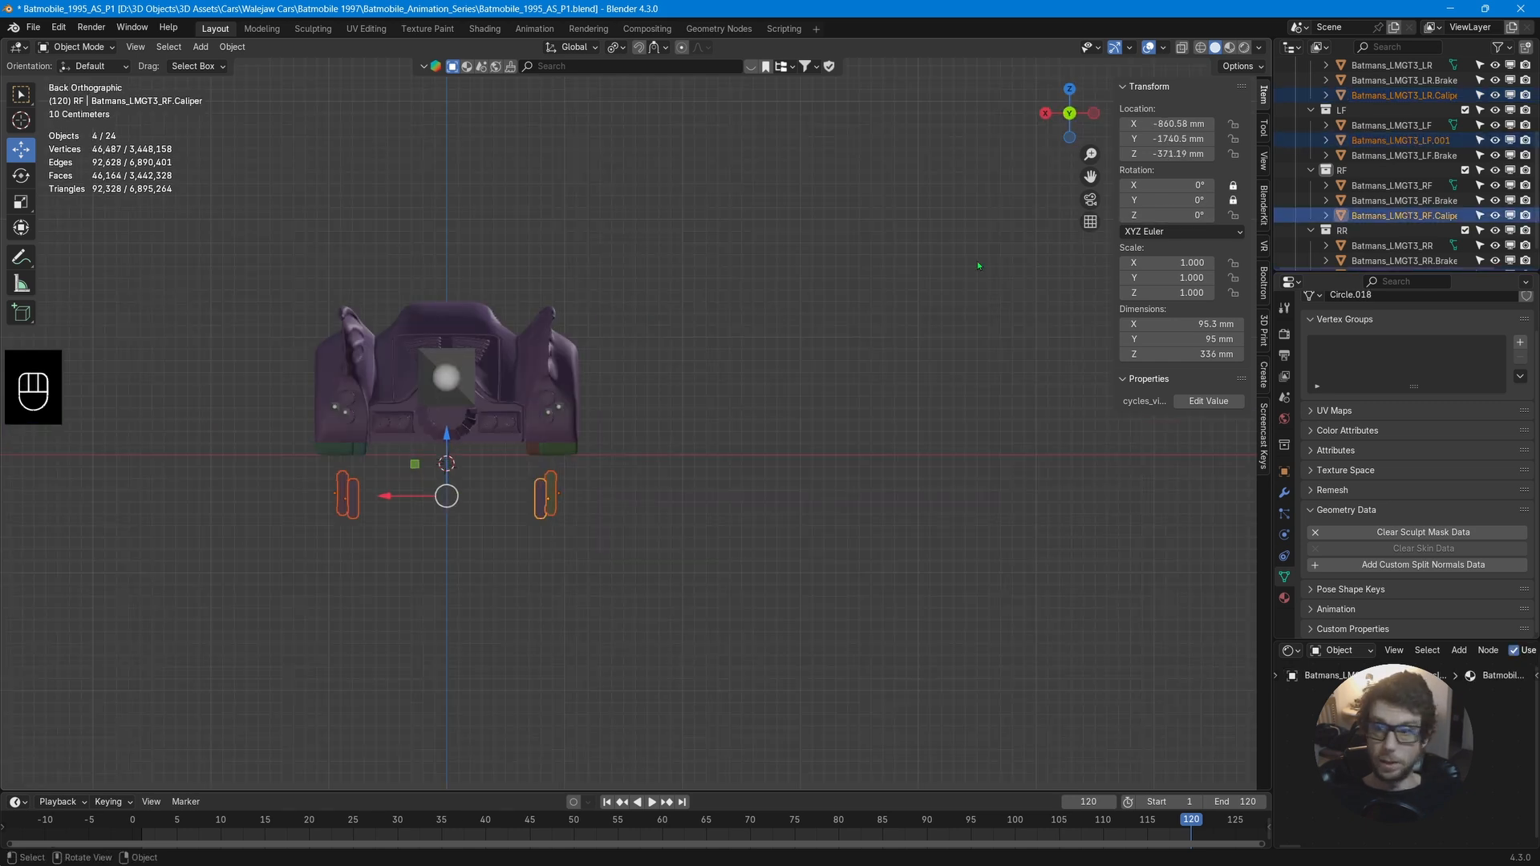
click(1047, 116)
scroll(591, 533, up, 7)
drag(36, 632, 35, 321)
shift+middle_drag(197, 472, 1222, 456)
scroll(729, 516, down, 5)
middle_drag(730, 517, 790, 562)
scroll(790, 562, down, 2)
middle_drag(975, 509, 849, 529)
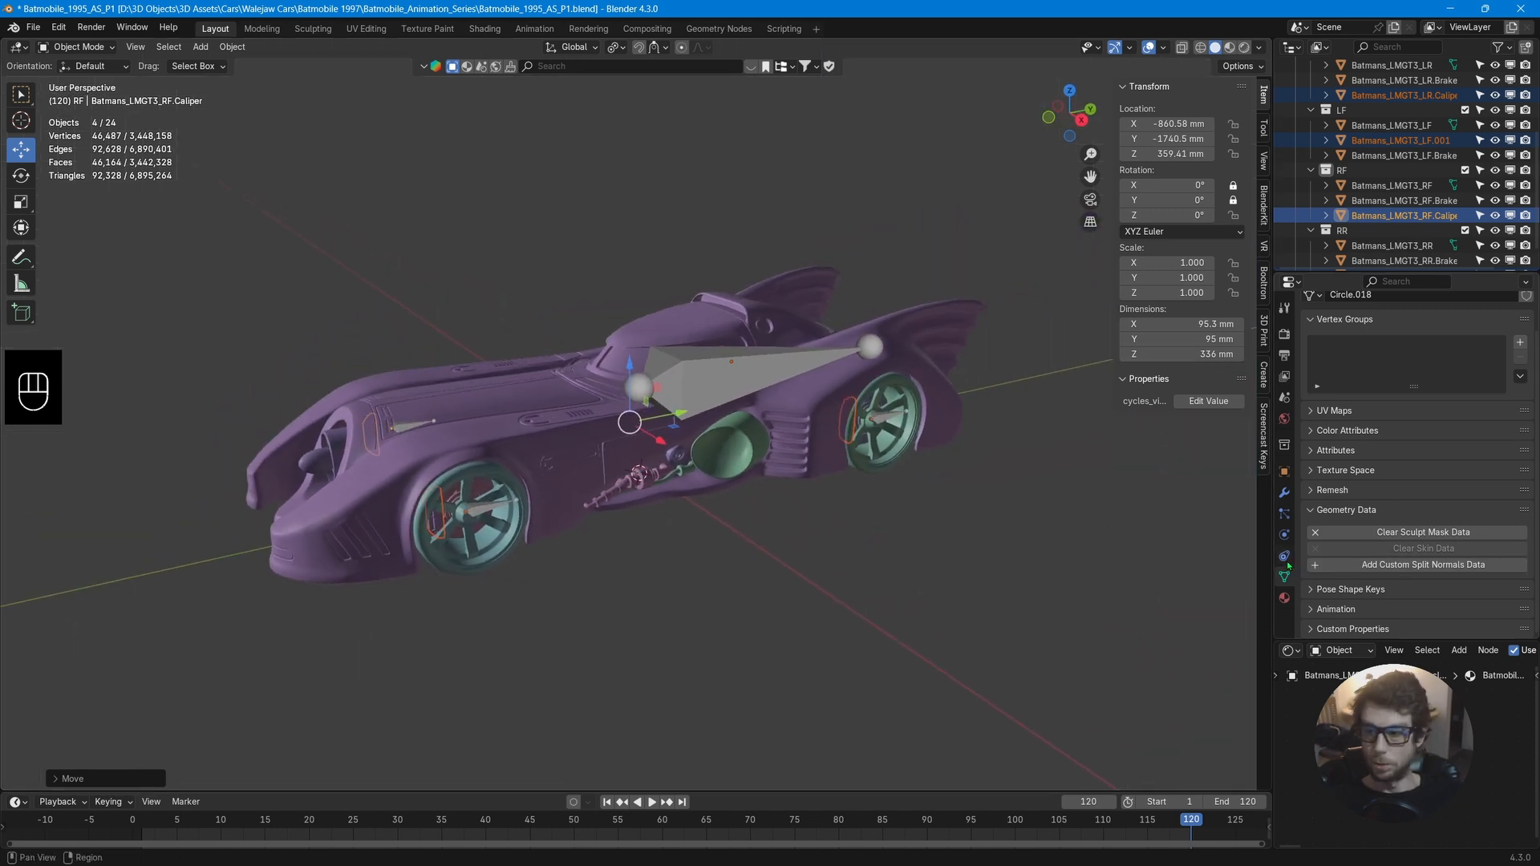
Select the armature and generate the Rigacar rig, checking it in the side view.
click(763, 373)
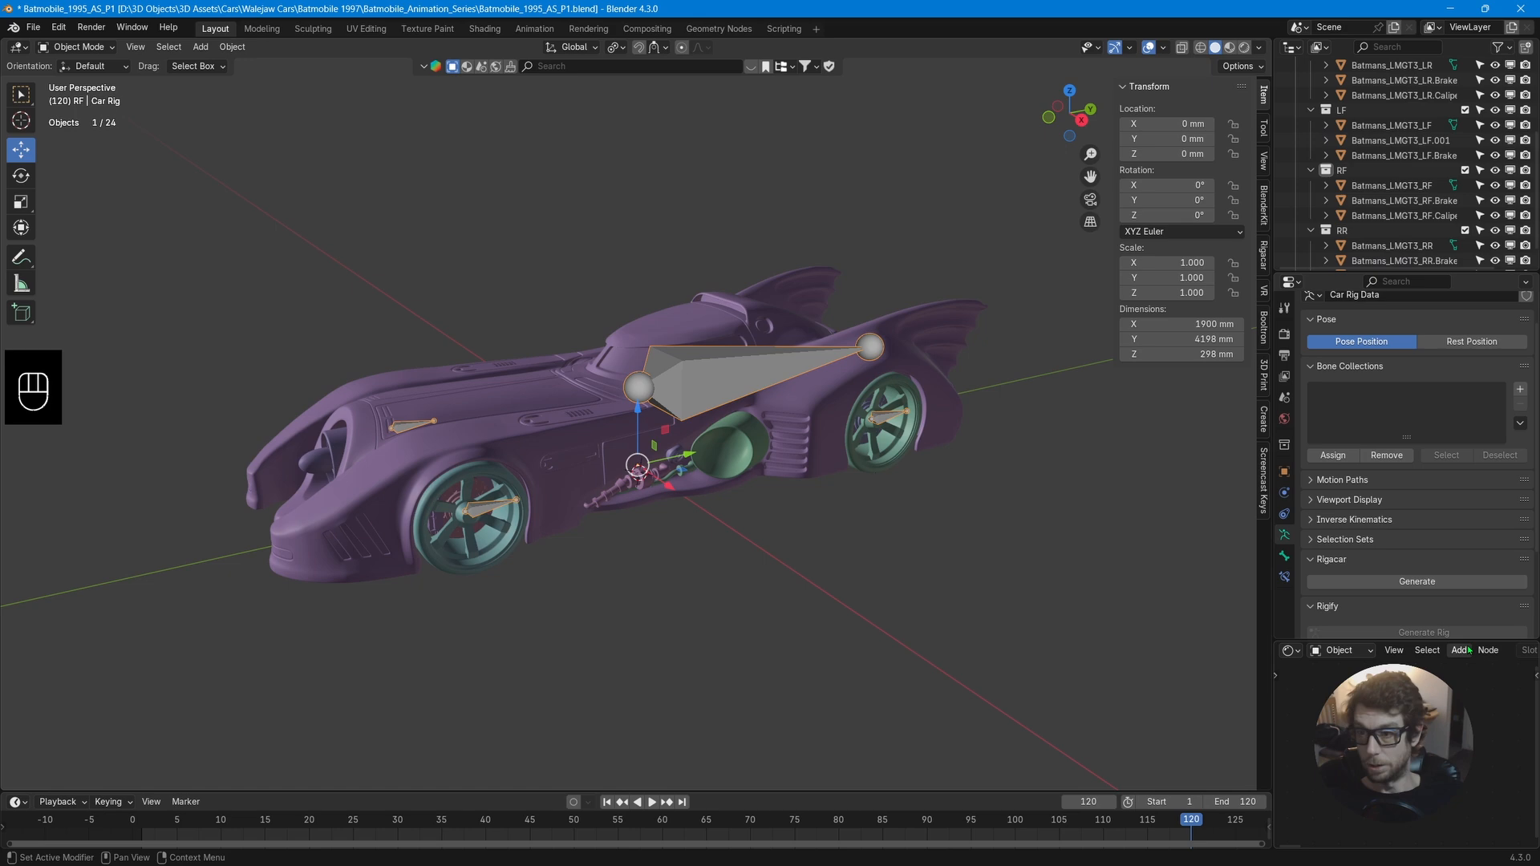
click(1419, 584)
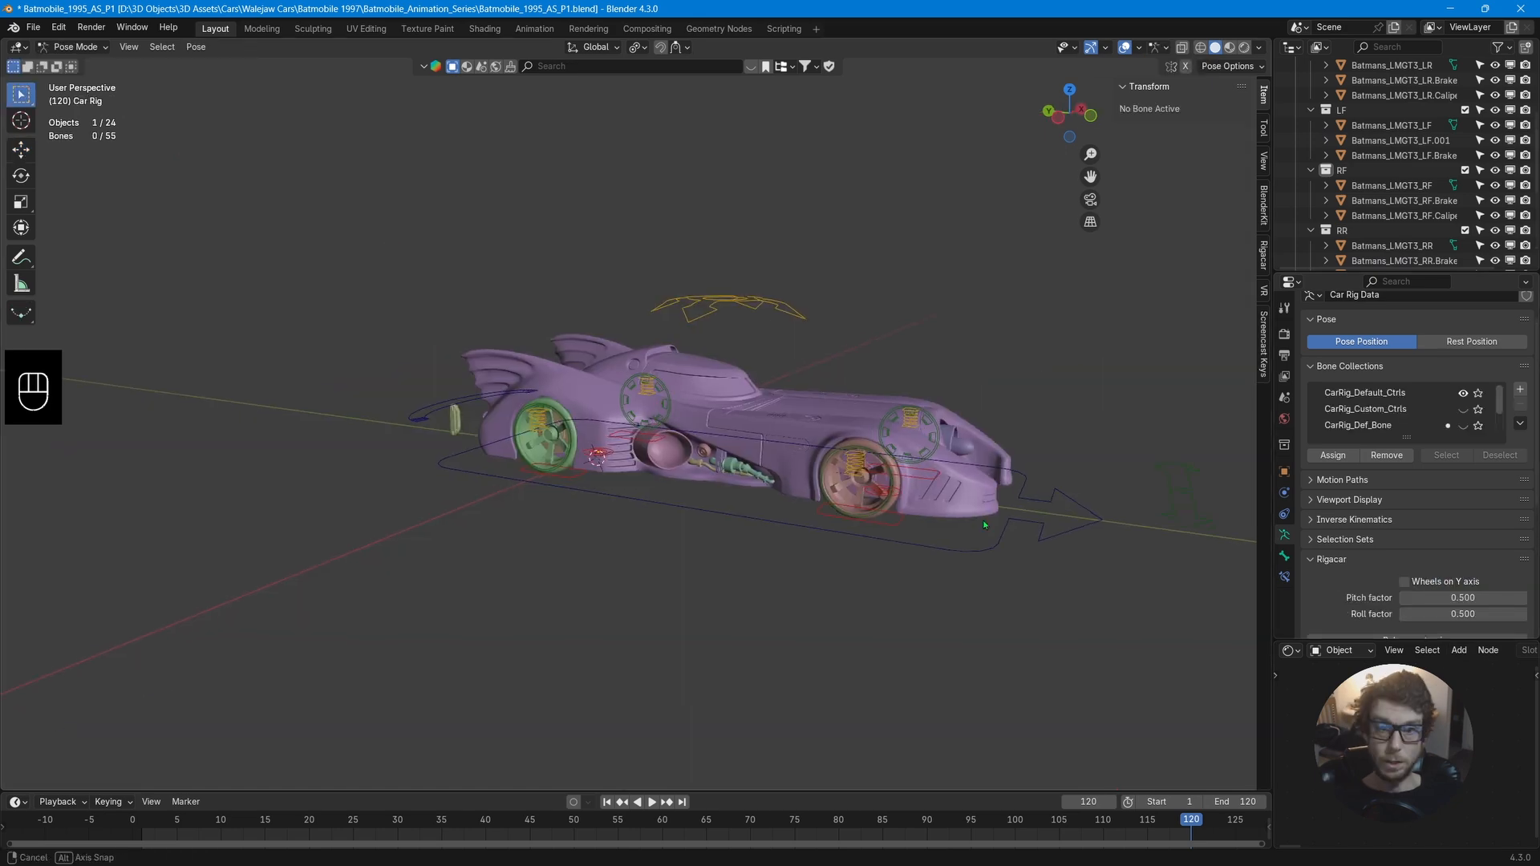
middle_drag(1003, 513, 663, 536)
scroll(706, 566, up, 5)
click(1068, 116)
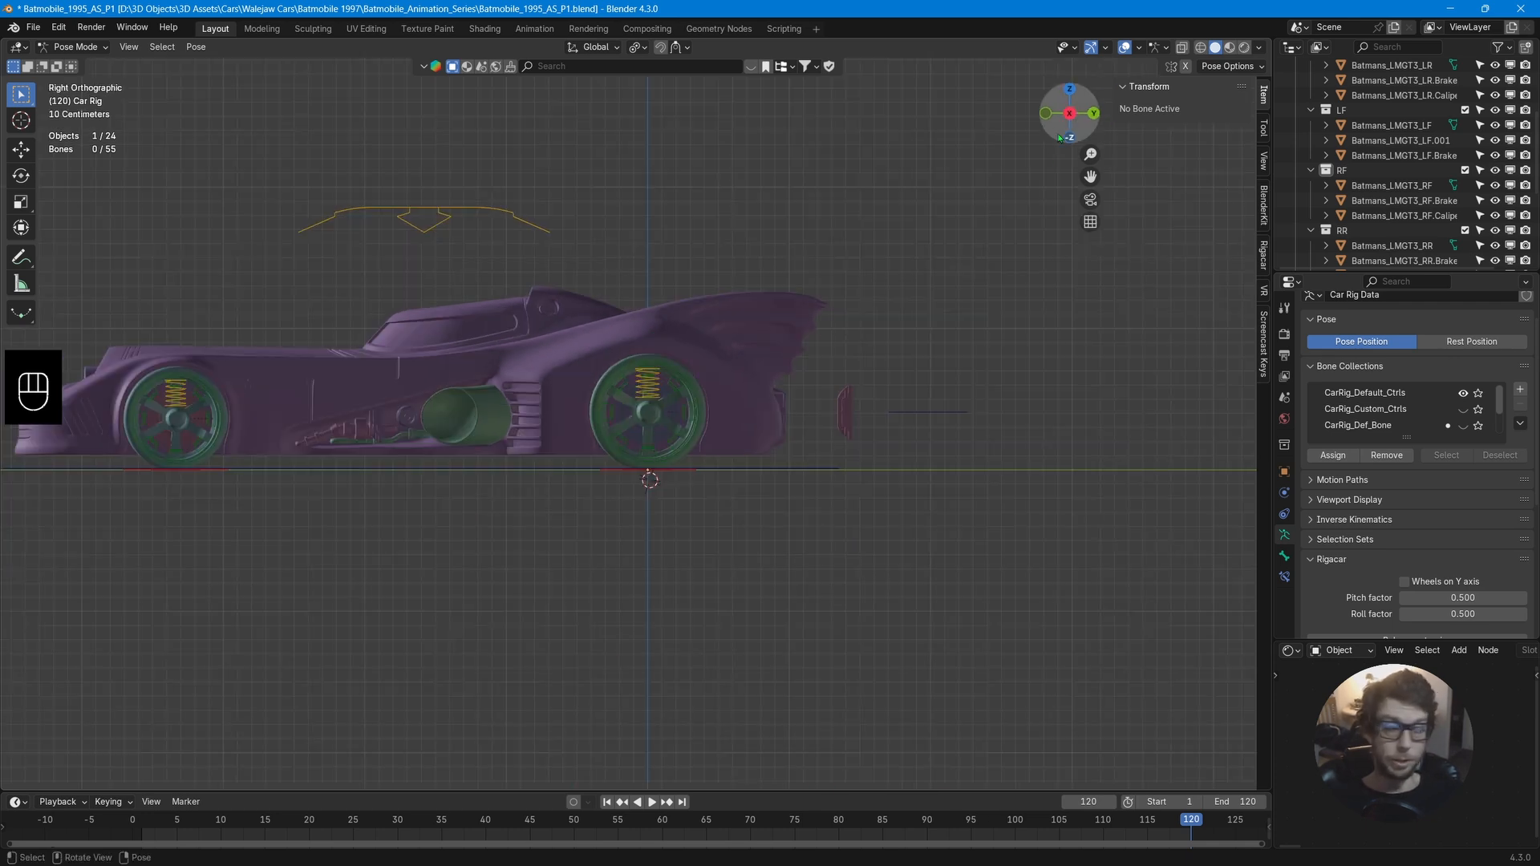
scroll(855, 397, up, 2)
shift+middle_drag(784, 437, 1093, 483)
scroll(1094, 484, down, 1)
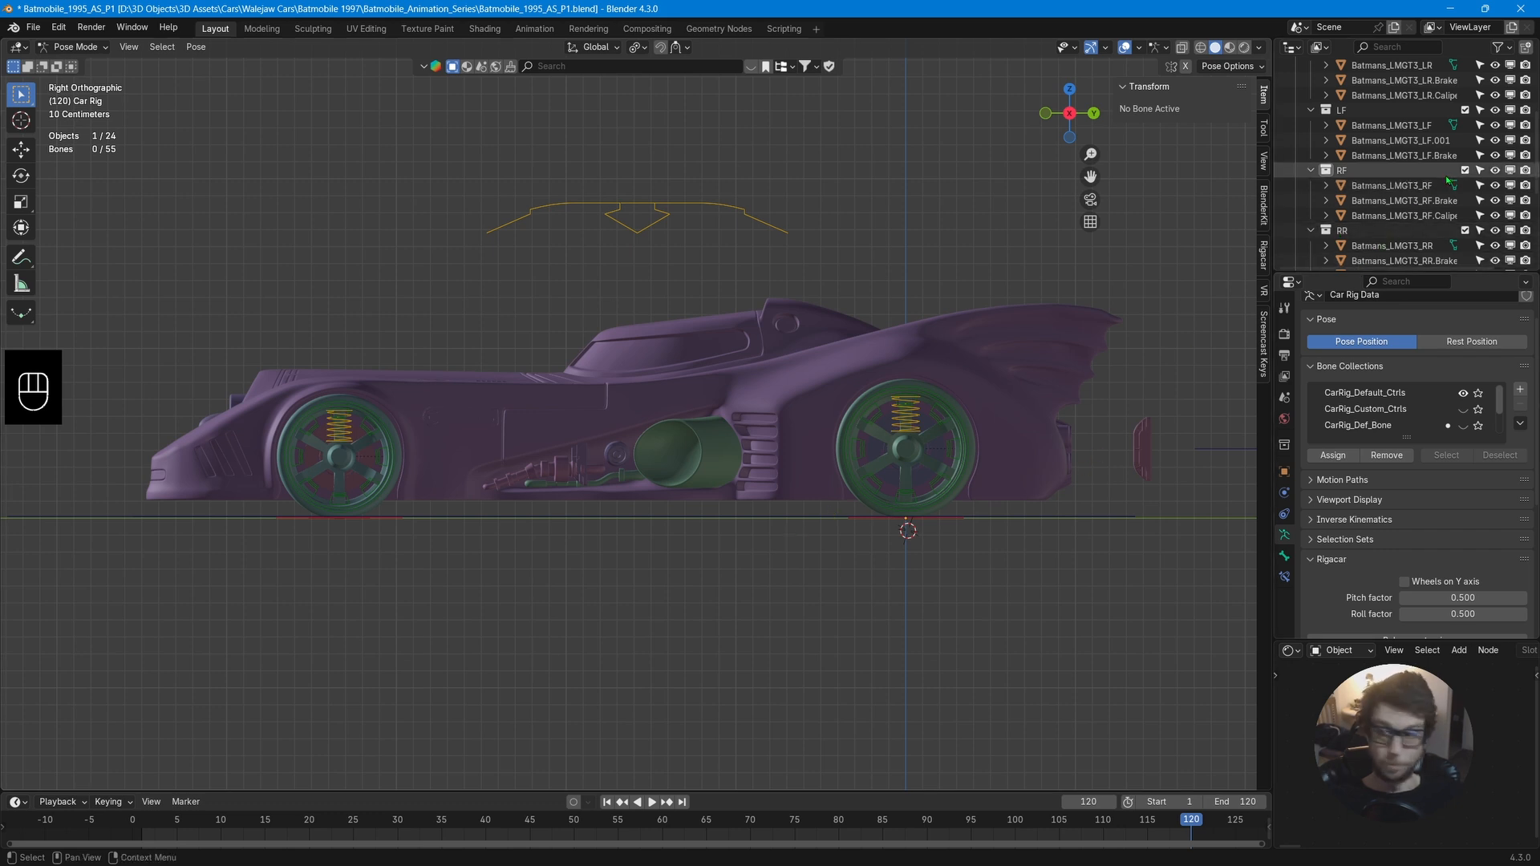
scroll(1405, 168, up, 1)
Rename the LF.001 mesh to Batmans_LMGT3_LF.cALIPER.
double_click(1406, 156)
key(BackSpace)
key(BackSpace)
key(BackSpace)
key(BackSpace)
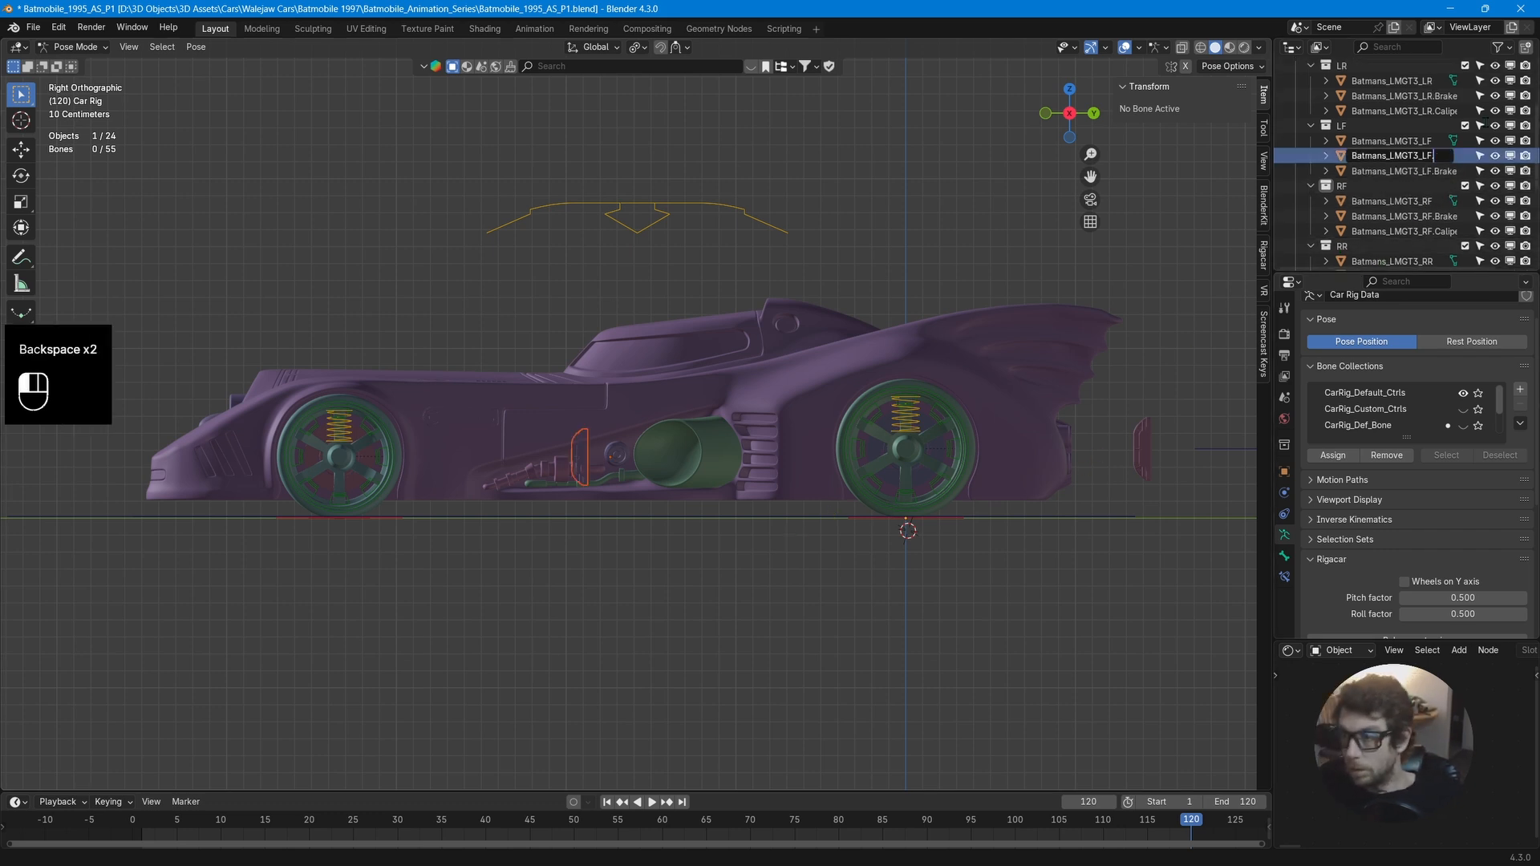
text(.cALIPER)
key(Return)
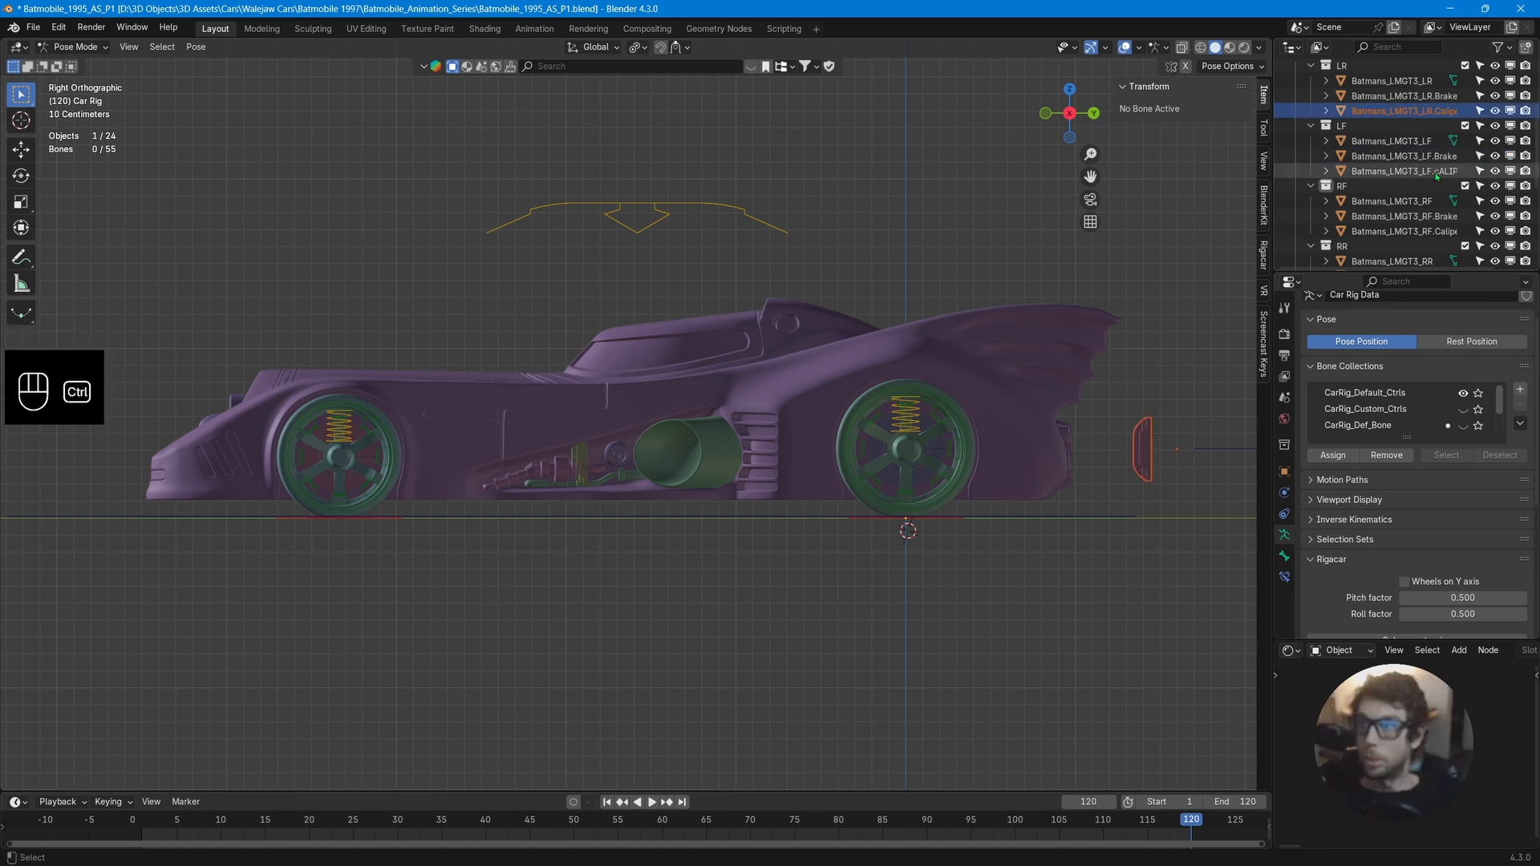
Switch to Object Mode and parent the left front brake caliper to the left front wheel object.
ctrl+click(1429, 231)
scroll(1425, 221, down, 2)
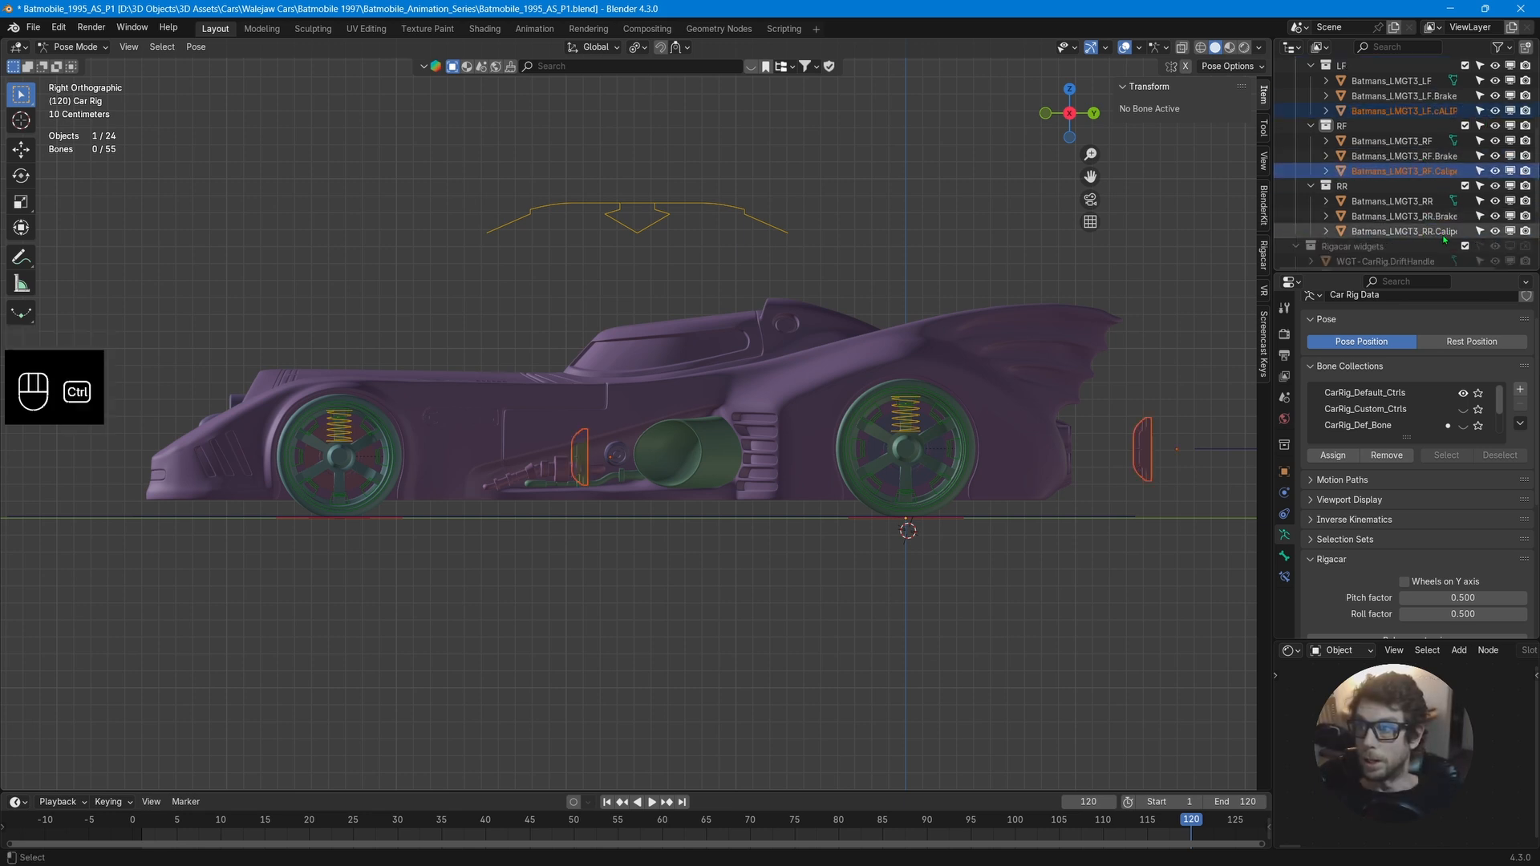
ctrl+click(1425, 232)
key(ctrl+Tab)
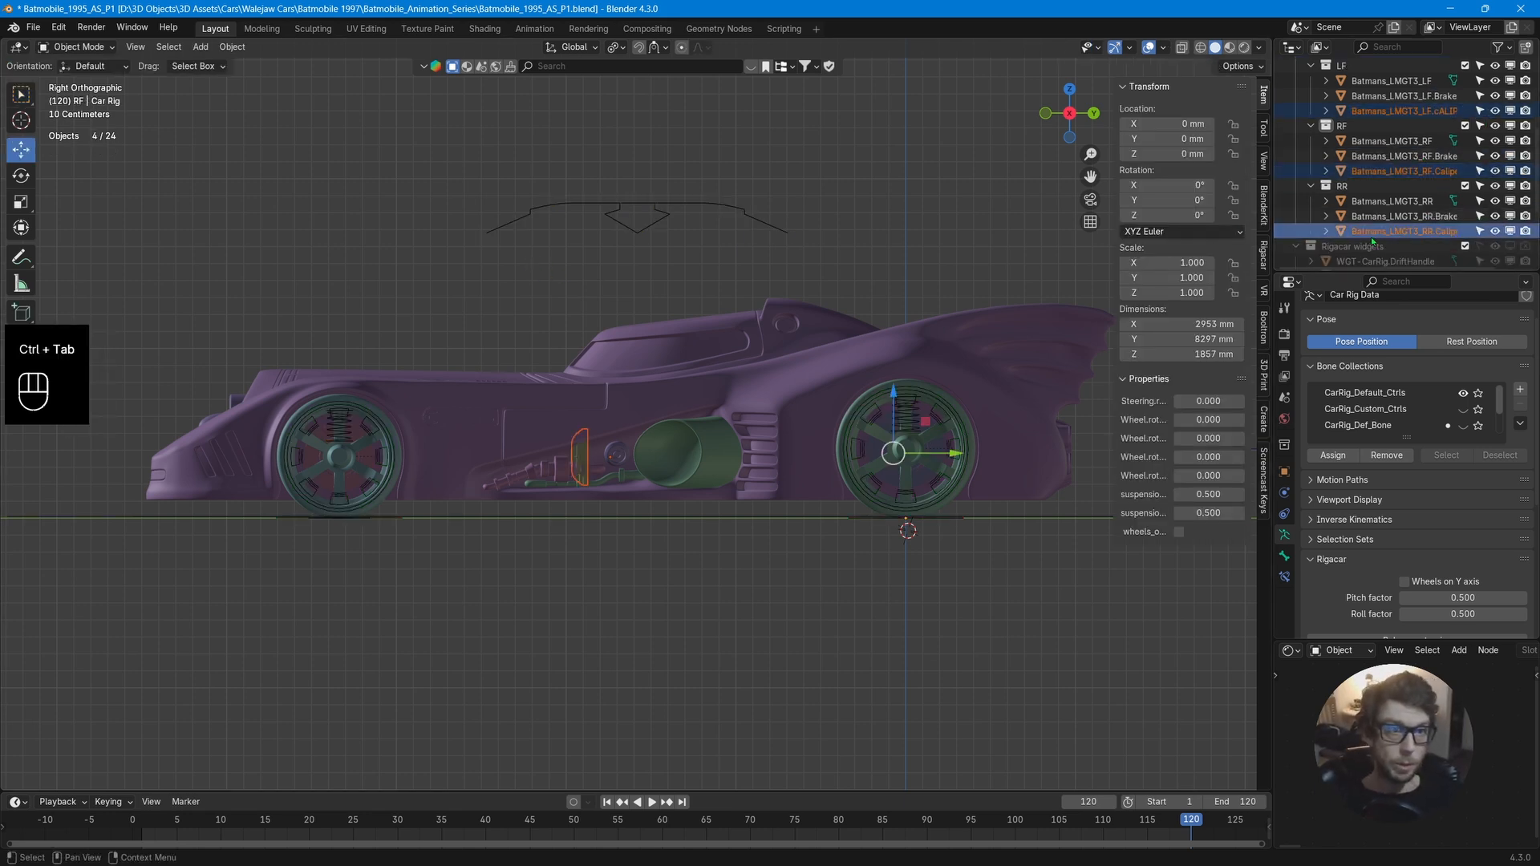
ctrl+click(1383, 232)
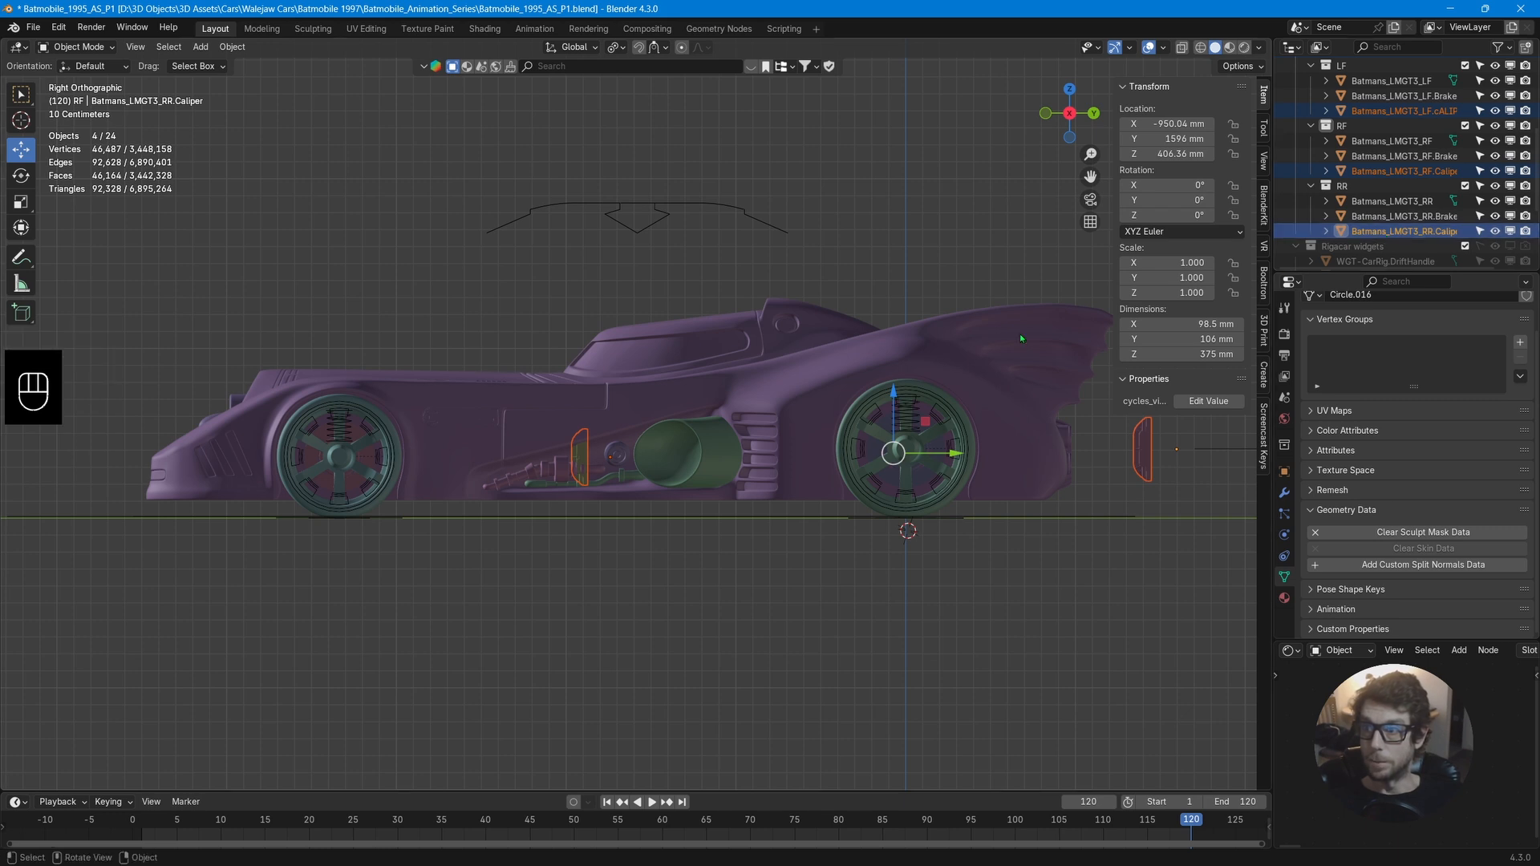
drag(904, 468, 683, 477)
scroll(721, 501, up, 9)
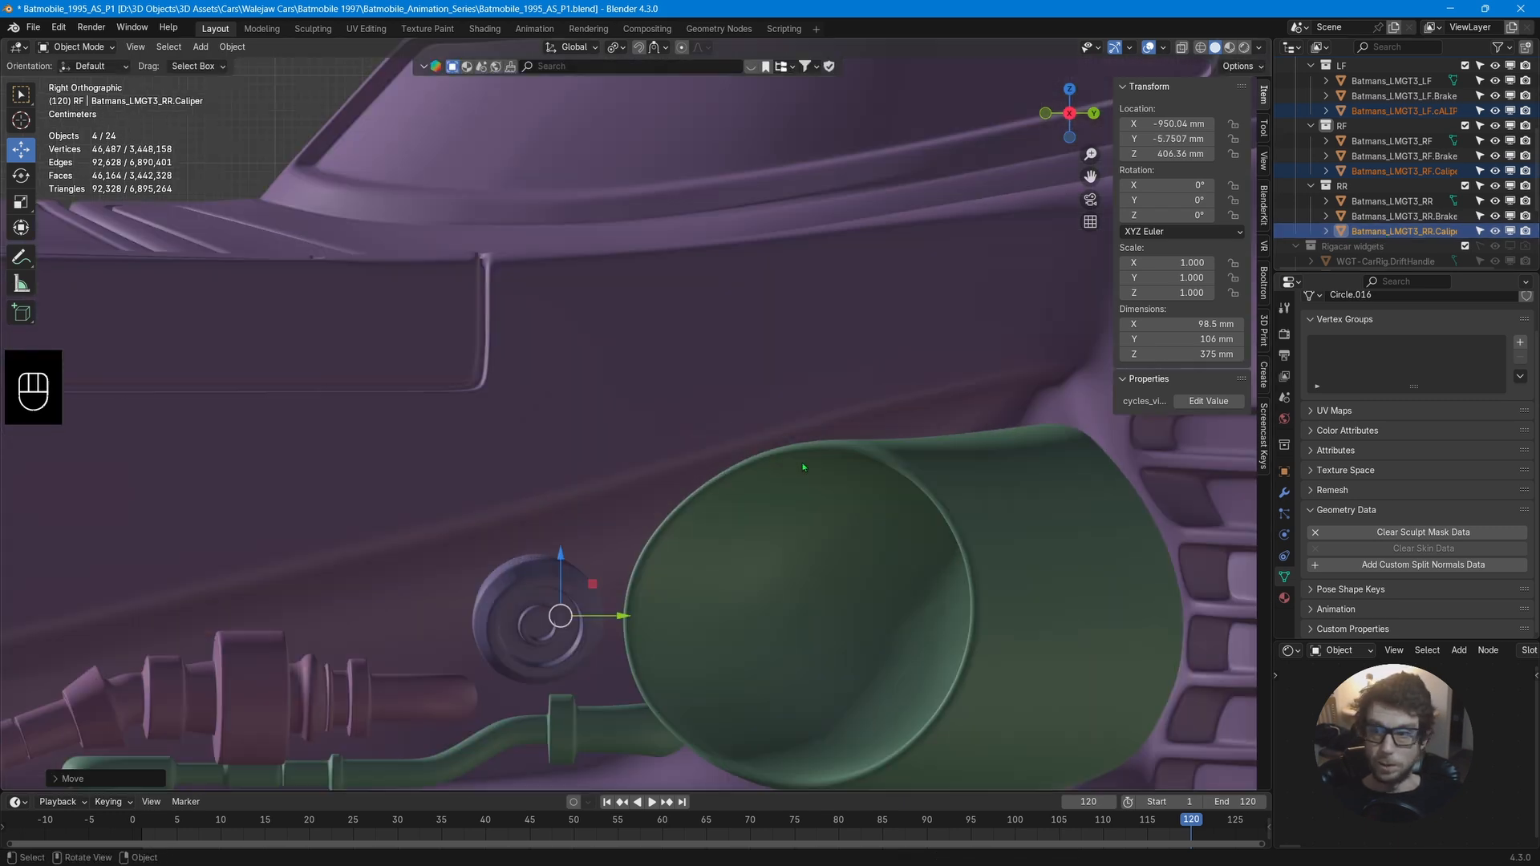
shift+middle_drag(899, 454, 1127, 314)
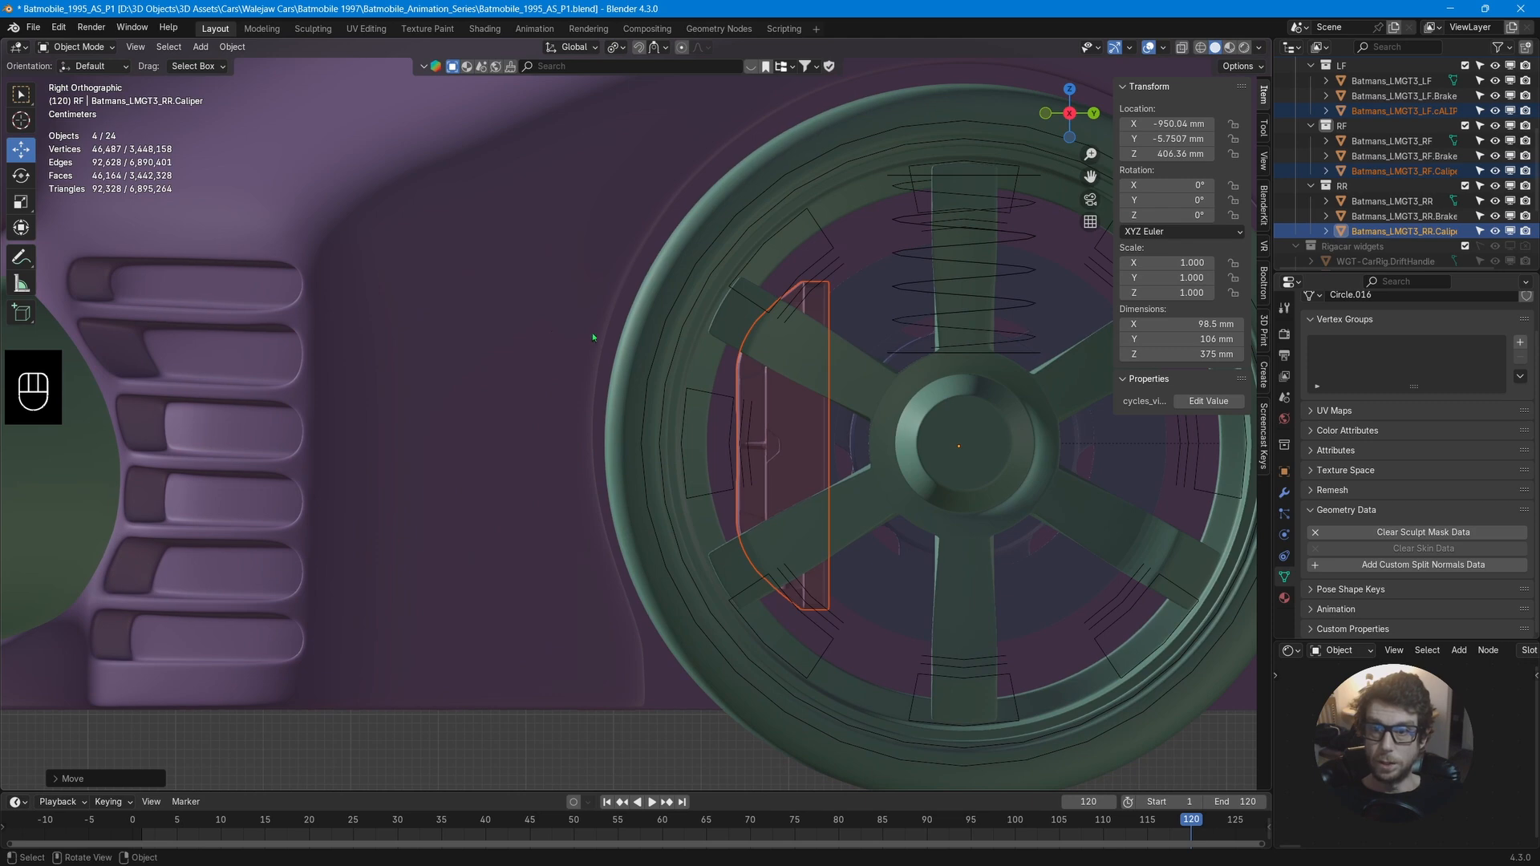
scroll(593, 337, down, 8)
middle_drag(429, 397, 594, 367)
click(282, 490)
middle_drag(499, 505, 307, 561)
shift+click(312, 559)
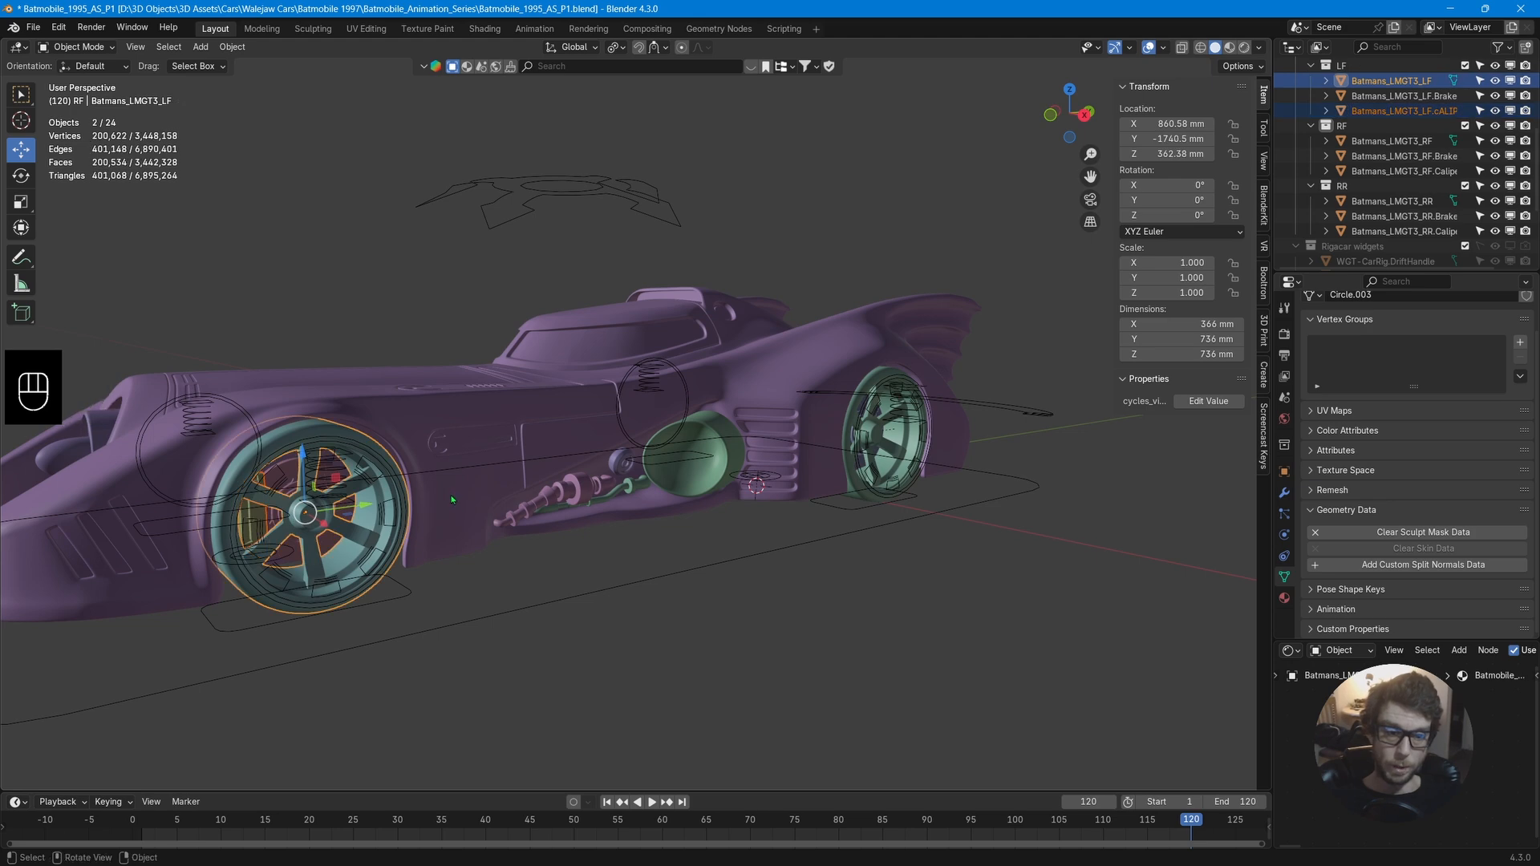
scroll(455, 502, up, 3)
shift+middle_drag(456, 501, 752, 445)
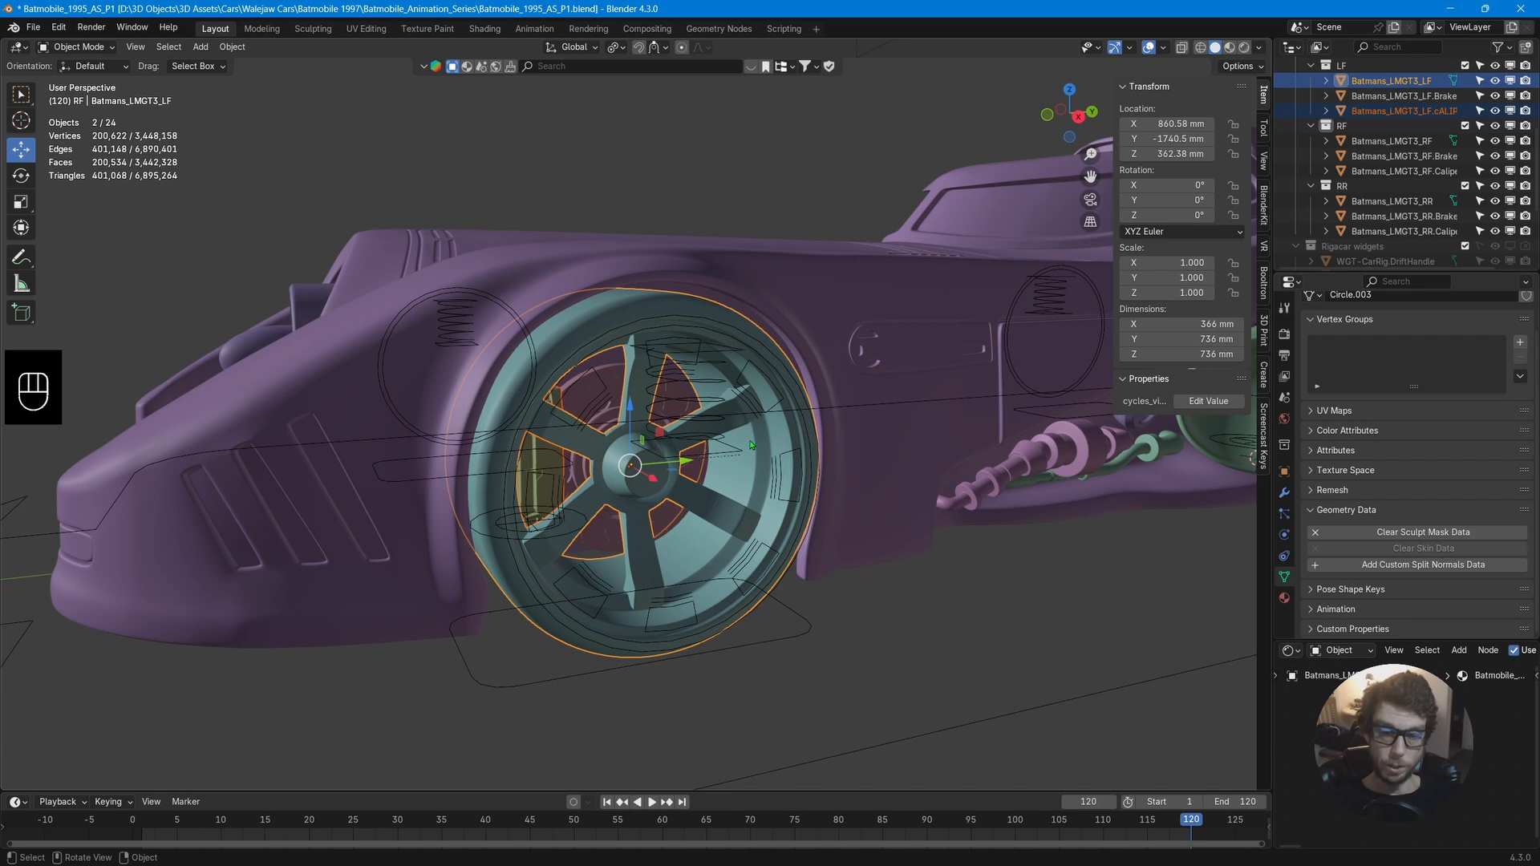
key(ctrl+p)
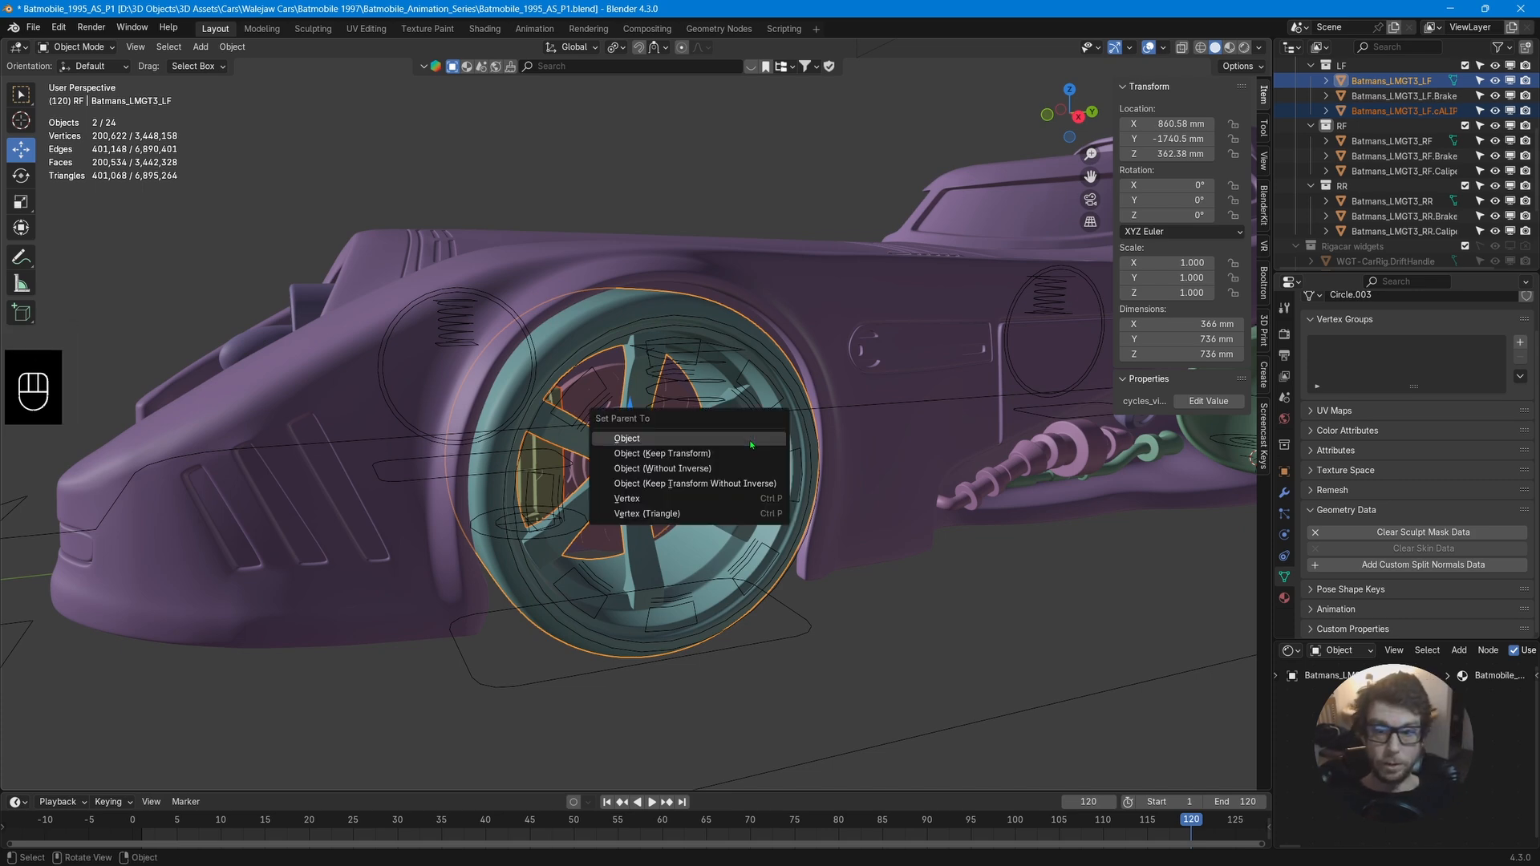
click(752, 445)
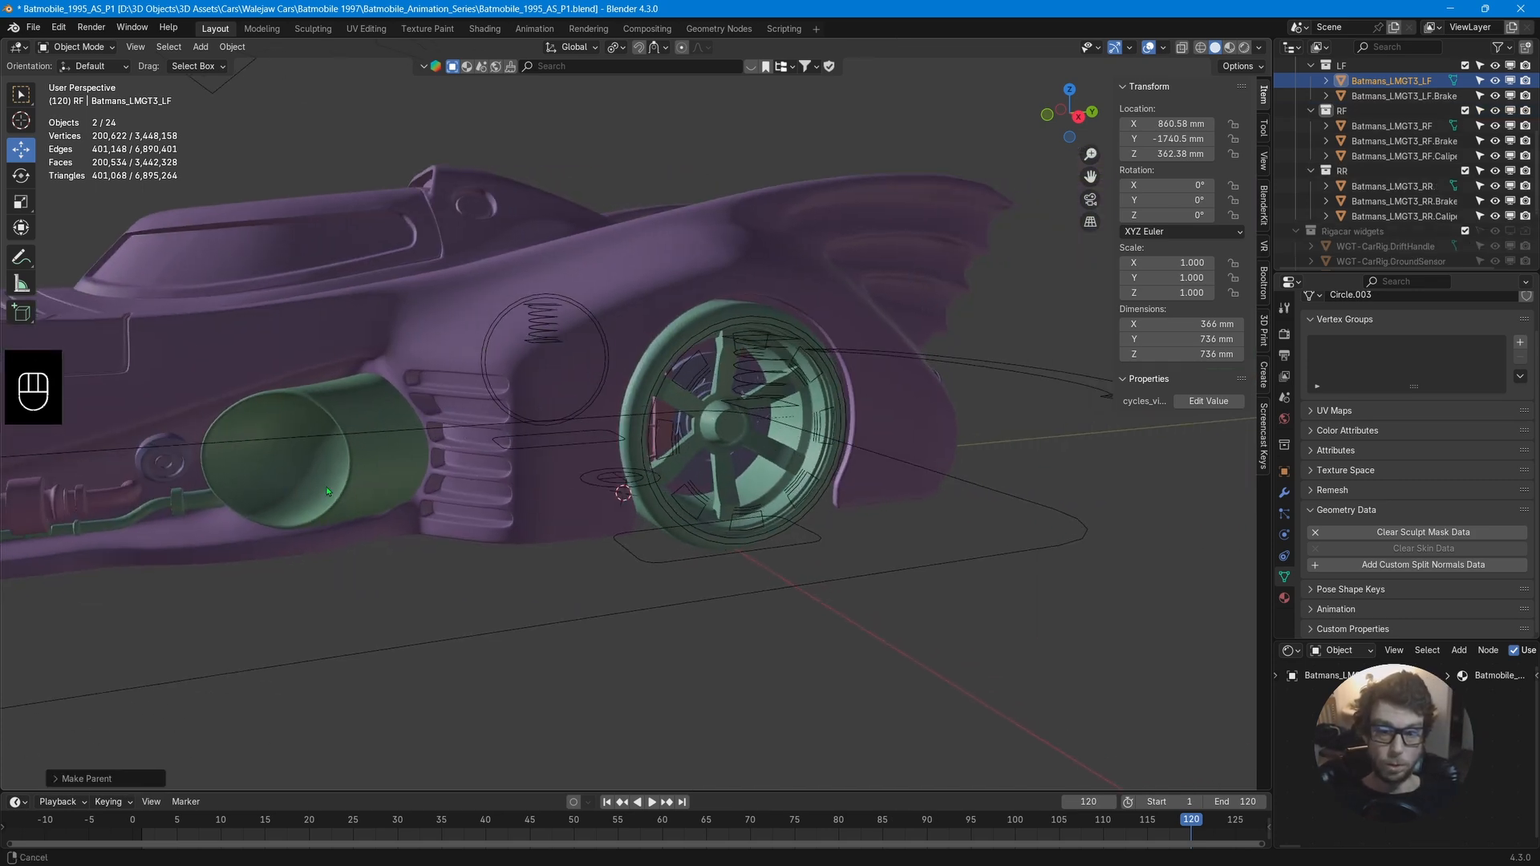
Parent the left rear and right front brake calipers to their respective wheel objects.
scroll(762, 481, up, 3)
click(773, 523)
shift+click(882, 622)
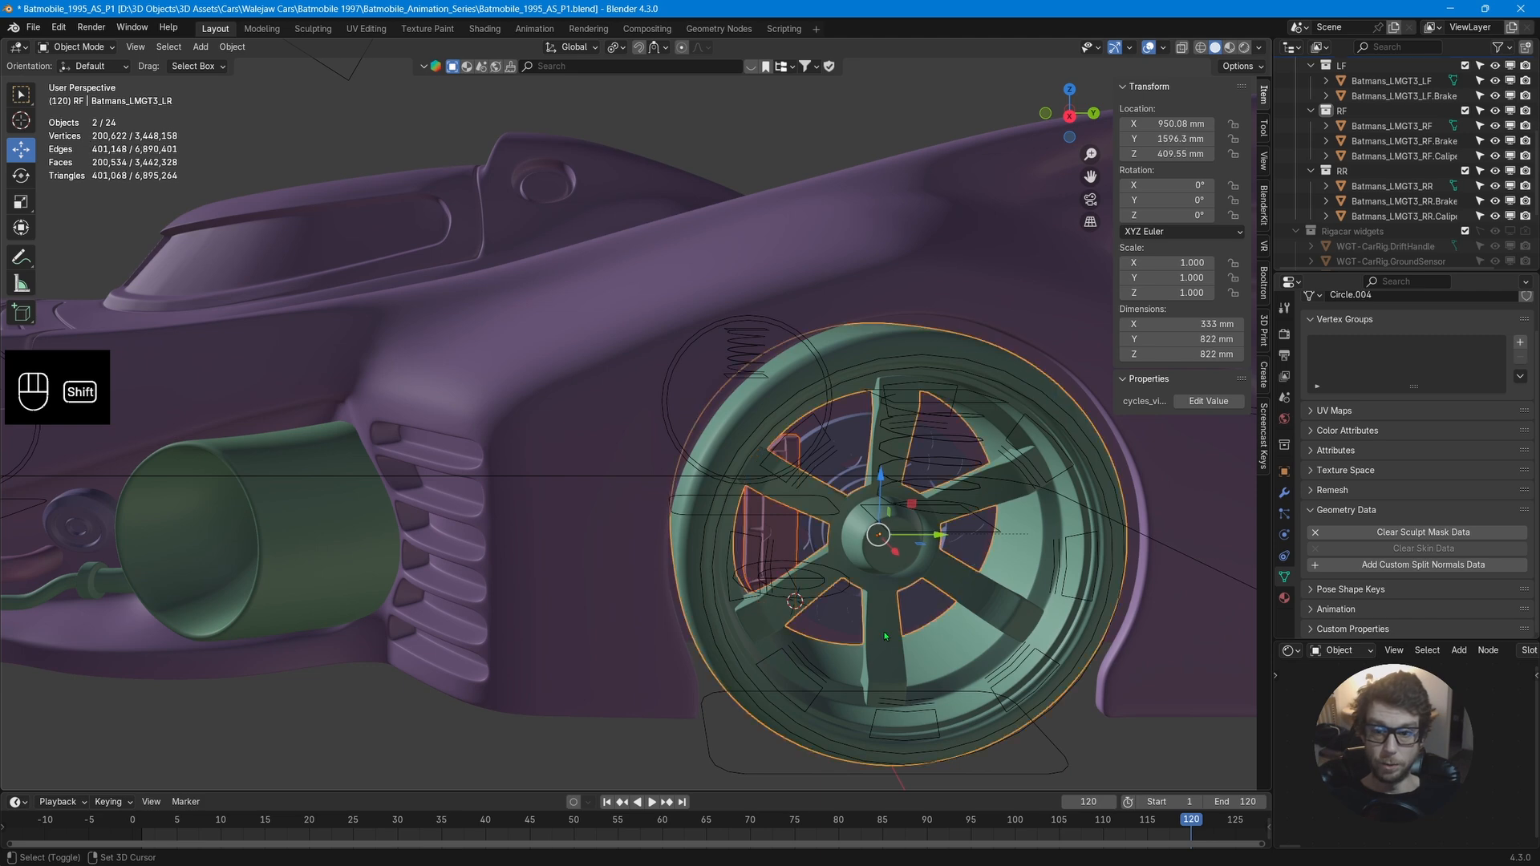
key(ctrl+p)
click(886, 636)
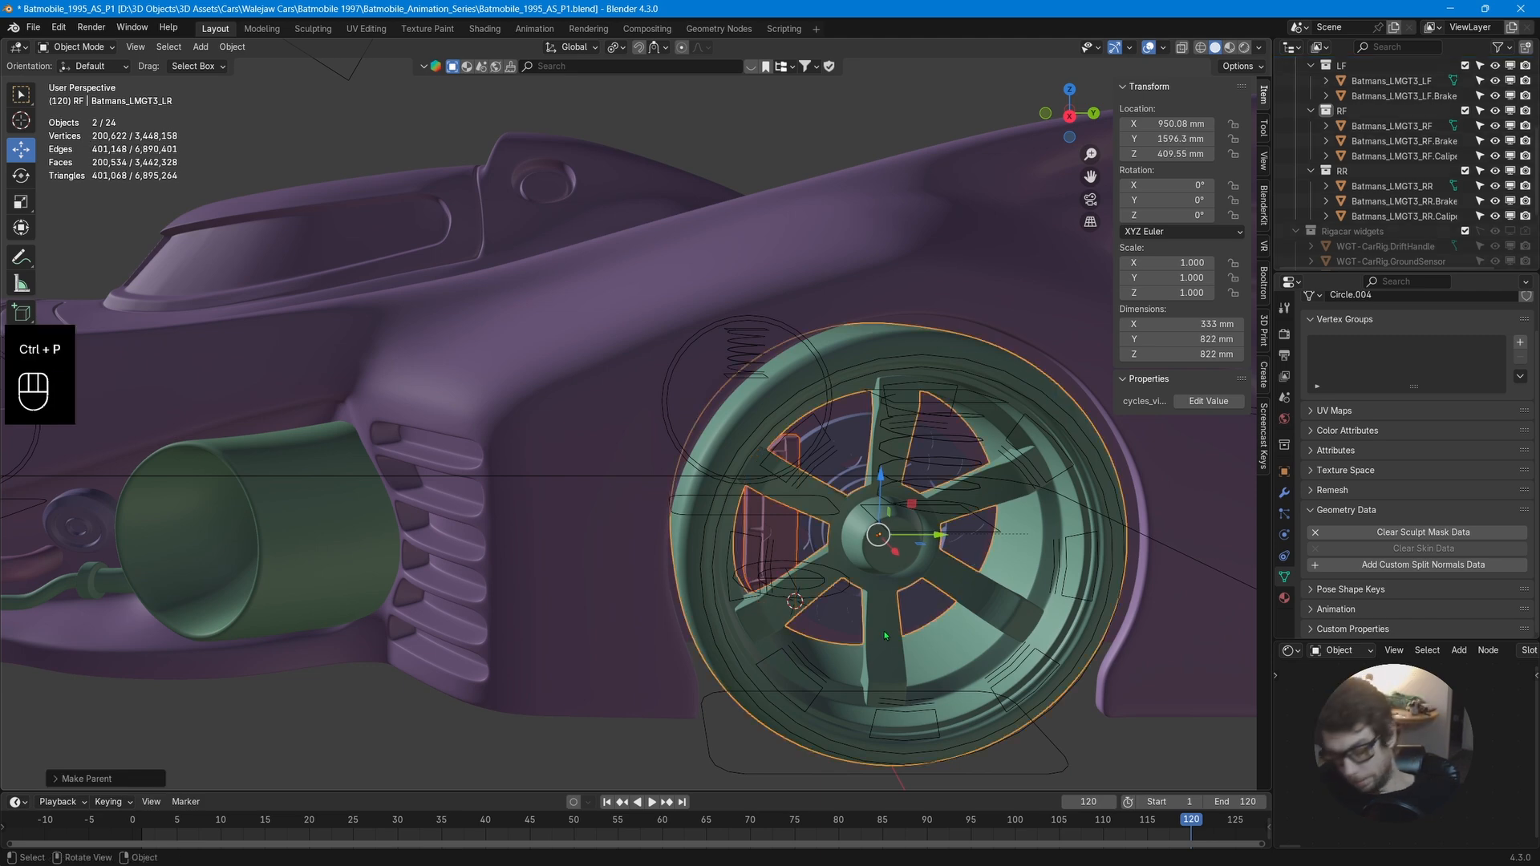
key(ctrl+p)
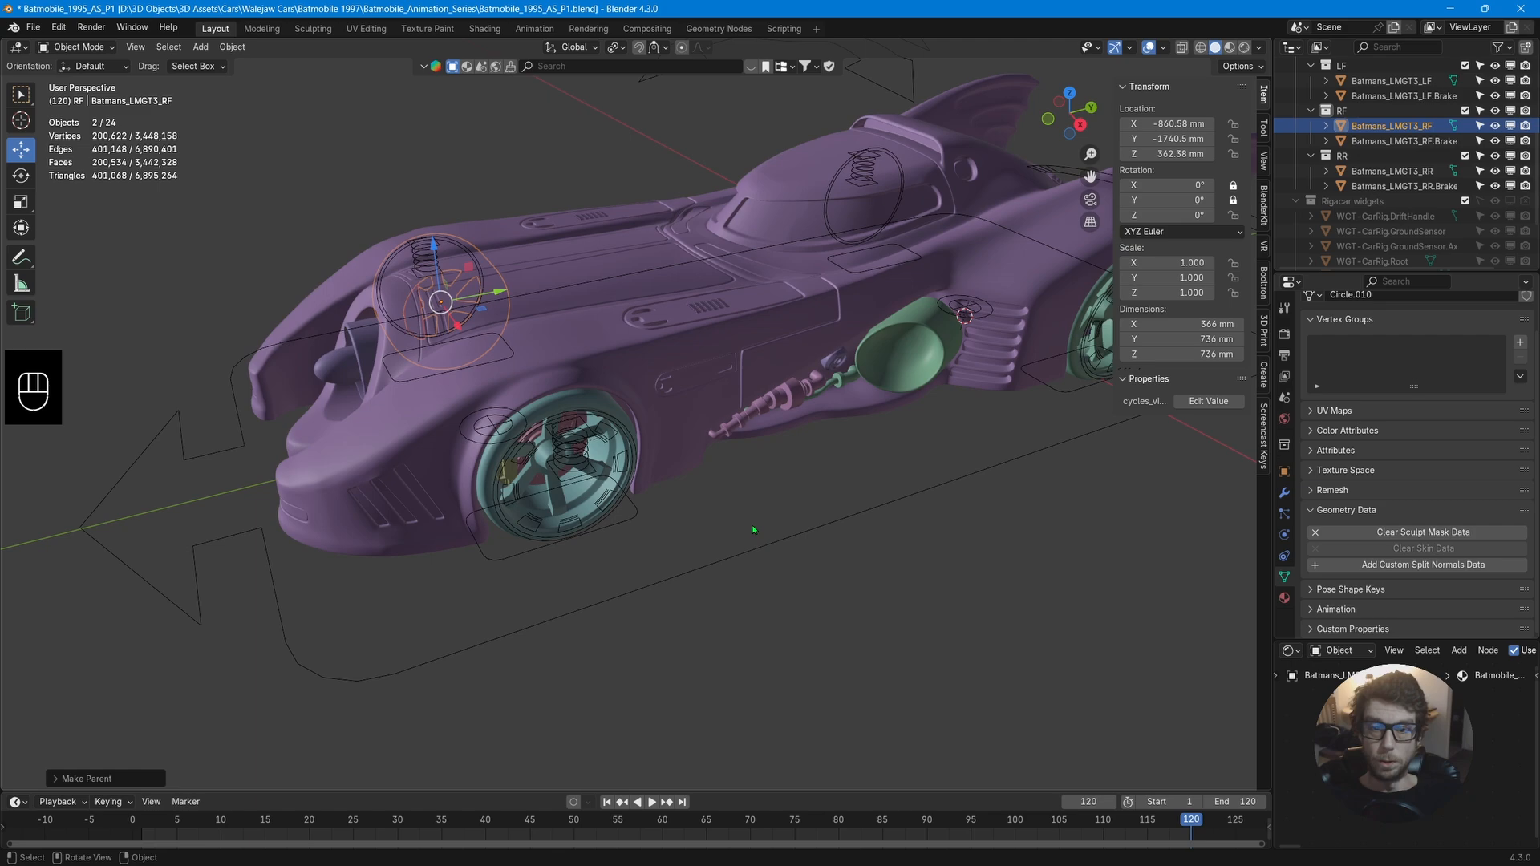
click(754, 547)
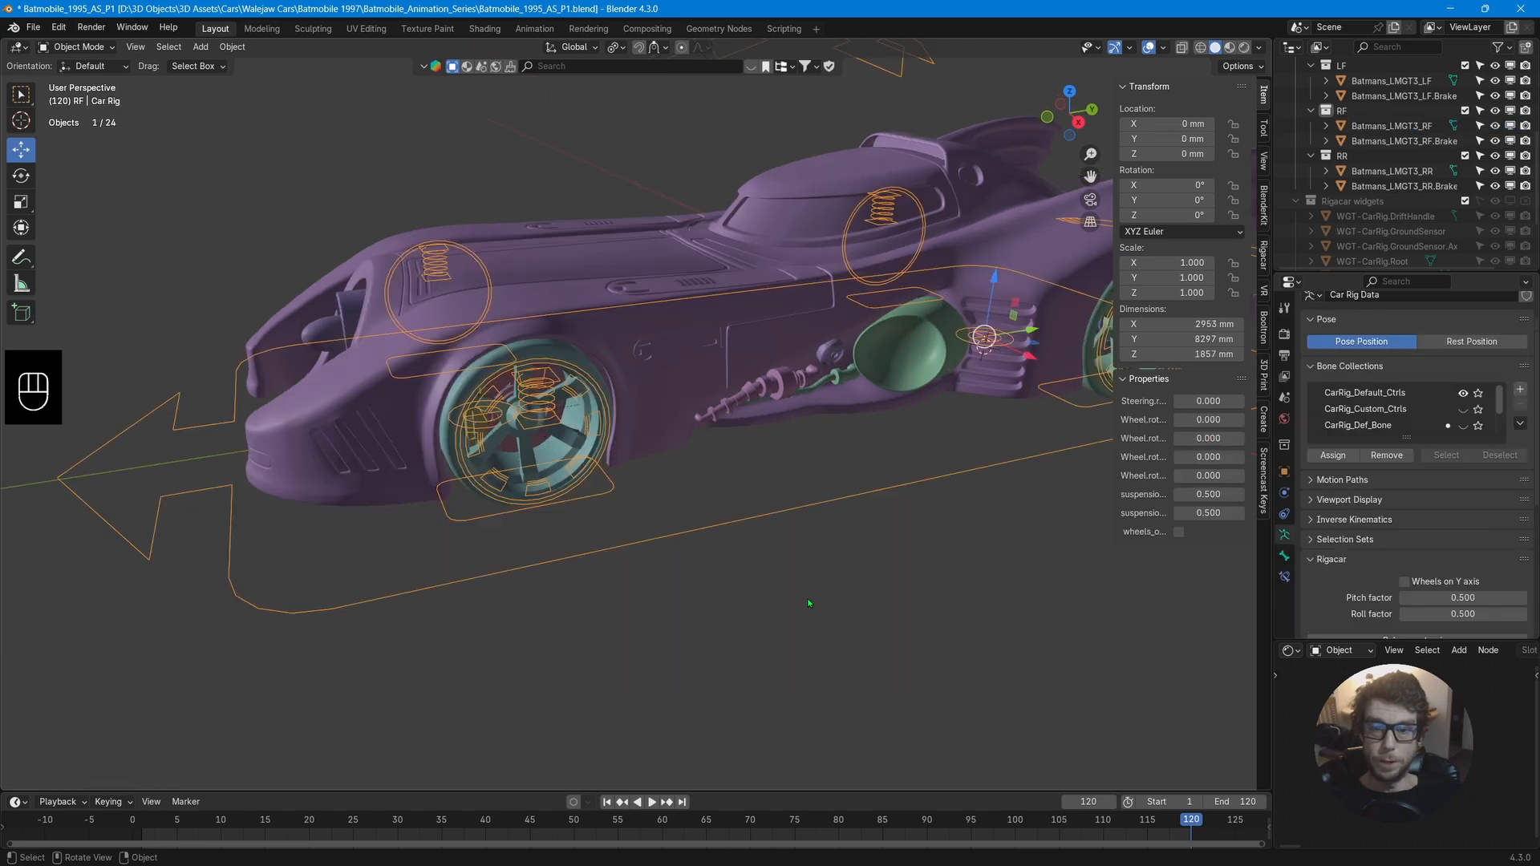
Try moving the car rig and its root bone along Y, cancelling each move.
key(g)
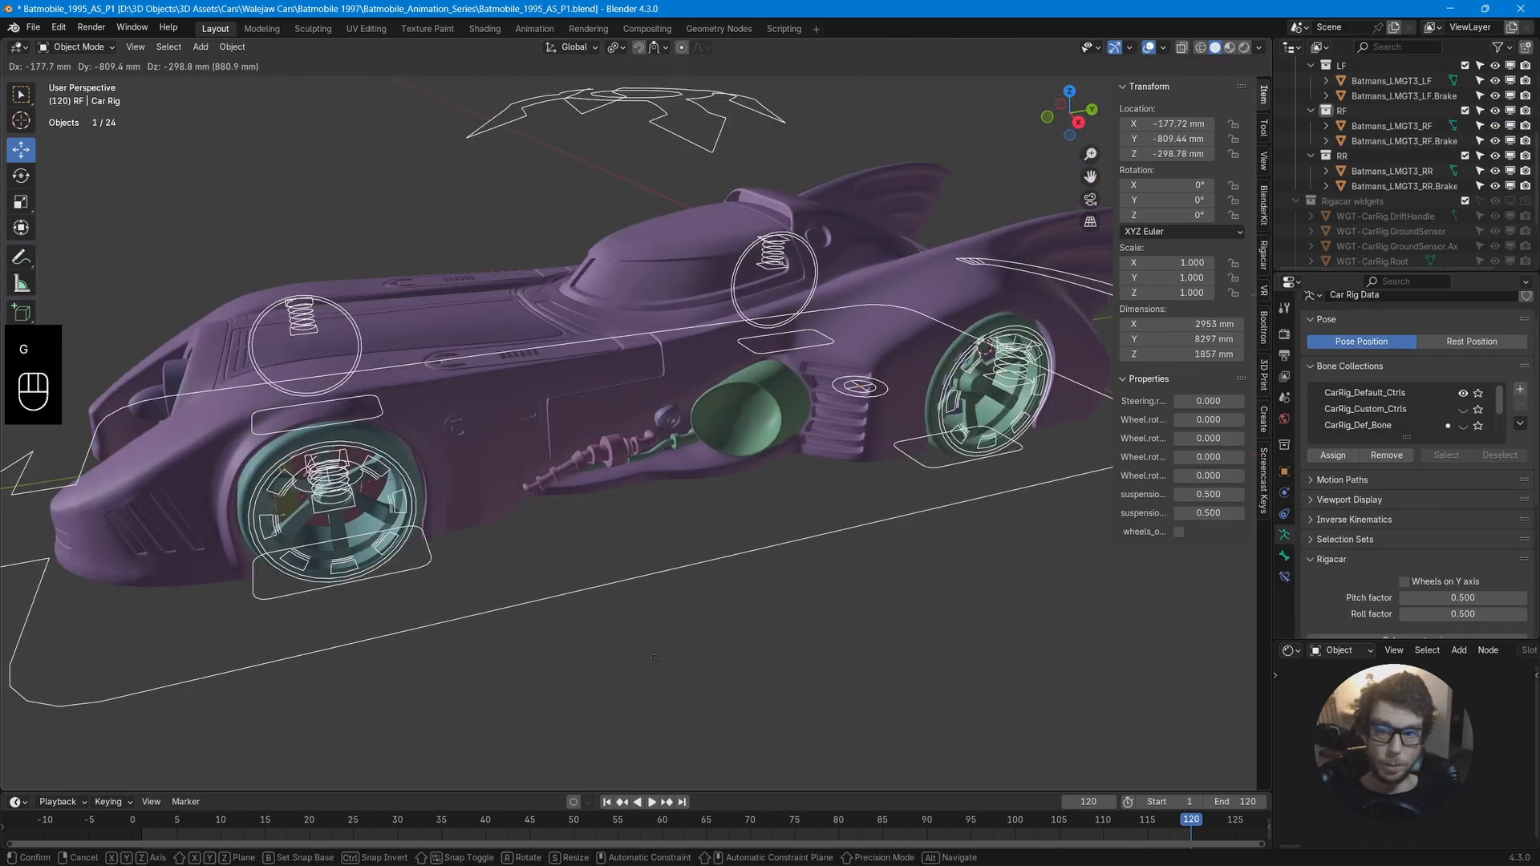
right_click(746, 570)
middle_drag(748, 568, 676, 524)
key(ctrl+Tab)
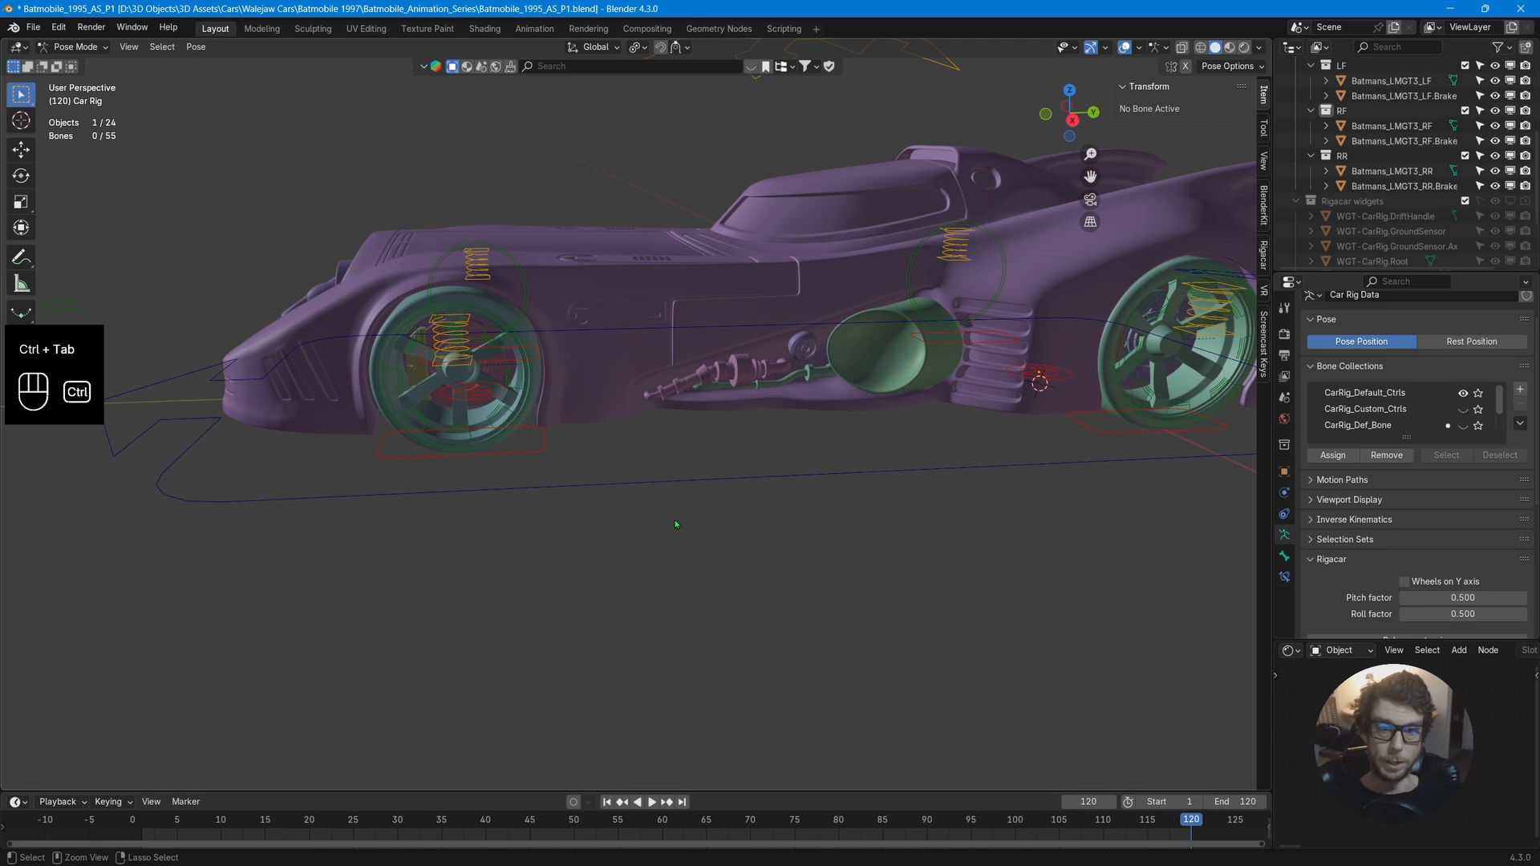
click(642, 491)
key(g)
key(y)
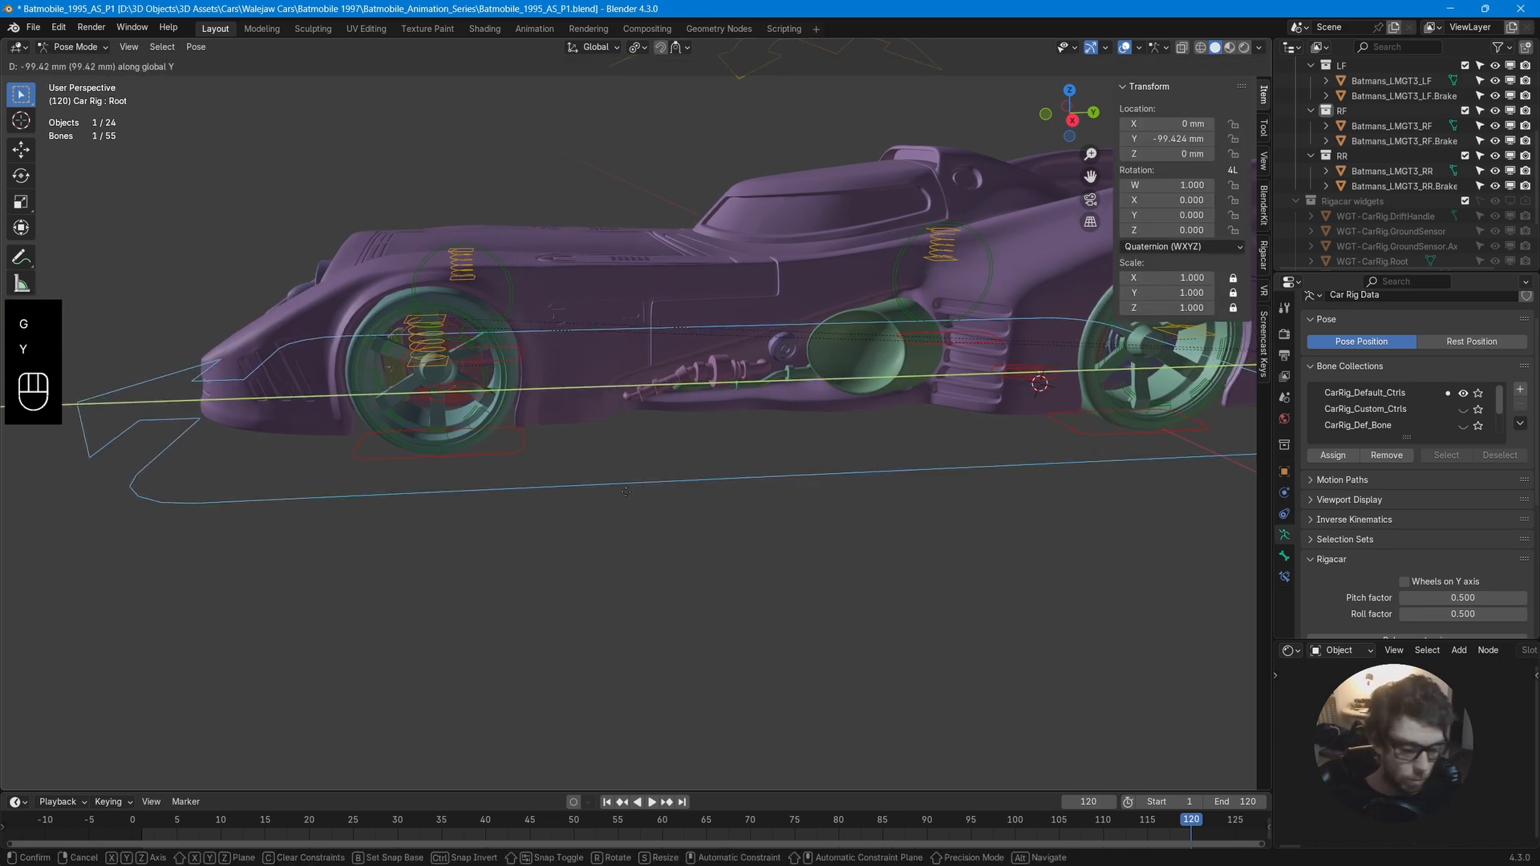
right_click(634, 481)
middle_drag(642, 473, 671, 457)
Add a Limit Rotation constraint to the left rear caliper with its X axis limited.
key(Tab)
key(ctrl+Tab)
click(584, 437)
scroll(705, 470, down, 6)
shift+middle_drag(802, 449, 641, 542)
scroll(722, 533, up, 2)
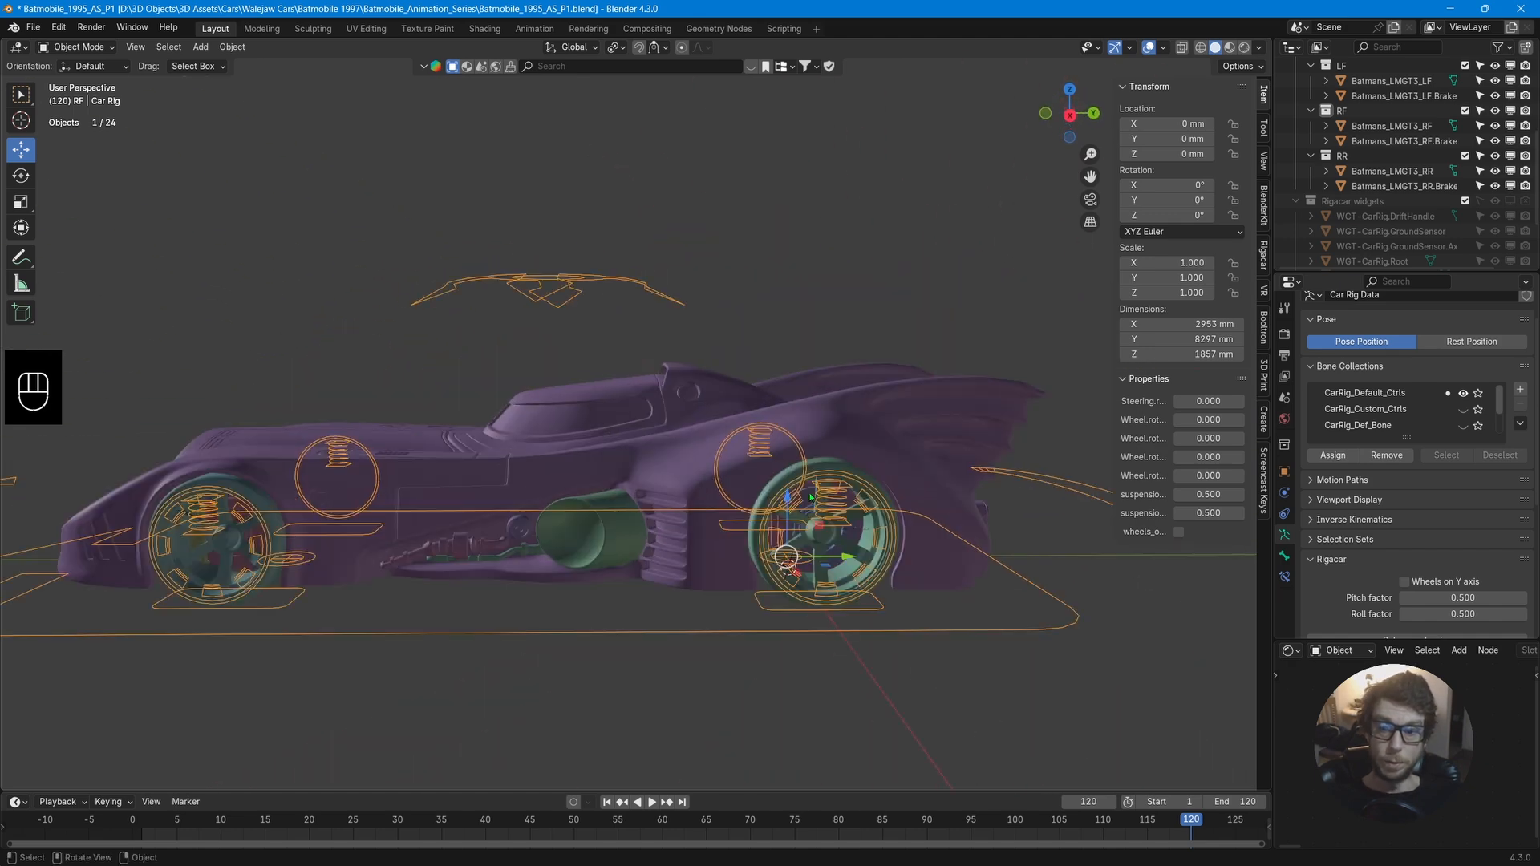
scroll(915, 539, up, 2)
shift+middle_drag(924, 540, 653, 453)
click(544, 525)
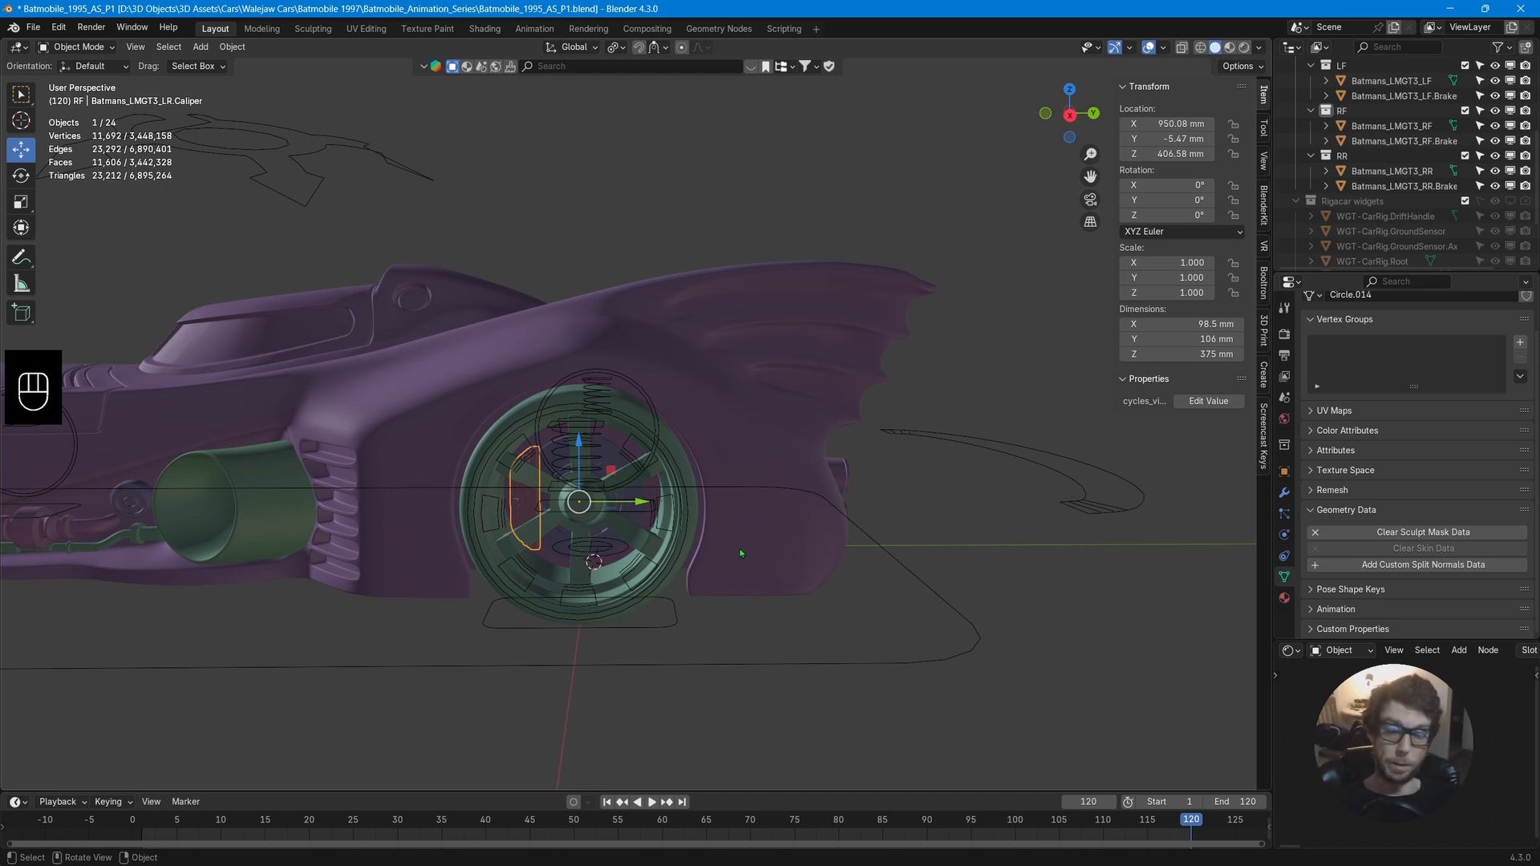
click(1285, 495)
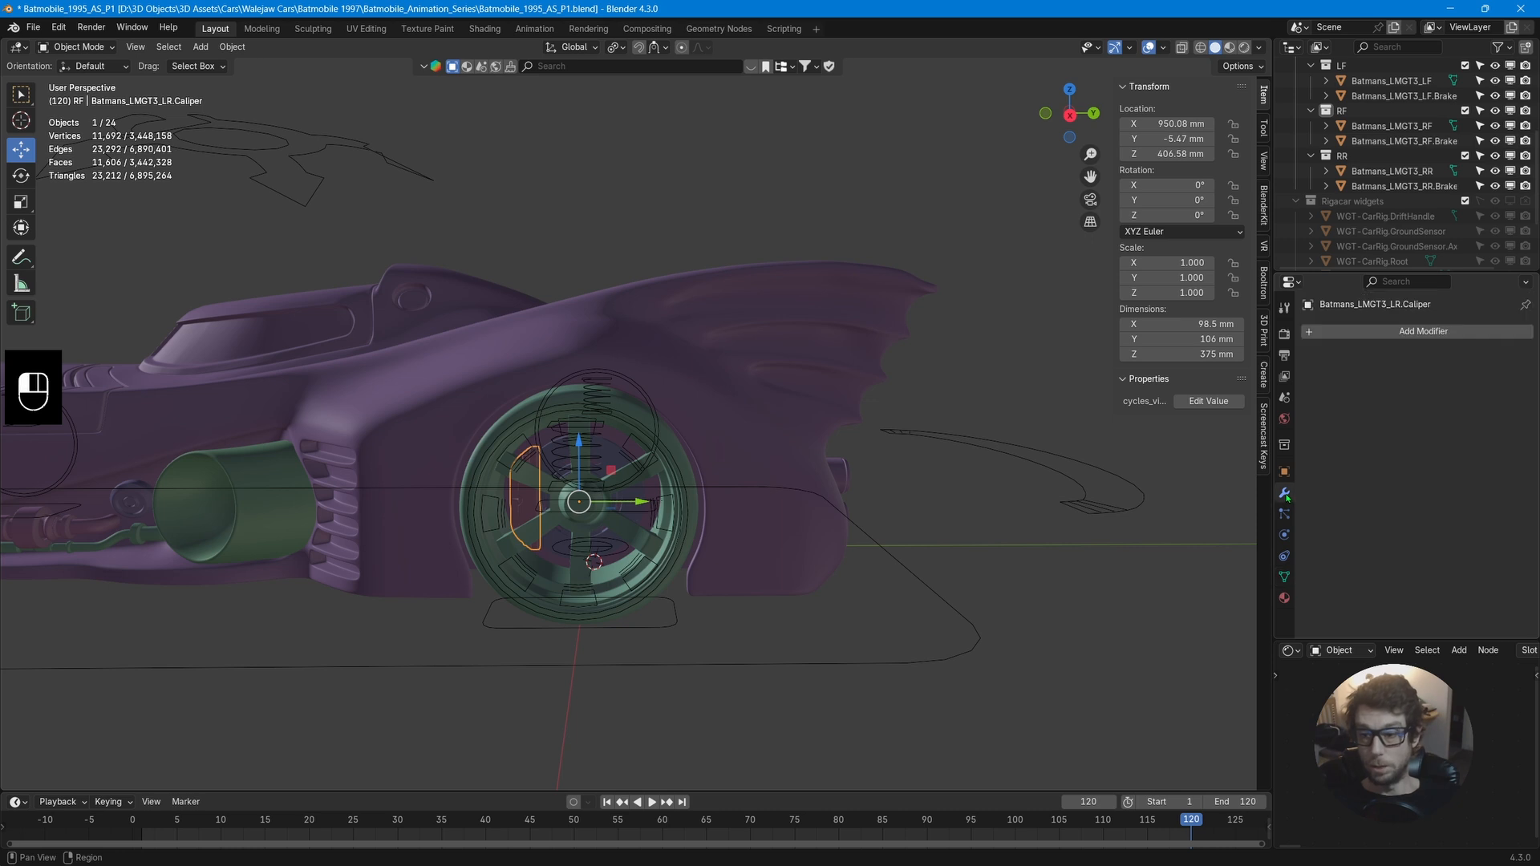
click(1284, 555)
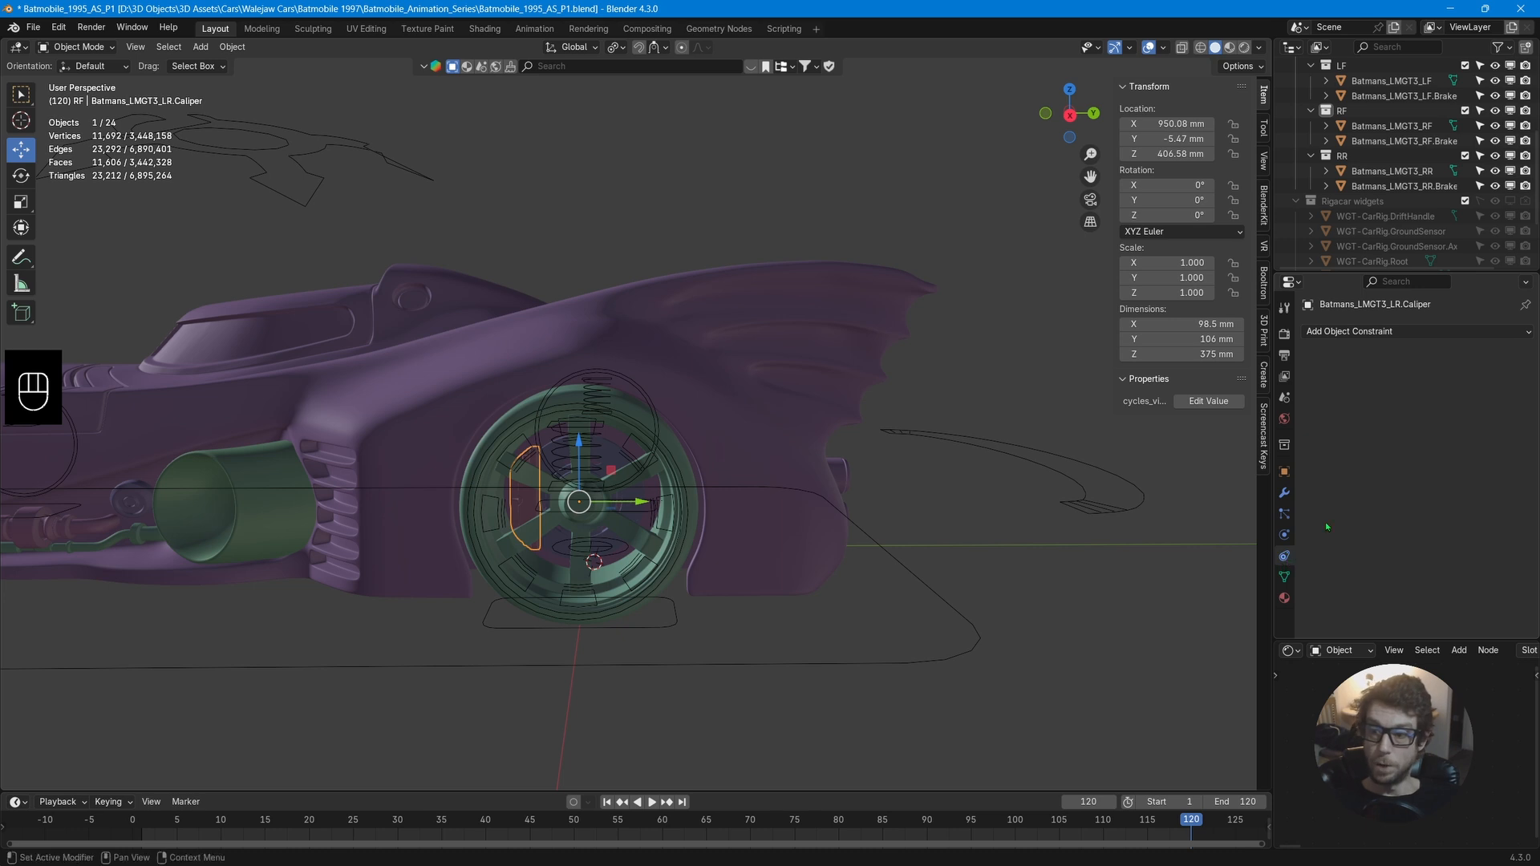
click(1366, 334)
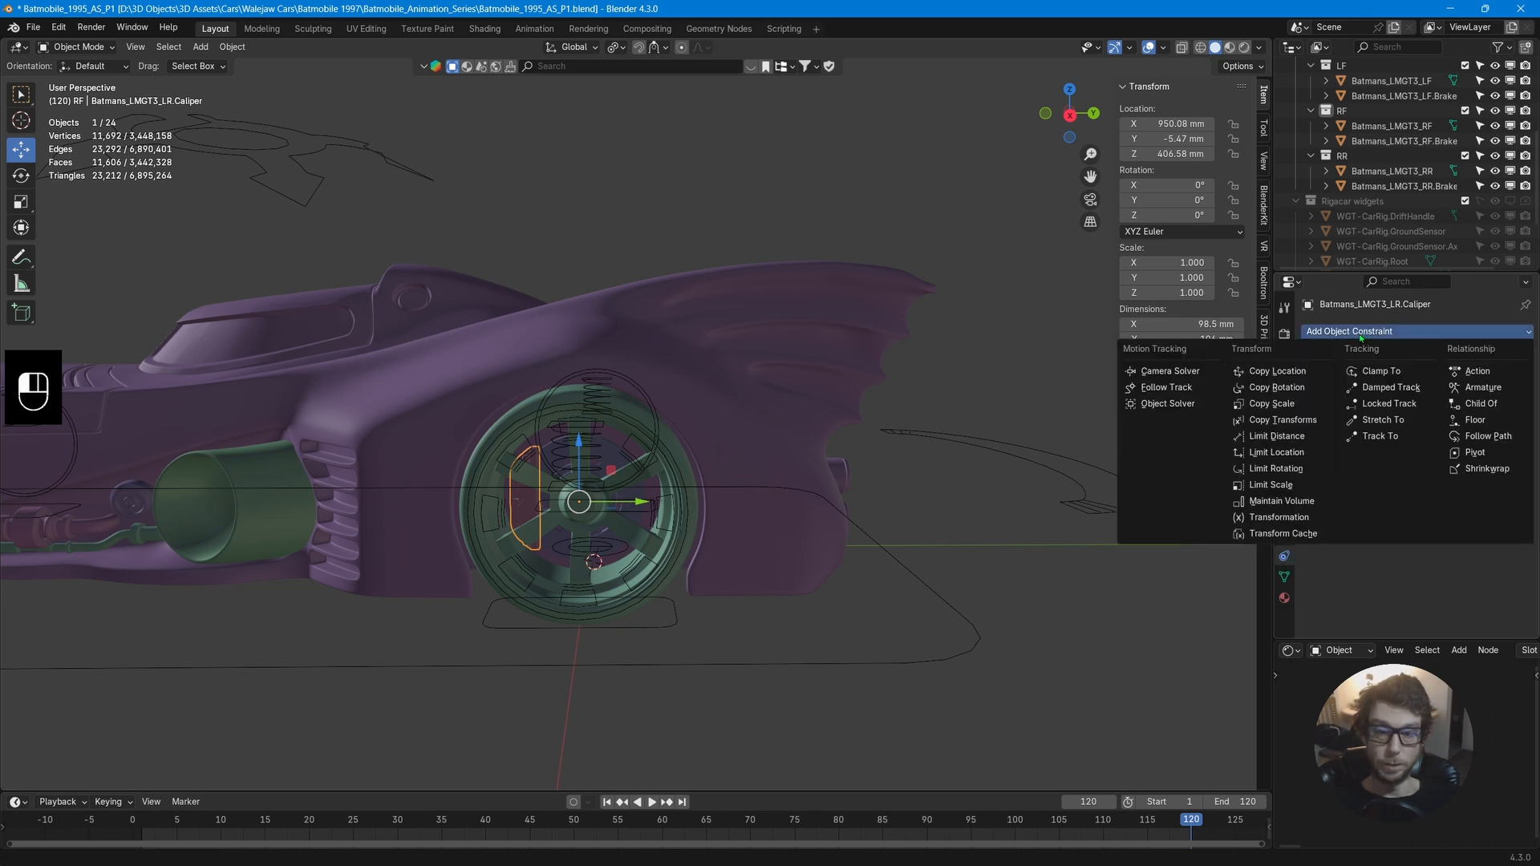
click(1294, 477)
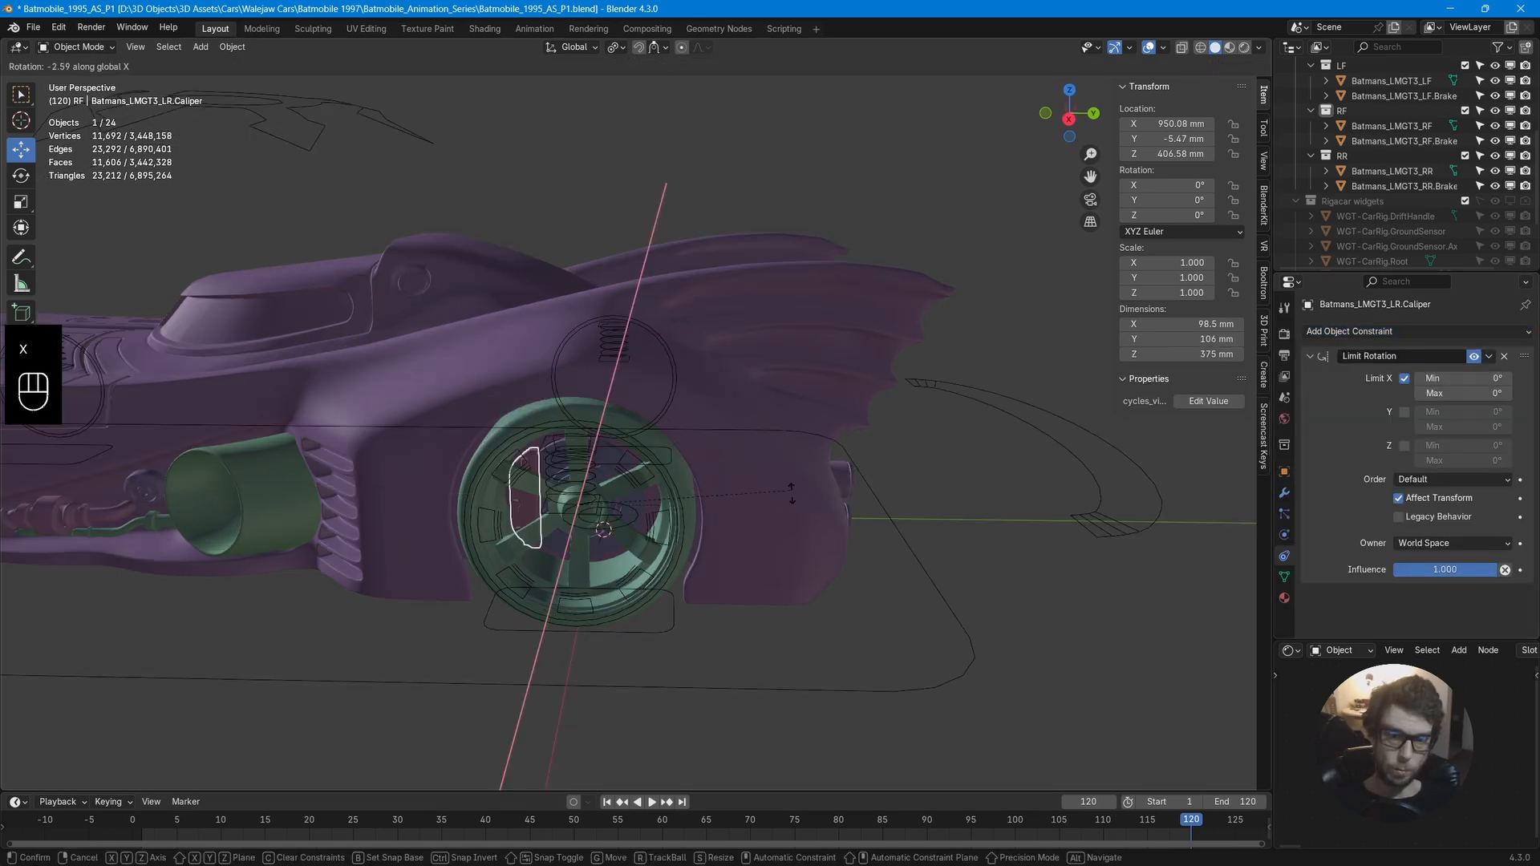
click(749, 436)
middle_drag(750, 436, 803, 456)
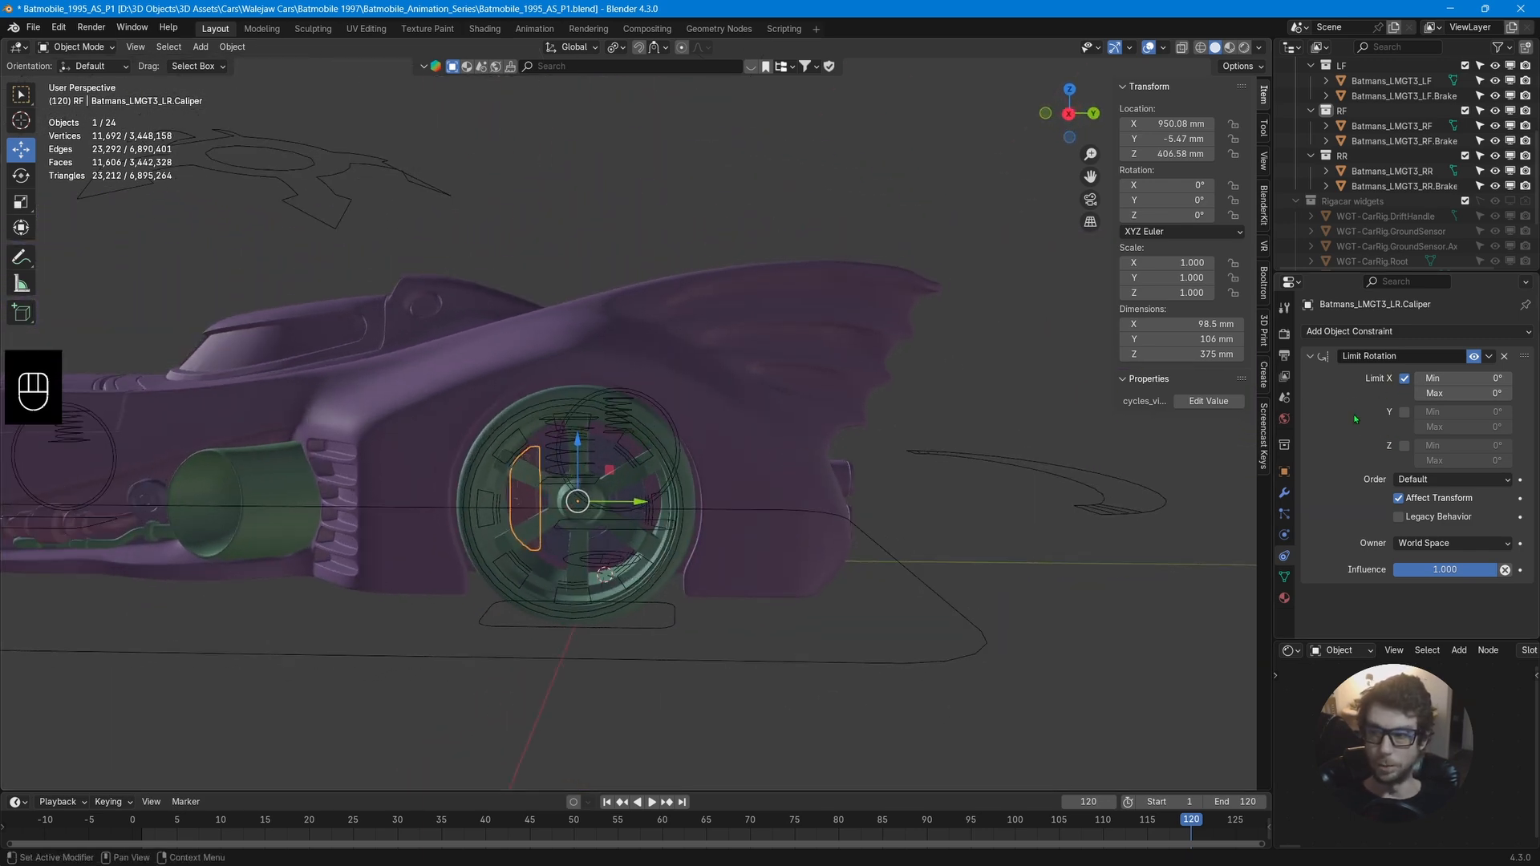
Test rotating the left rear caliper around X, cancelling the rotation.
middle_drag(917, 494, 874, 501)
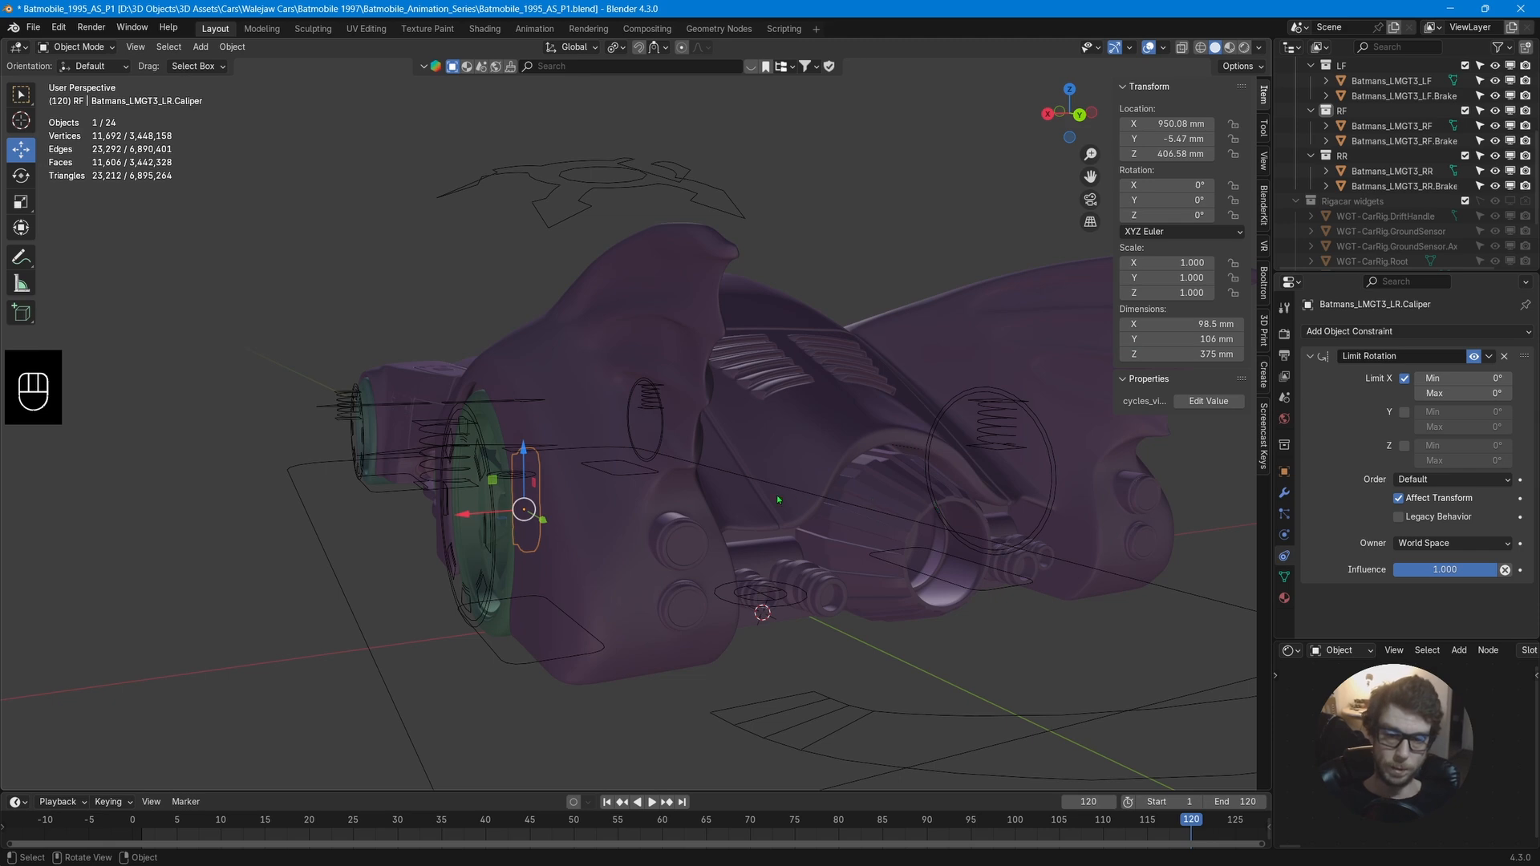
middle_drag(778, 500, 766, 449)
key(r)
key(x)
right_click(783, 522)
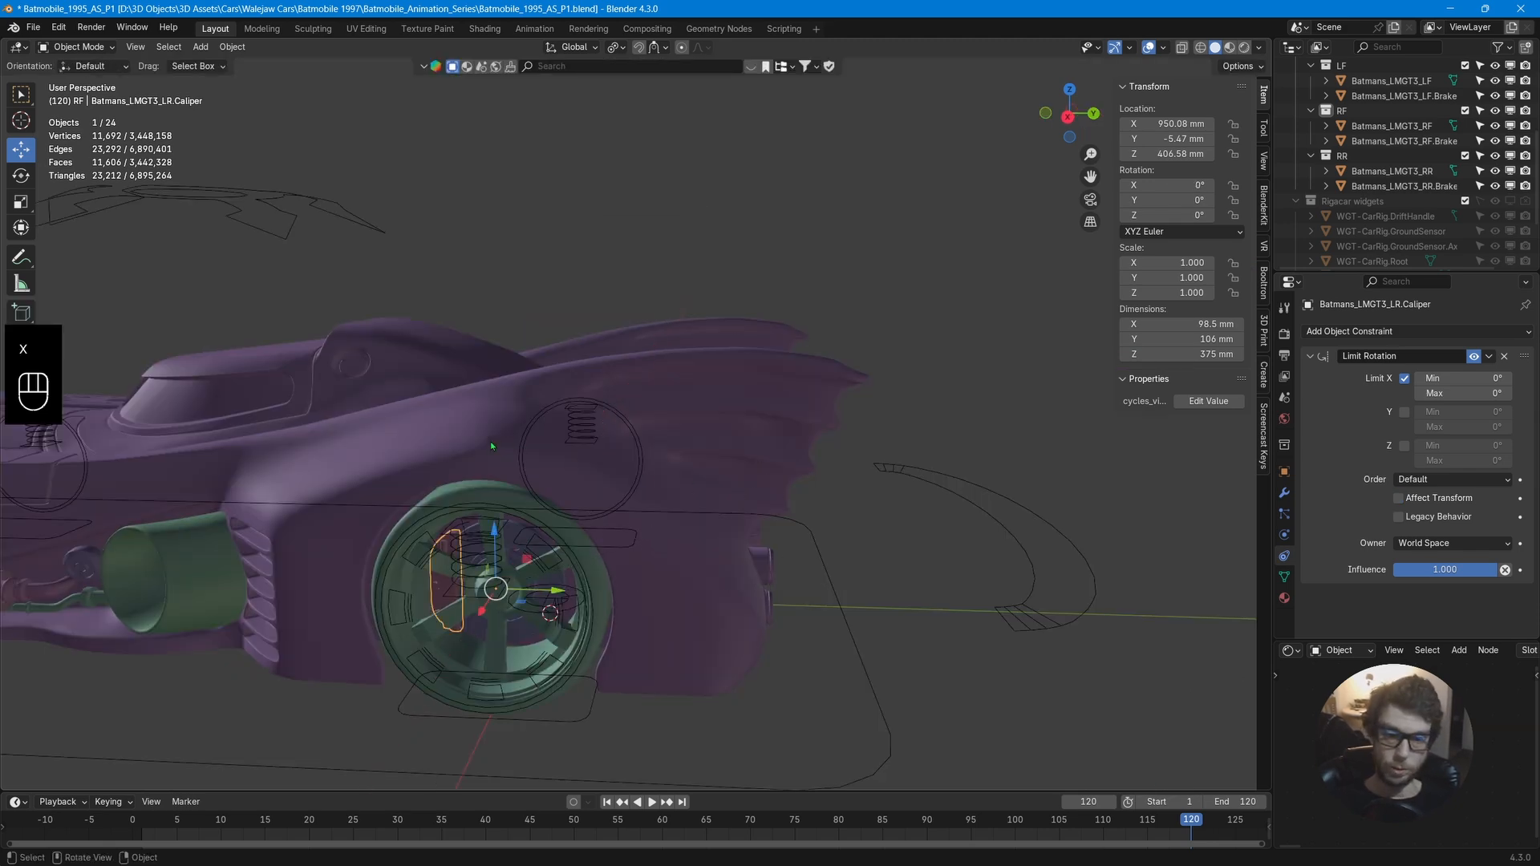
middle_drag(492, 446, 676, 441)
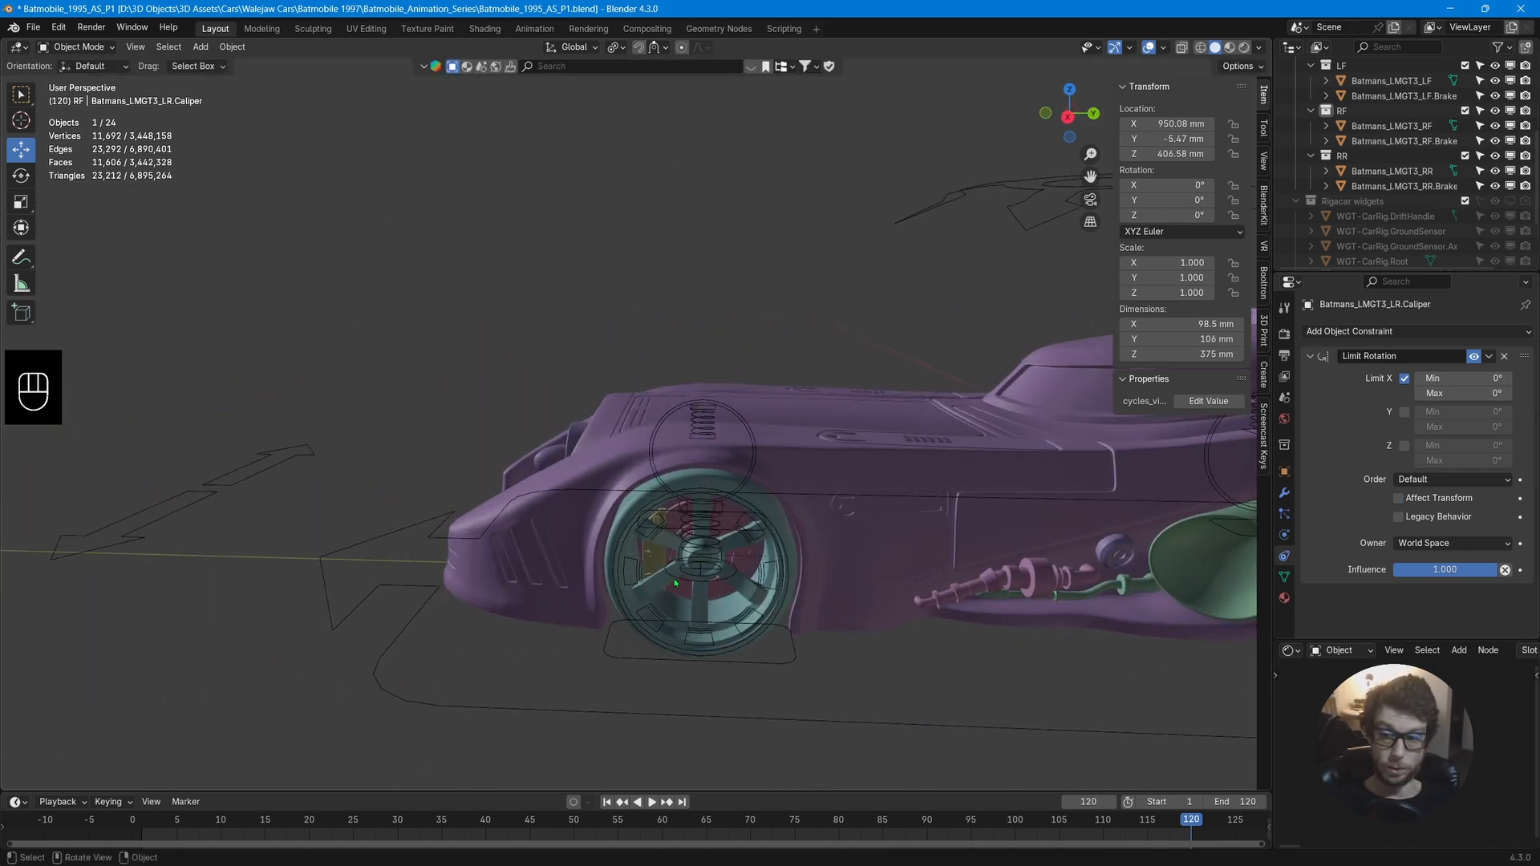
Add a Limit Rotation constraint to the left front caliper with its X axis limited.
click(659, 562)
click(1415, 332)
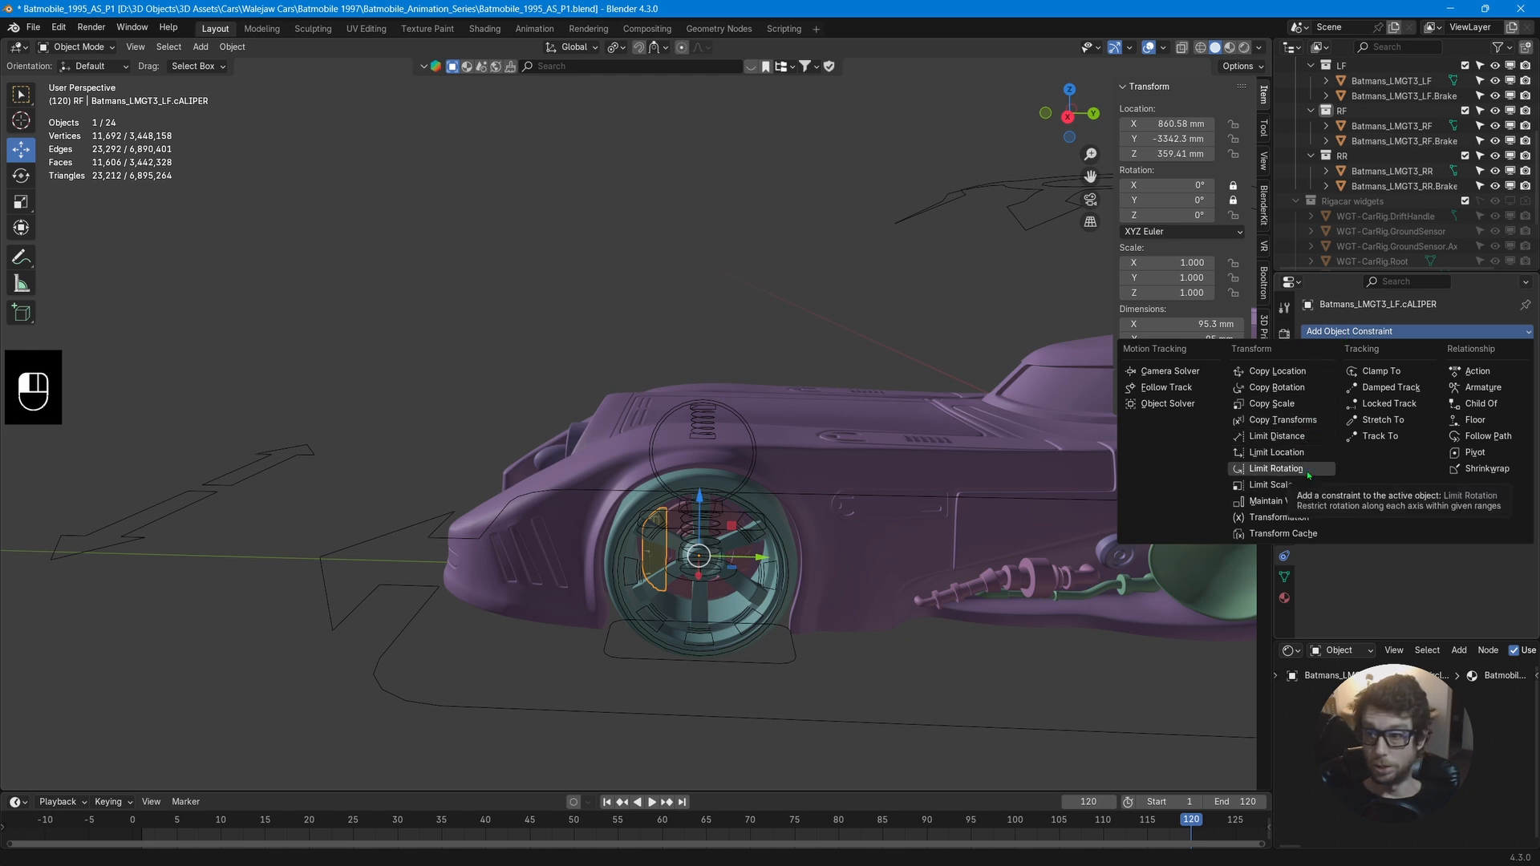
click(1276, 468)
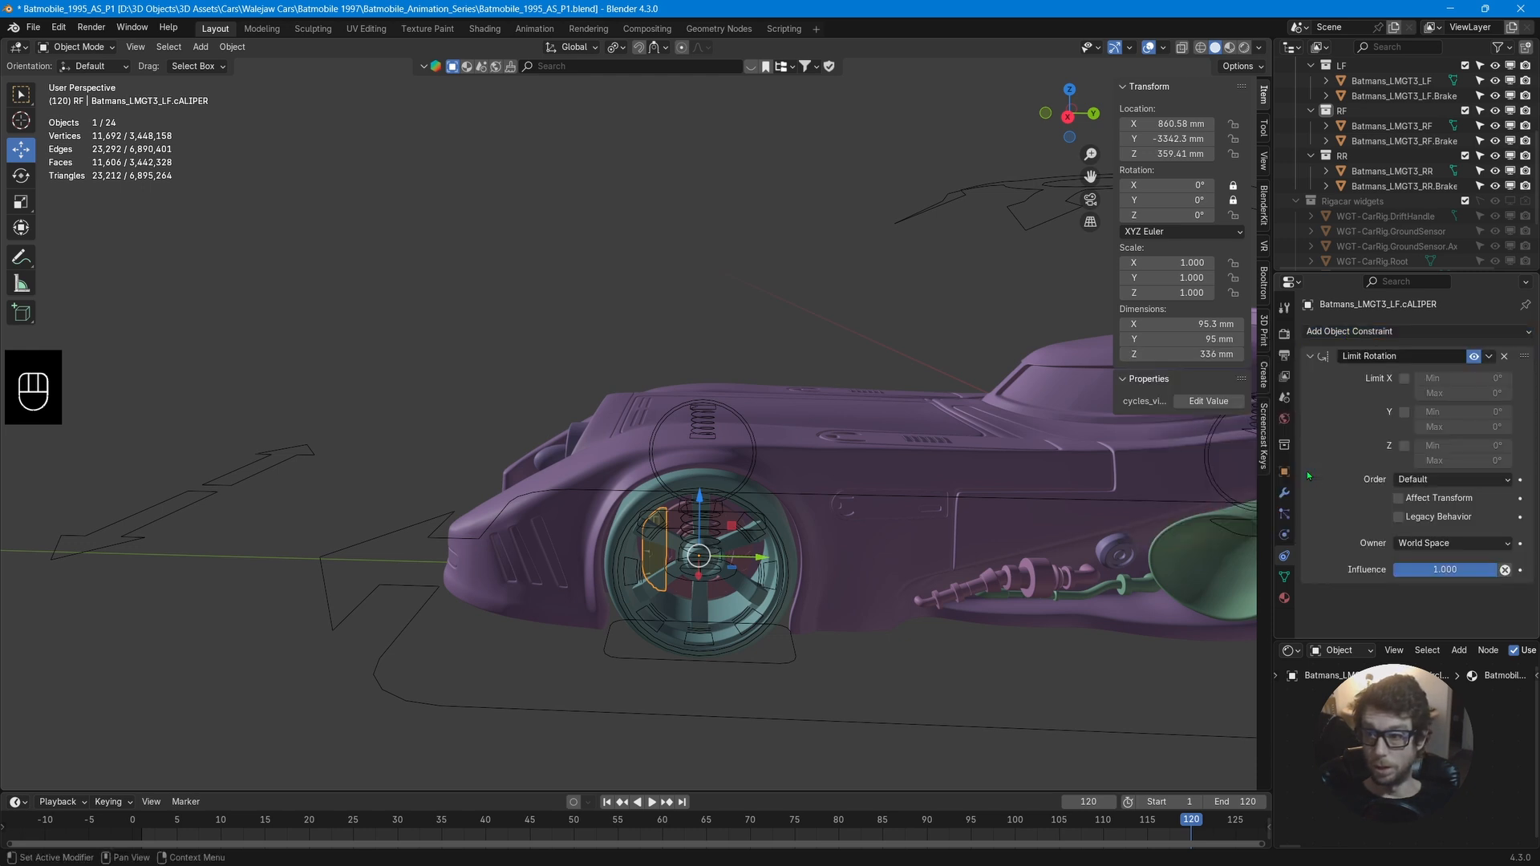
click(1404, 378)
Test rotating the left front caliper around X, Z and Y, cancelling each rotation.
key(r)
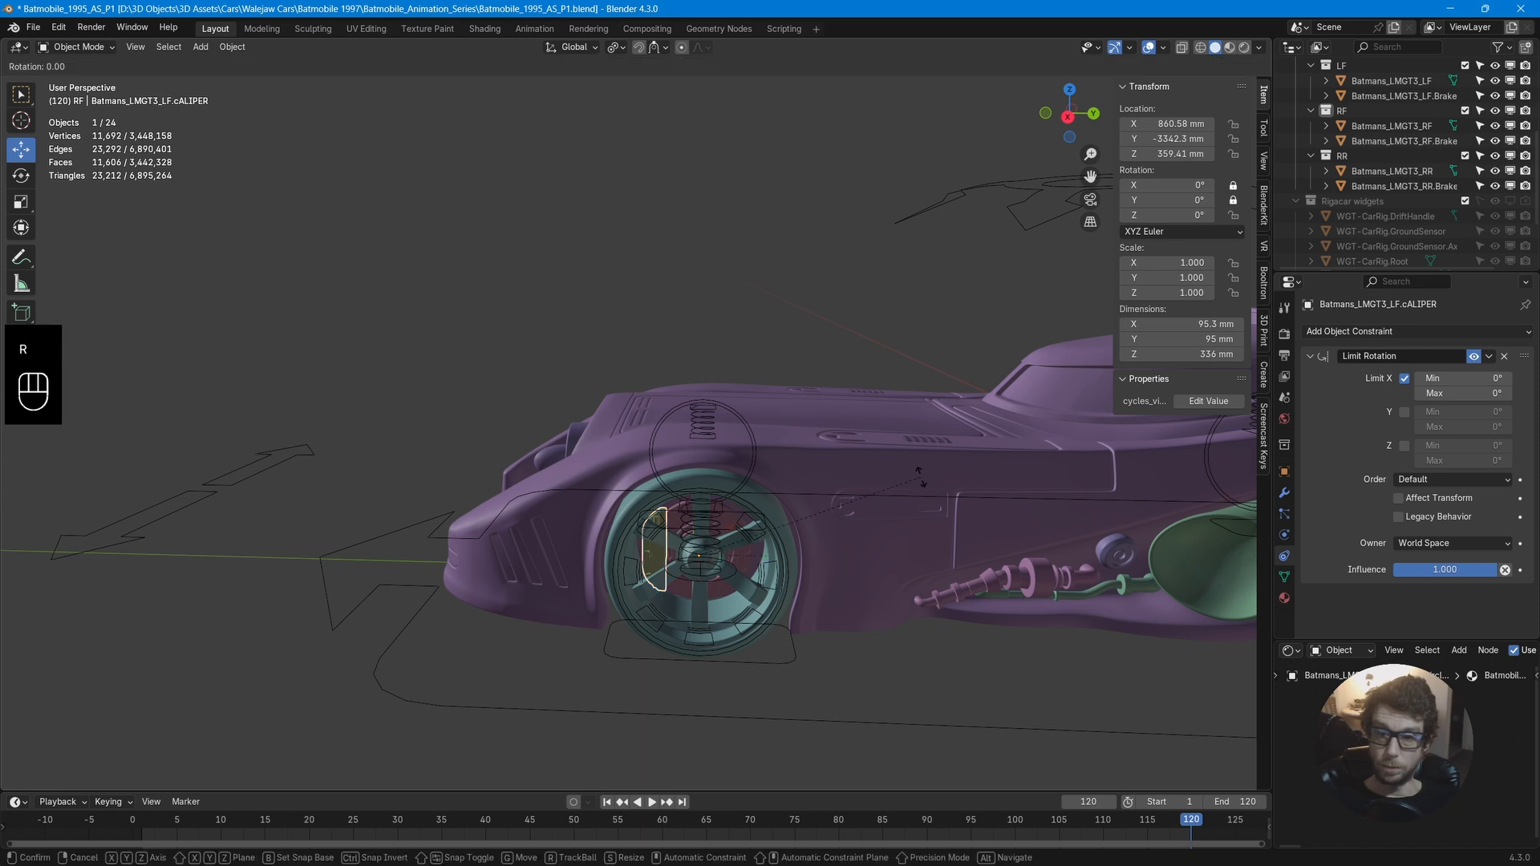
key(x)
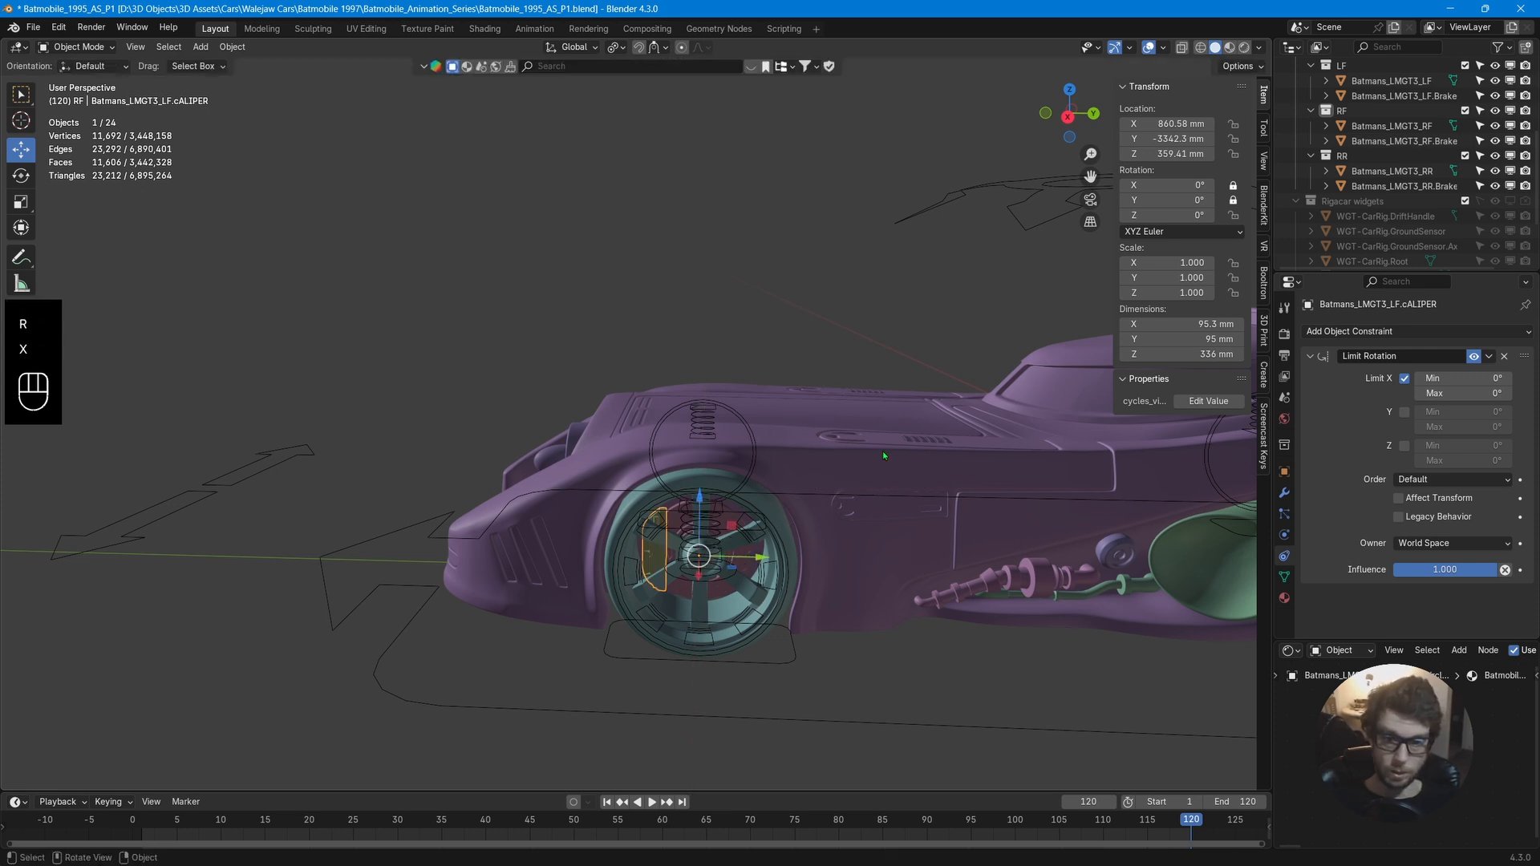
key(r)
key(z)
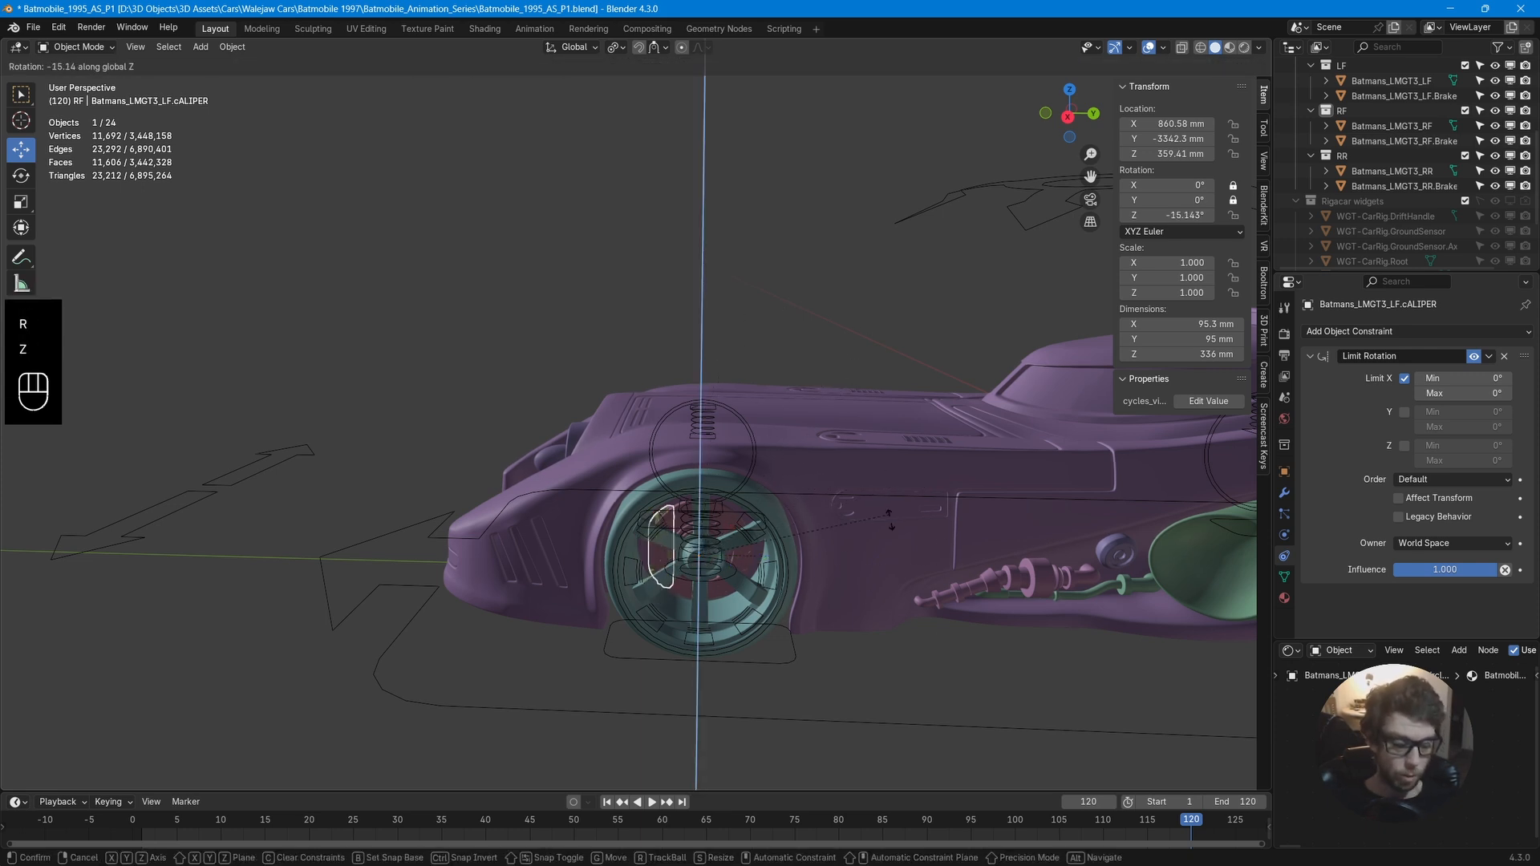
right_click(835, 382)
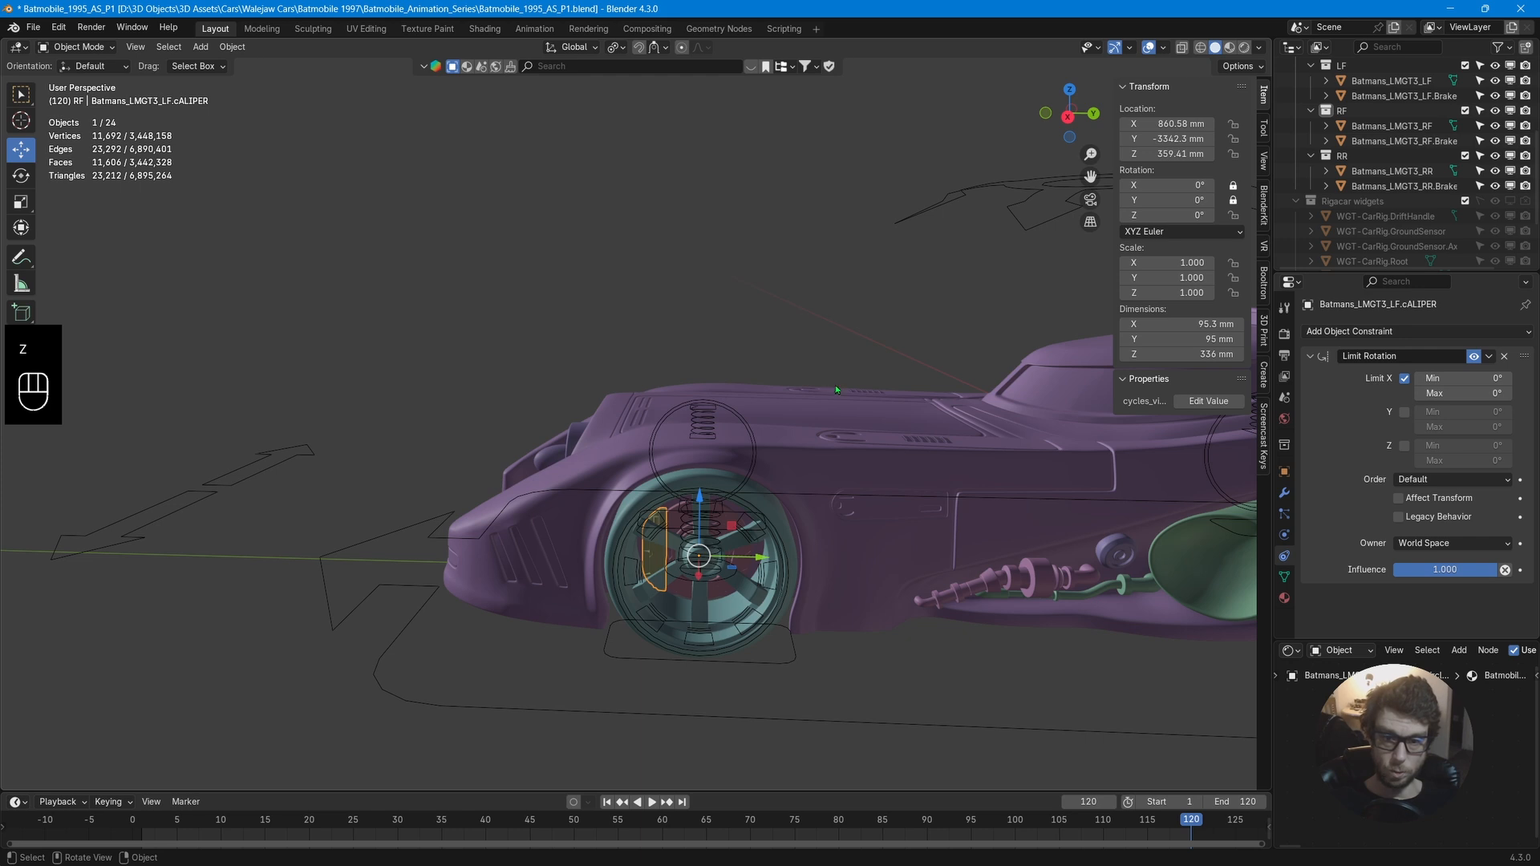
key(r)
key(y)
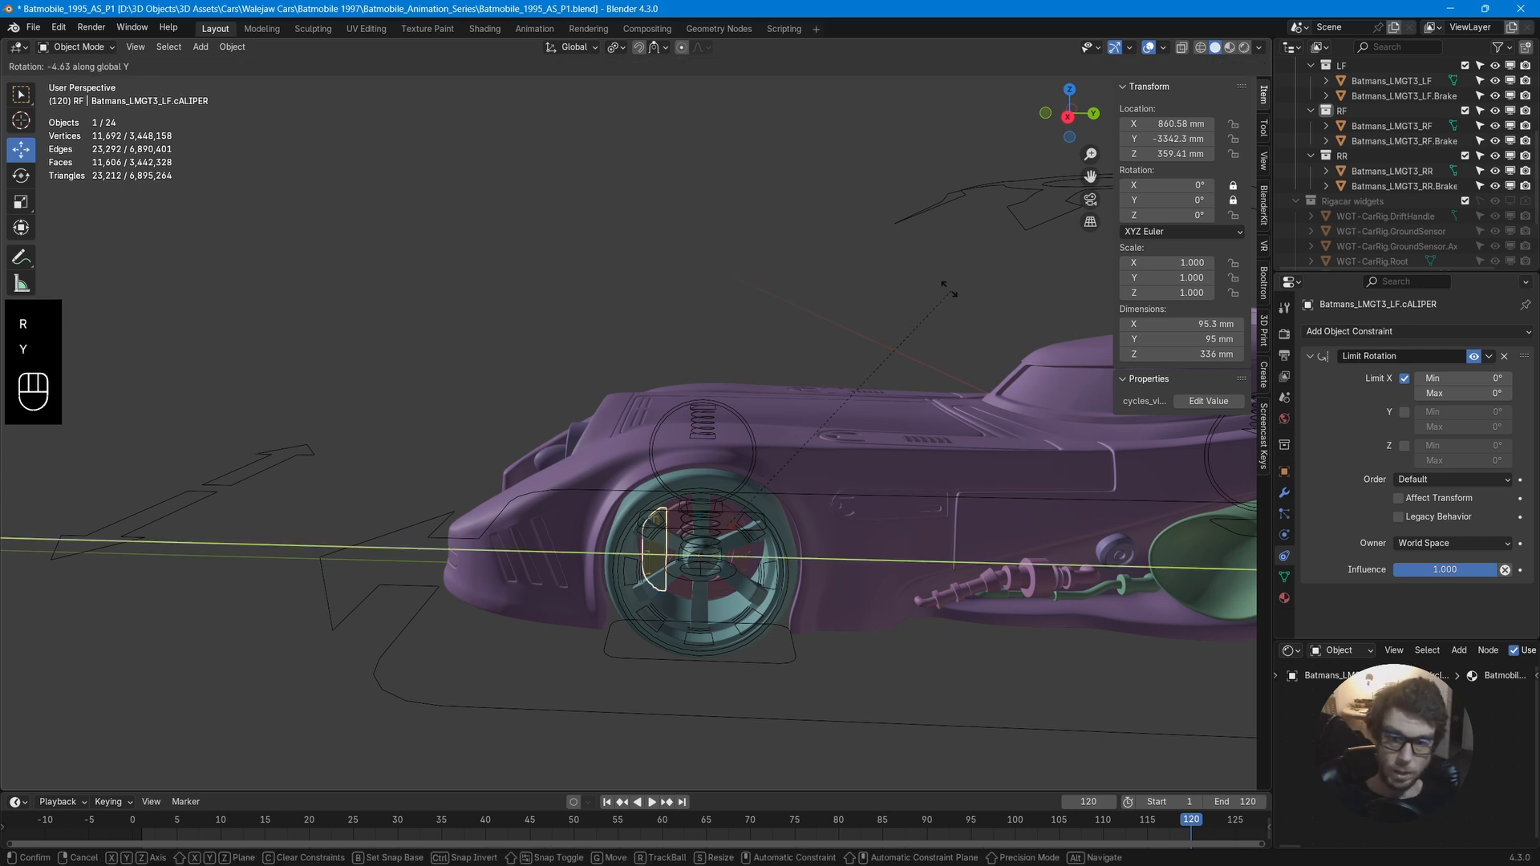
right_click(879, 474)
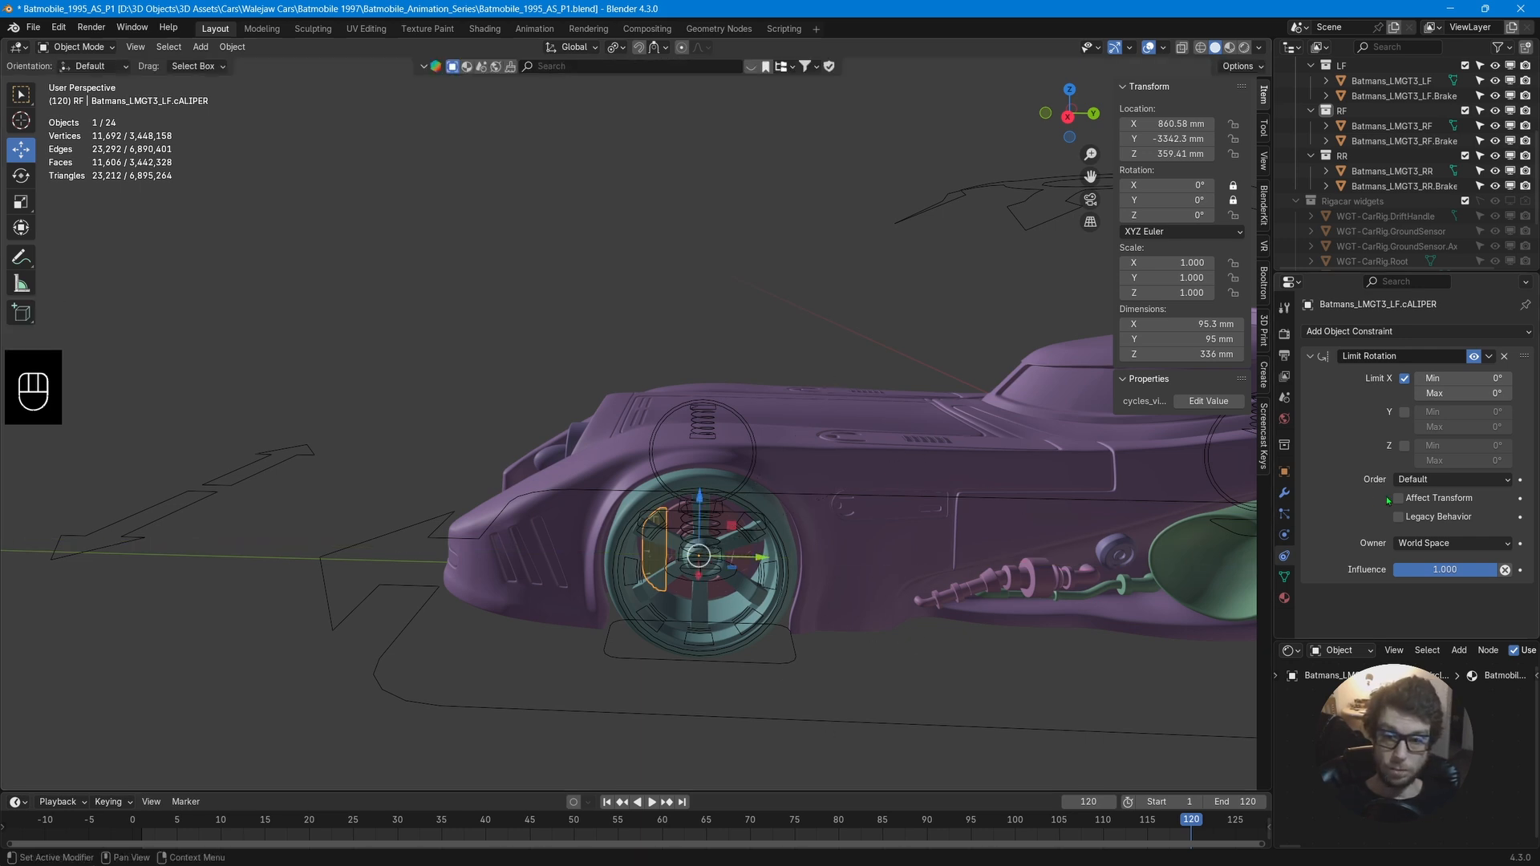
Enable the Y-axis limit on the left front caliper's Limit Rotation constraint and test rotating it around Y and Z, cancelling.
click(1406, 414)
middle_drag(802, 449, 742, 506)
key(r)
key(y)
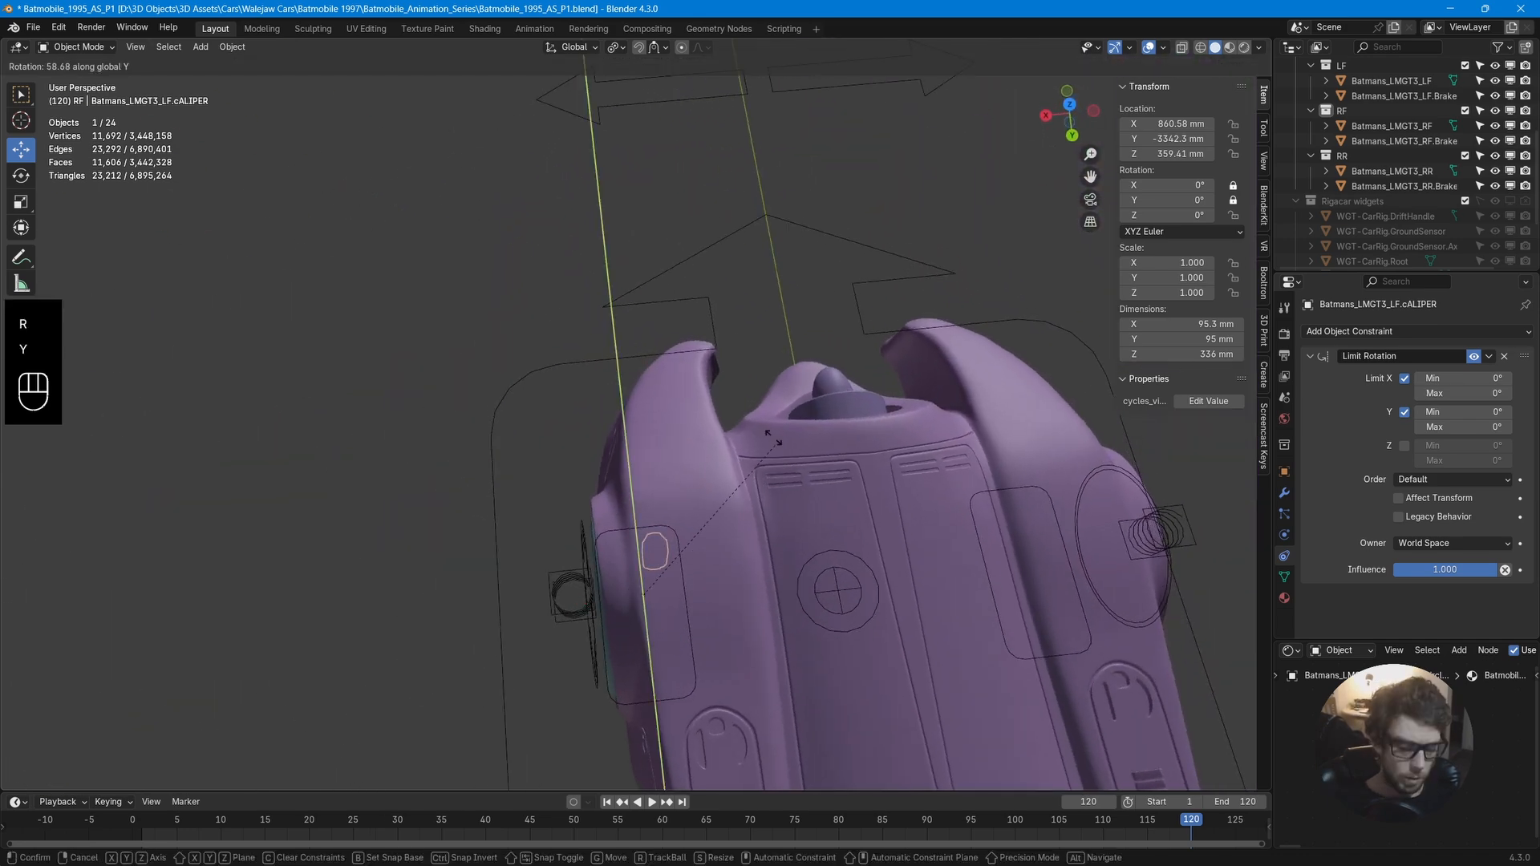
key(z)
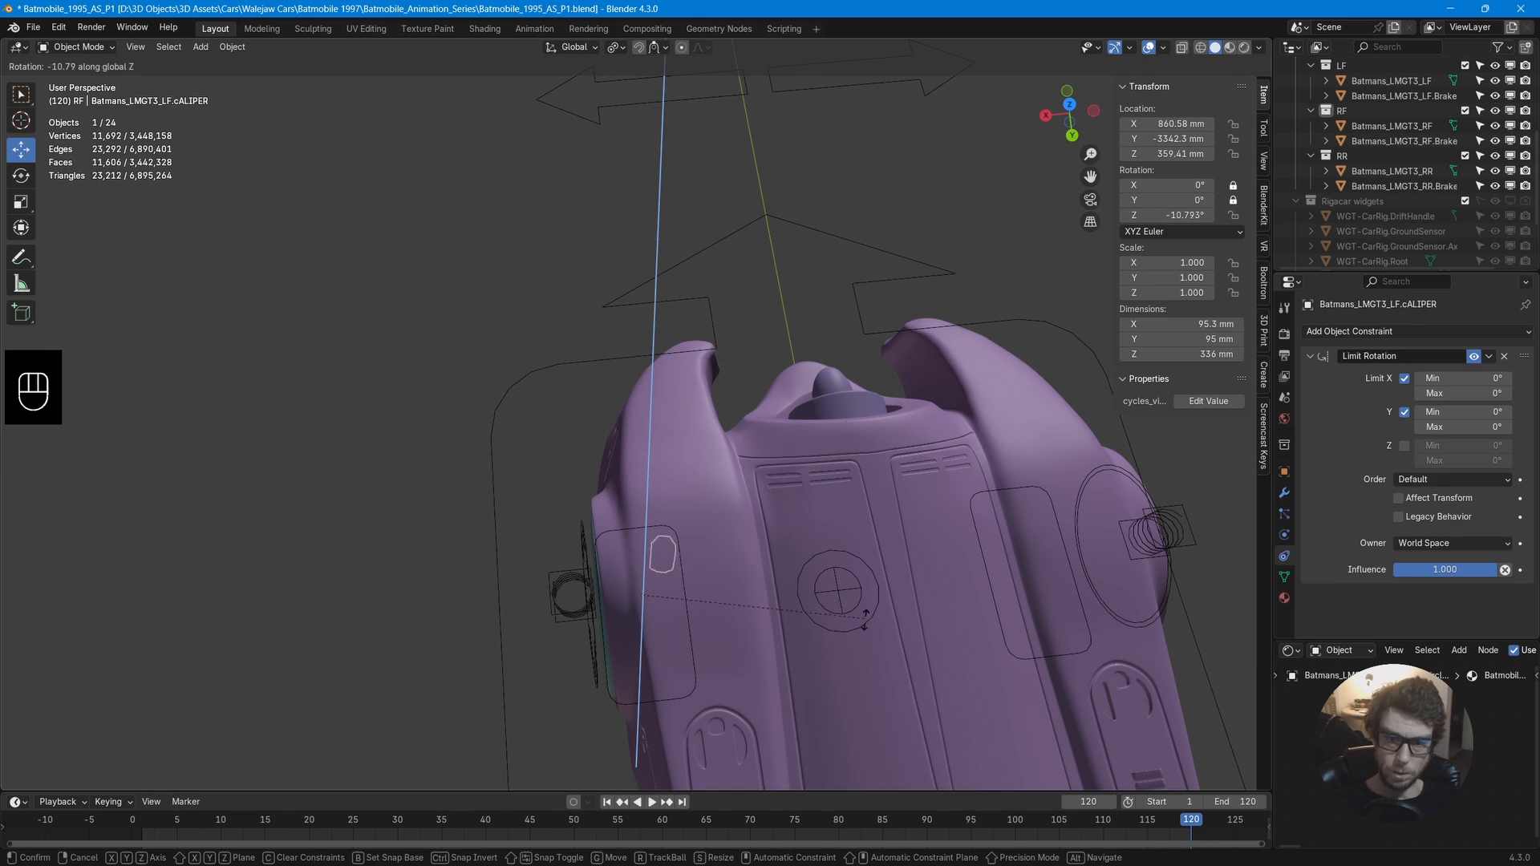
right_click(881, 743)
Select the car rig, enter Pose Mode and test moving the suspension control, cancelling the move.
middle_drag(881, 743, 825, 477)
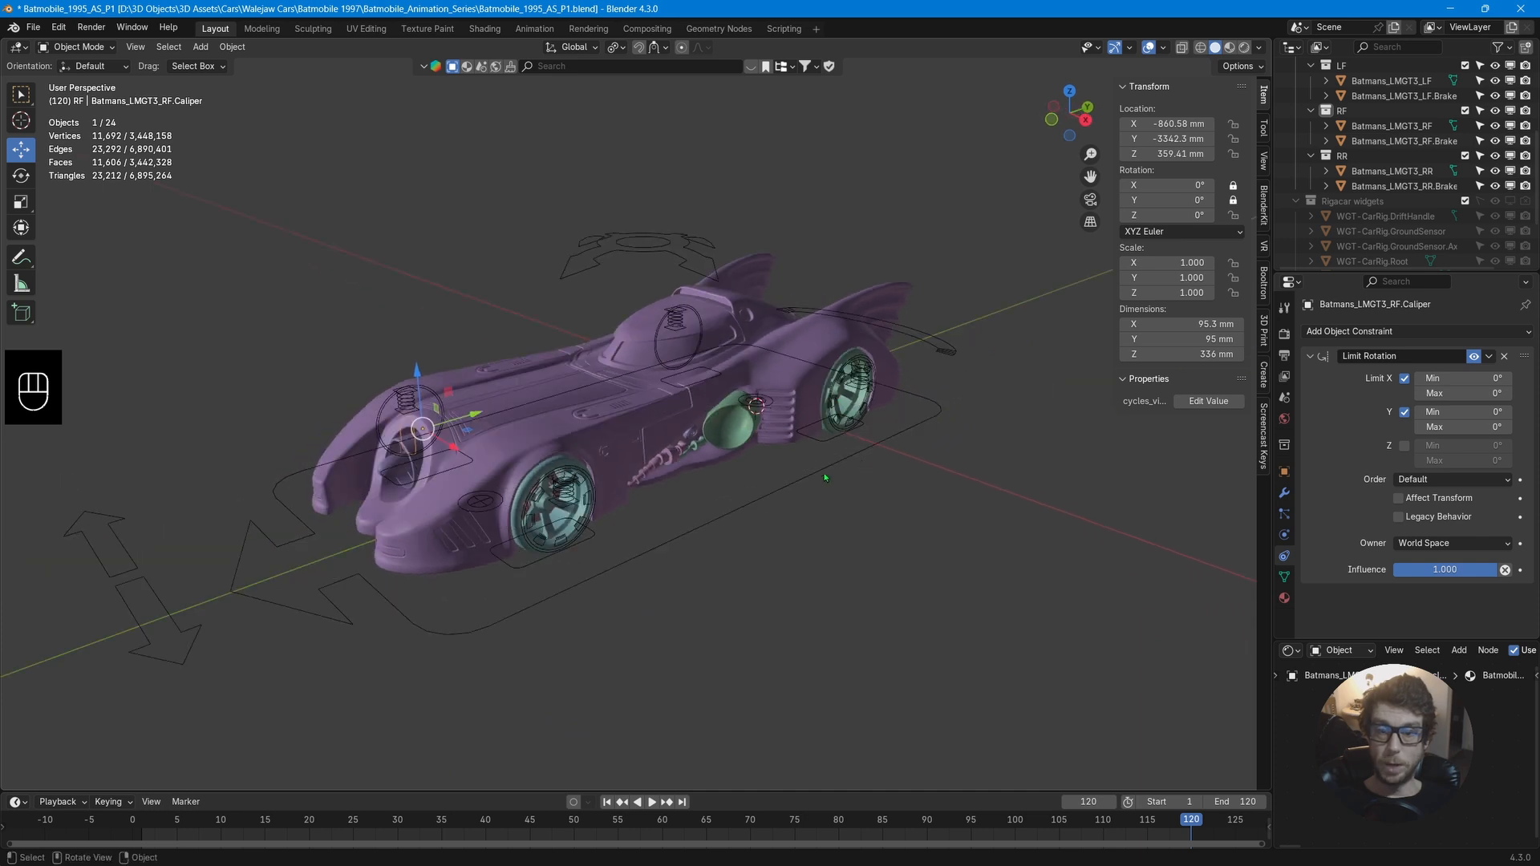
click(808, 479)
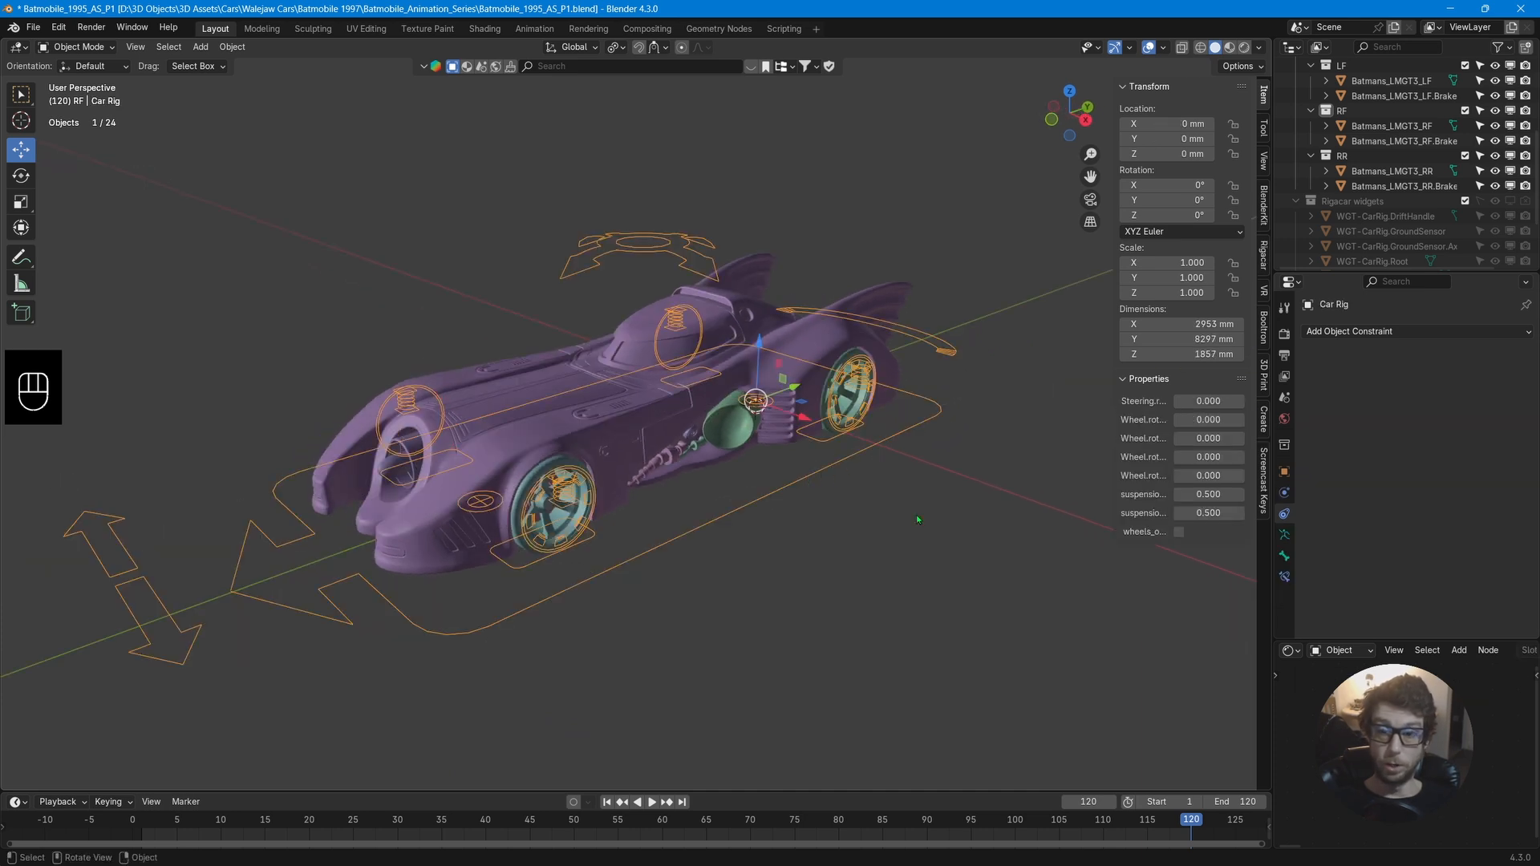
key(ctrl+Tab)
middle_drag(910, 516, 859, 510)
click(634, 306)
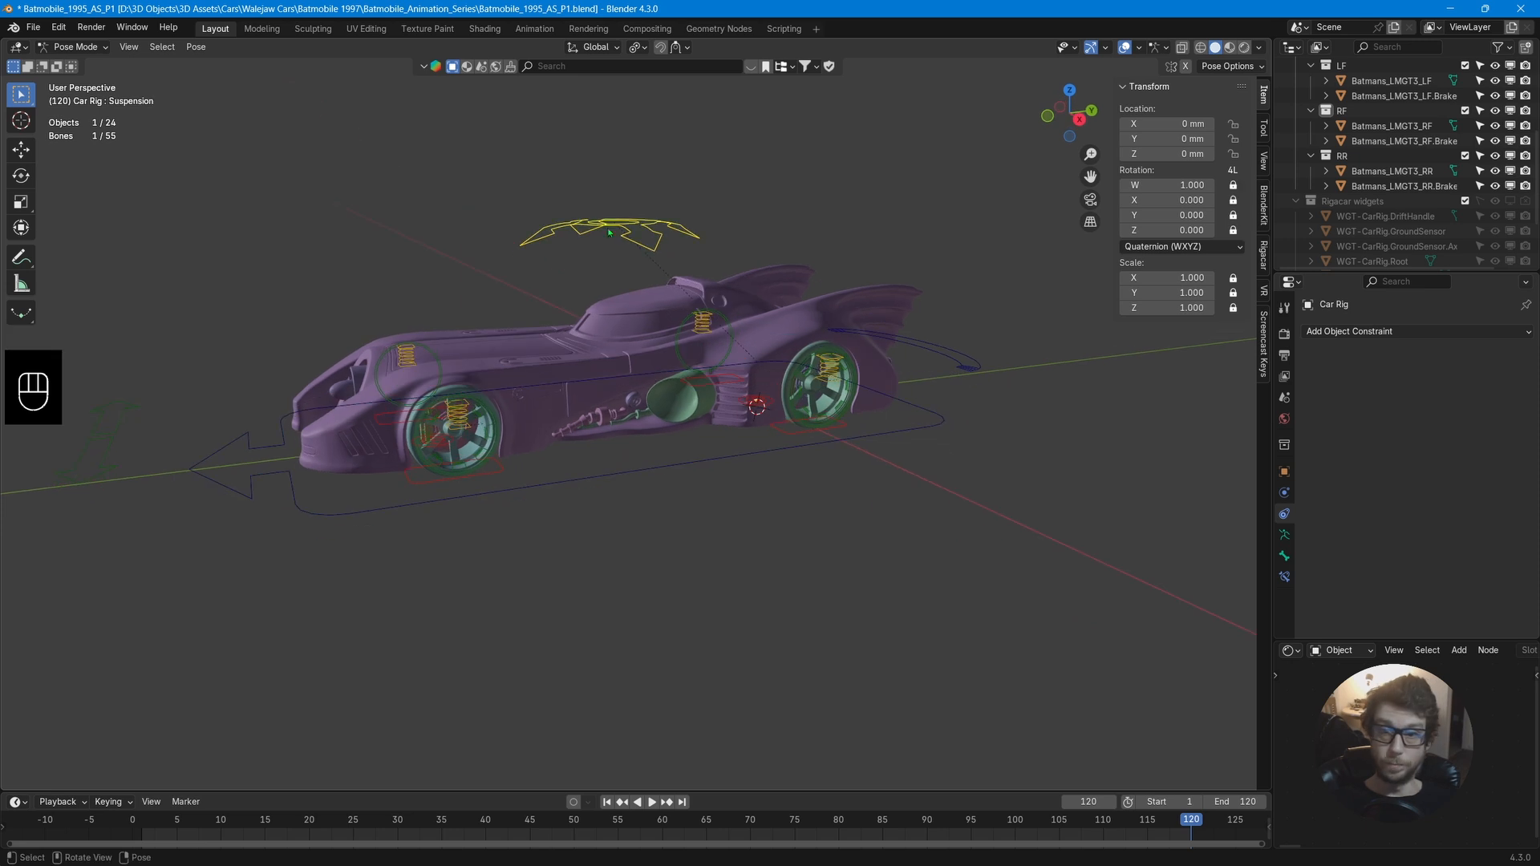
key(g)
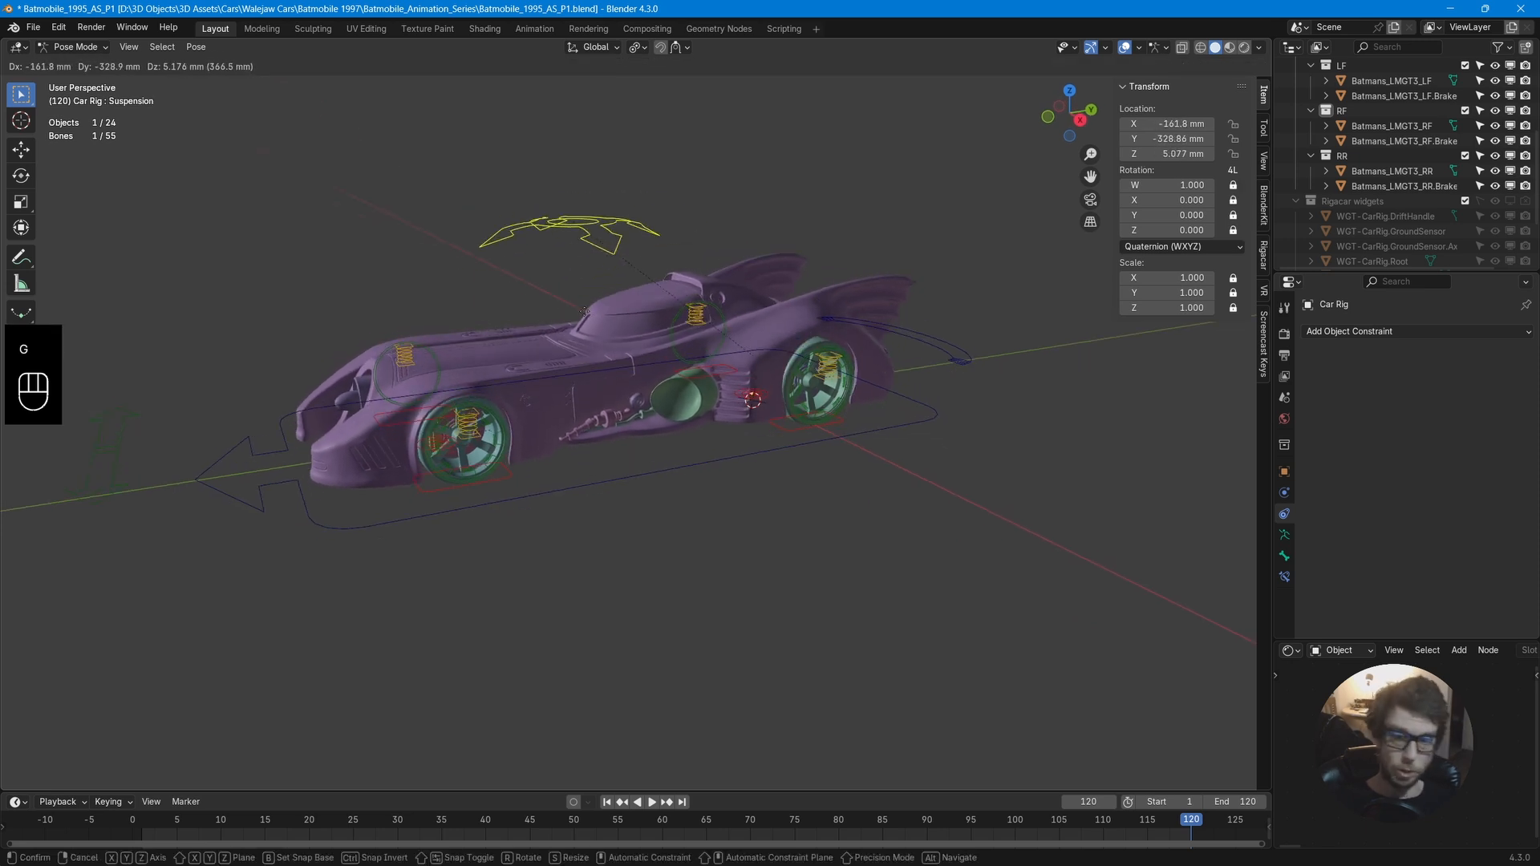
right_click(668, 313)
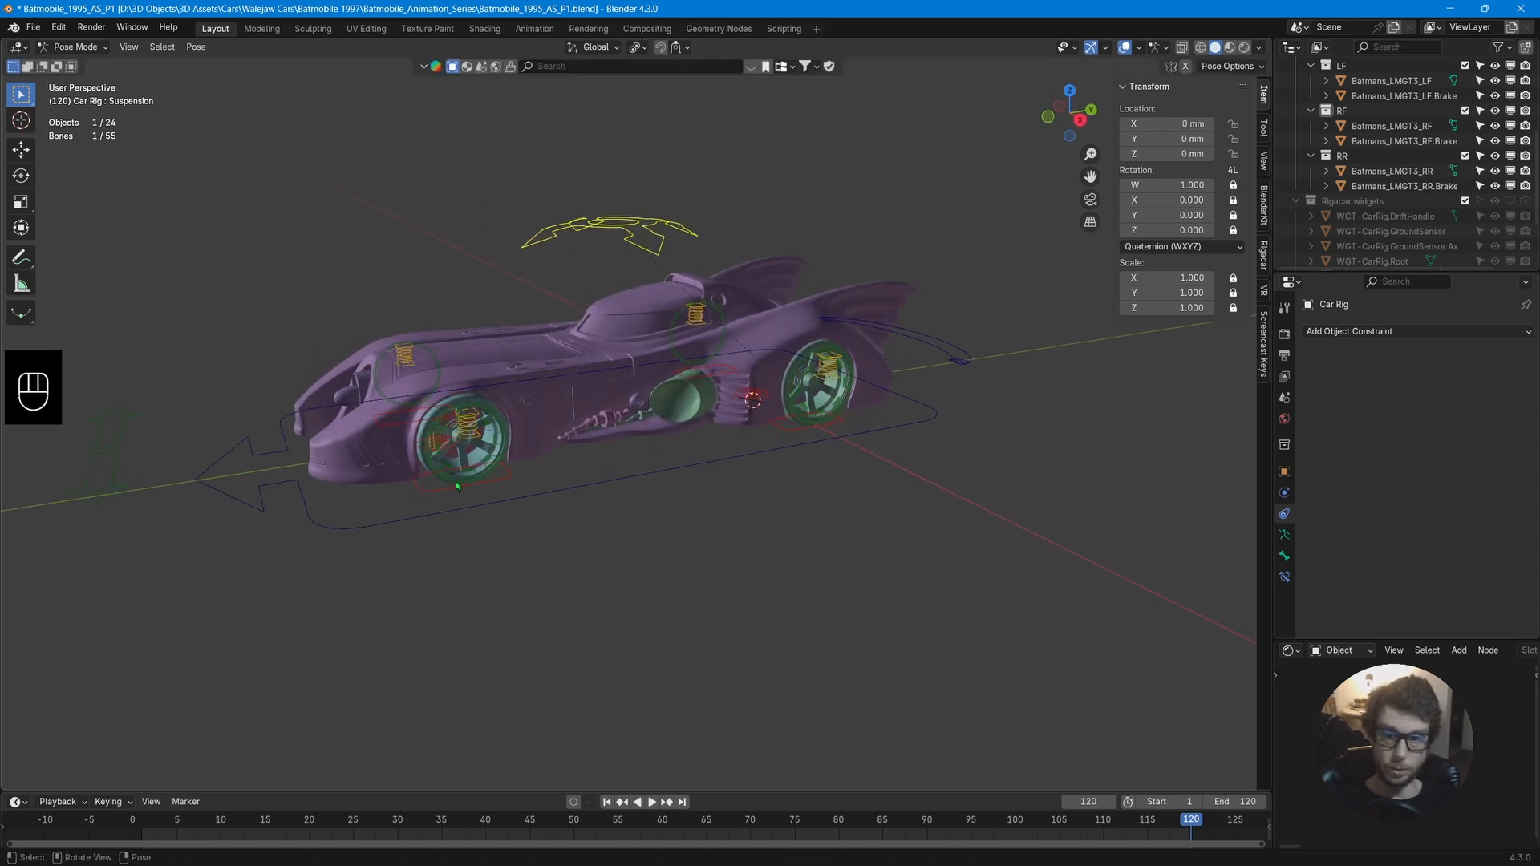
Select the ground sensor and drift controls and test rotating the drift handle, cancelling the rotation.
middle_drag(457, 486, 512, 517)
click(510, 525)
click(793, 404)
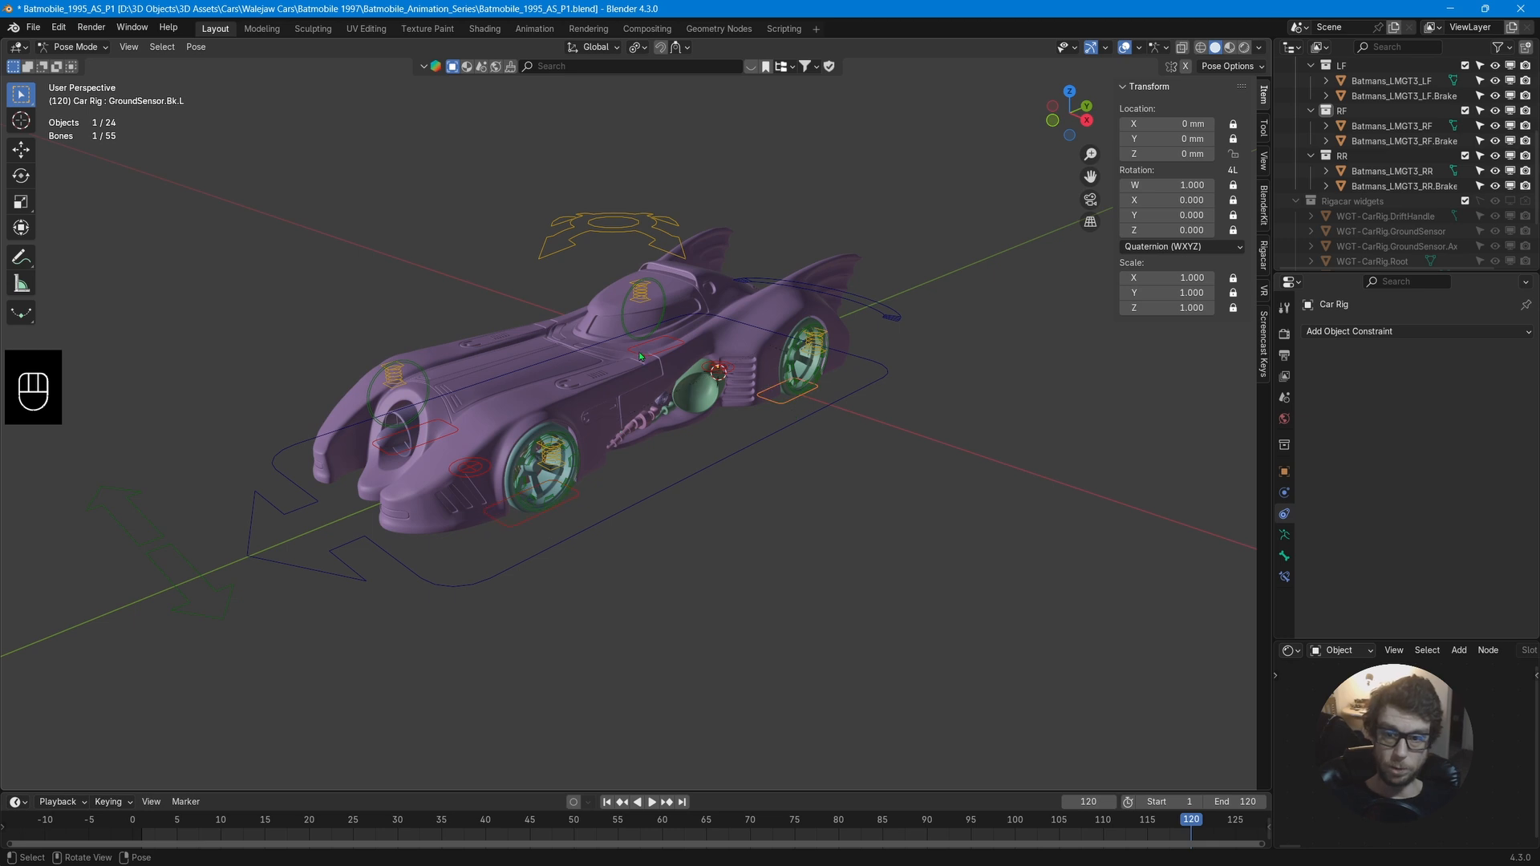
middle_drag(752, 420, 691, 438)
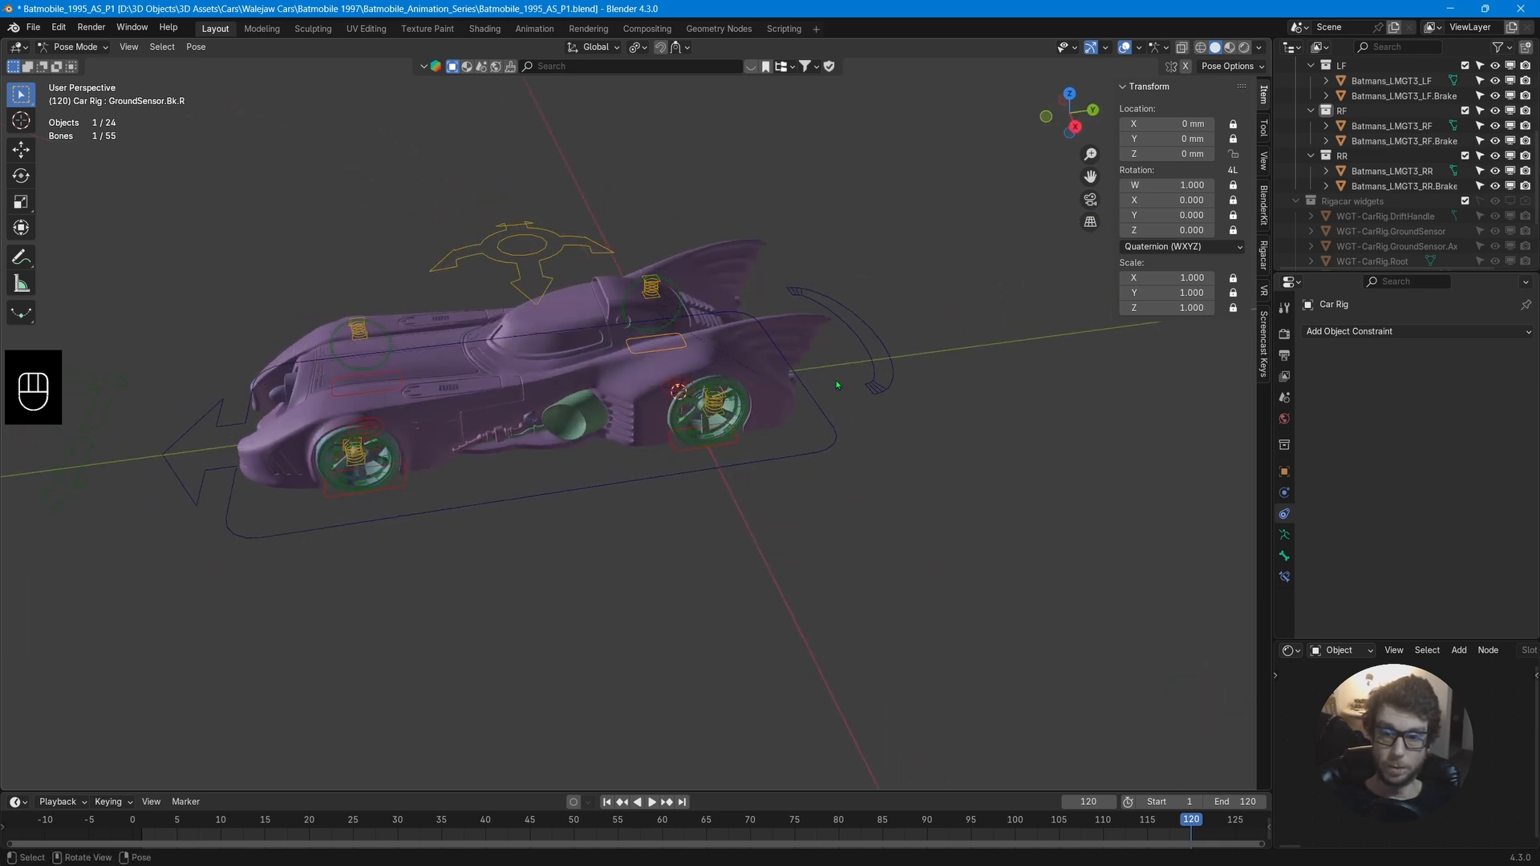
click(878, 391)
key(g)
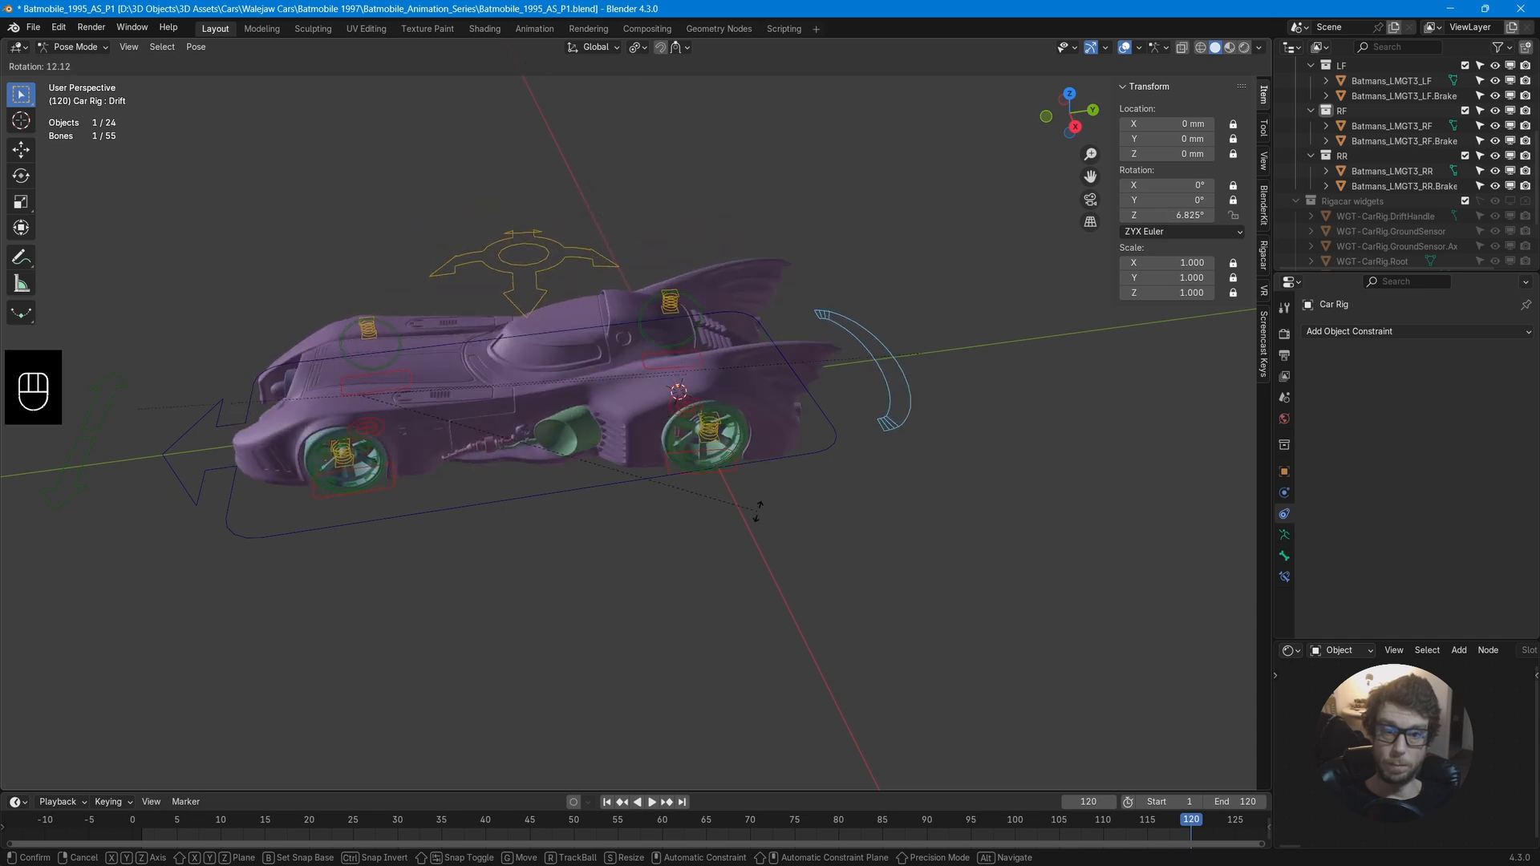
right_click(746, 426)
Test moving the steering control of the rig, cancelling each move.
click(104, 481)
key(g)
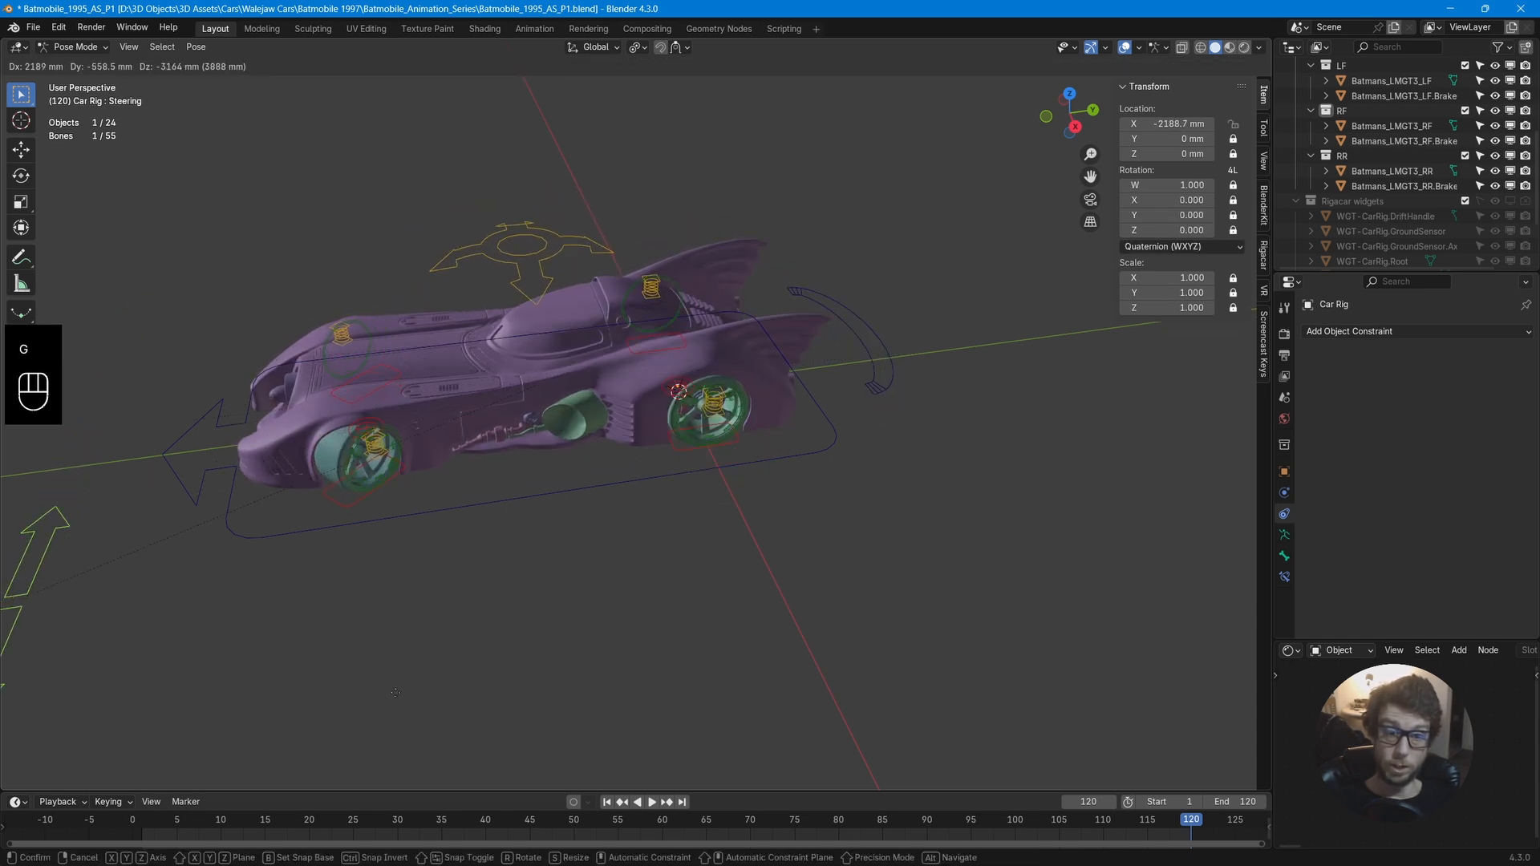
right_click(301, 369)
middle_drag(301, 369, 559, 412)
scroll(559, 412, up, 3)
shift+middle_drag(843, 472, 658, 333)
key(g)
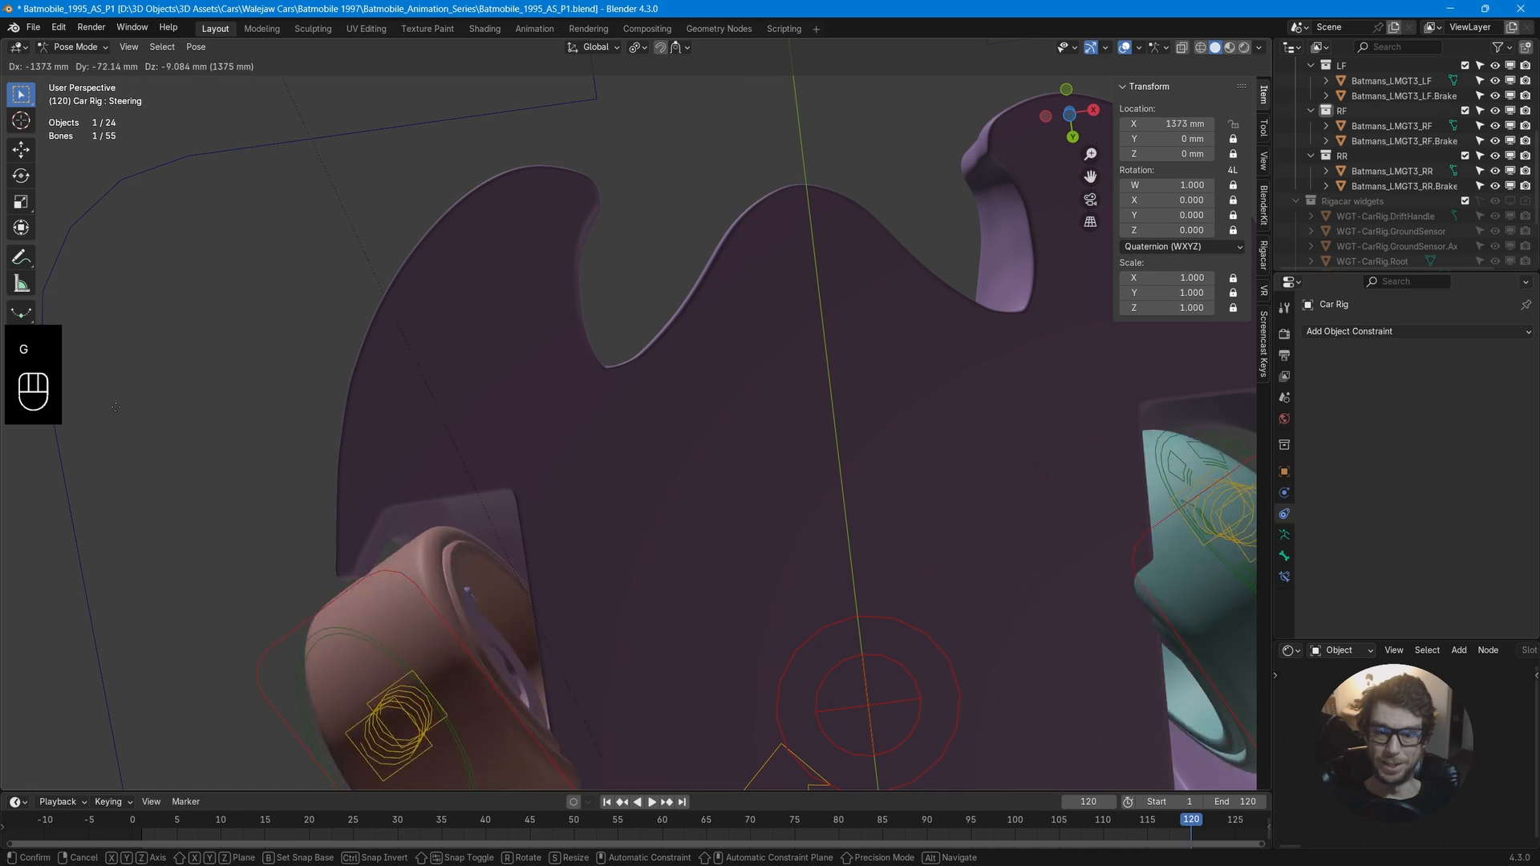
right_click(829, 386)
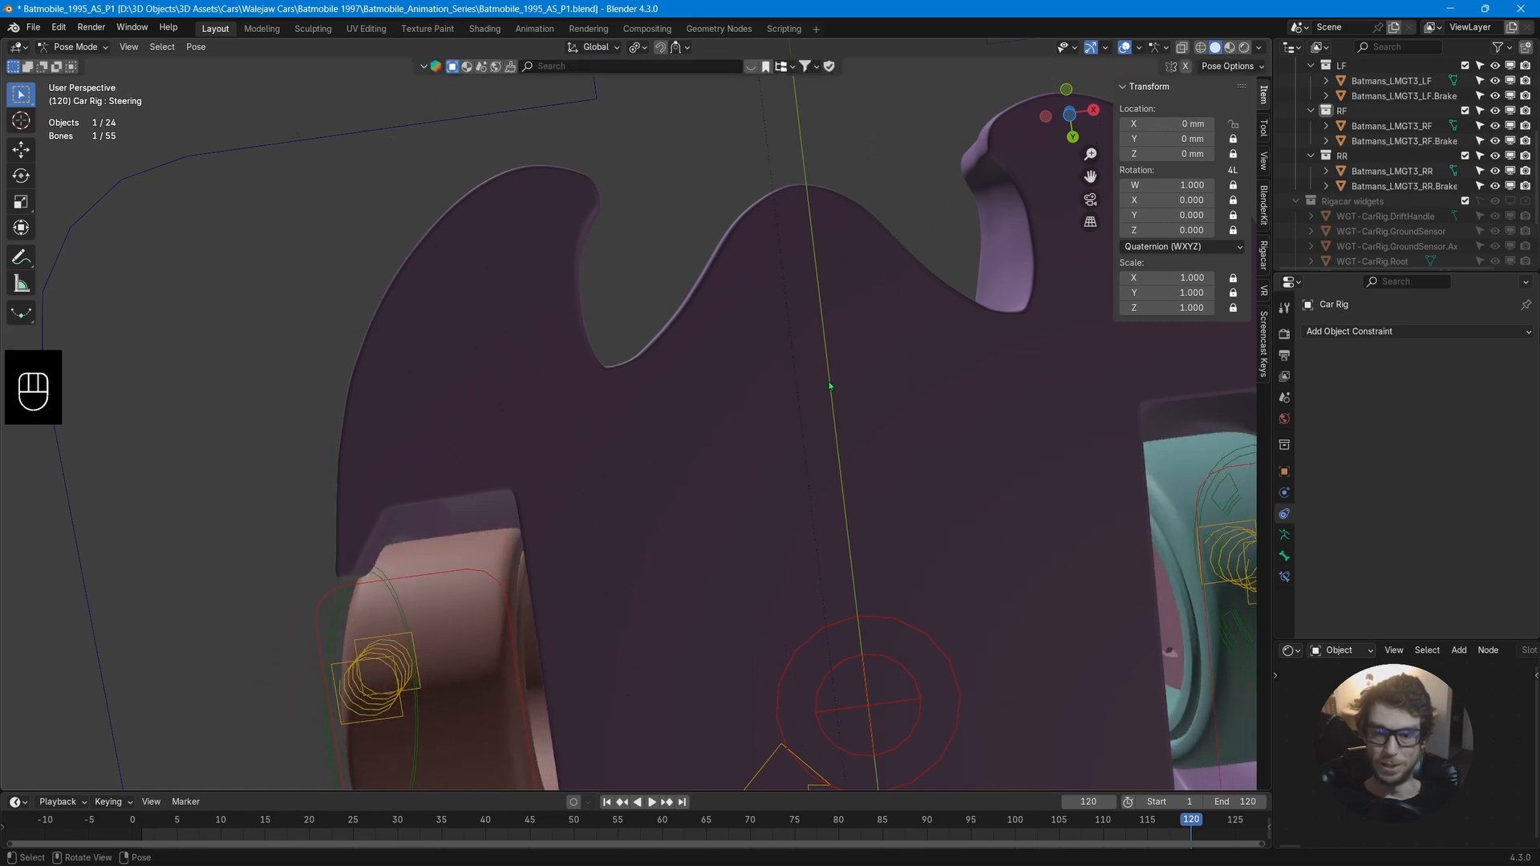
Test moving the rig's root control along its local Y axis, cancelling the move.
scroll(829, 386, down, 6)
middle_drag(829, 386, 870, 440)
scroll(869, 361, up, 3)
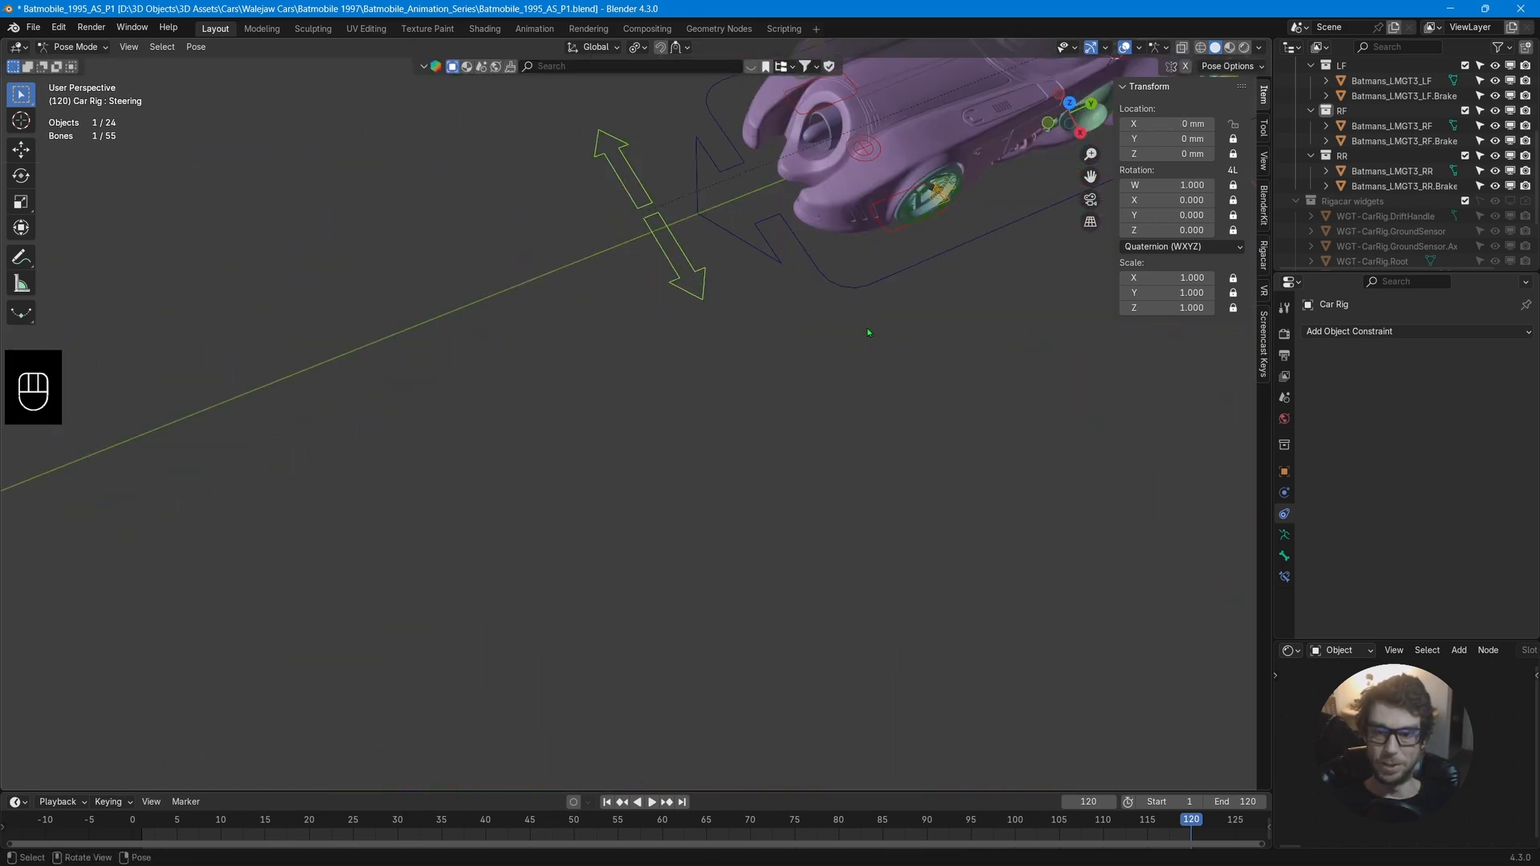
shift+middle_drag(869, 330, 720, 424)
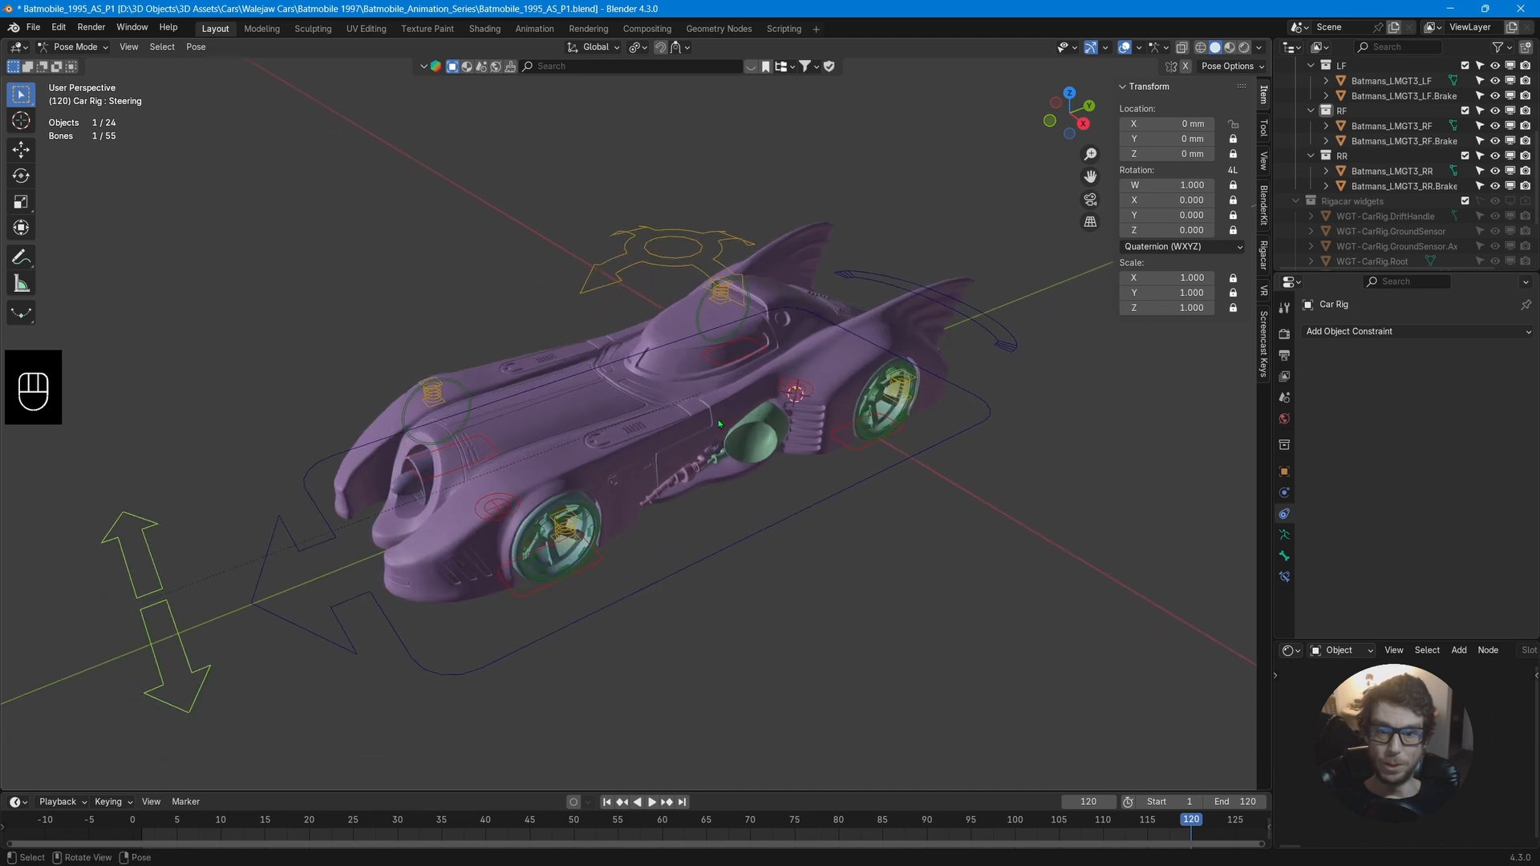
click(742, 538)
key(g)
key(y)
key(y)
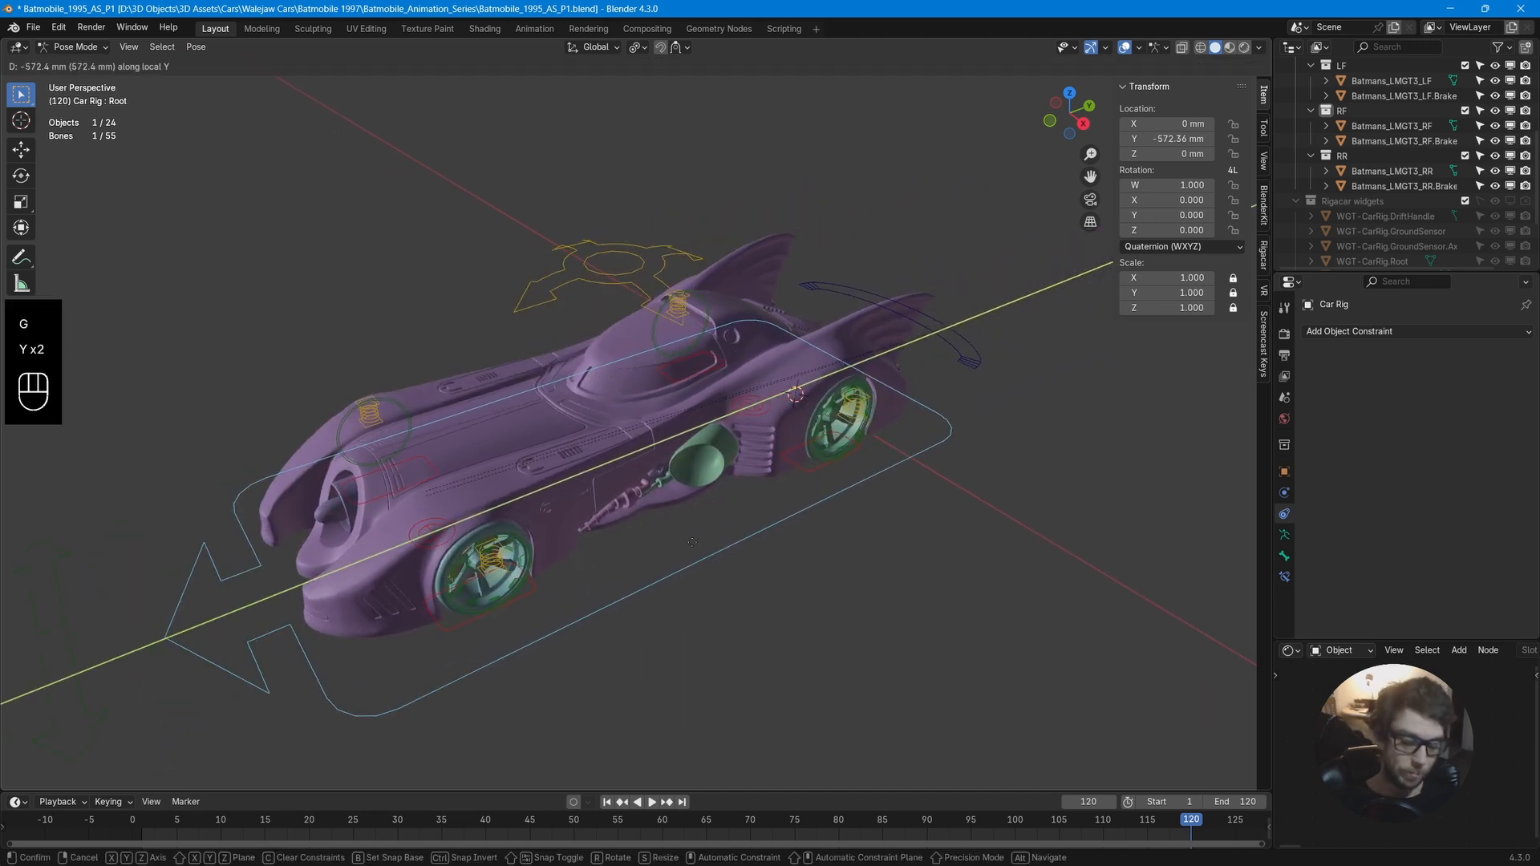
right_click(806, 458)
drag(534, 140, 689, 287)
key(r)
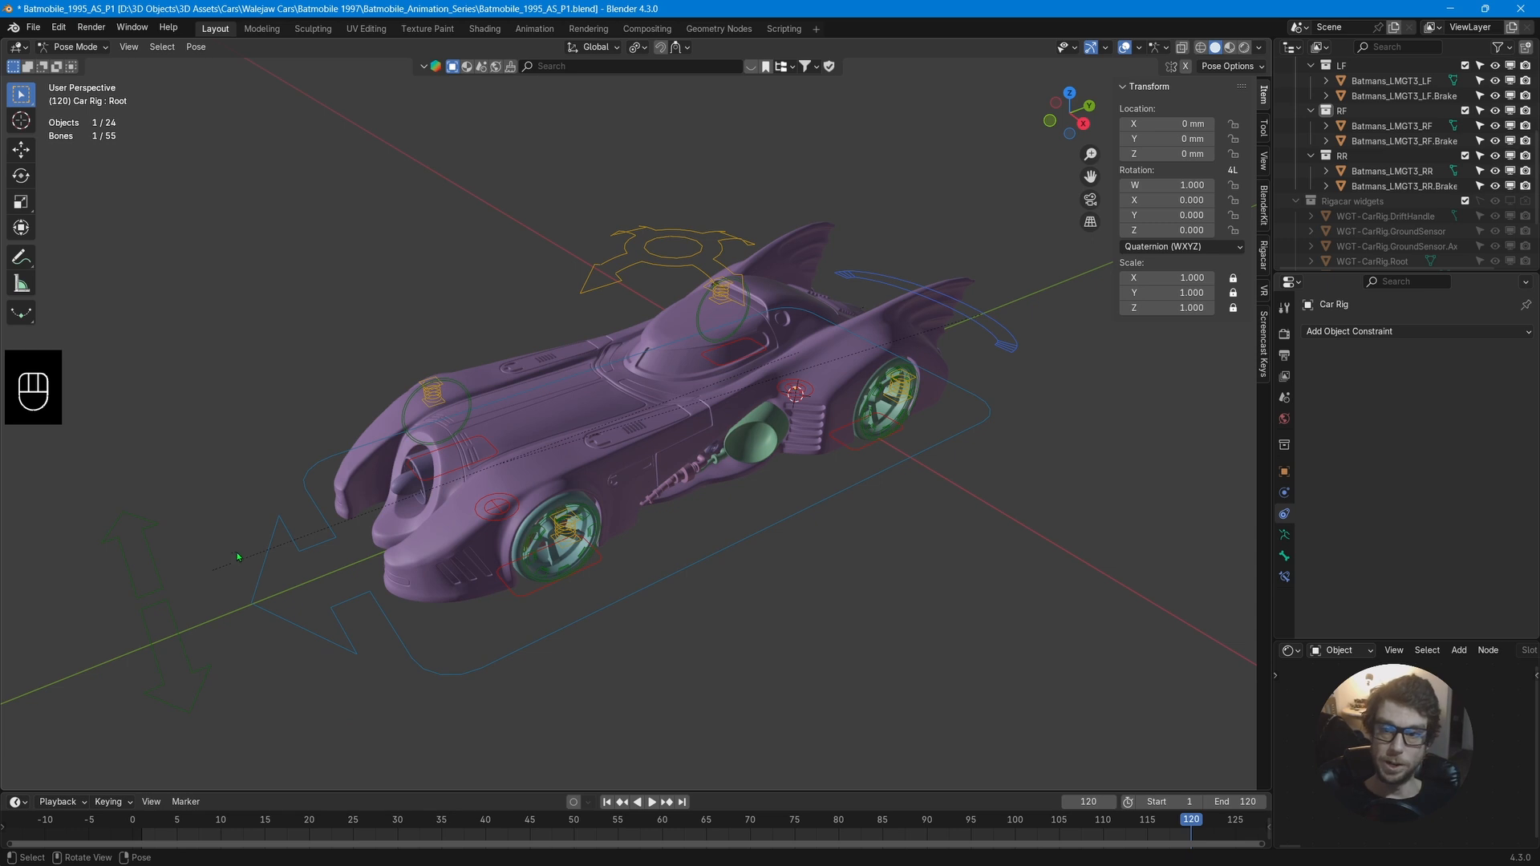
drag(86, 508, 174, 611)
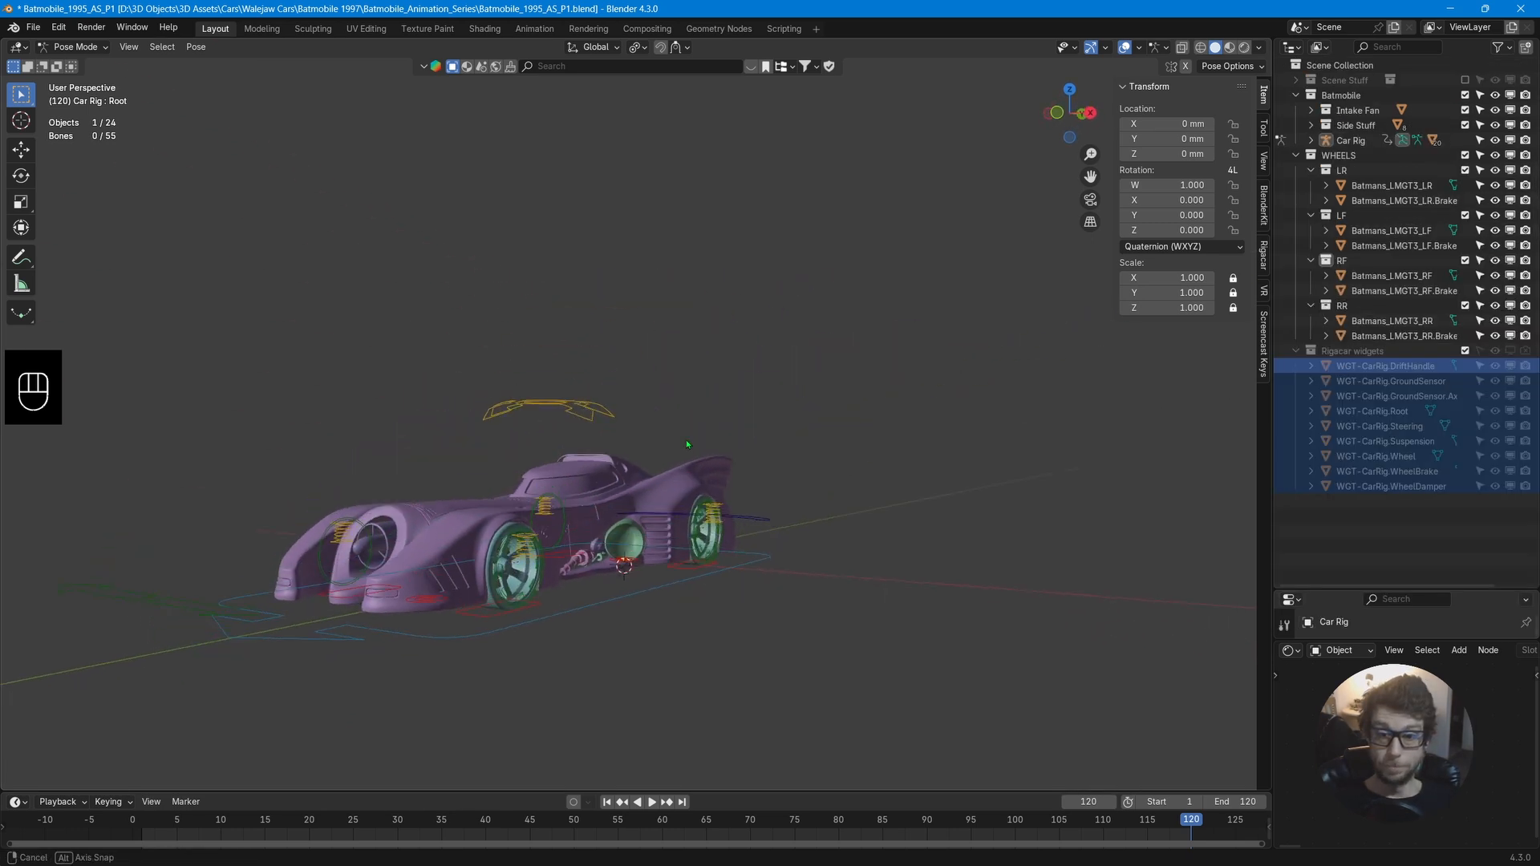
middle_drag(686, 439, 654, 493)
scroll(661, 509, up, 2)
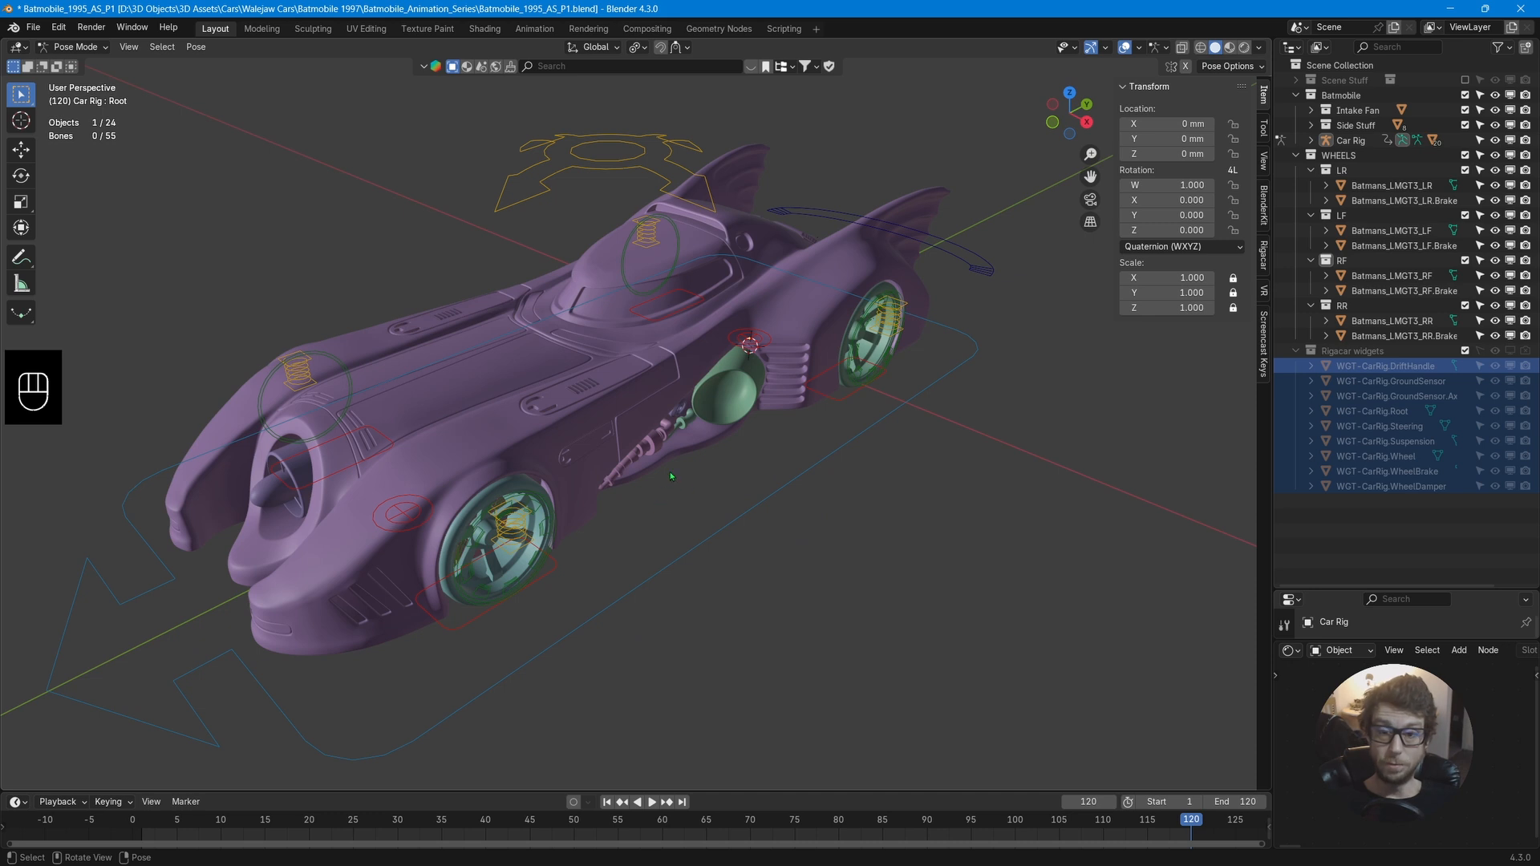
middle_drag(672, 476, 710, 450)
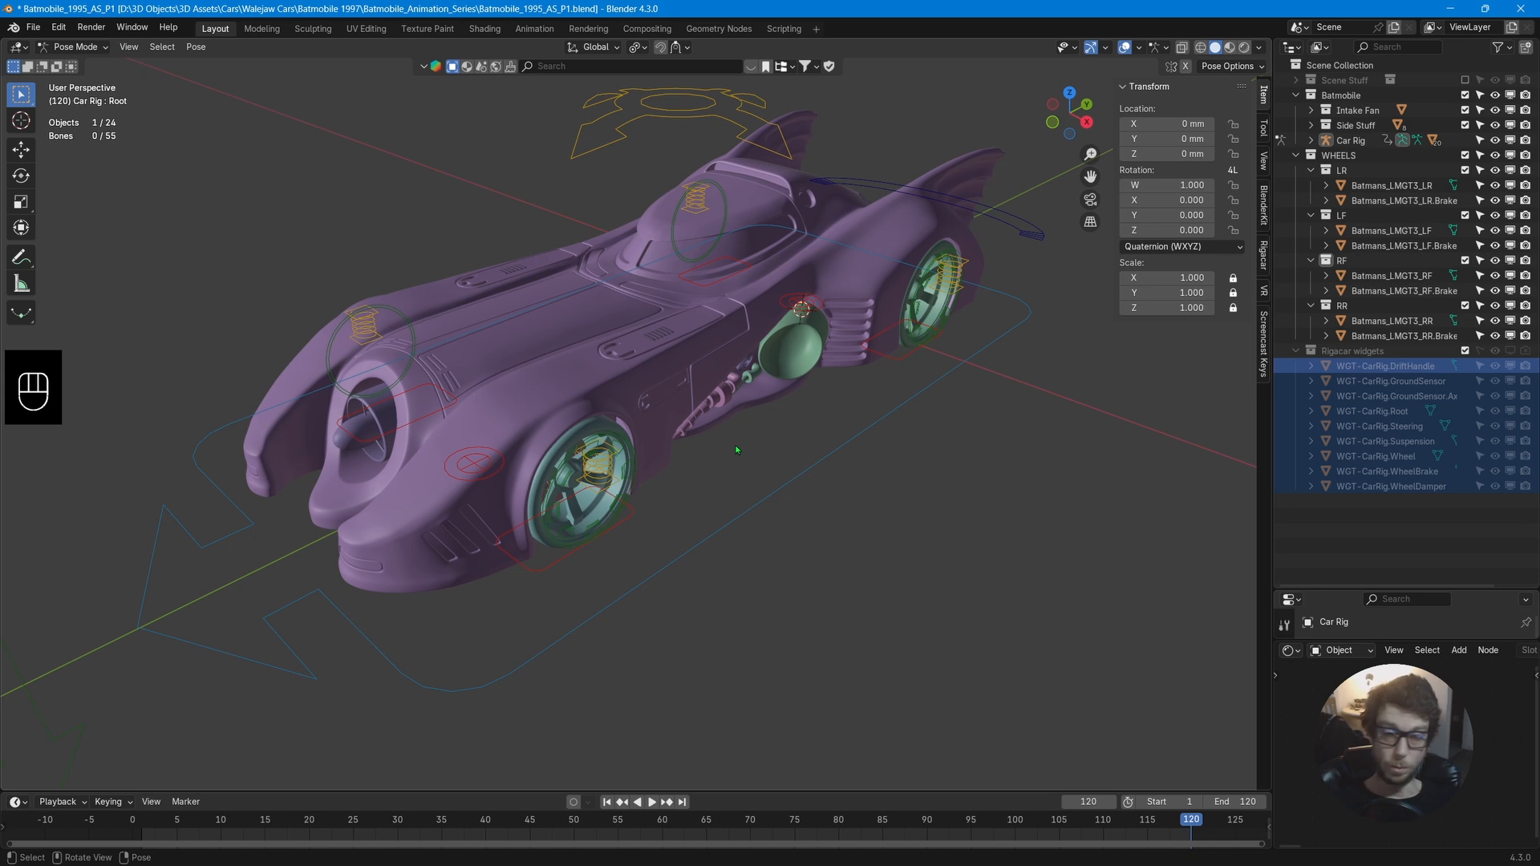
scroll(736, 448, down, 2)
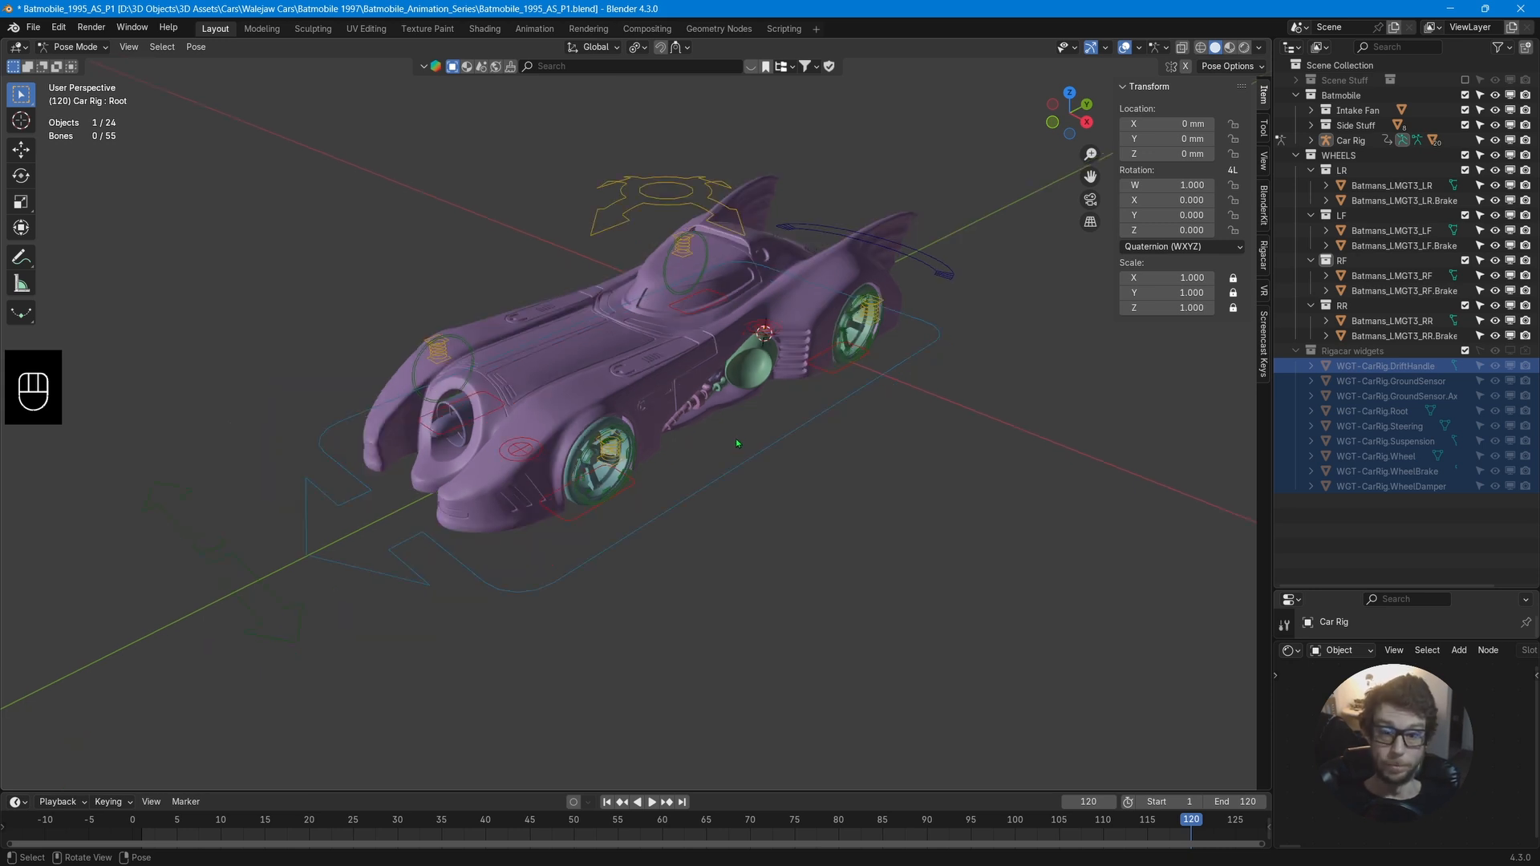
middle_drag(748, 438, 916, 347)
scroll(1008, 313, up, 2)
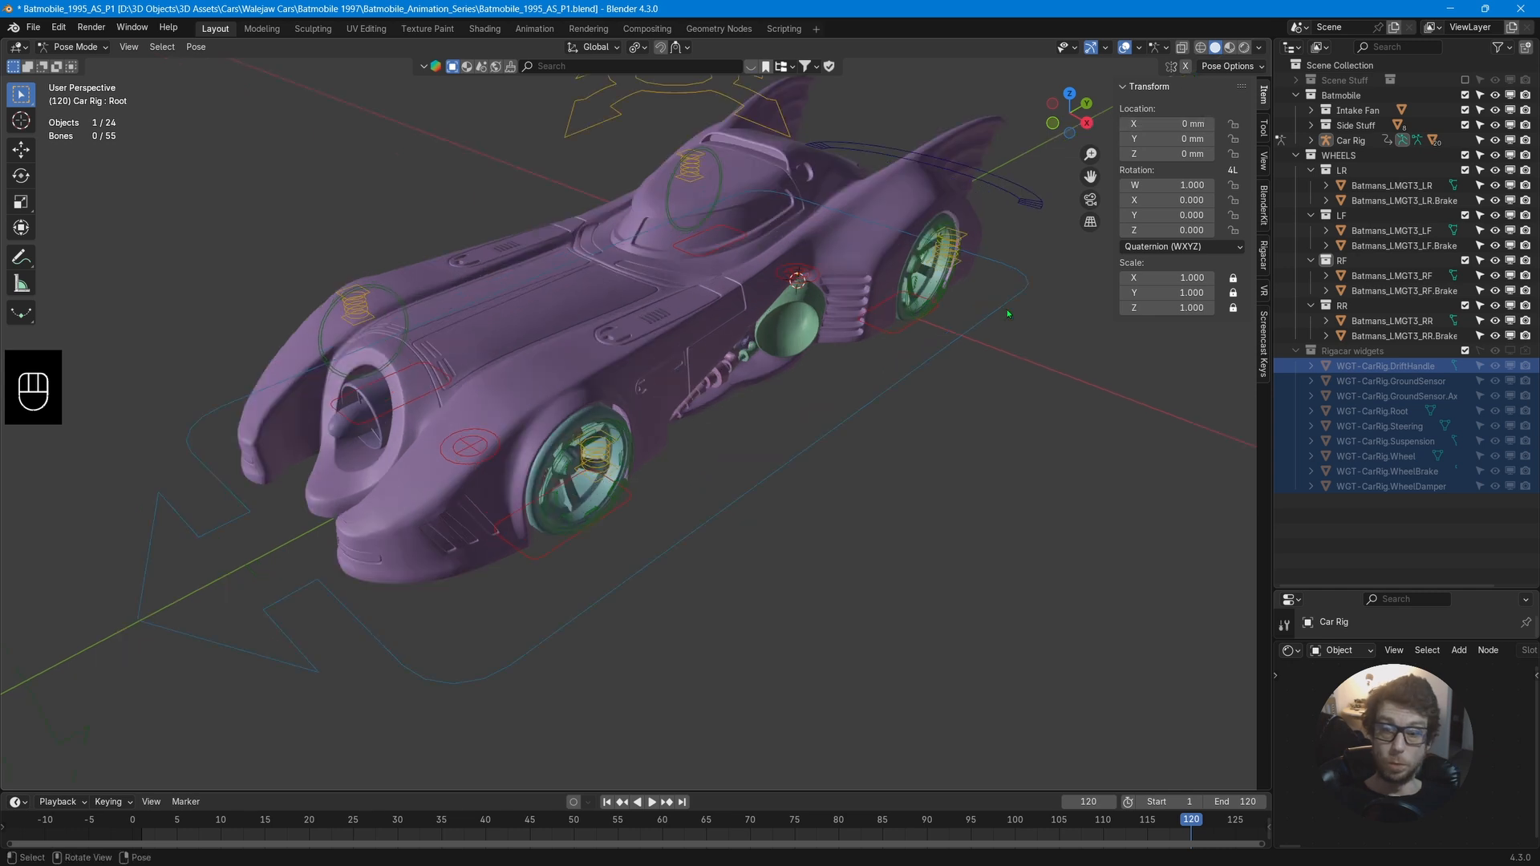
scroll(1009, 313, down, 2)
middle_drag(988, 289, 943, 277)
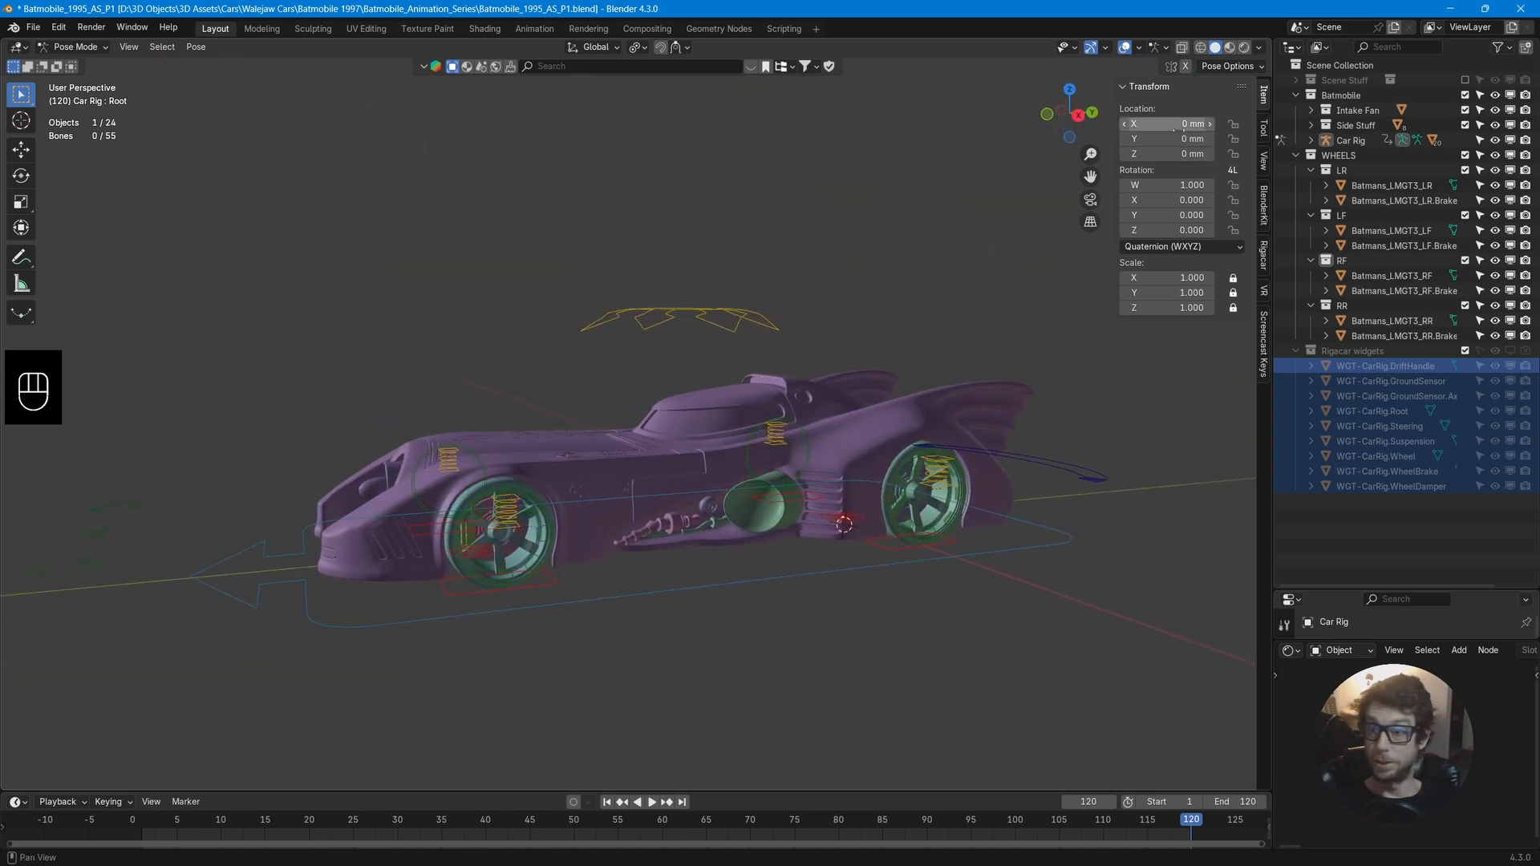
Return to Object Mode and reselect the car rig.
key(Tab)
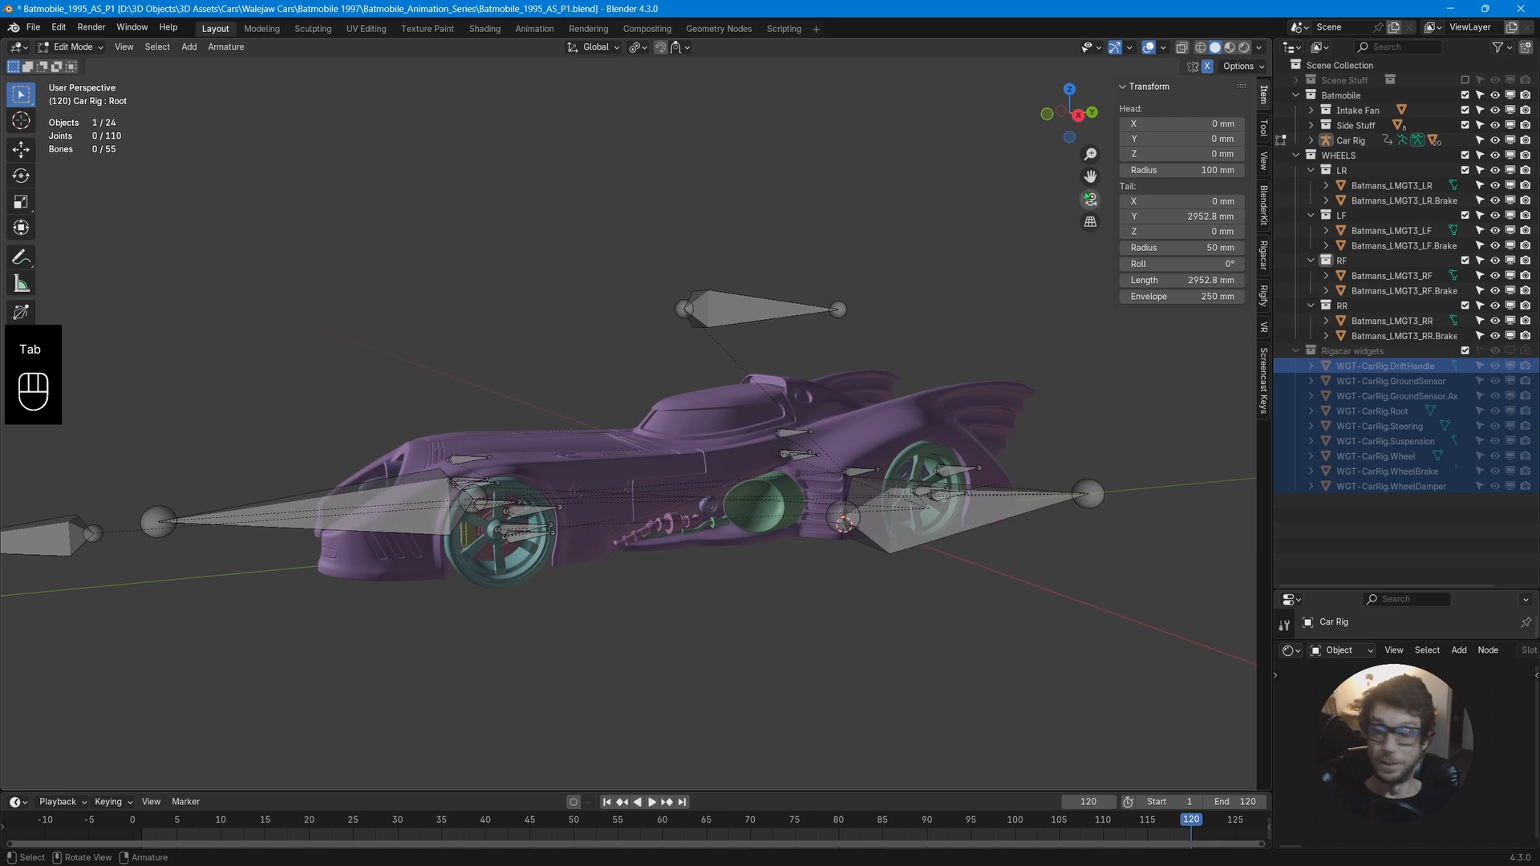
key(Tab)
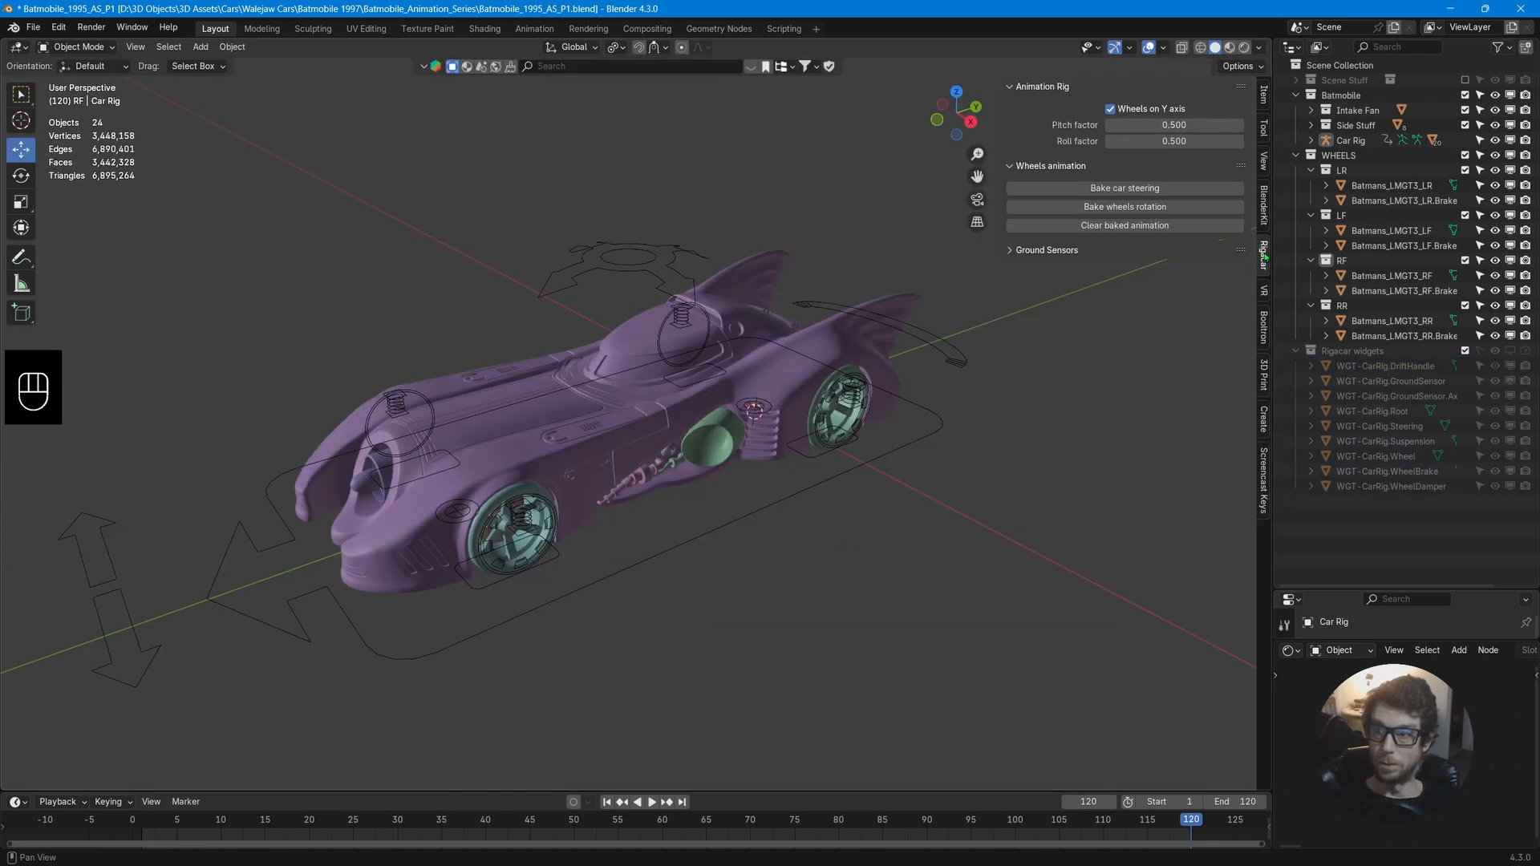
drag(1067, 90, 1127, 111)
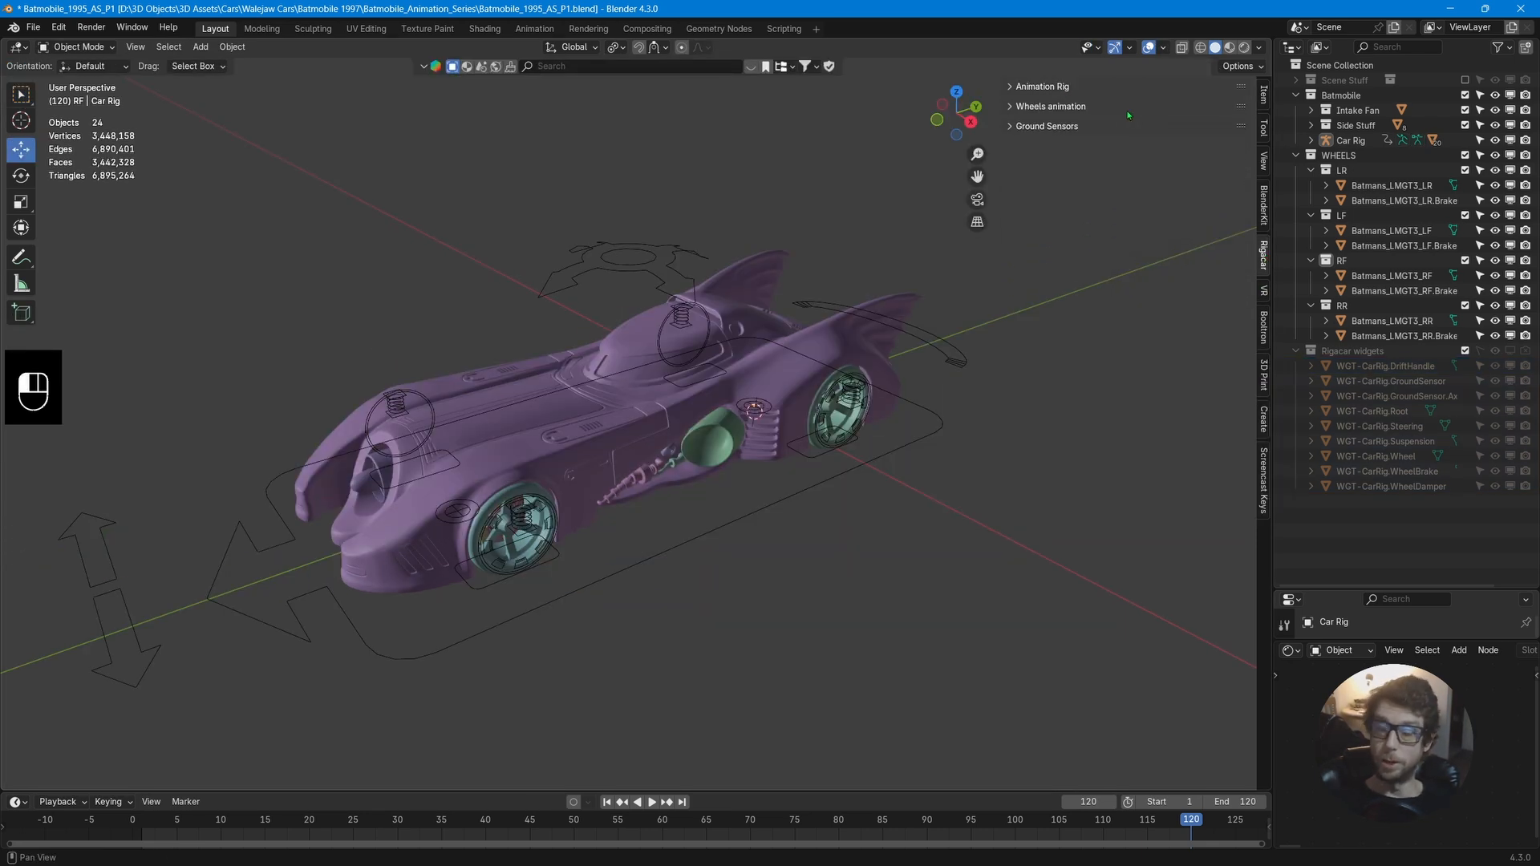
click(1034, 88)
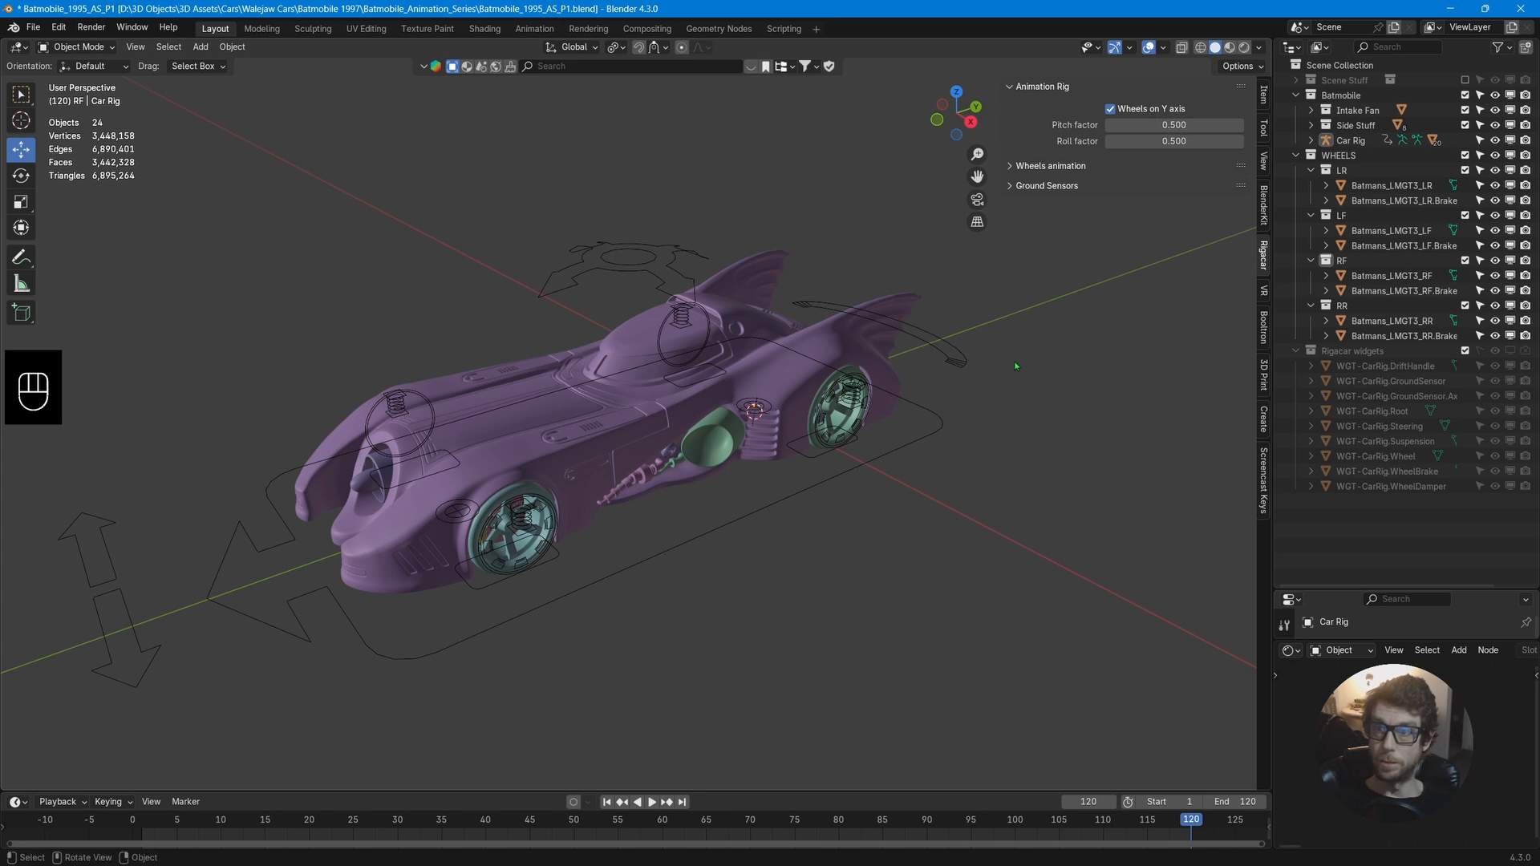
middle_drag(1014, 367, 963, 368)
click(768, 602)
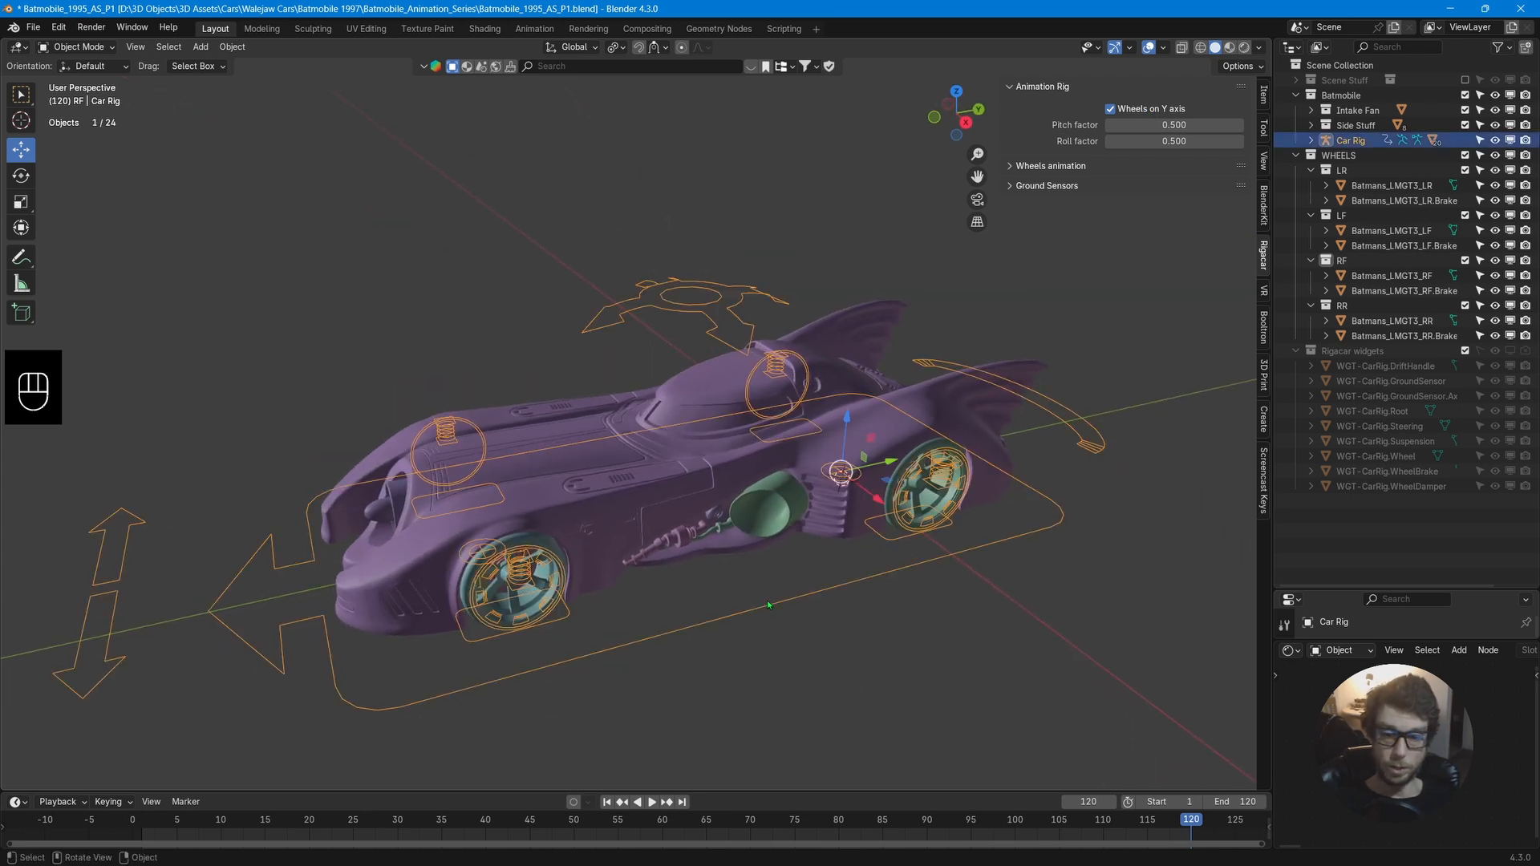
Enter Pose Mode and move the root control about 1170 mm along global Y.
key(ctrl+Tab)
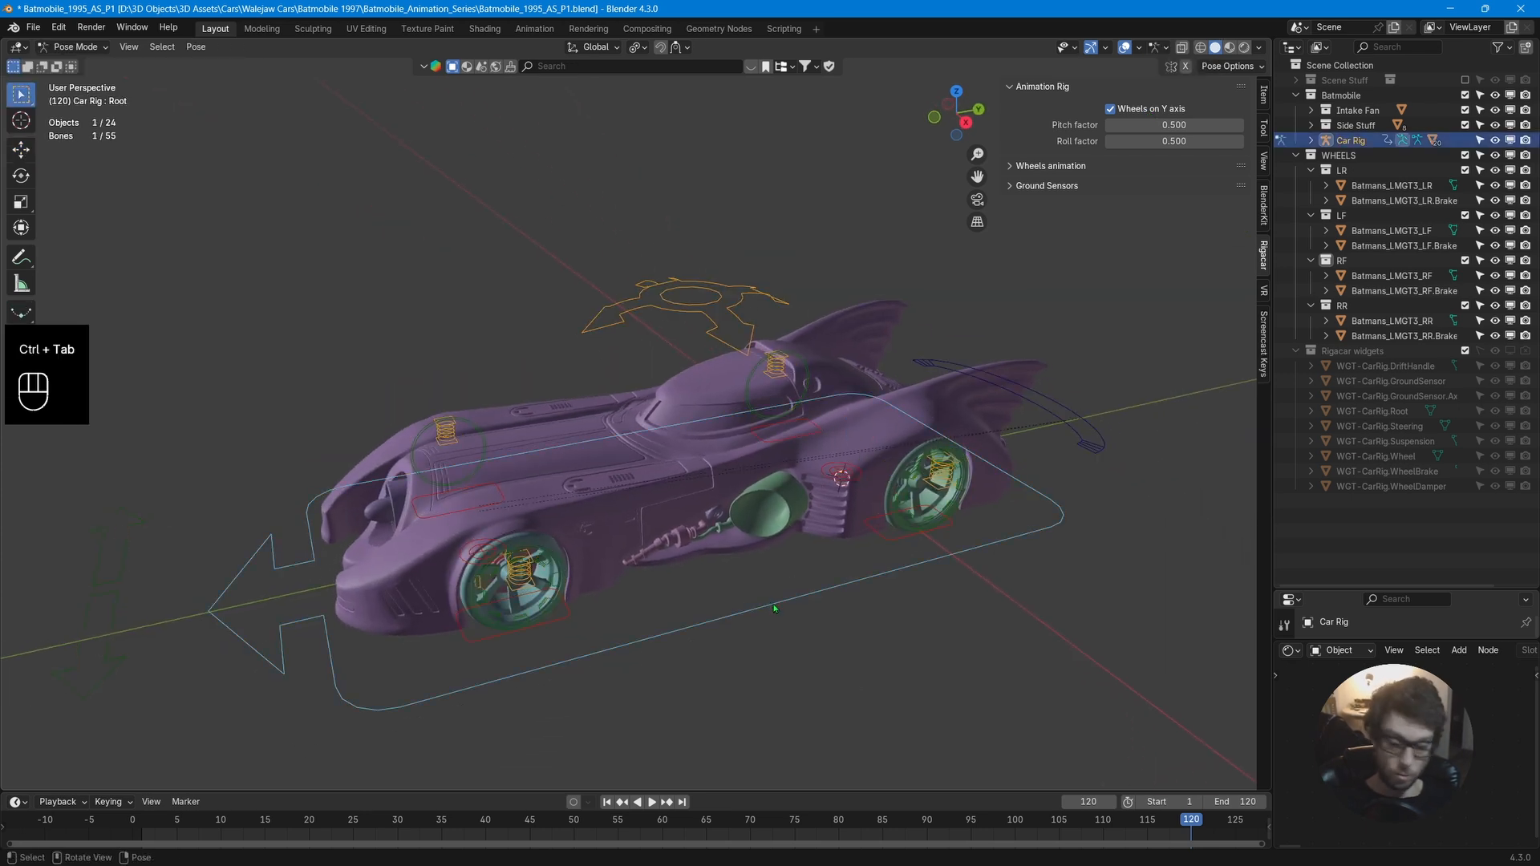
key(g)
key(y)
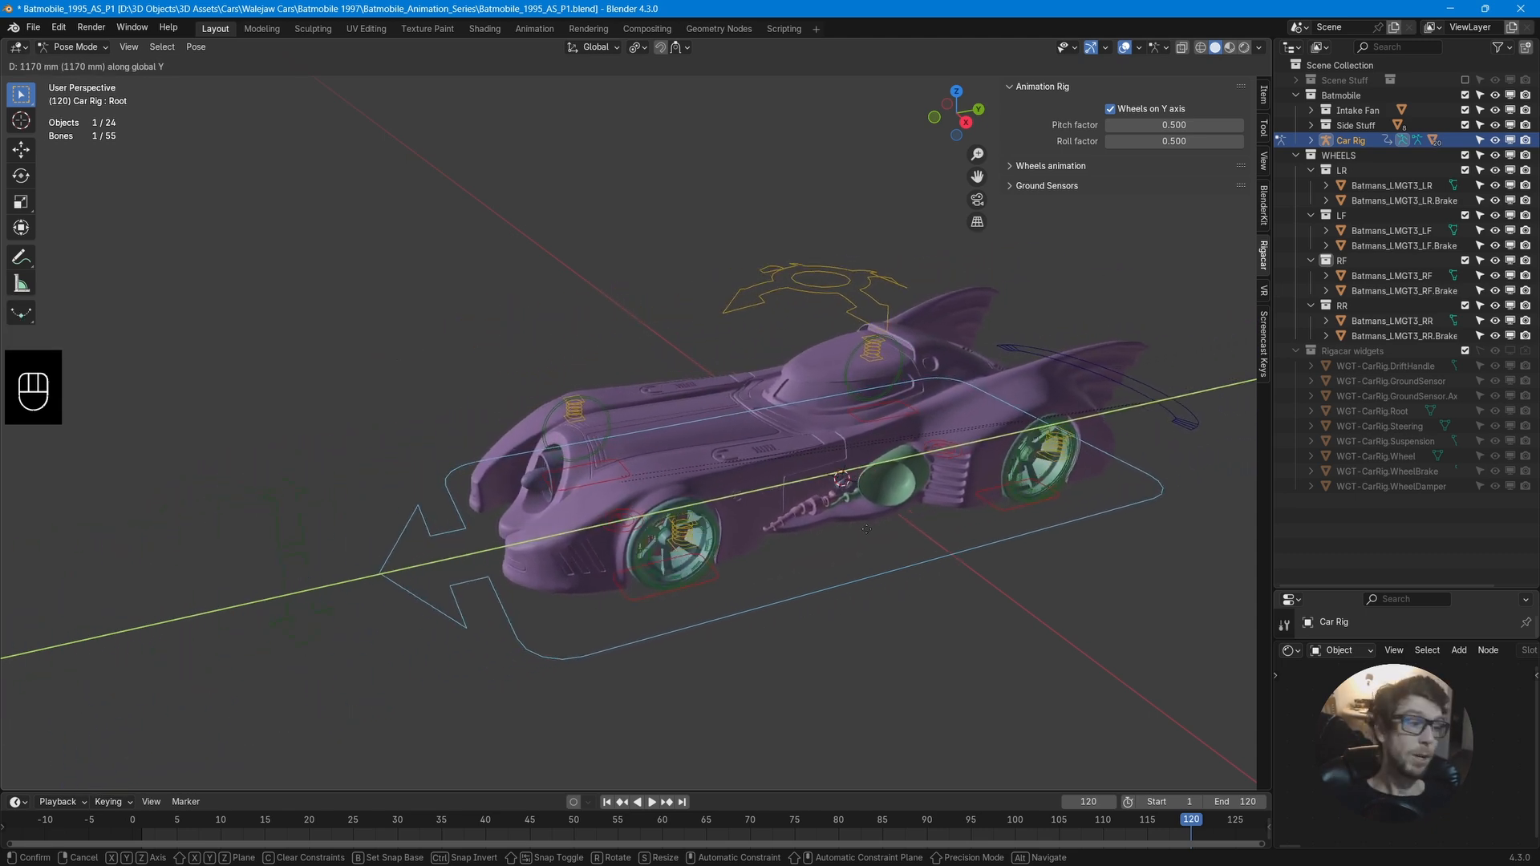
click(811, 519)
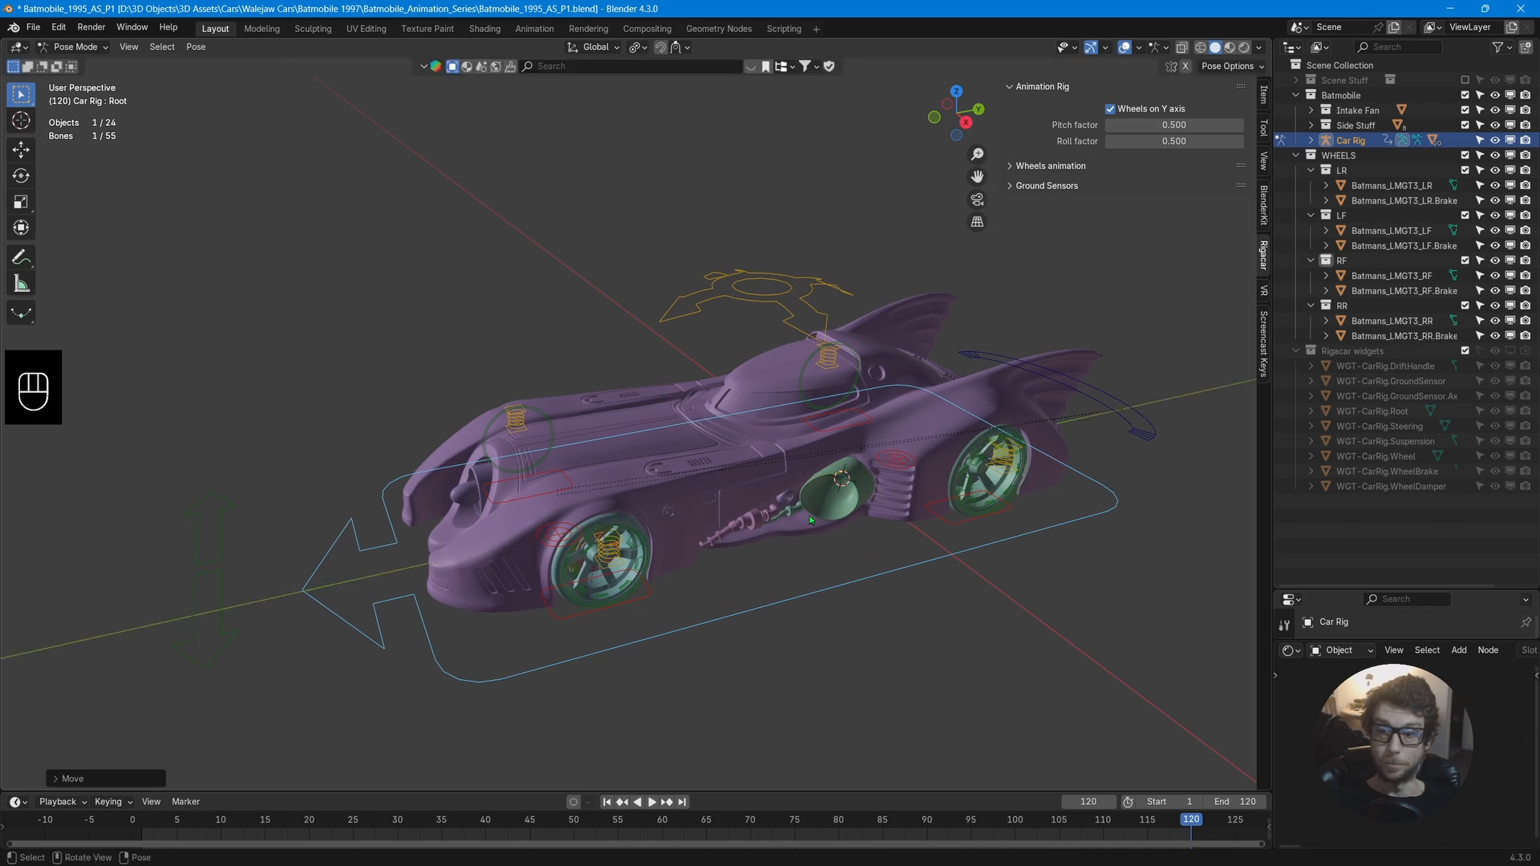
Examine the Wheels animation and Ground Sensors sections of the Rigacar settings.
click(1011, 167)
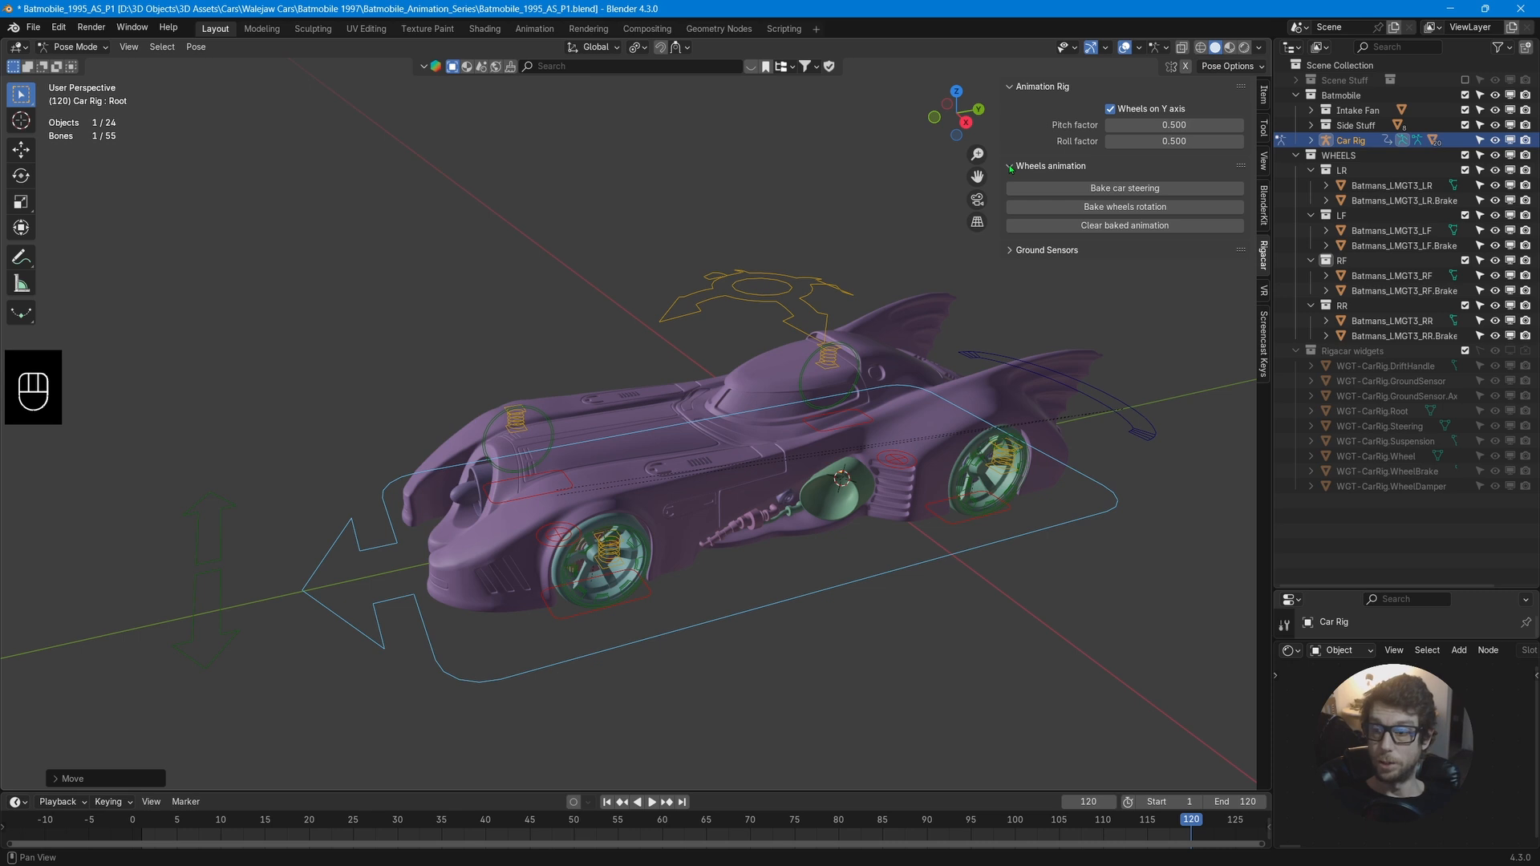
click(1011, 167)
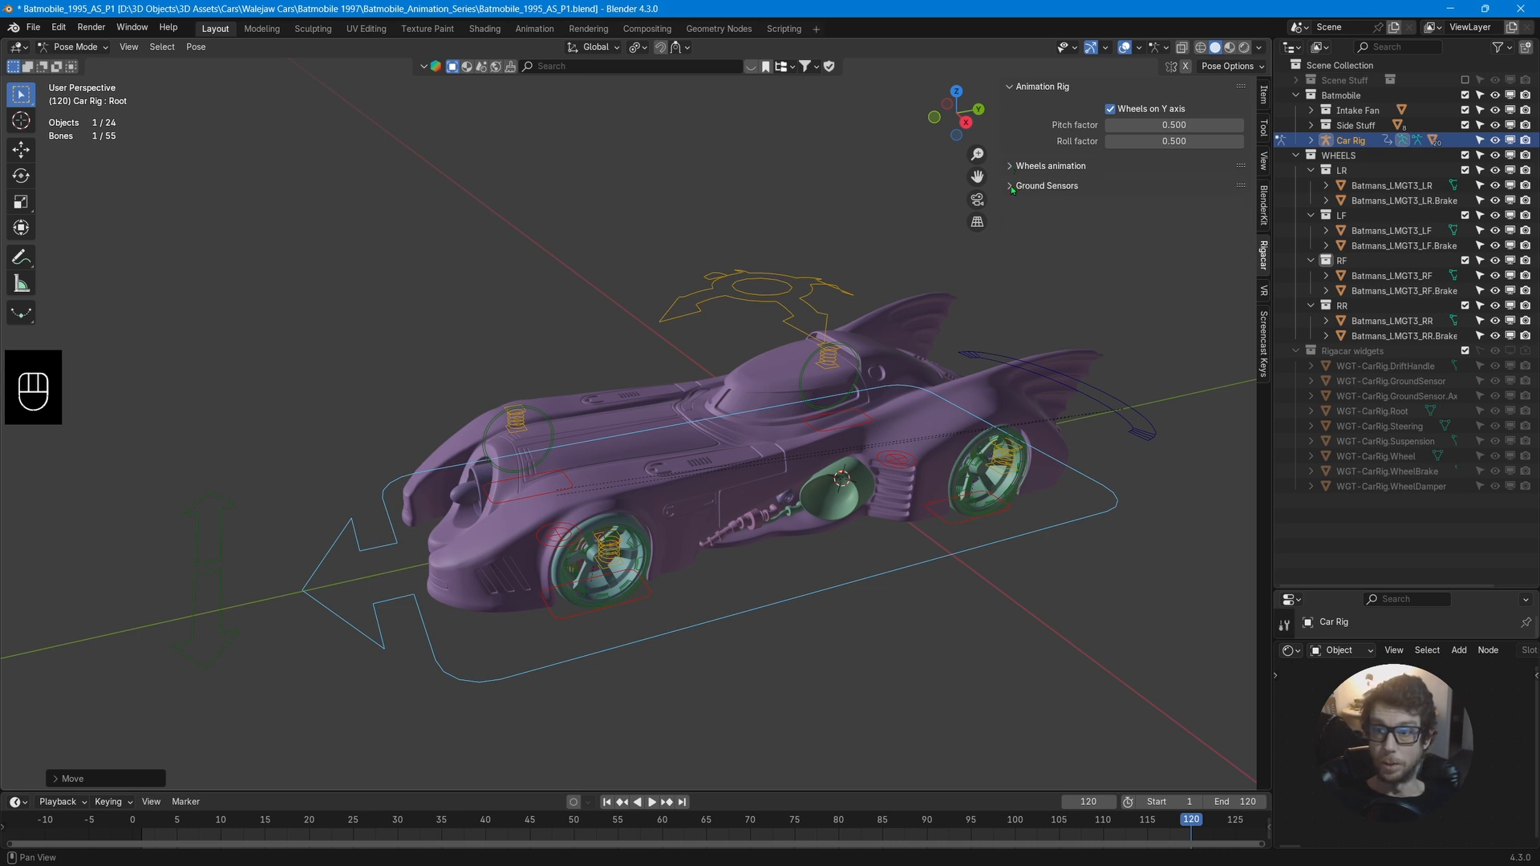
click(1012, 187)
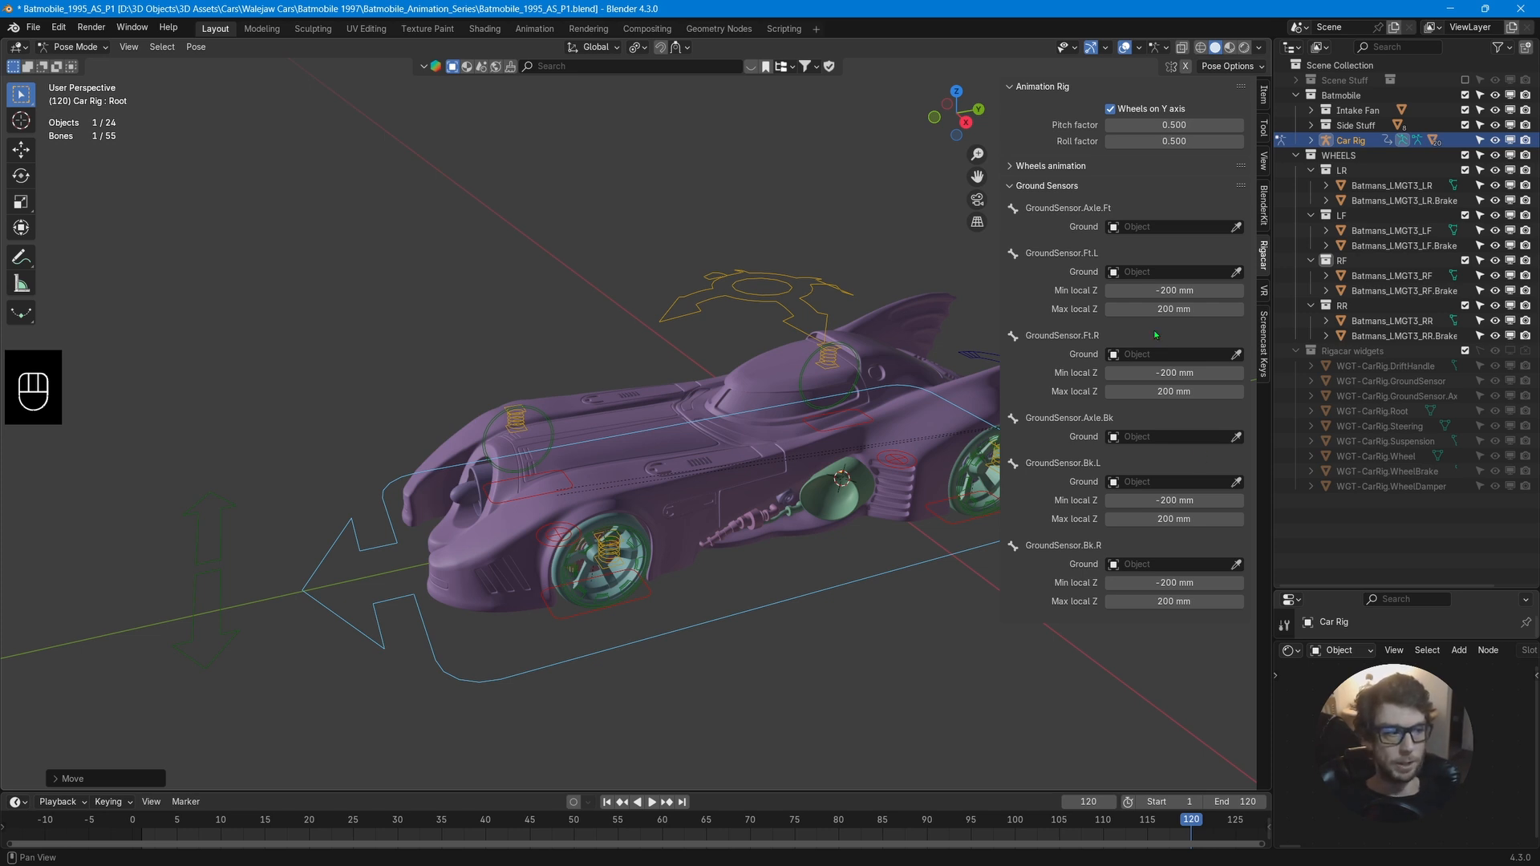
click(1011, 187)
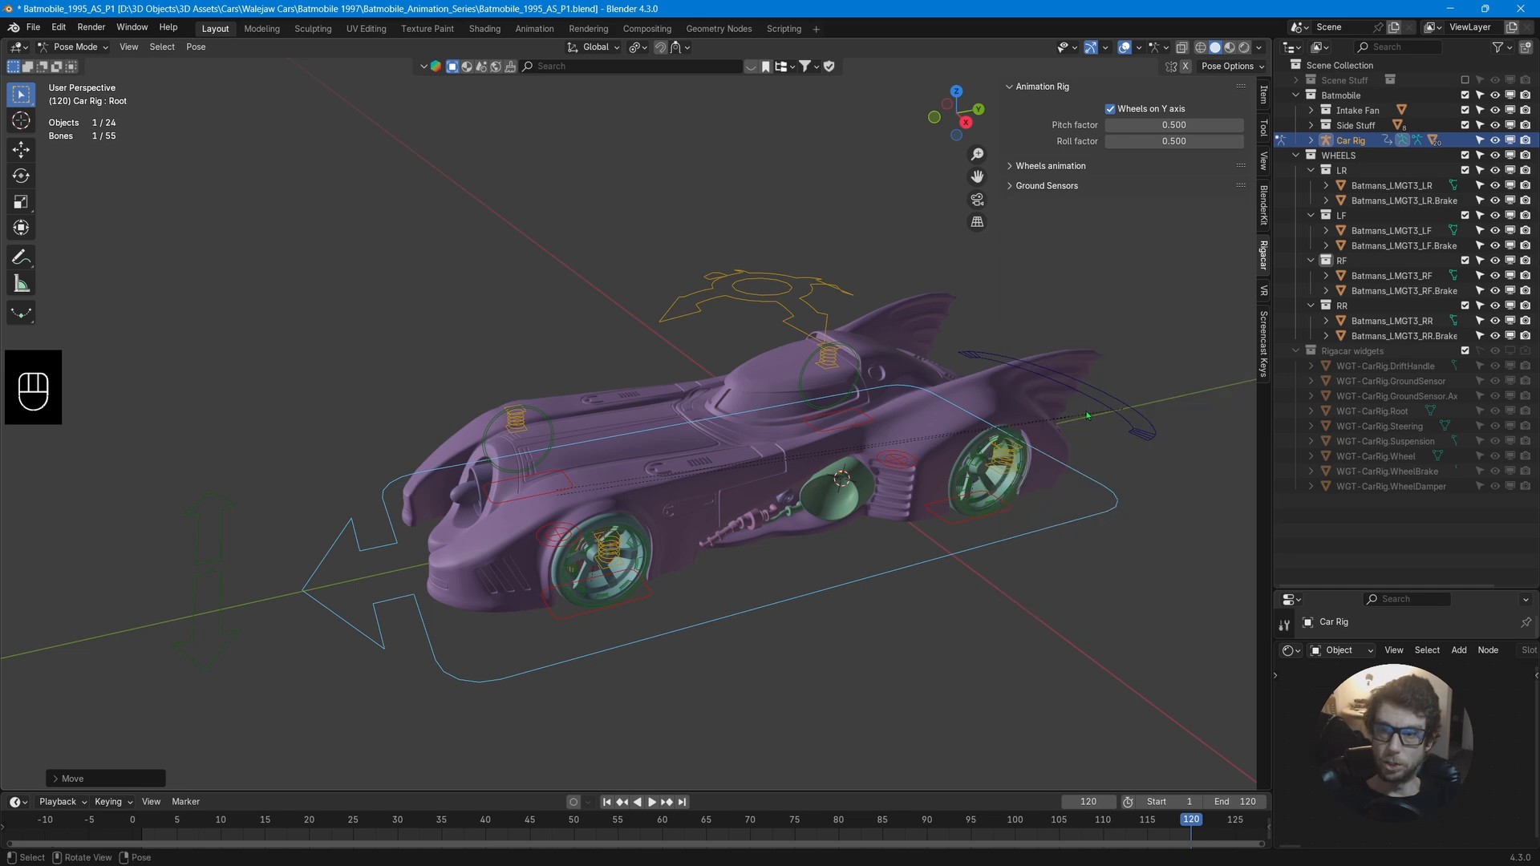
Enlarge the timeline area and insert a keyframe for the root control at frame 120.
middle_drag(793, 443, 825, 440)
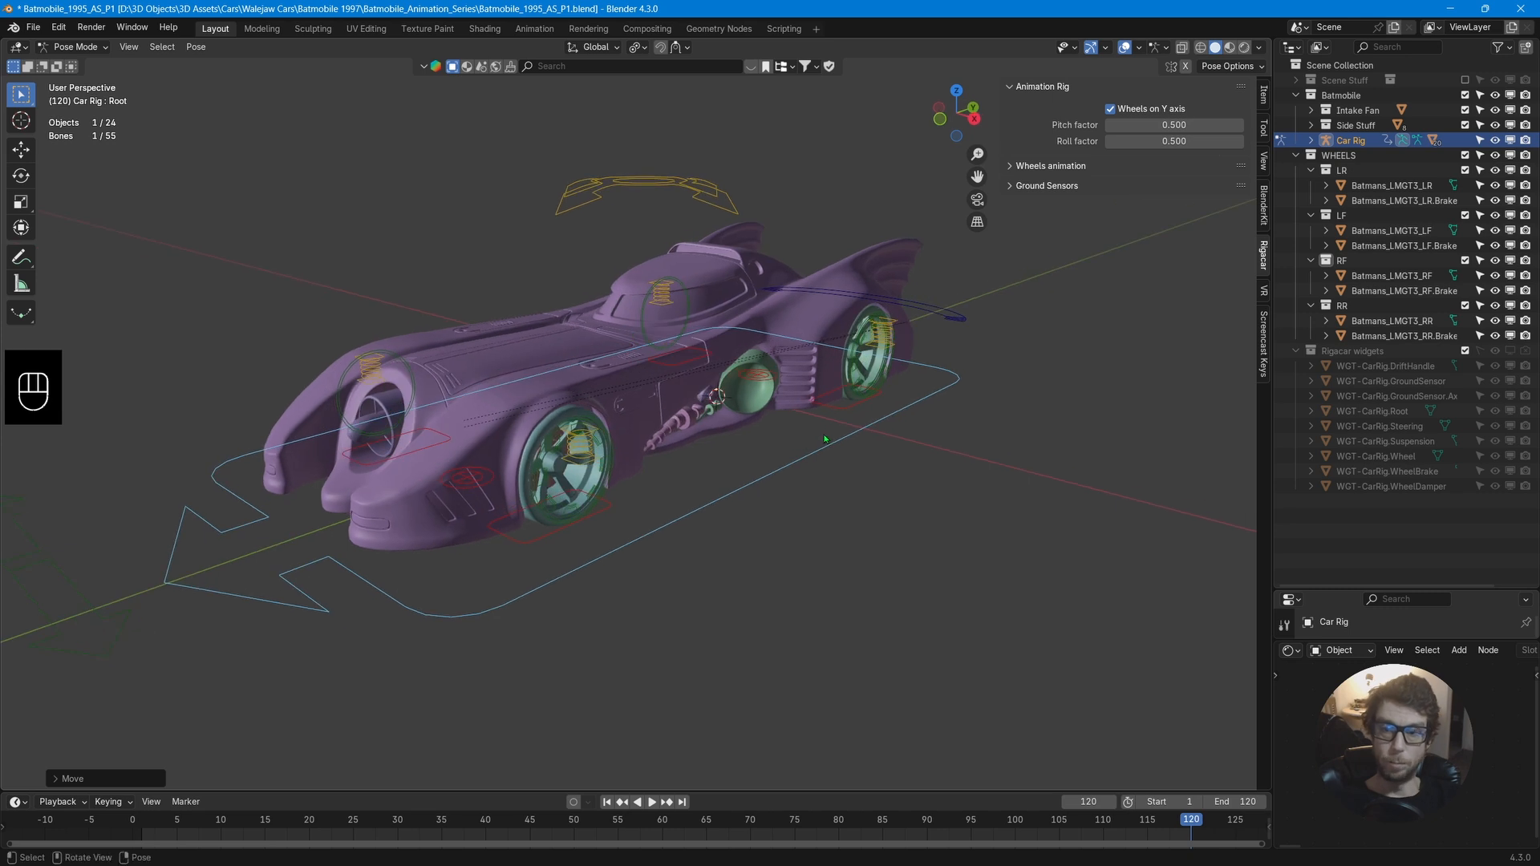
middle_drag(765, 495, 748, 580)
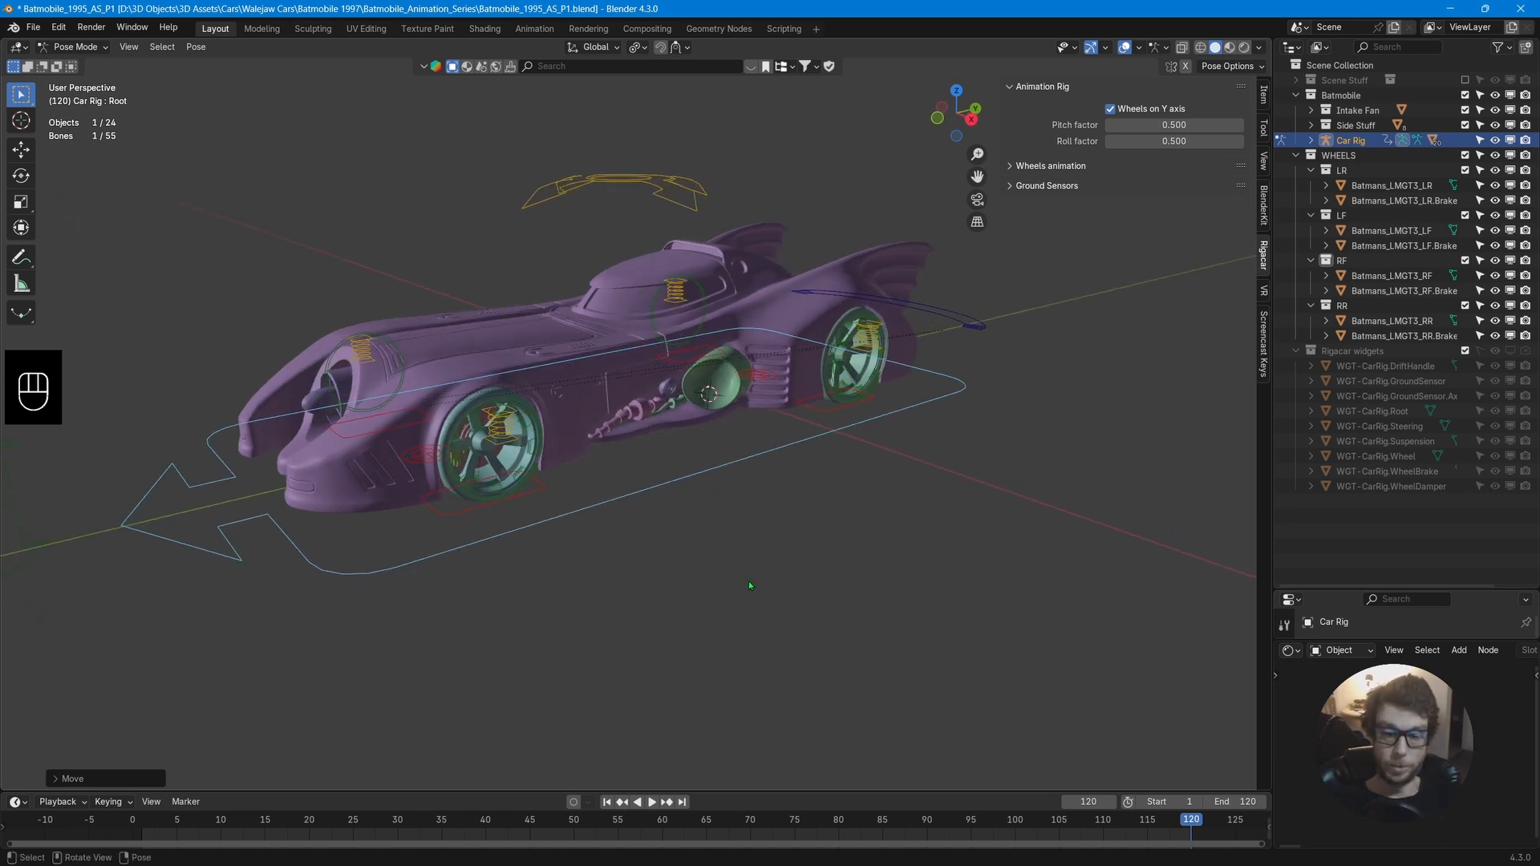
drag(728, 791, 728, 595)
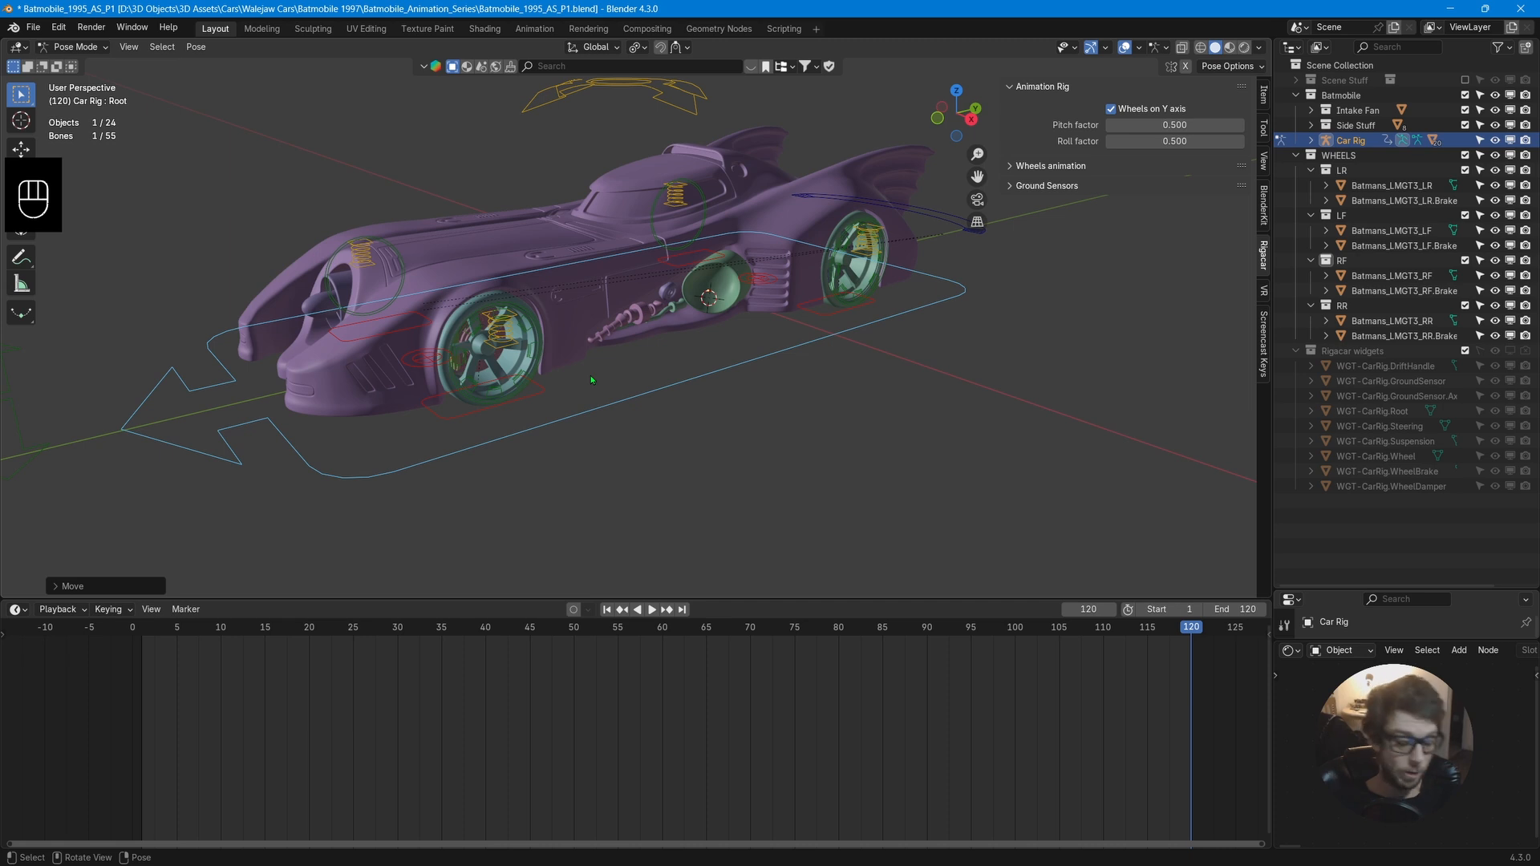
key(i)
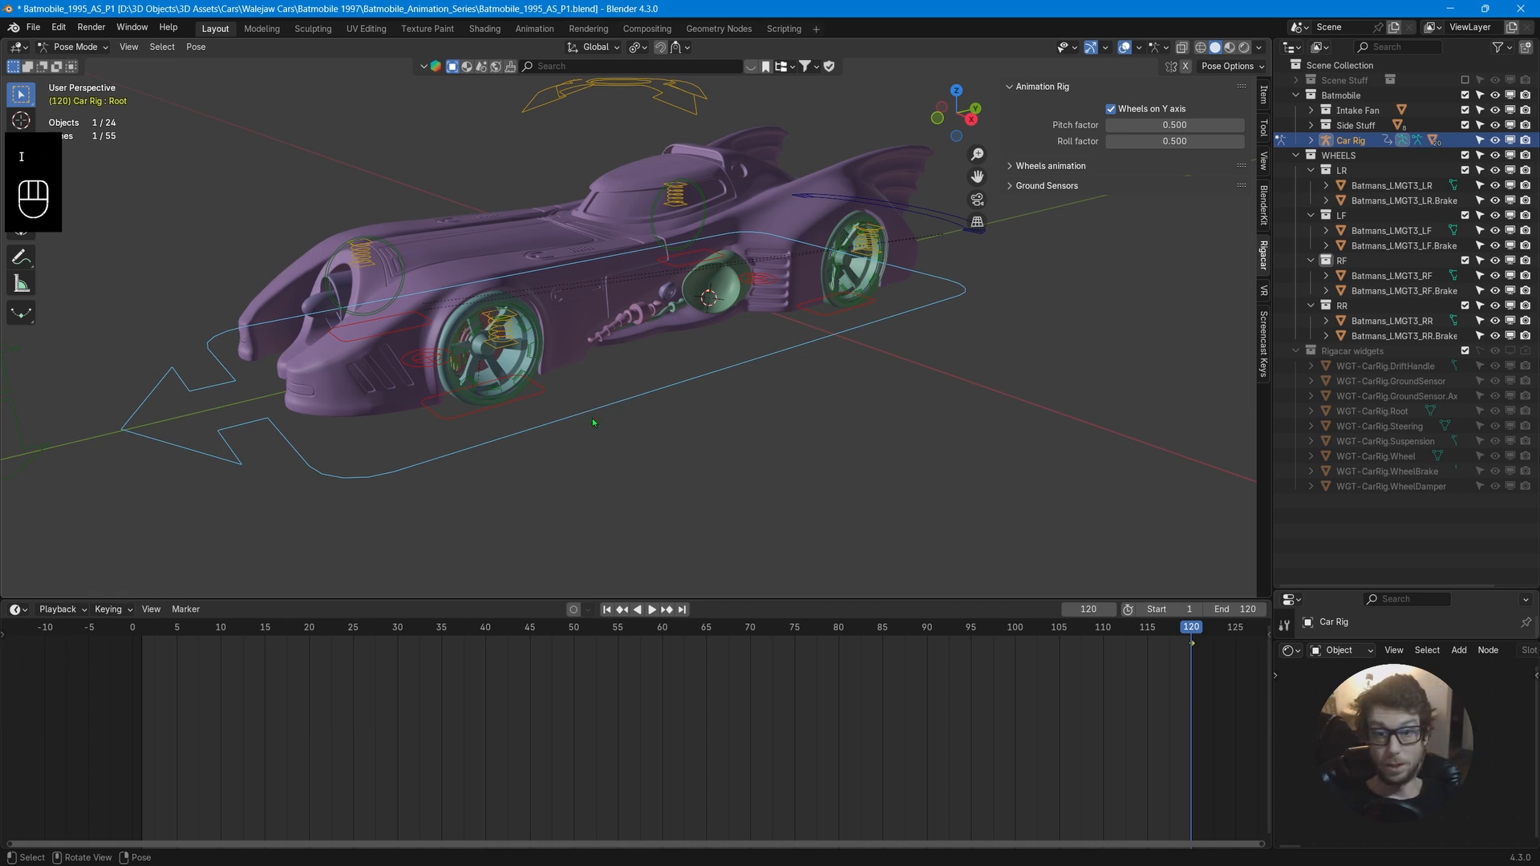
click(638, 433)
click(621, 399)
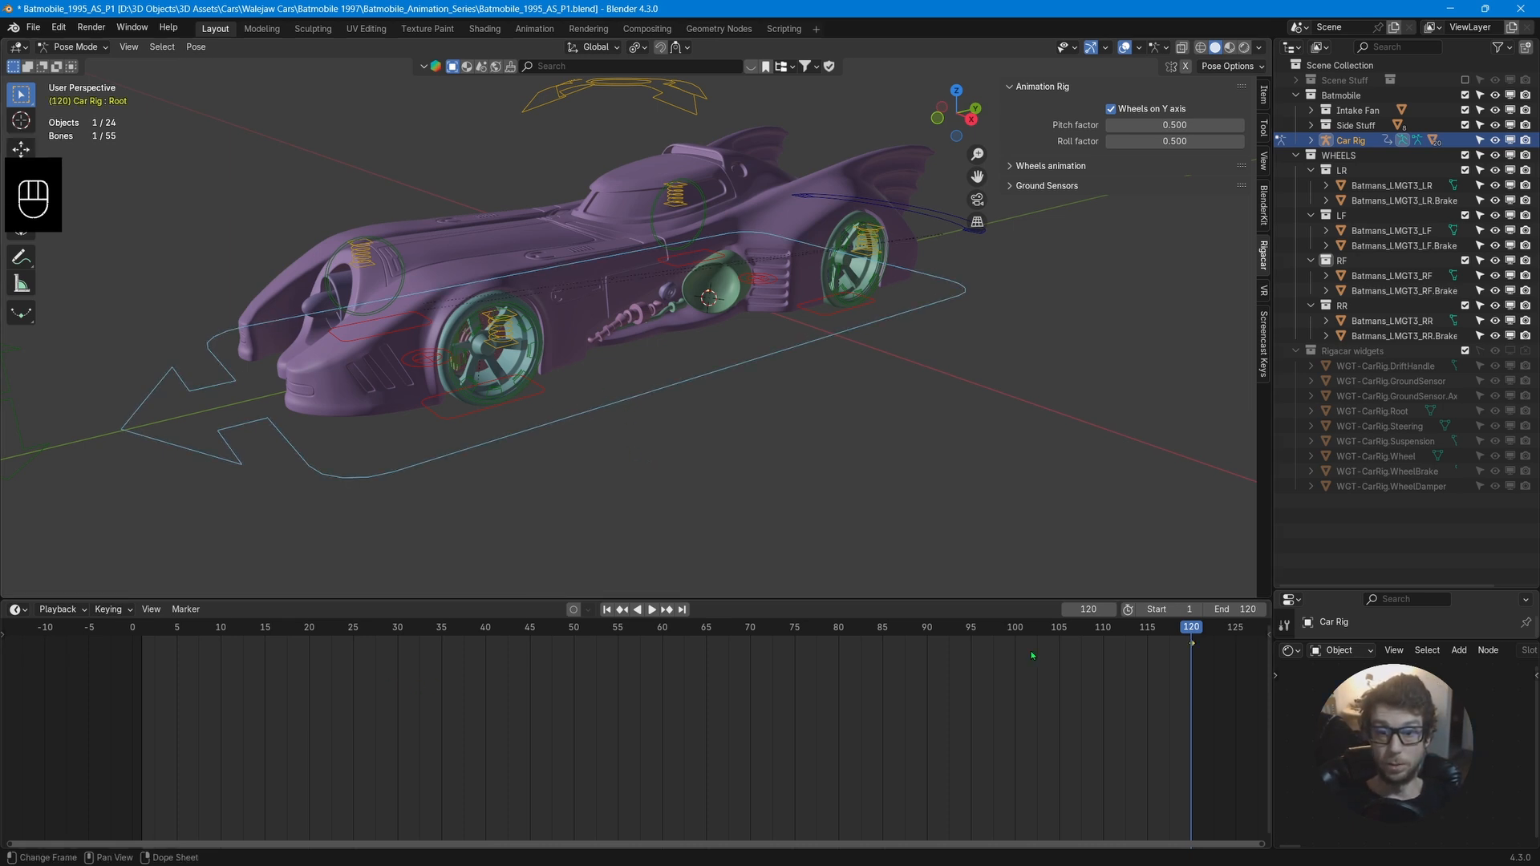
Go to frame 1, move the root control back along its Y axis, and insert a keyframe there.
drag(1192, 643, 142, 643)
key(g)
key(y)
click(769, 348)
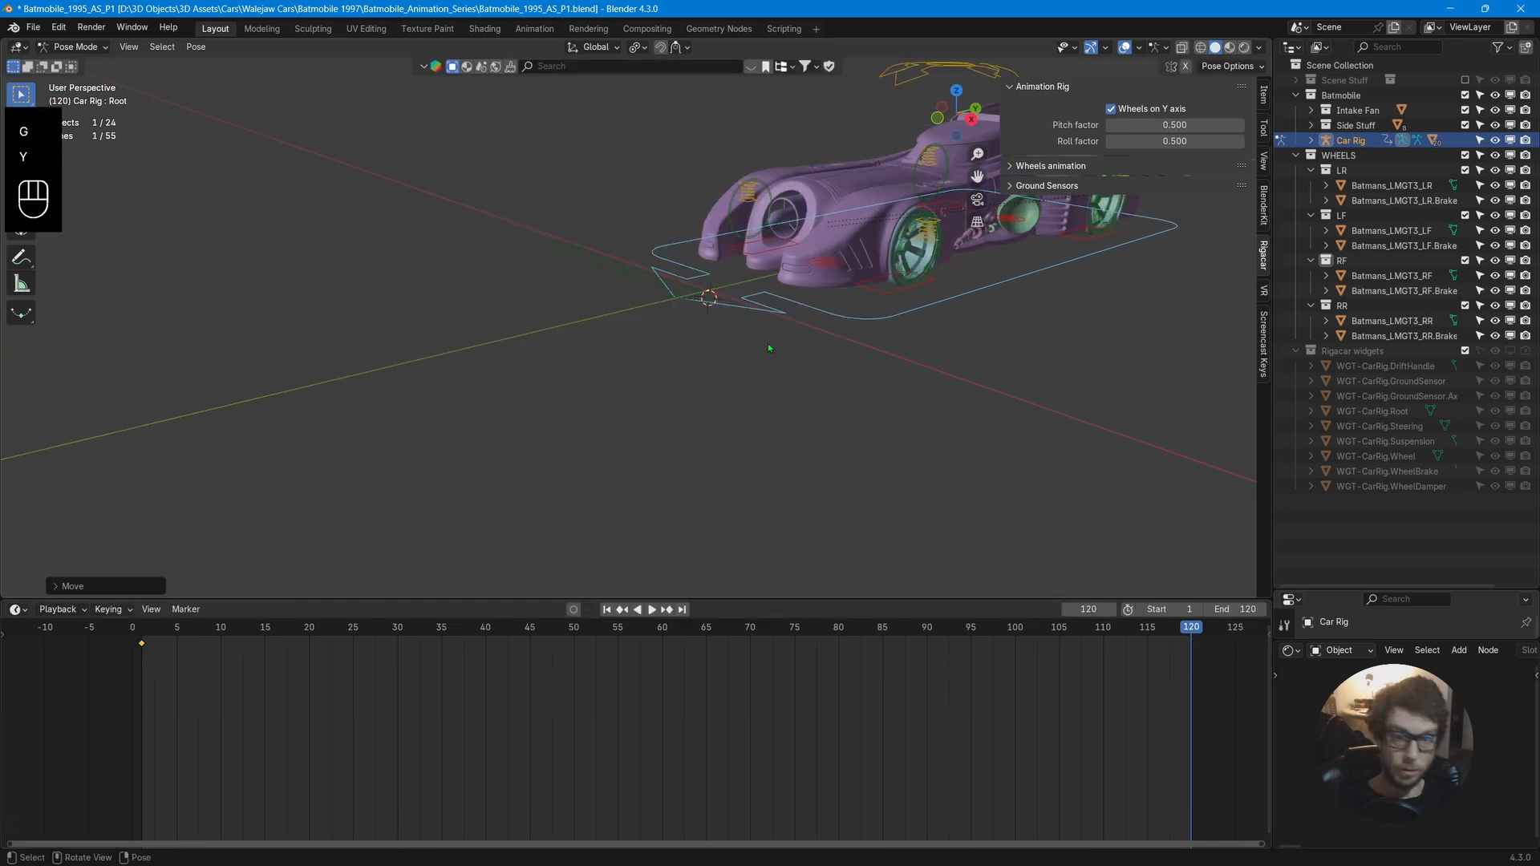
key(i)
Play back the animation to watch the car drive, then stop playback.
click(651, 610)
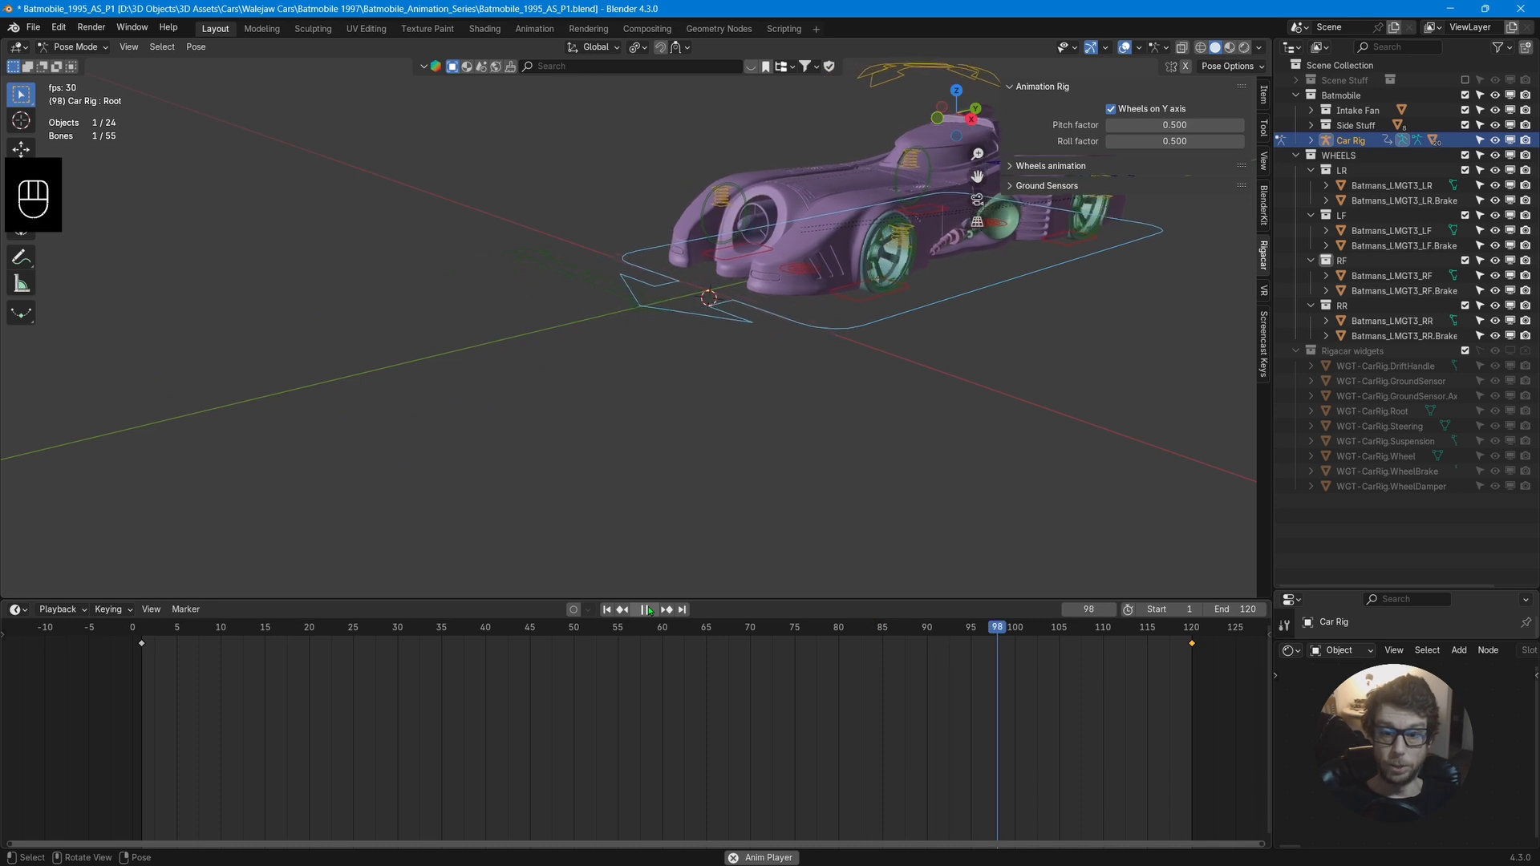
click(648, 610)
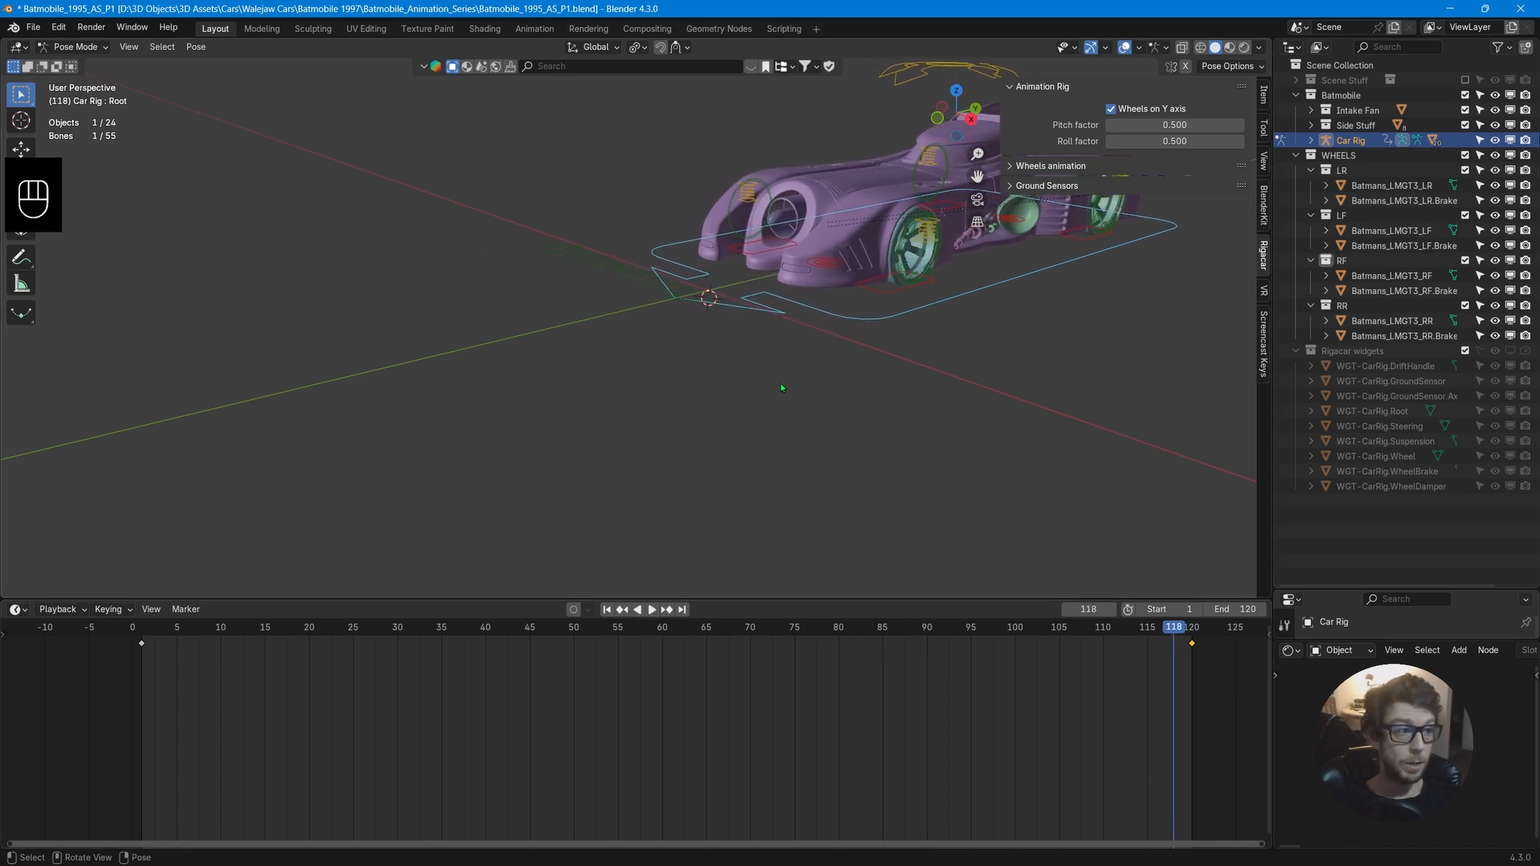
middle_drag(782, 388, 714, 393)
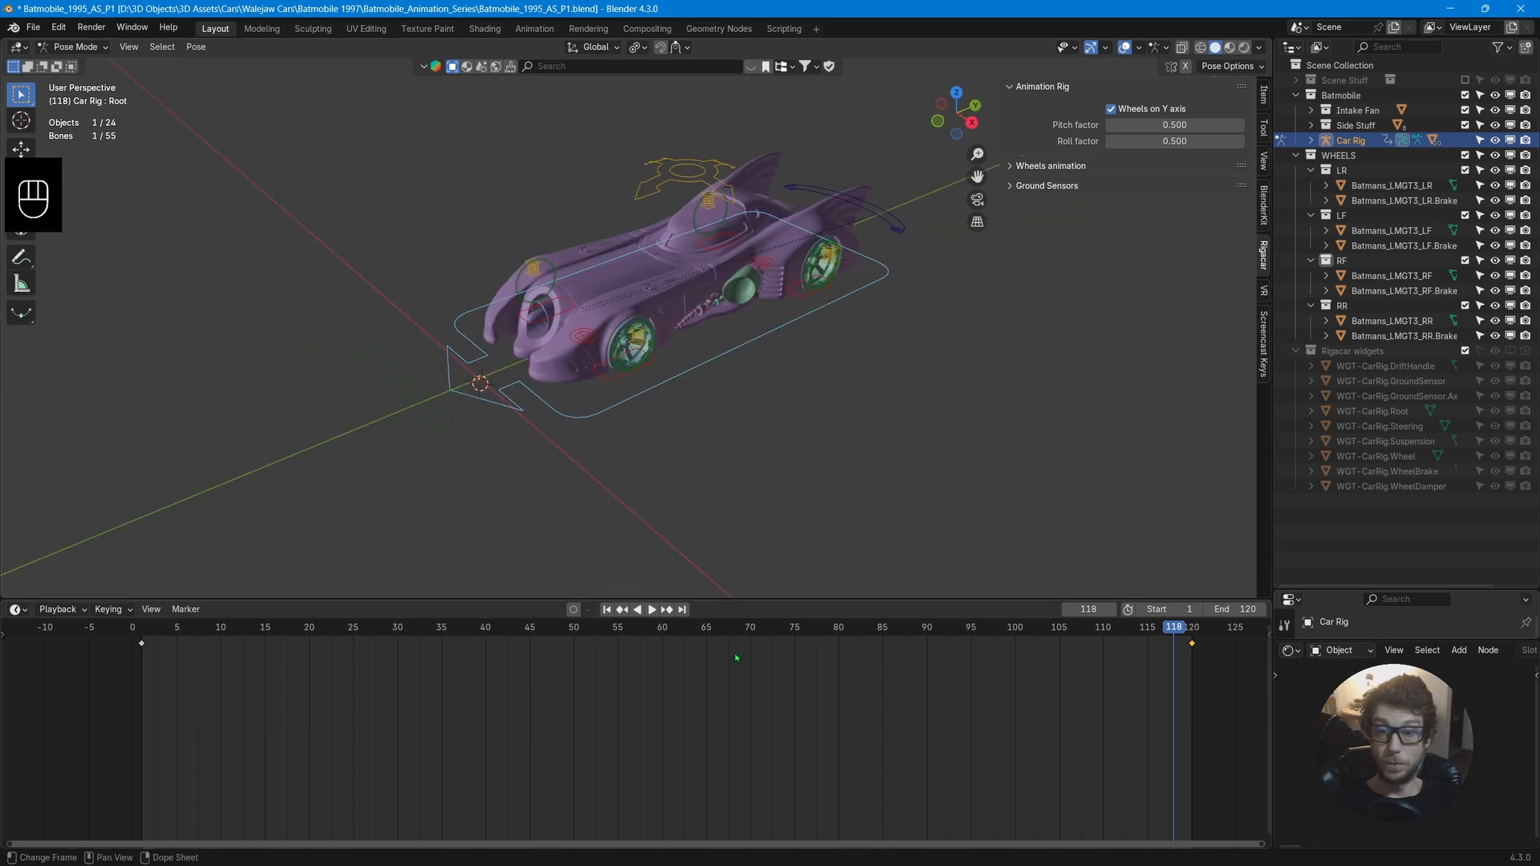
Shrink the timeline area back to its original height.
drag(775, 598, 766, 800)
mouse_move(754, 587)
middle_down()
mouse_move(808, 575)
mouse_move(746, 582)
middle_up()
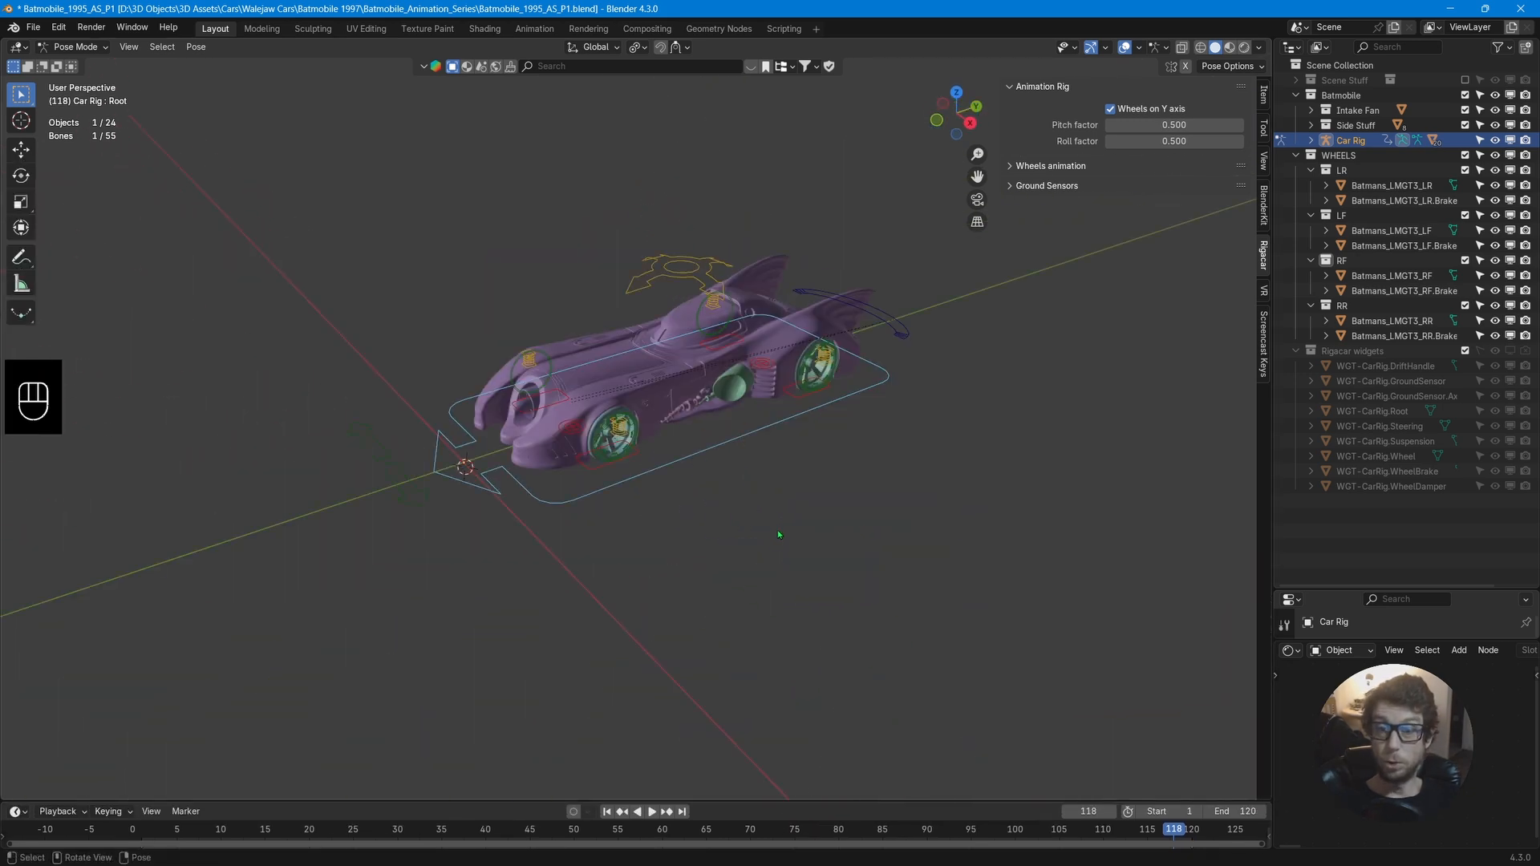
scroll(789, 499, up, 2)
middle_drag(790, 499, 693, 481)
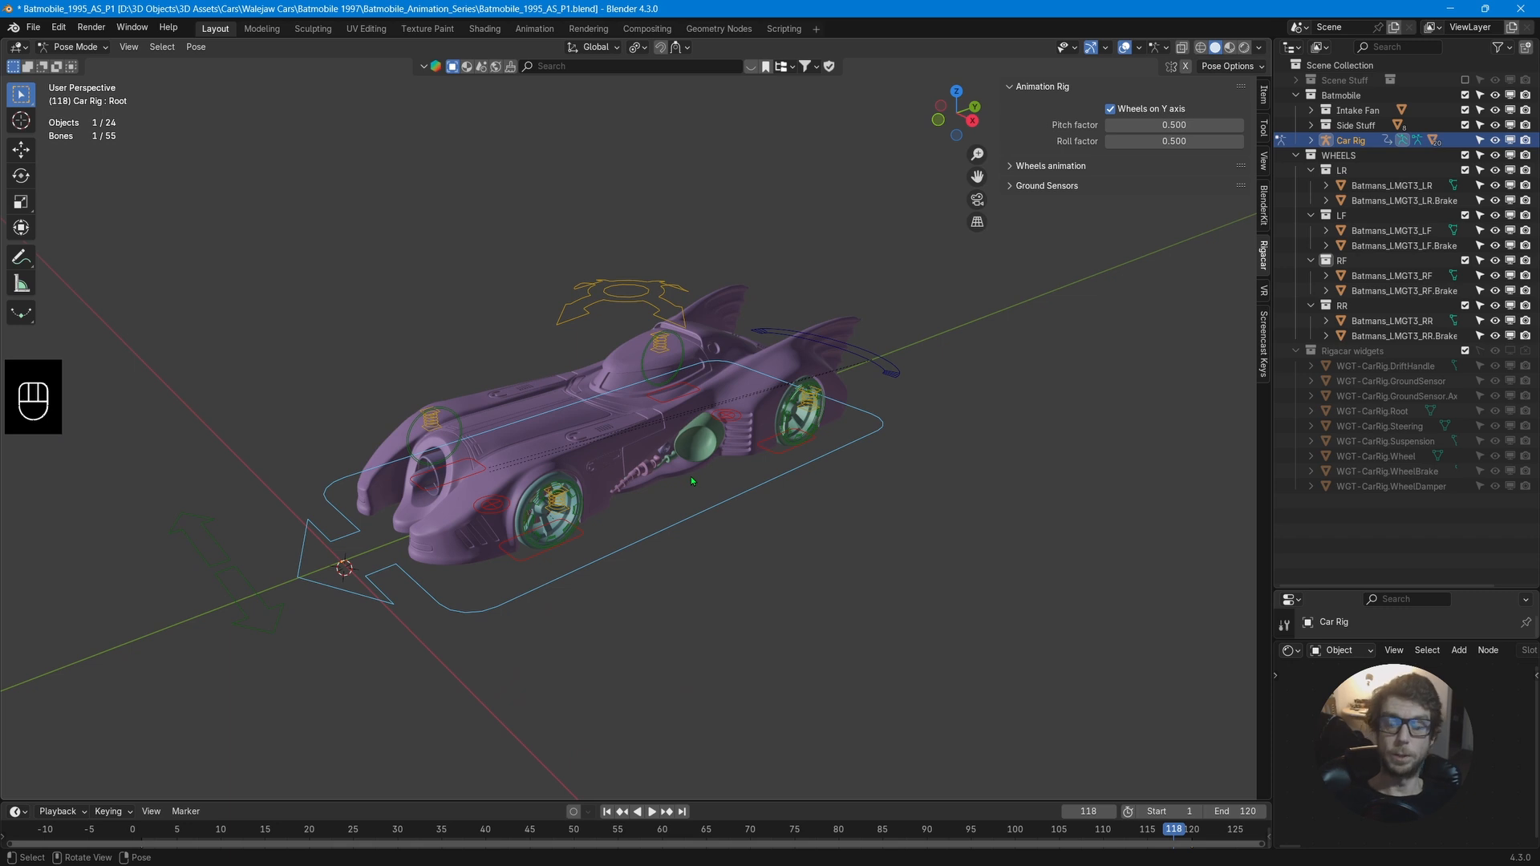